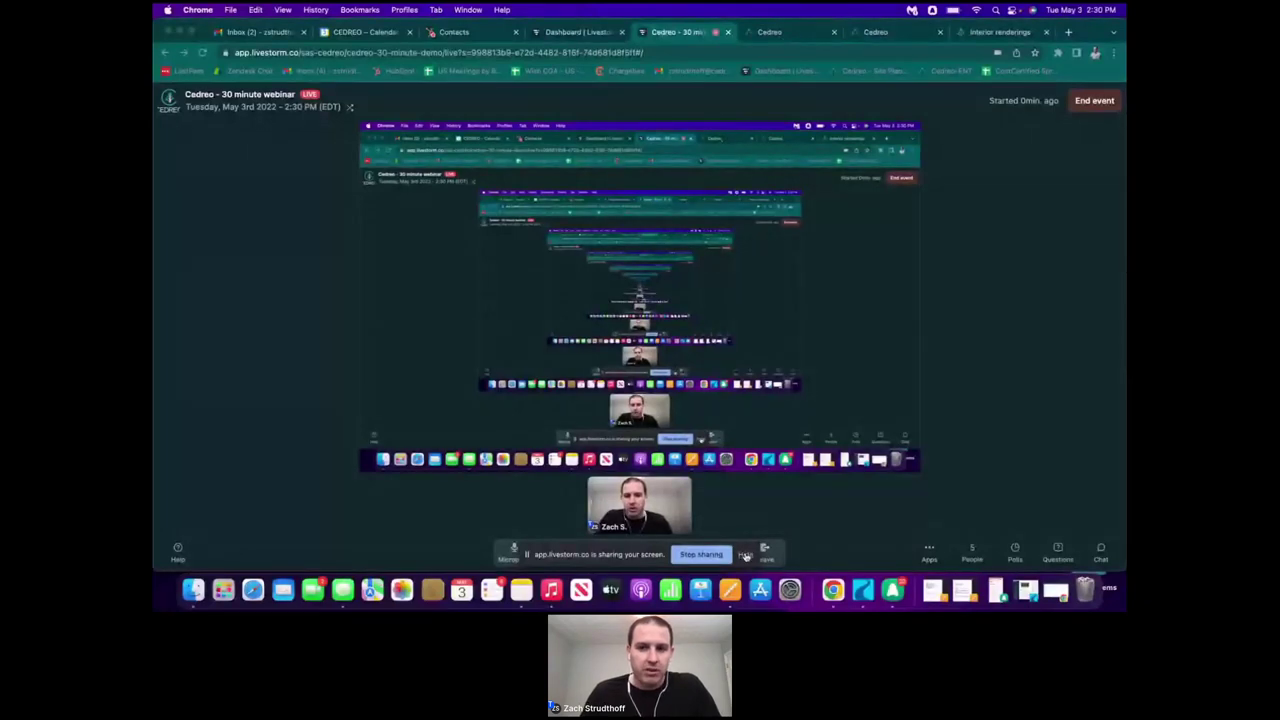
# - Hide the screen-sharing notice and switch to the Cedreo dashboard to view its recent projects
pyautogui.click(745, 556)
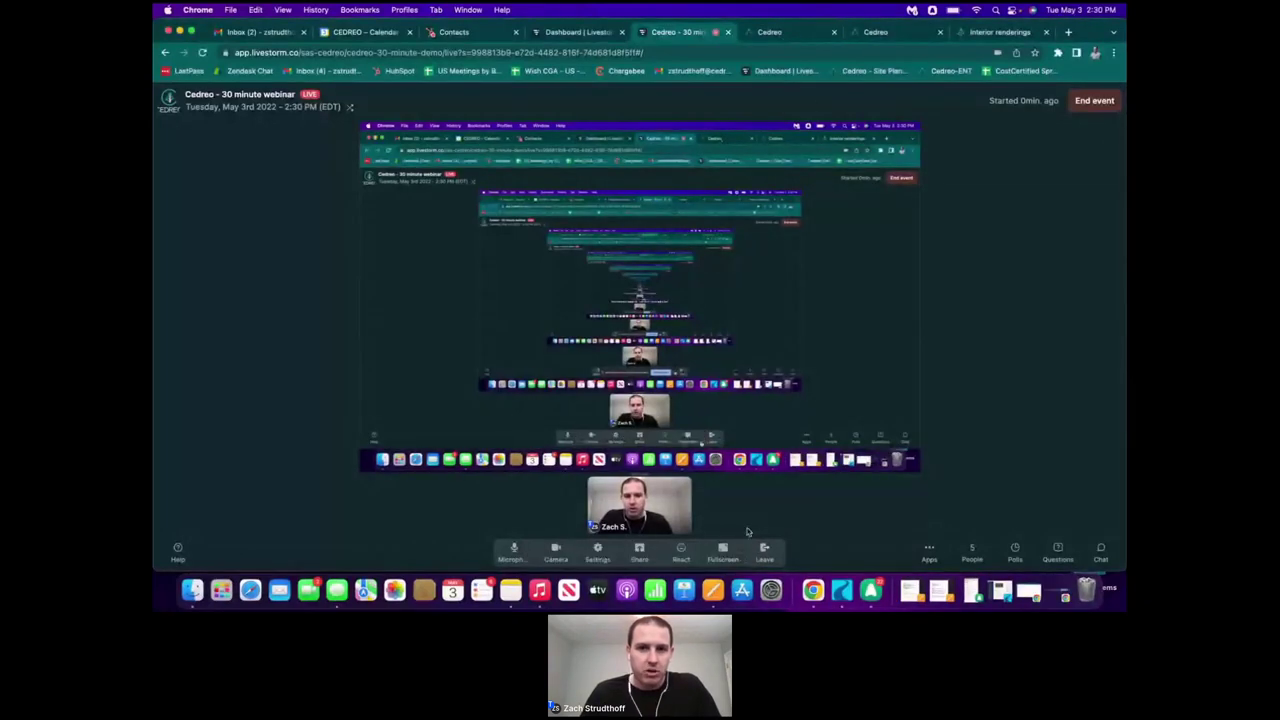
pyautogui.click(772, 32)
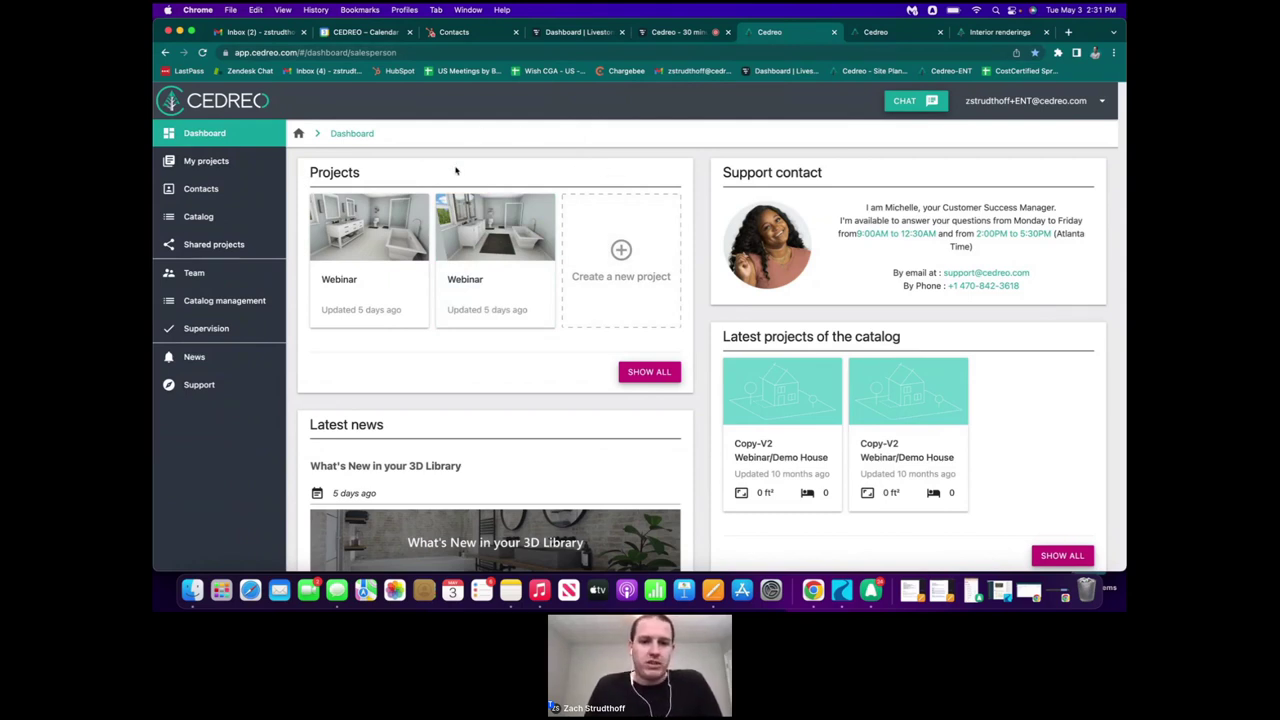
pyautogui.moveTo(395, 272)
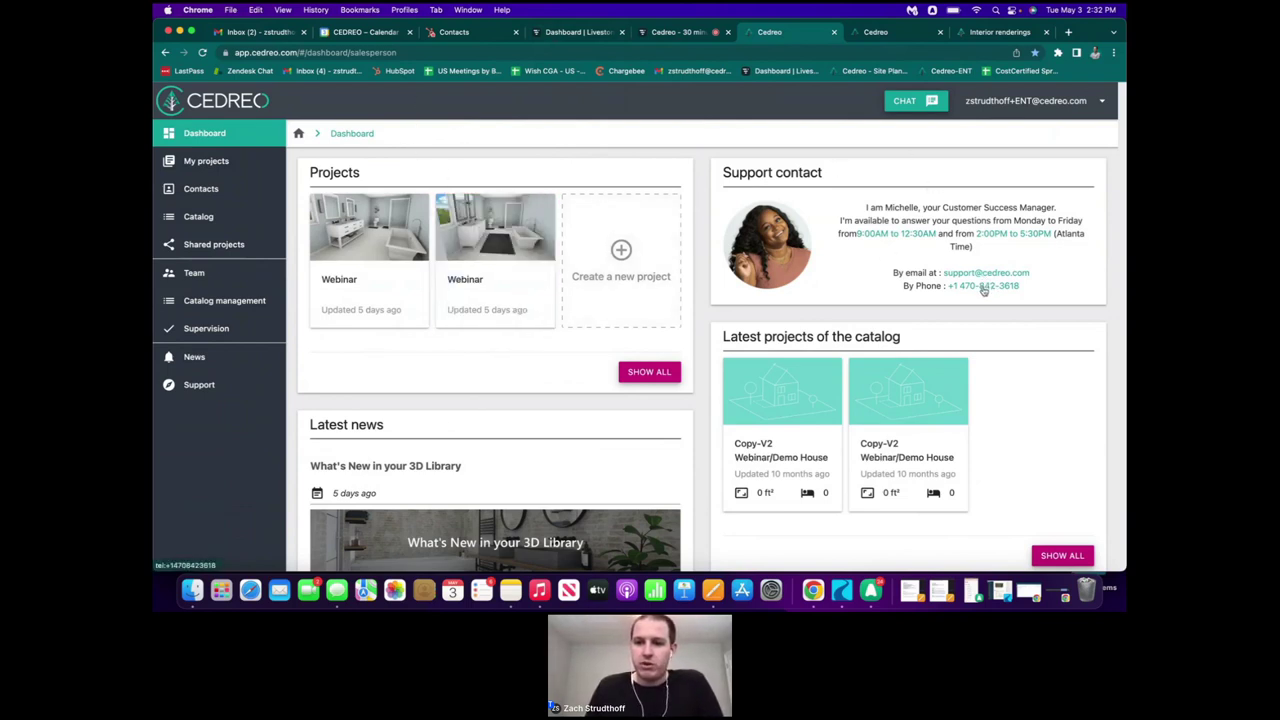
# - Open the support chat from the dashboard, reconnect it, and close it without sending a message
pyautogui.click(907, 104)
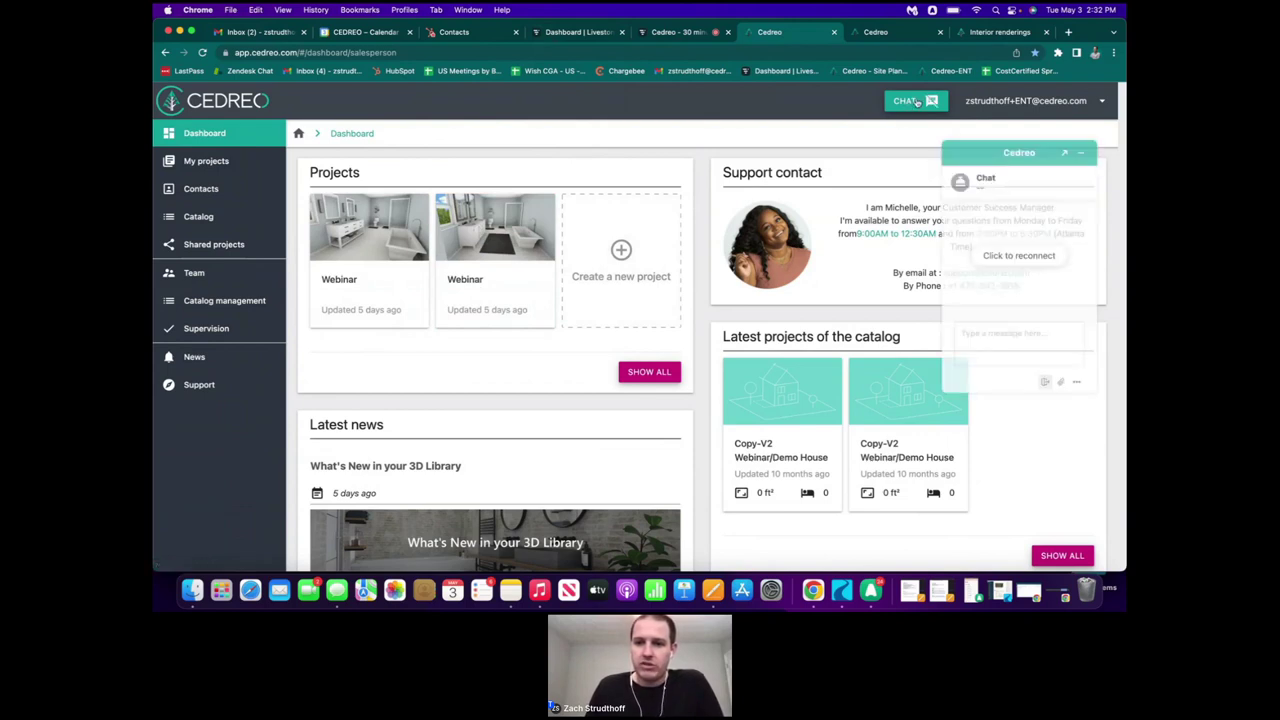
pyautogui.click(1010, 256)
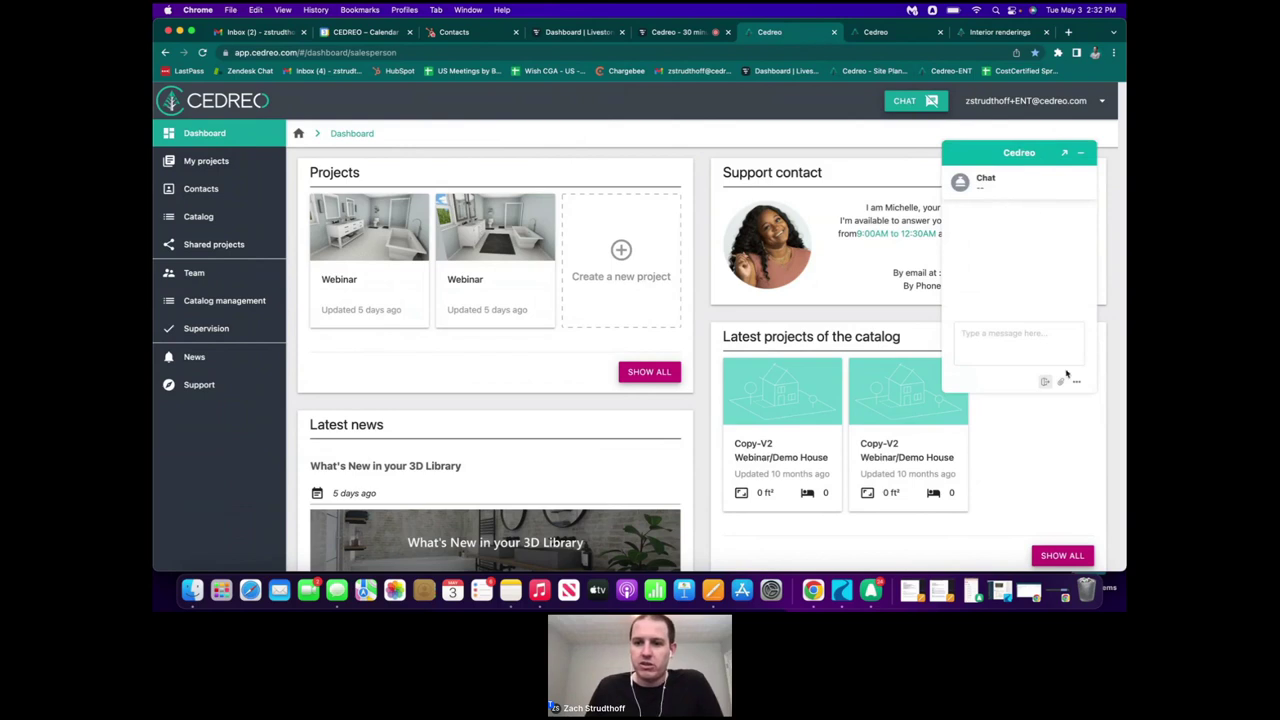
pyautogui.click(1021, 337)
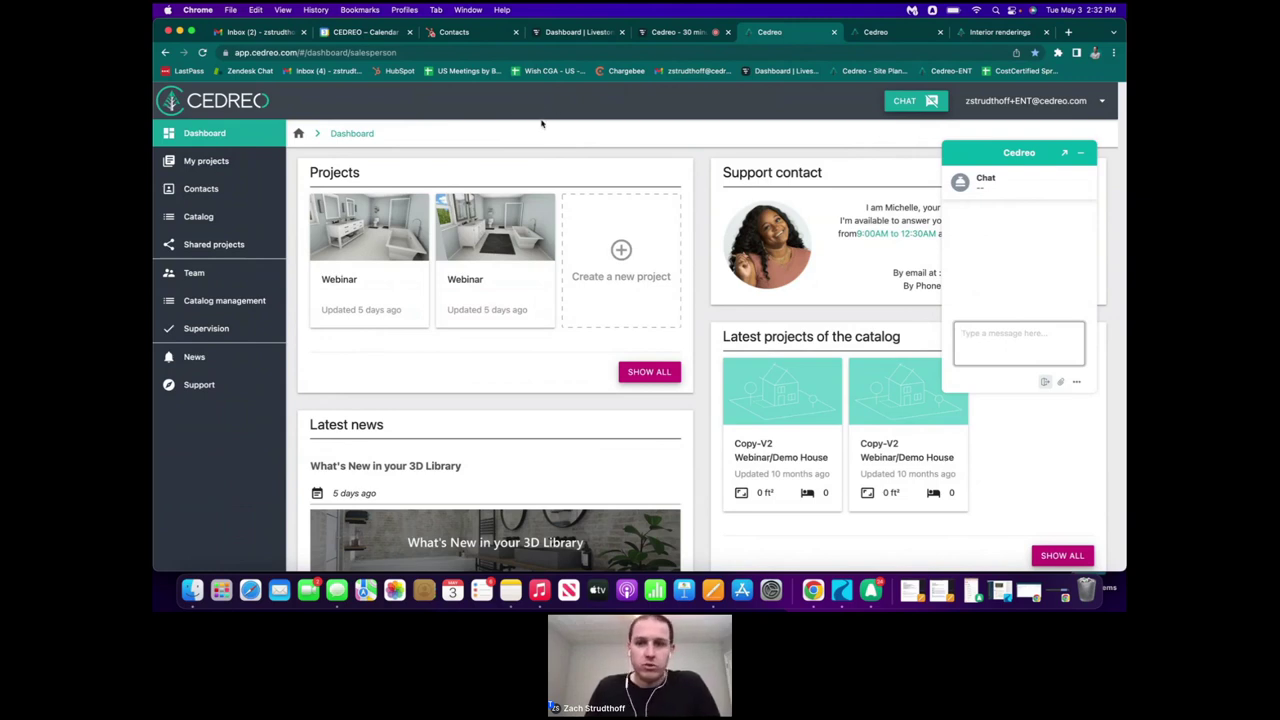
pyautogui.click(1074, 153)
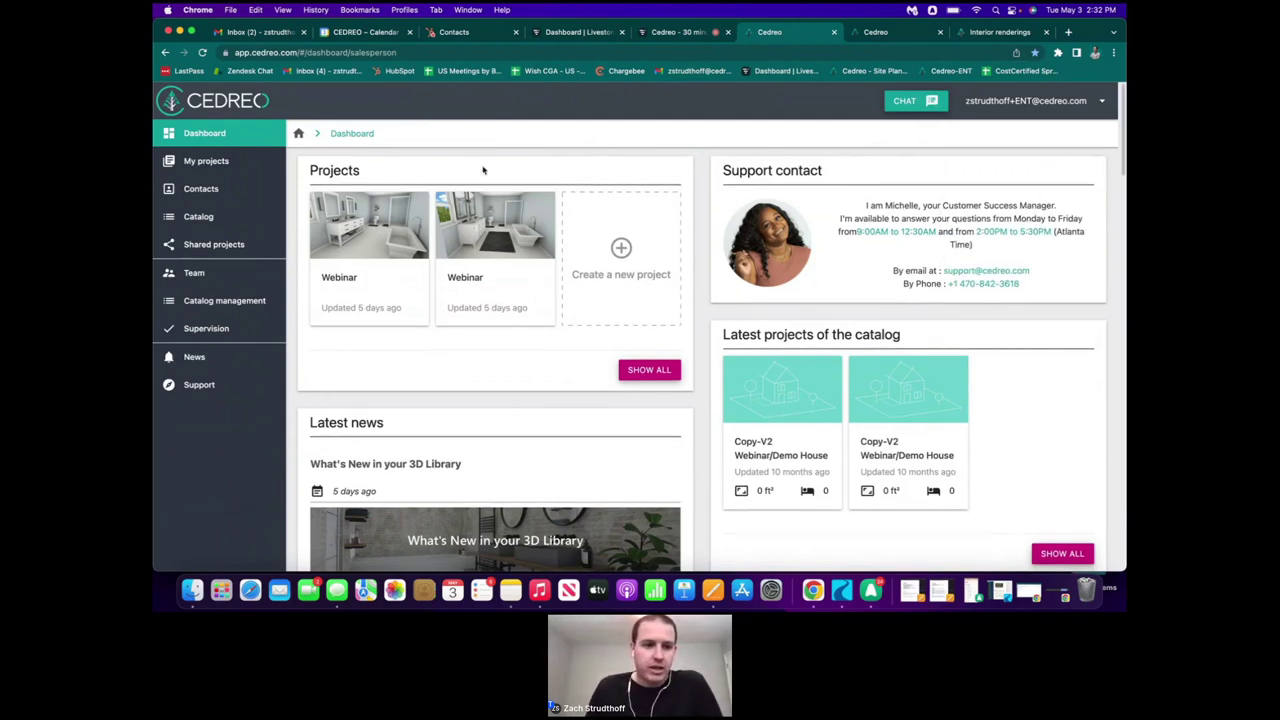
# - Open the Help Center from the Support page and look over its help topics for each software step
pyautogui.scroll(-1, 483, 170)
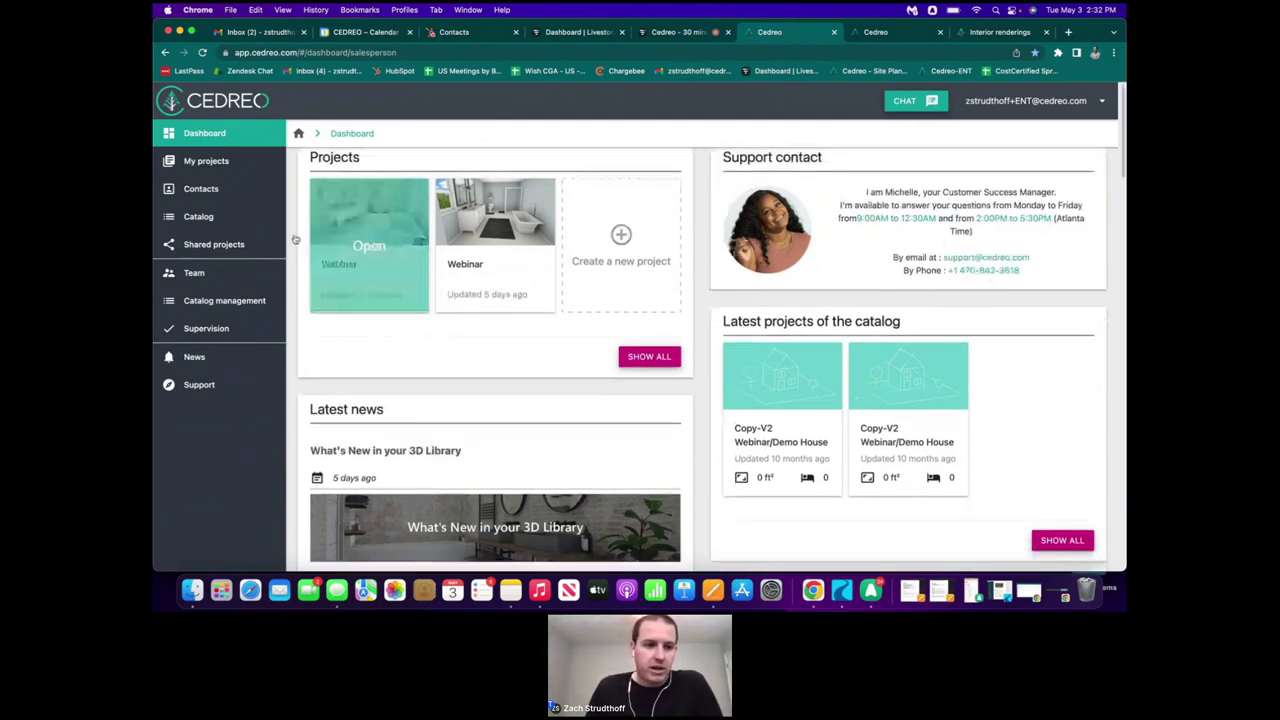
pyautogui.click(232, 393)
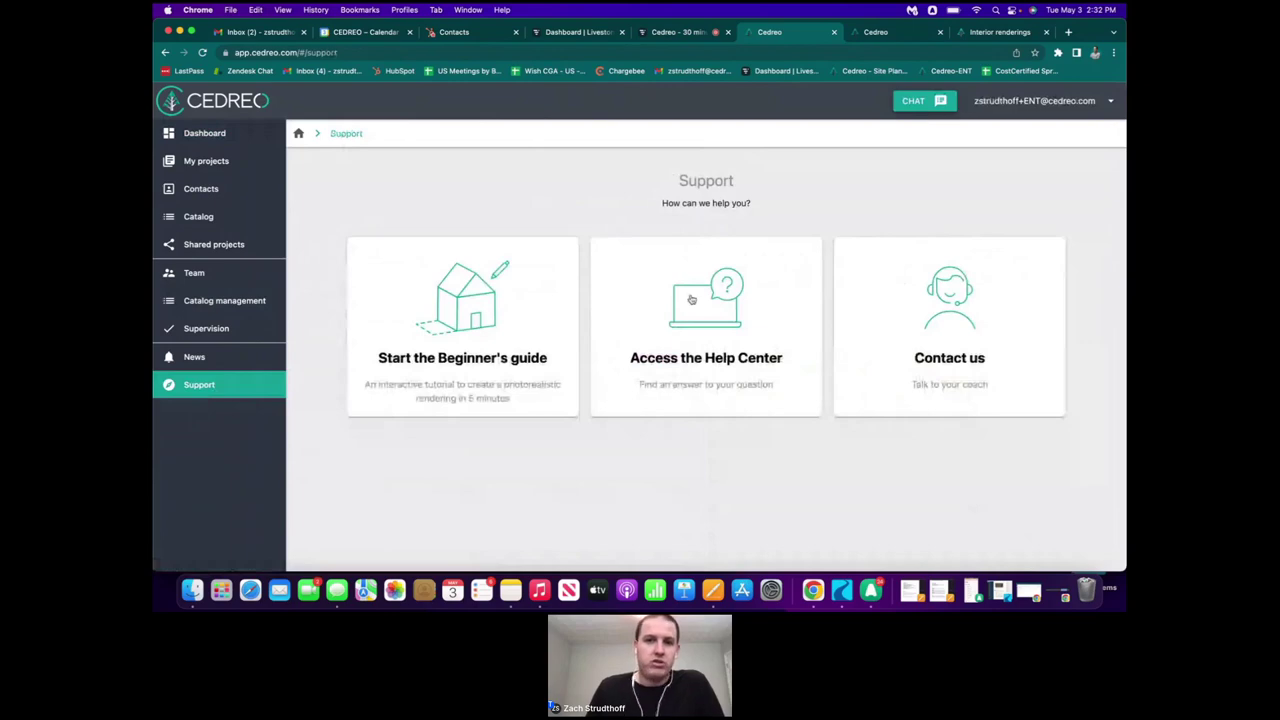
pyautogui.click(690, 299)
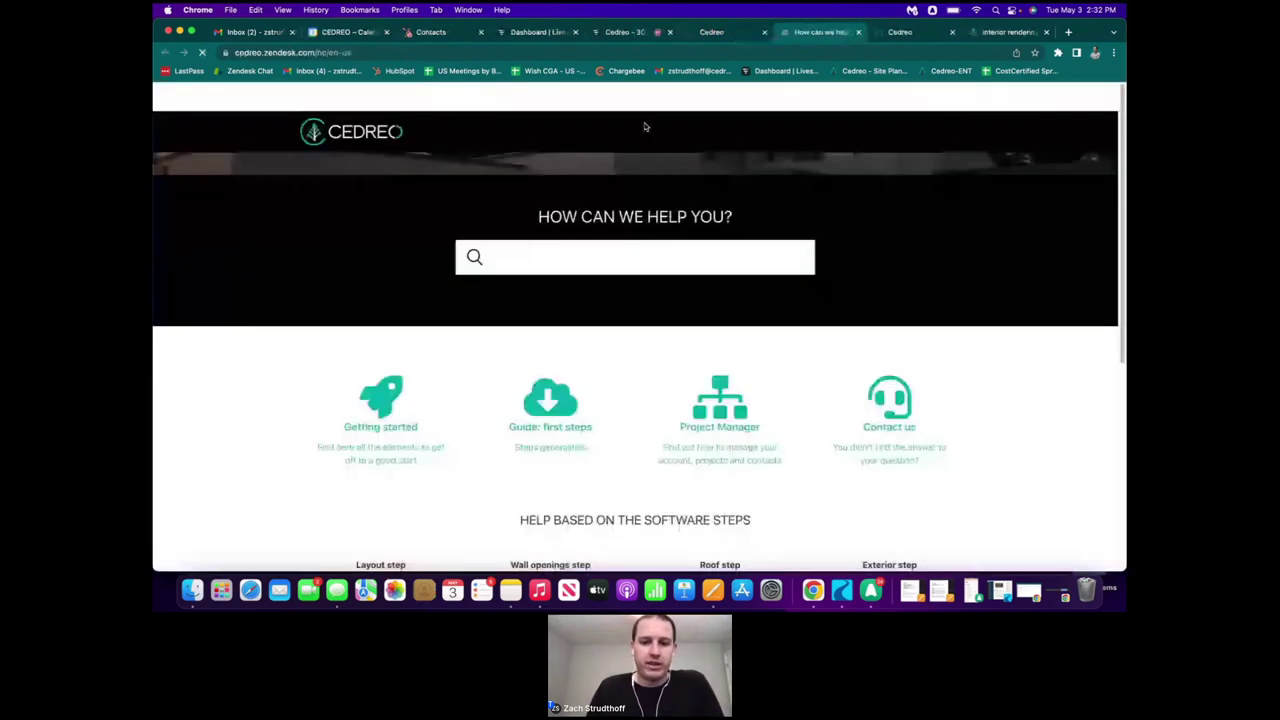
pyautogui.scroll(-3, 631, 323)
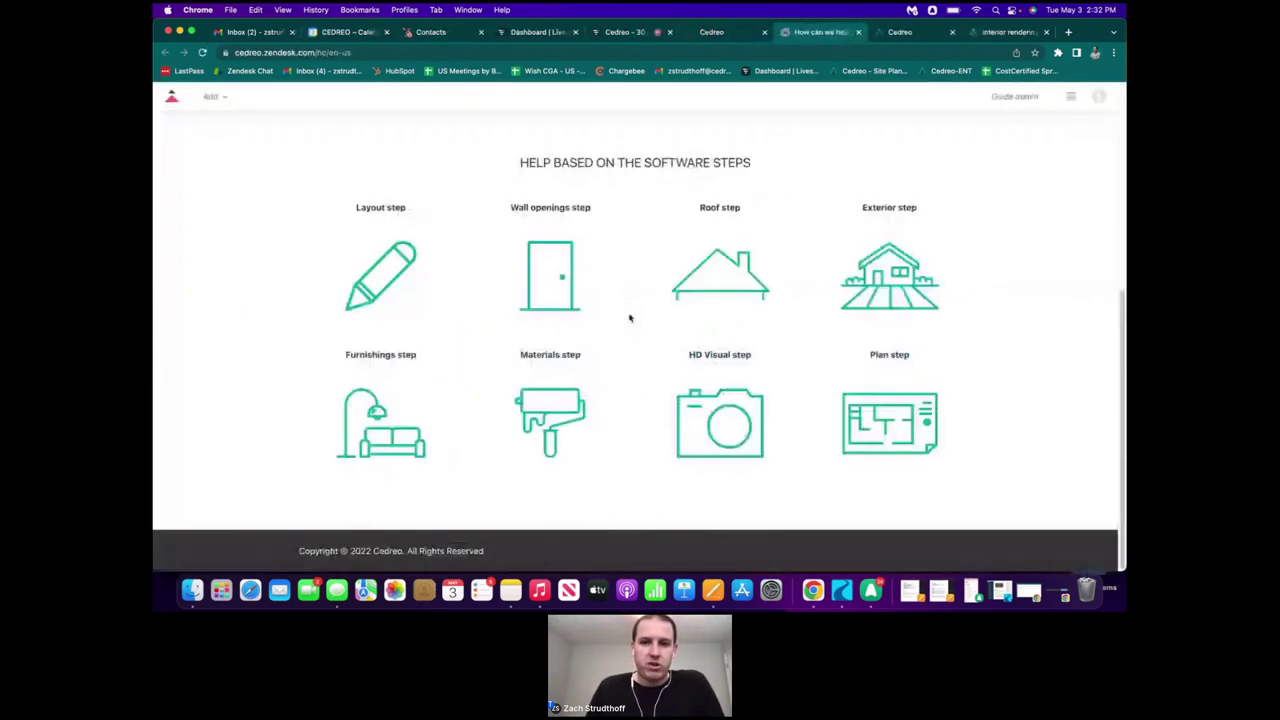
pyautogui.scroll(4, 630, 318)
pyautogui.scroll(-2, 630, 318)
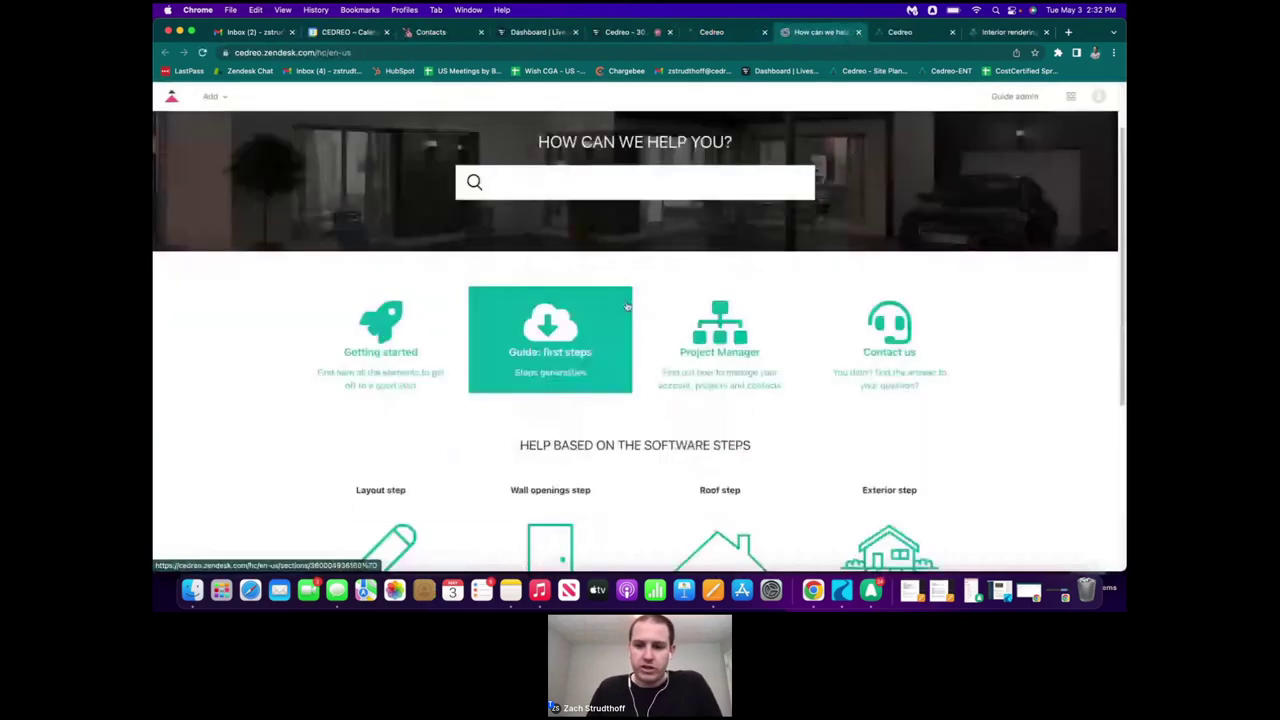
pyautogui.scroll(-2, 640, 300)
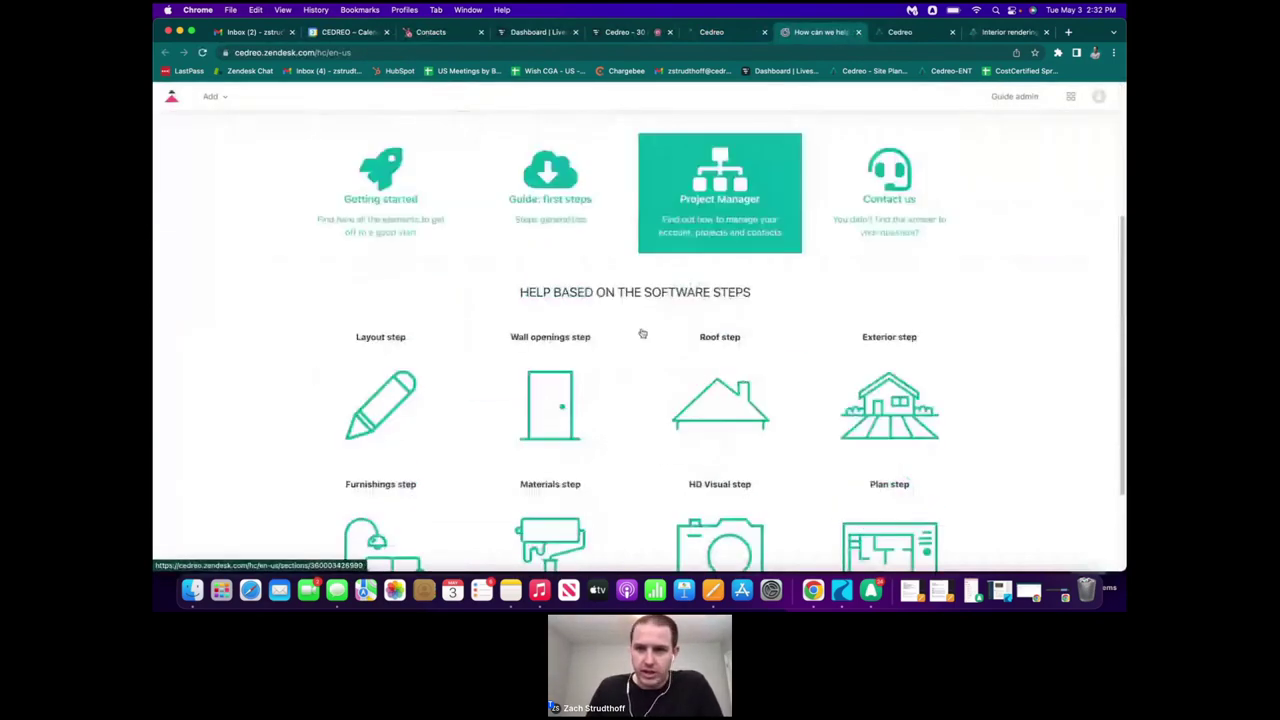
pyautogui.scroll(-1, 643, 333)
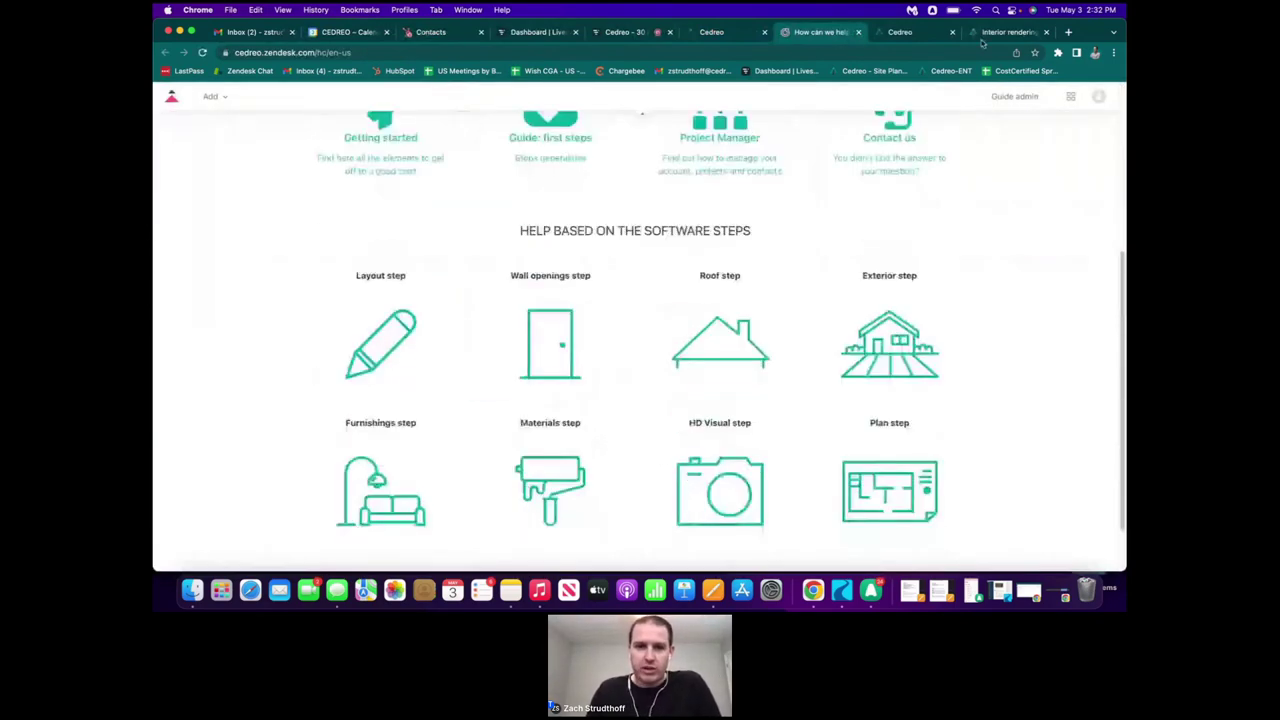
# - View the design steps in the already open Webinar floor plan, and return to the Help Center
pyautogui.click(905, 32)
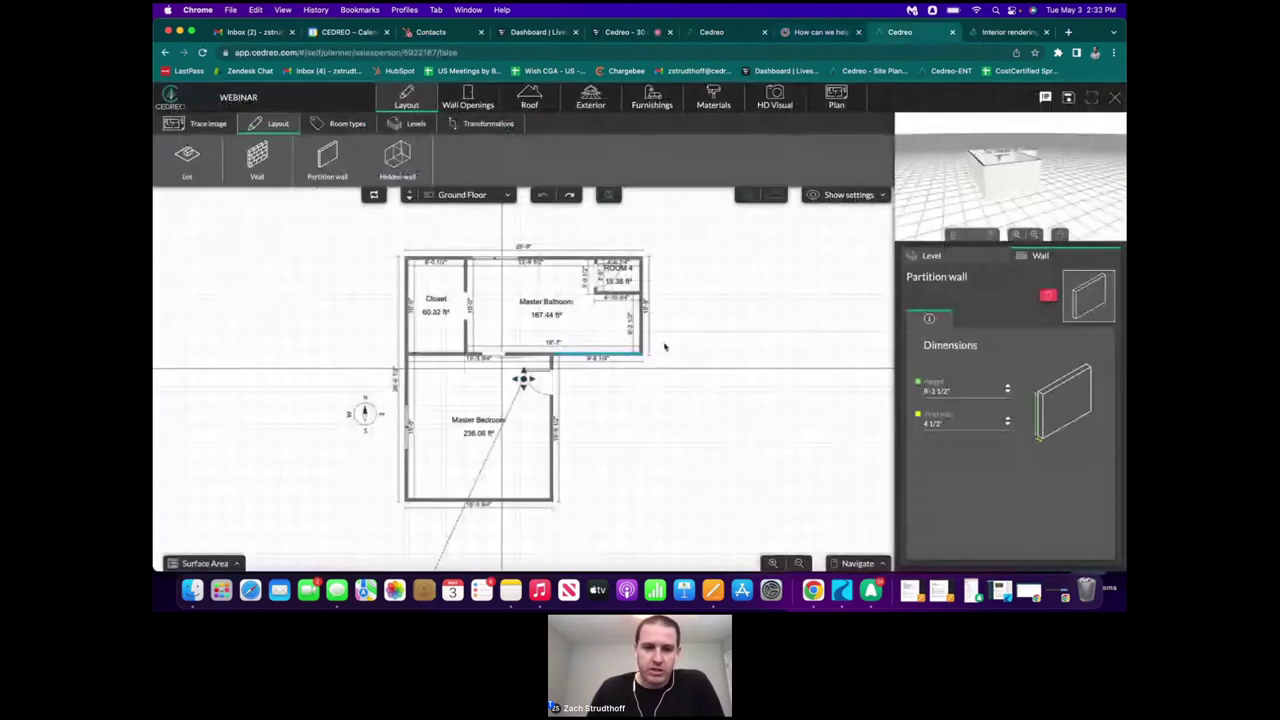
pyautogui.moveTo(665, 347); pyautogui.dragTo(678, 343)
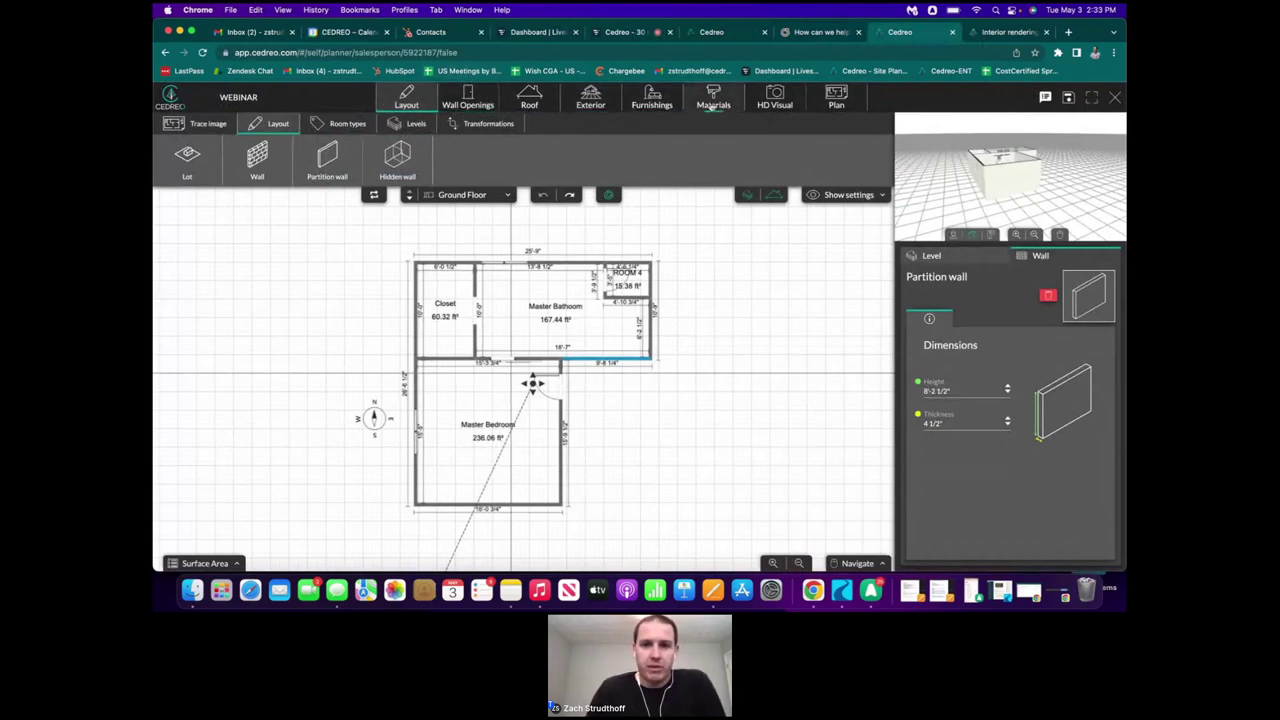
pyautogui.click(822, 32)
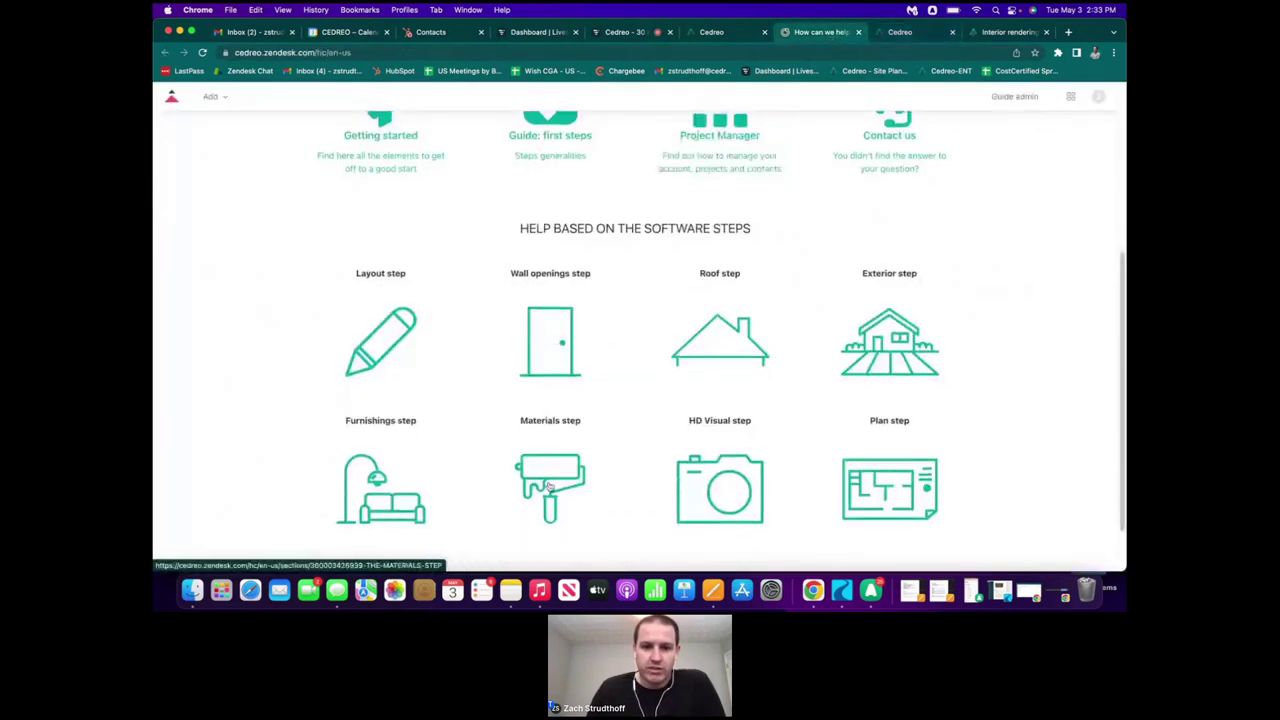
# - Look through the Help Center's Layout step articles, and return to the overview of help topics
pyautogui.click(396, 338)
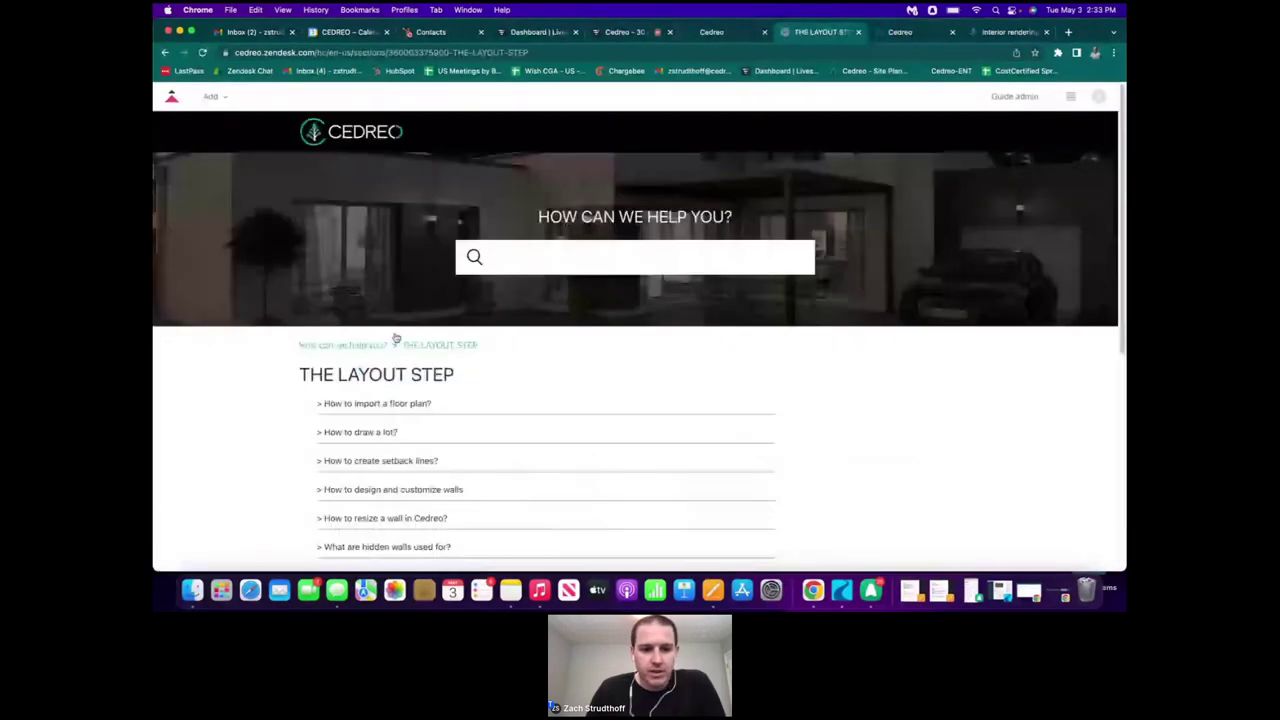
pyautogui.scroll(-1, 370, 222)
pyautogui.scroll(-3, 370, 222)
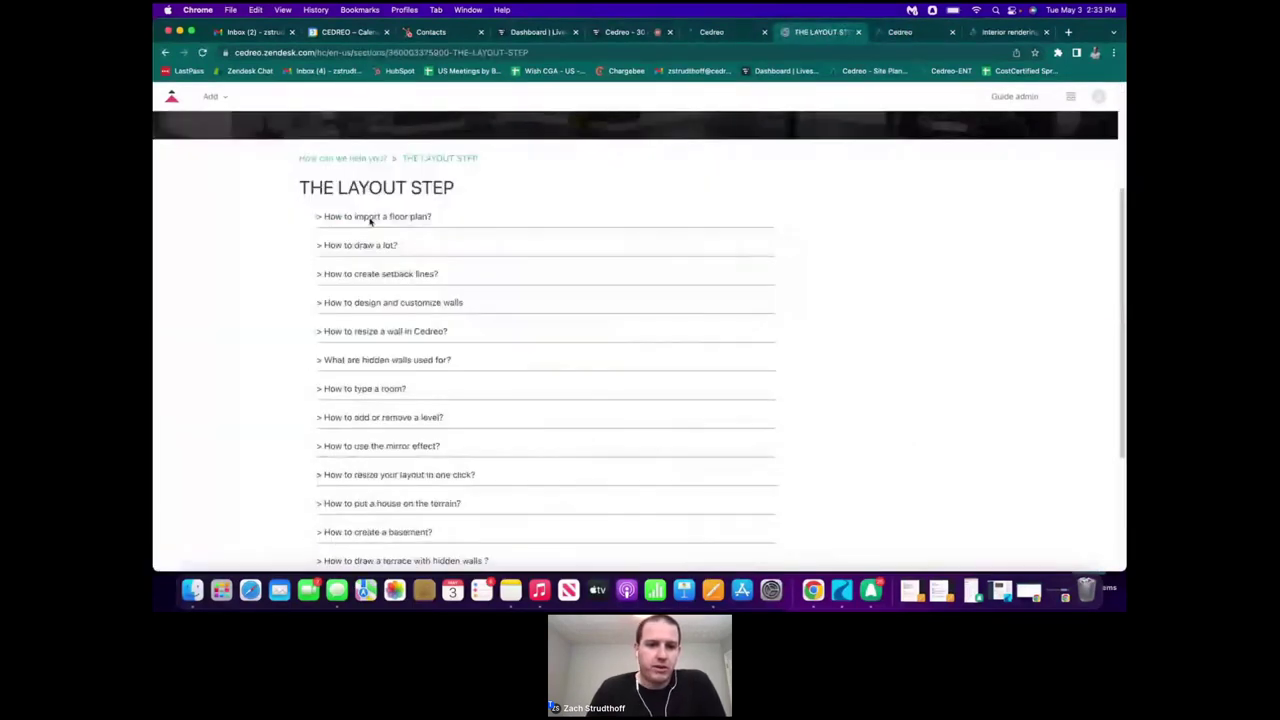
pyautogui.scroll(-1, 370, 222)
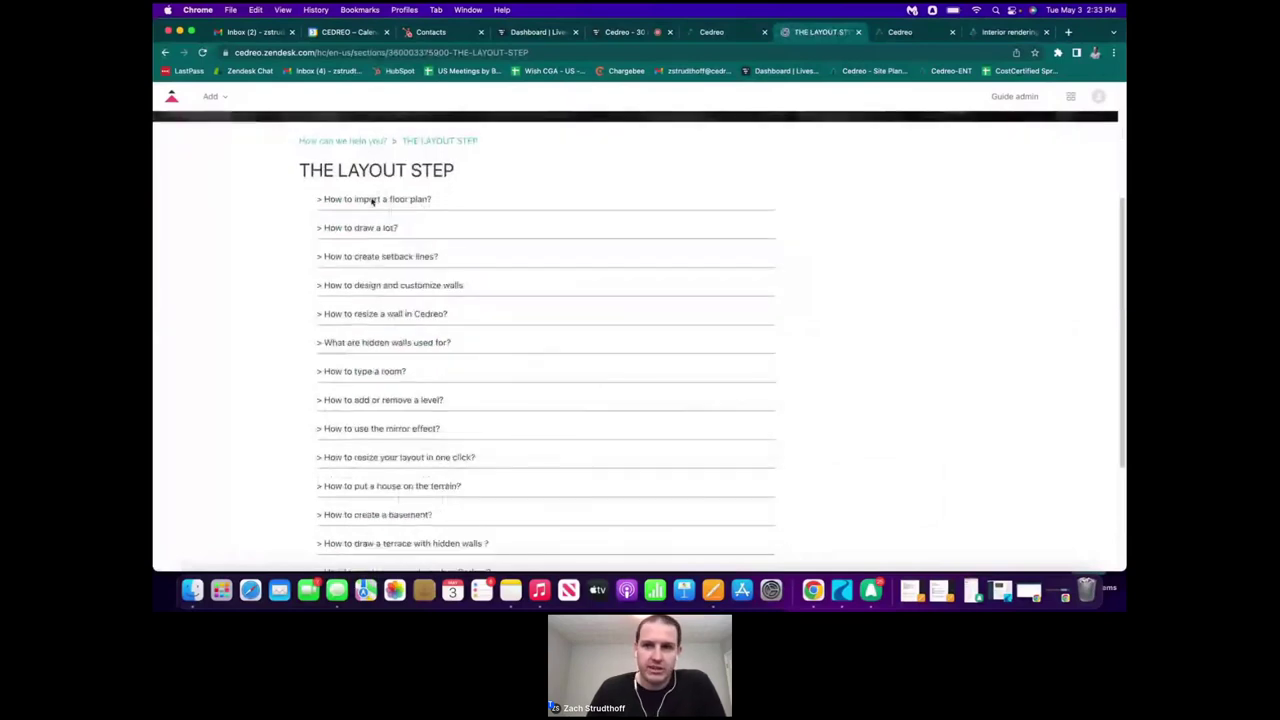
pyautogui.scroll(-1, 372, 201)
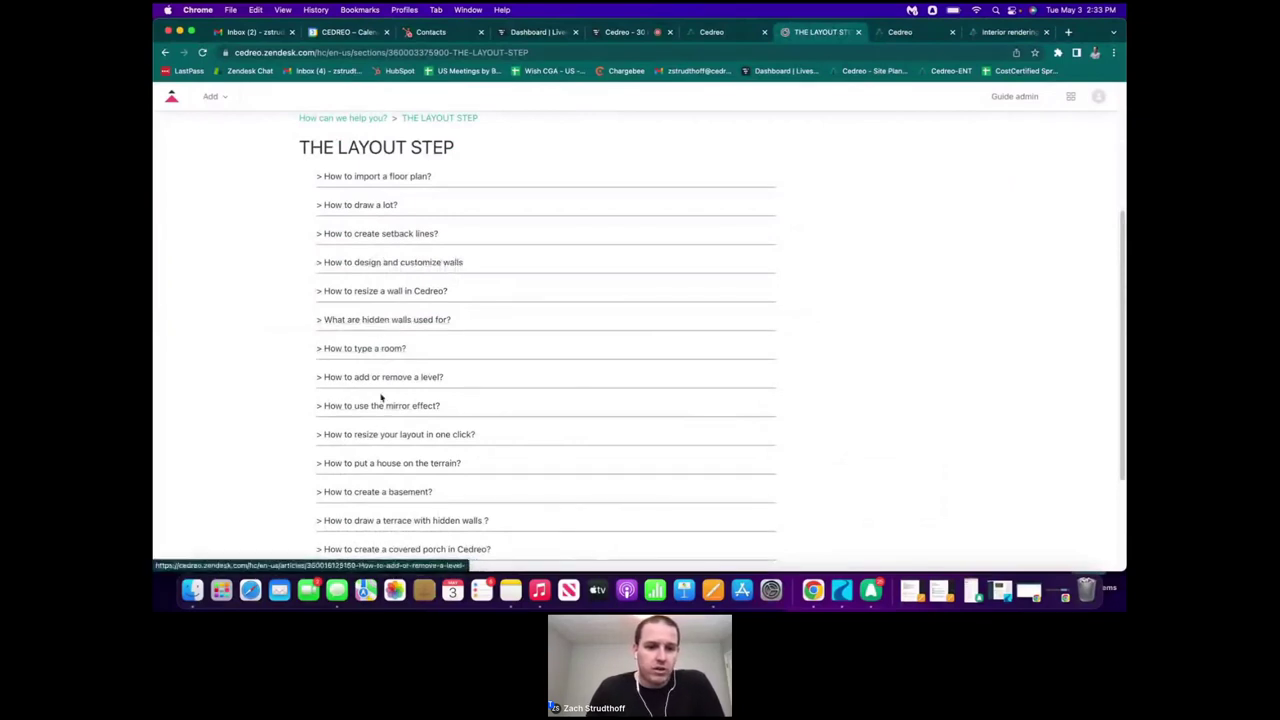
pyautogui.scroll(-2, 385, 415)
pyautogui.scroll(-2, 388, 425)
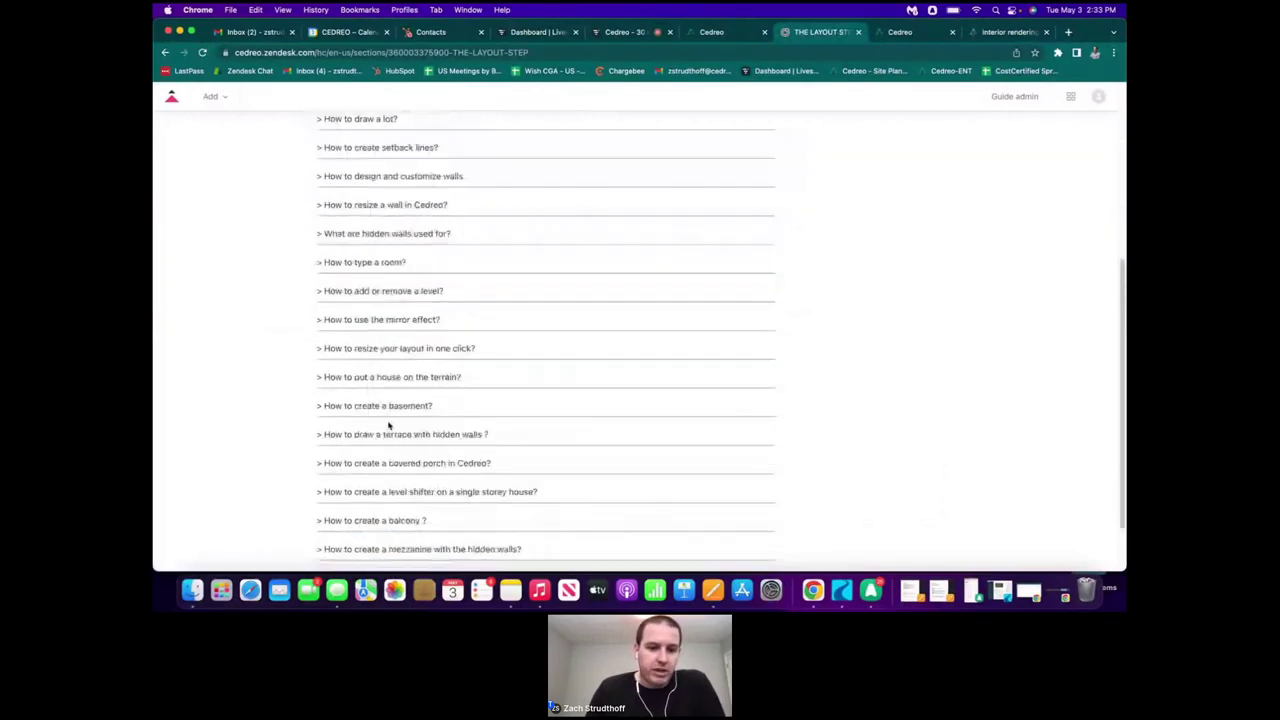
pyautogui.scroll(-1, 395, 435)
pyautogui.scroll(-3, 405, 450)
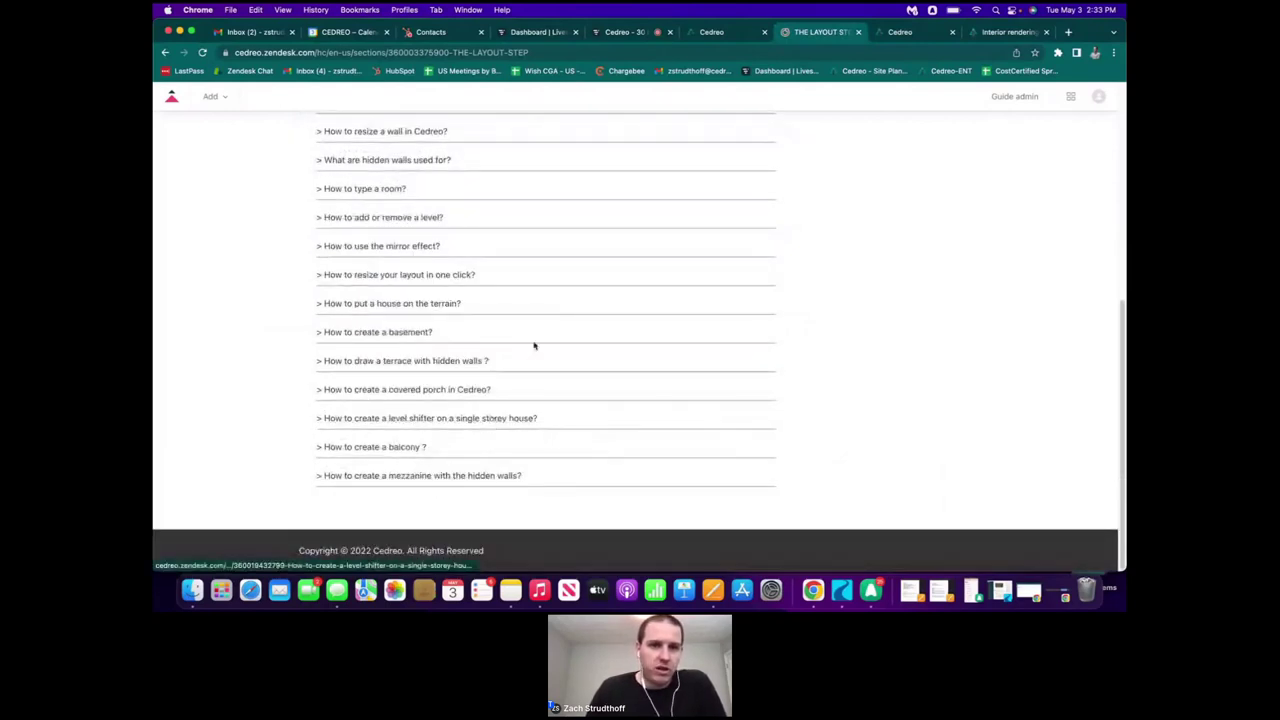
pyautogui.scroll(10, 540, 334)
pyautogui.click(168, 52)
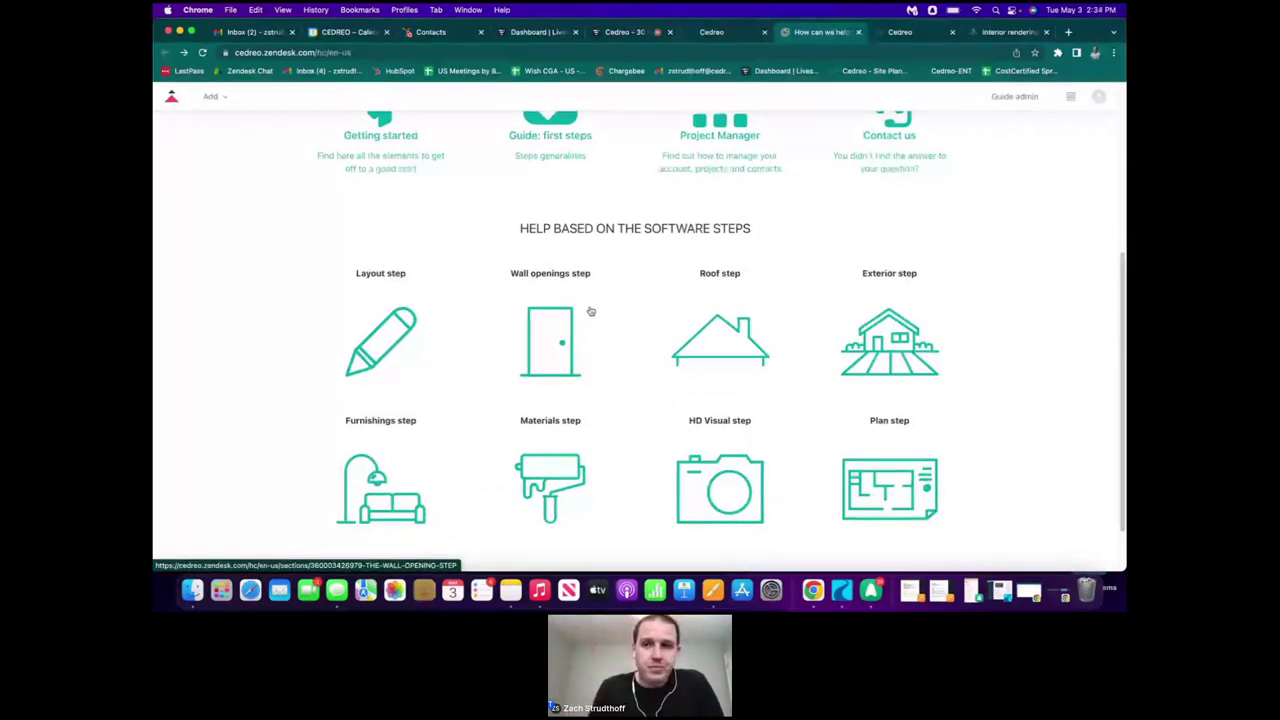
# - Close the Help Center and return to the Cedreo dashboard
pyautogui.click(858, 32)
pyautogui.click(711, 32)
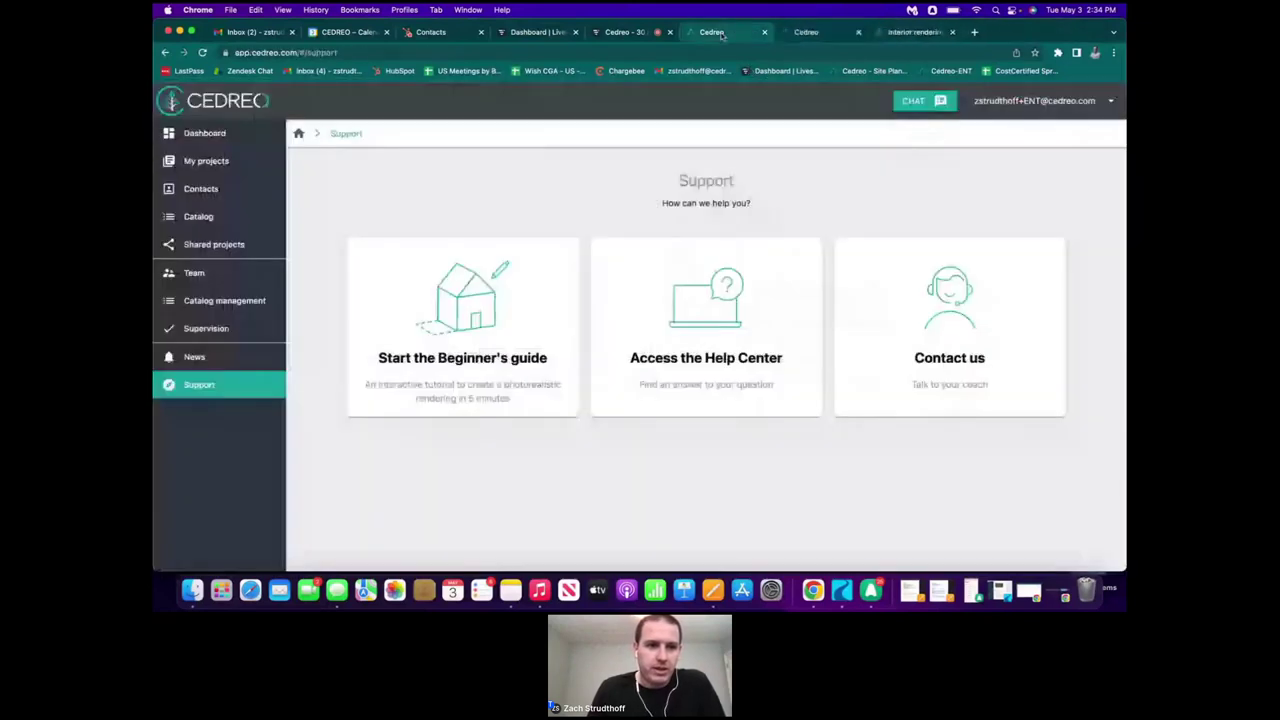
pyautogui.click(203, 134)
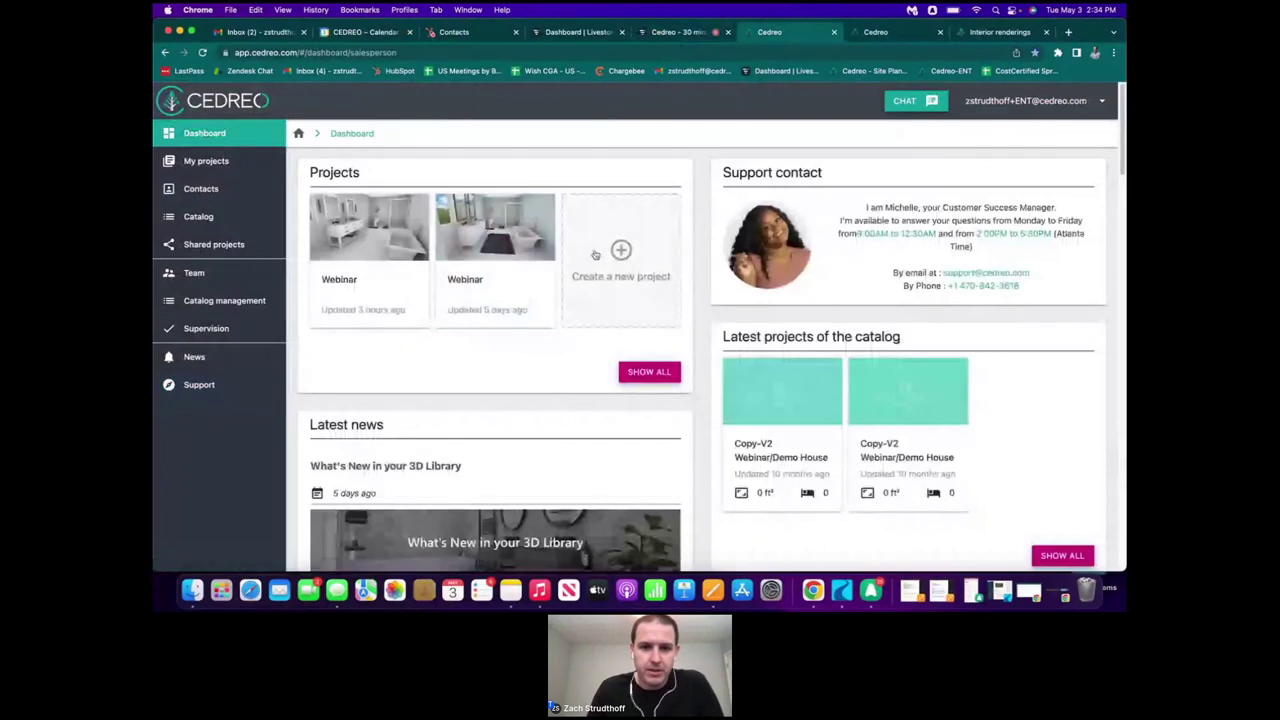
# - Create a new project named Webinar with Imperial as its measurement unit
pyautogui.click(631, 255)
pyautogui.click(508, 207)
pyautogui.write('Webinar')
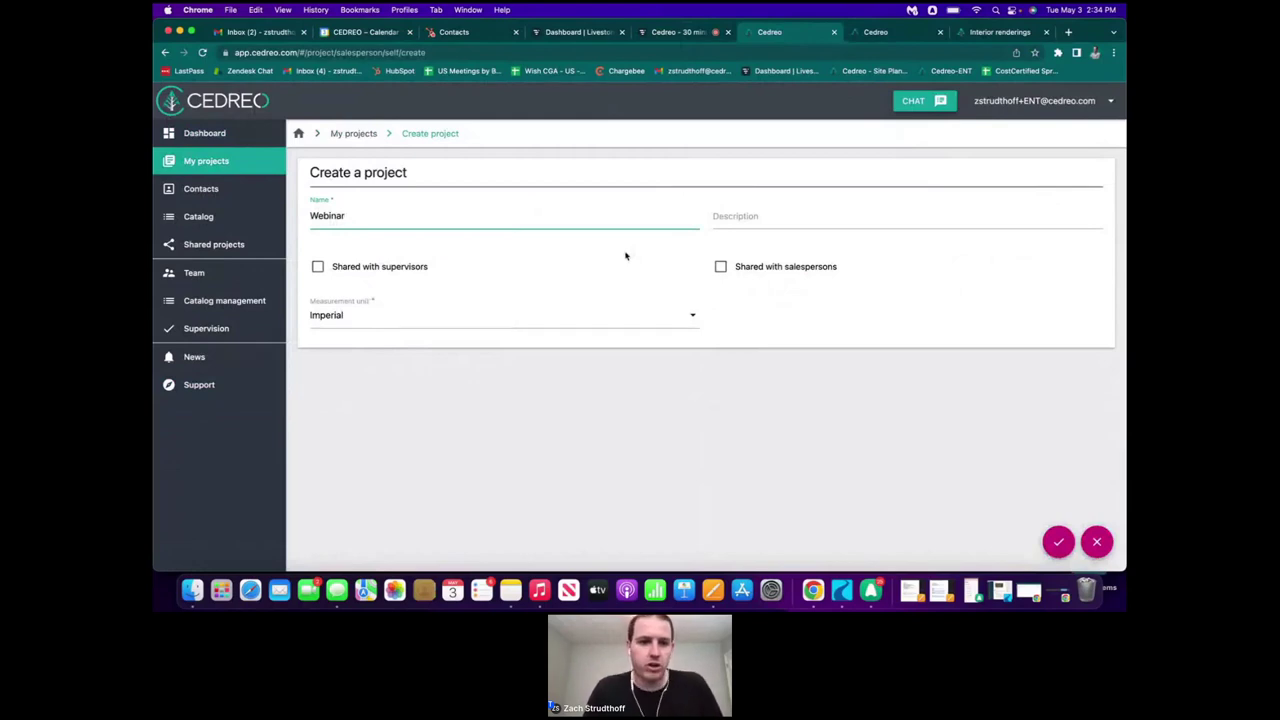
pyautogui.click(567, 325)
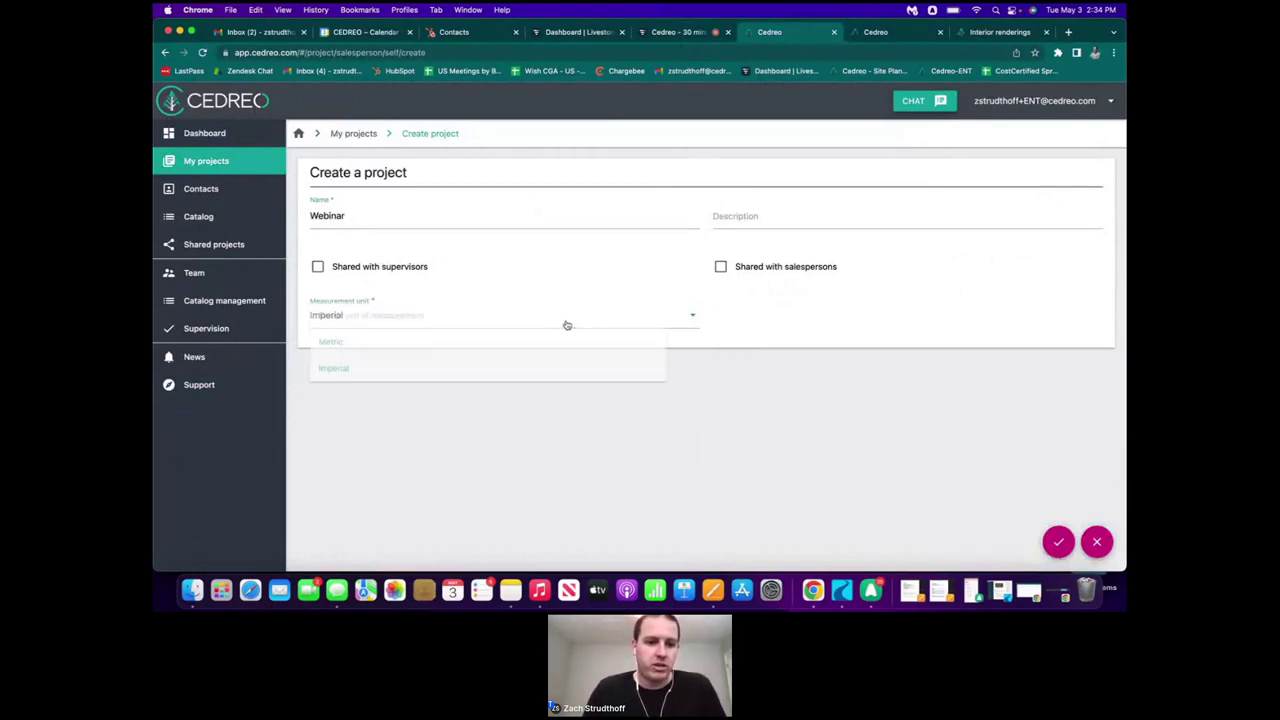
pyautogui.click(565, 272)
pyautogui.click(376, 314)
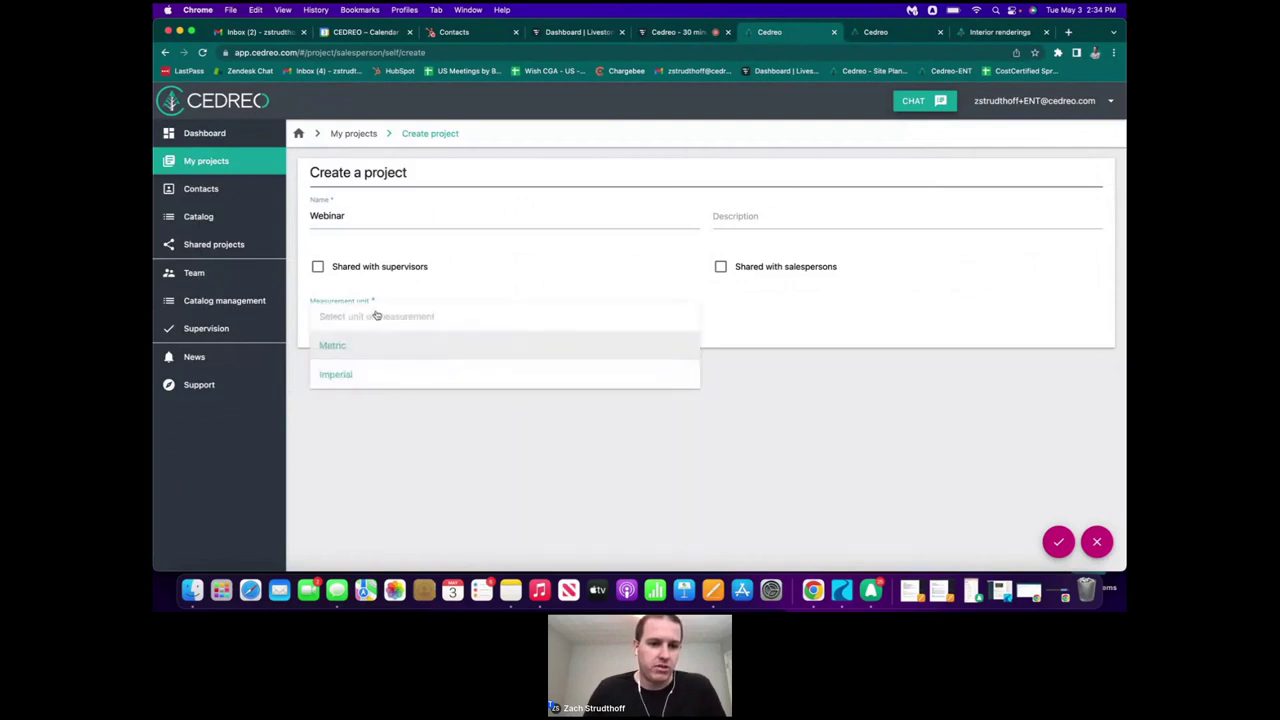
pyautogui.click(382, 376)
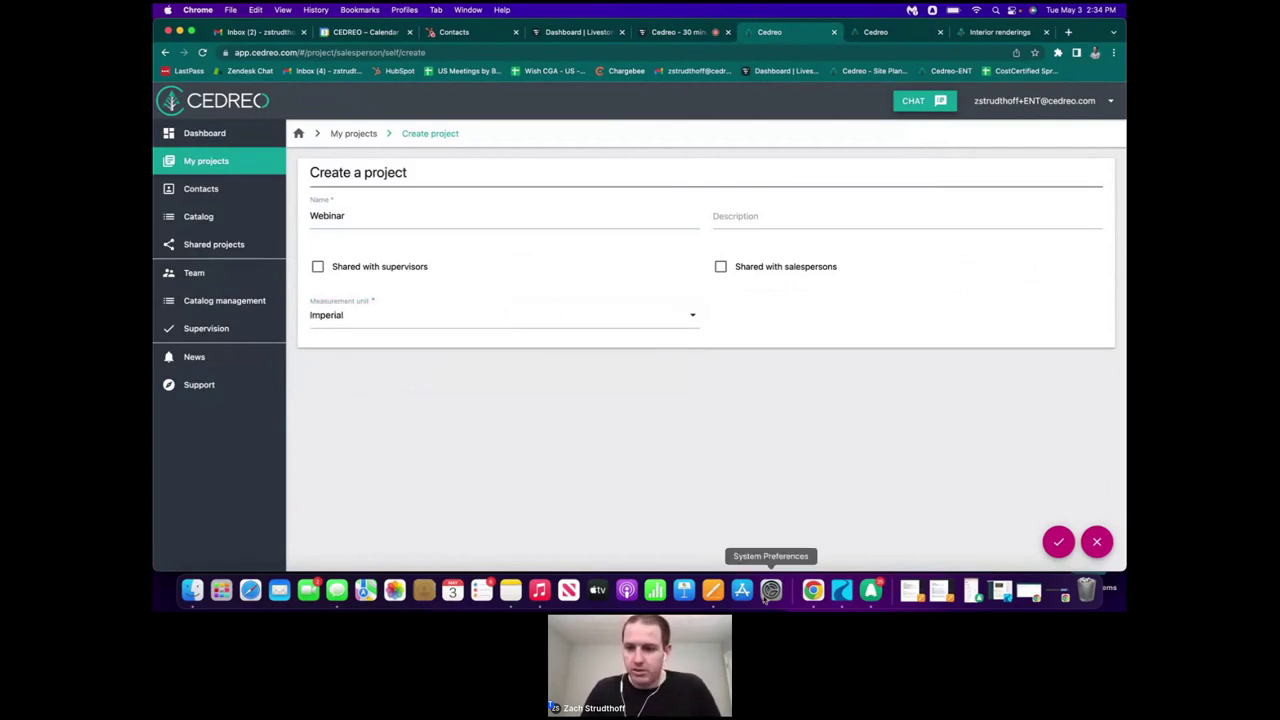
pyautogui.click(1060, 543)
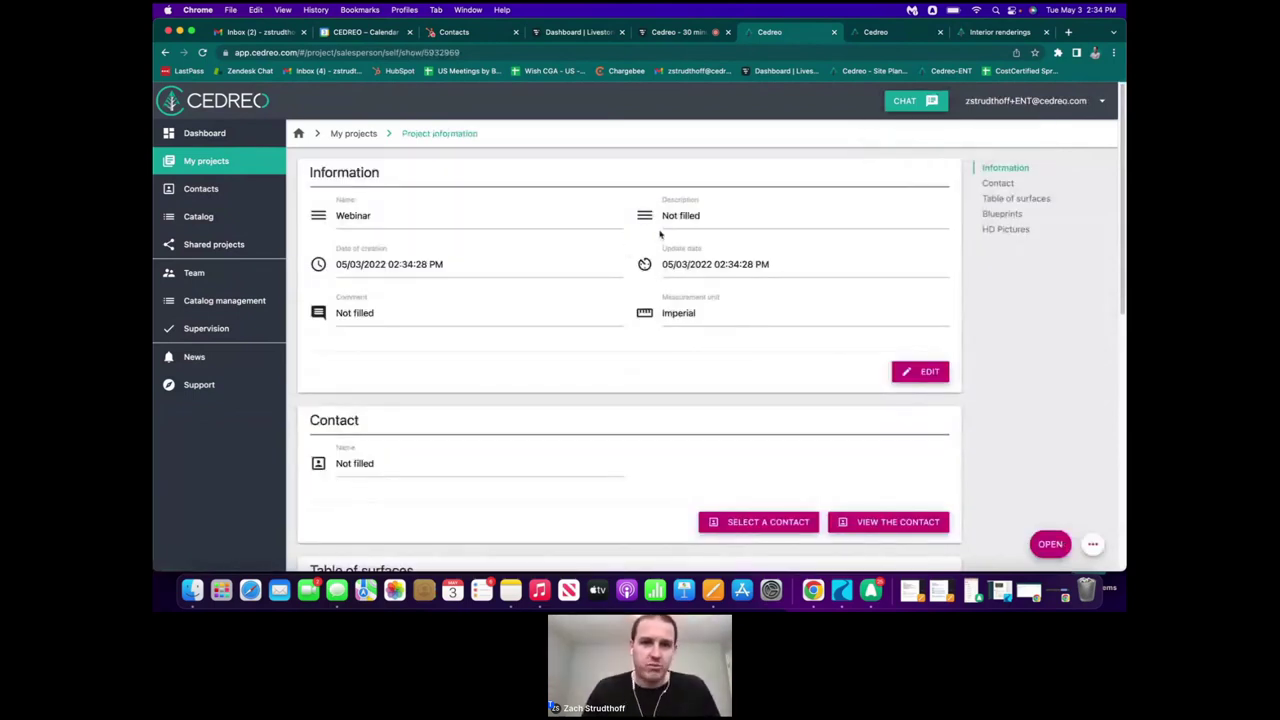
# - Review the new project's information page and open the project in the planner
pyautogui.scroll(-1, 660, 242)
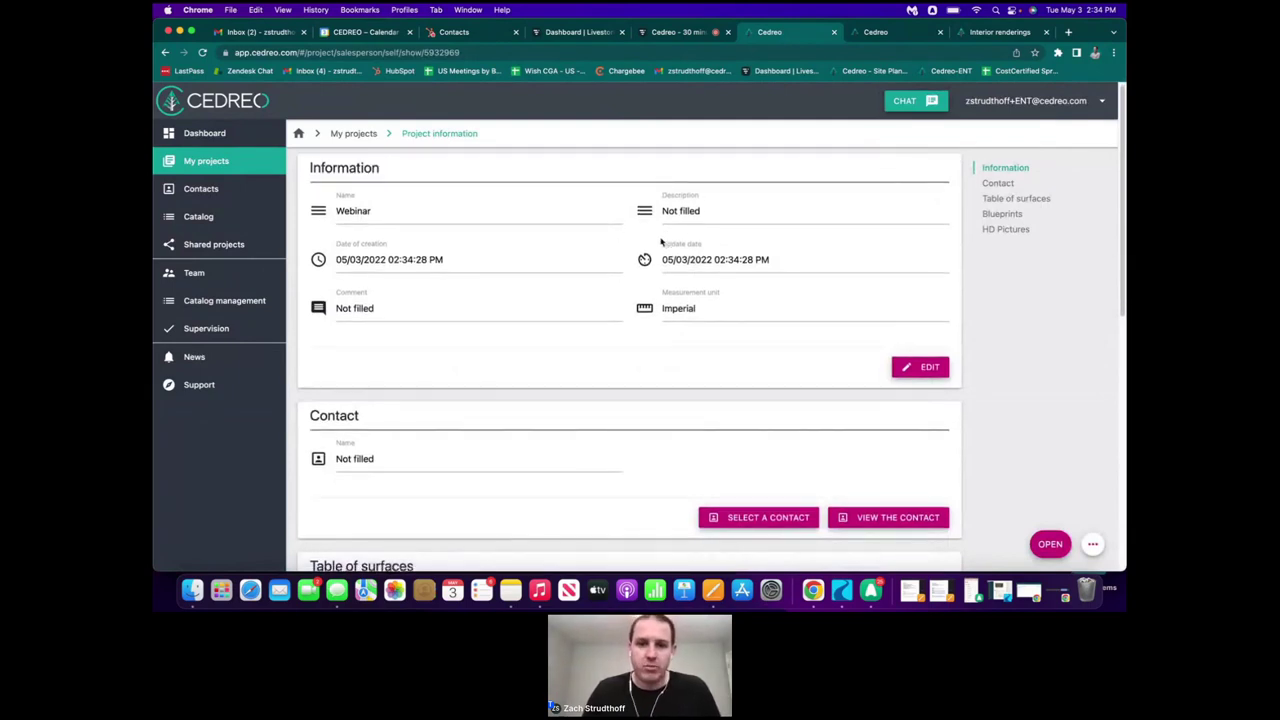
pyautogui.scroll(-5, 660, 242)
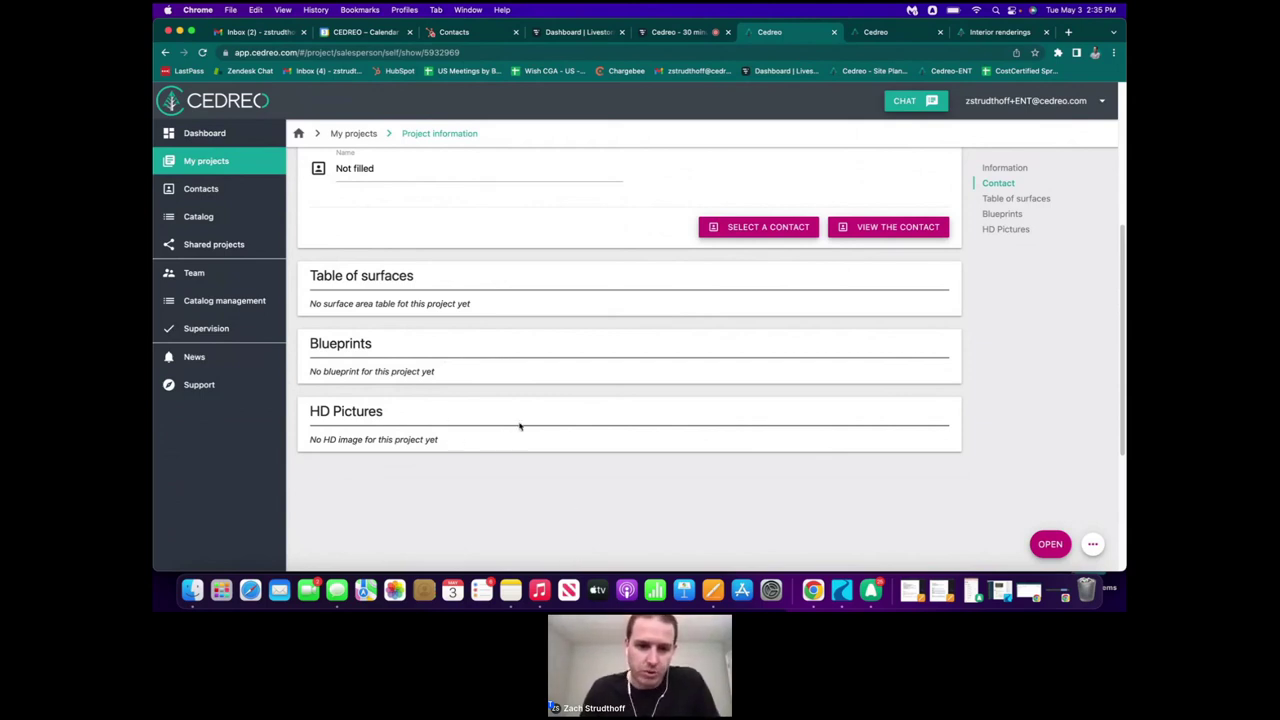
pyautogui.scroll(5, 510, 418)
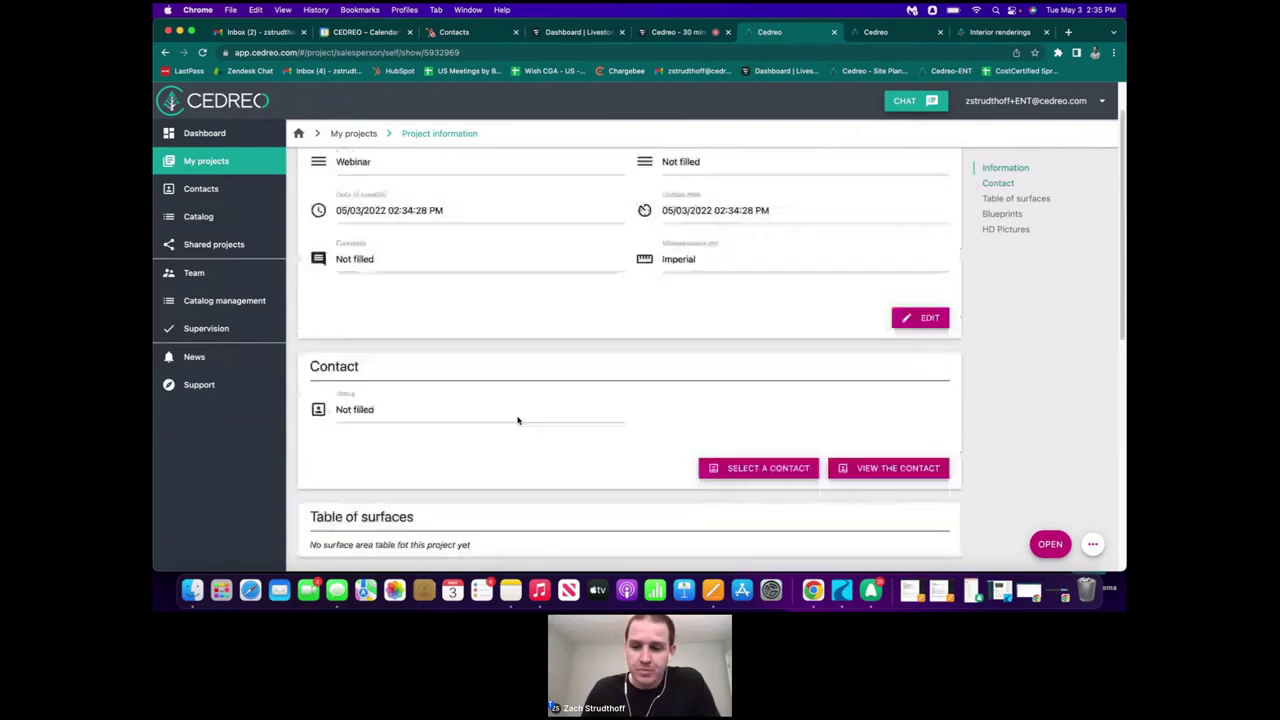
pyautogui.click(1050, 545)
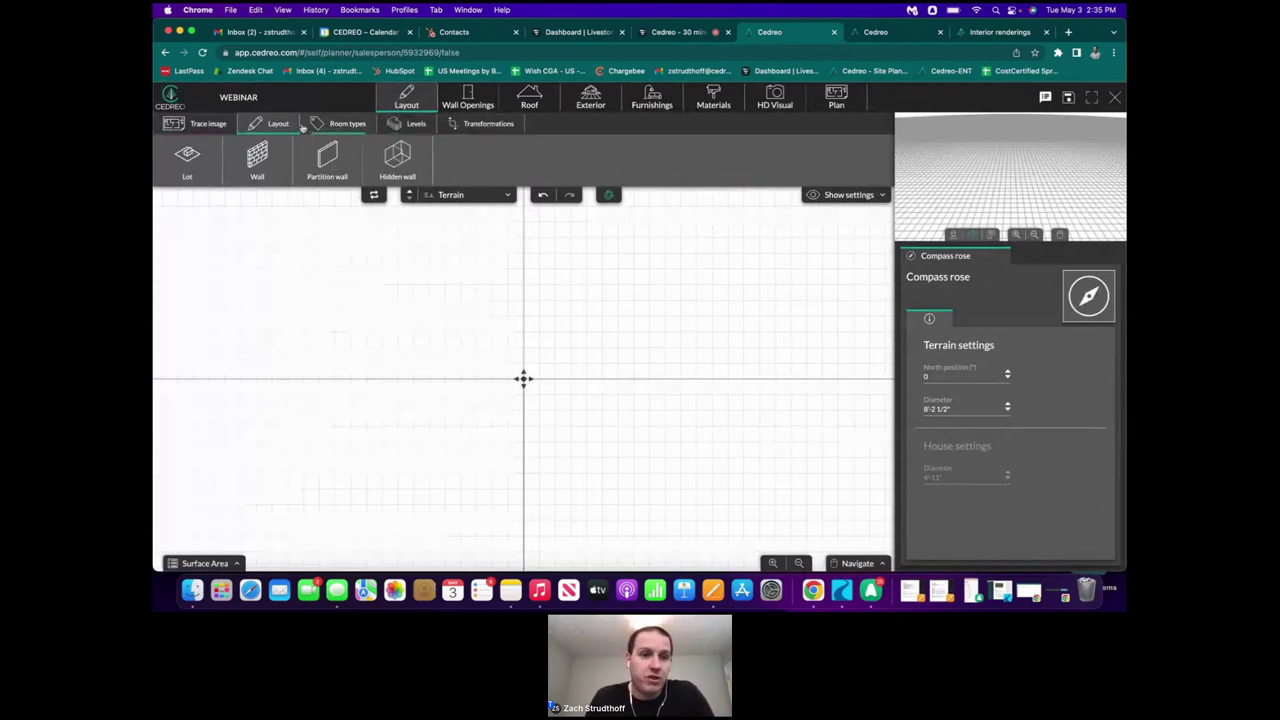
# - Check the trace image option, and set the default thickness for regular walls on the ground floor to 5 3/4"
pyautogui.click(209, 126)
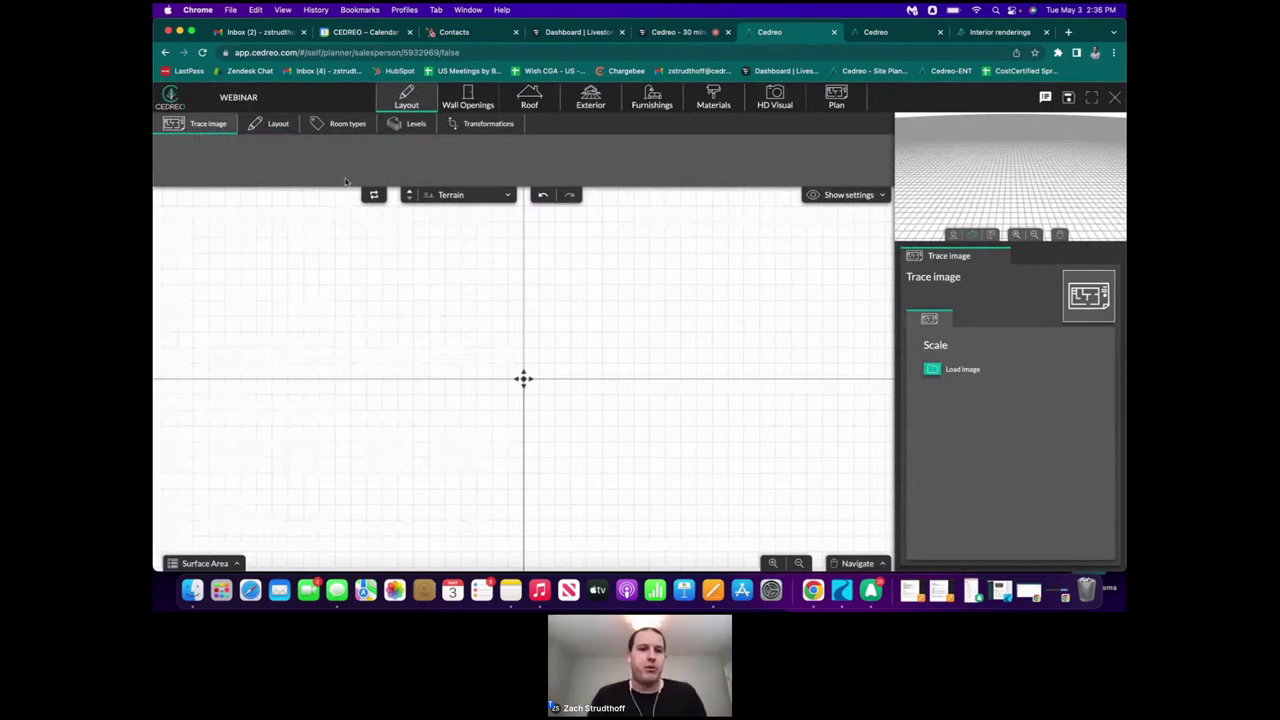
pyautogui.click(258, 126)
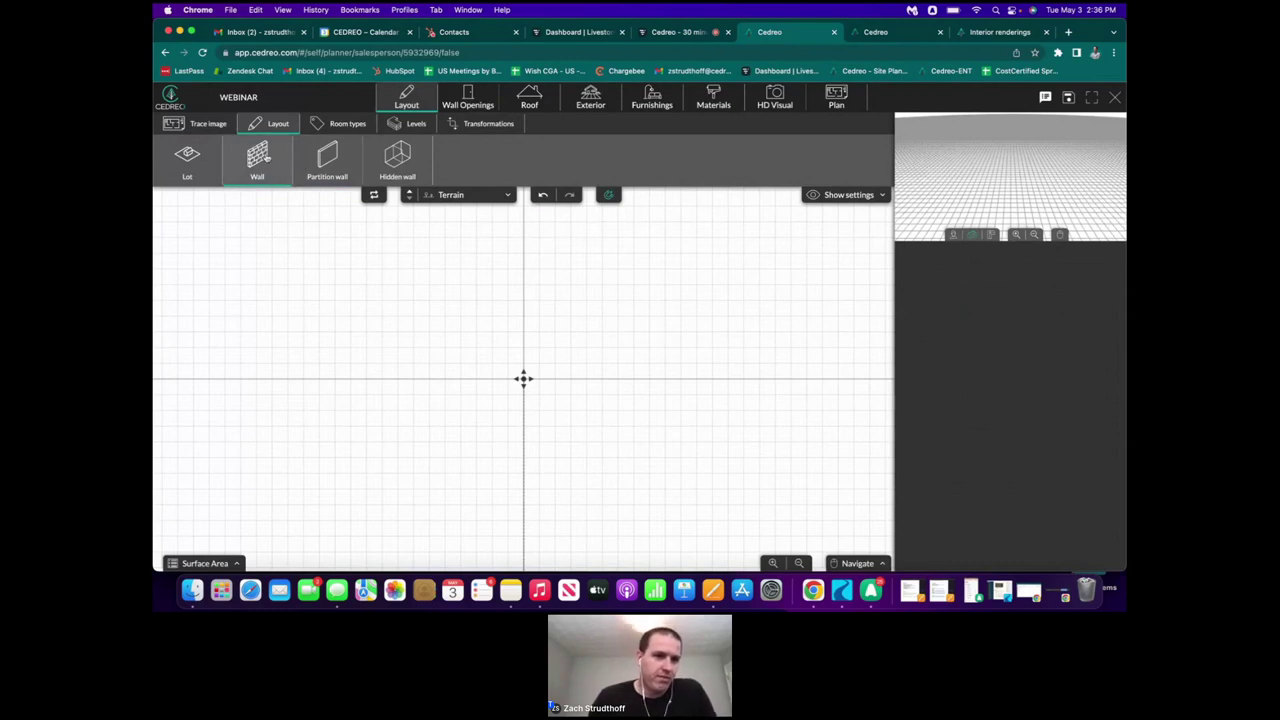
pyautogui.click(257, 157)
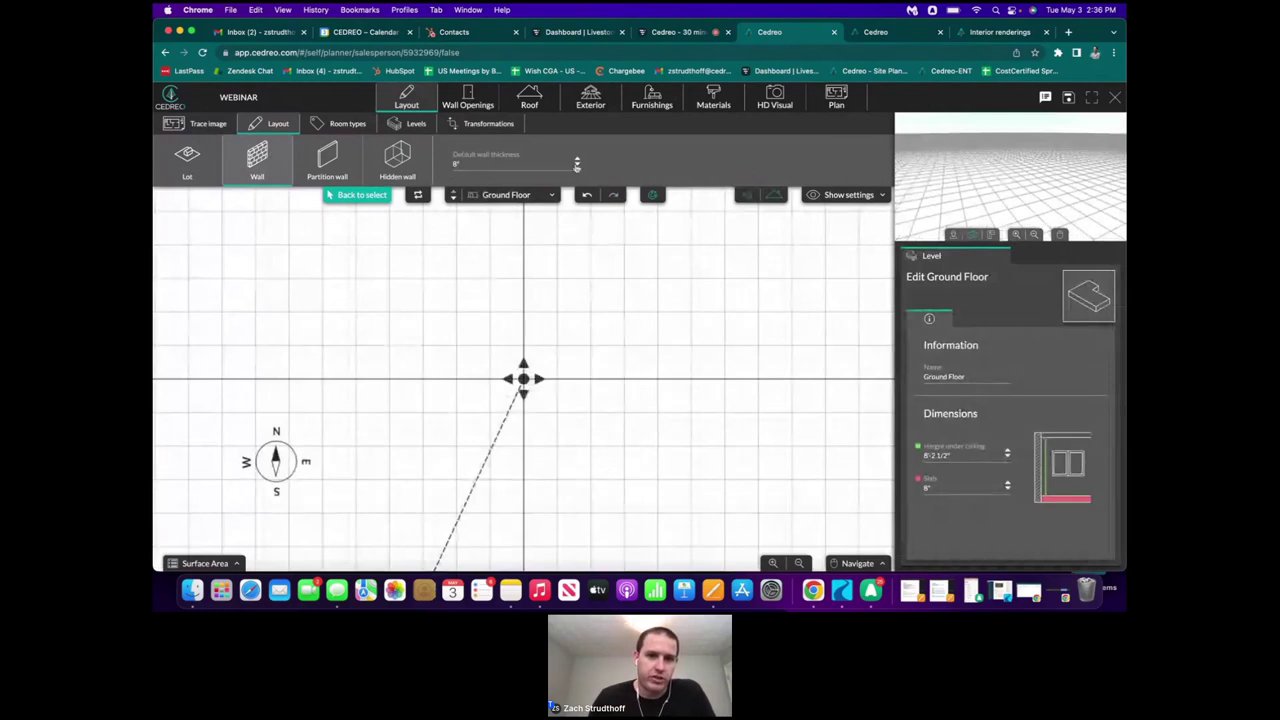
pyautogui.click(577, 167)
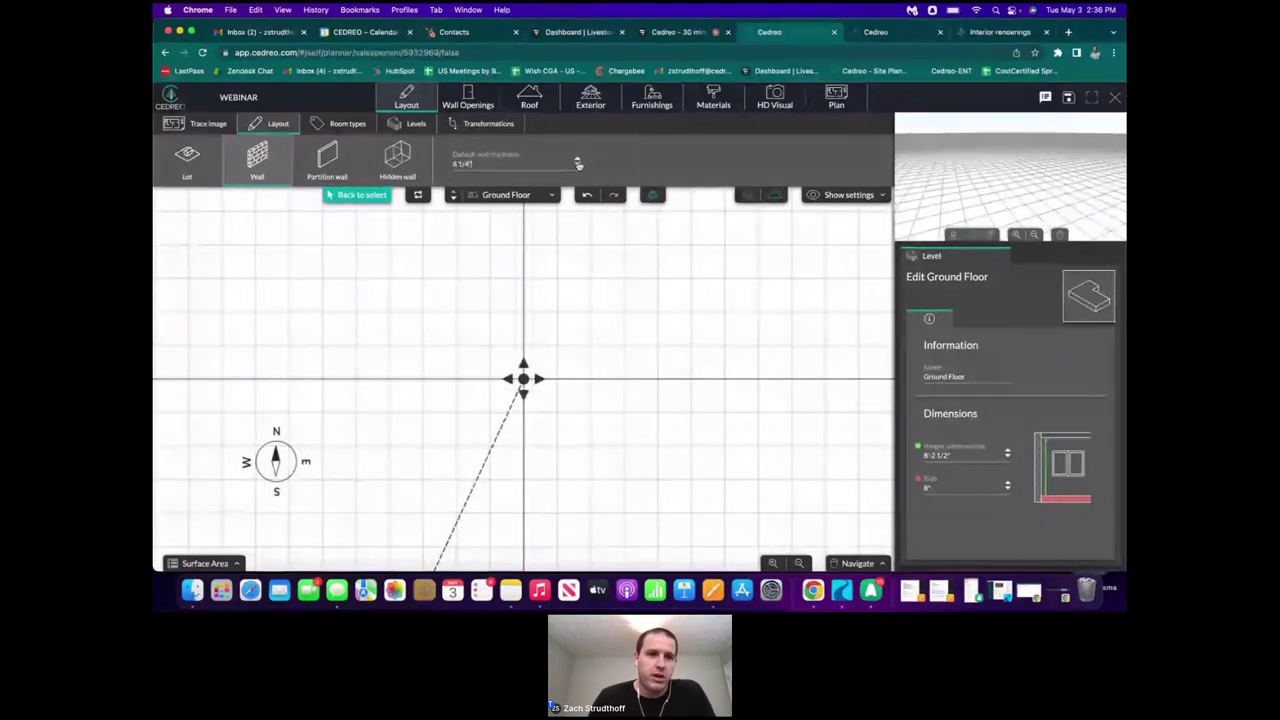
pyautogui.click(263, 170)
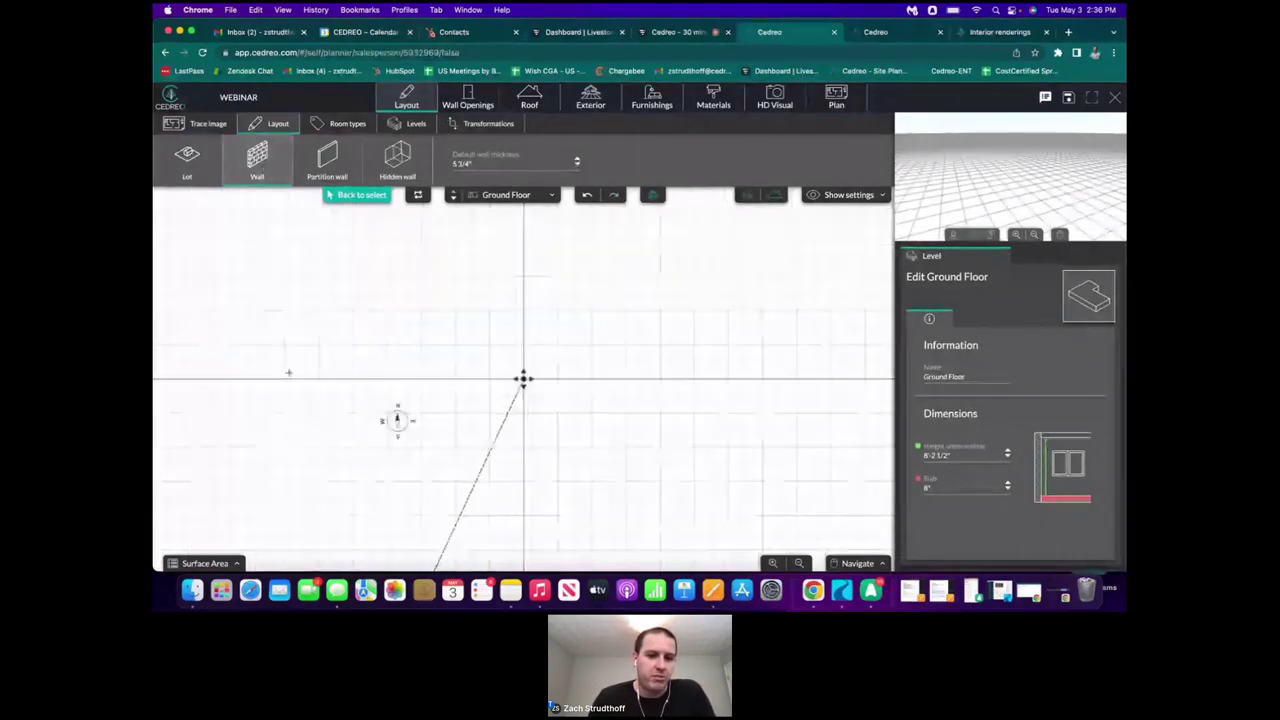
# - Leave wall drawing and move the compass rose away from the plan's origin to the lower-left area of the grid
pyautogui.press('Escape')
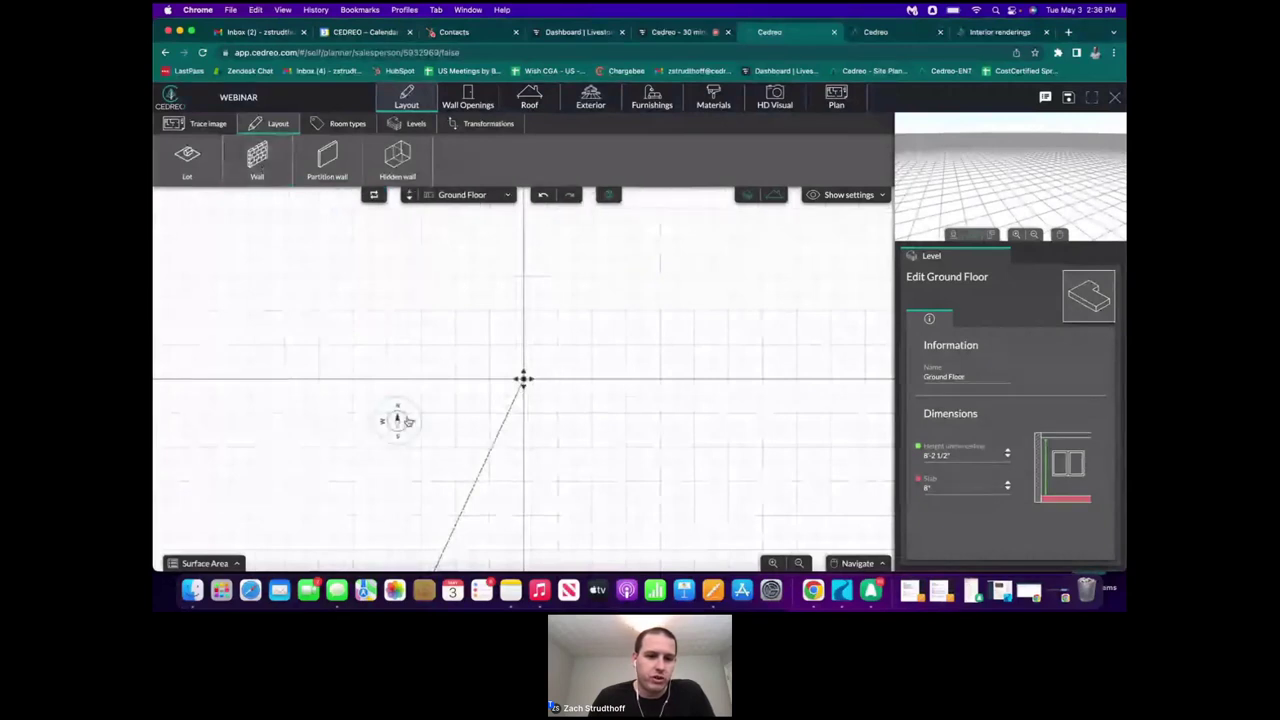
pyautogui.moveTo(407, 422); pyautogui.dragTo(202, 515)
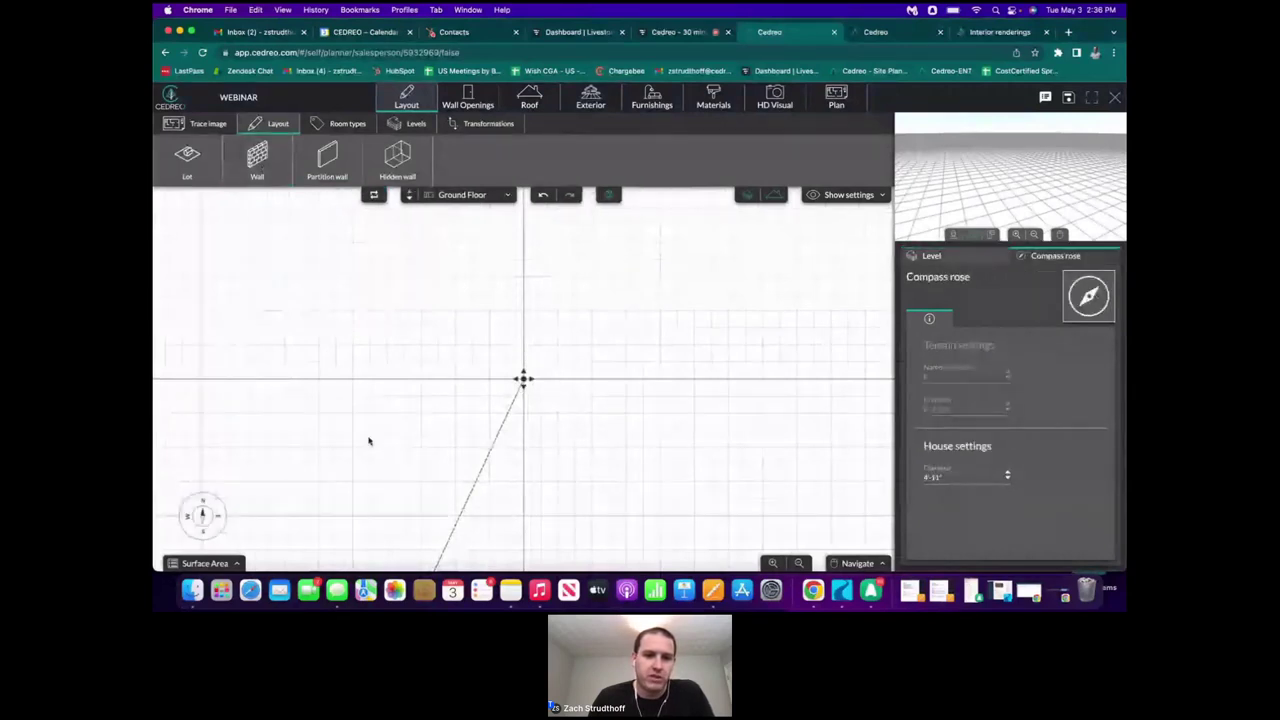
# - Draw an L-shaped room with 4 1/2" partition walls on the ground floor, starting with an upper wall about 25'-10" long
pyautogui.click(257, 156)
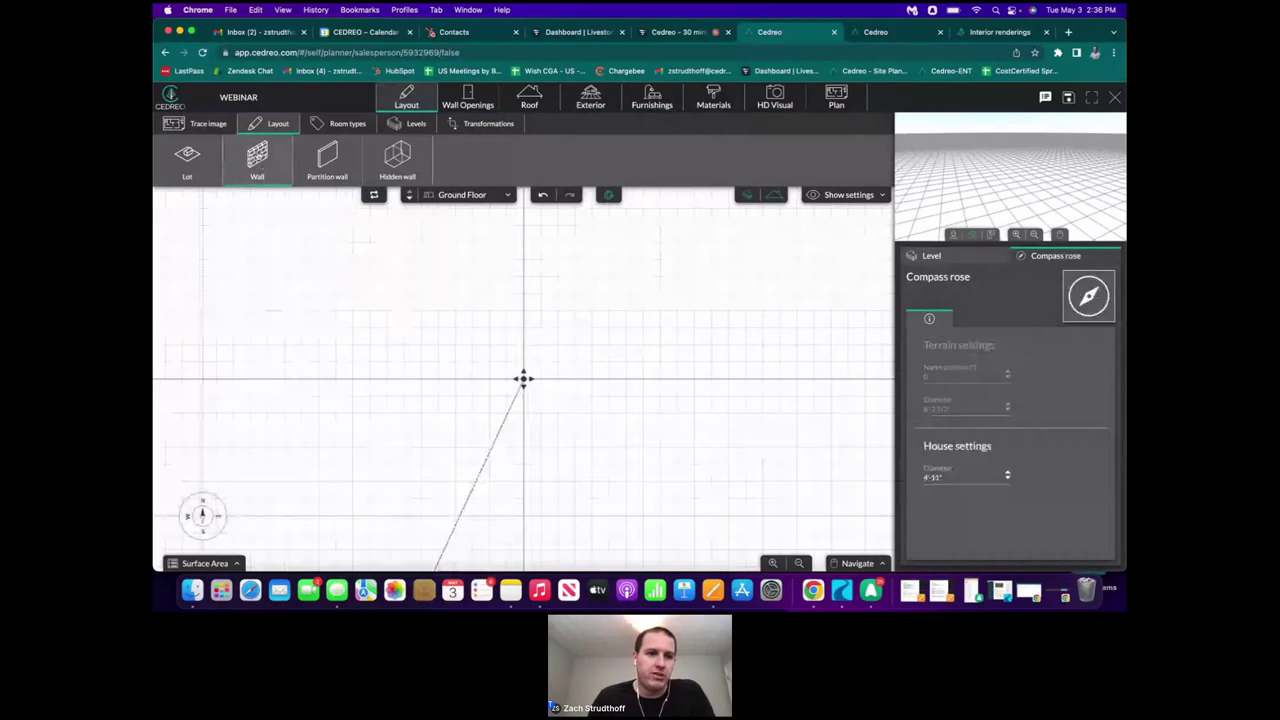
pyautogui.click(340, 158)
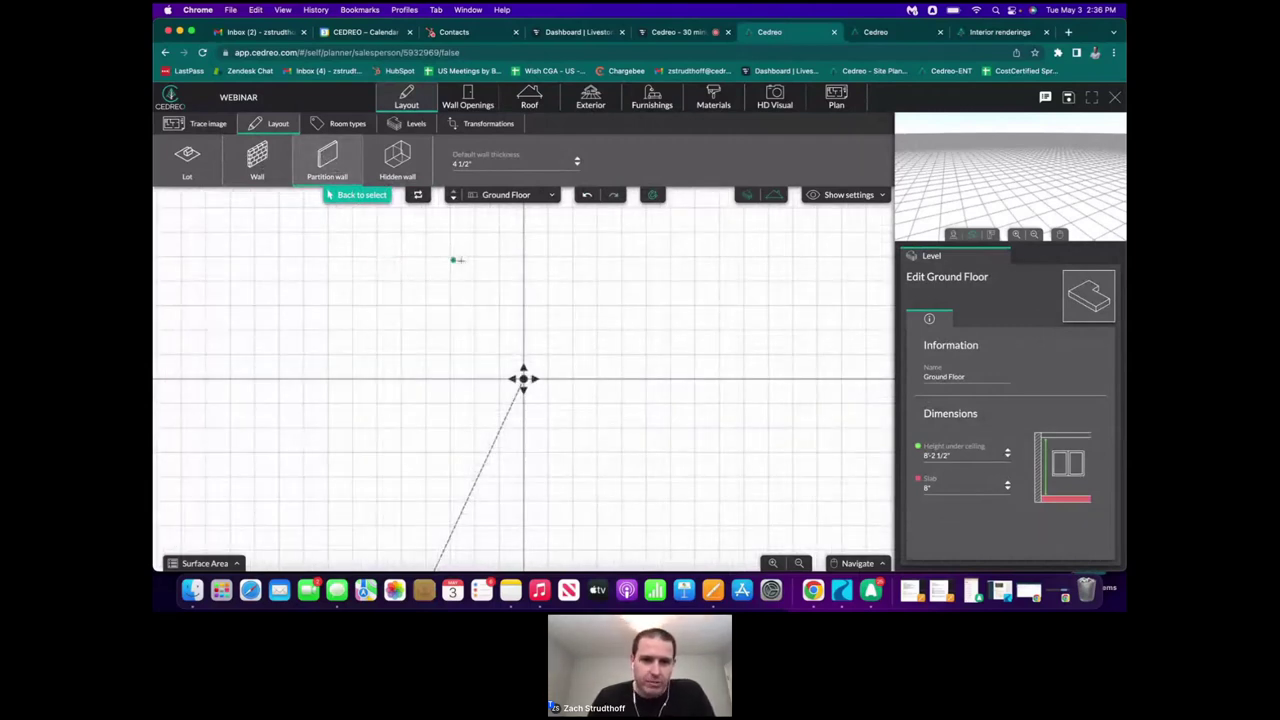
pyautogui.click(352, 232)
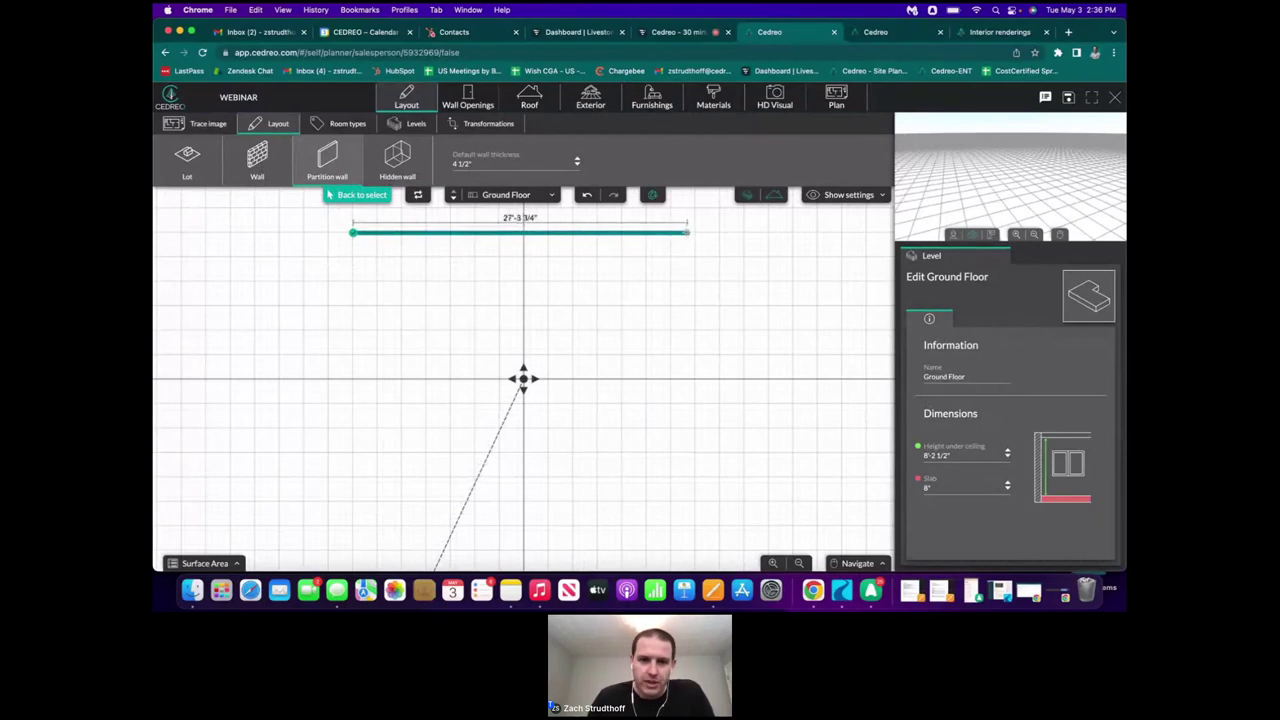
pyautogui.click(670, 233)
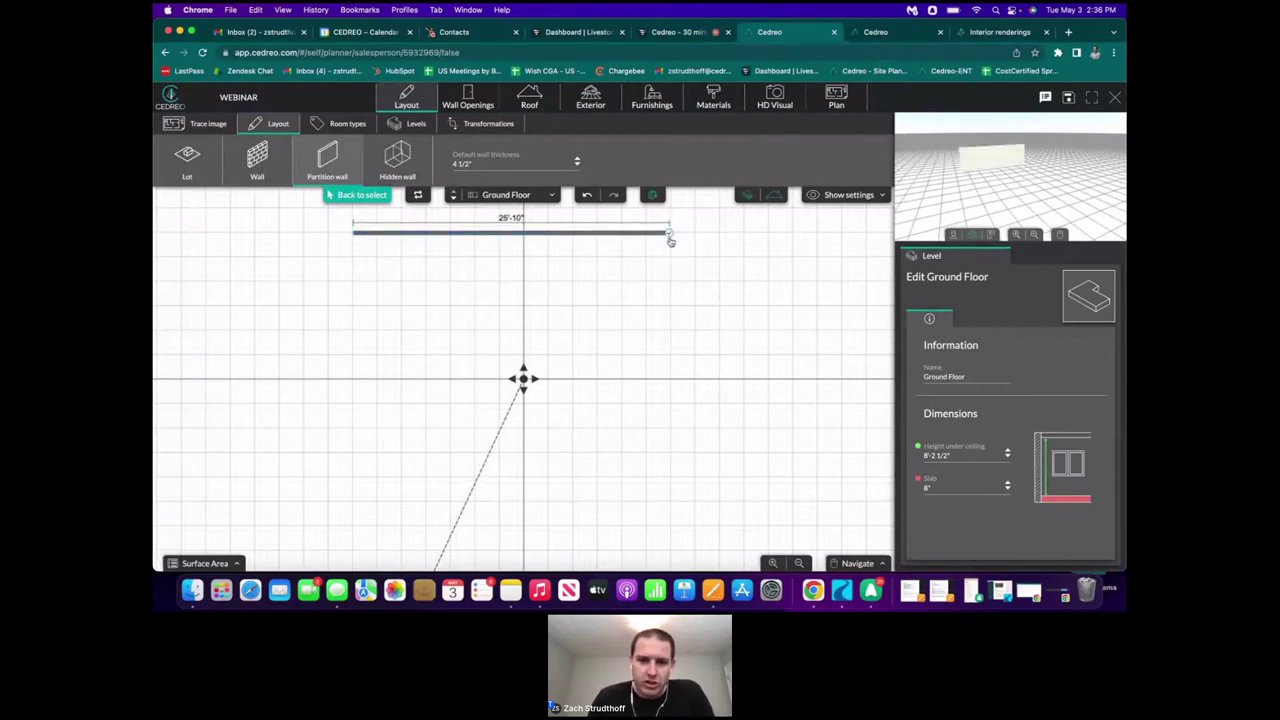
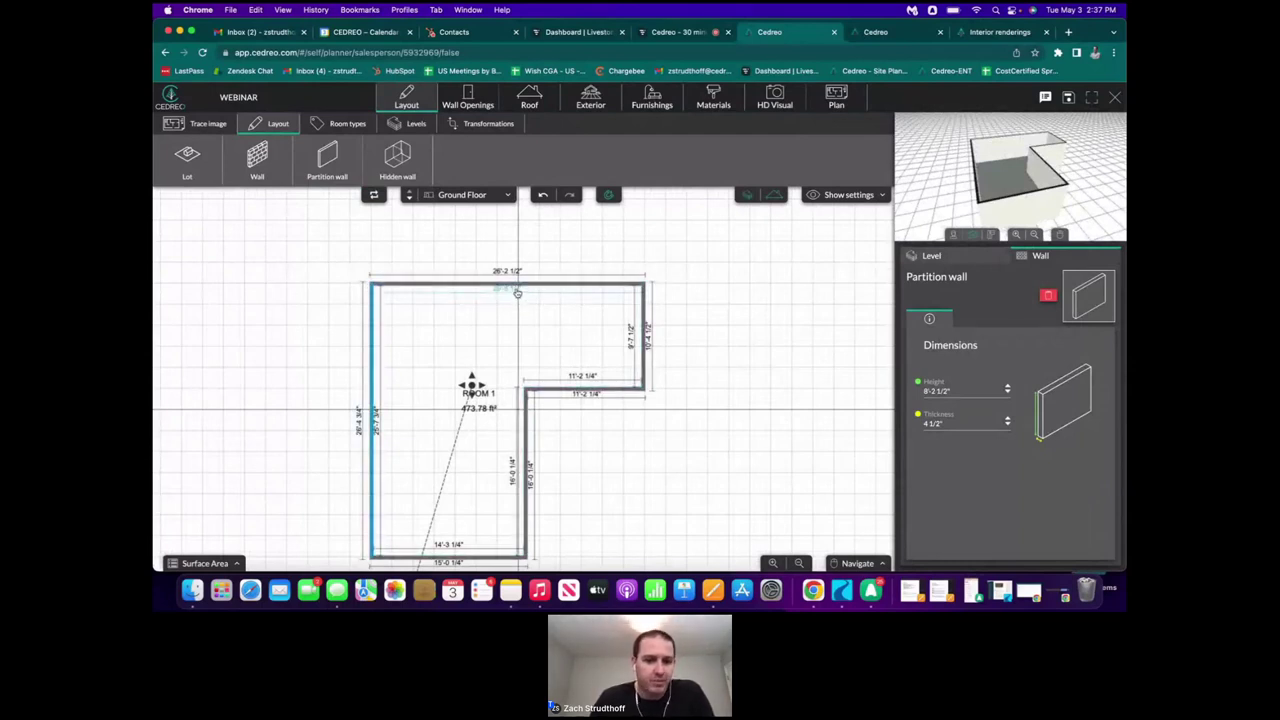
# - Move the room's left wall outward by about 1 foot
pyautogui.scroll(3, 517, 295)
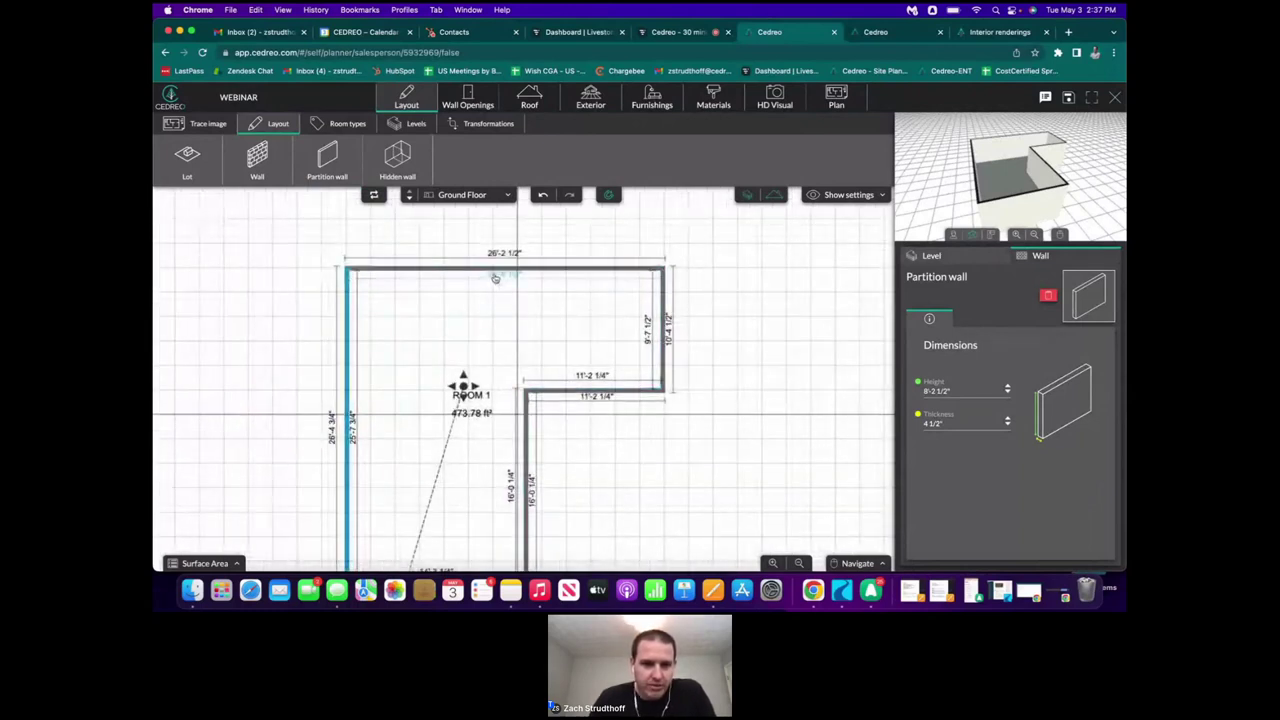
pyautogui.click(357, 330)
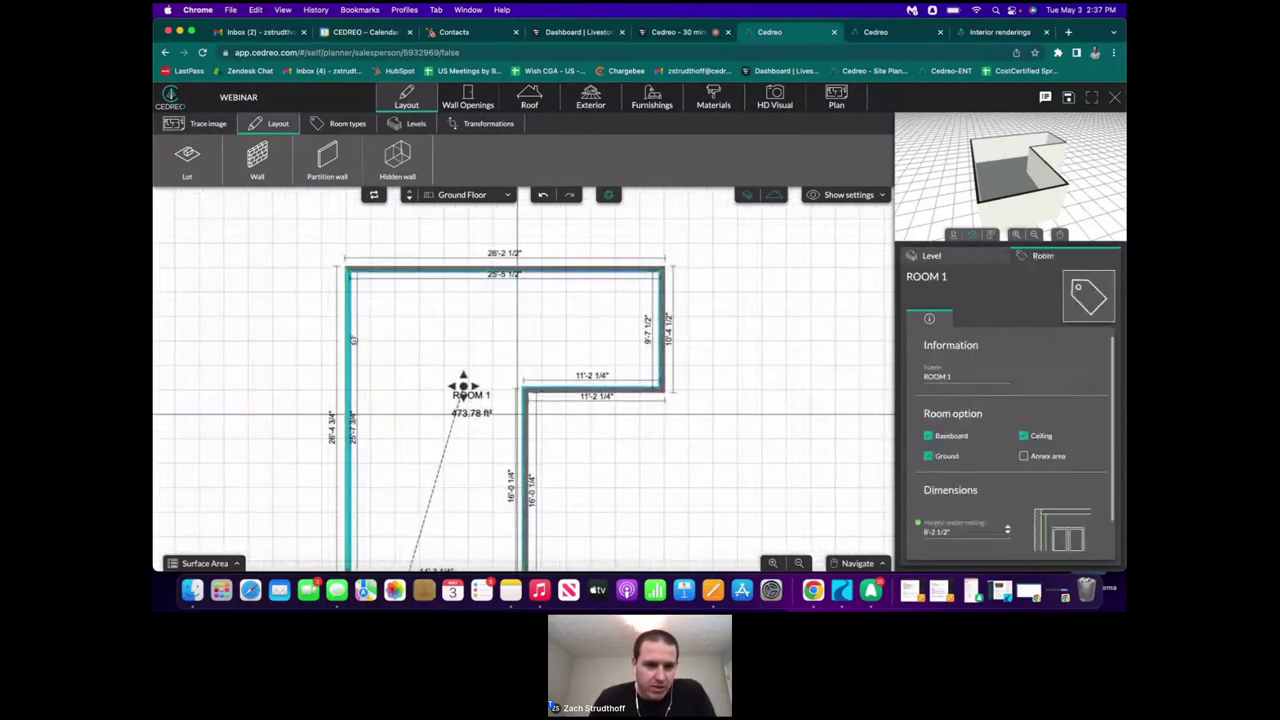
pyautogui.click(349, 338)
pyautogui.moveTo(349, 338)
pyautogui.mouseDown()
pyautogui.moveTo(305, 336)
pyautogui.moveTo(335, 334)
pyautogui.mouseUp()
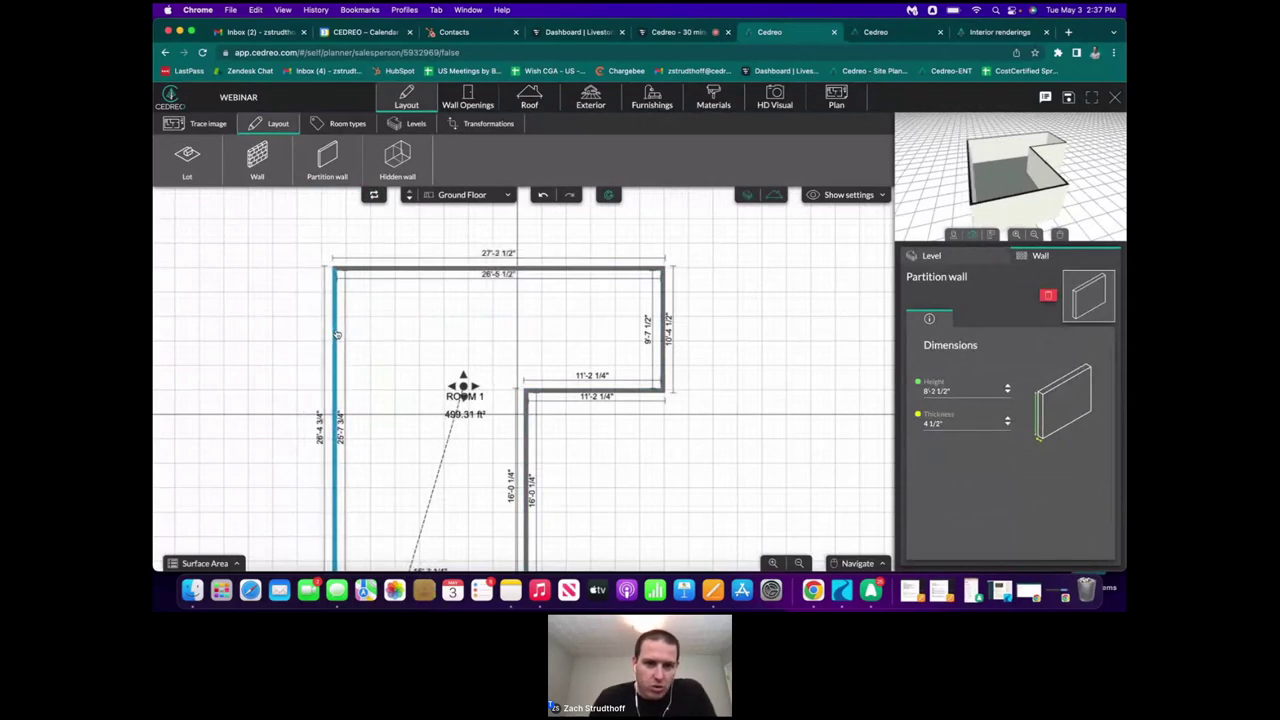
# - Set the inside length of the room's upper wall to 27'-6" by shifting the left wall
pyautogui.click(493, 276)
pyautogui.write('2')
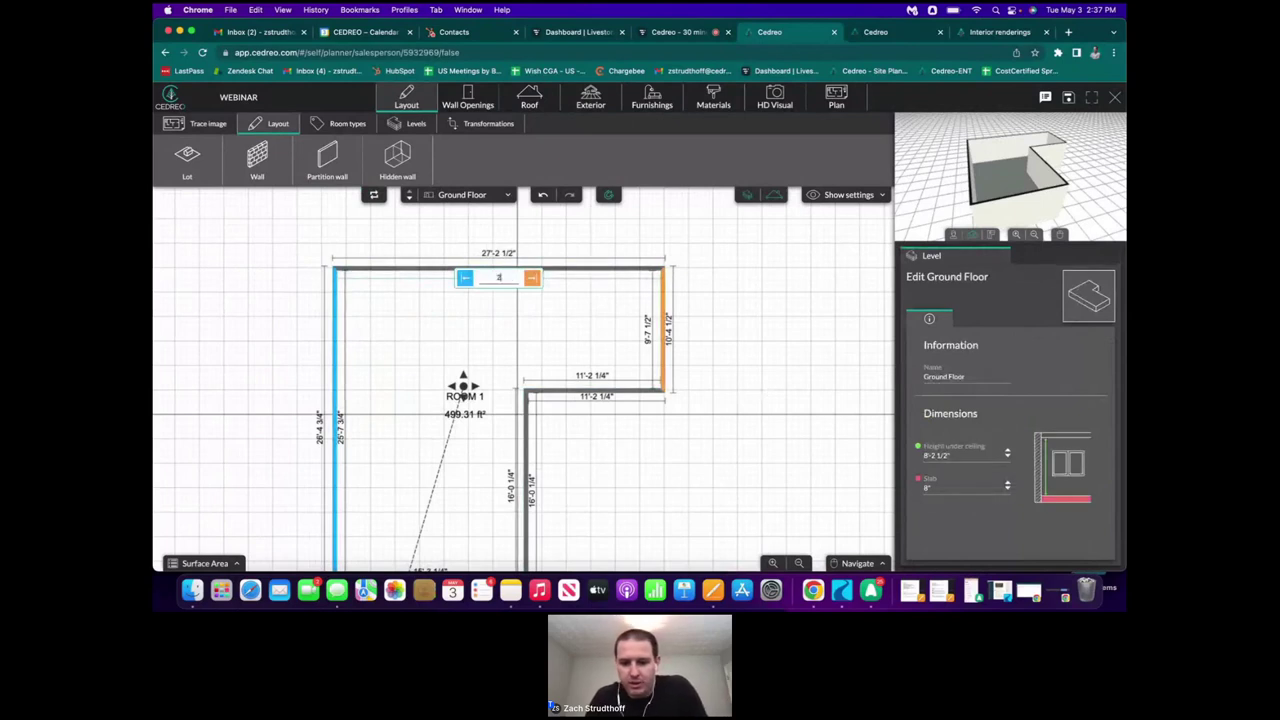
pyautogui.write('7\'-6"')
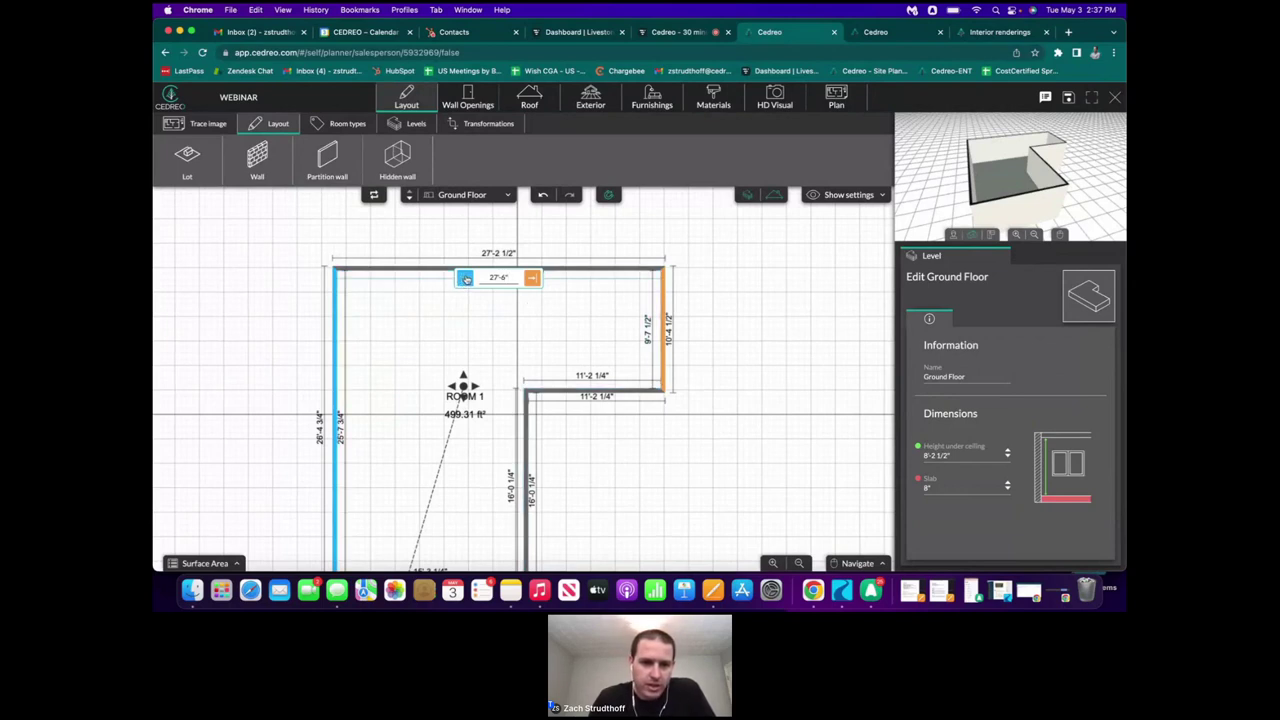
pyautogui.click(465, 279)
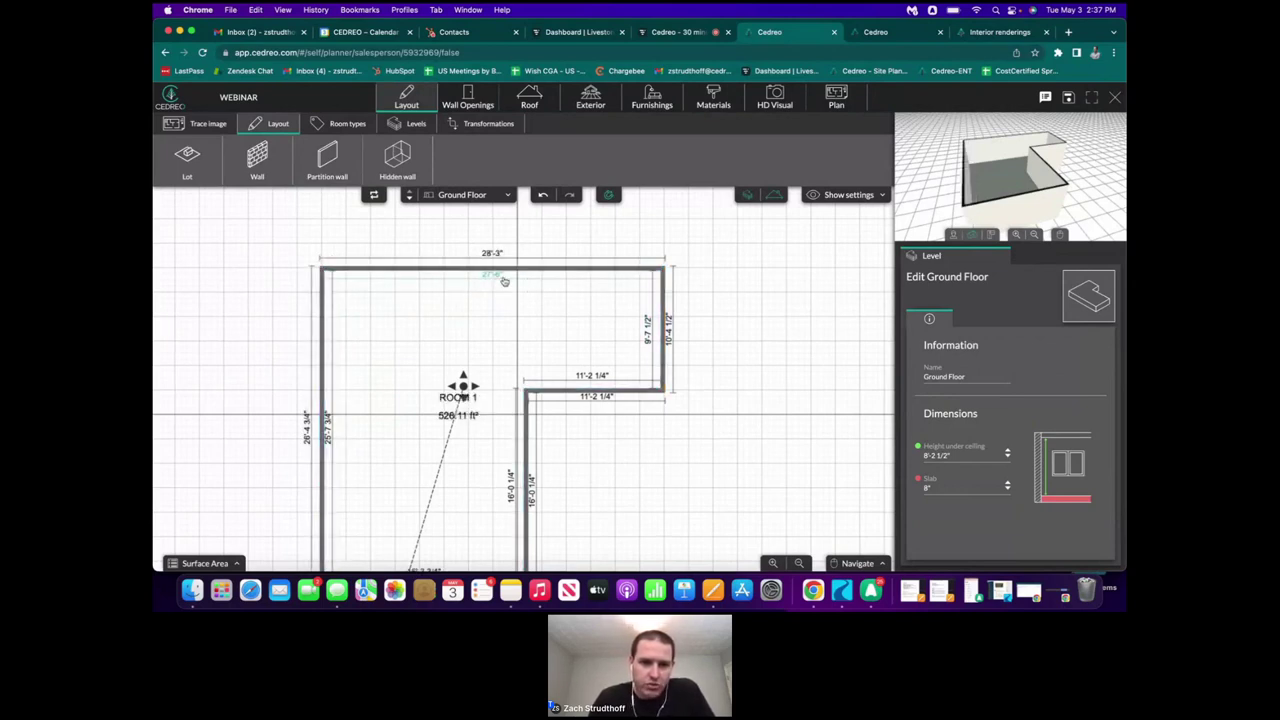
# - Set the inside length of the room's short upper-right wall to 11'-6" by shifting the horizontal wall below it
pyautogui.moveTo(702, 450); pyautogui.dragTo(724, 397)
pyautogui.click(685, 282)
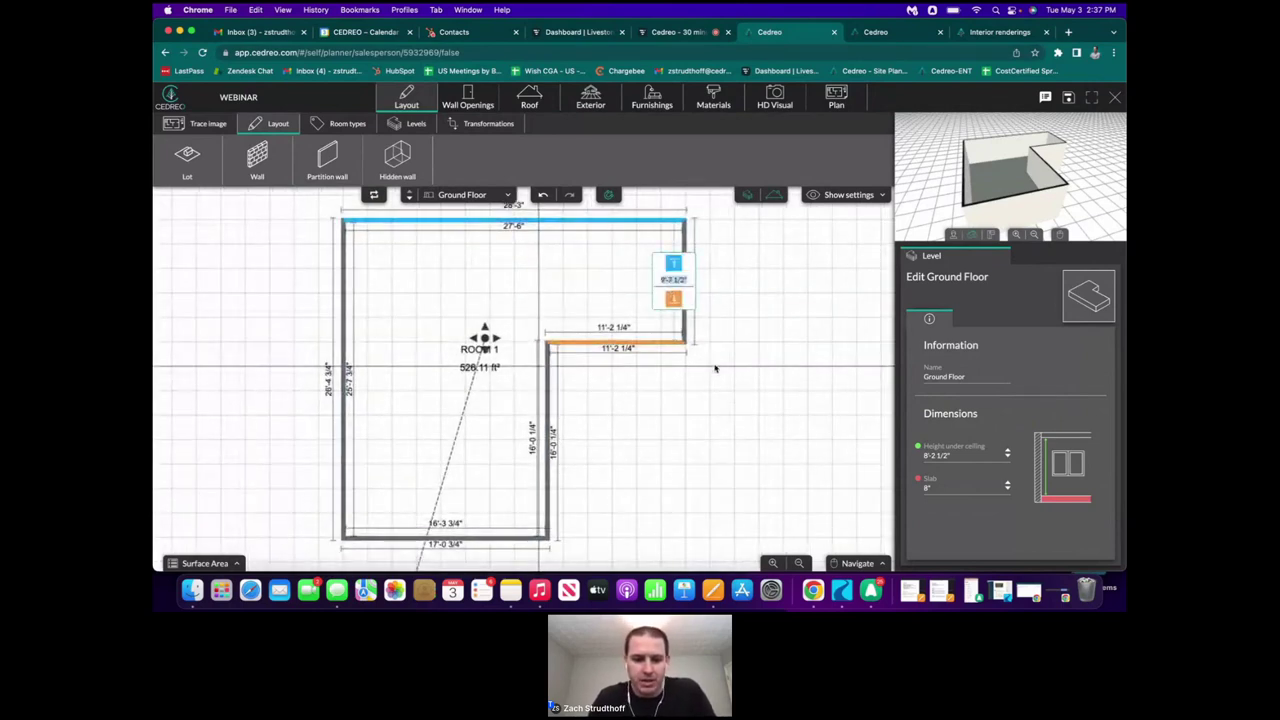
pyautogui.write('11')
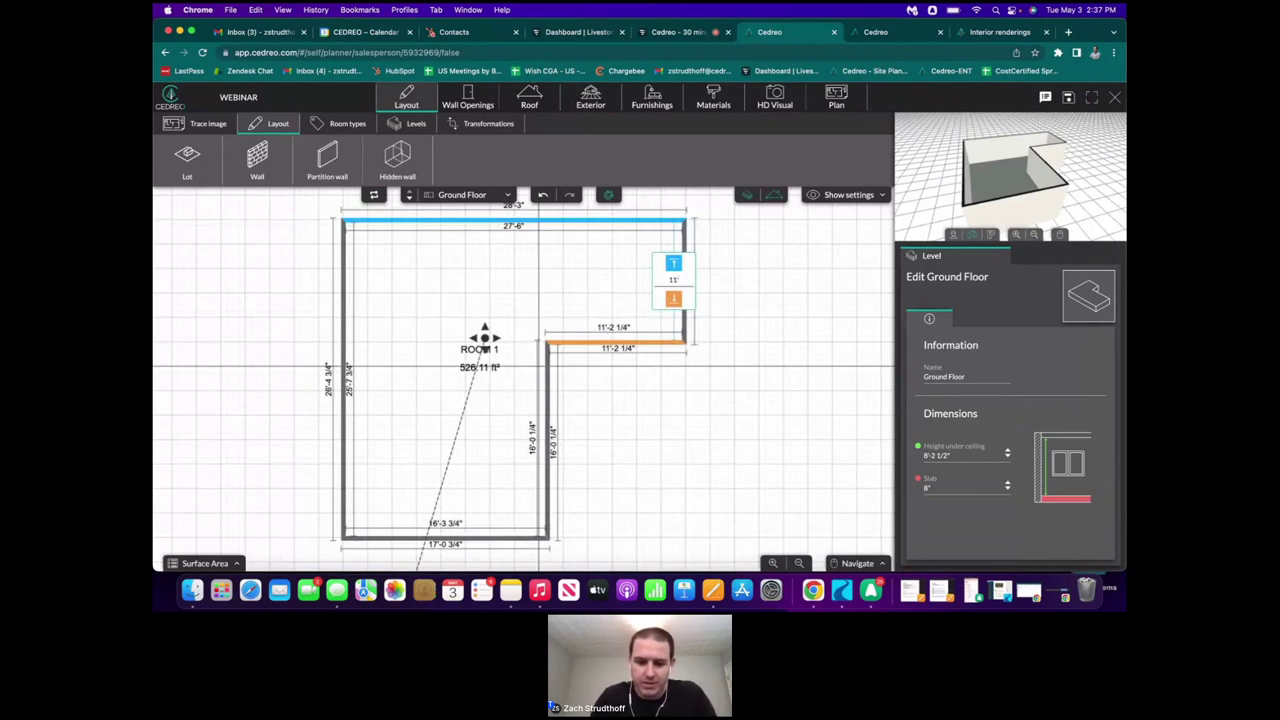
pyautogui.write('\'-0"')
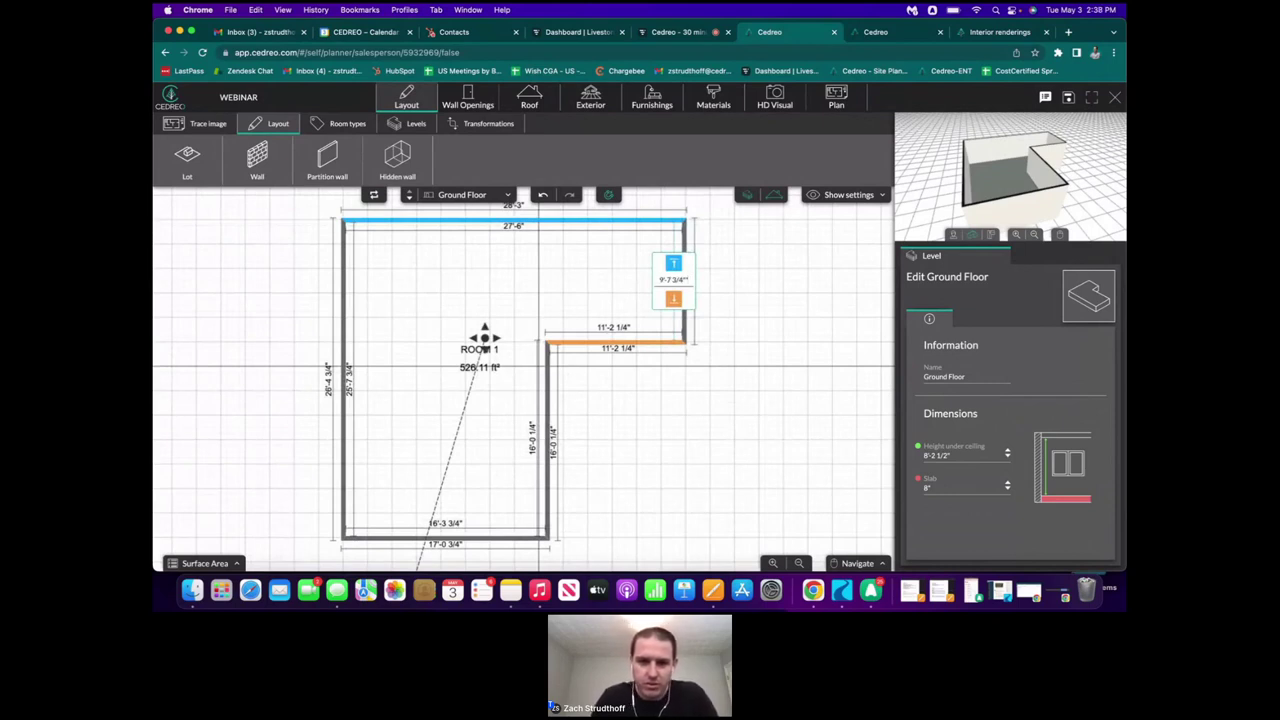
pyautogui.tripleClick(679, 280)
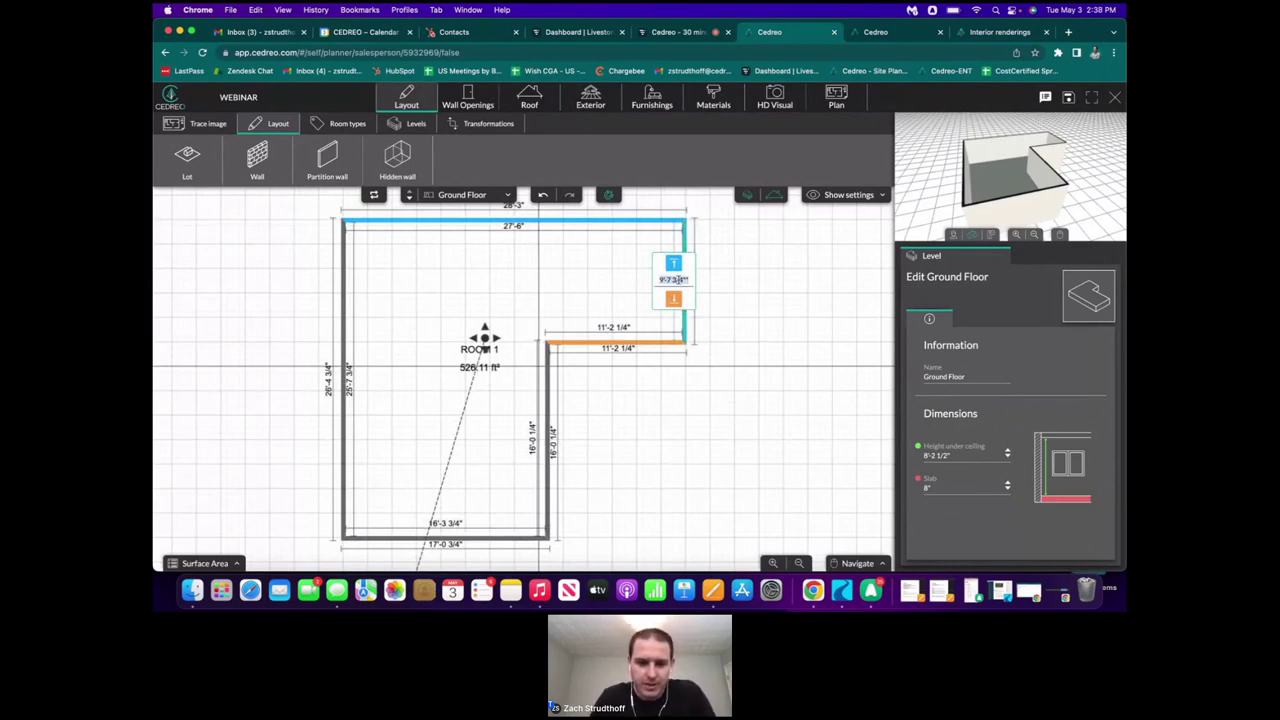
pyautogui.write("11'-6")
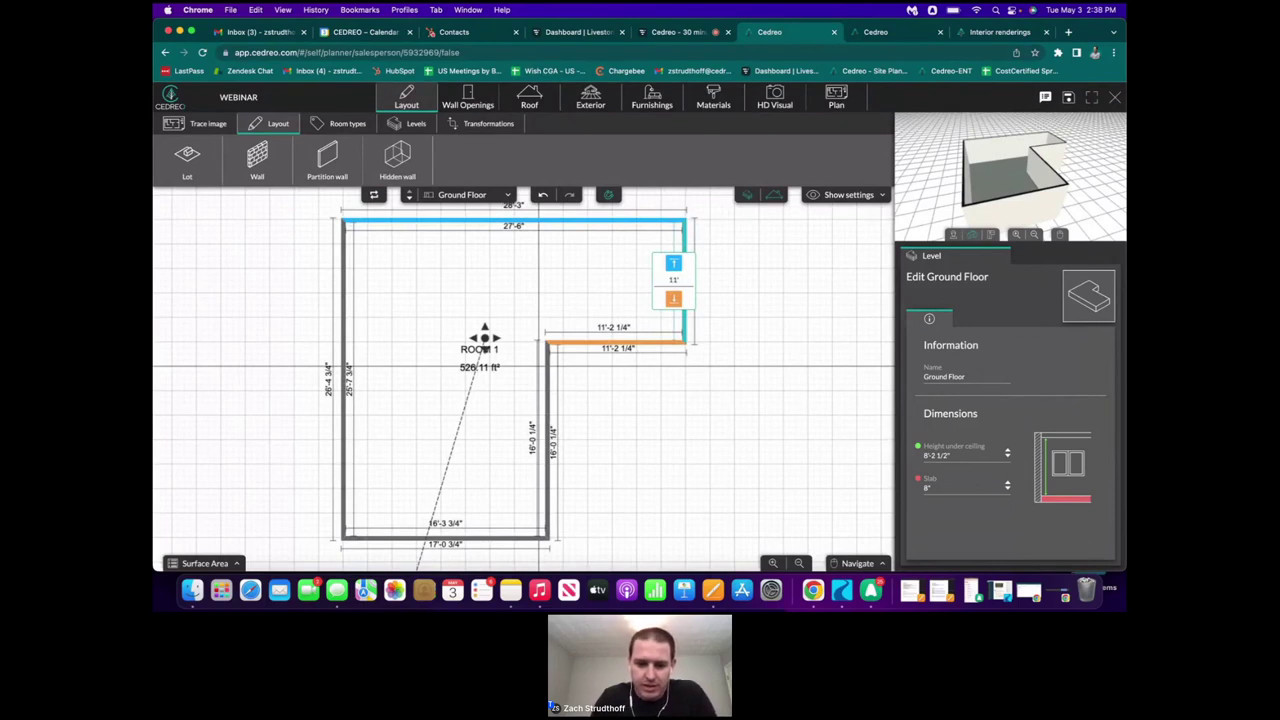
pyautogui.click(674, 302)
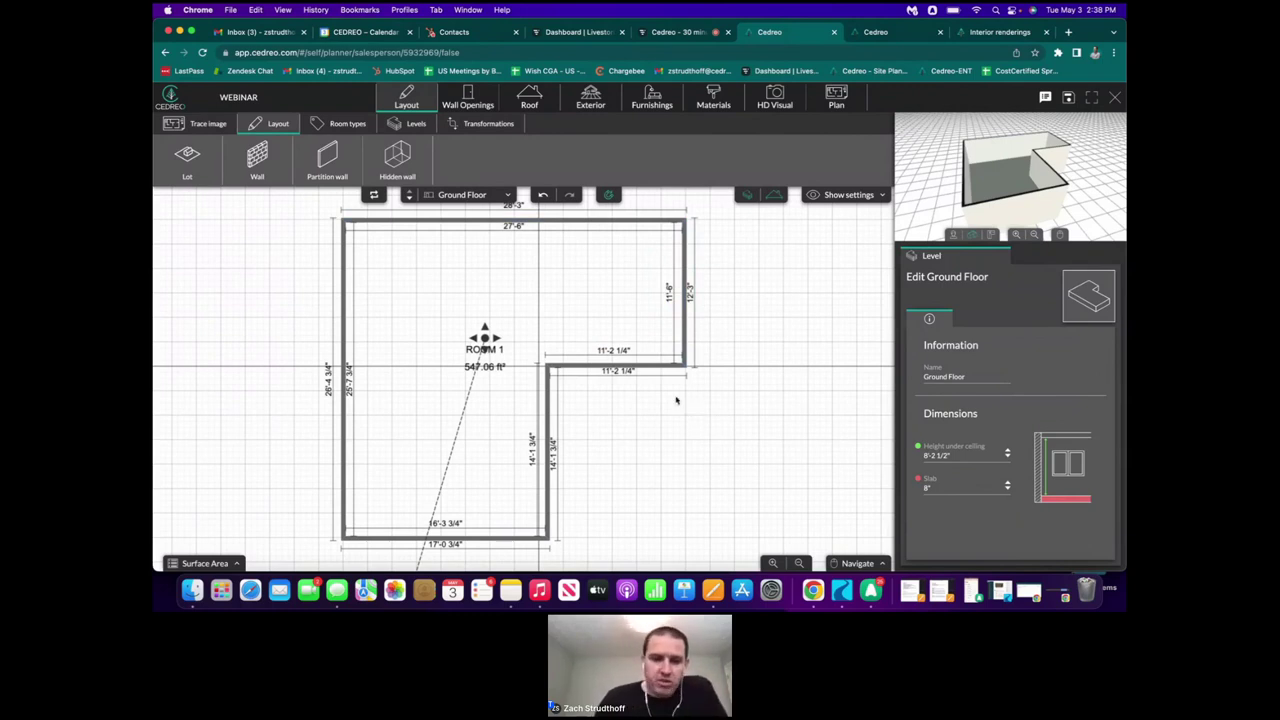
# - Move the room's bottom wall outward by about 2 feet
pyautogui.scroll(-2, 651, 414)
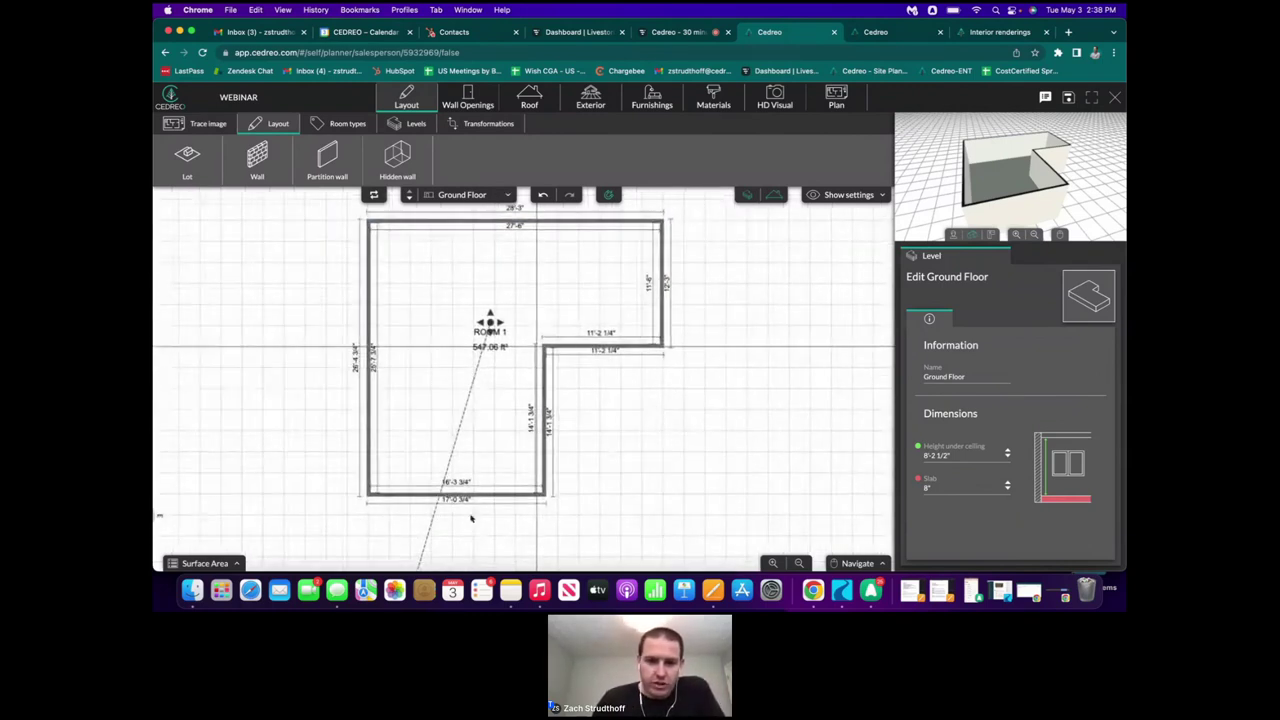
pyautogui.click(465, 496)
pyautogui.moveTo(465, 496); pyautogui.dragTo(470, 502)
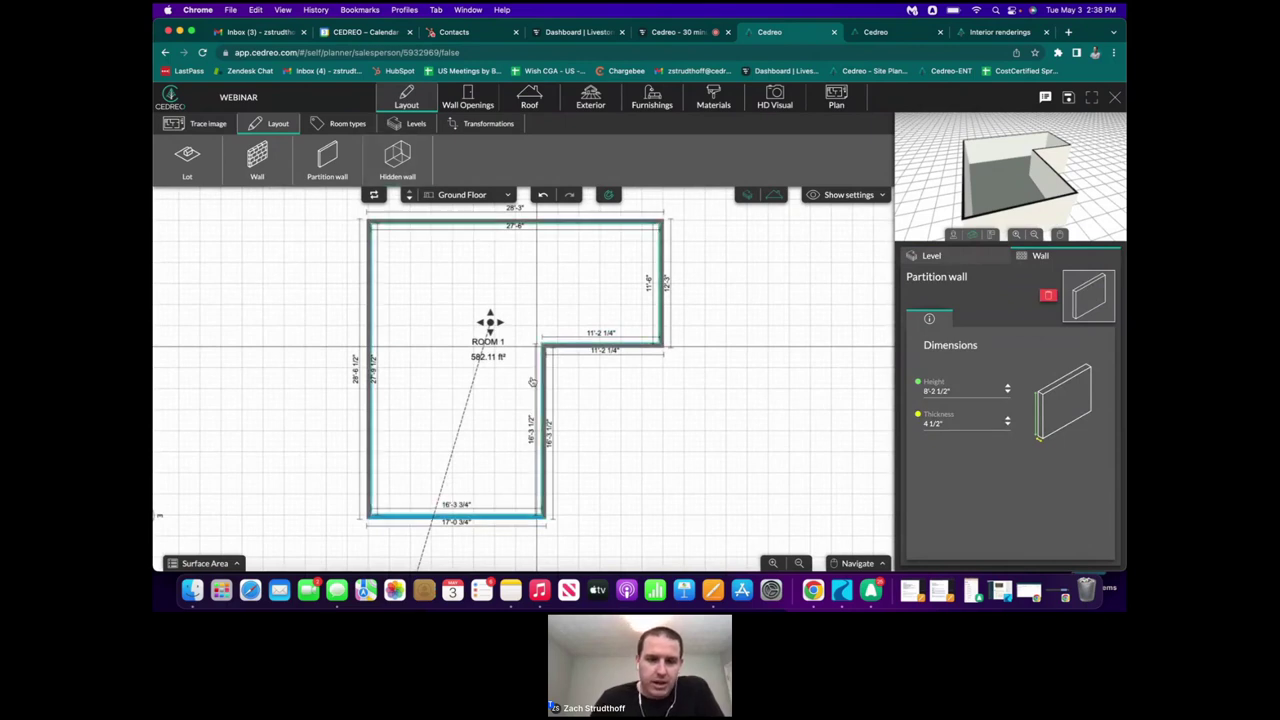
pyautogui.moveTo(647, 455); pyautogui.dragTo(654, 478)
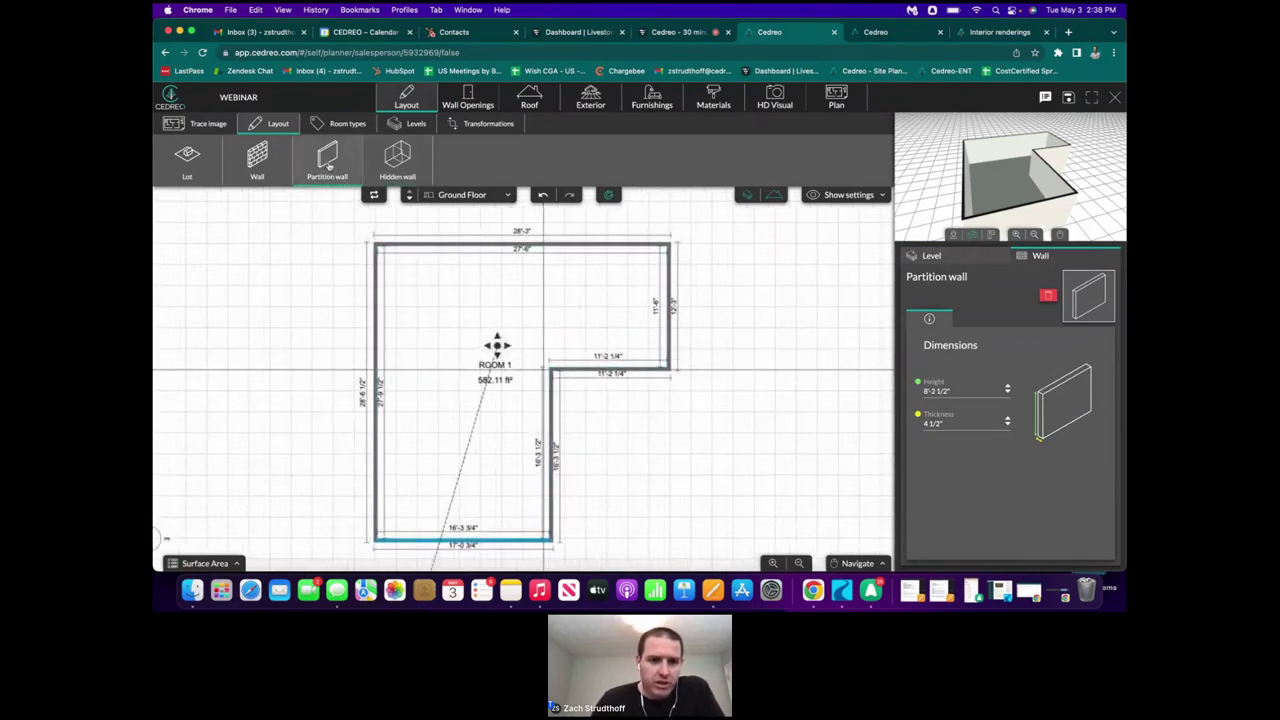
# - Divide the L-shaped room with a 4 1/2" partition wall running from its inner corner straight to the left wall
pyautogui.click(328, 160)
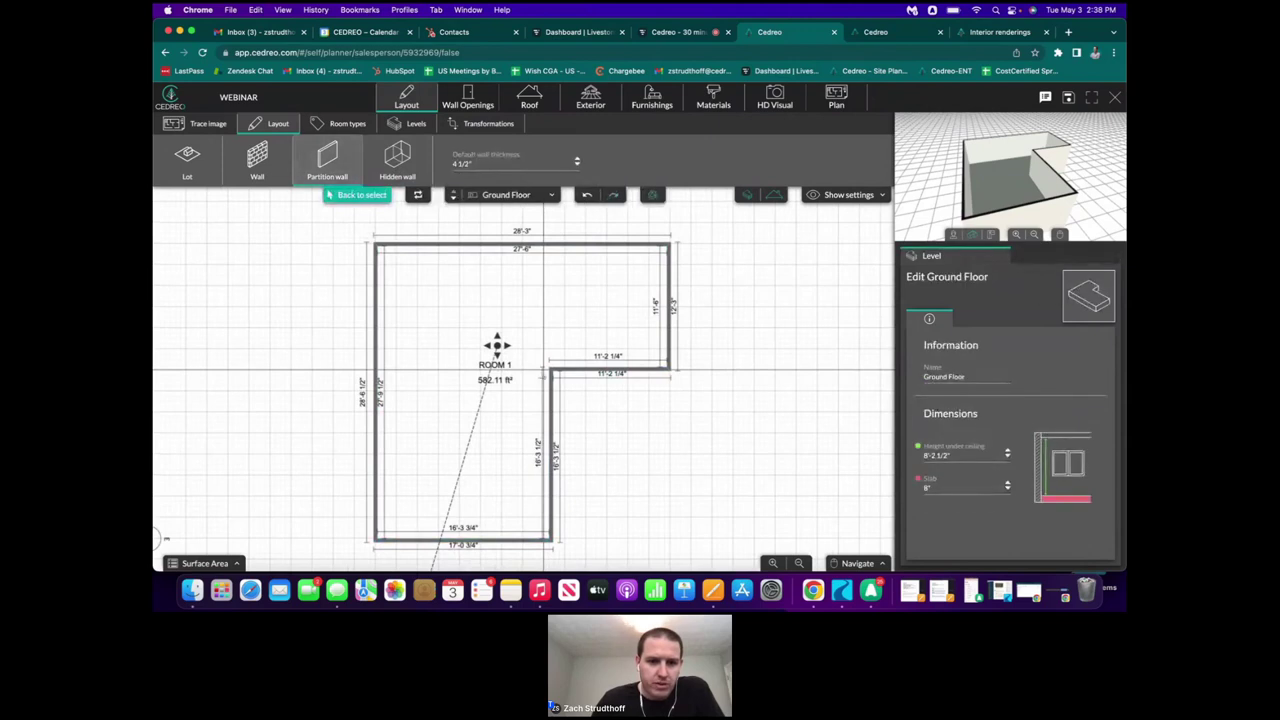
pyautogui.click(551, 370)
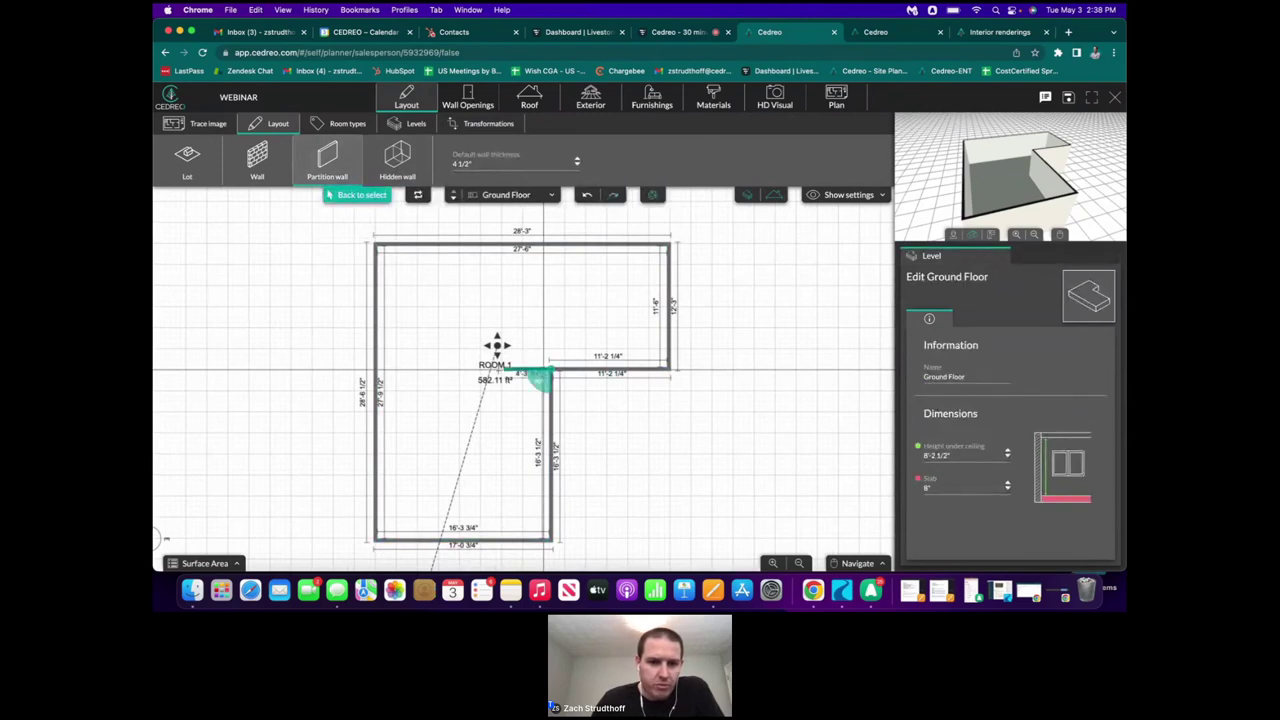
pyautogui.click(377, 371)
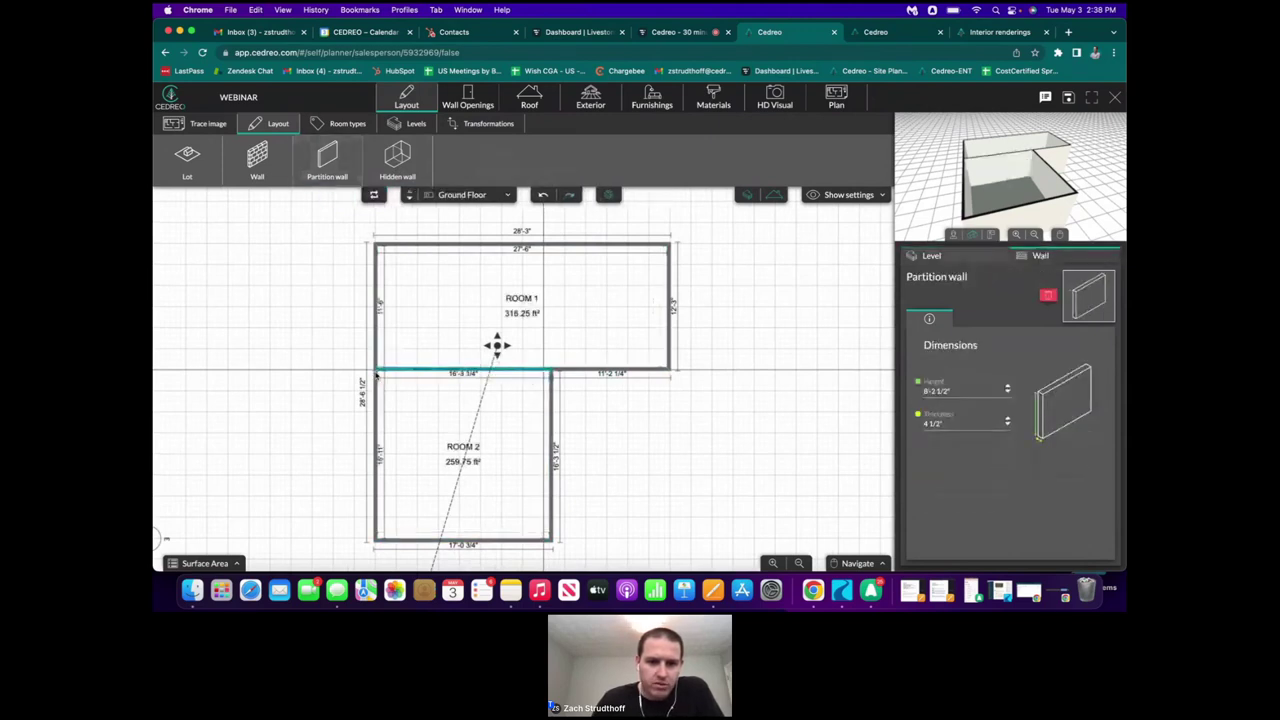
# - Rename the lower room, Room 2, as Master Bedroom
pyautogui.click(500, 471)
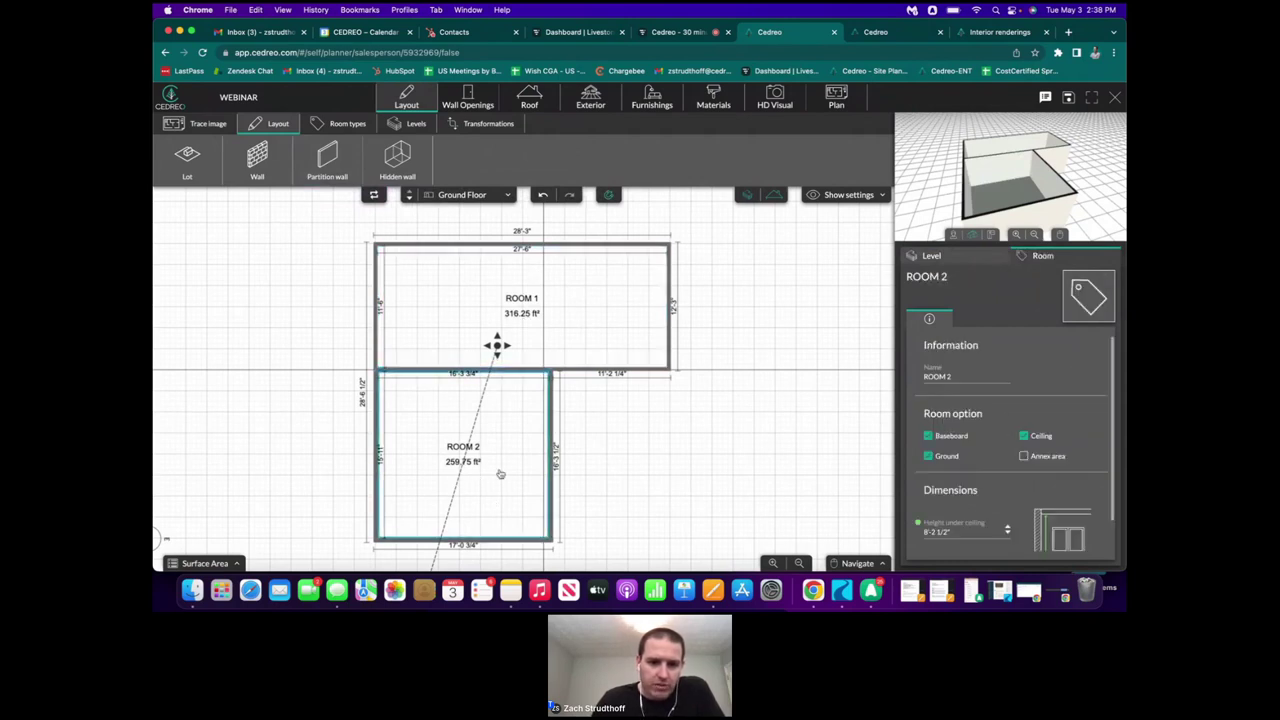
pyautogui.scroll(3, 560, 420)
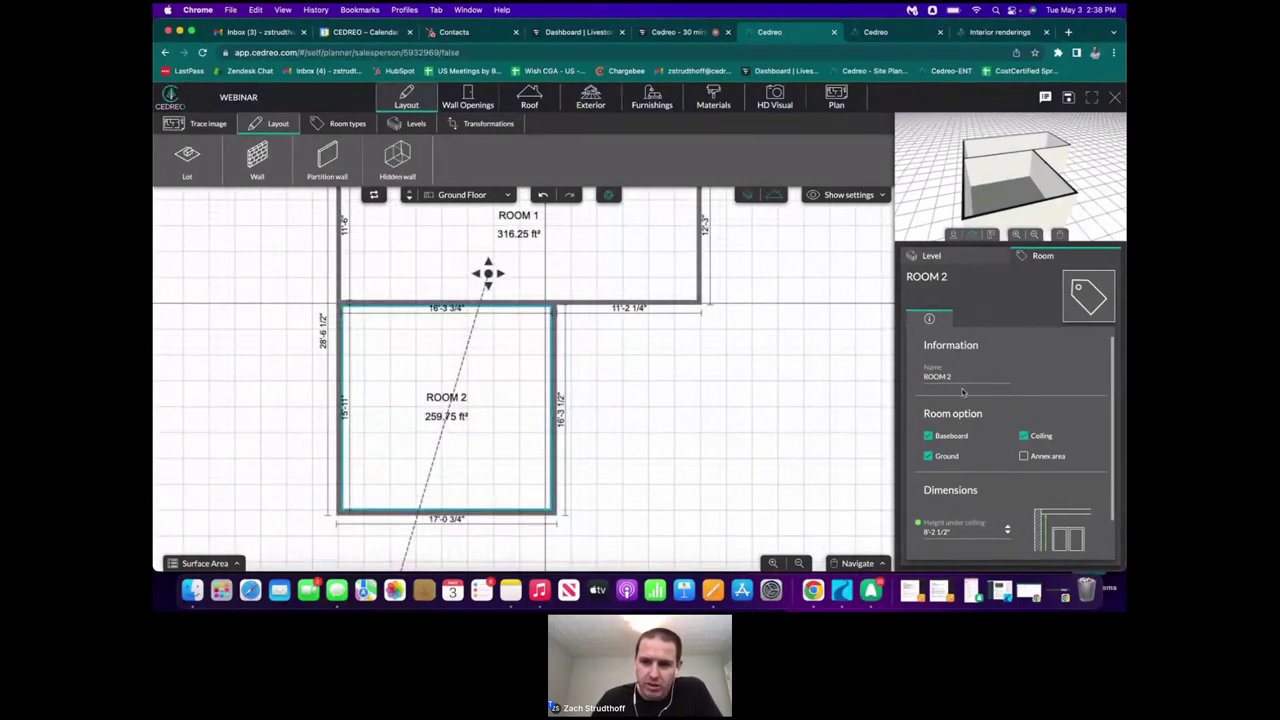
pyautogui.moveTo(966, 376); pyautogui.dragTo(883, 377)
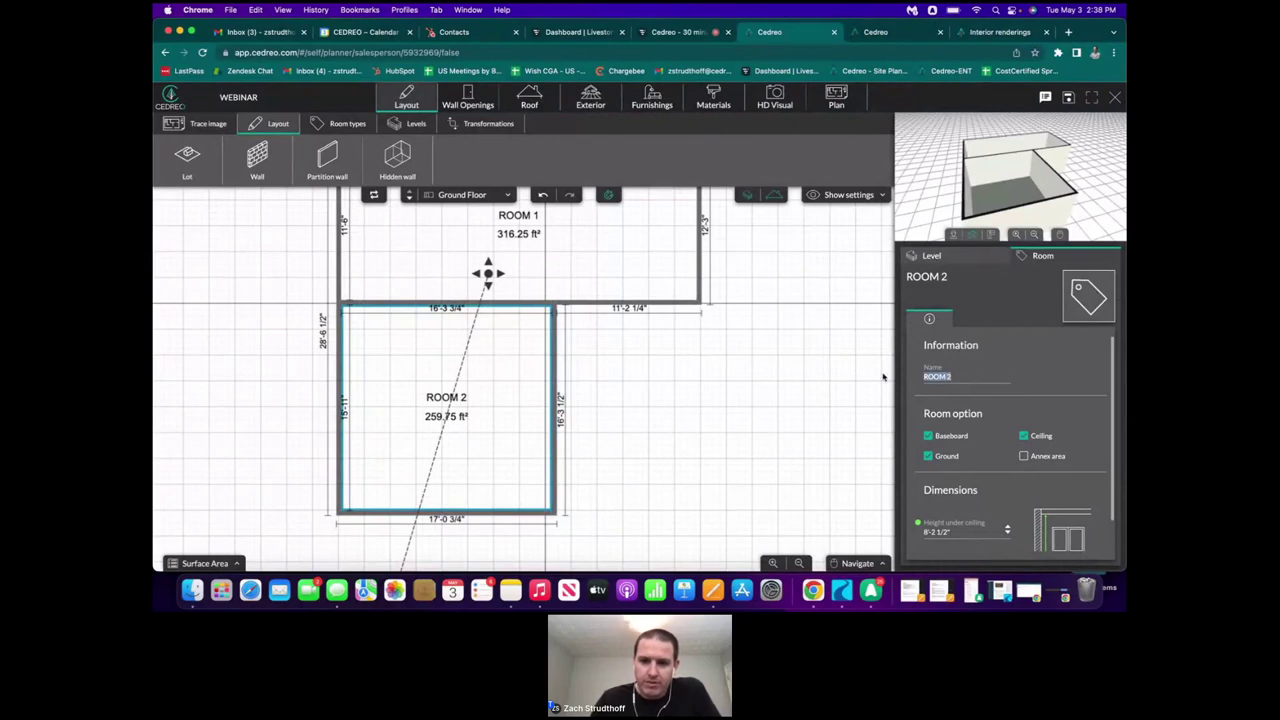
pyautogui.write('Maste')
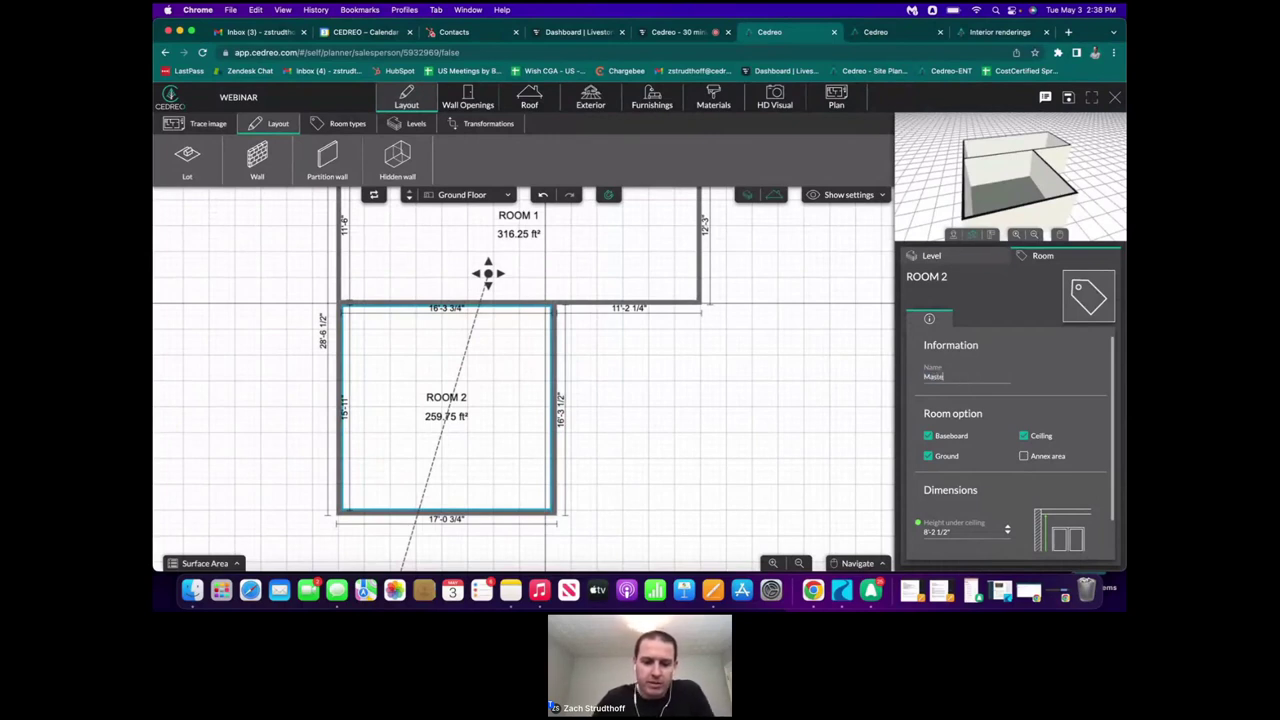
pyautogui.write('r Bedroom')
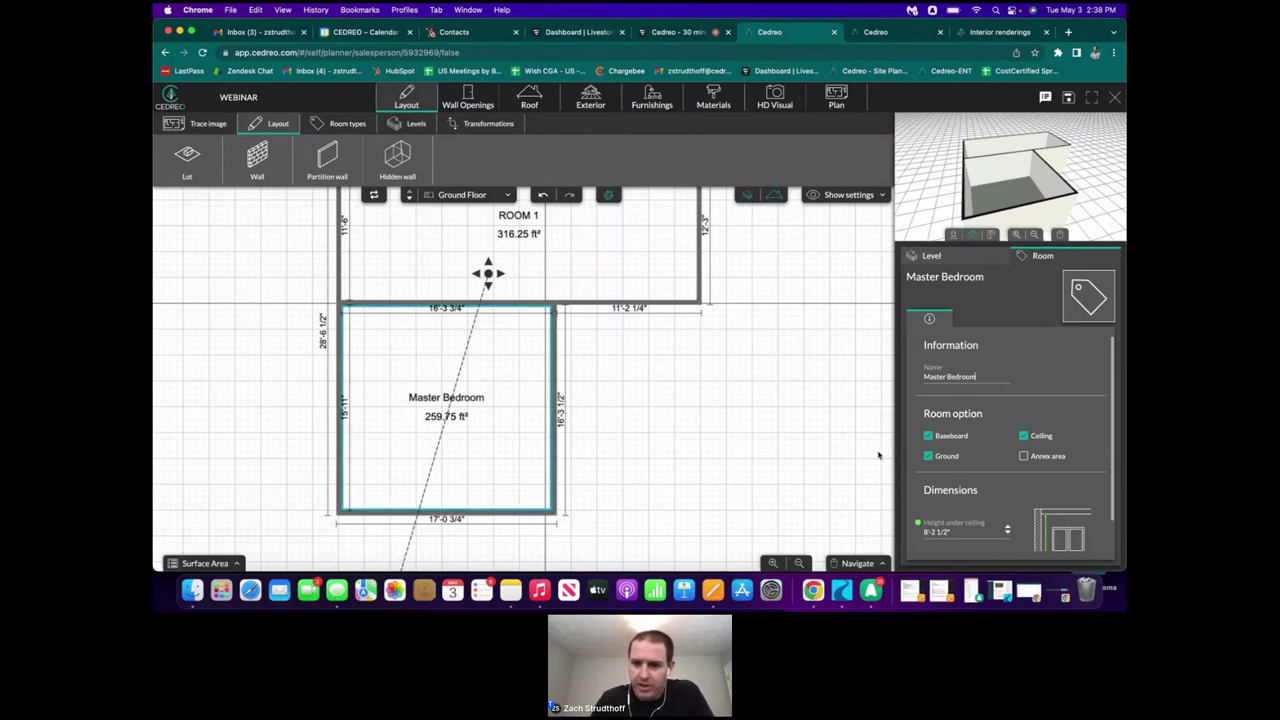
# - Divide Room 1 with a vertical 4 1/2" partition wall, positioned to leave a 6'-0" wide room against the left exterior wall
pyautogui.scroll(-2, 965, 532)
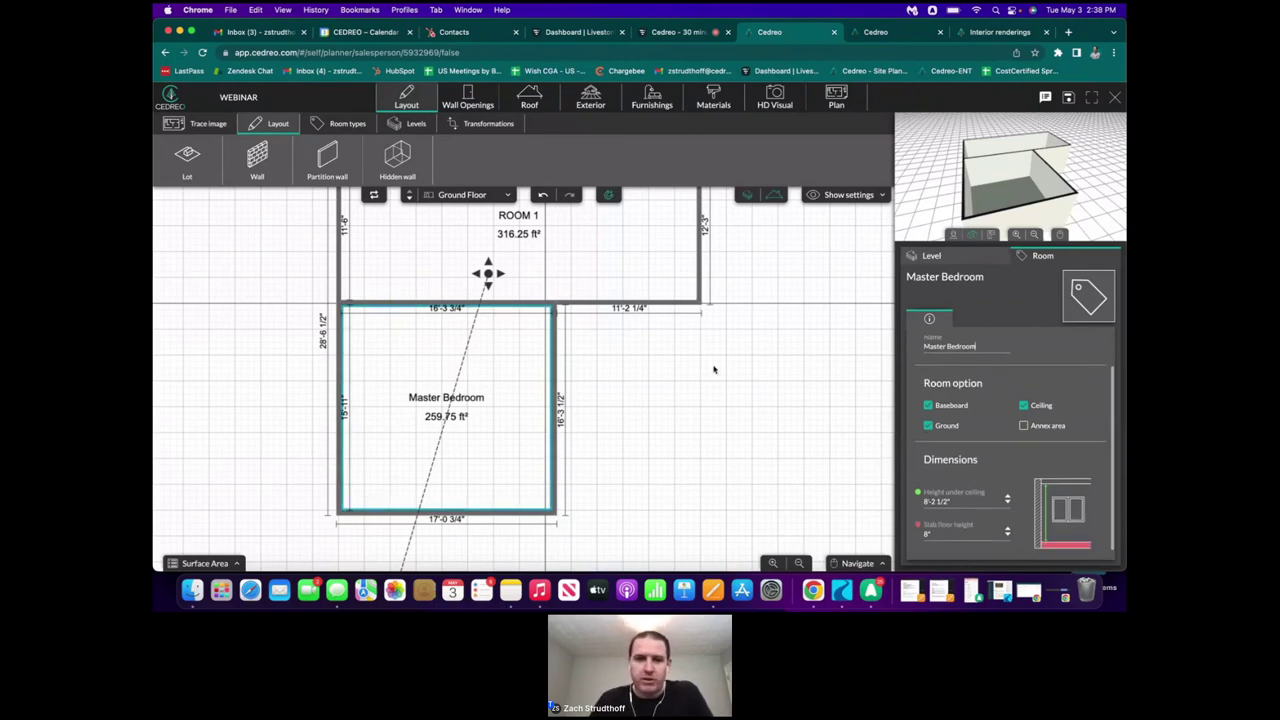
pyautogui.moveTo(753, 349); pyautogui.dragTo(801, 390)
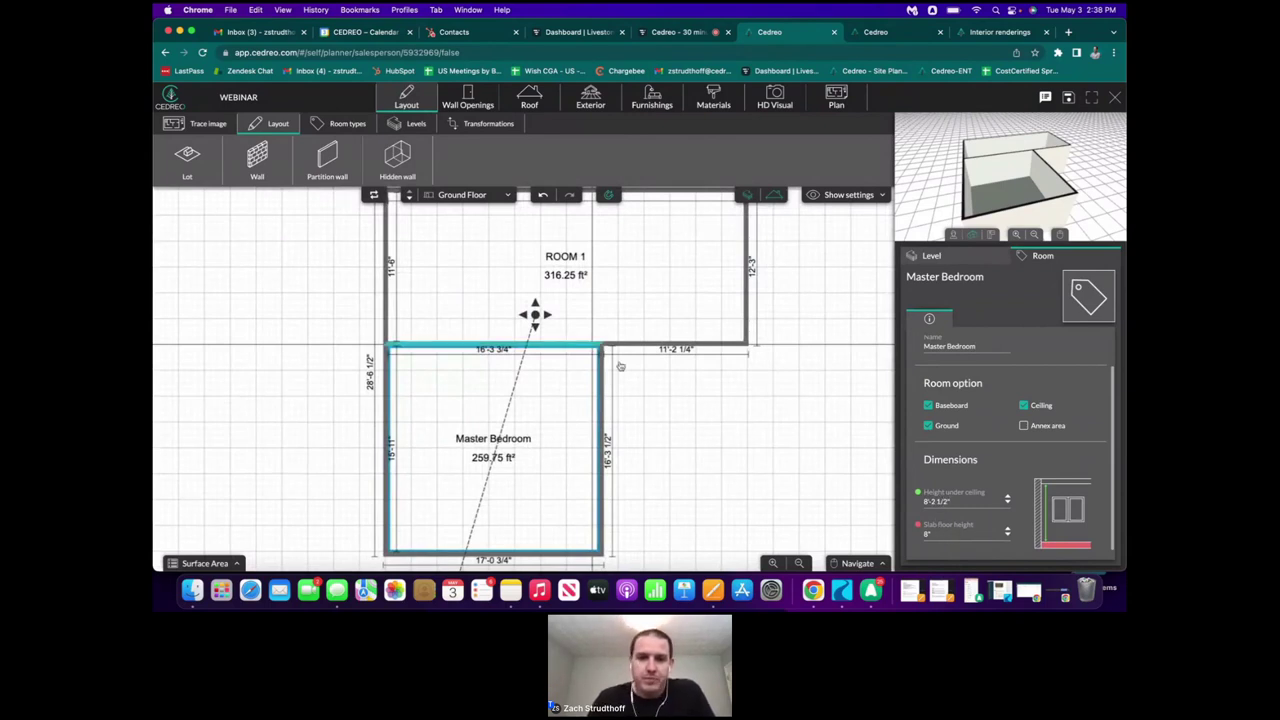
pyautogui.moveTo(660, 388); pyautogui.dragTo(684, 420)
pyautogui.click(326, 158)
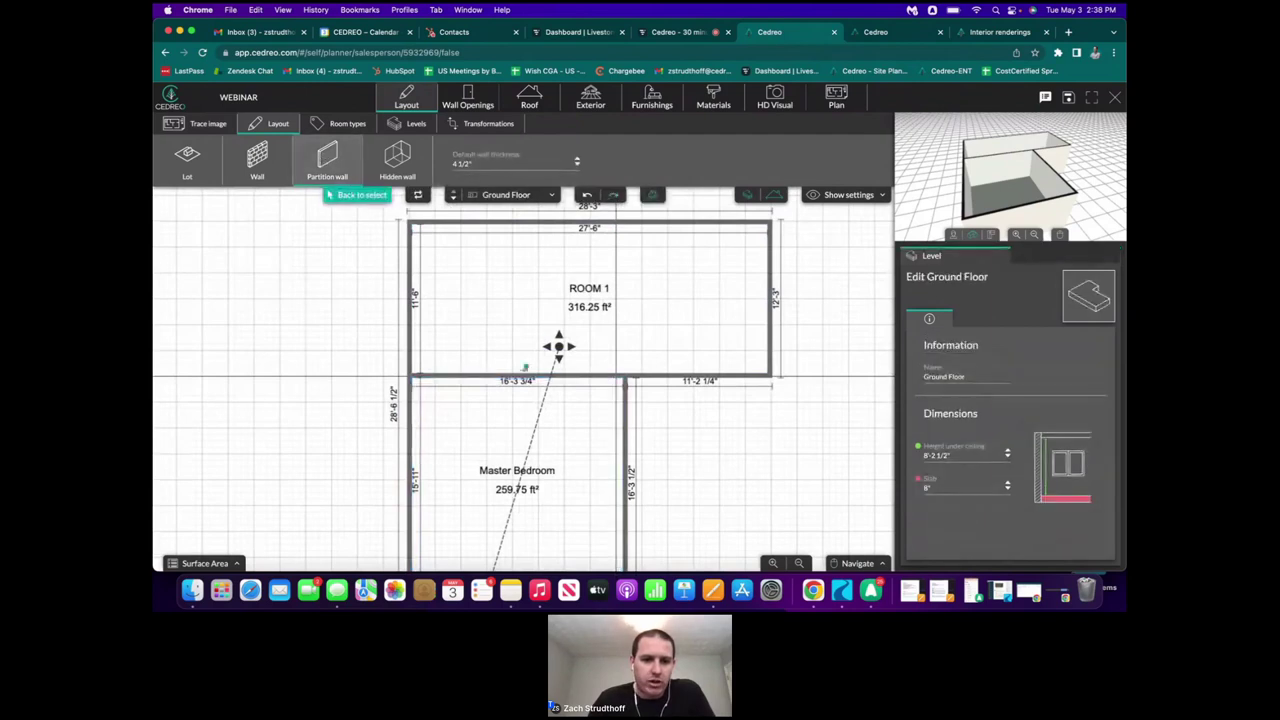
pyautogui.click(495, 377)
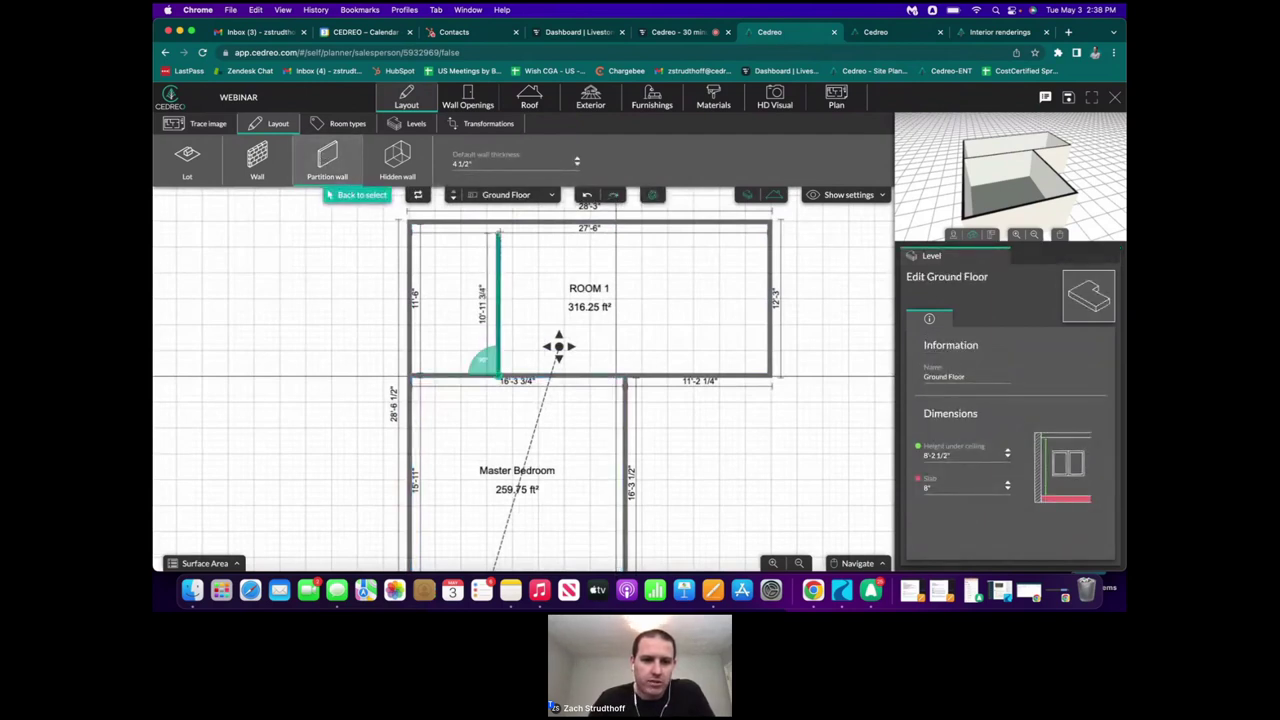
pyautogui.click(497, 225)
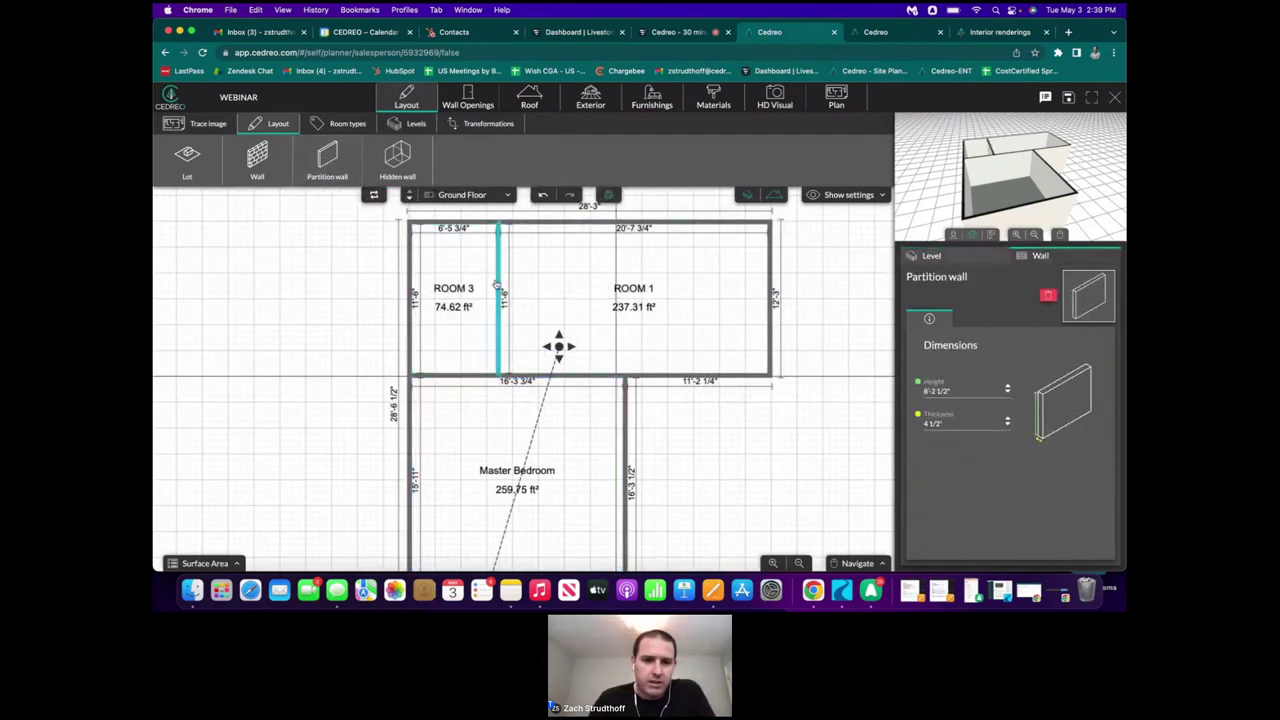
pyautogui.moveTo(497, 283)
pyautogui.mouseDown()
pyautogui.moveTo(481, 282)
pyautogui.moveTo(493, 281)
pyautogui.mouseUp()
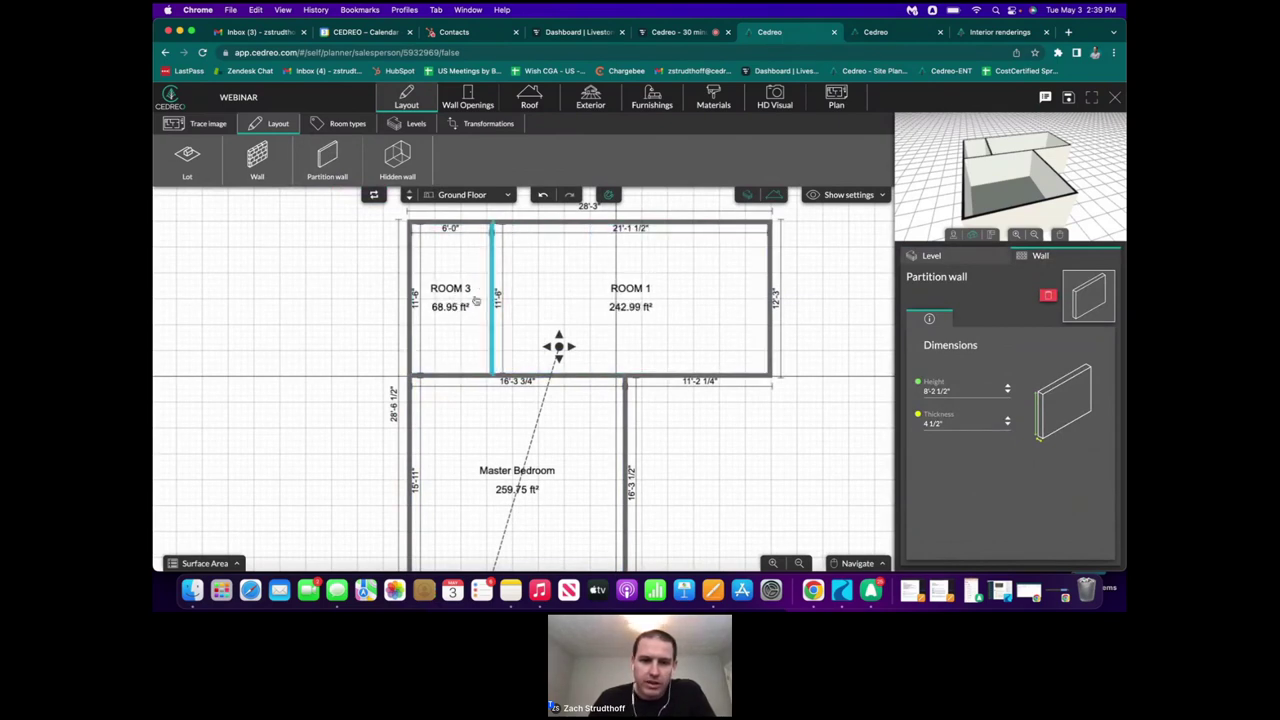
# - Rename the narrow room, Room 3, as Closet
pyautogui.click(437, 290)
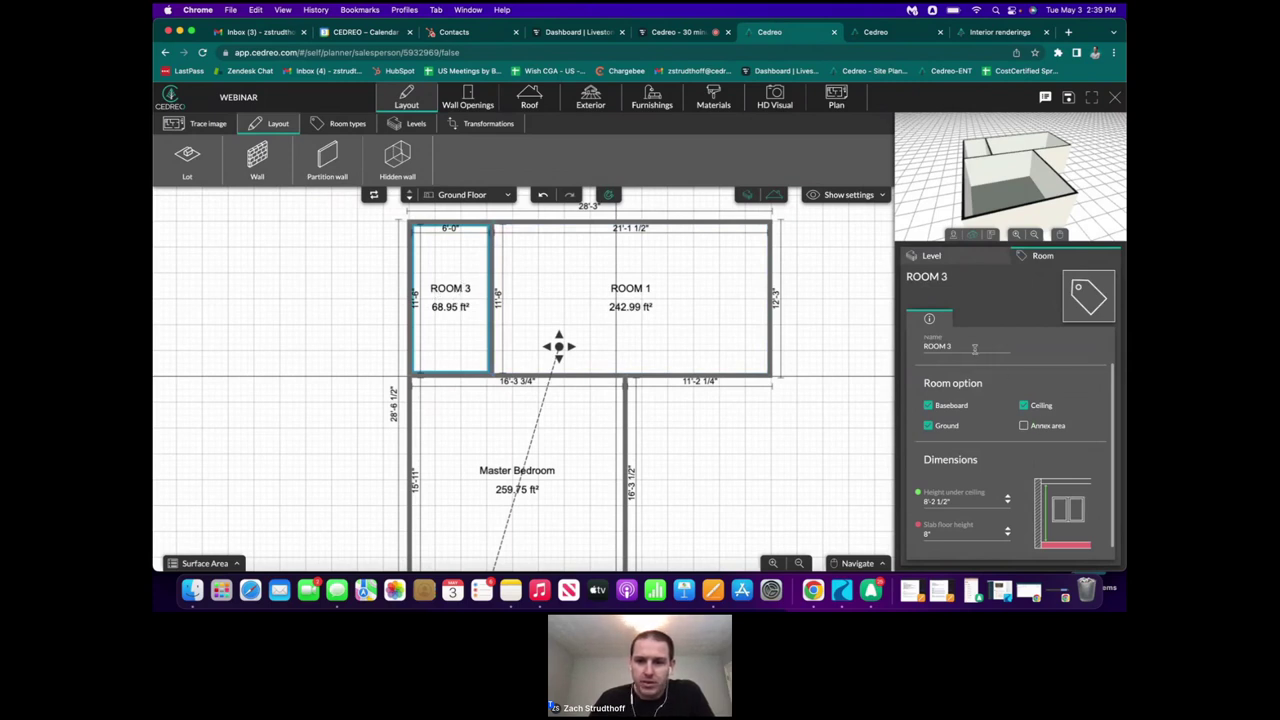
pyautogui.moveTo(949, 346); pyautogui.dragTo(924, 346)
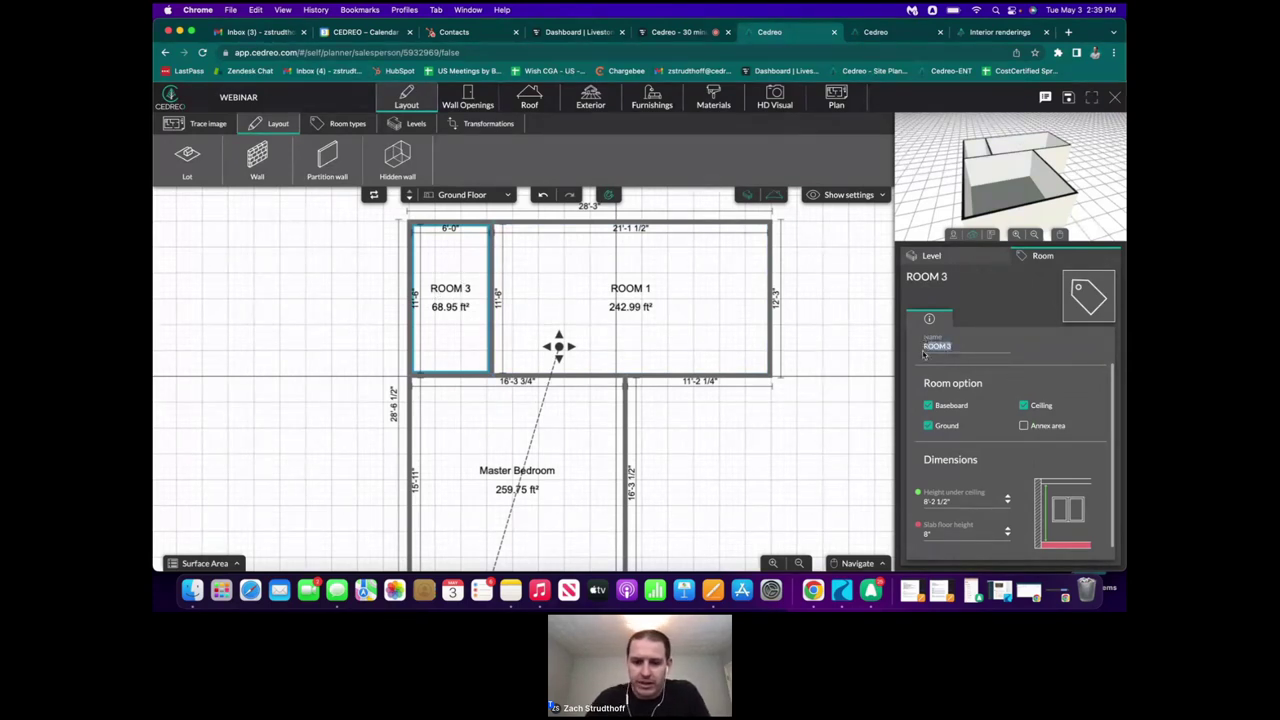
pyautogui.press('BackSpace')
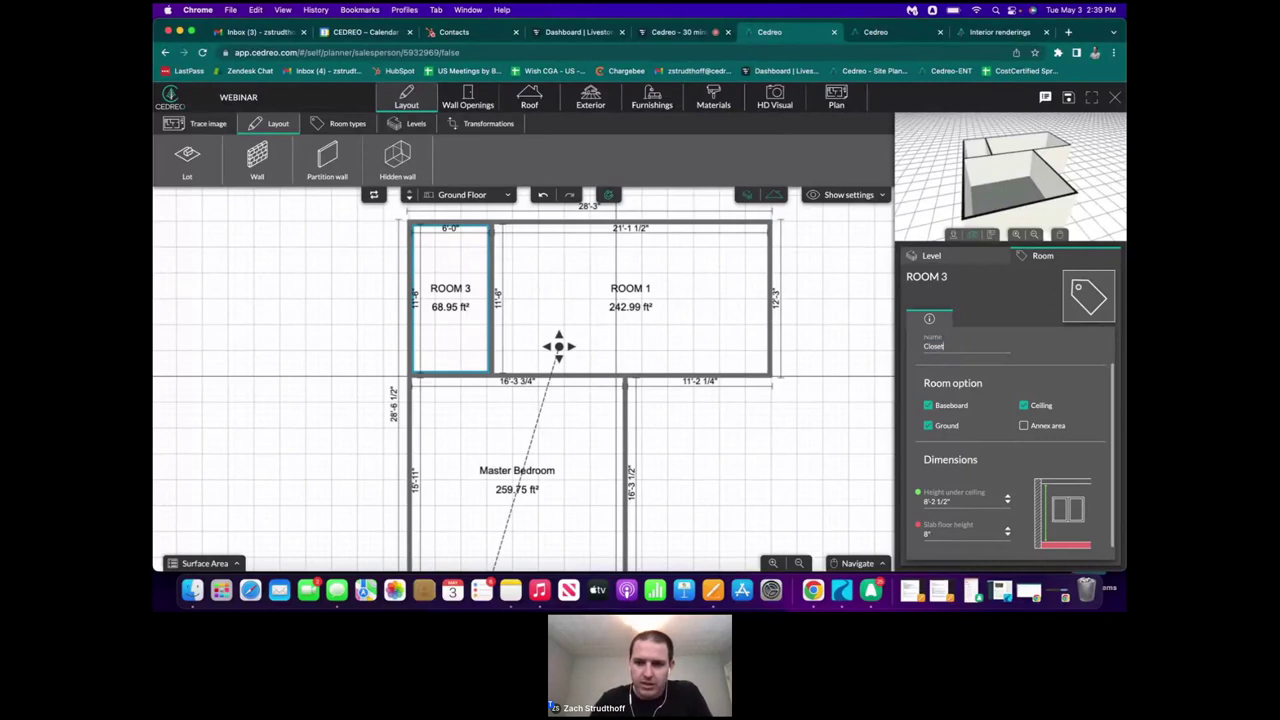
pyautogui.press('Return')
# - Rename the large upper room, Room 1, as Master Bathroom
pyautogui.click(543, 266)
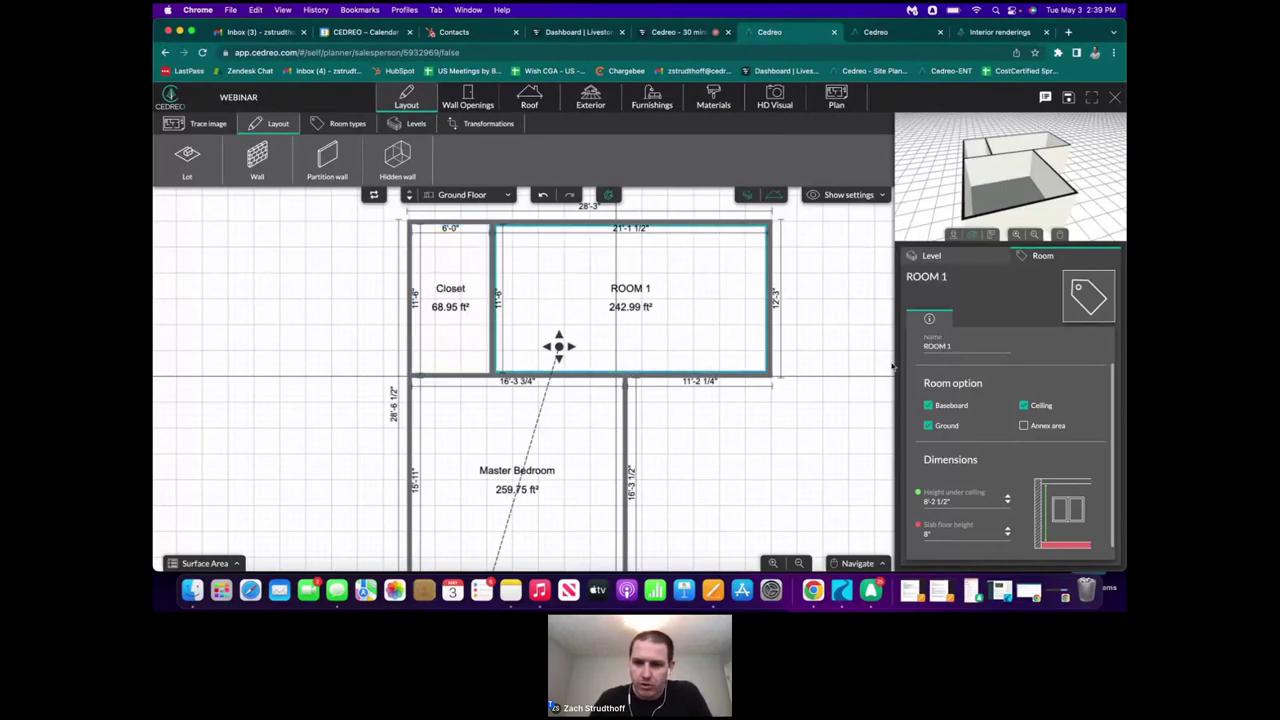
pyautogui.tripleClick(931, 345)
pyautogui.write('Master')
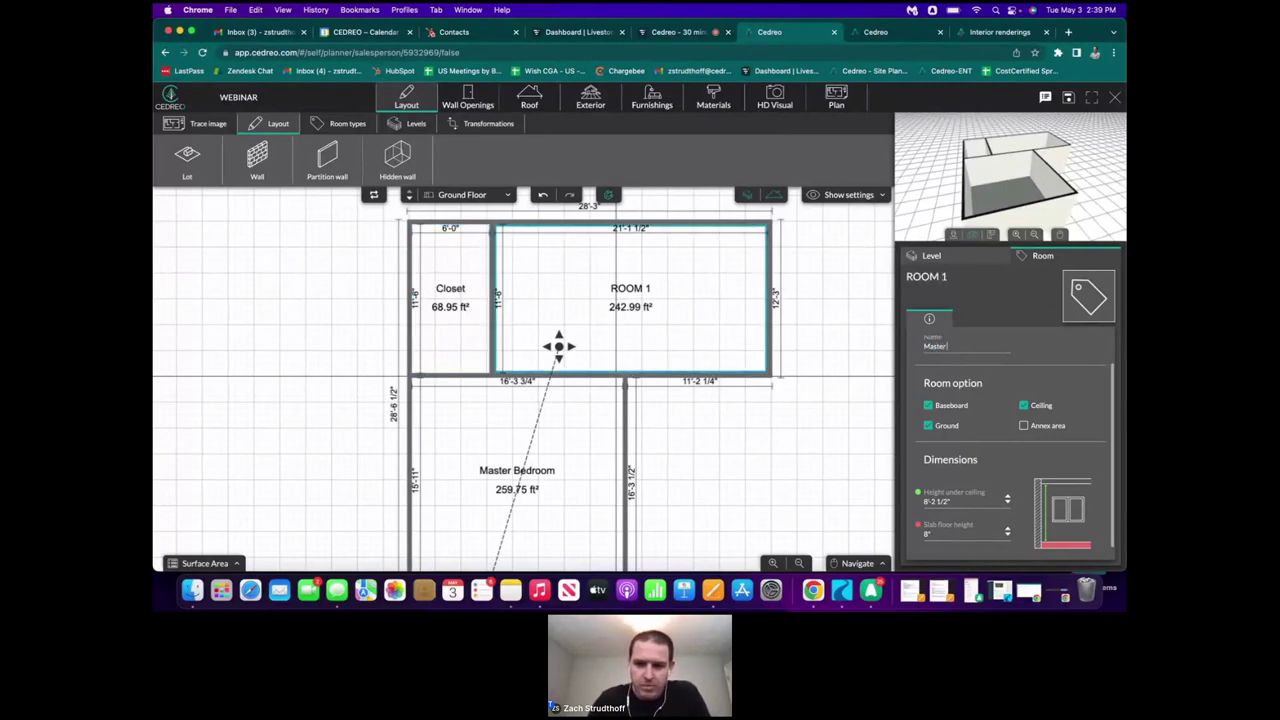
pyautogui.write(' Bathroom')
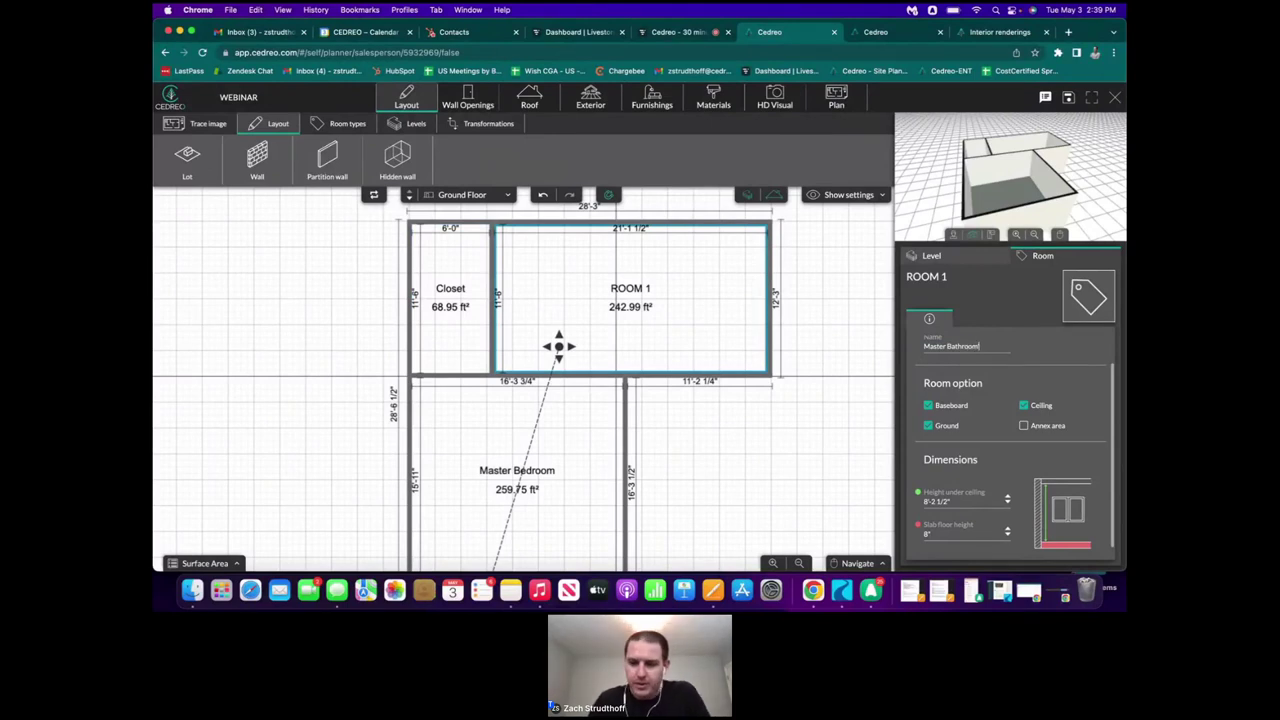
pyautogui.click(834, 313)
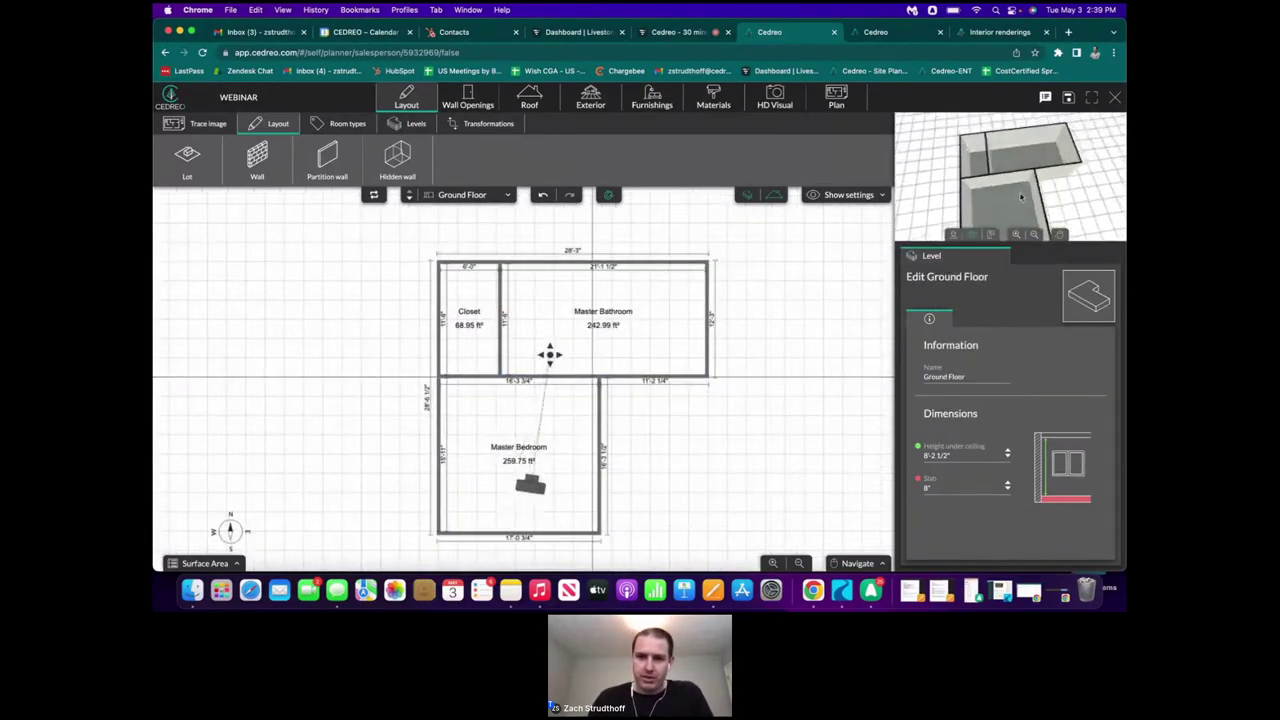
# - Try adding a level above the ground floor without duplicating its walls, and undo the addition
pyautogui.moveTo(1020, 197)
pyautogui.mouseDown()
pyautogui.moveTo(1042, 186)
pyautogui.moveTo(1027, 157)
pyautogui.mouseUp()
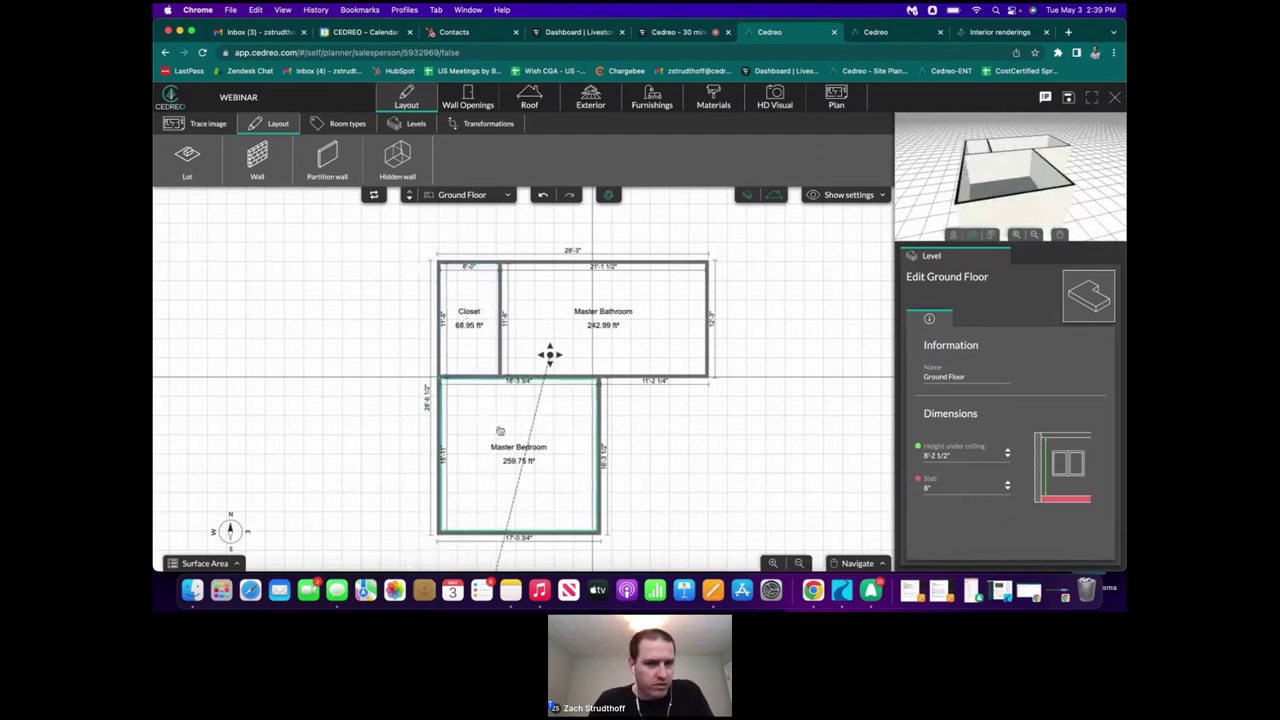
pyautogui.click(416, 124)
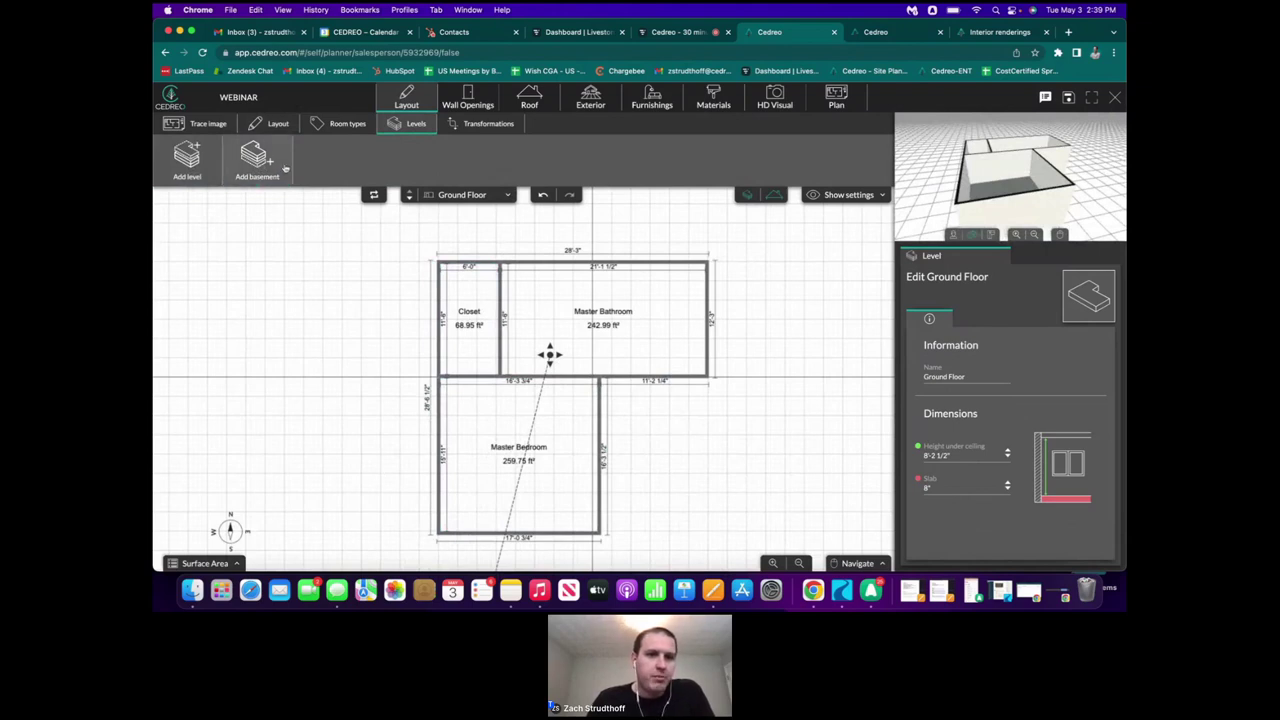
pyautogui.click(205, 156)
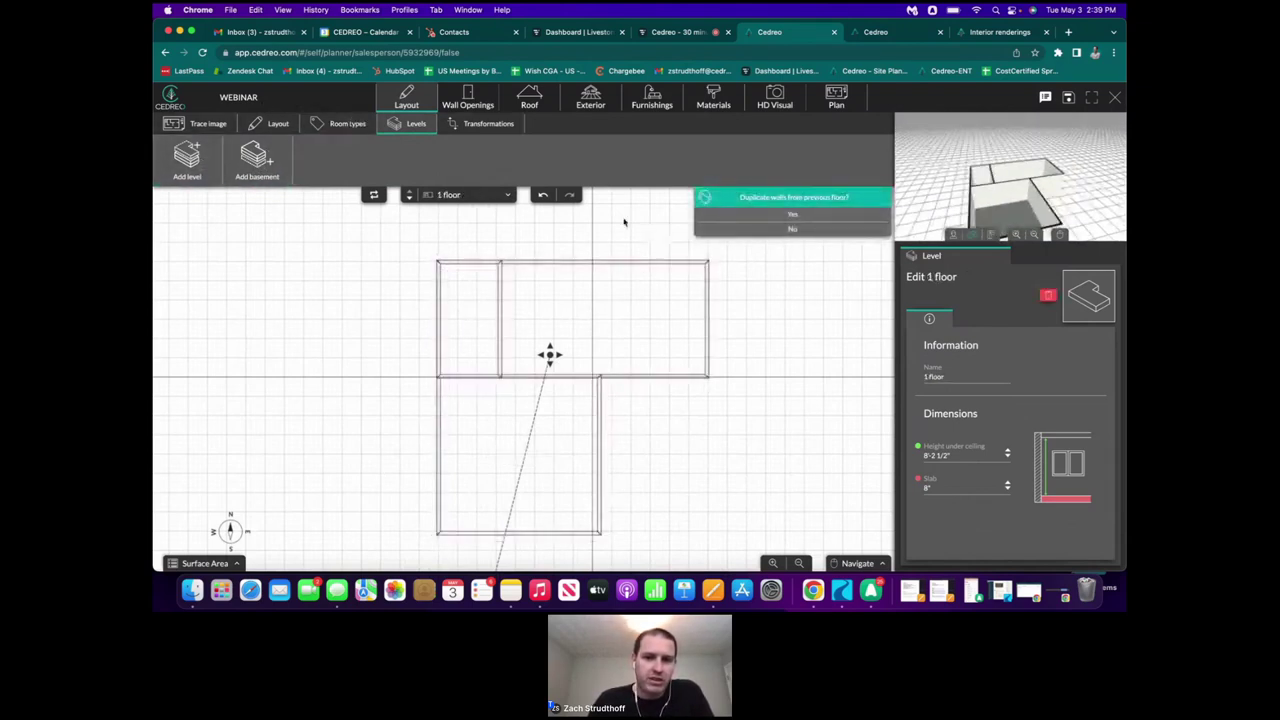
pyautogui.click(792, 229)
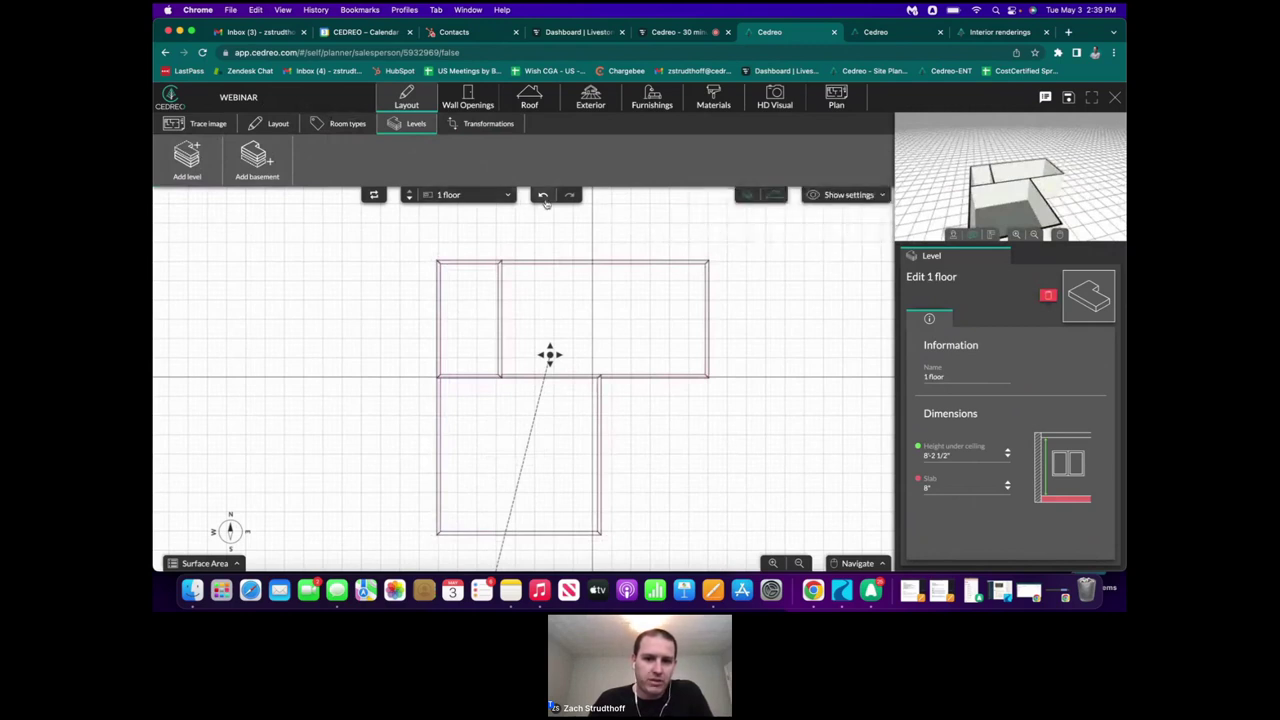
pyautogui.click(543, 197)
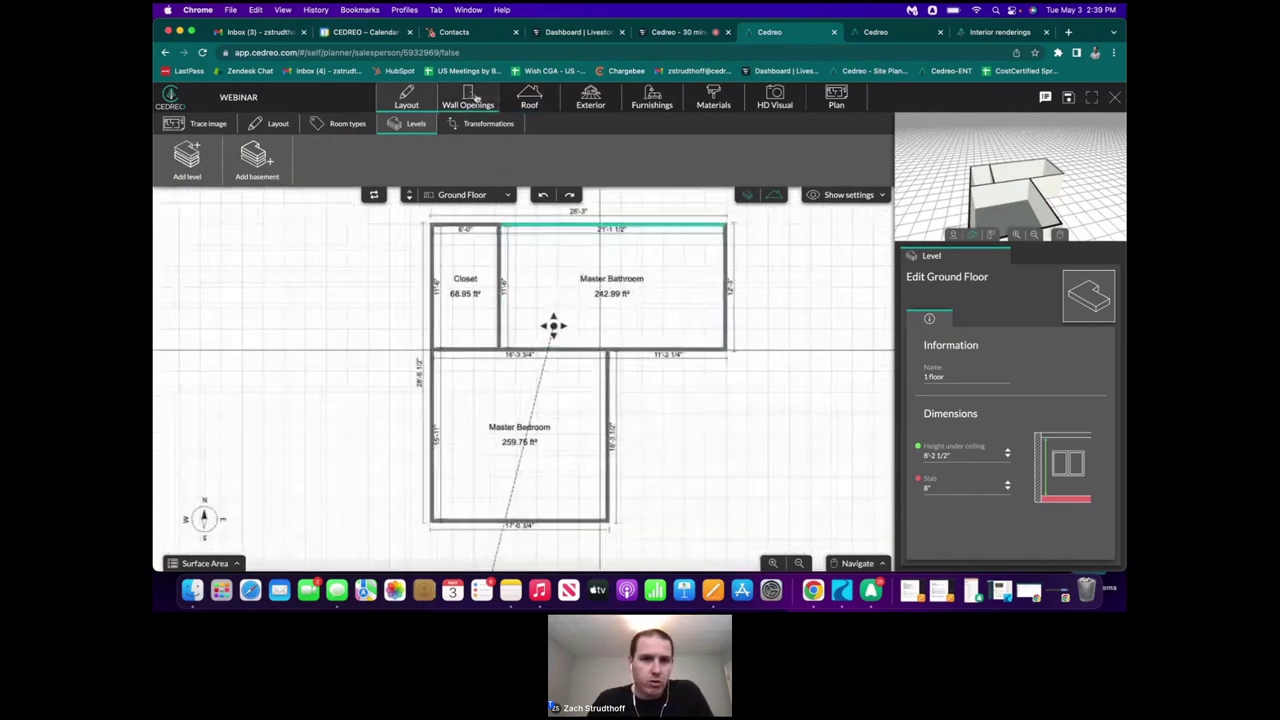
# - Examine the hinged interior doors in the wall openings catalog, covering the Traditional, Modern, French, Workshop, Design and Dutch styles
pyautogui.click(472, 98)
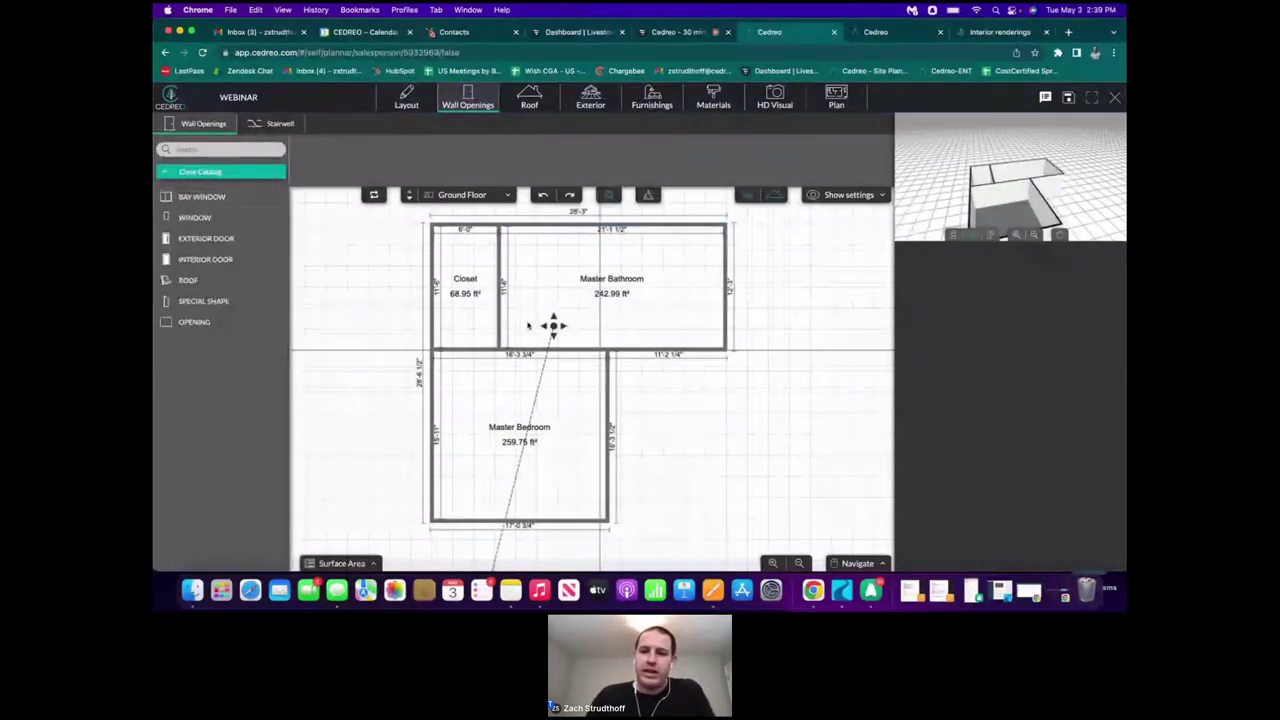
pyautogui.moveTo(1058, 166); pyautogui.dragTo(1068, 155)
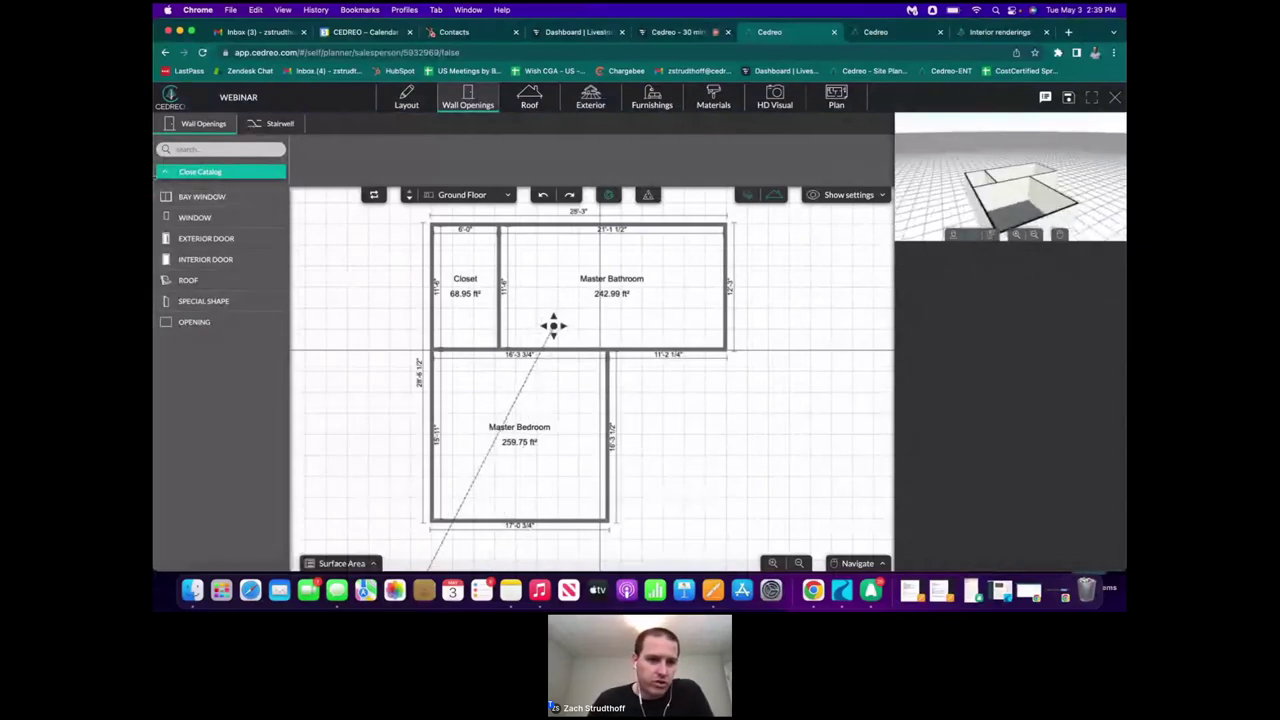
pyautogui.click(205, 259)
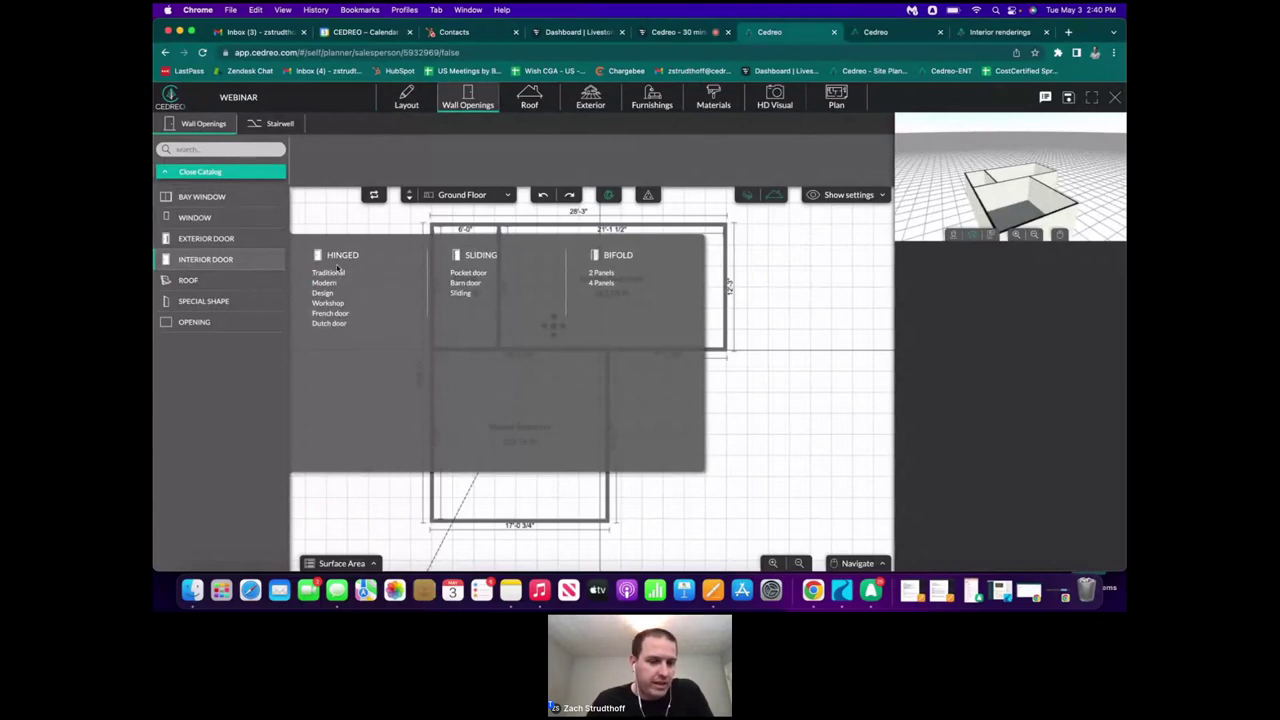
pyautogui.click(334, 273)
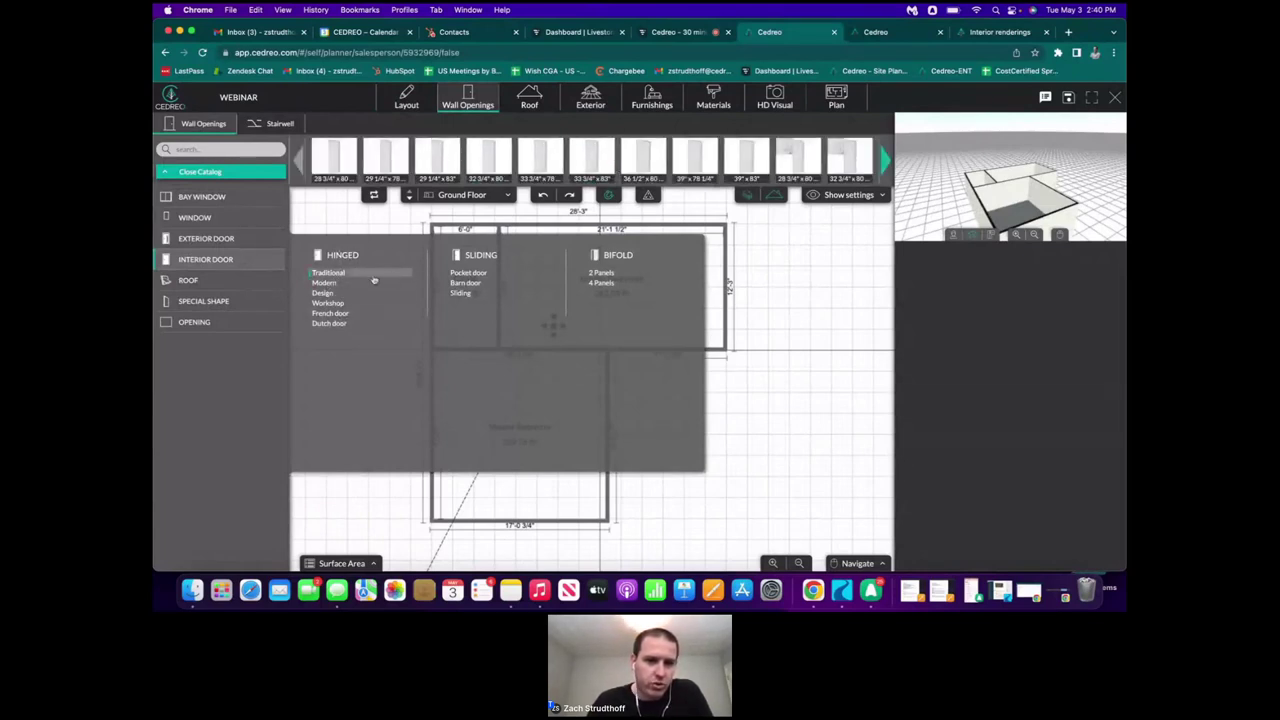
pyautogui.click(326, 283)
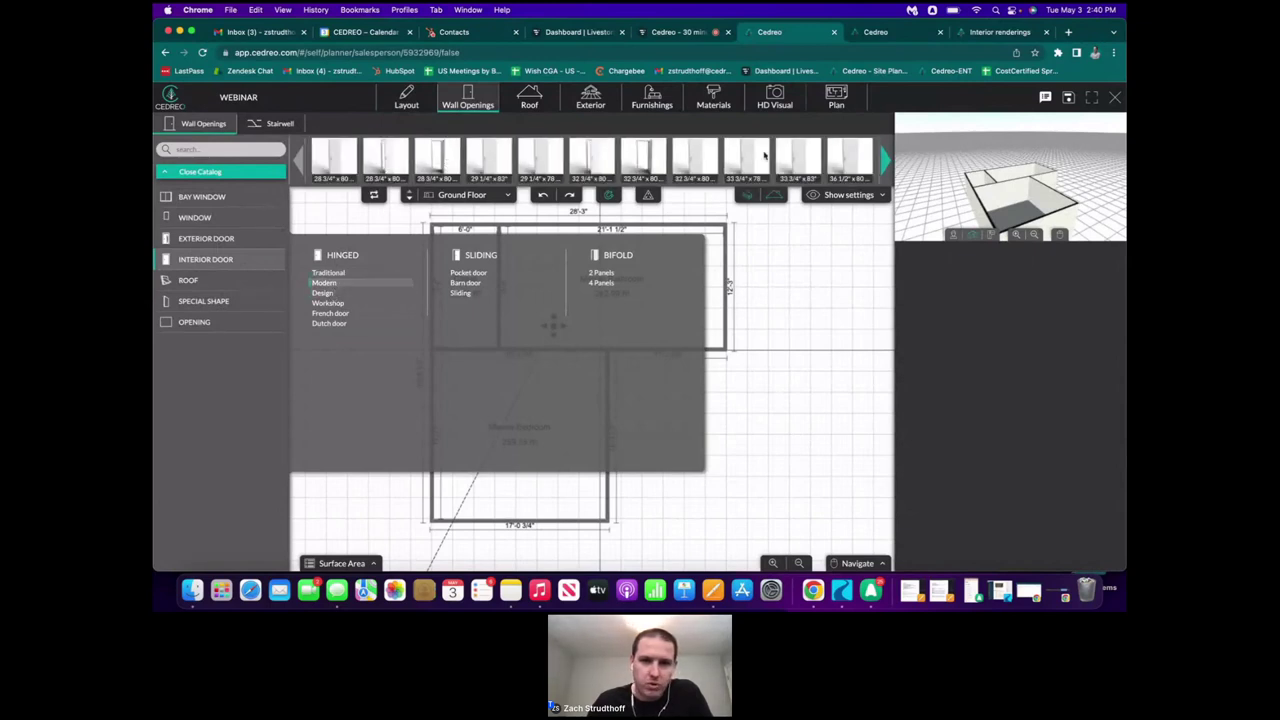
pyautogui.click(884, 160)
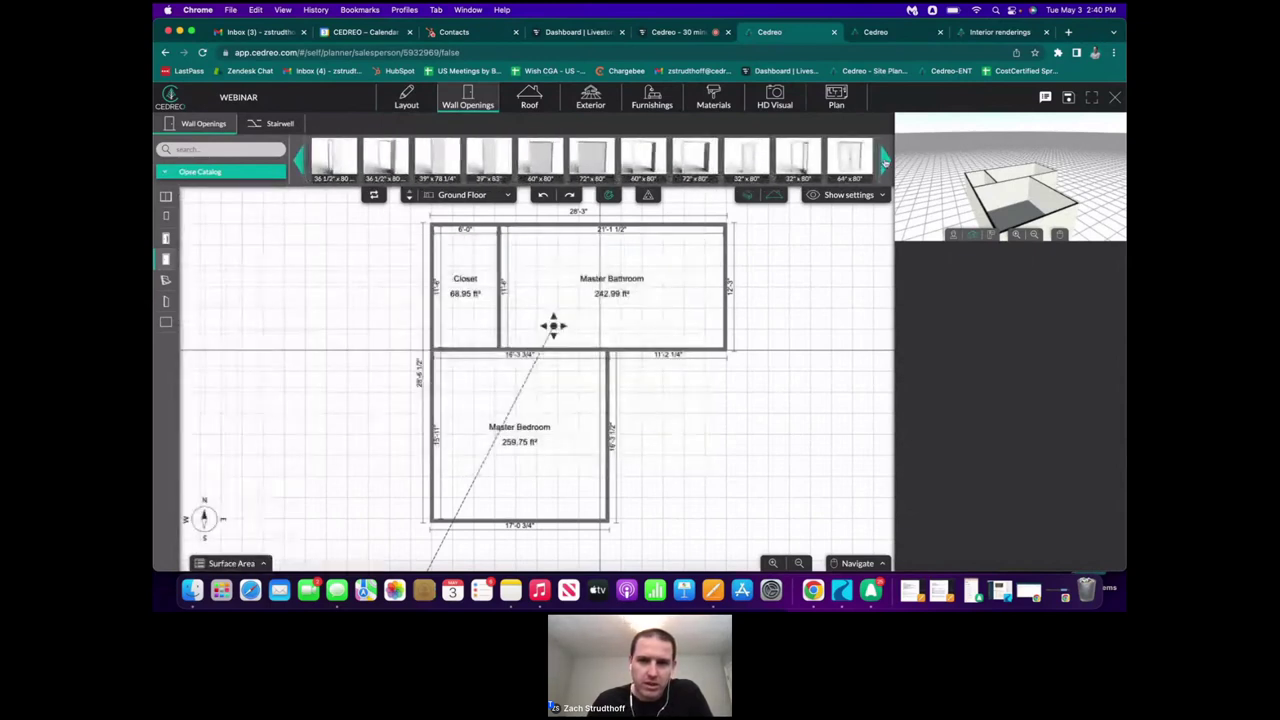
pyautogui.click(884, 160)
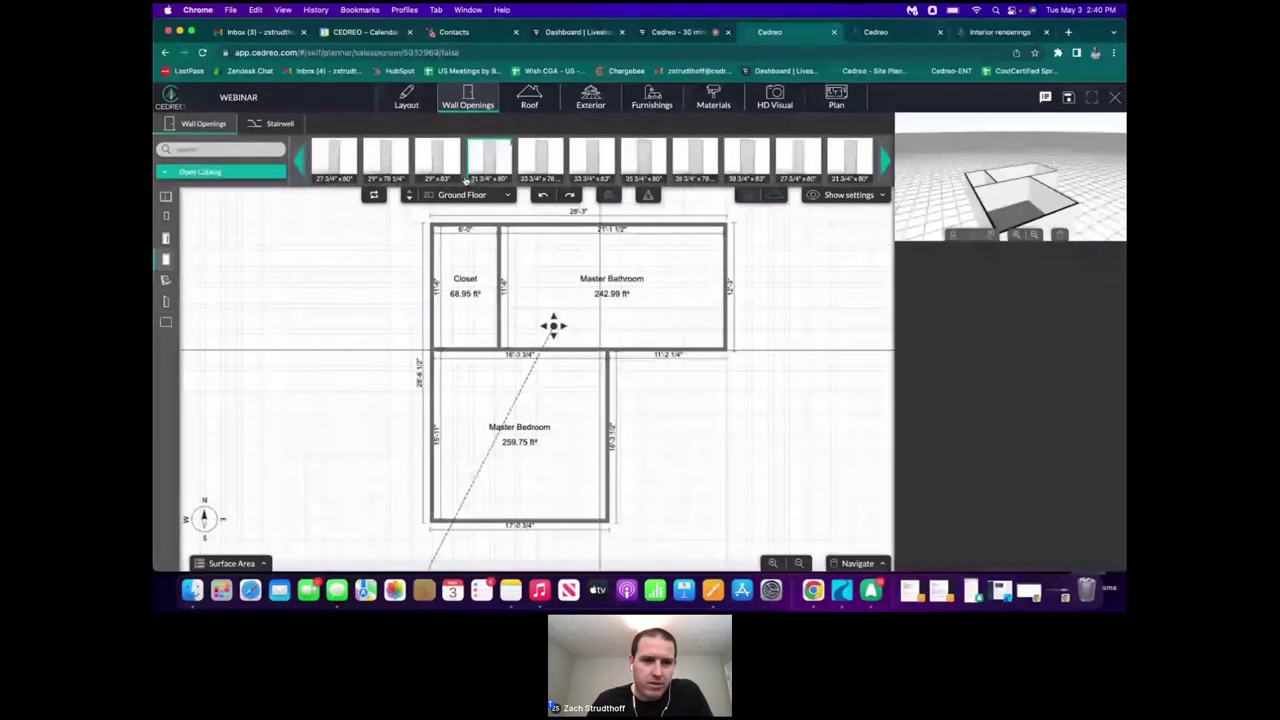
pyautogui.click(298, 163)
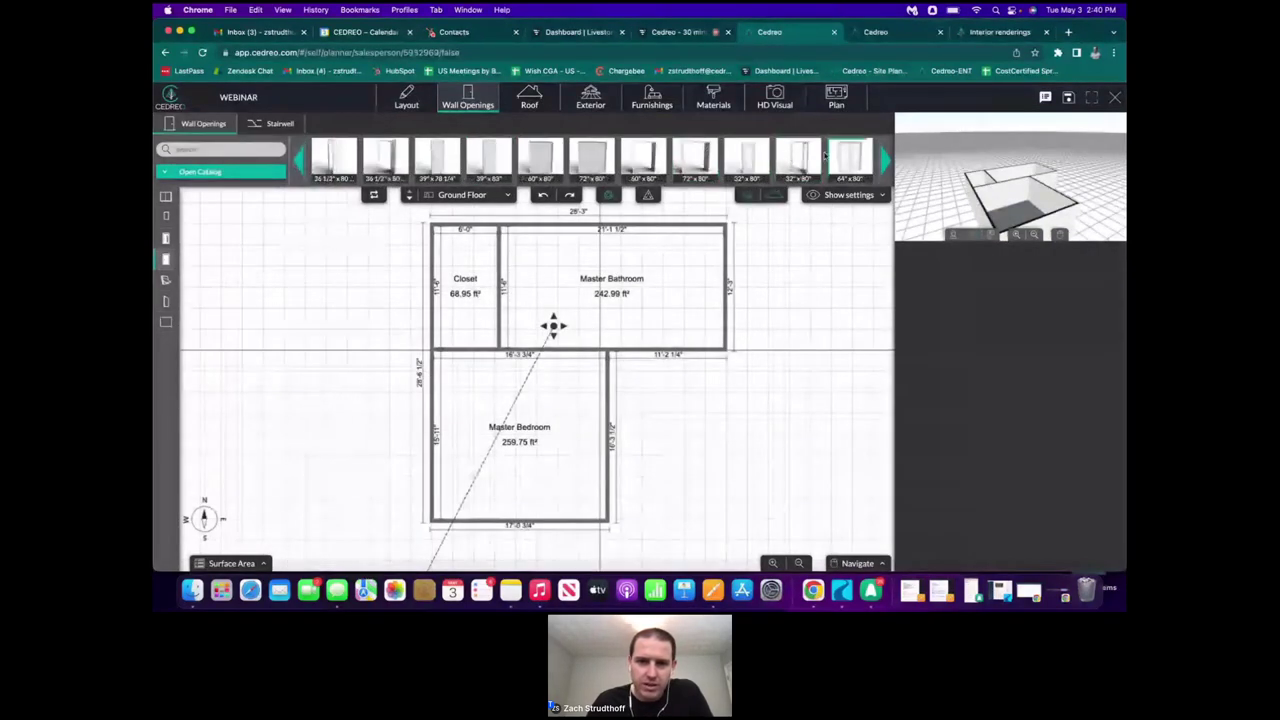
pyautogui.click(239, 171)
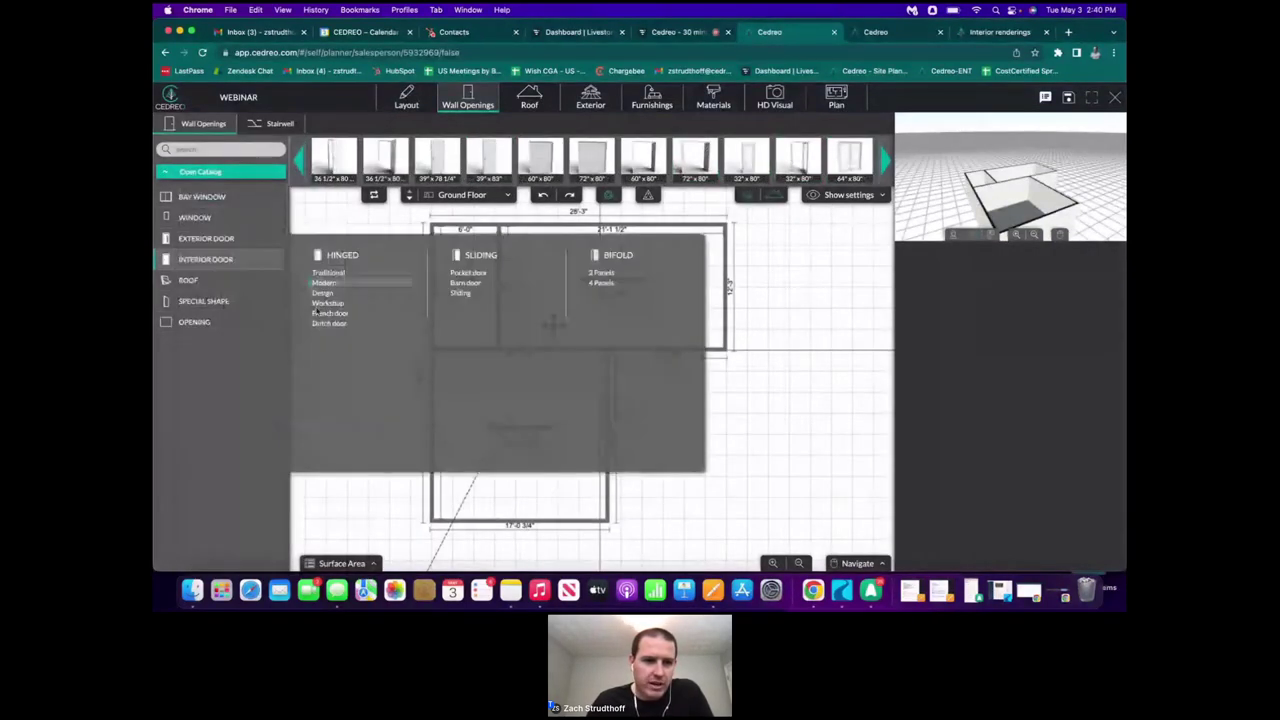
pyautogui.click(322, 313)
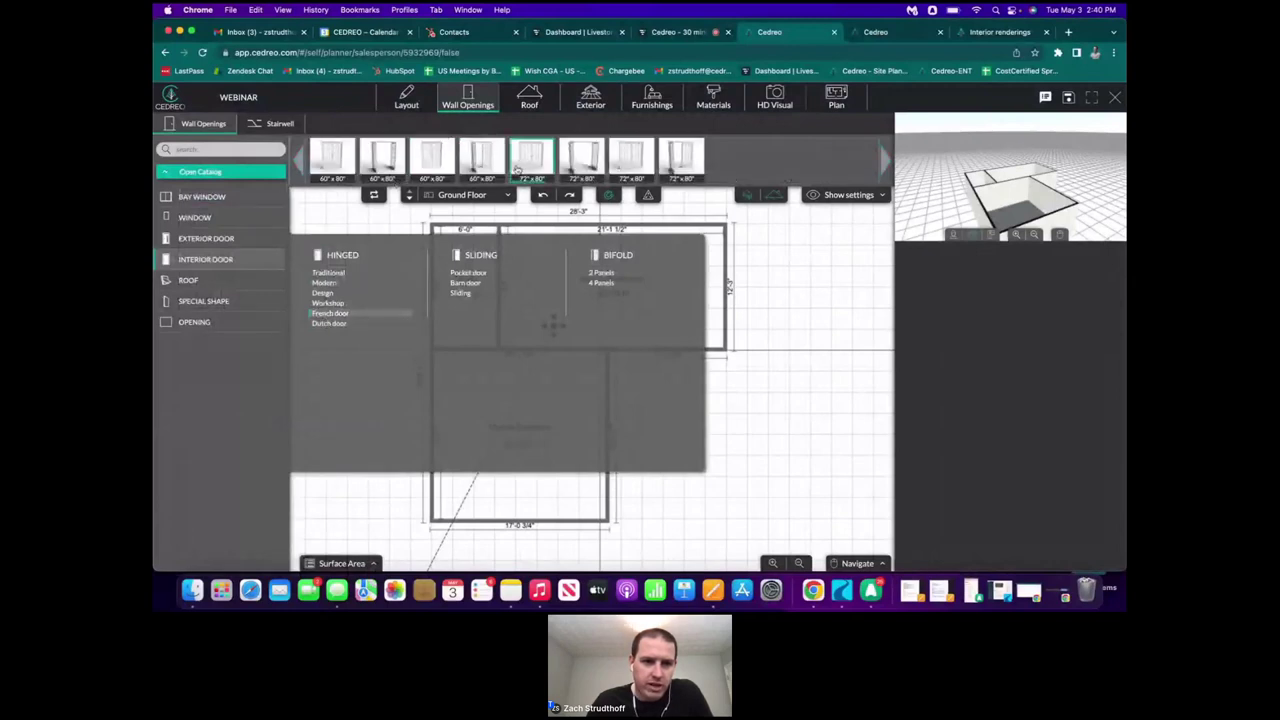
pyautogui.click(336, 302)
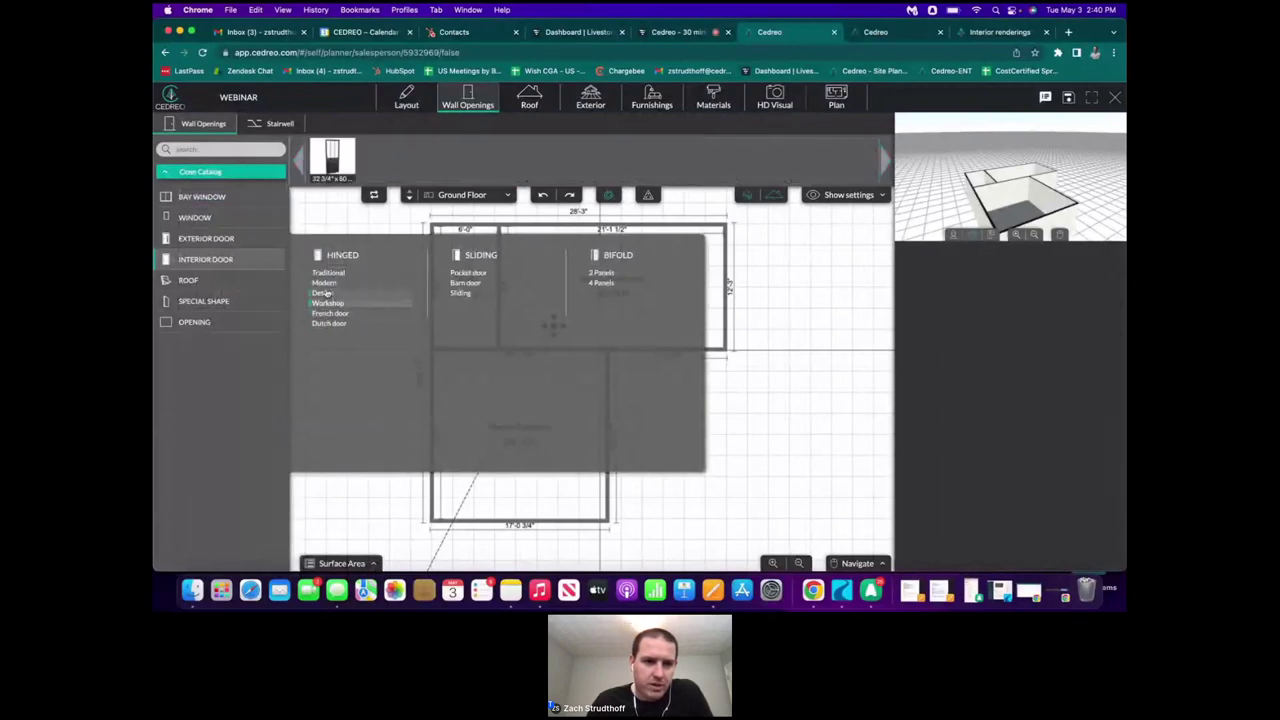
pyautogui.click(322, 292)
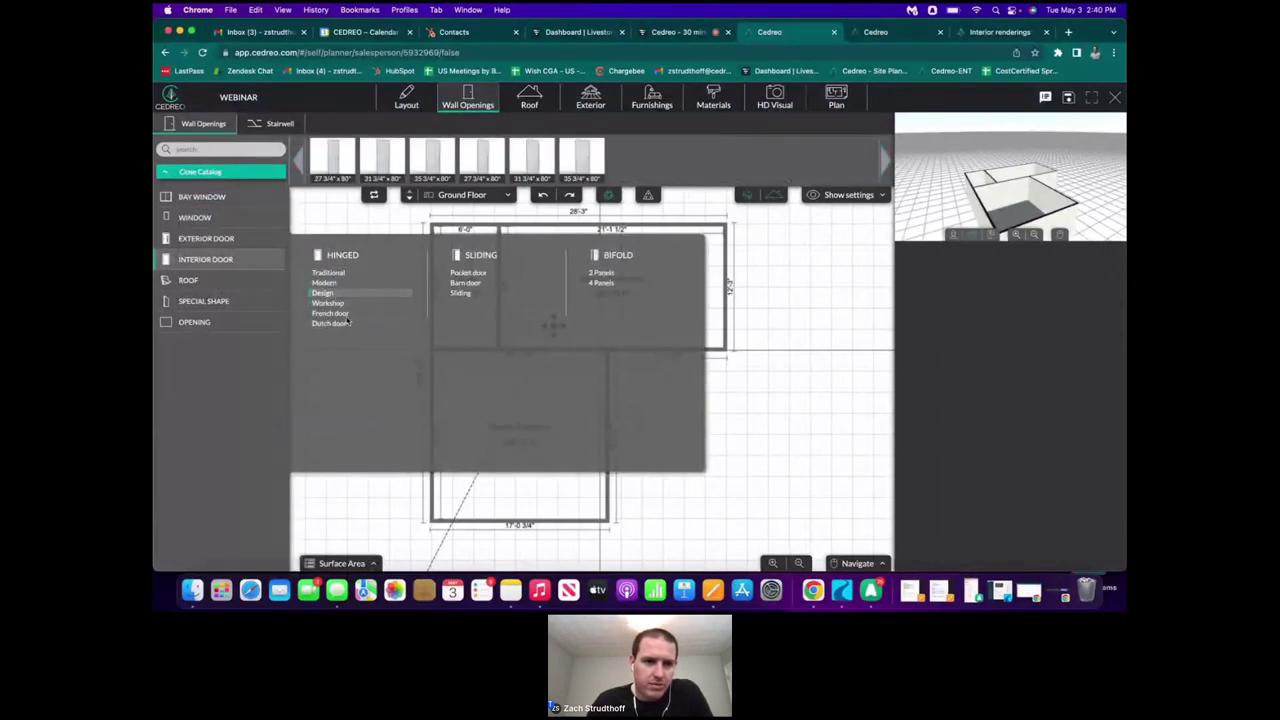
pyautogui.click(342, 324)
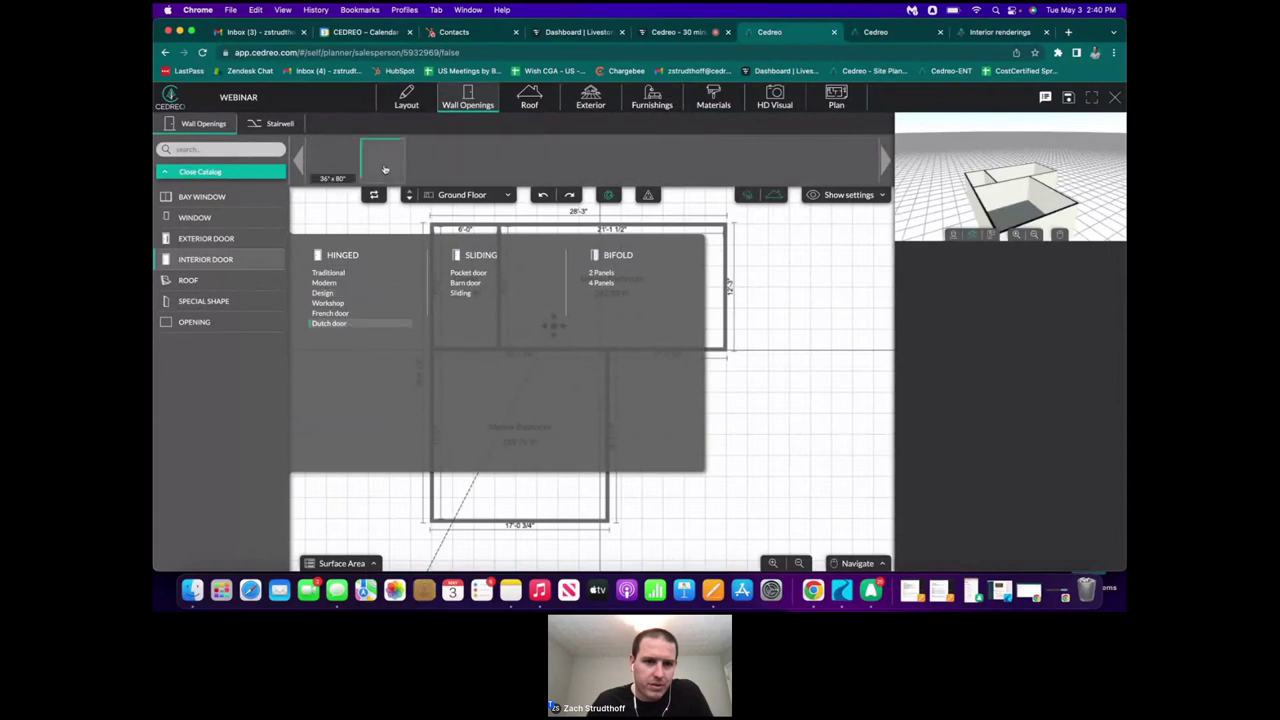
# - Place a Traditional hinged interior door, 32 3/4" wide, in the Master Bedroom's right wall, about 11'-10" from the lower inside corner
pyautogui.click(328, 273)
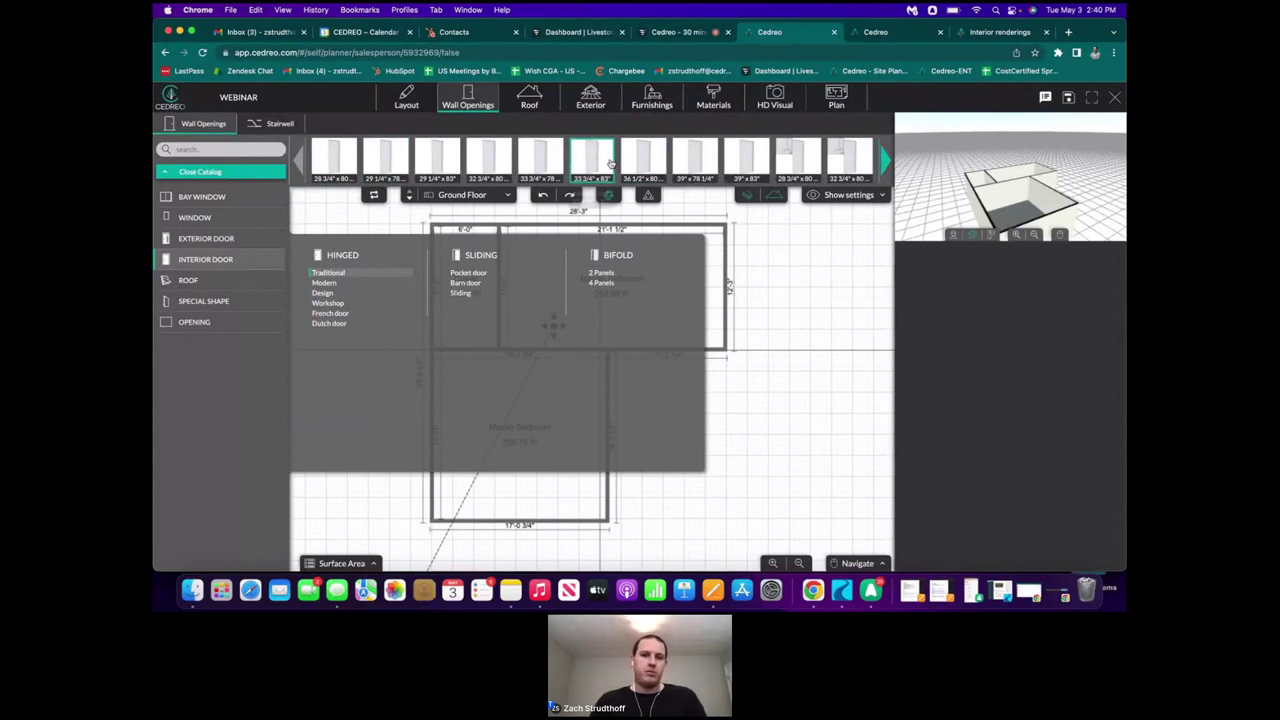
pyautogui.click(493, 162)
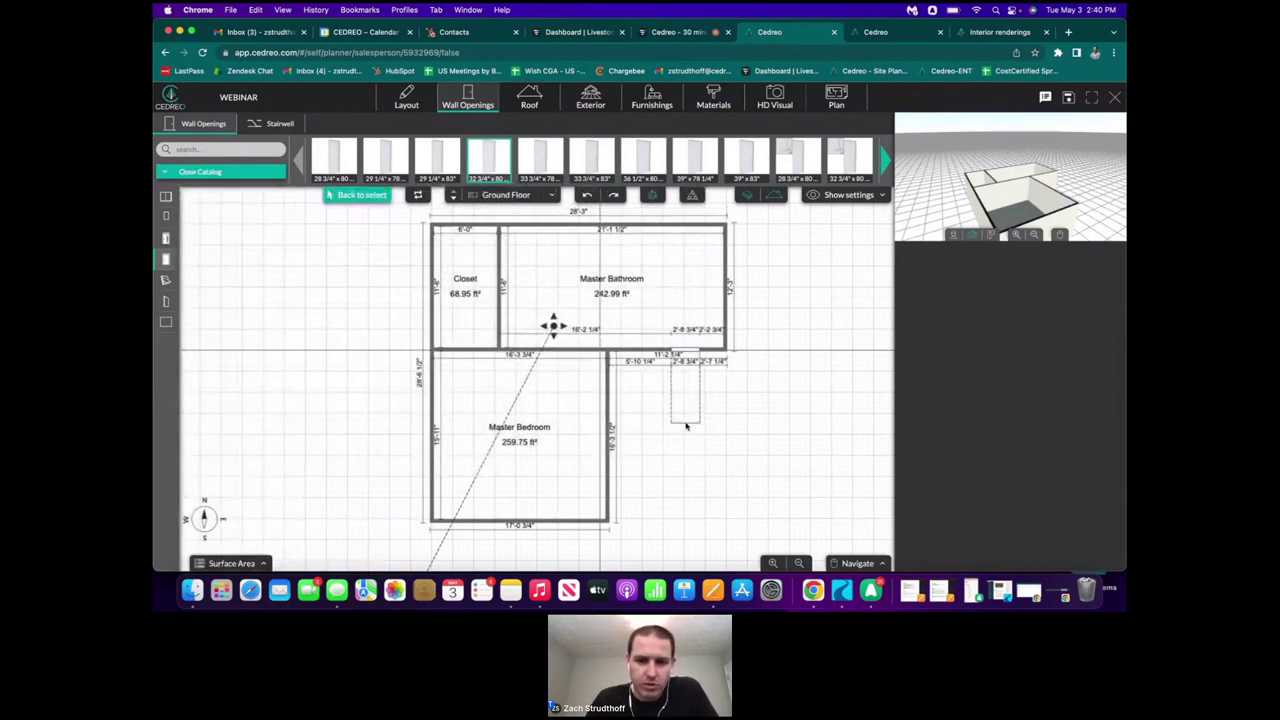
pyautogui.scroll(3, 657, 371)
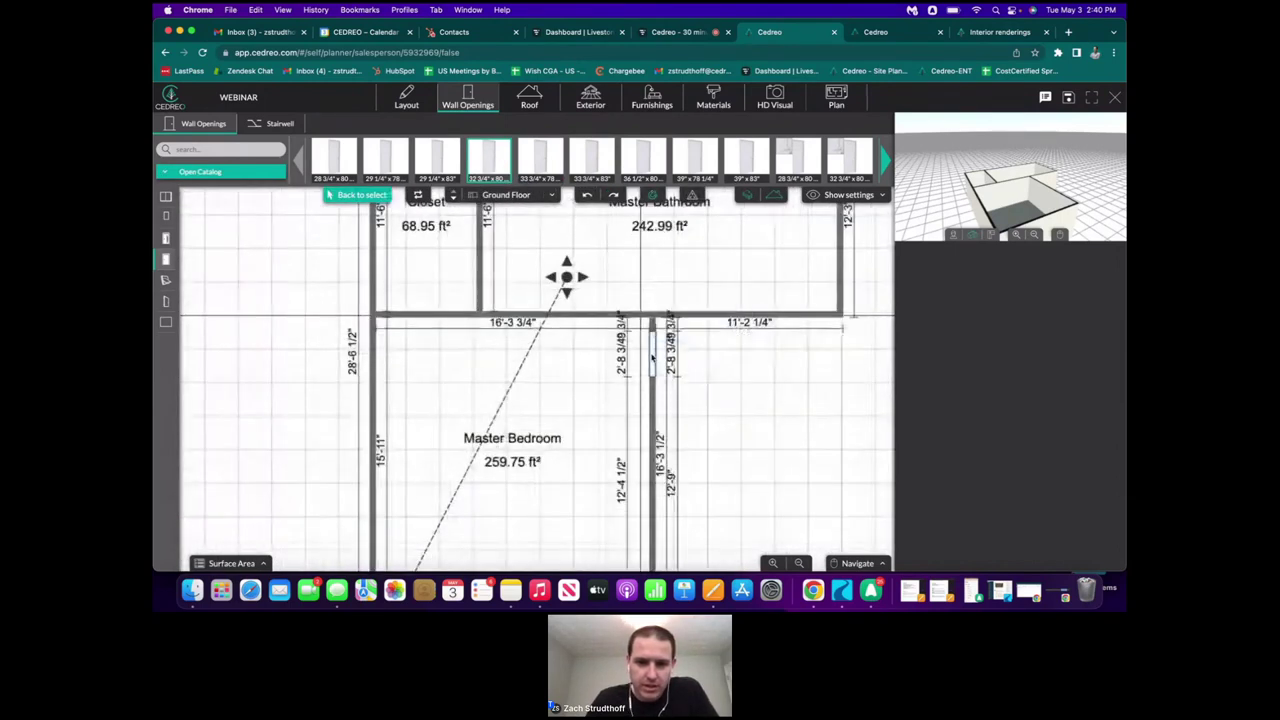
pyautogui.click(655, 385)
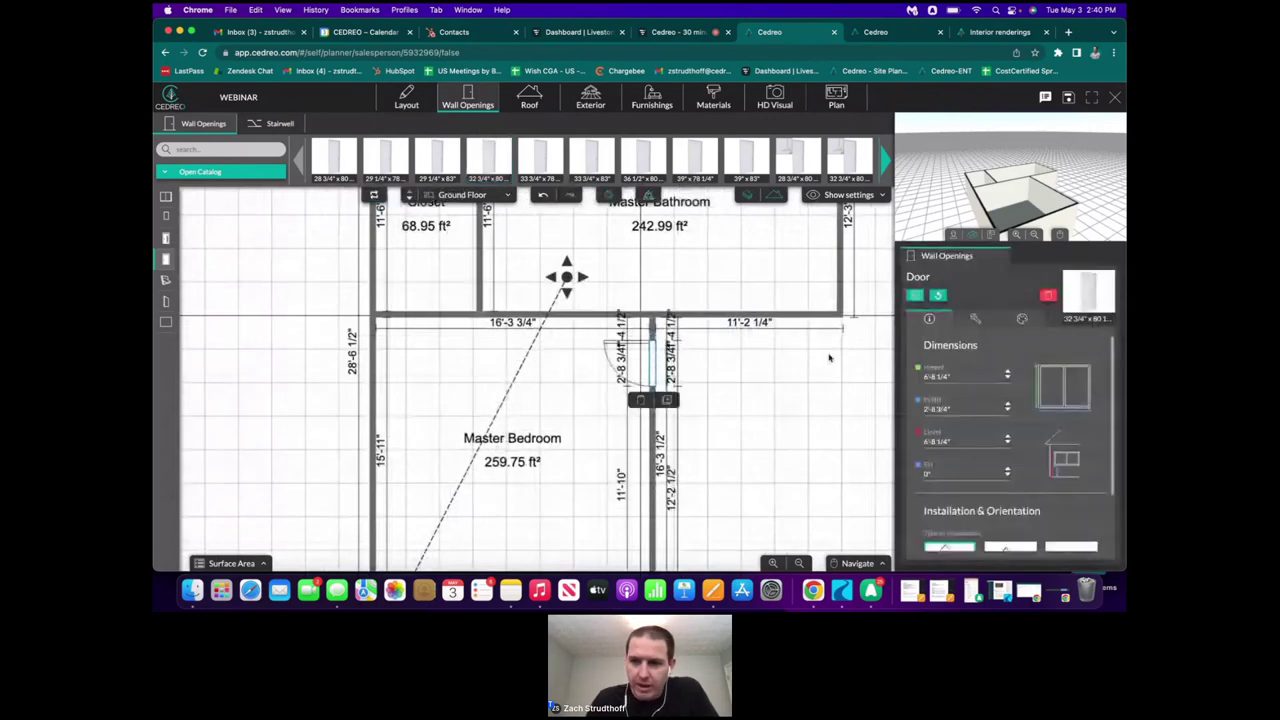
# - Set the height of the hinged door in the Master Bedroom's right wall to 7'-0"
pyautogui.scroll(5, 1088, 175)
pyautogui.scroll(2, 1088, 175)
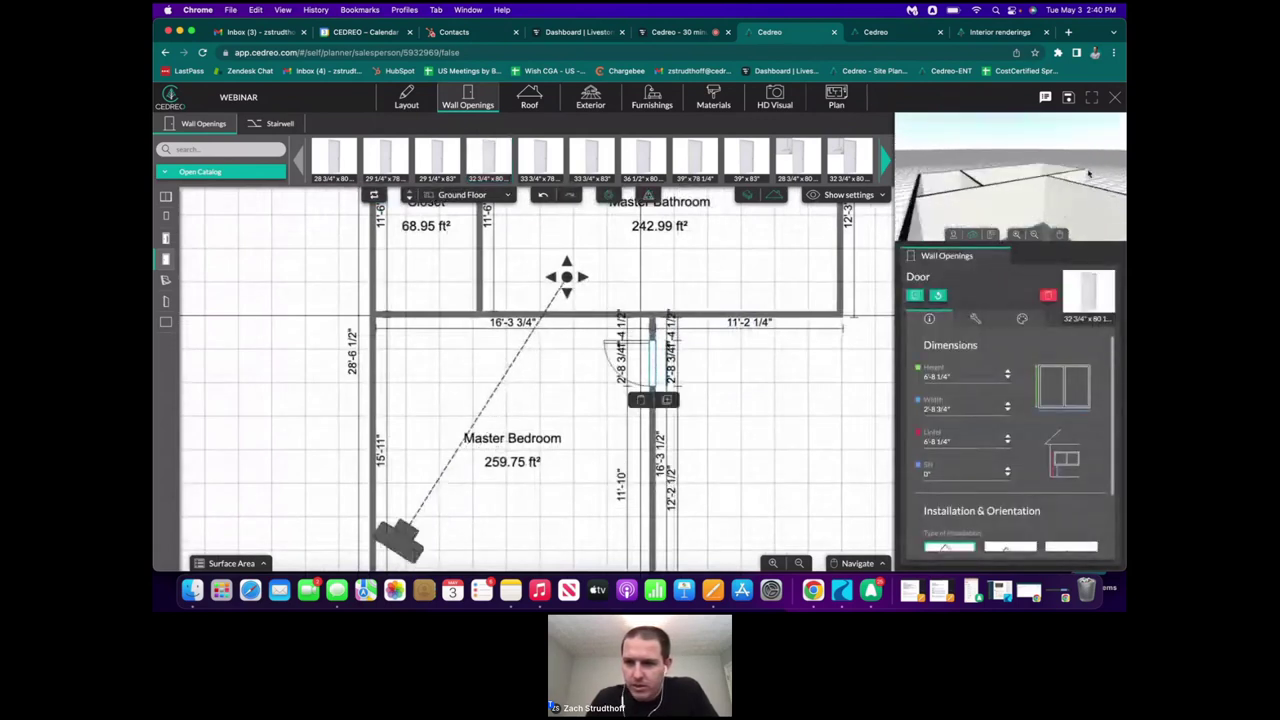
pyautogui.moveTo(1089, 174); pyautogui.dragTo(1026, 158, button='right')
pyautogui.moveTo(1026, 158); pyautogui.dragTo(1021, 184)
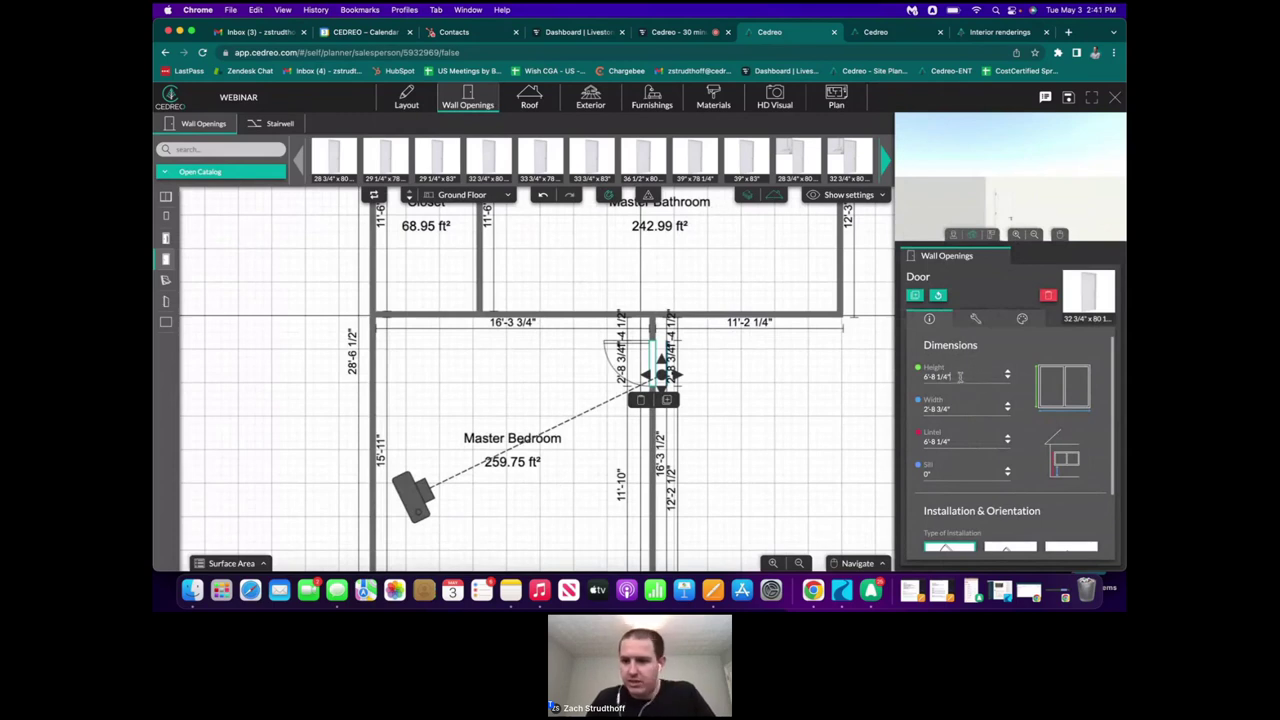
pyautogui.moveTo(953, 376); pyautogui.dragTo(884, 370)
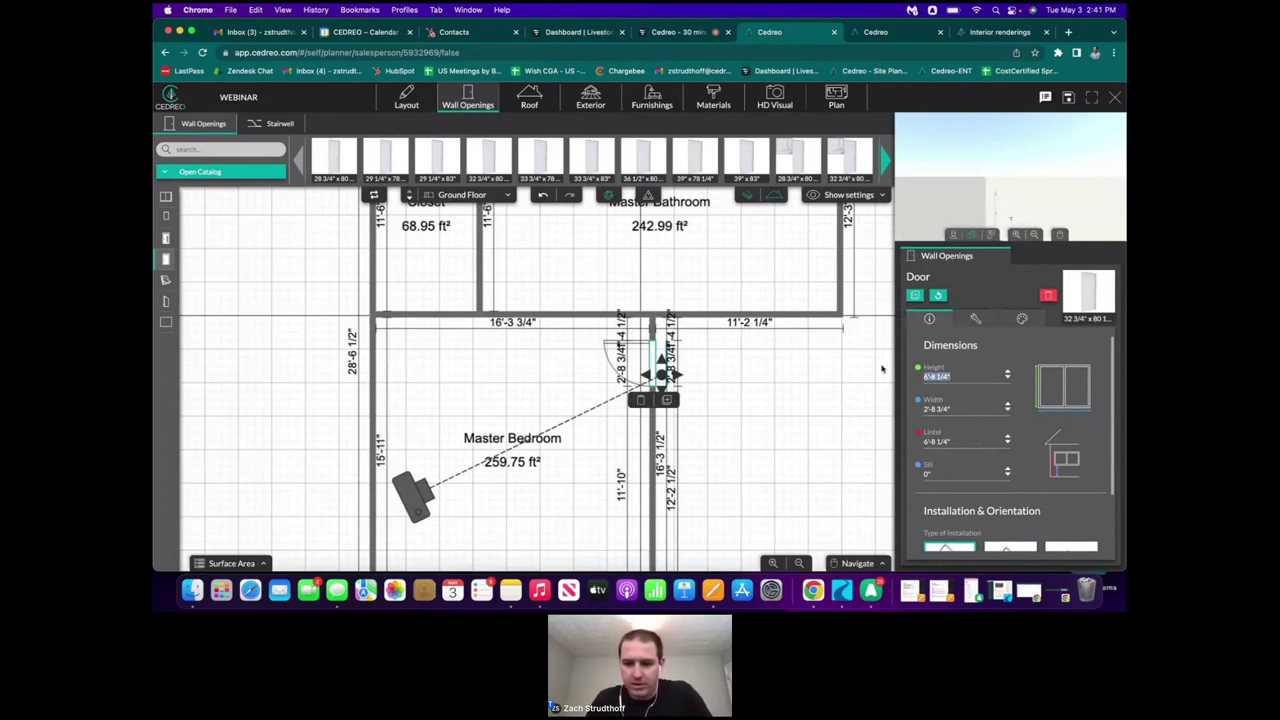
pyautogui.write('7')
pyautogui.press('Return')
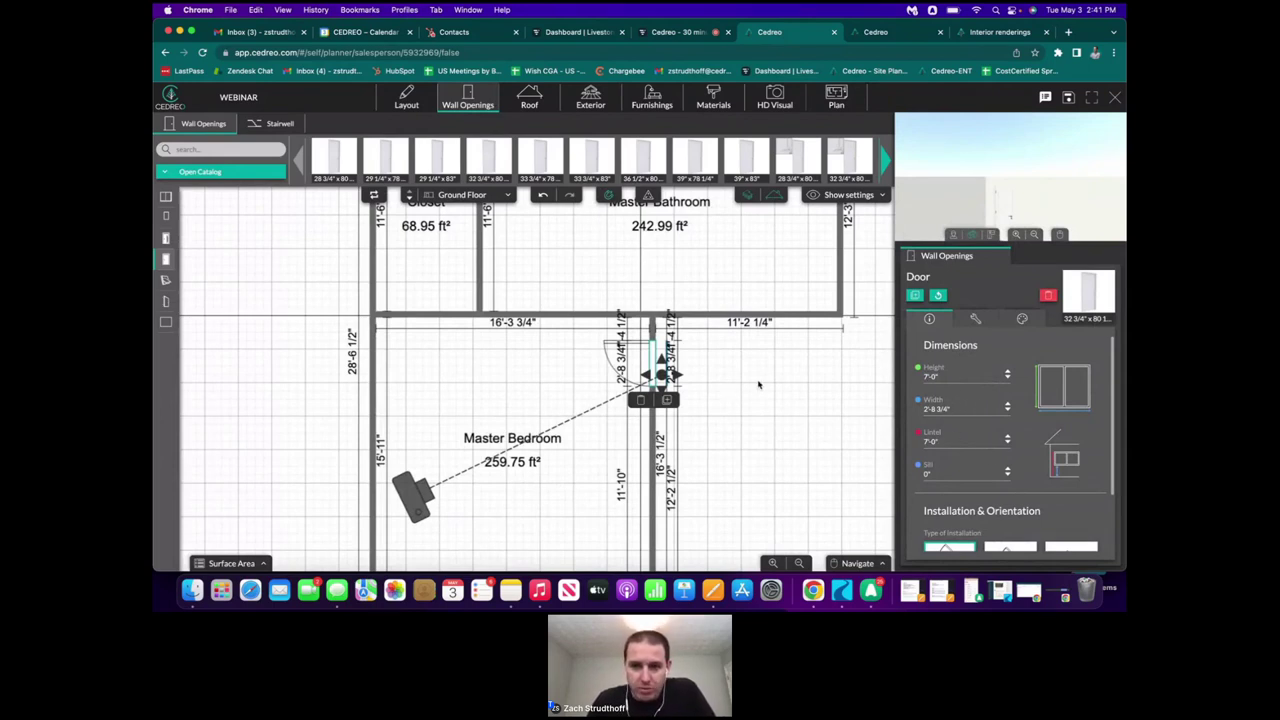
# - Switch the displayed level to Terrain and back to Ground Floor
pyautogui.scroll(3, 991, 206)
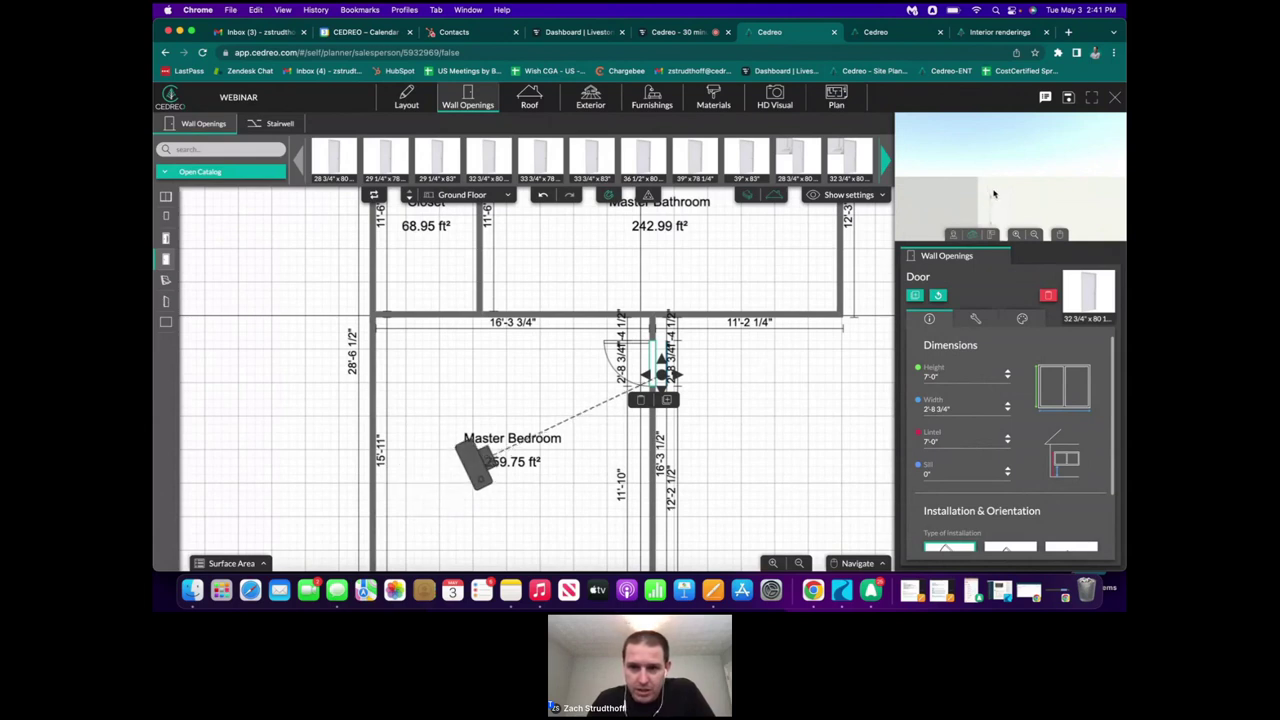
pyautogui.click(470, 194)
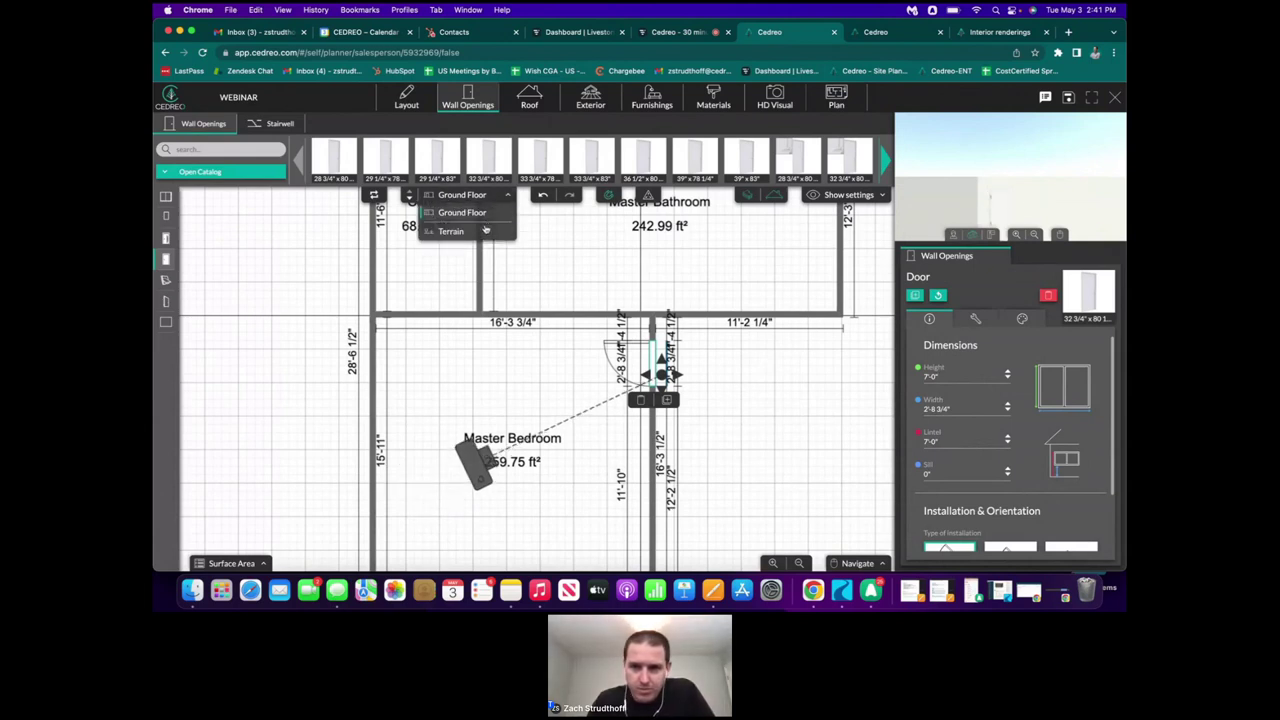
pyautogui.click(508, 224)
pyautogui.click(462, 194)
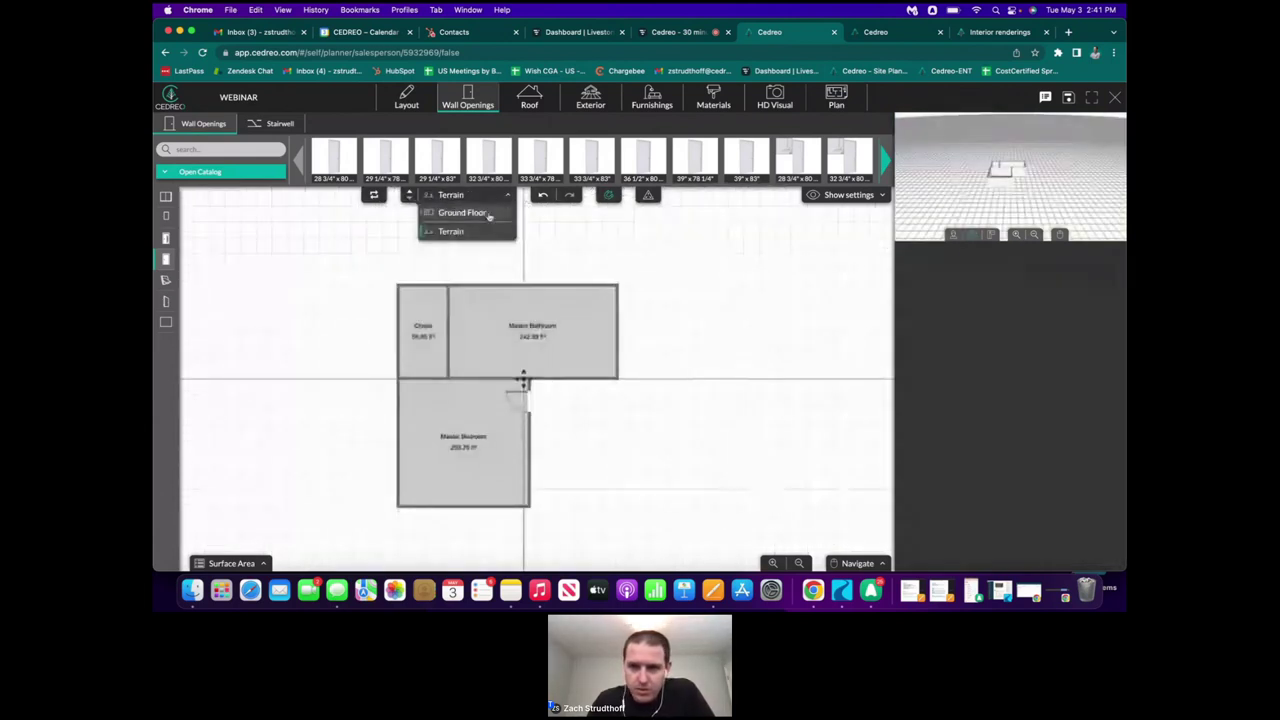
pyautogui.click(458, 211)
# - Bring the Master Bedroom door into the 3D view from inside the room, and save the project
pyautogui.moveTo(1035, 197)
pyautogui.mouseDown()
pyautogui.moveTo(1040, 170)
pyautogui.moveTo(1052, 193)
pyautogui.mouseUp()
pyautogui.scroll(3, 1040, 169)
pyautogui.scroll(-3, 1039, 167)
pyautogui.scroll(-3, 1052, 192)
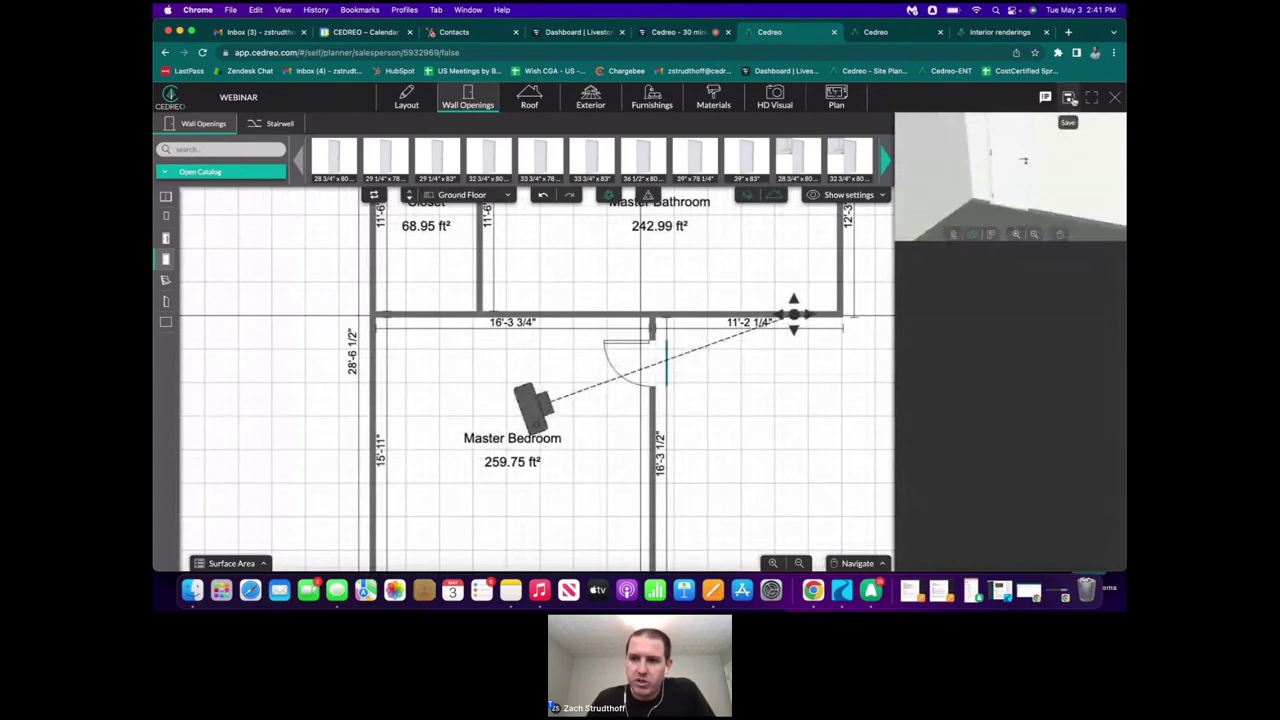
pyautogui.click(1069, 97)
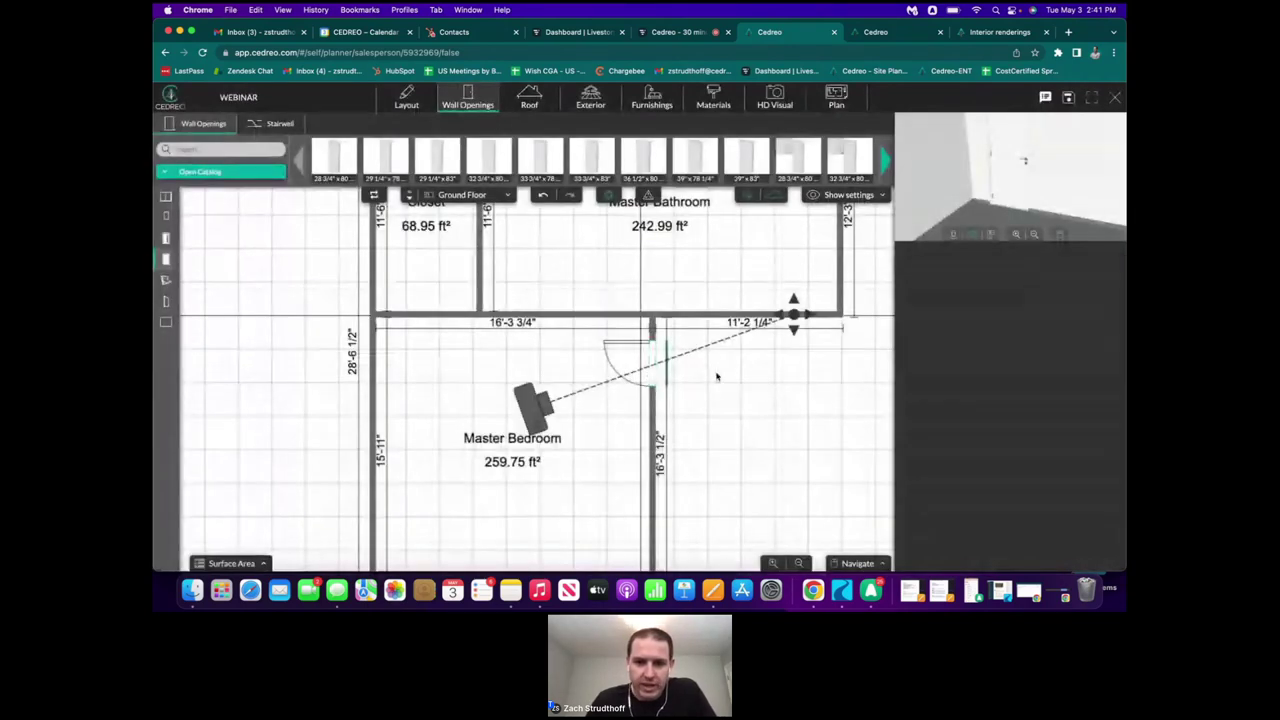
# - Try changing the Master Bedroom door's orientation so it swings out of the room, and return it to its original side
pyautogui.scroll(5, 716, 377)
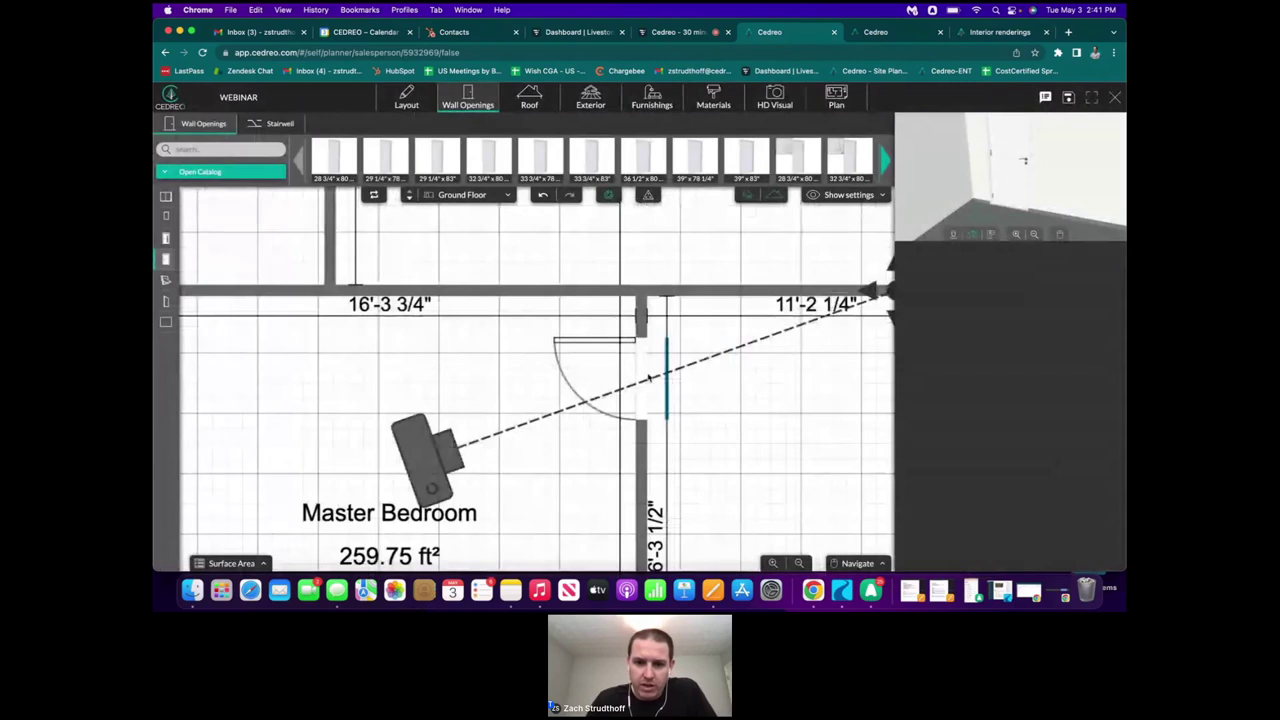
pyautogui.click(650, 378)
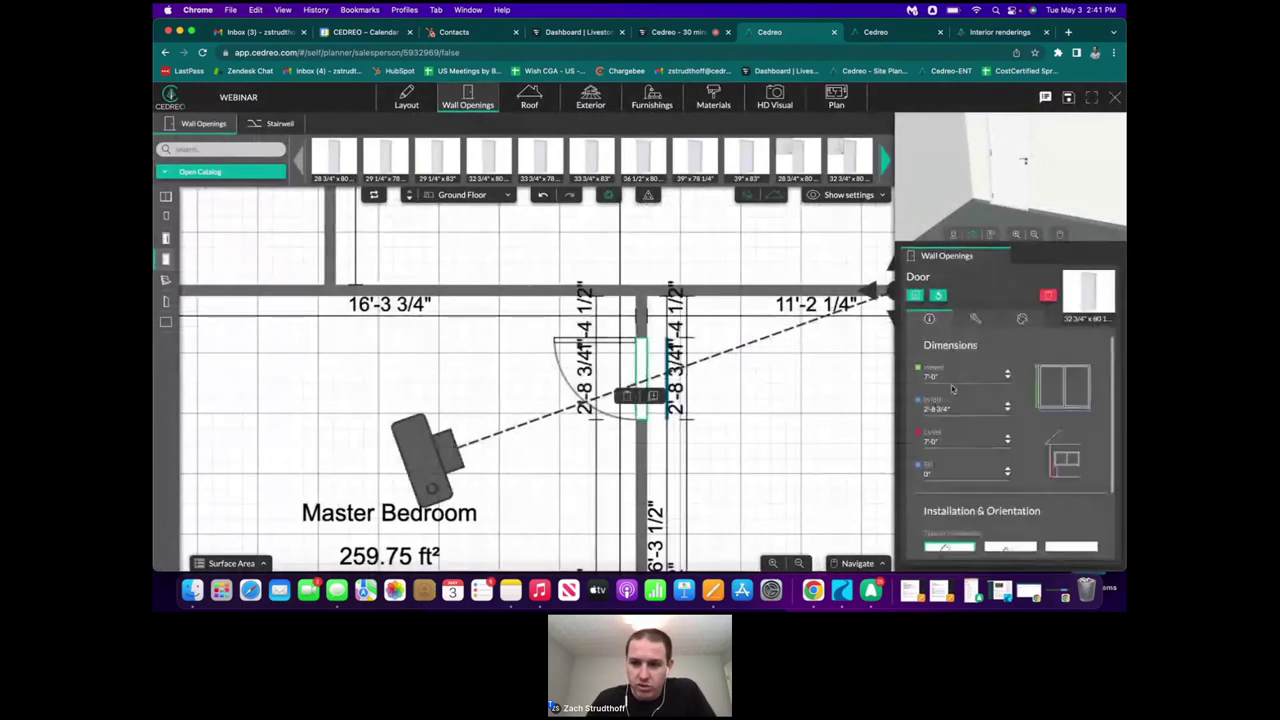
pyautogui.scroll(-3, 952, 389)
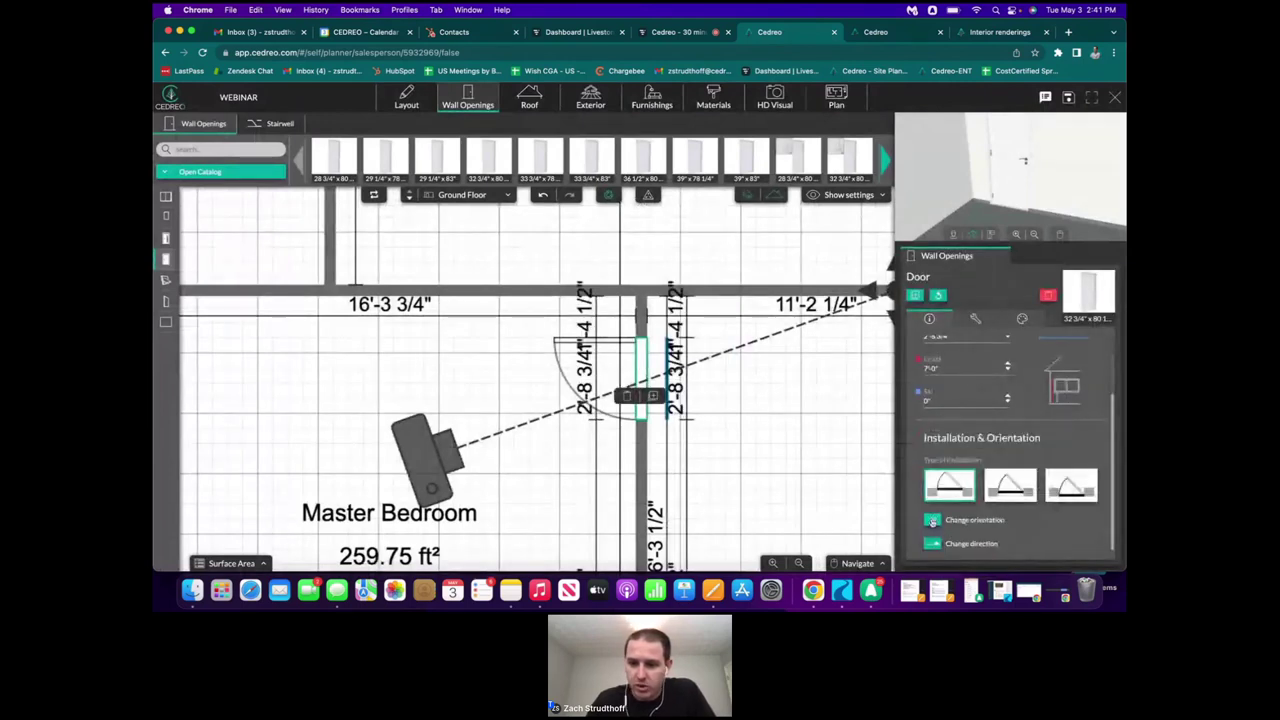
pyautogui.click(932, 521)
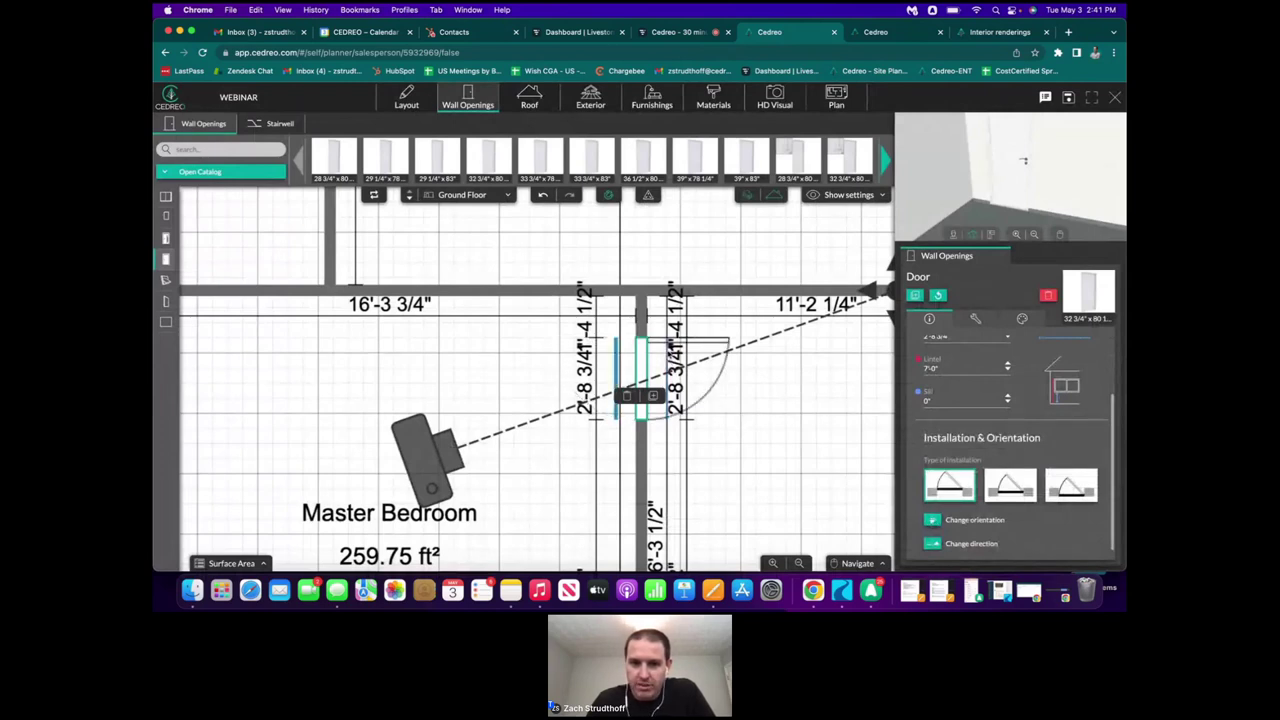
pyautogui.click(935, 545)
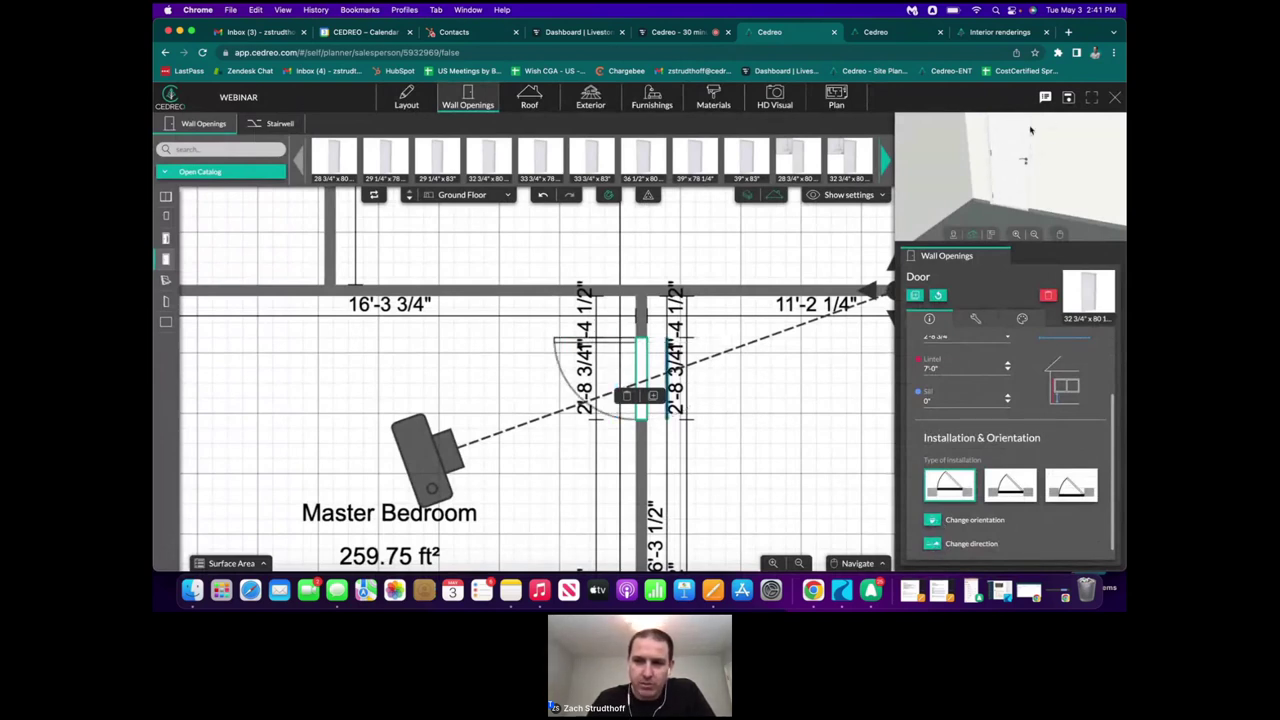
# - Try moving the Master Bedroom door's hinges to the opposite jamb by changing its direction, and switch it back
pyautogui.scroll(2, 1012, 172)
pyautogui.scroll(-4, 1014, 178)
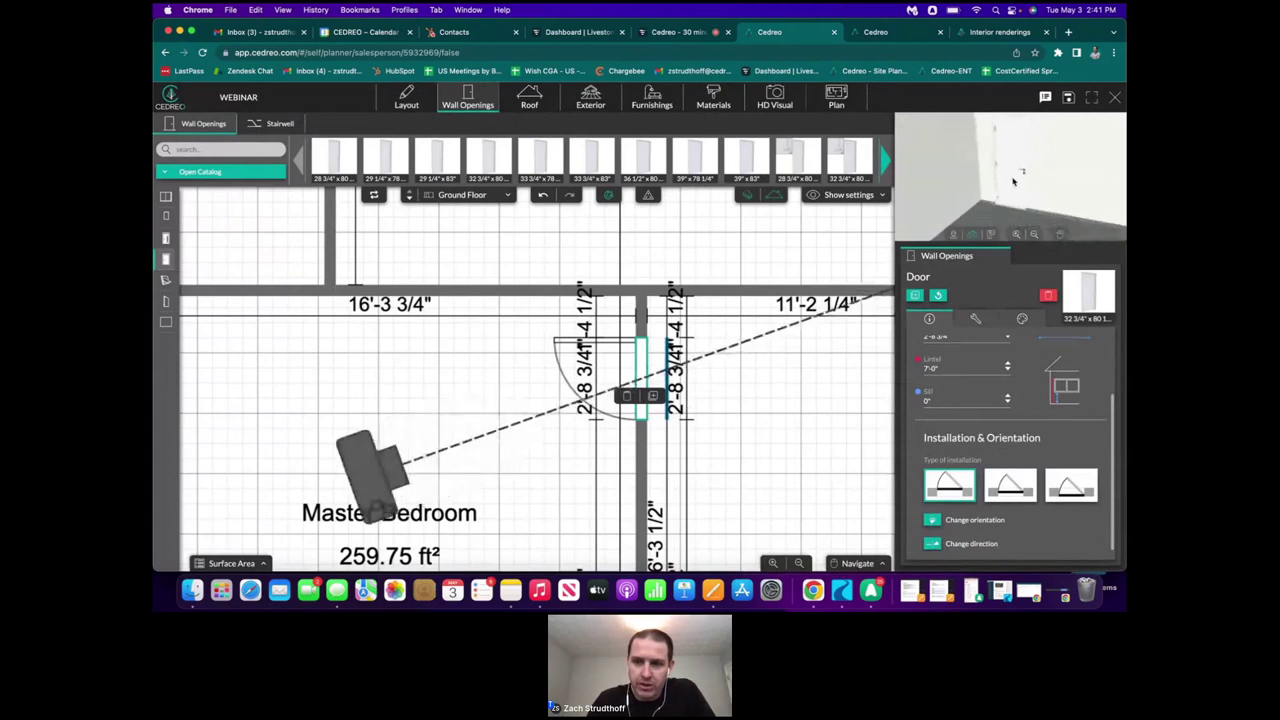
pyautogui.moveTo(1014, 178); pyautogui.dragTo(1015, 174)
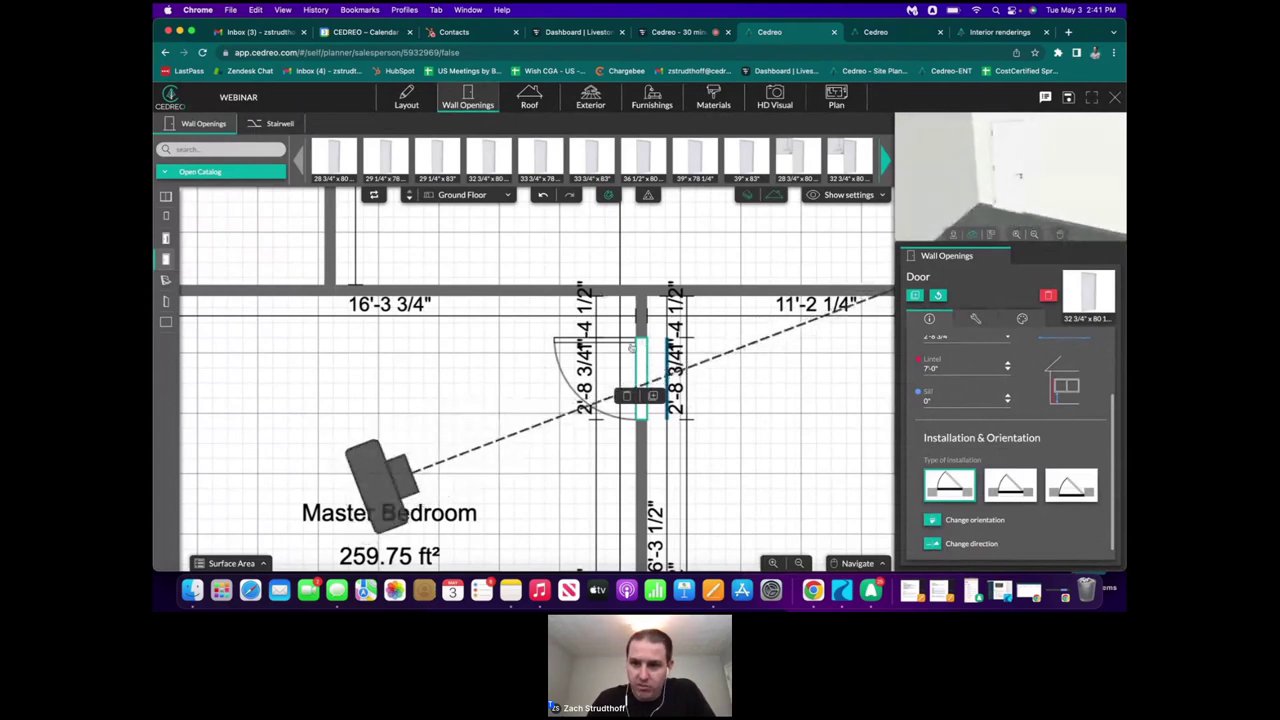
pyautogui.click(933, 544)
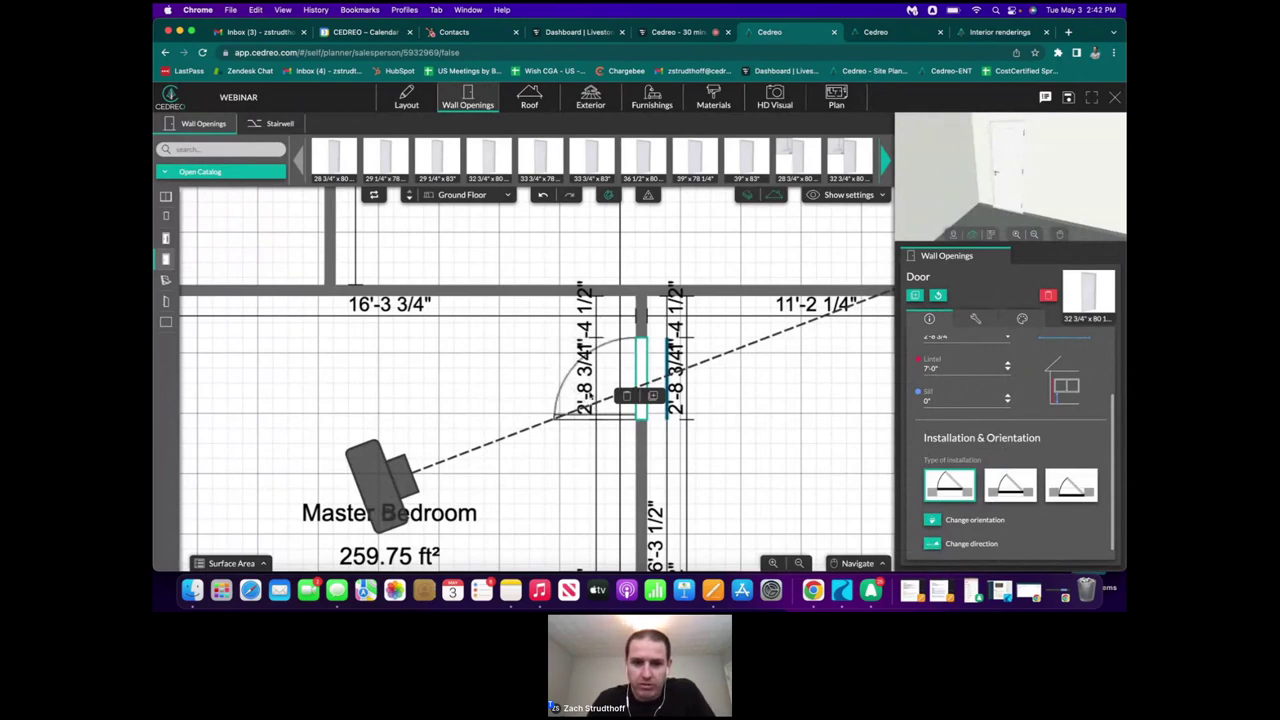
pyautogui.click(933, 545)
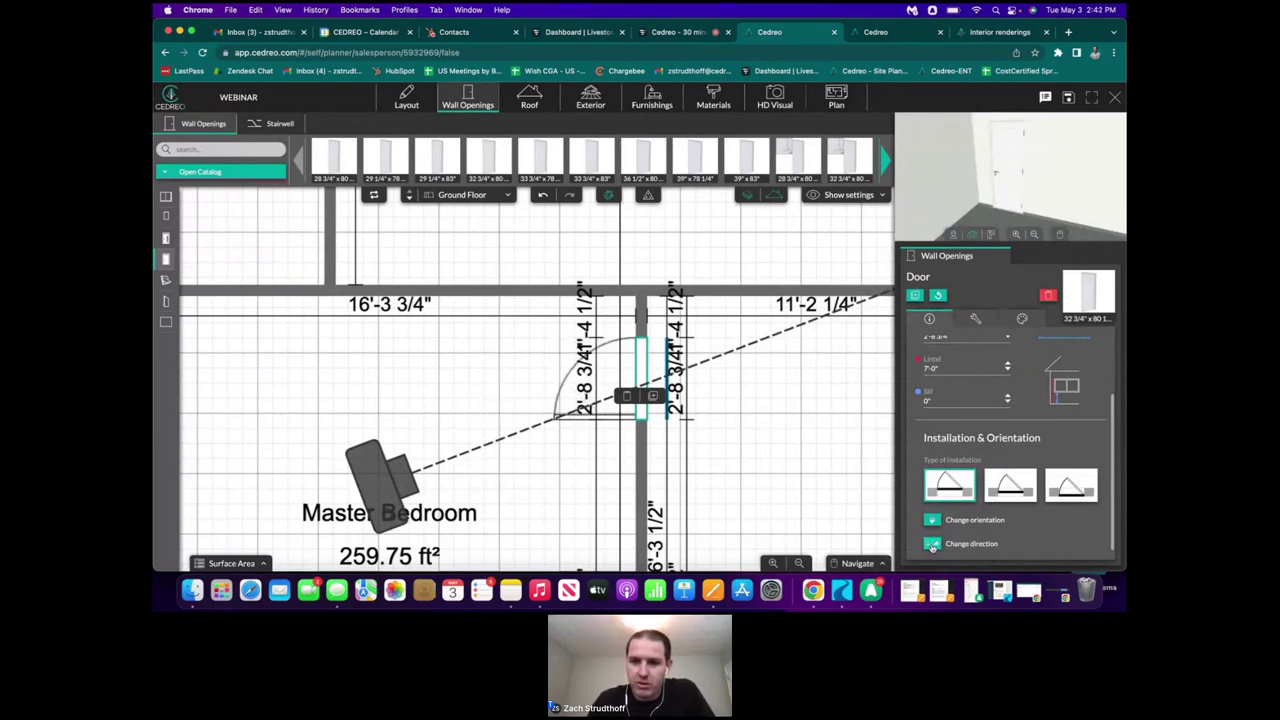
# - Customize the Master Bedroom door with a light wood covering
pyautogui.scroll(3, 1000, 450)
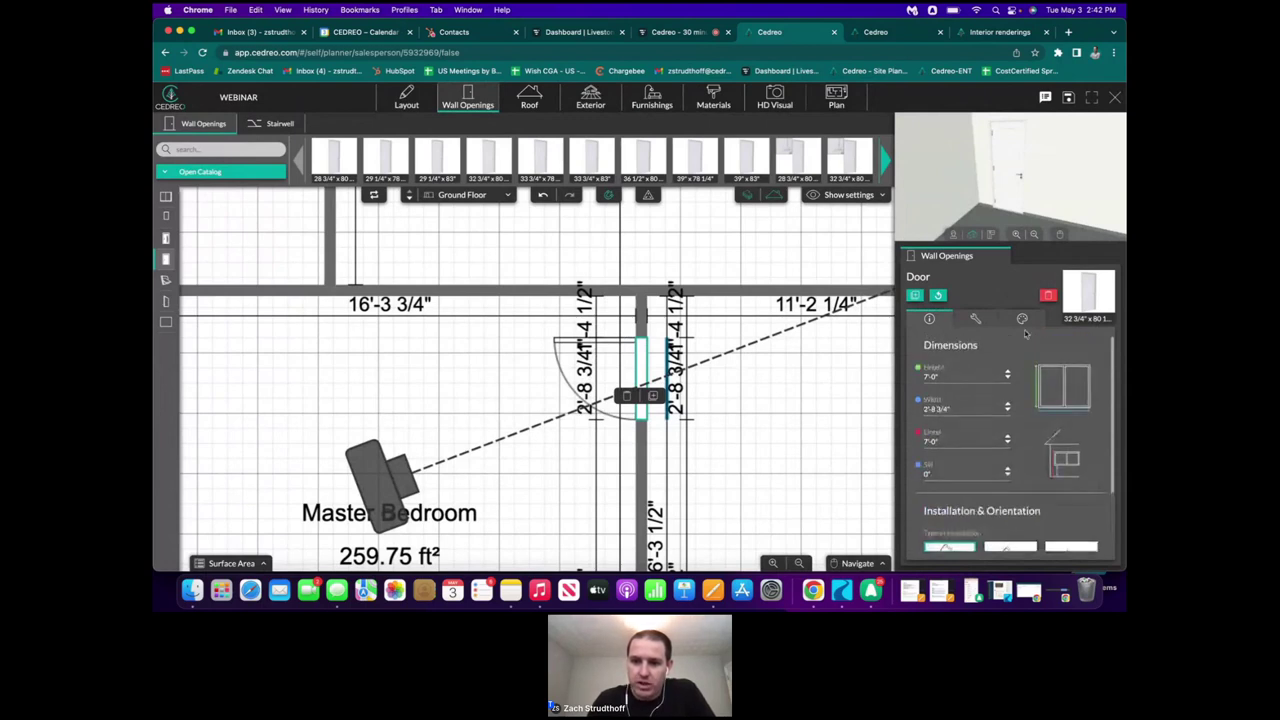
pyautogui.click(1022, 318)
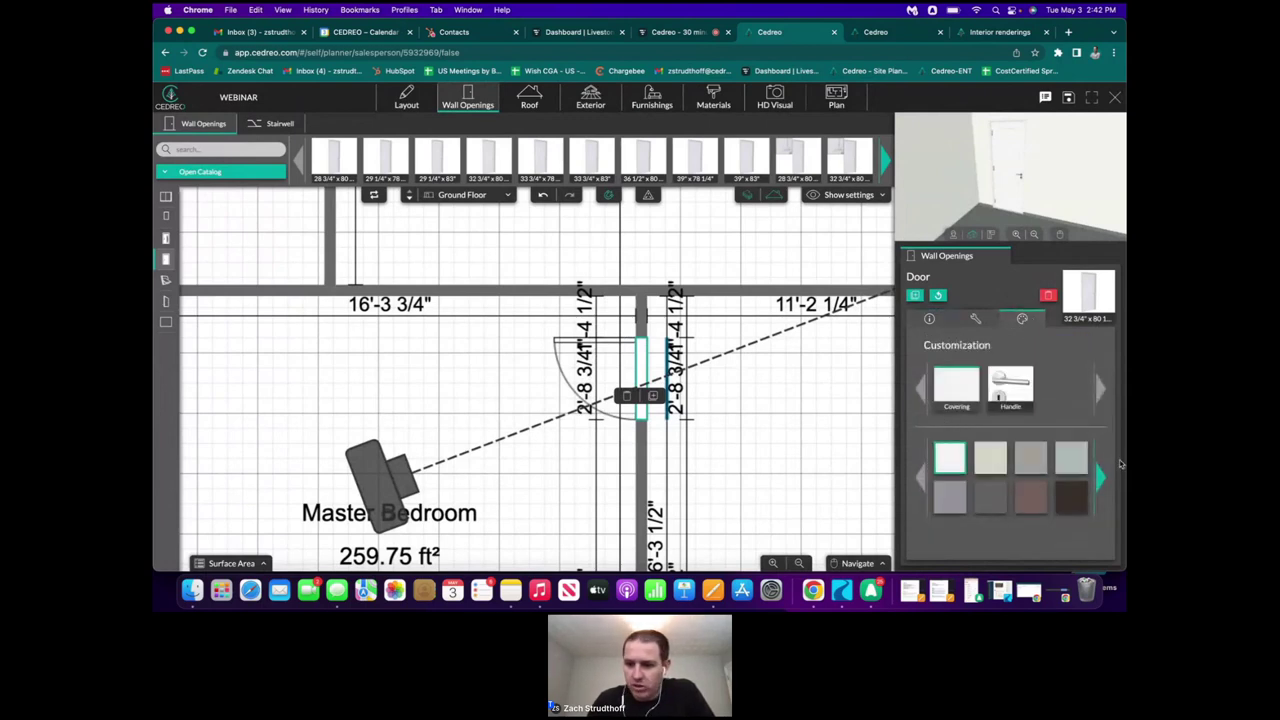
pyautogui.click(1101, 480)
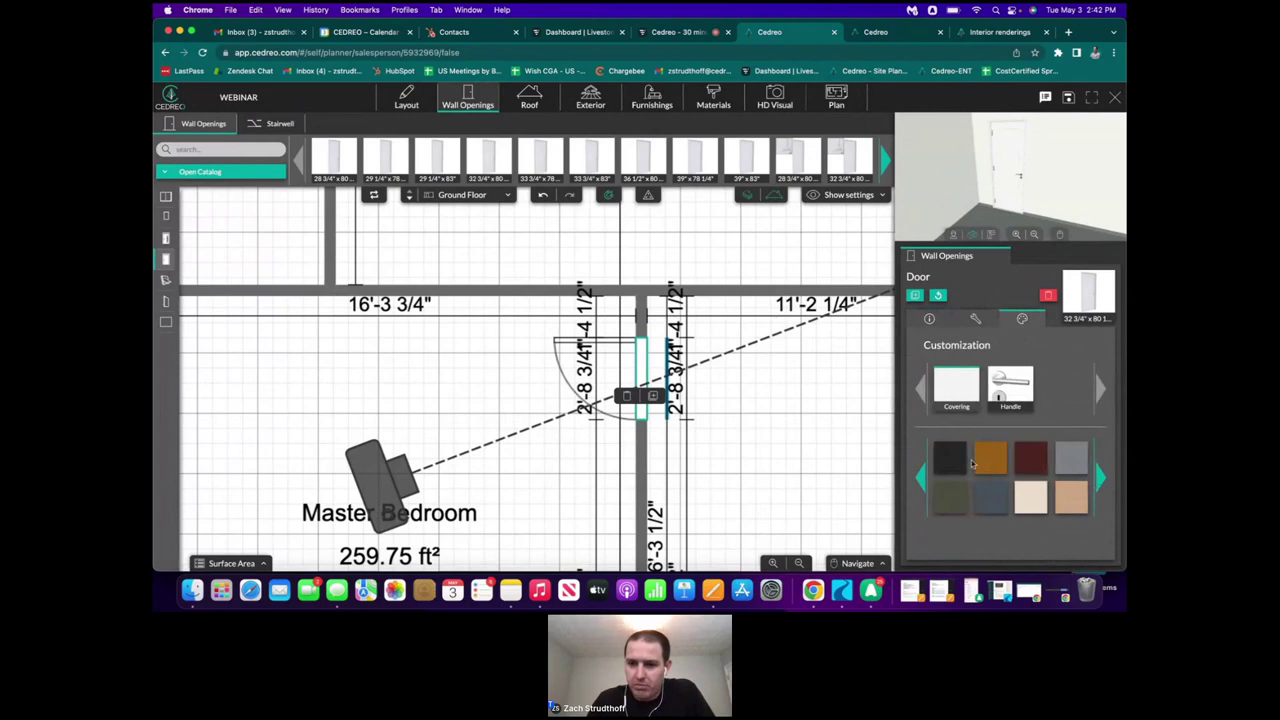
pyautogui.click(1068, 497)
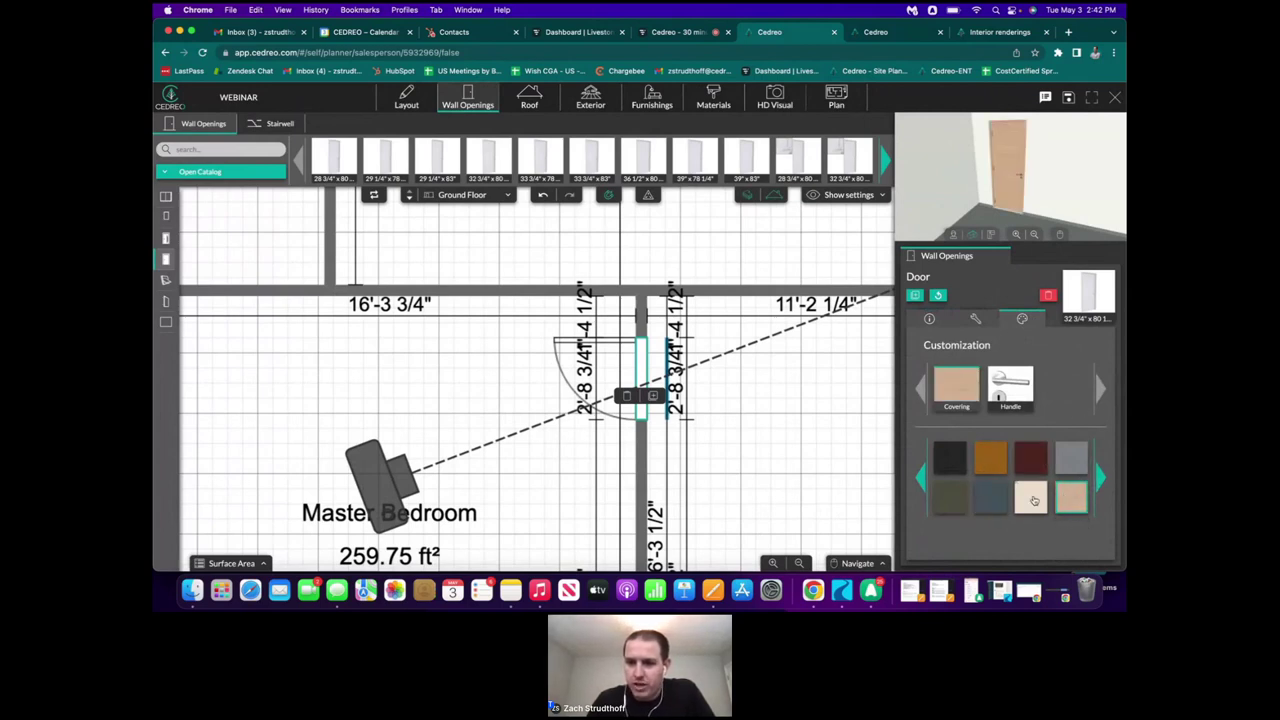
# - Examine the other covering colors and wood finishes offered for the door
pyautogui.click(1100, 478)
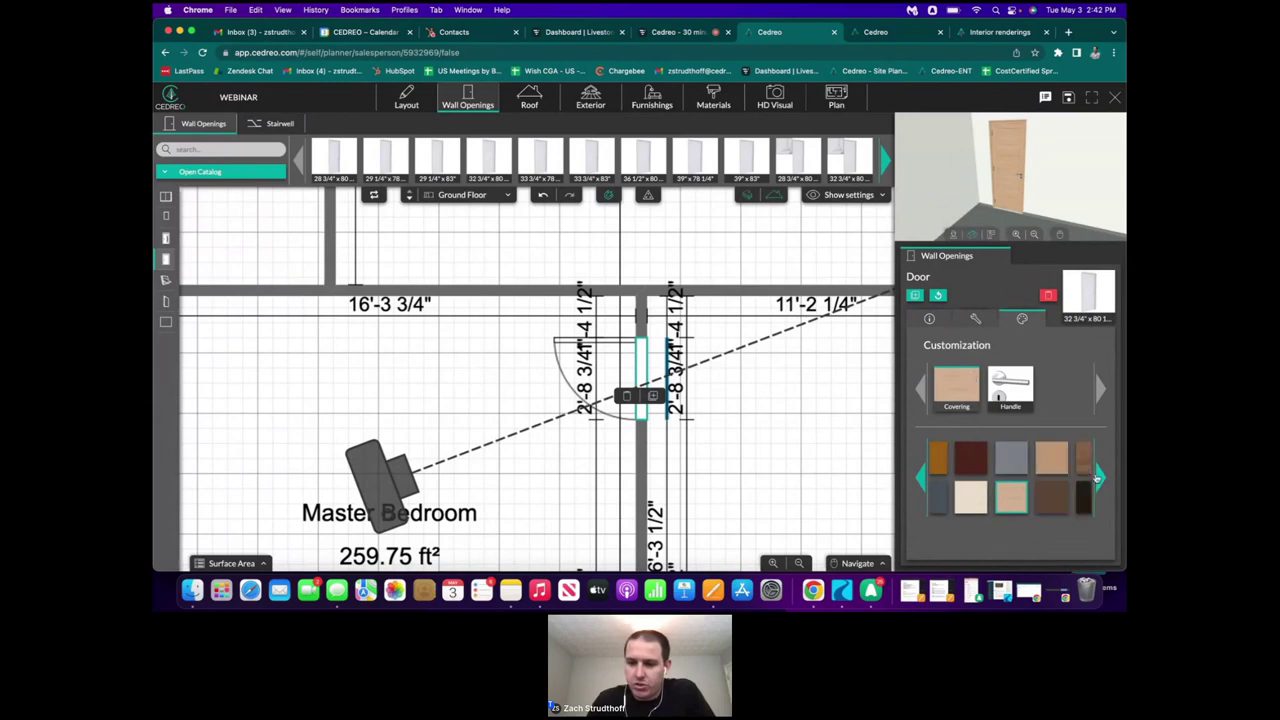
pyautogui.click(1100, 478)
pyautogui.click(1100, 478)
pyautogui.click(1100, 478)
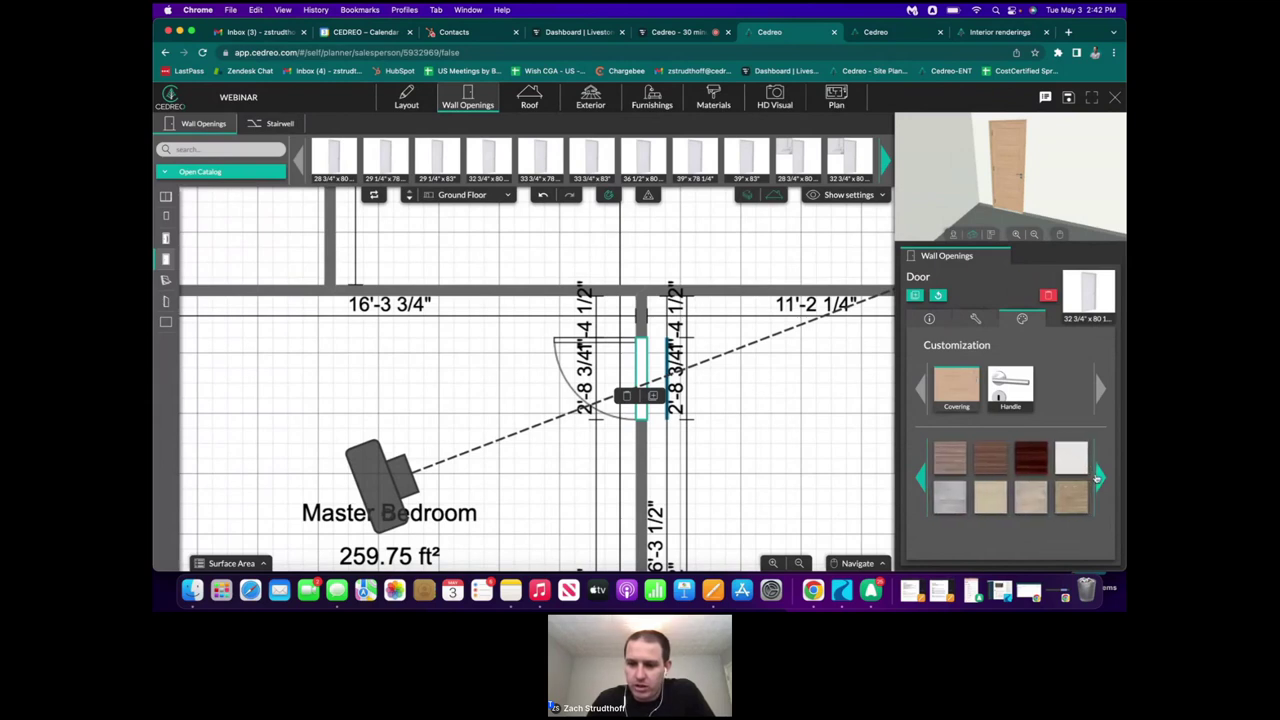
pyautogui.click(1100, 478)
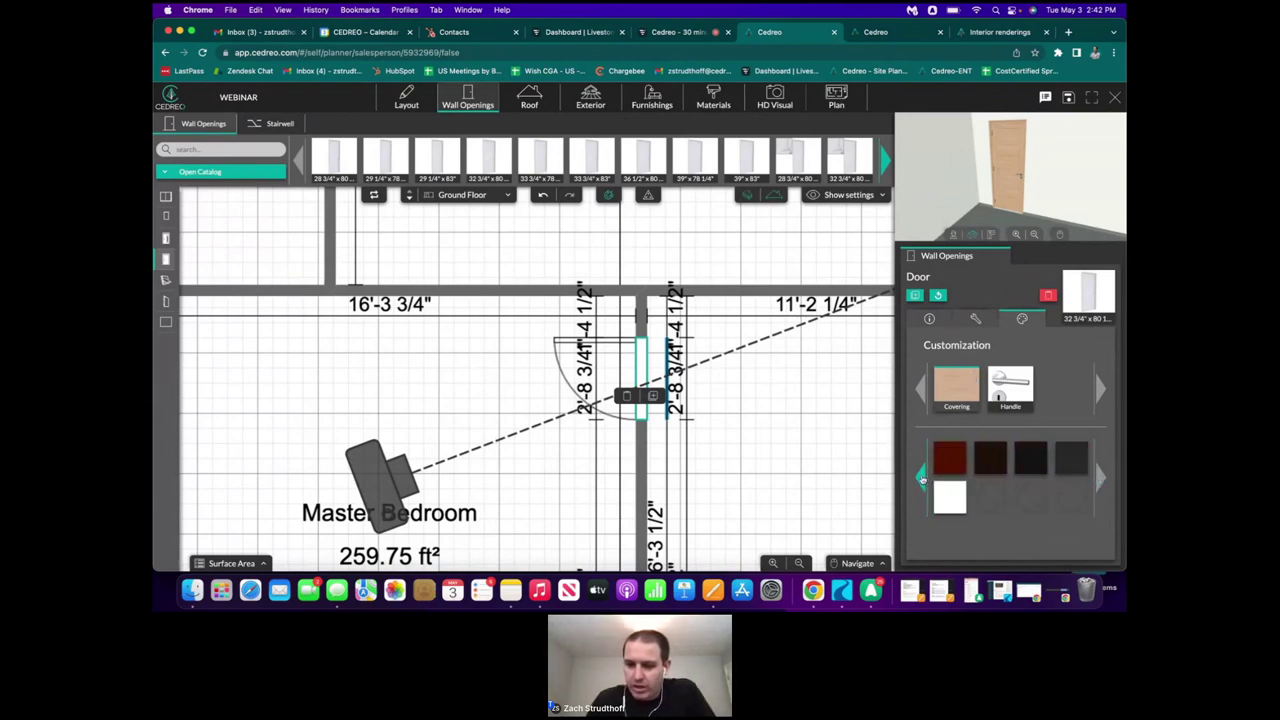
pyautogui.click(920, 478)
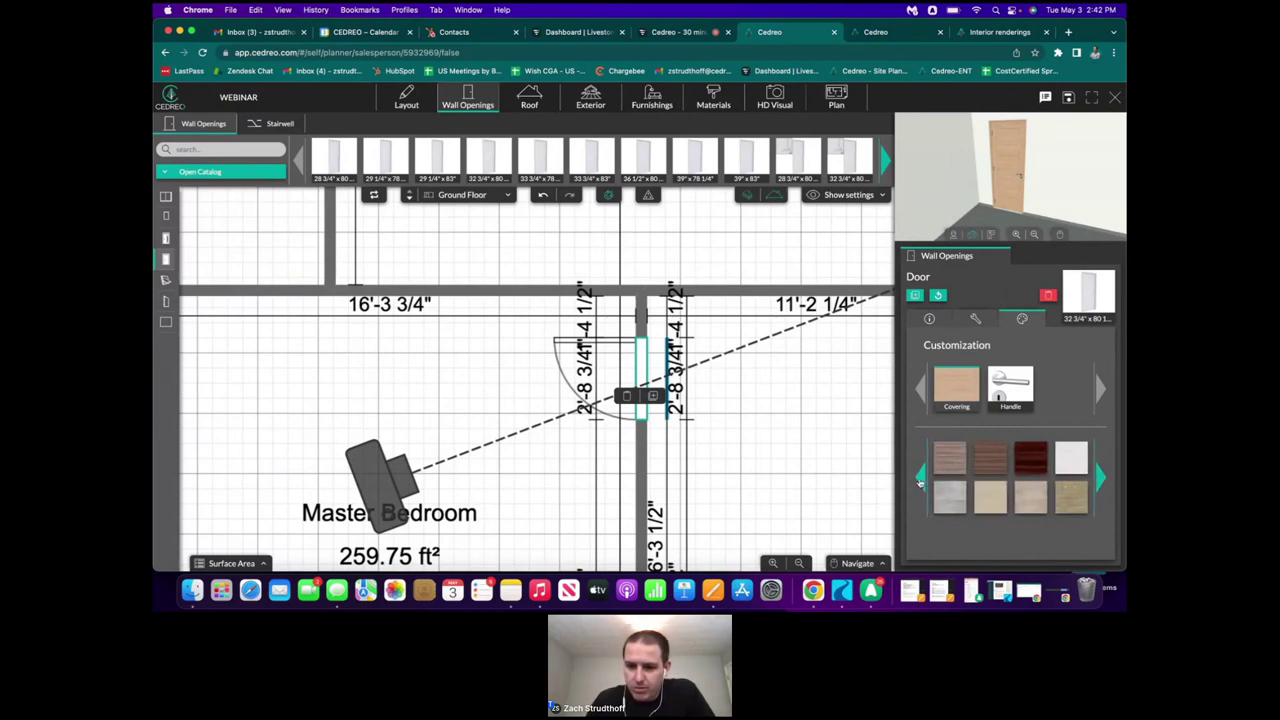
pyautogui.click(920, 480)
pyautogui.click(1100, 478)
pyautogui.click(1100, 478)
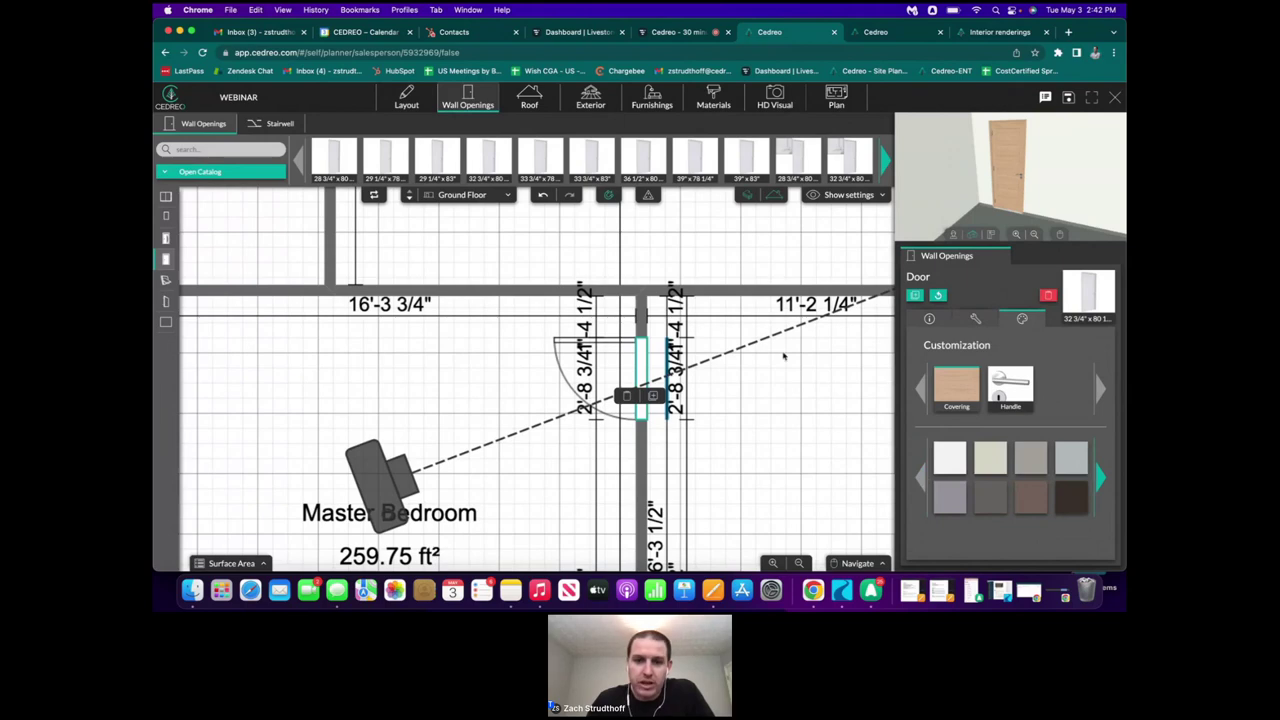
# - Place a white 30" x 84" sliding barn door in the wall between the Master Bedroom and Master Bathroom, about 3'-4 1/2" from the Closet wall
pyautogui.scroll(-5, 784, 356)
pyautogui.moveTo(709, 297); pyautogui.dragTo(757, 342)
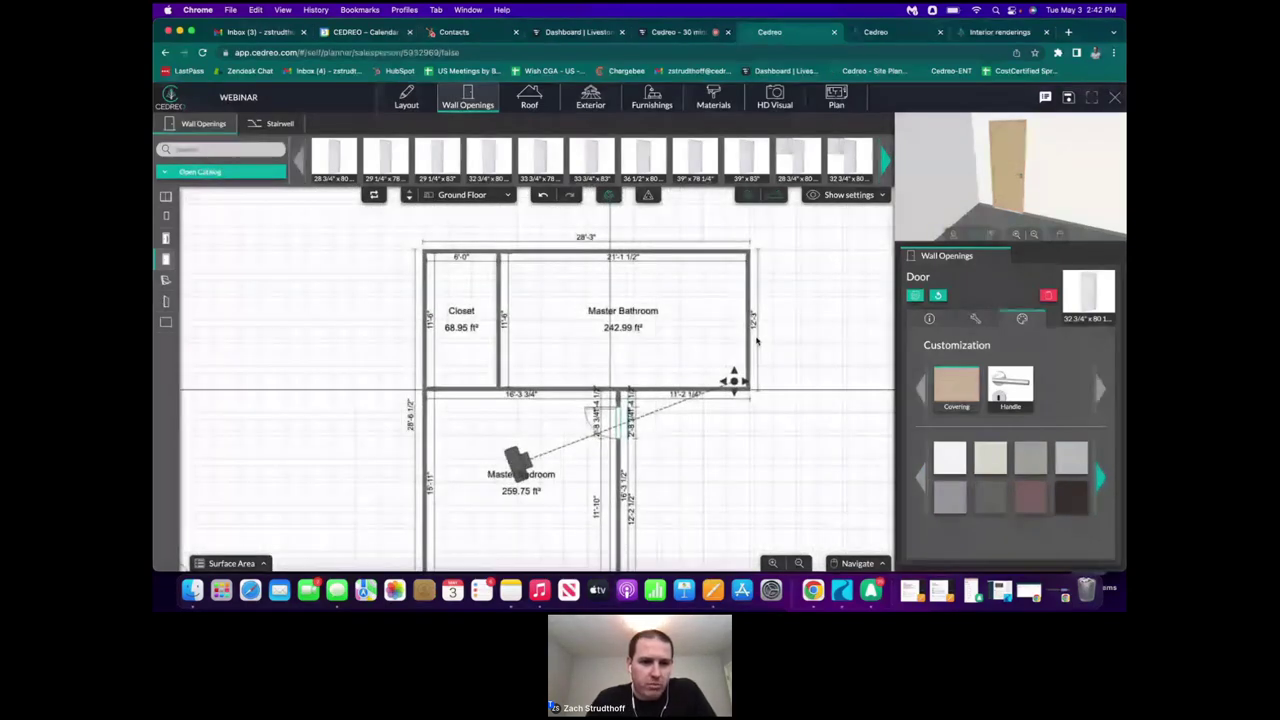
pyautogui.scroll(2, 700, 289)
pyautogui.click(201, 172)
pyautogui.click(466, 283)
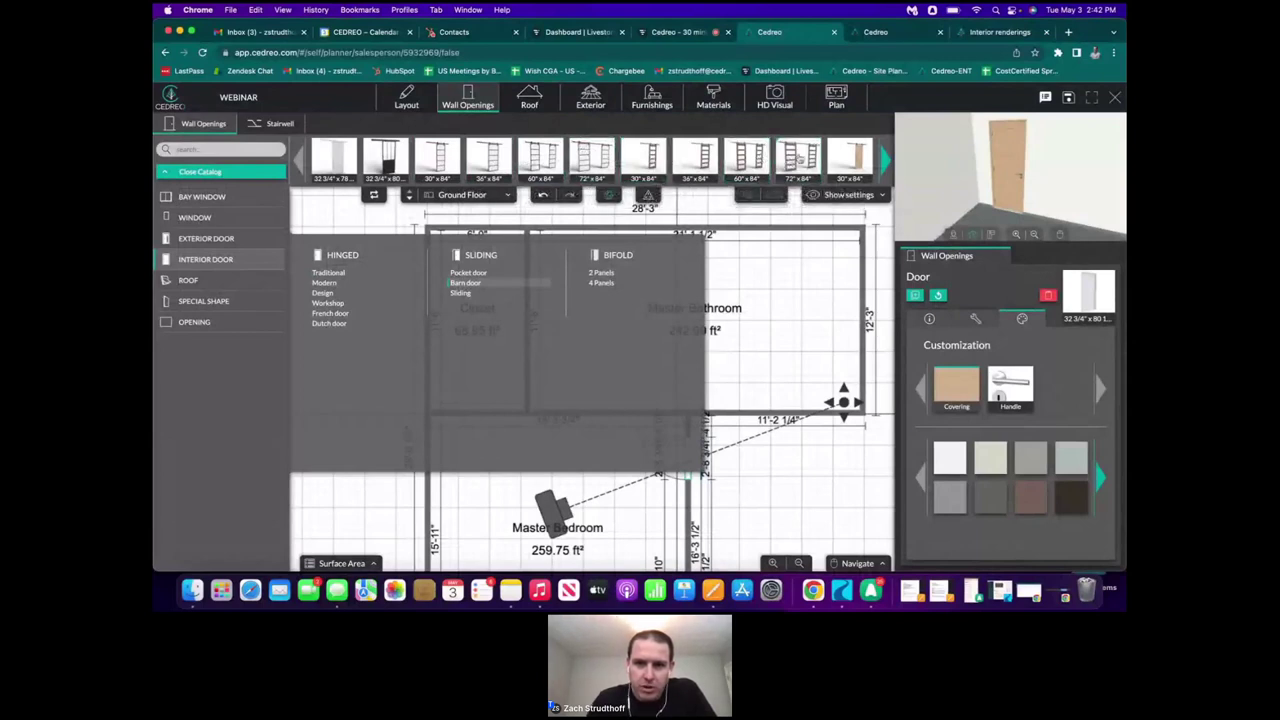
pyautogui.click(885, 158)
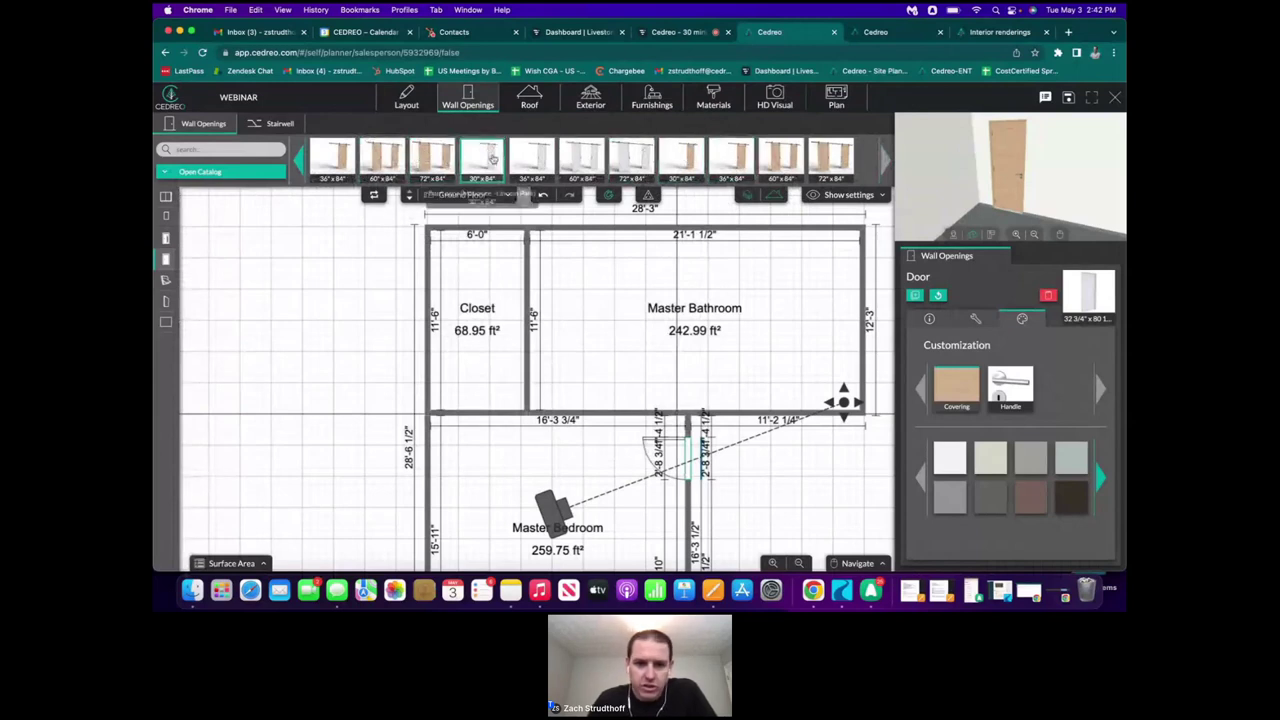
pyautogui.moveTo(493, 158); pyautogui.dragTo(601, 410)
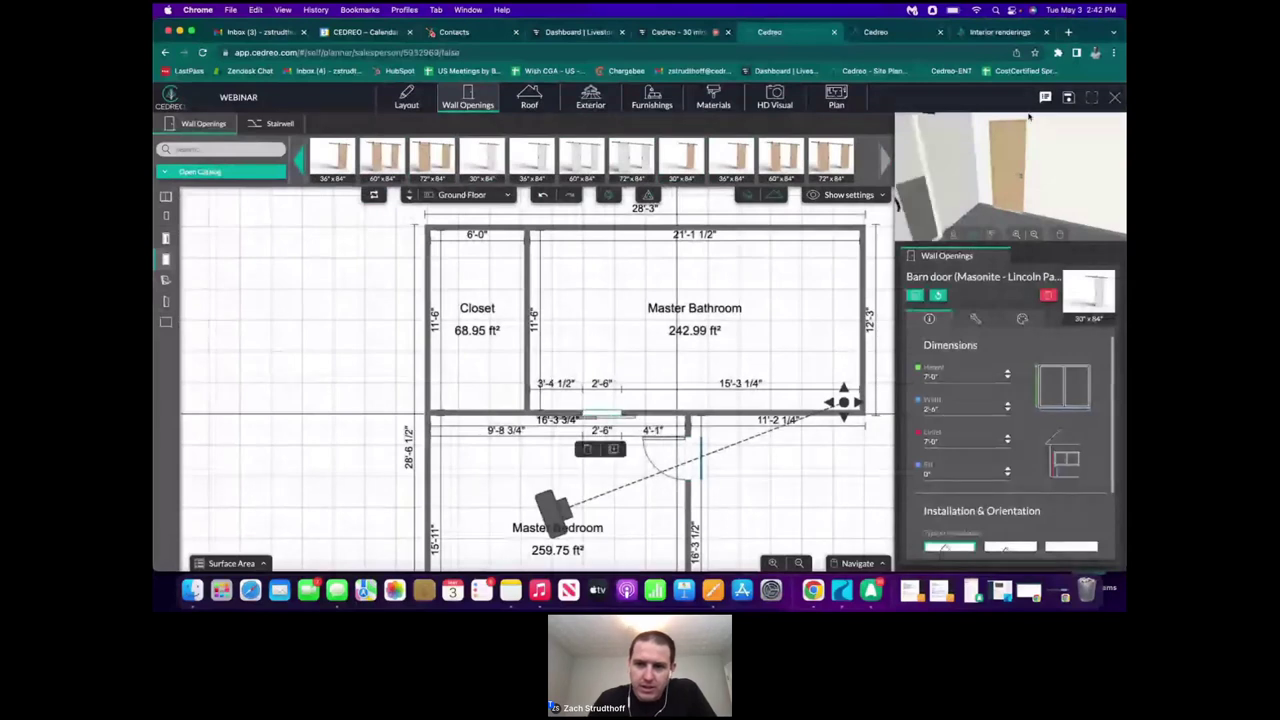
# - Change the barn door's sliding direction and move it along the wall to about 7'-10" from the Master Bedroom's left wall
pyautogui.moveTo(1029, 117)
pyautogui.mouseDown()
pyautogui.moveTo(992, 150)
pyautogui.moveTo(1029, 147)
pyautogui.mouseUp()
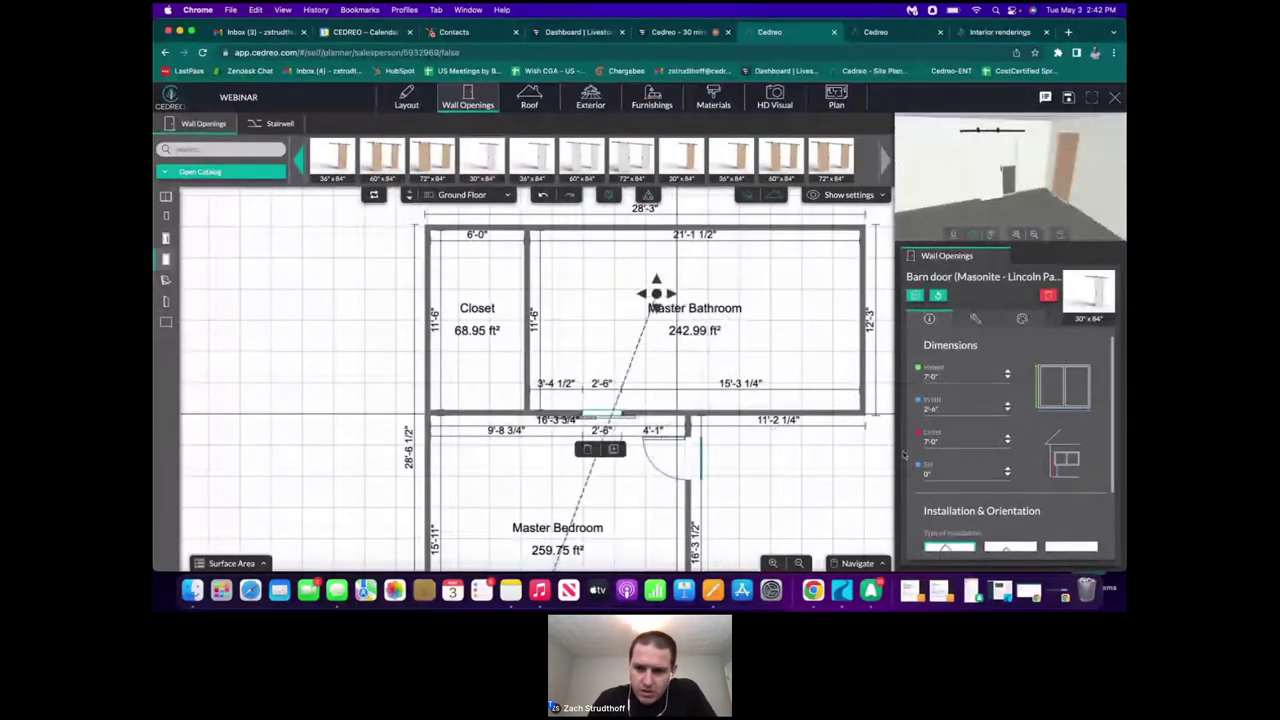
pyautogui.scroll(-2, 934, 547)
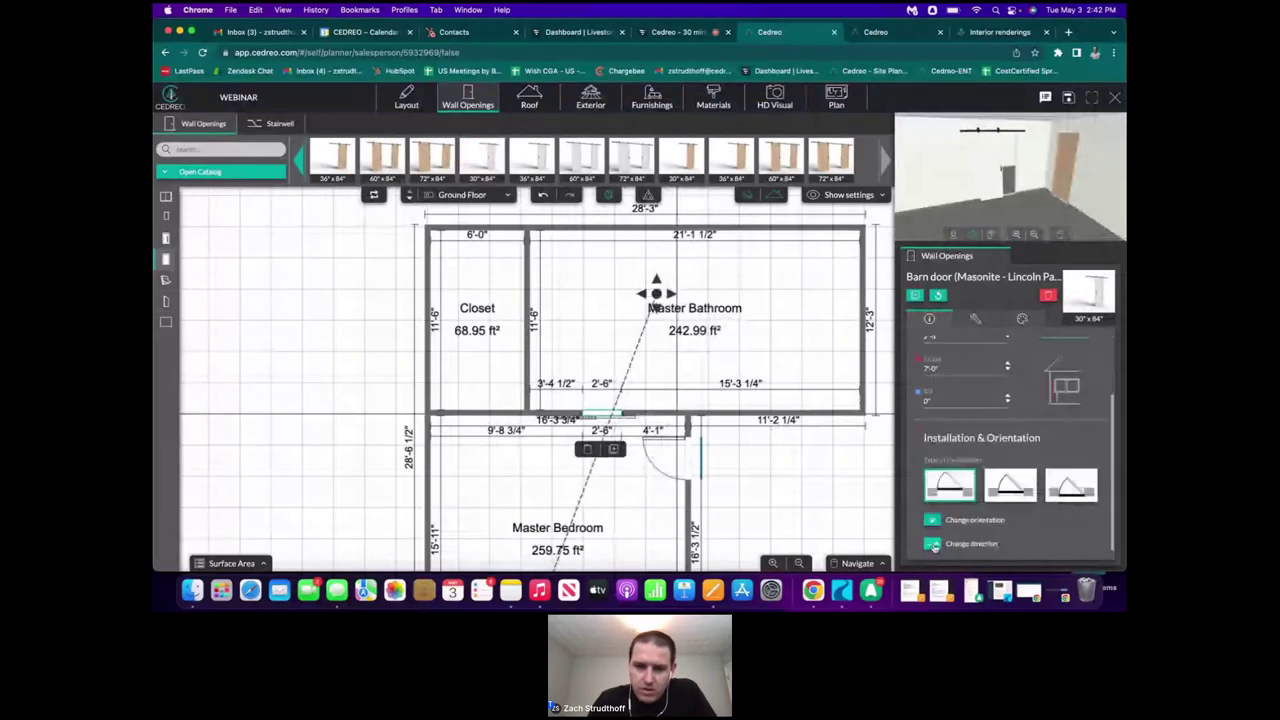
pyautogui.click(932, 544)
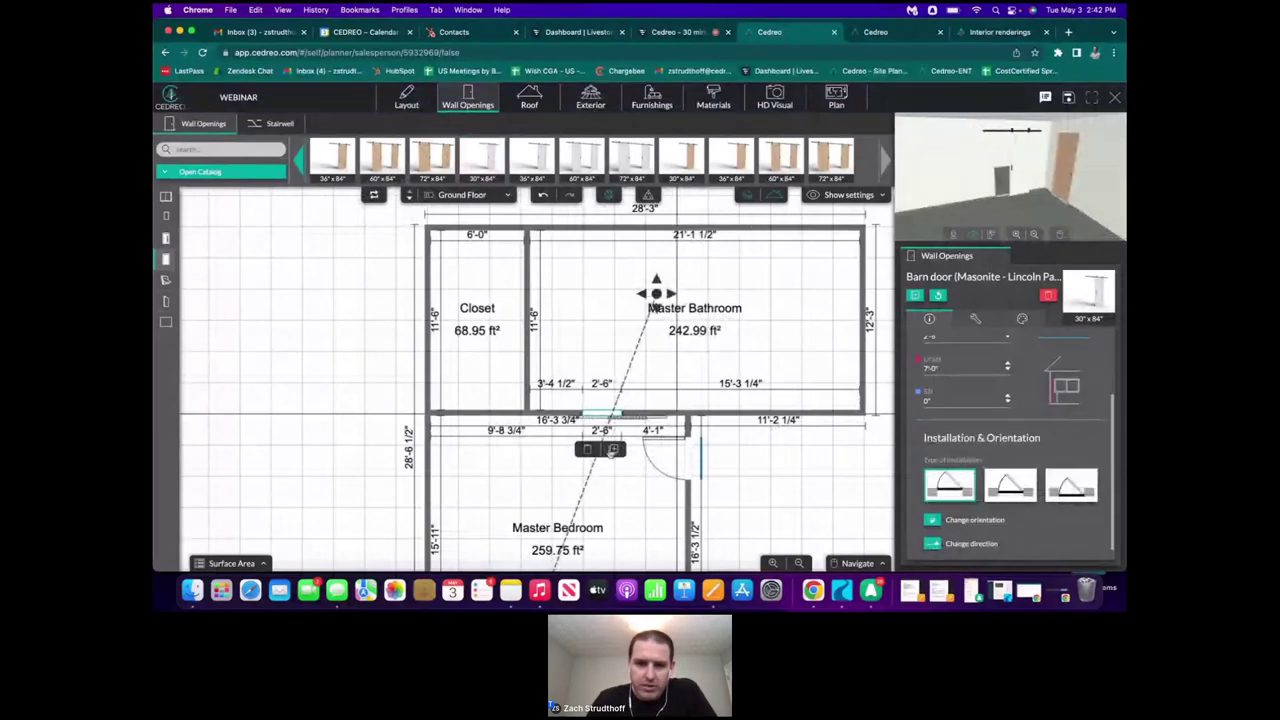
pyautogui.moveTo(605, 414); pyautogui.dragTo(575, 414)
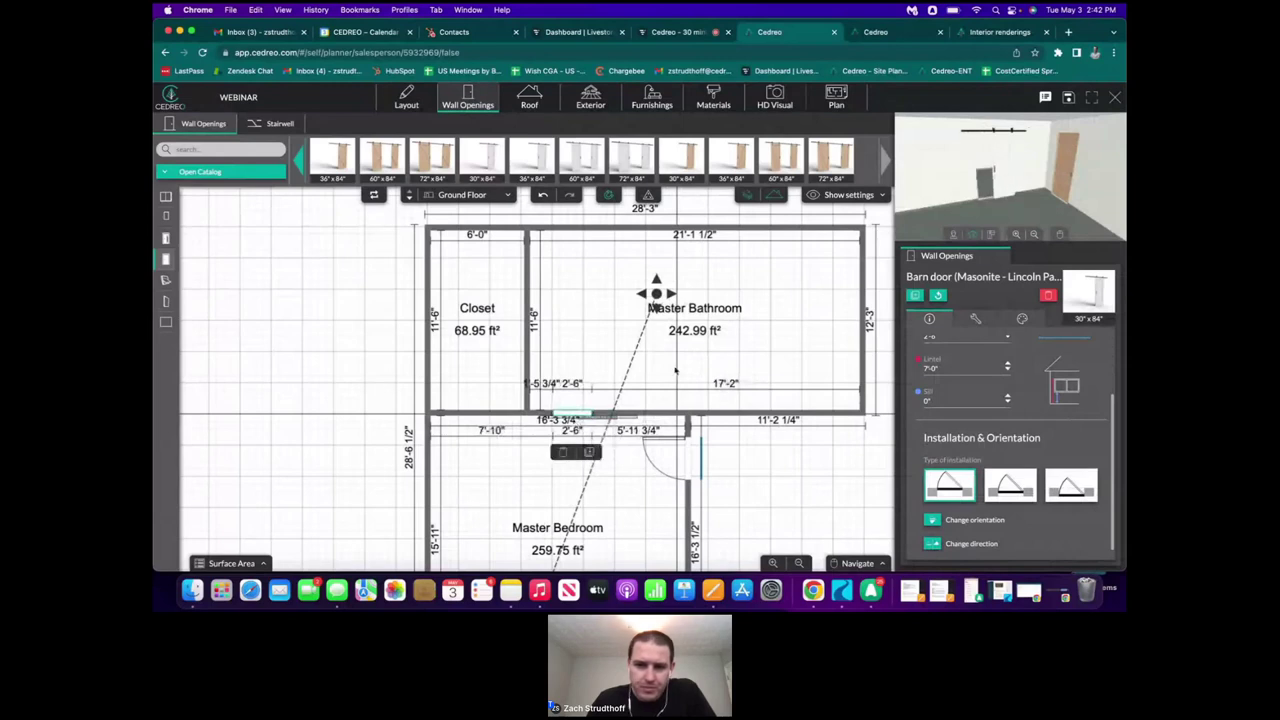
# - Place a rectangular cased opening, 35 1/2" wide, midway along the wall between the Closet and Master Bathroom, about 4'-3 1/4" from each end
pyautogui.click(283, 167)
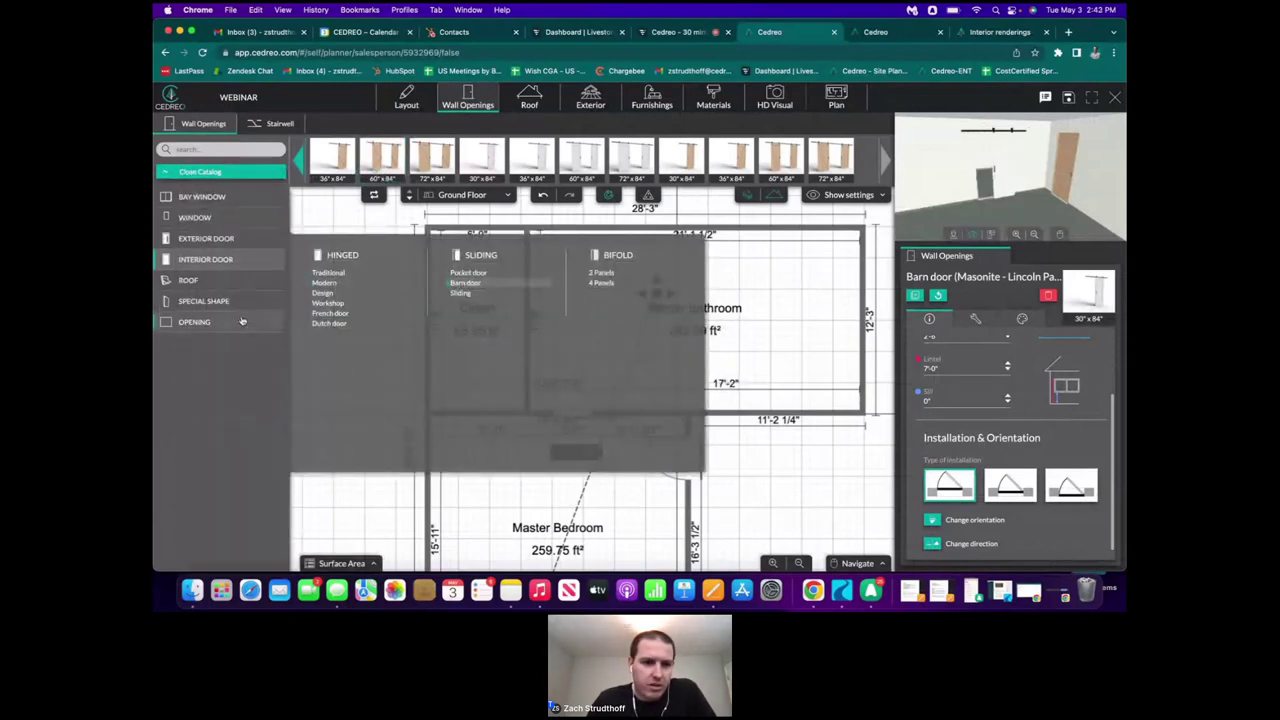
pyautogui.click(200, 321)
pyautogui.click(326, 273)
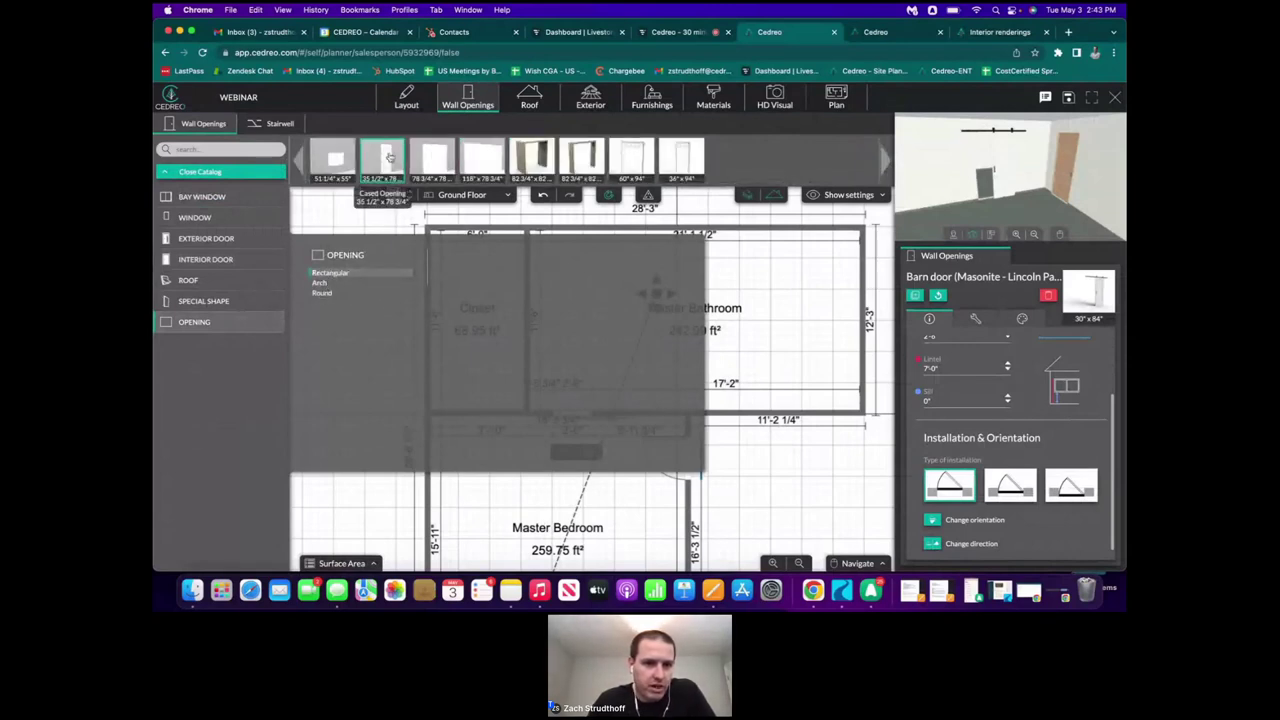
pyautogui.click(386, 155)
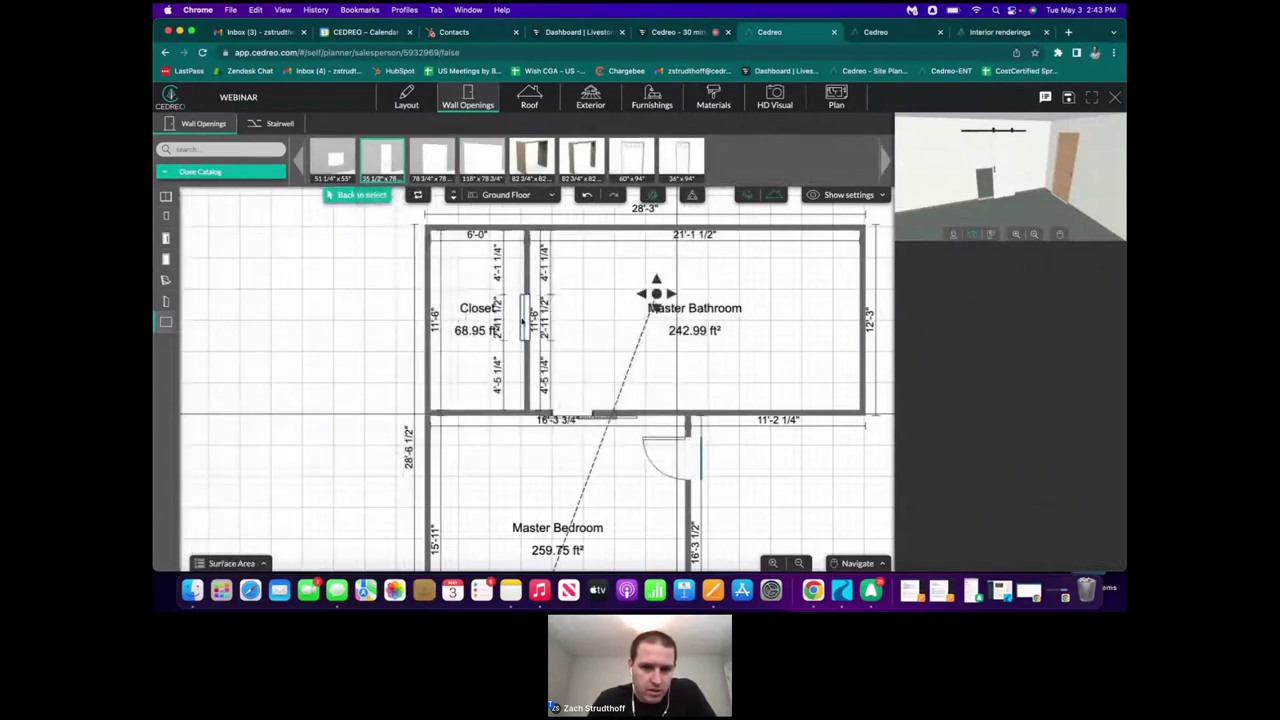
pyautogui.scroll(2, 538, 321)
pyautogui.scroll(1, 535, 312)
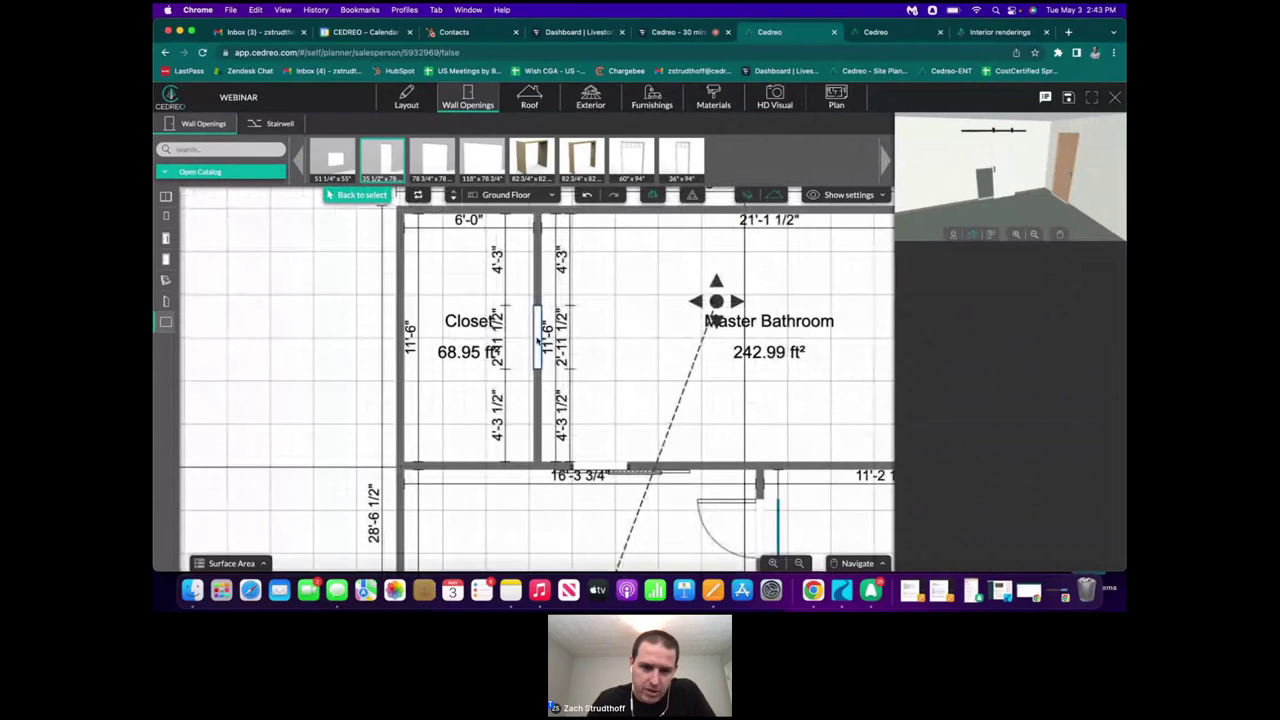
pyautogui.click(540, 342)
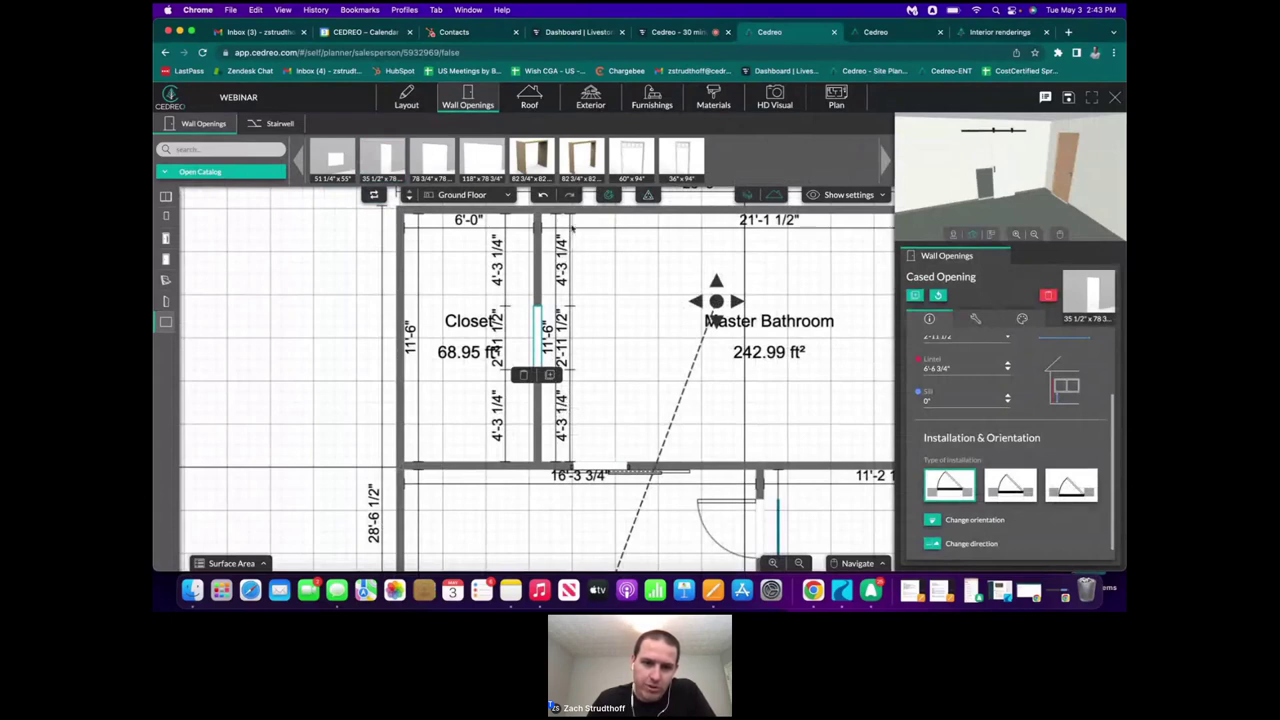
pyautogui.click(666, 341)
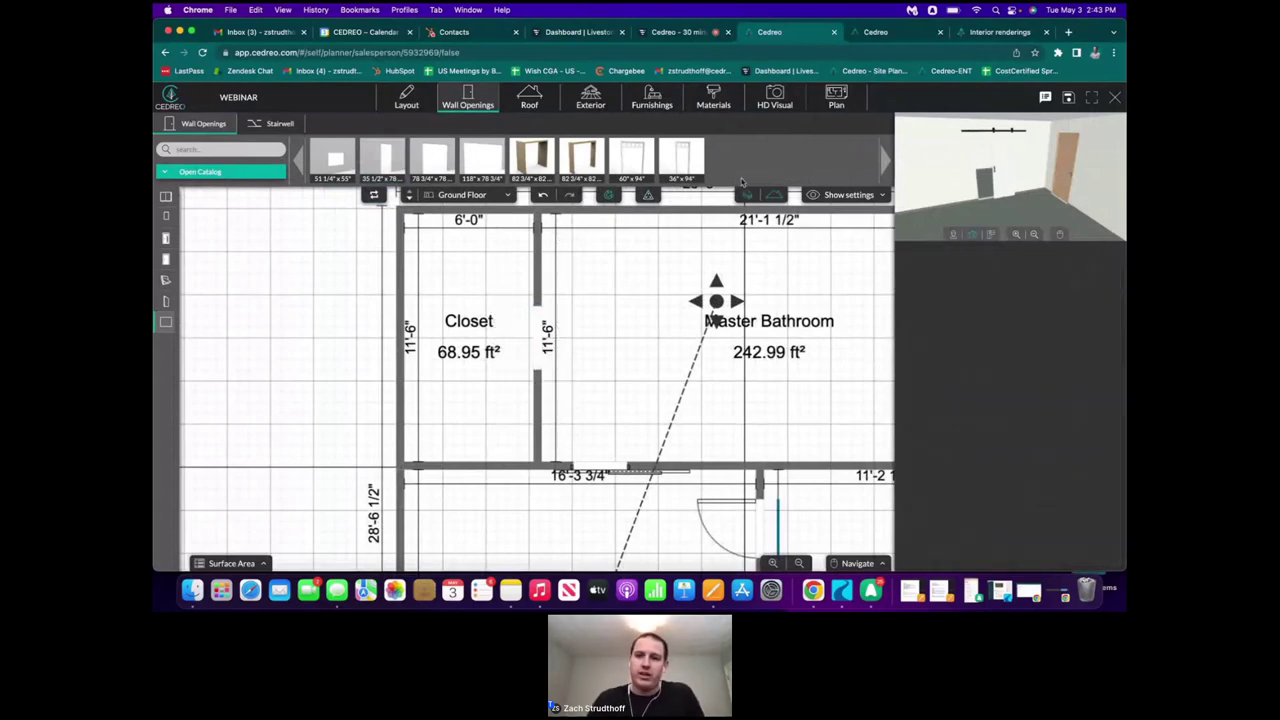
pyautogui.moveTo(1008, 172)
pyautogui.mouseDown()
pyautogui.moveTo(1025, 193)
pyautogui.moveTo(1026, 157)
pyautogui.moveTo(990, 156)
pyautogui.mouseUp()
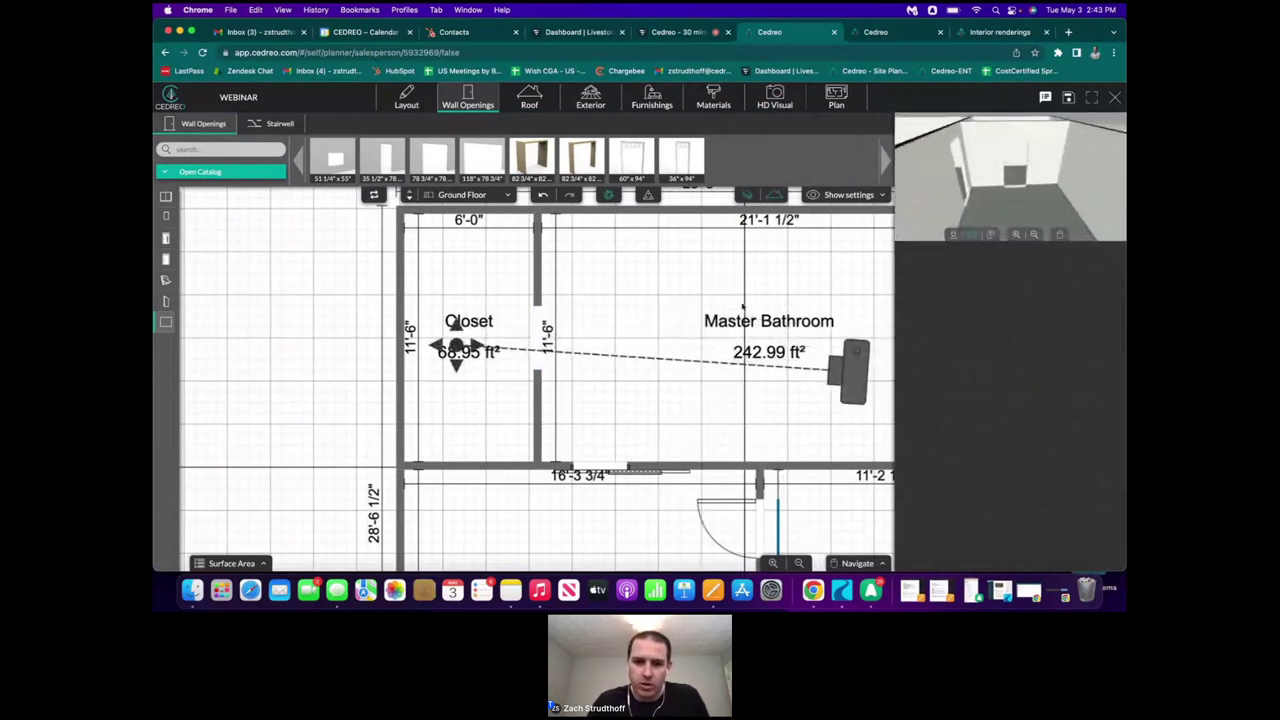
# - Examine the hung windows and sizes offered without a grid and with a colonial grid
pyautogui.scroll(-5, 742, 308)
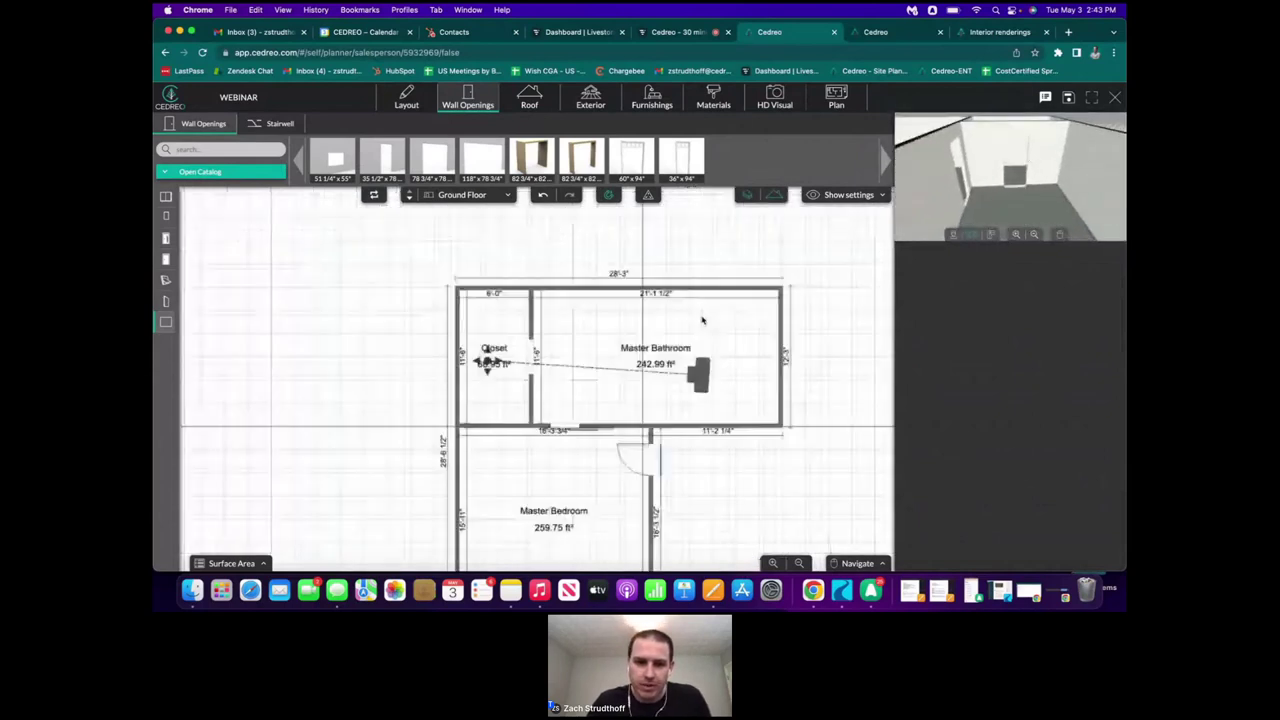
pyautogui.click(277, 177)
pyautogui.moveTo(229, 214)
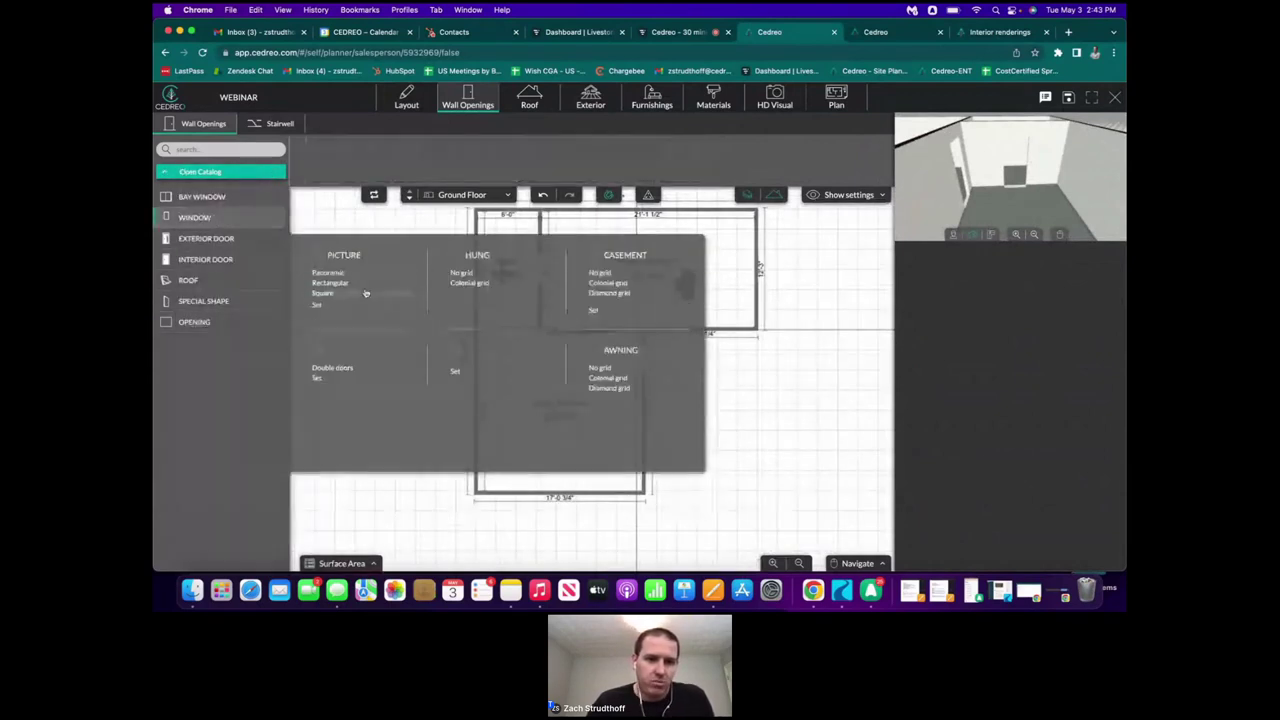
pyautogui.click(466, 274)
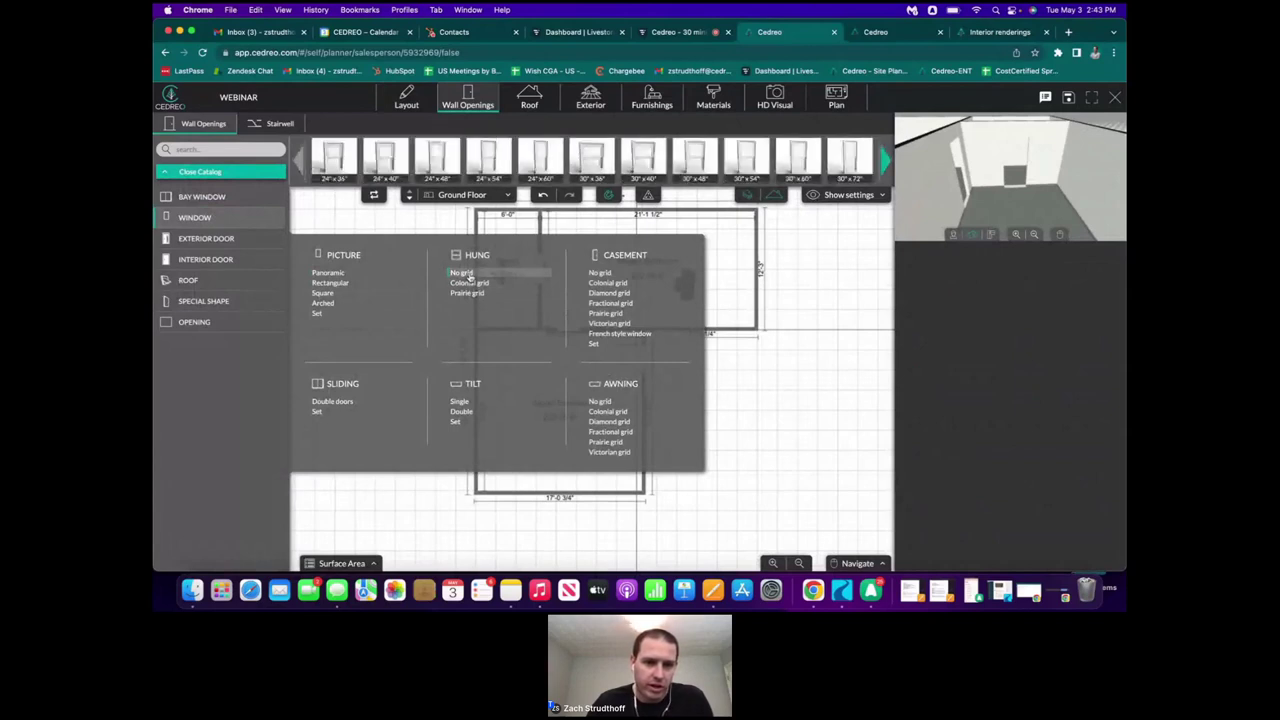
pyautogui.click(884, 163)
pyautogui.click(223, 177)
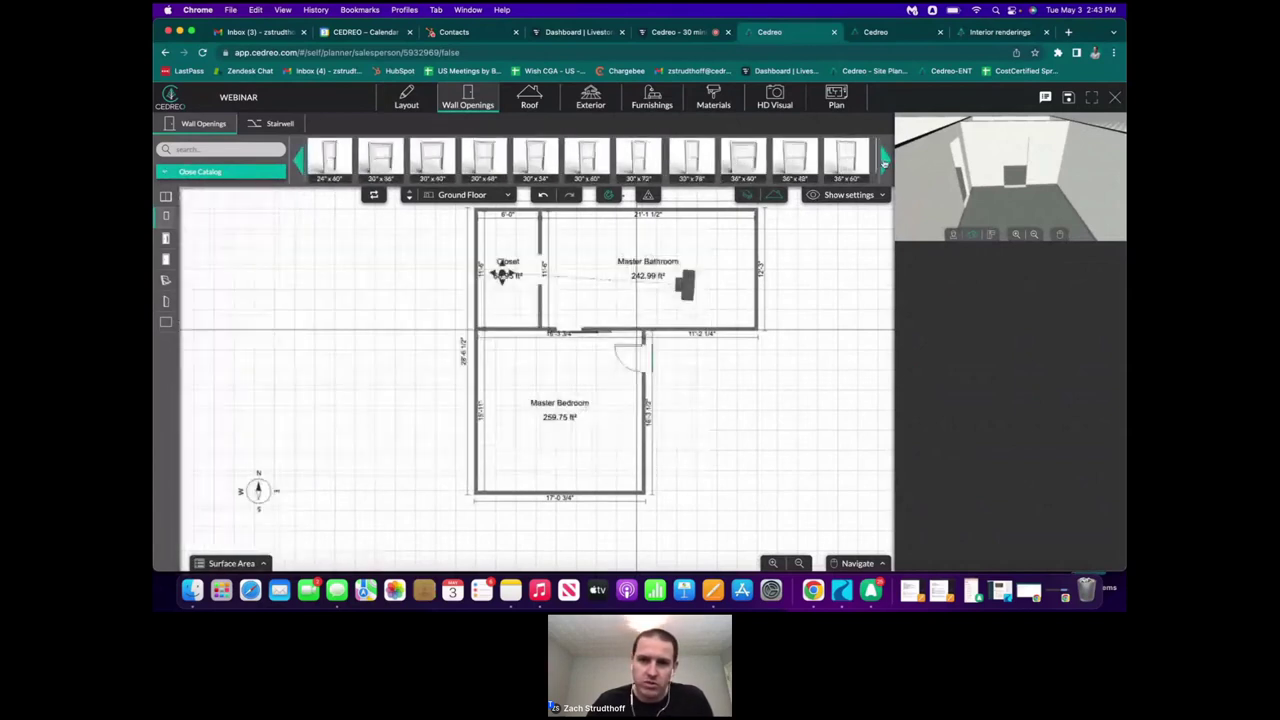
pyautogui.click(222, 173)
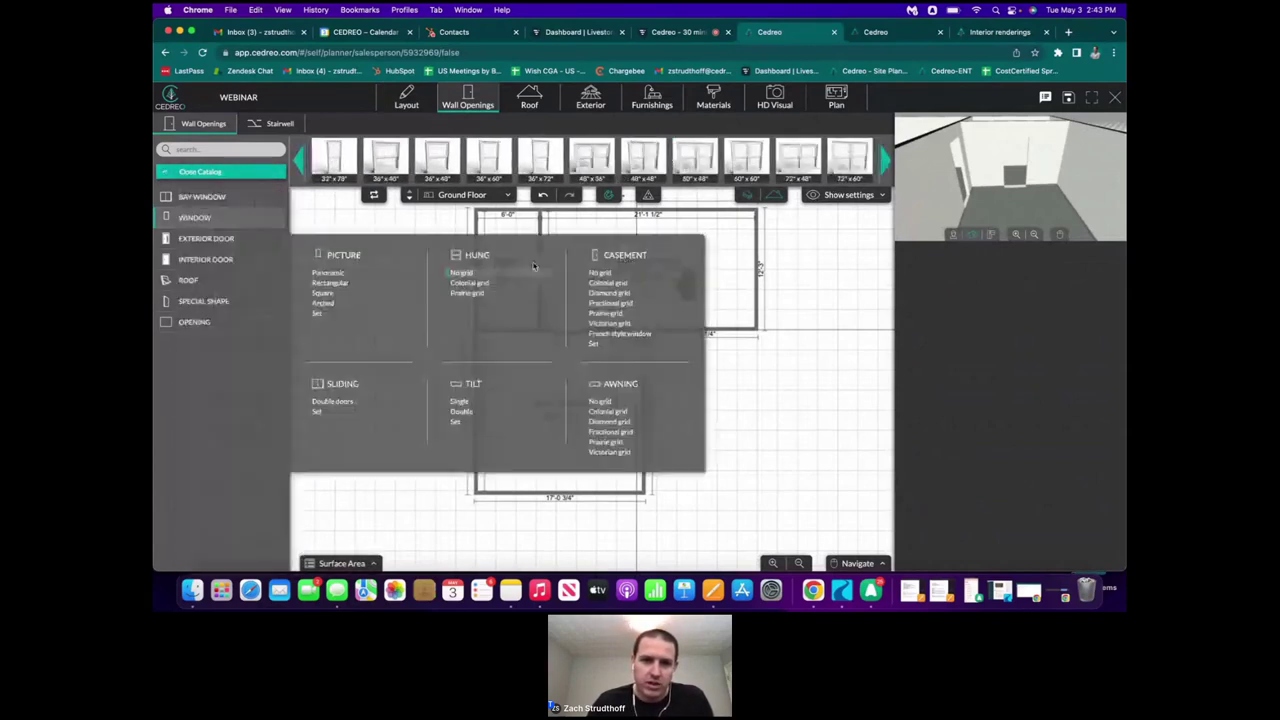
pyautogui.click(494, 284)
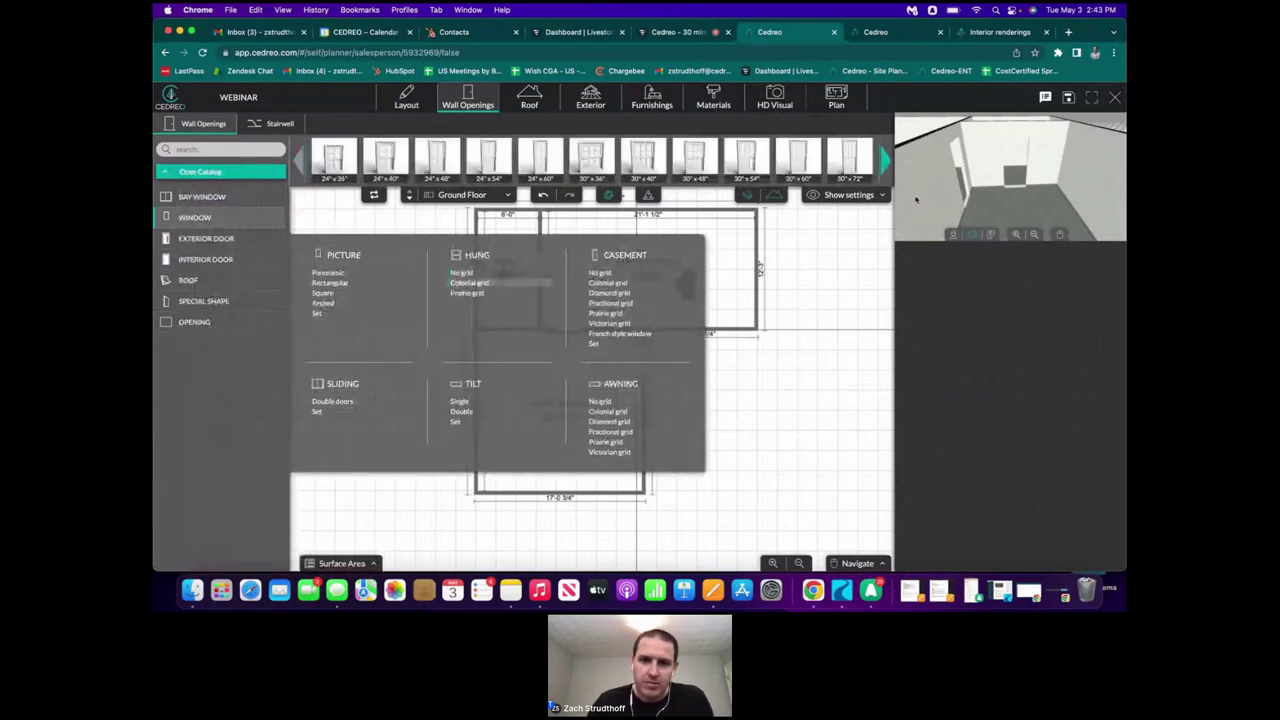
pyautogui.click(884, 160)
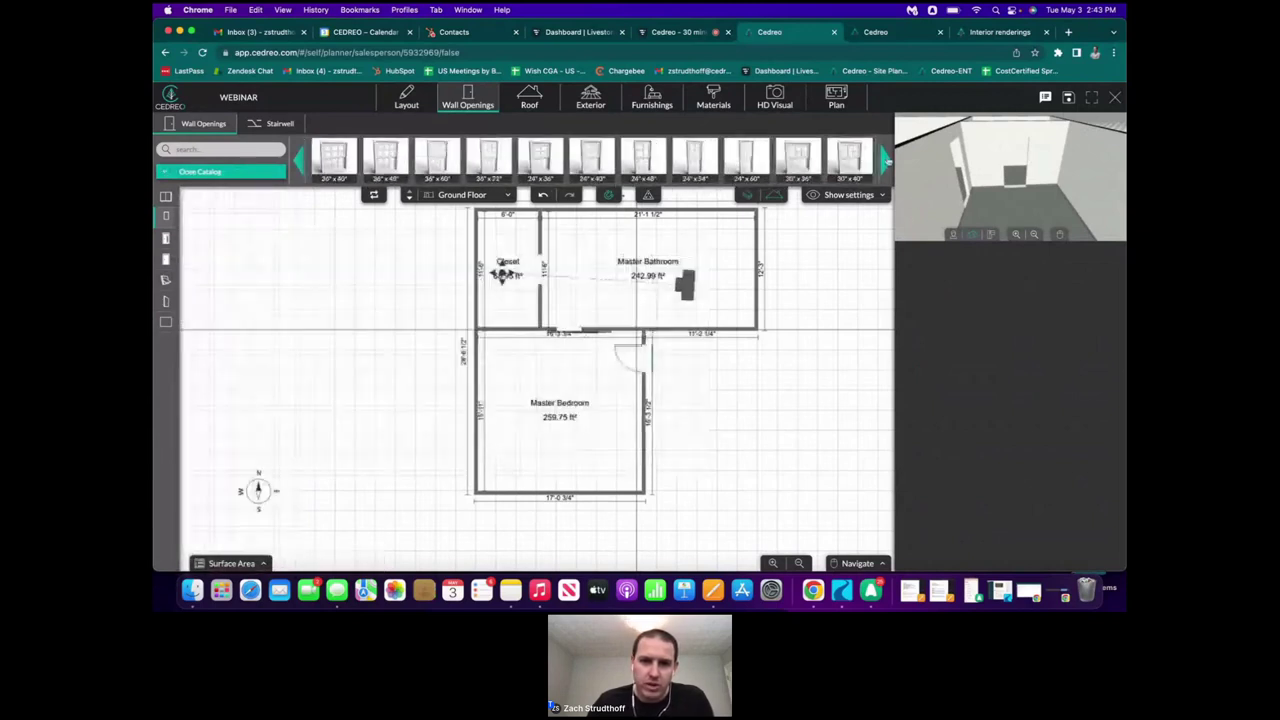
pyautogui.click(887, 160)
pyautogui.click(887, 160)
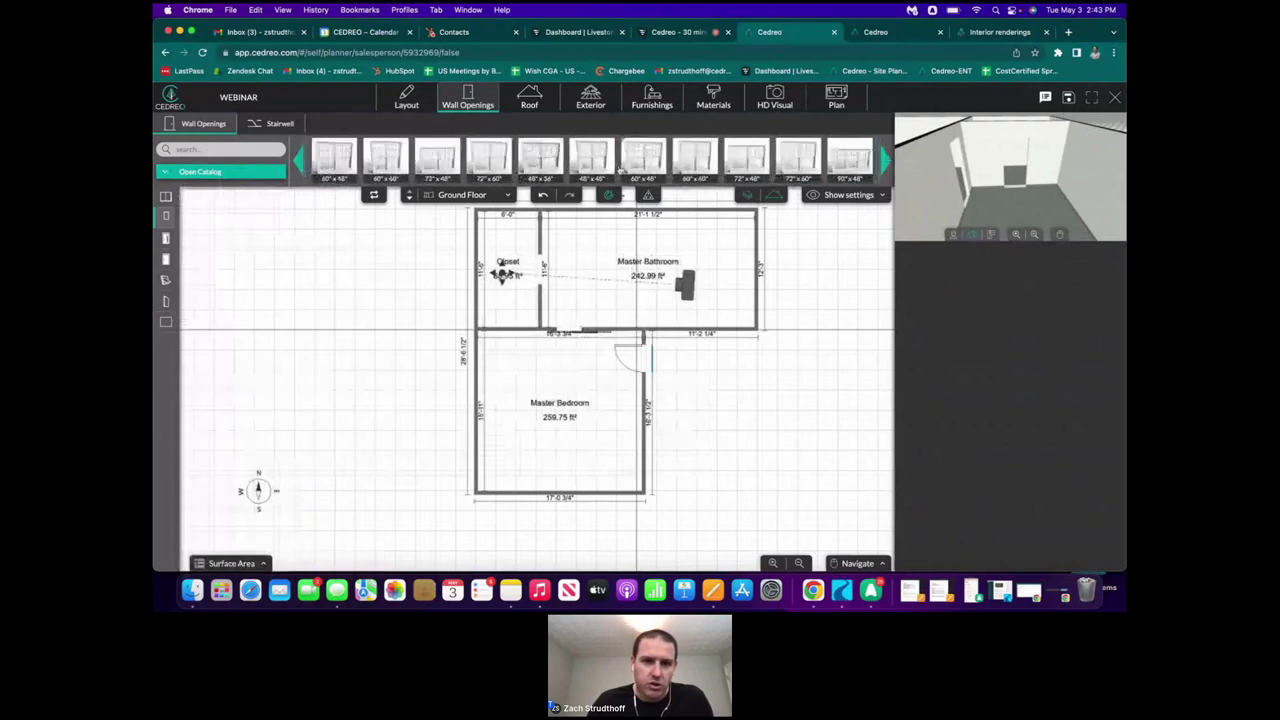
pyautogui.click(248, 171)
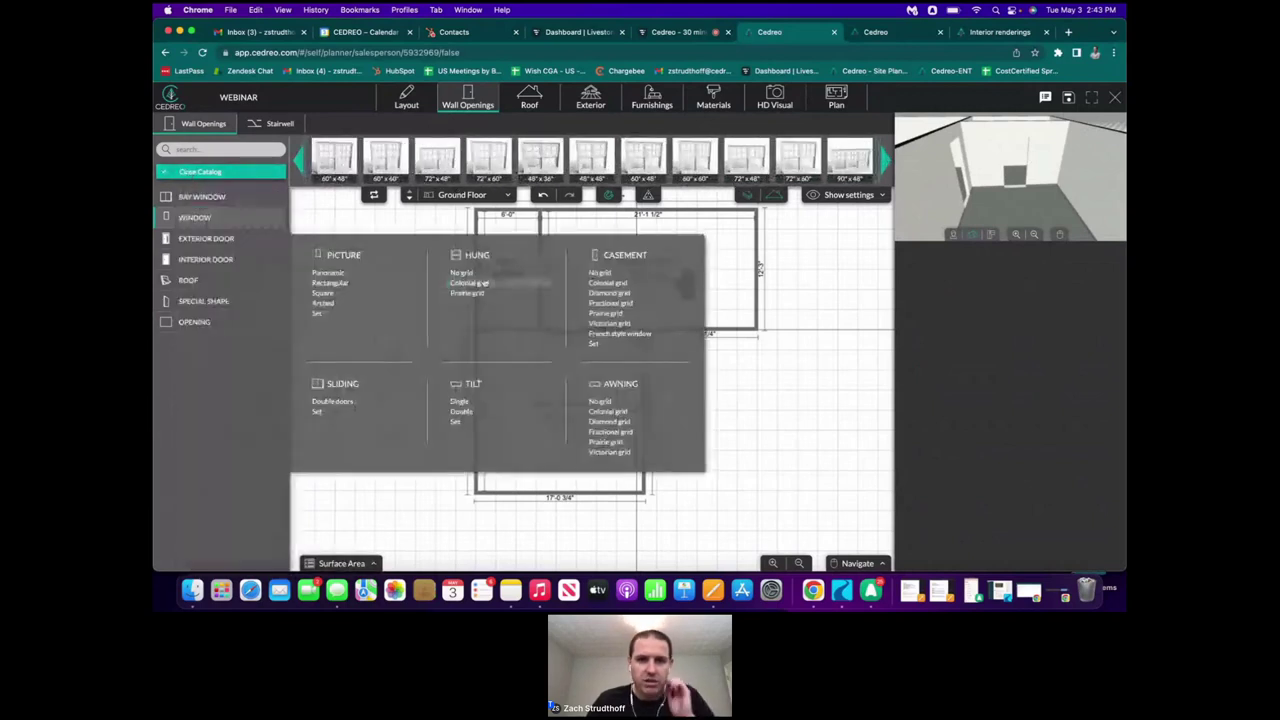
# - Place a 60" x 48" double hung window without grid in the Master Bedroom's west wall, about 5'-5 1/4" from the room's north wall
pyautogui.click(479, 278)
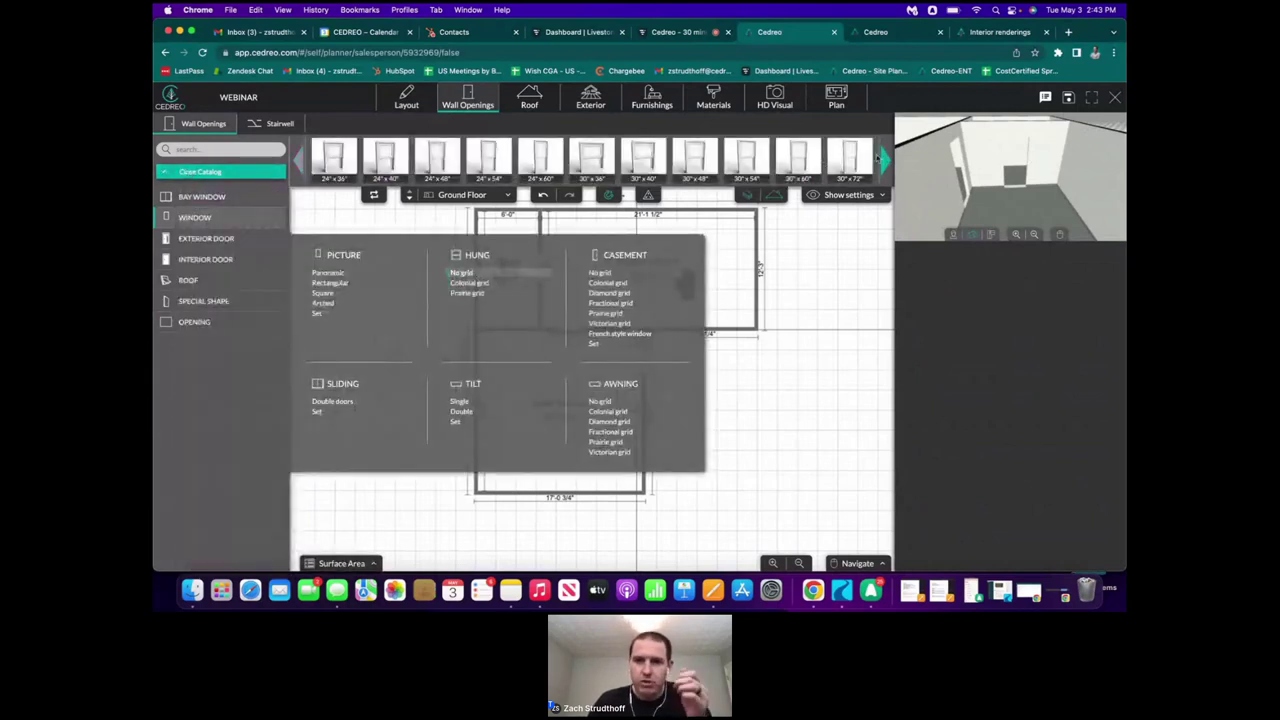
pyautogui.click(880, 160)
pyautogui.click(695, 158)
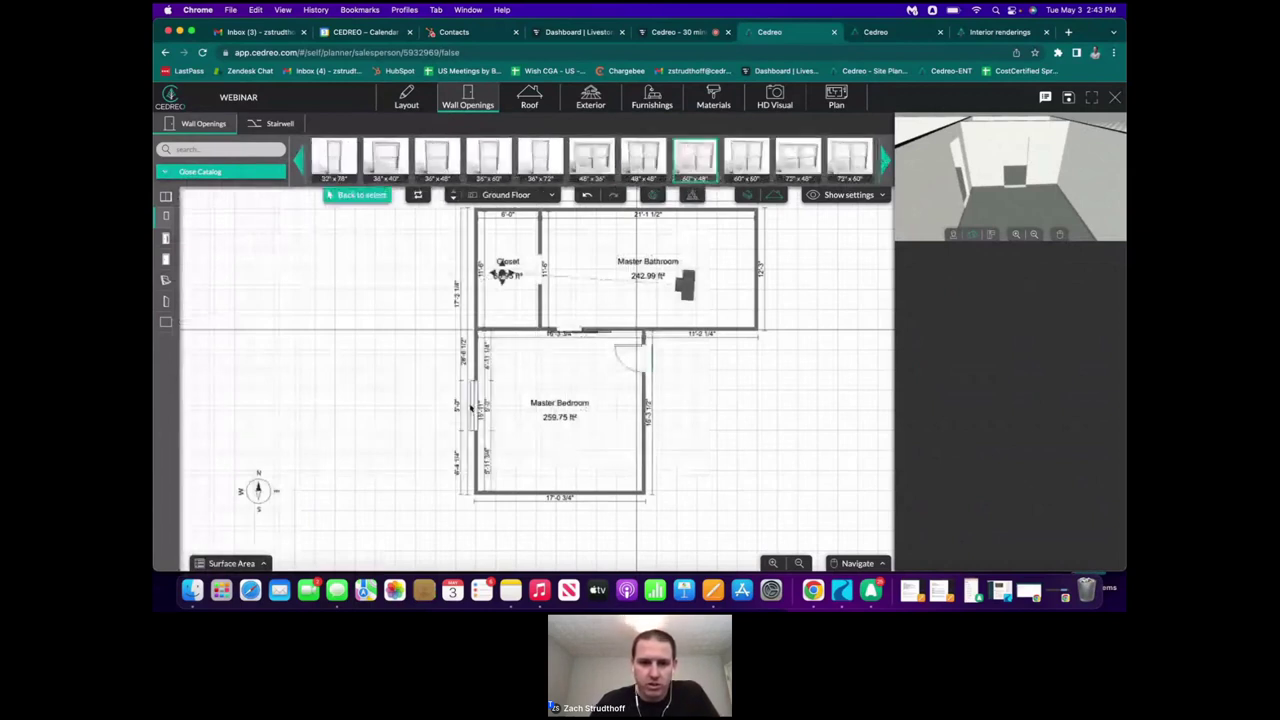
pyautogui.scroll(3, 483, 395)
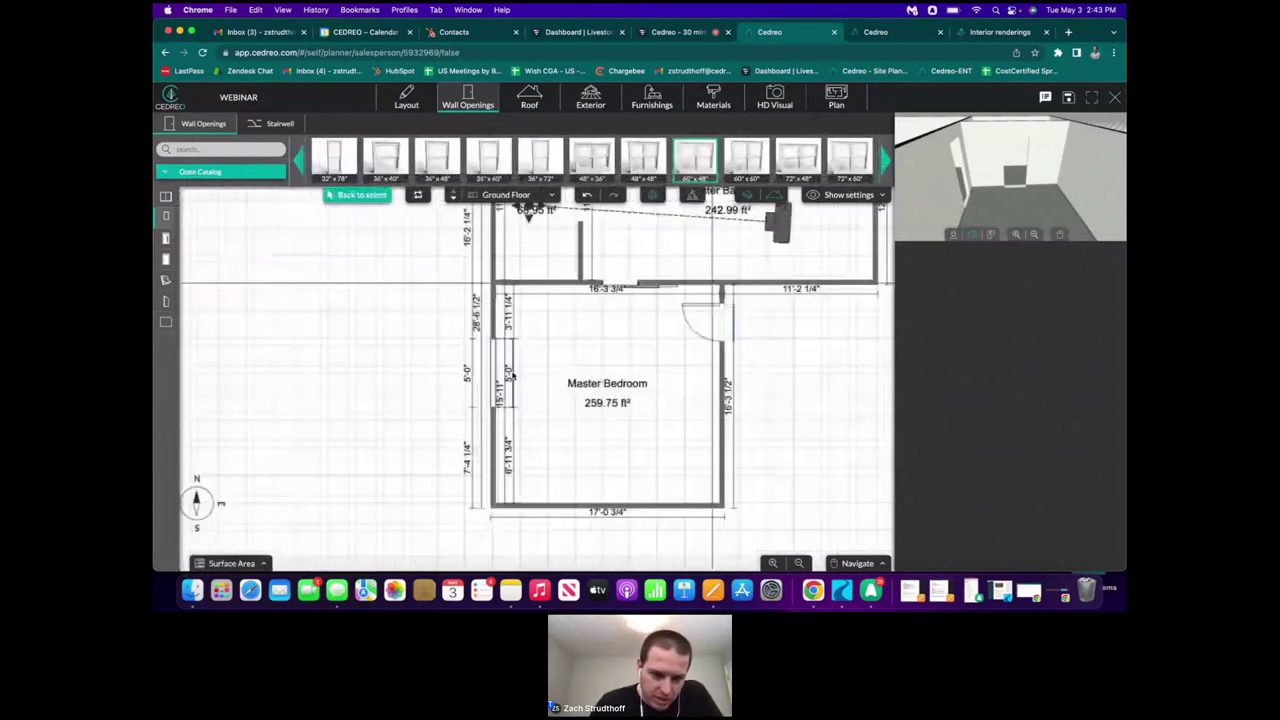
pyautogui.scroll(1, 512, 377)
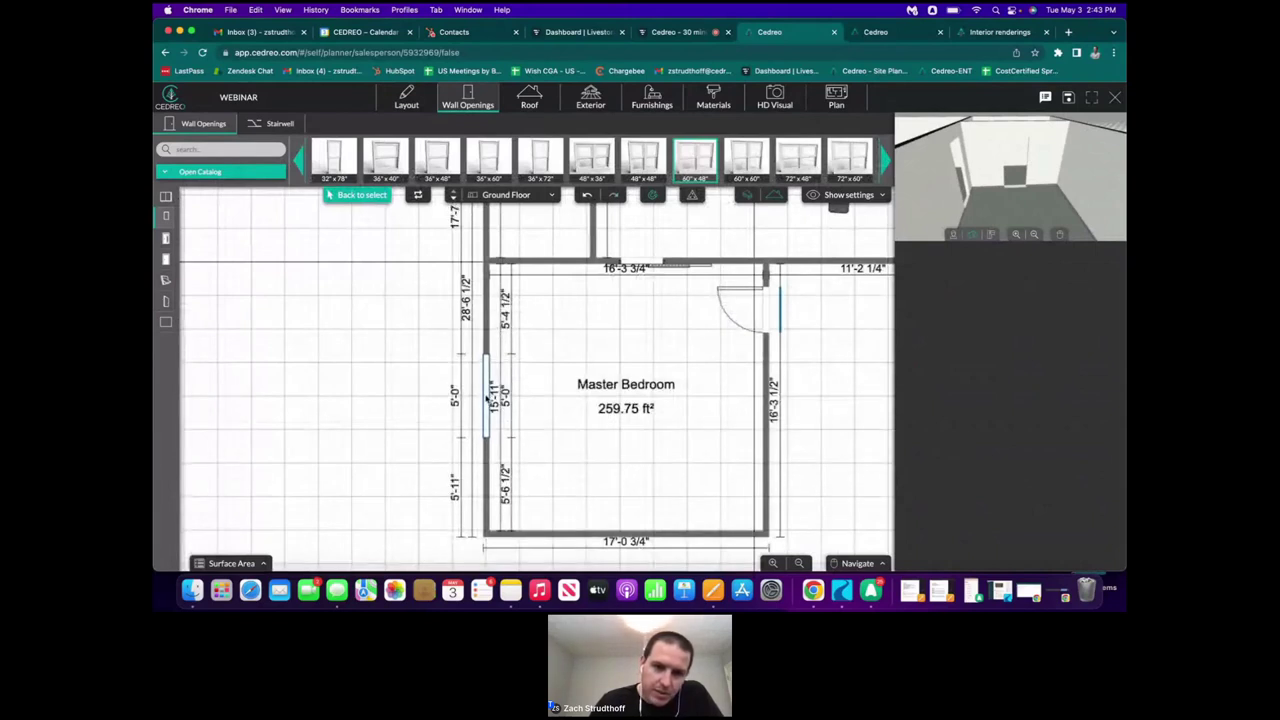
pyautogui.moveTo(487, 400); pyautogui.dragTo(488, 401)
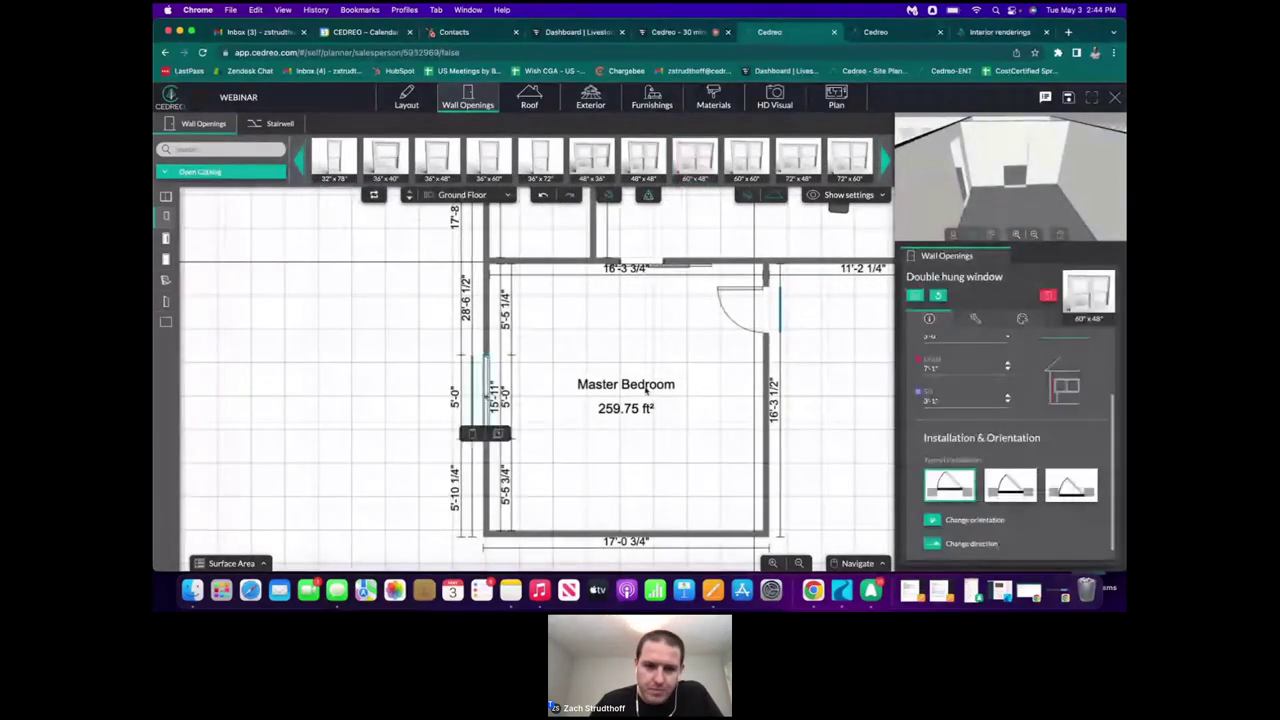
# - Duplicate the double hung window into the Master Bathroom's north wall, about 7'-1" from the building's outer corner on the Closet side
pyautogui.click(505, 436)
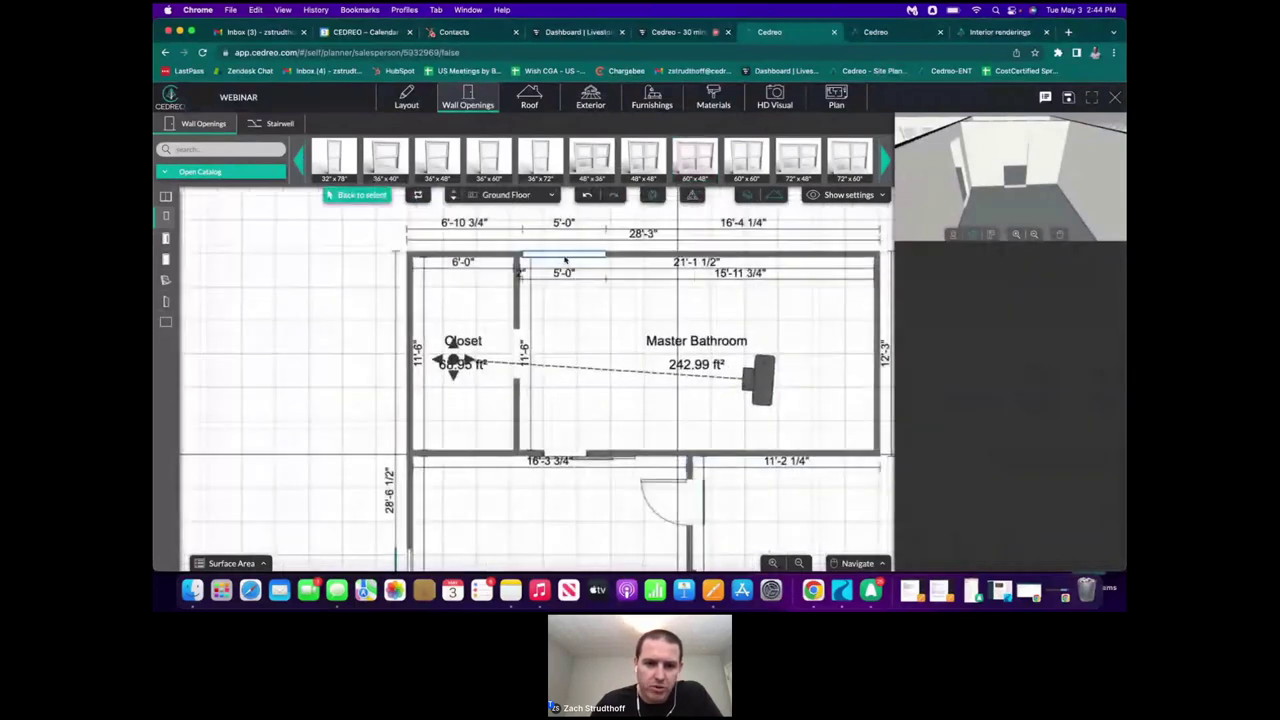
pyautogui.click(568, 260)
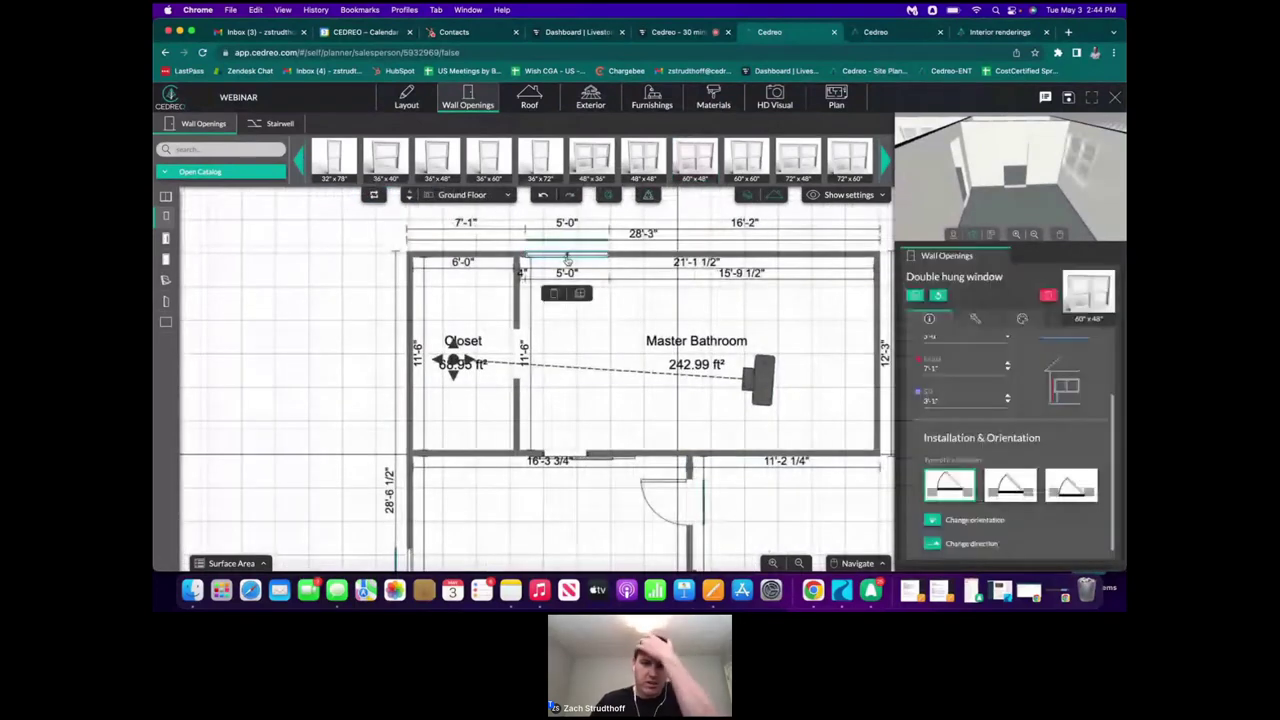
pyautogui.moveTo(989, 160)
pyautogui.mouseDown()
pyautogui.moveTo(1038, 167)
pyautogui.moveTo(1030, 160)
pyautogui.mouseUp()
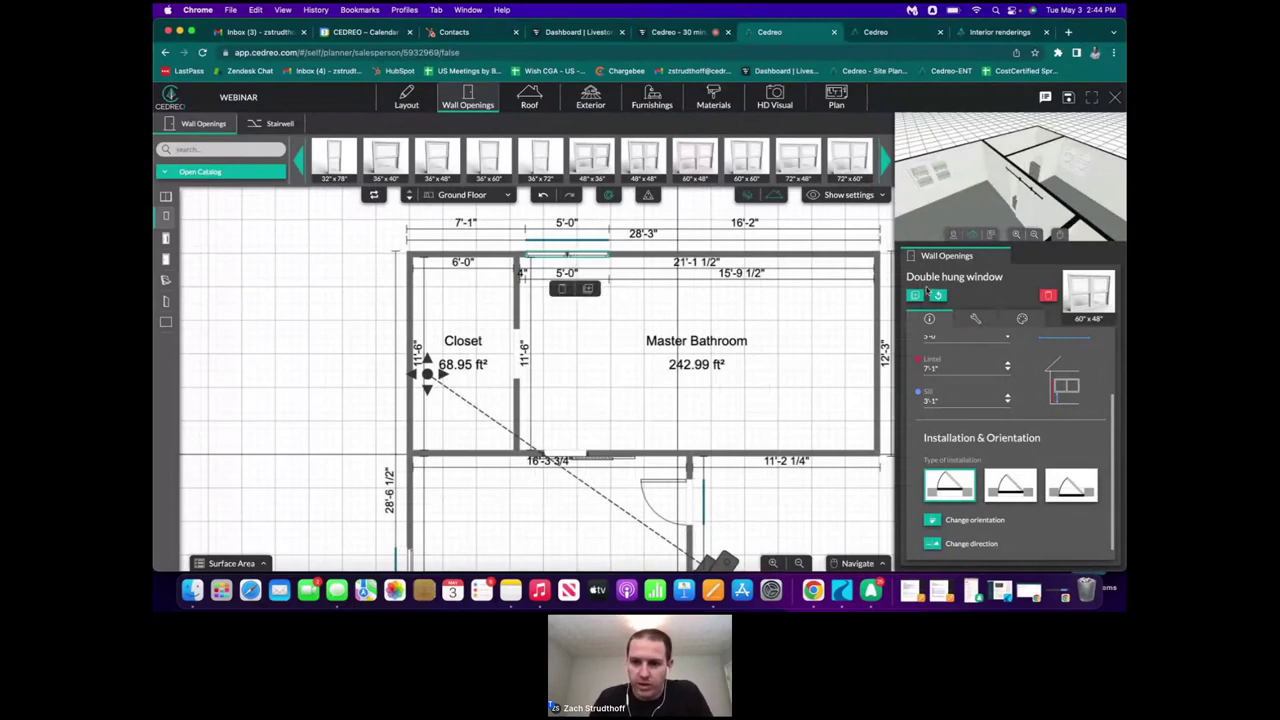
# - Set the double hung window's interior frame to RAL 9005 Black Sandblasted and apply the material to all openings in the house
pyautogui.scroll(3, 1025, 388)
pyautogui.scroll(1, 1025, 388)
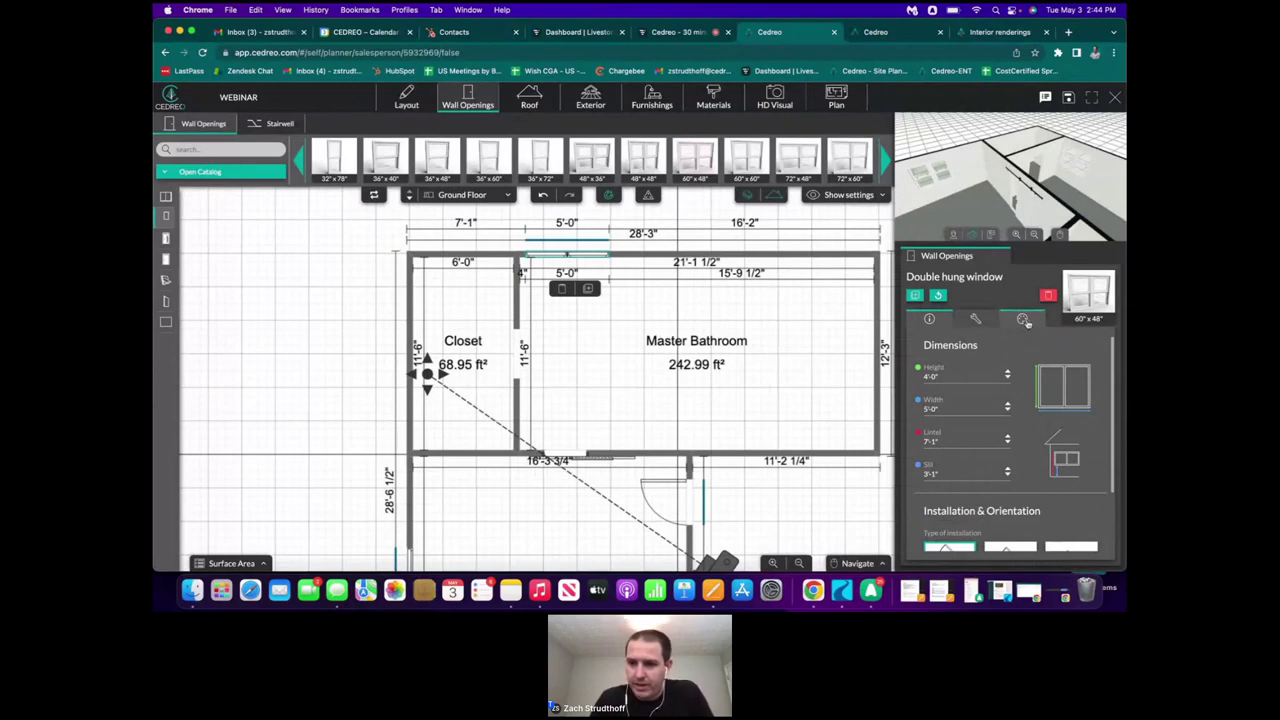
pyautogui.click(1022, 319)
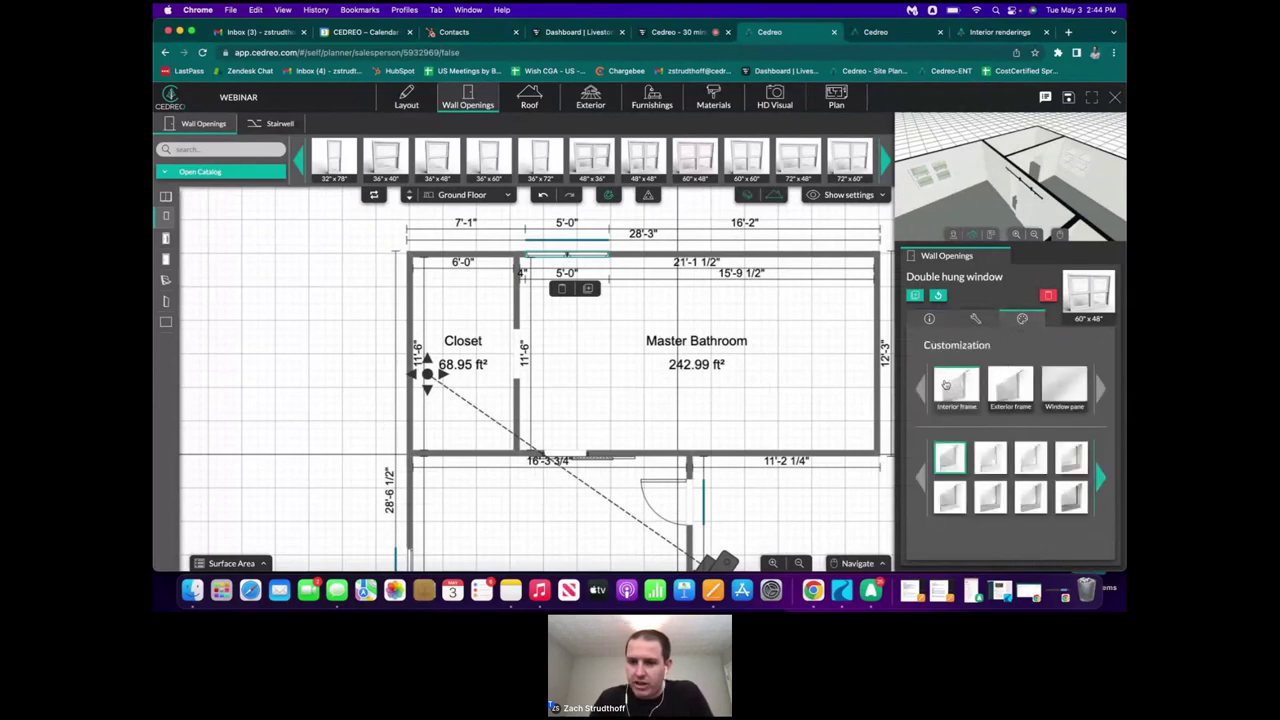
pyautogui.click(1100, 478)
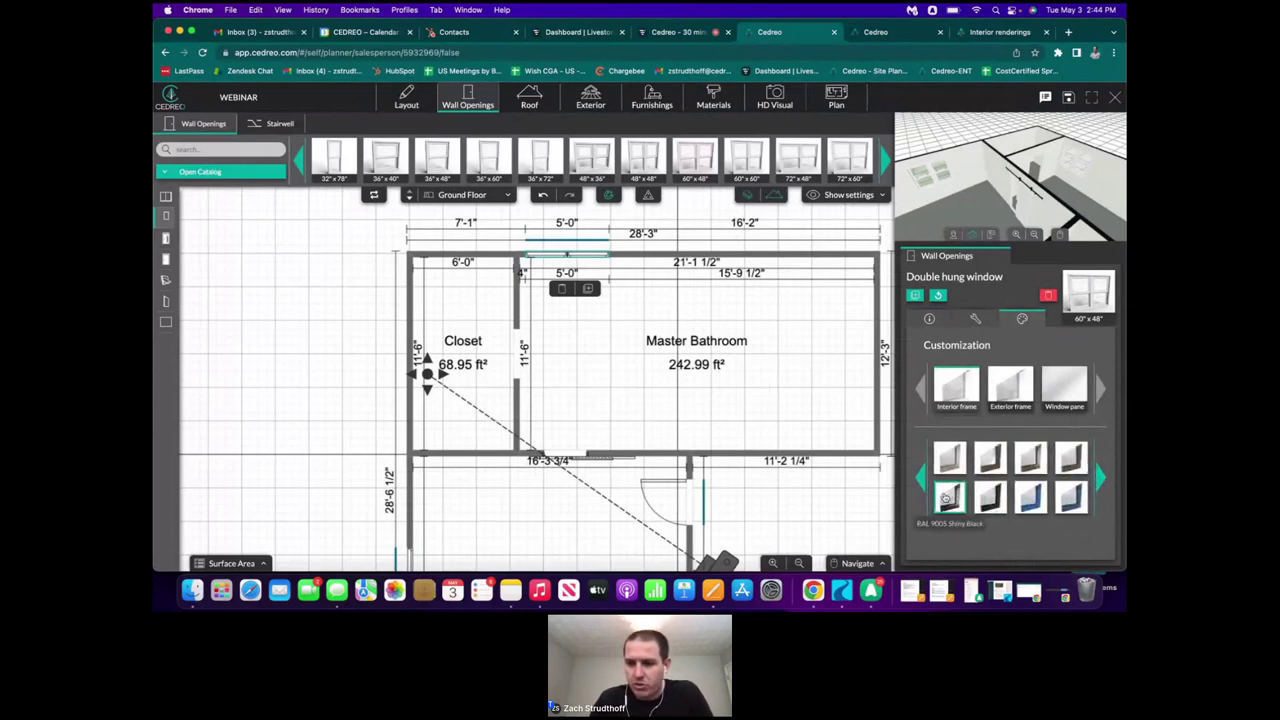
pyautogui.click(992, 497)
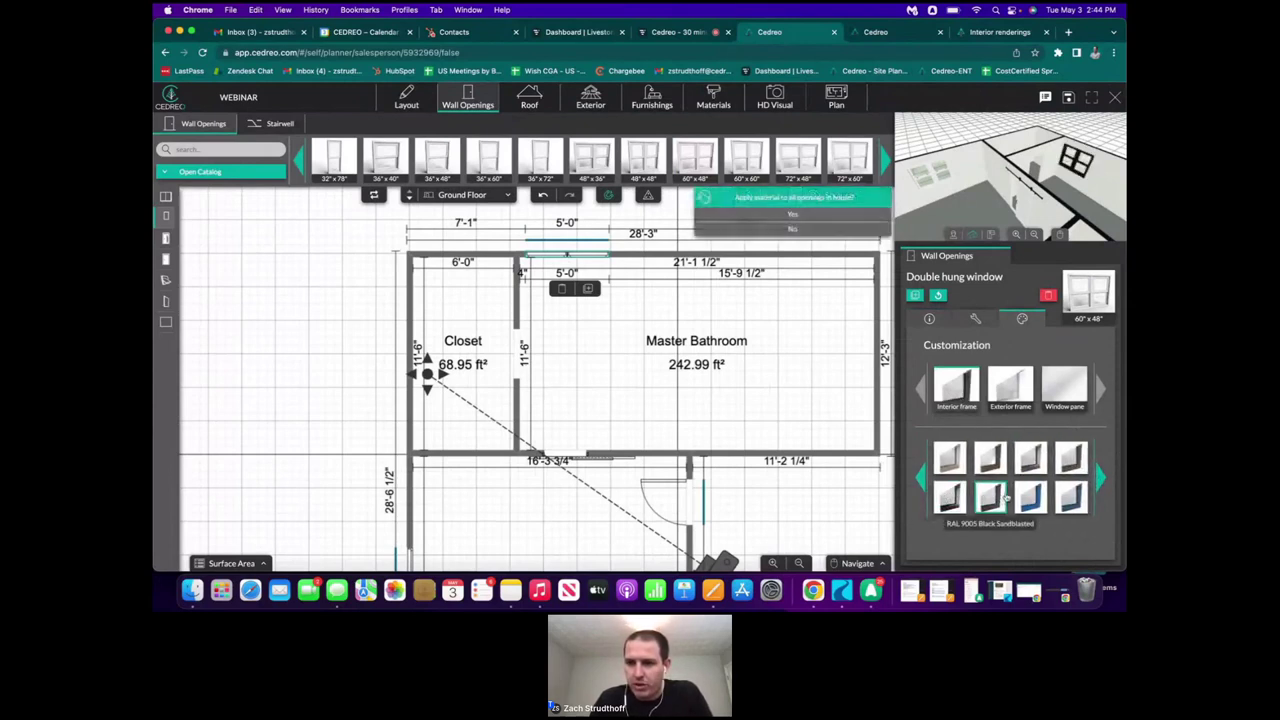
pyautogui.click(792, 217)
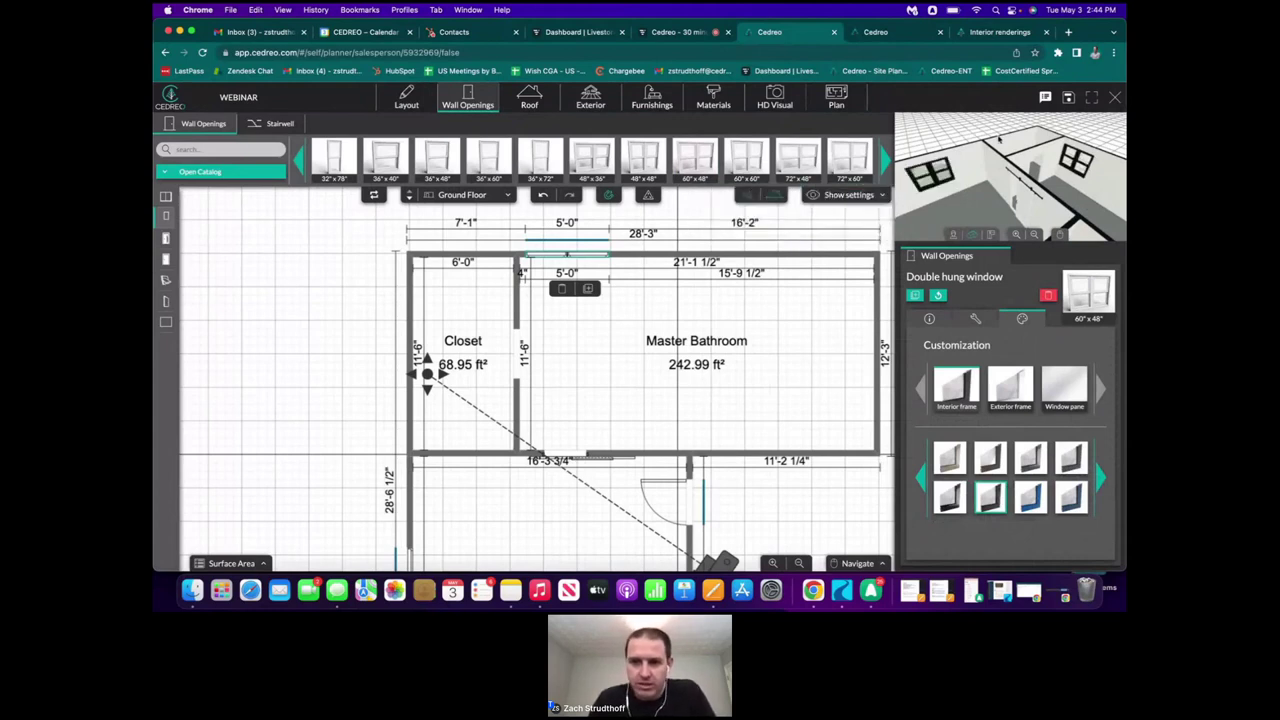
pyautogui.moveTo(999, 140); pyautogui.dragTo(1077, 152)
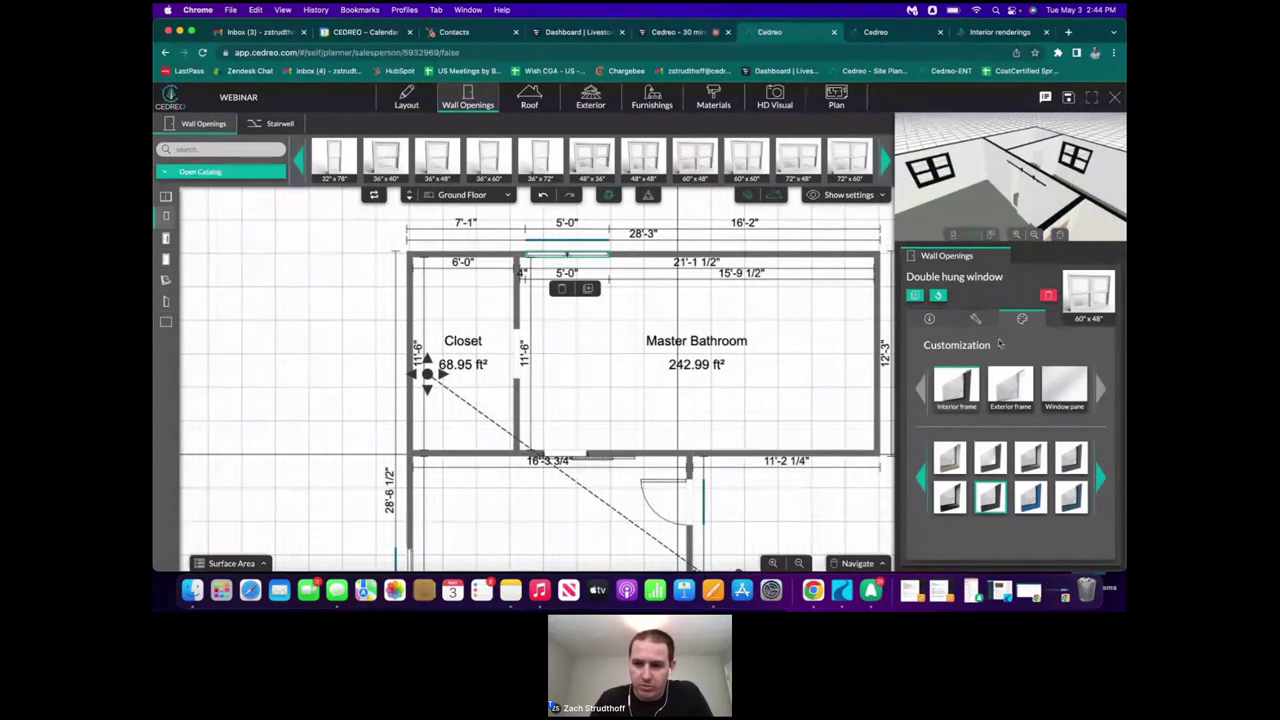
# - Set the window's interior frame back to the first white finish and apply it to all openings in the house
pyautogui.click(921, 482)
pyautogui.click(921, 482)
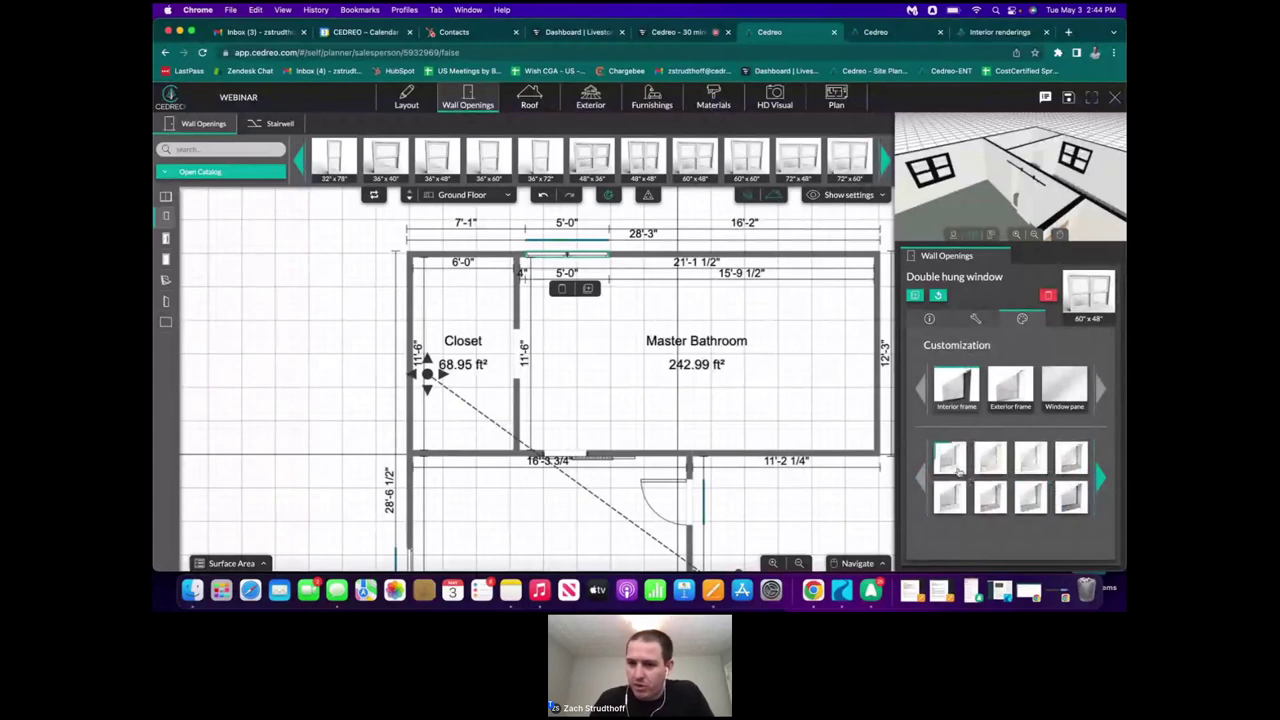
pyautogui.click(958, 470)
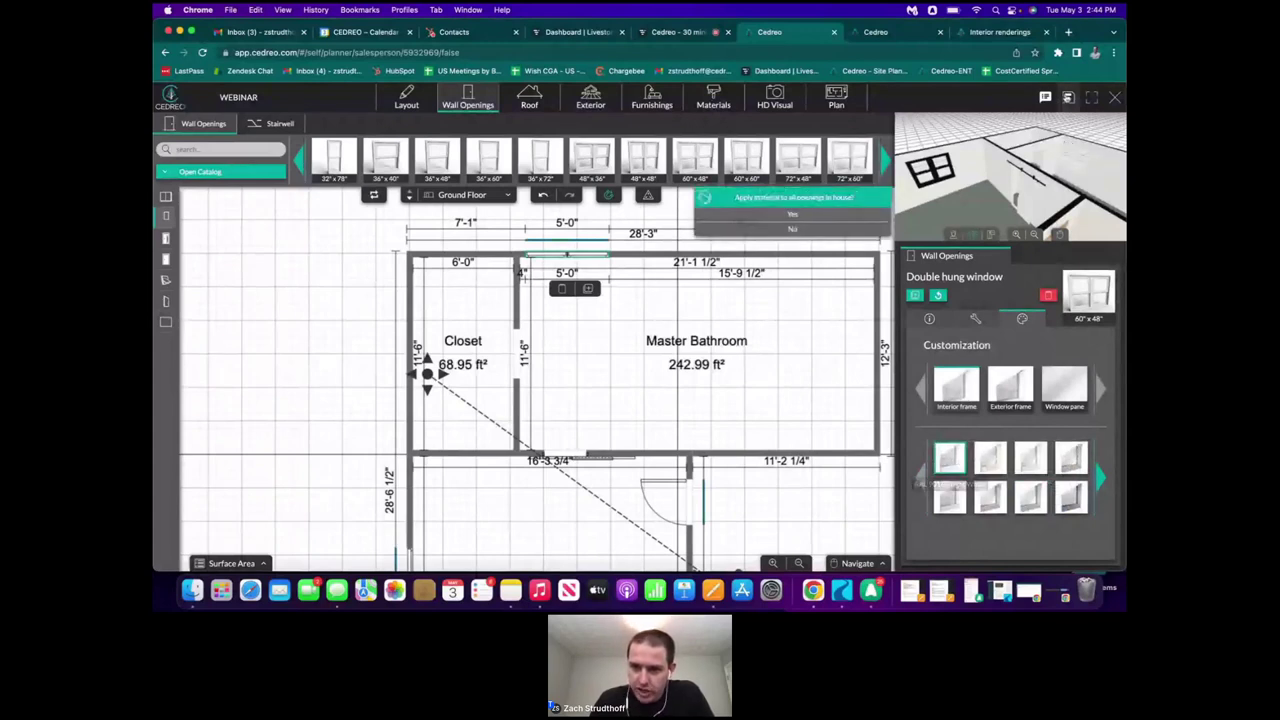
pyautogui.click(845, 226)
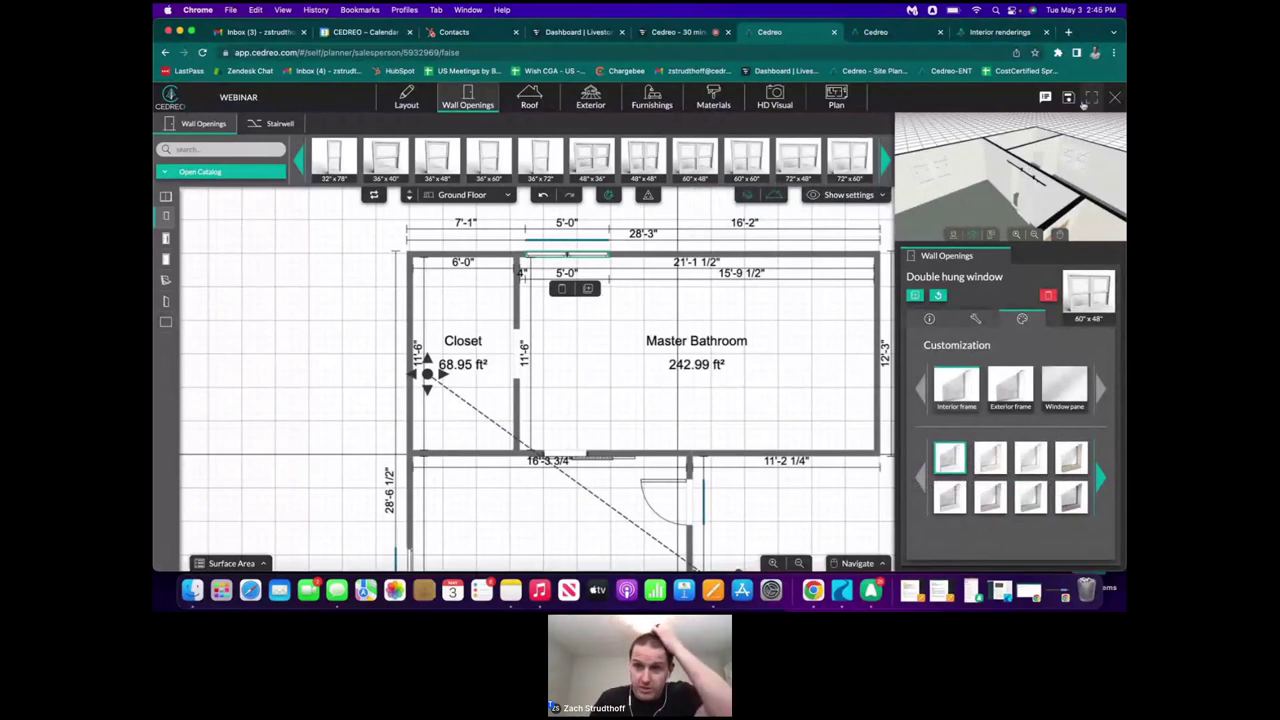
# - Save the project and open the roof design tools
pyautogui.click(1065, 98)
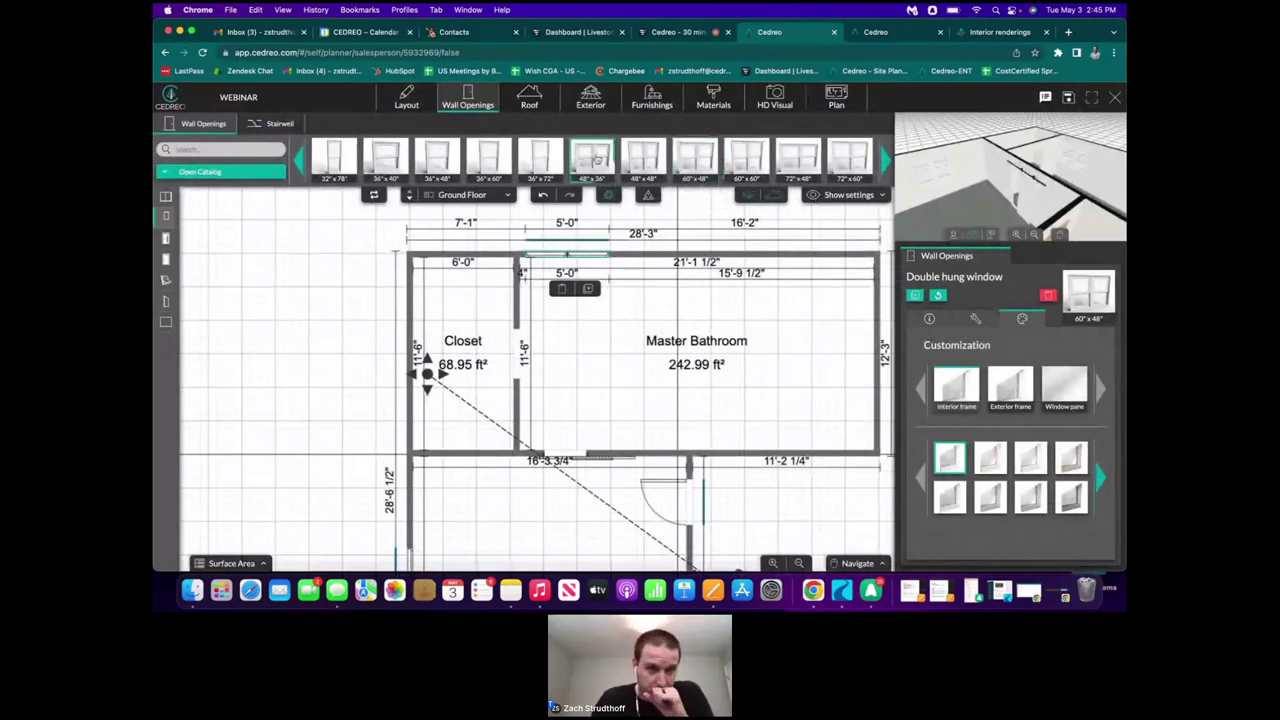
pyautogui.click(523, 101)
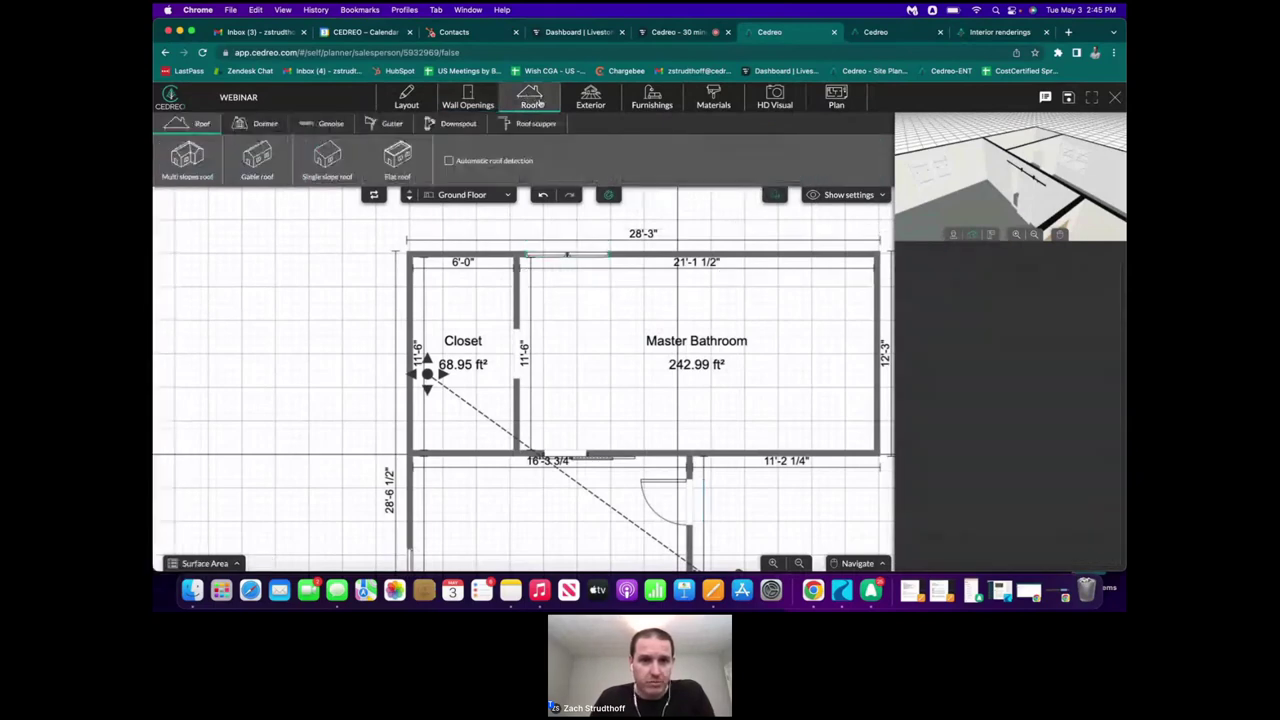
pyautogui.scroll(-6, 760, 265)
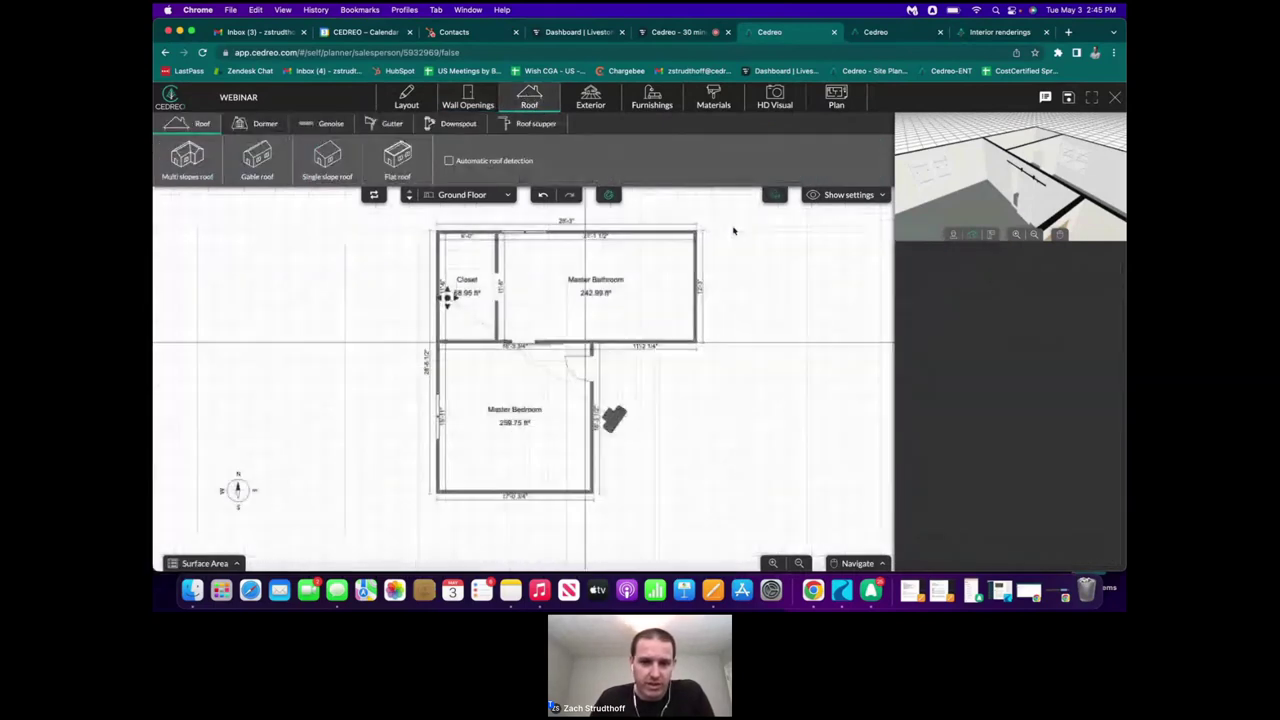
pyautogui.scroll(2, 718, 247)
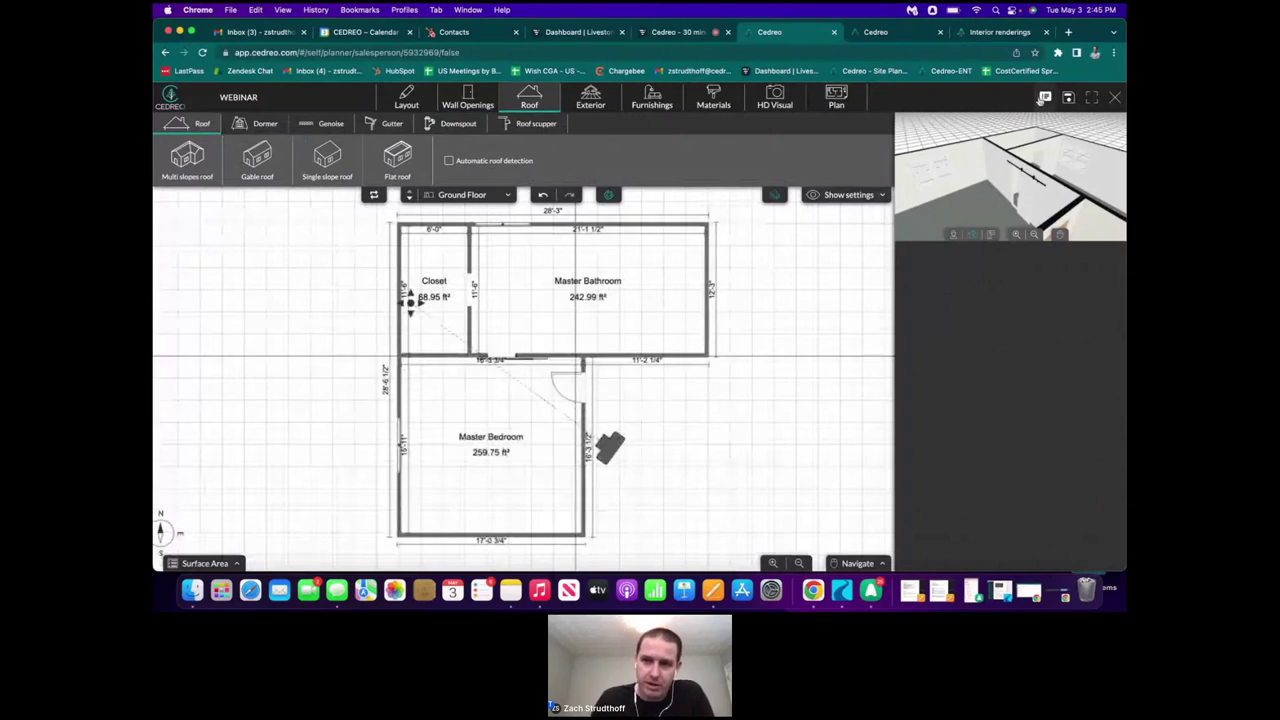
pyautogui.scroll(-1, 670, 310)
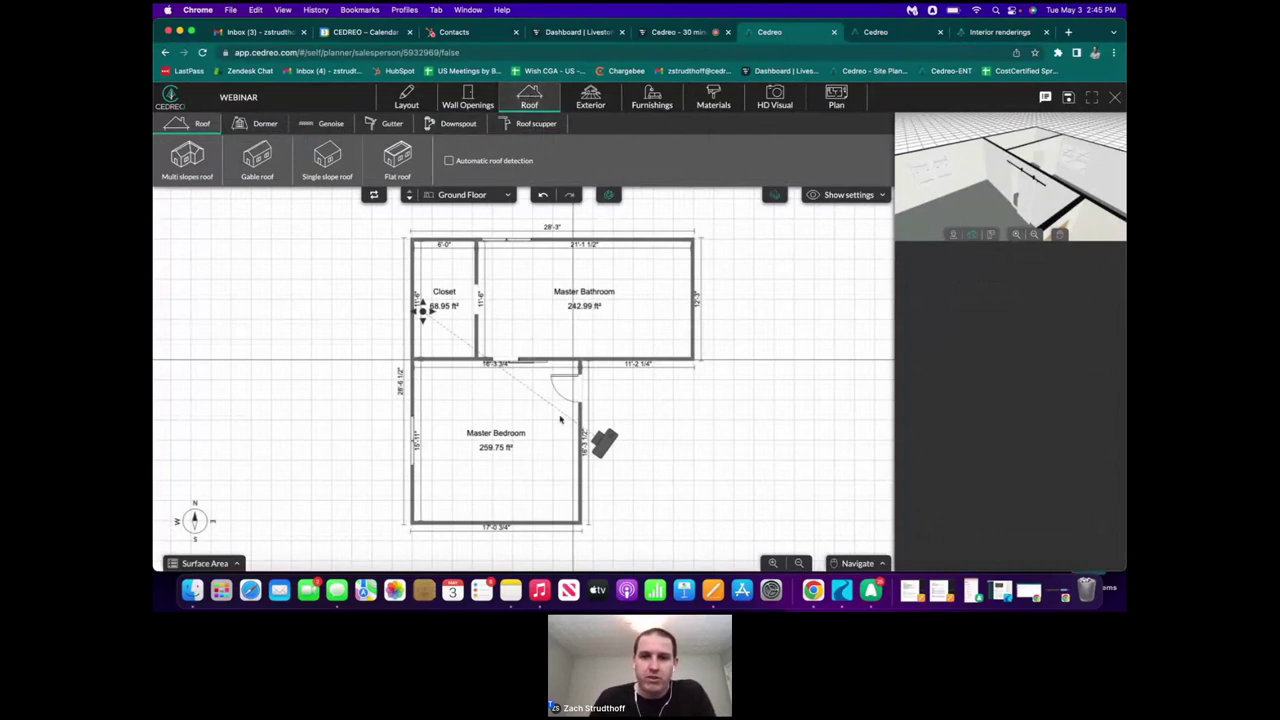
# - Open the furnishings catalog with the main view in 3D and examine the Master Bedroom and the whole building from inside and outside
pyautogui.moveTo(926, 176)
pyautogui.mouseDown()
pyautogui.moveTo(968, 133)
pyautogui.moveTo(1027, 135)
pyautogui.mouseUp()
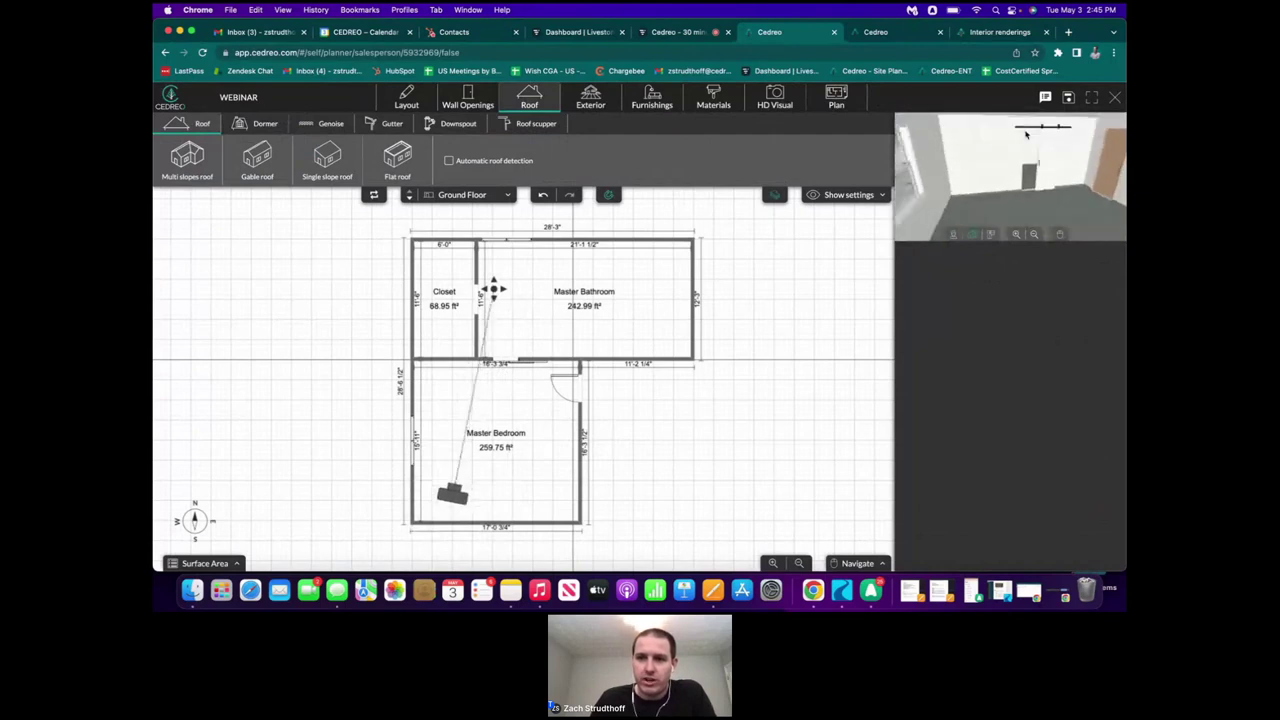
pyautogui.click(640, 99)
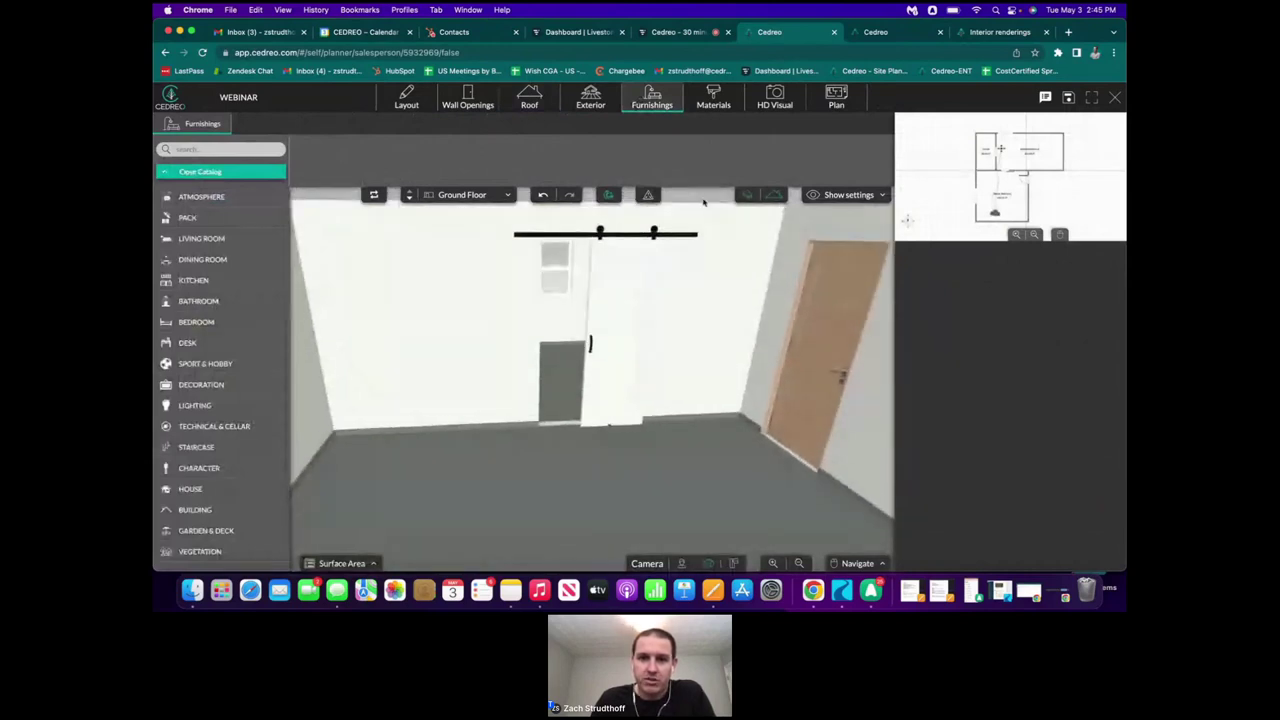
pyautogui.scroll(-3, 699, 214)
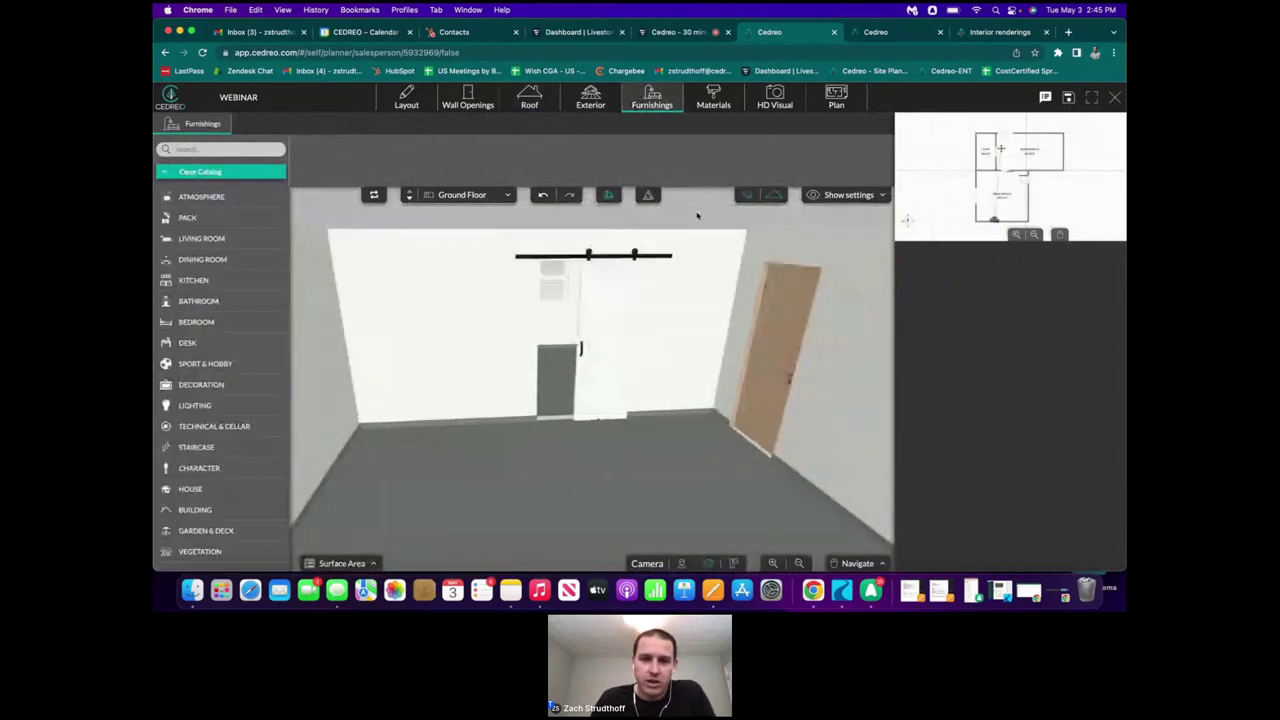
pyautogui.scroll(2, 698, 215)
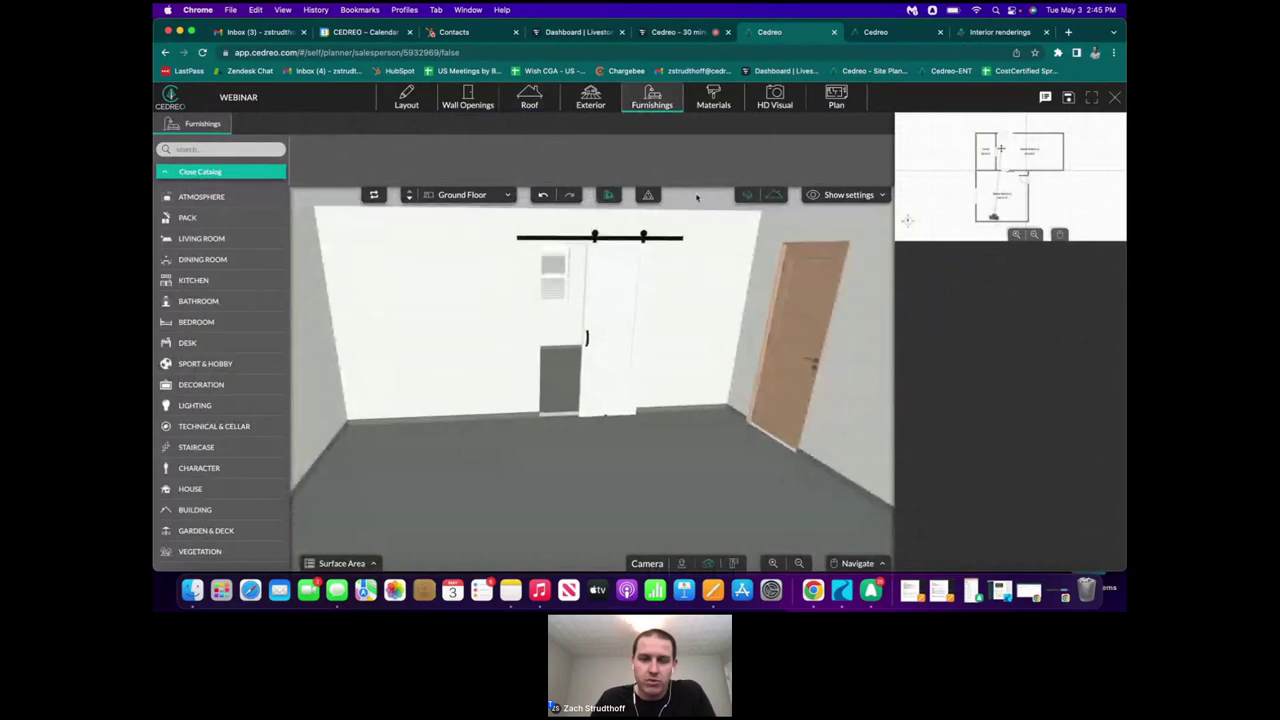
pyautogui.scroll(5, 686, 260)
pyautogui.scroll(-5, 500, 294)
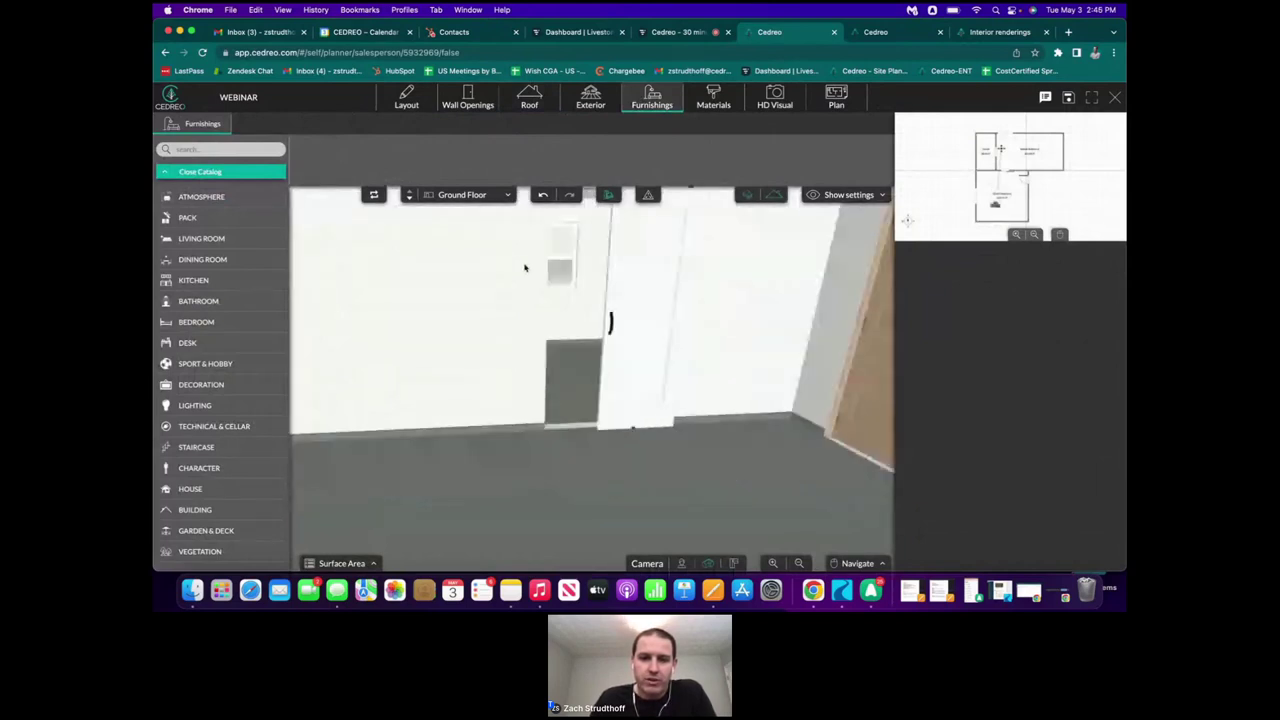
pyautogui.scroll(-5, 525, 267)
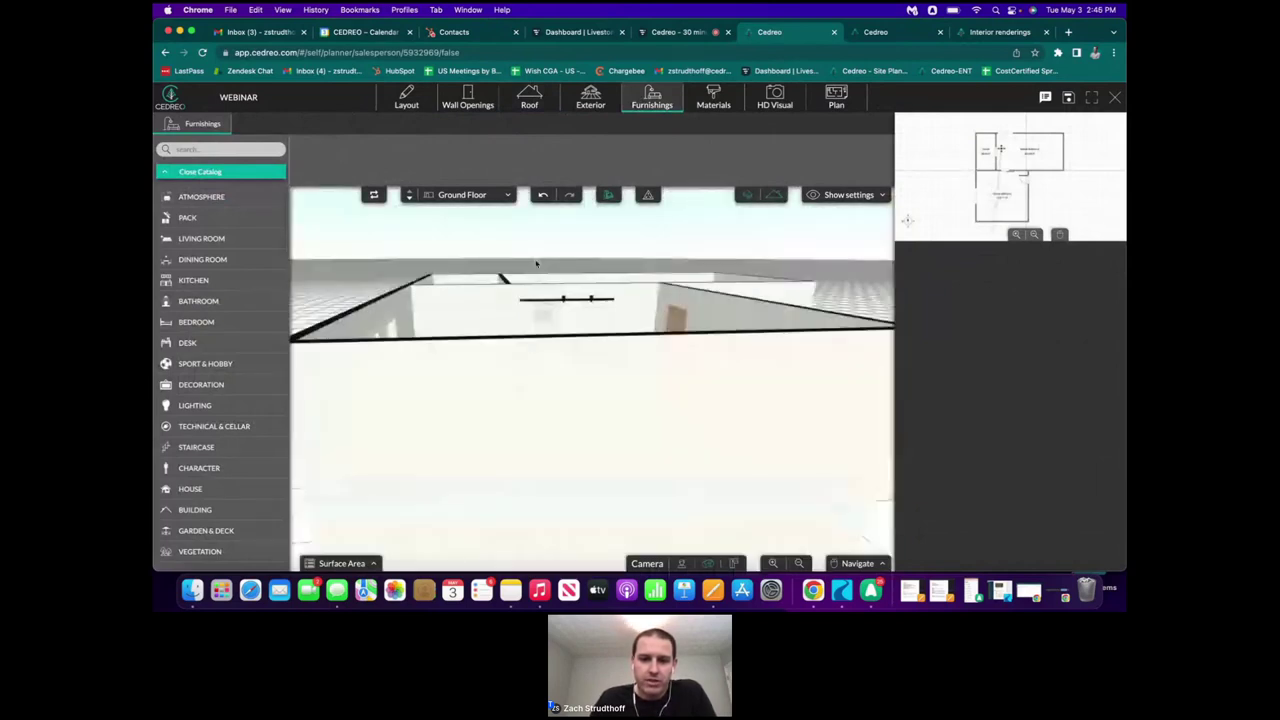
pyautogui.scroll(-5, 545, 278)
pyautogui.scroll(3, 565, 280)
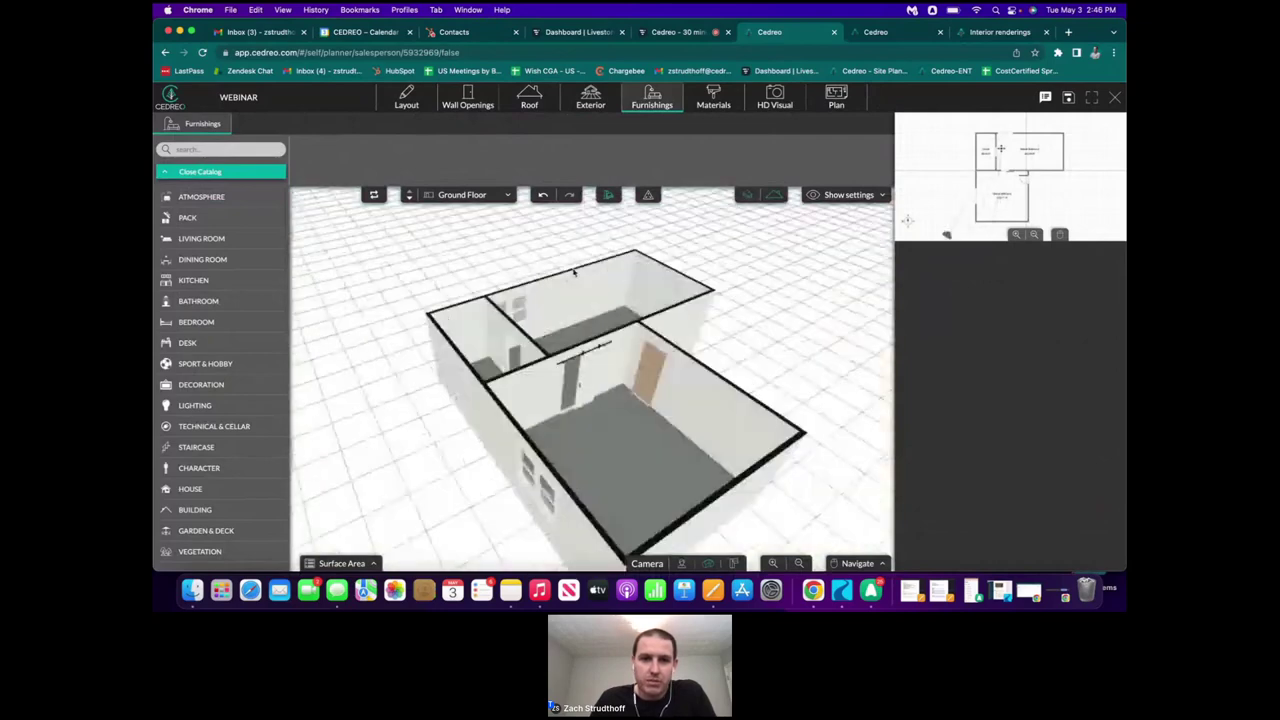
pyautogui.moveTo(574, 272); pyautogui.dragTo(531, 114)
# - Open the exterior design tools with the ground-floor plan in the main view
pyautogui.click(529, 100)
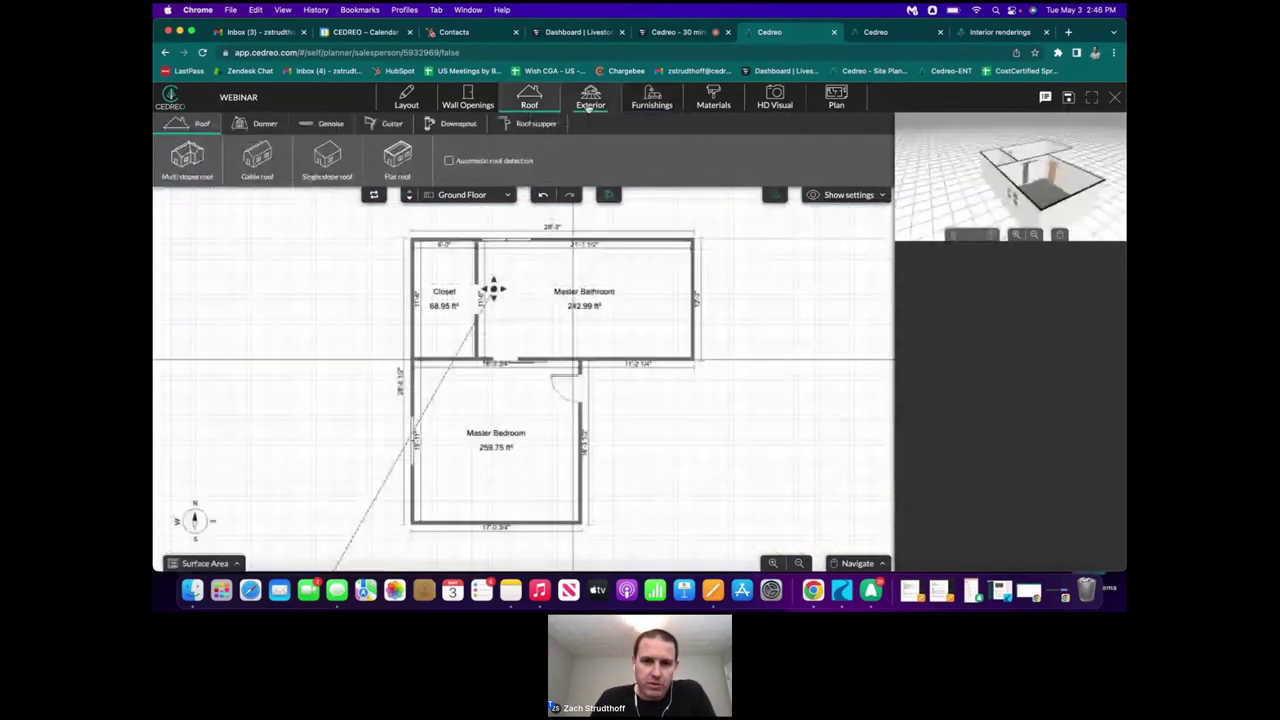
pyautogui.click(590, 100)
pyautogui.scroll(-3, 634, 340)
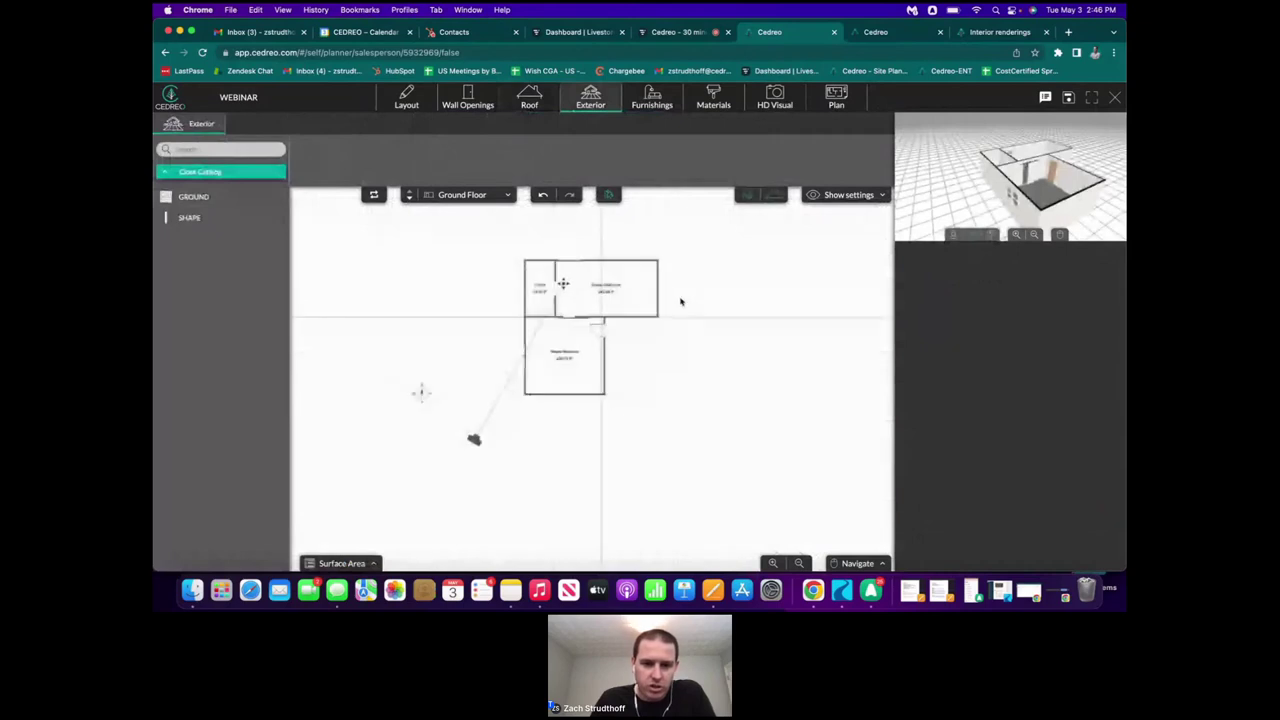
pyautogui.scroll(-3, 680, 301)
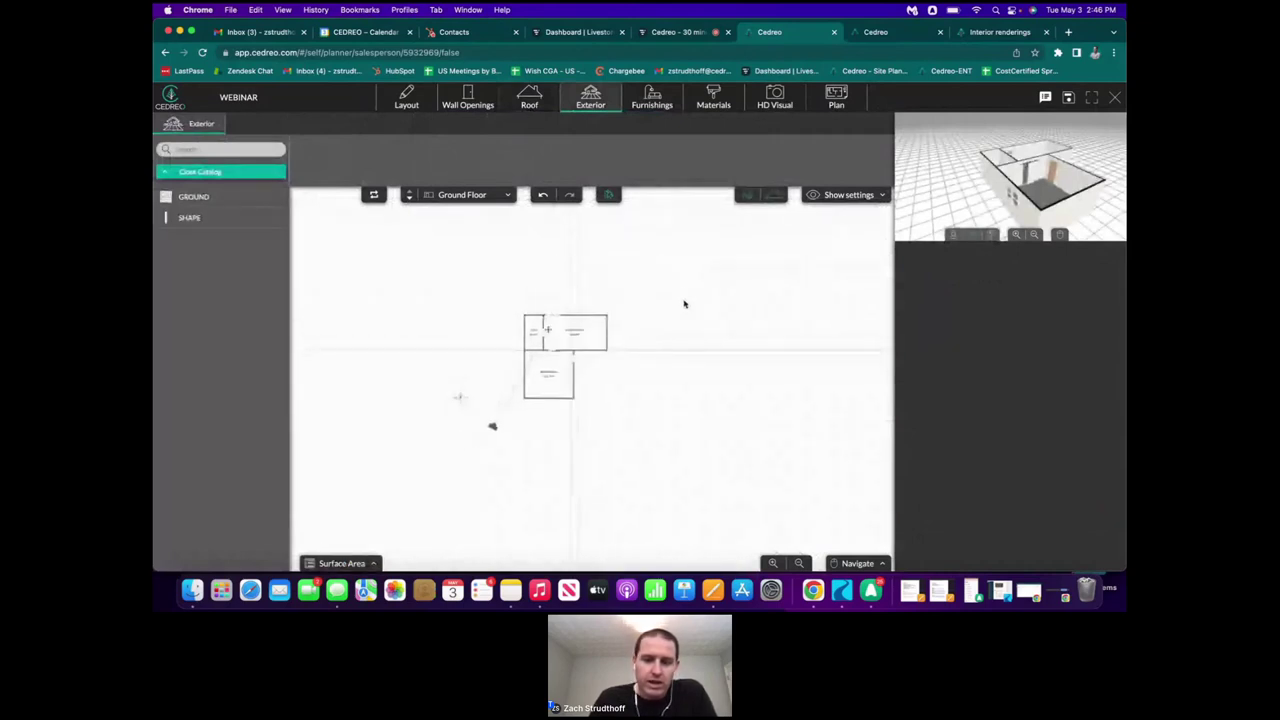
# - View the grey house with palm trees among the exterior renderings in Cedreo's website gallery, and return to the Webinar project
pyautogui.click(995, 33)
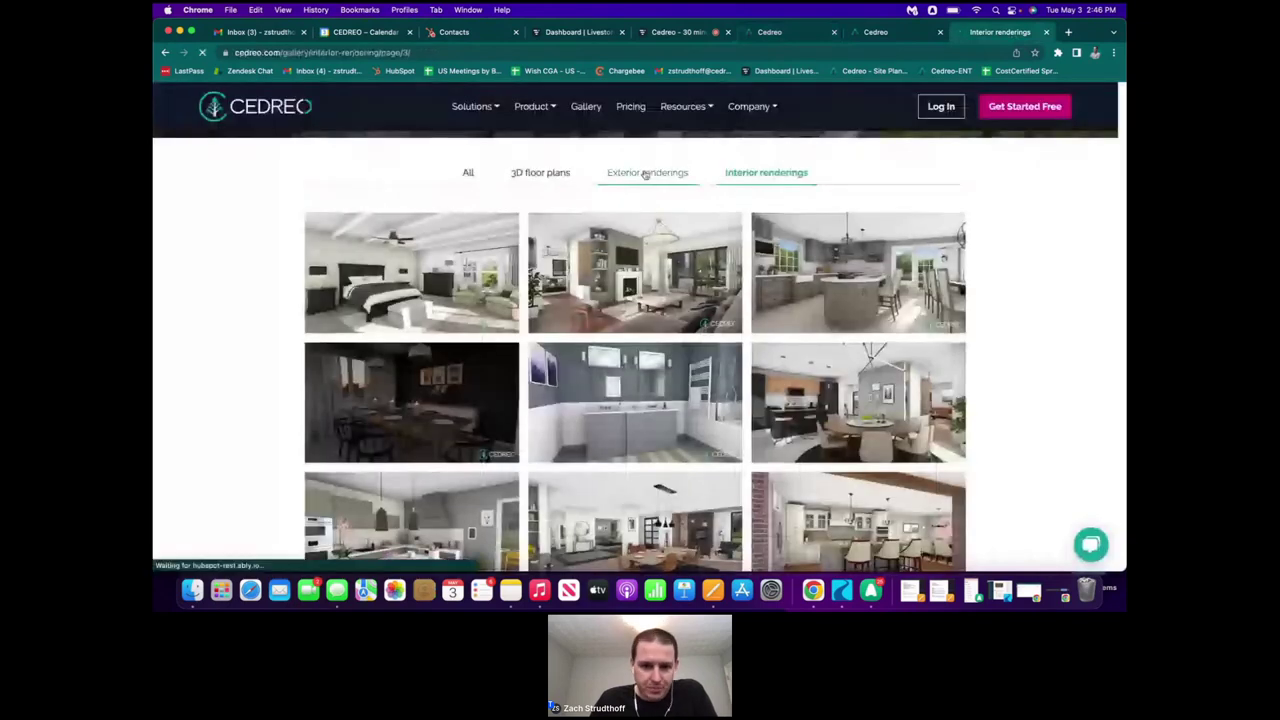
pyautogui.click(645, 174)
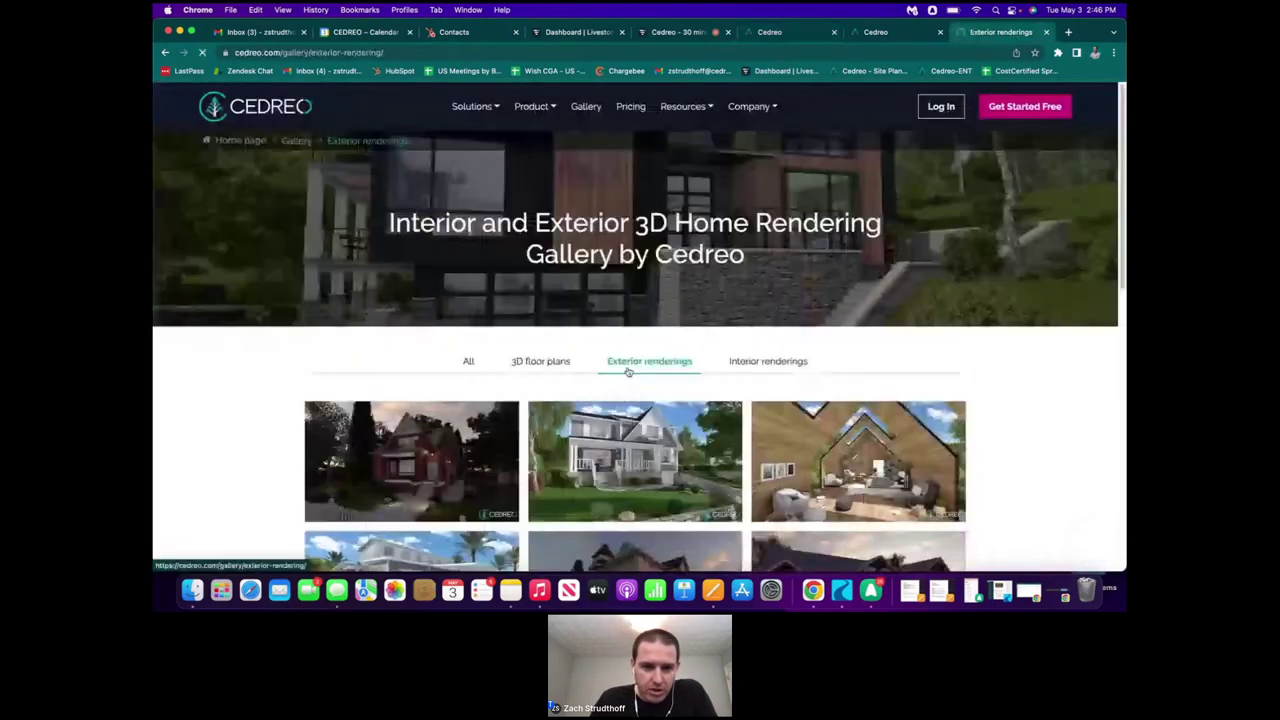
pyautogui.scroll(-3, 628, 371)
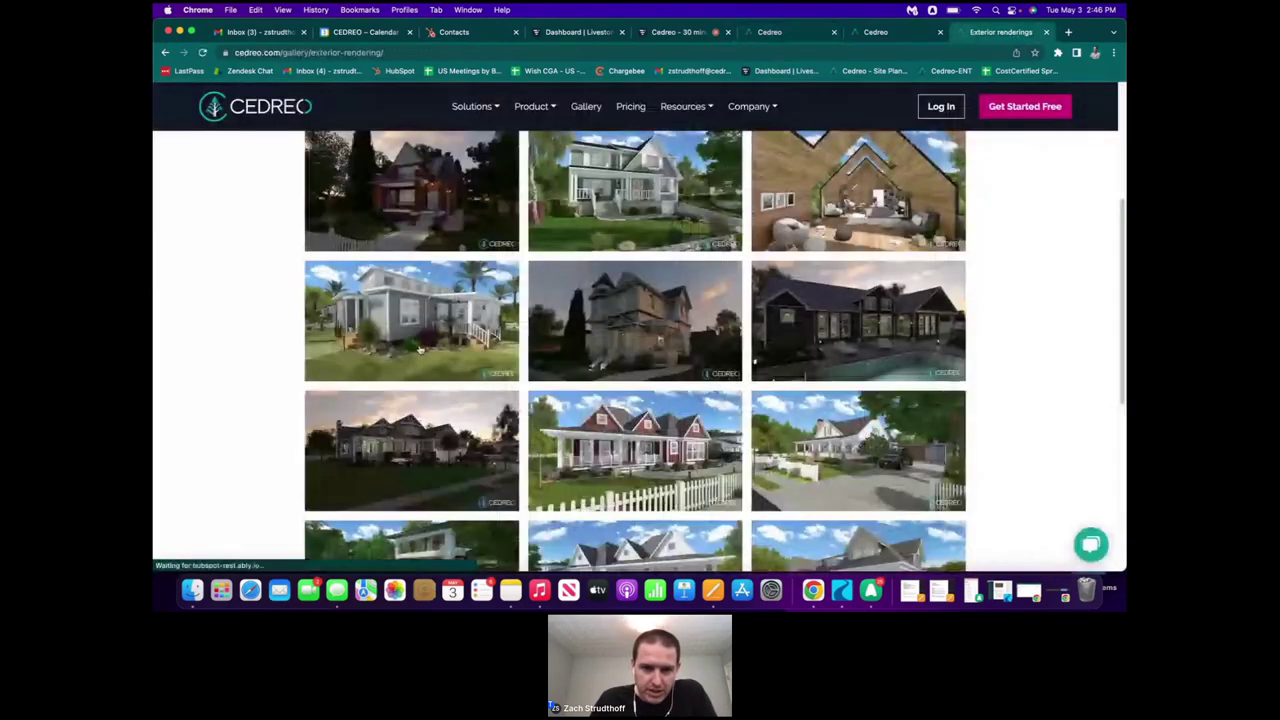
pyautogui.click(420, 348)
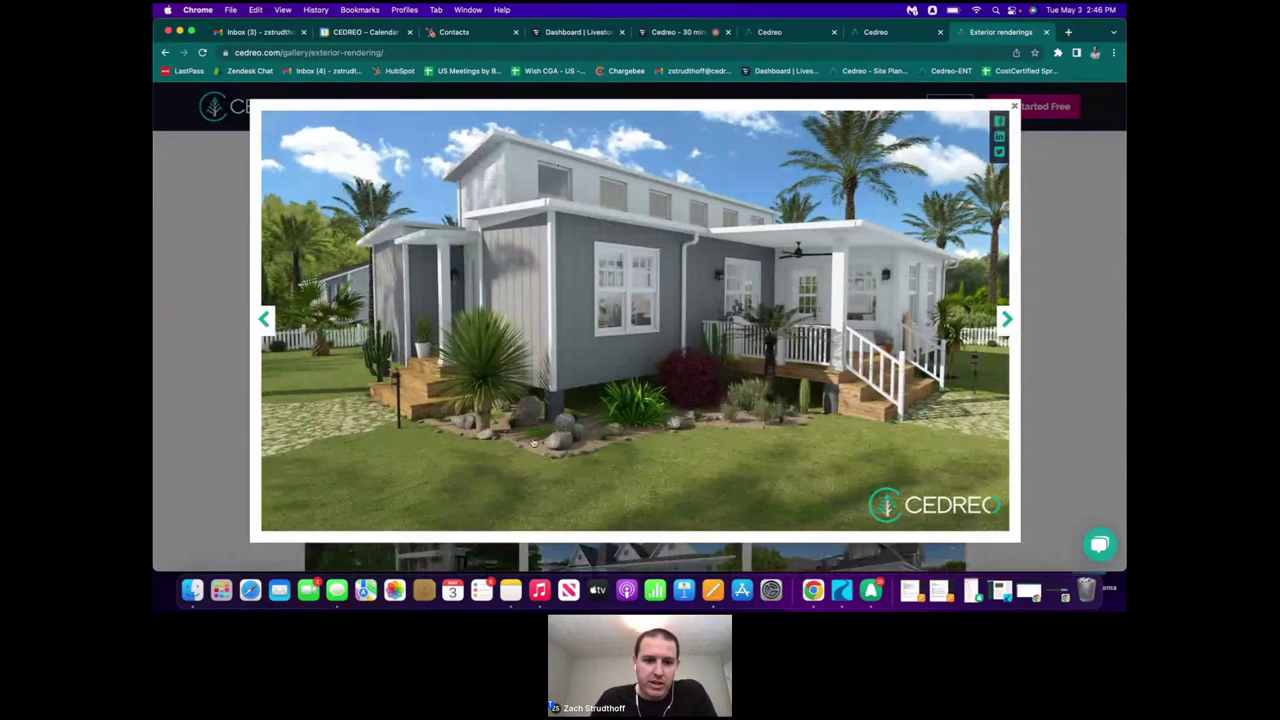
pyautogui.click(810, 38)
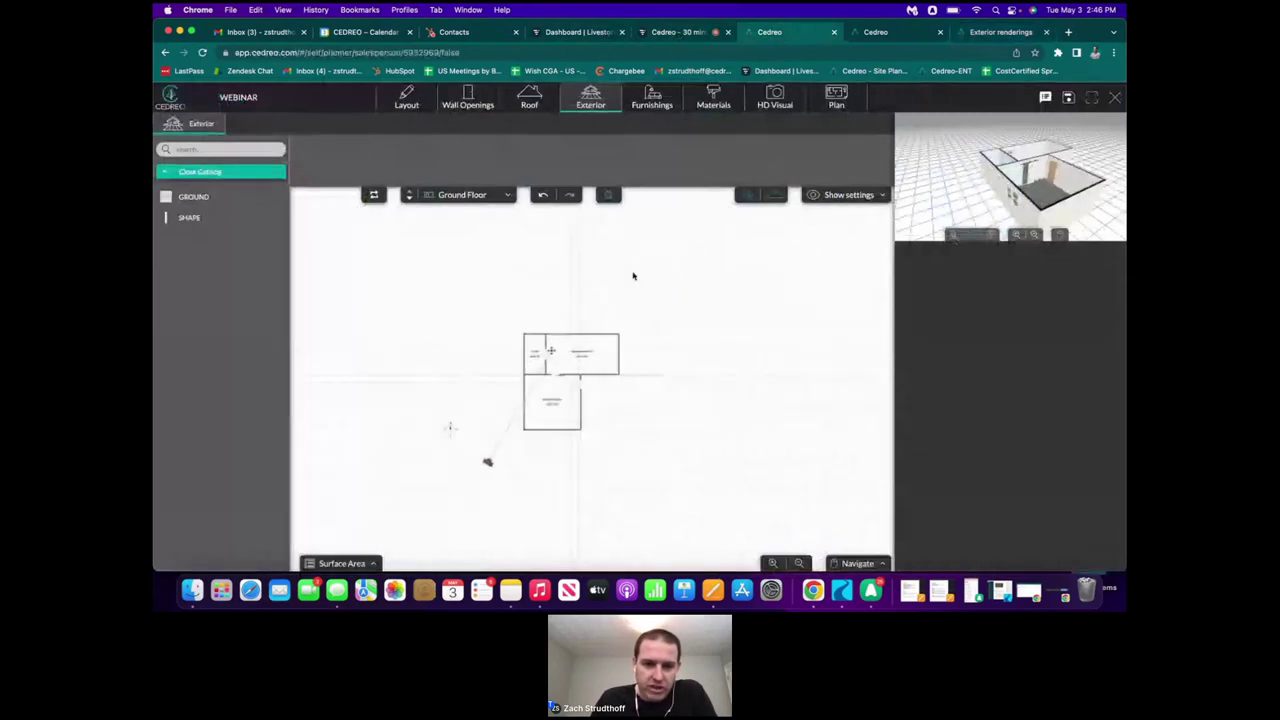
# - Draw a large four-sided Grass lawn that surrounds the whole building on every side
pyautogui.click(204, 197)
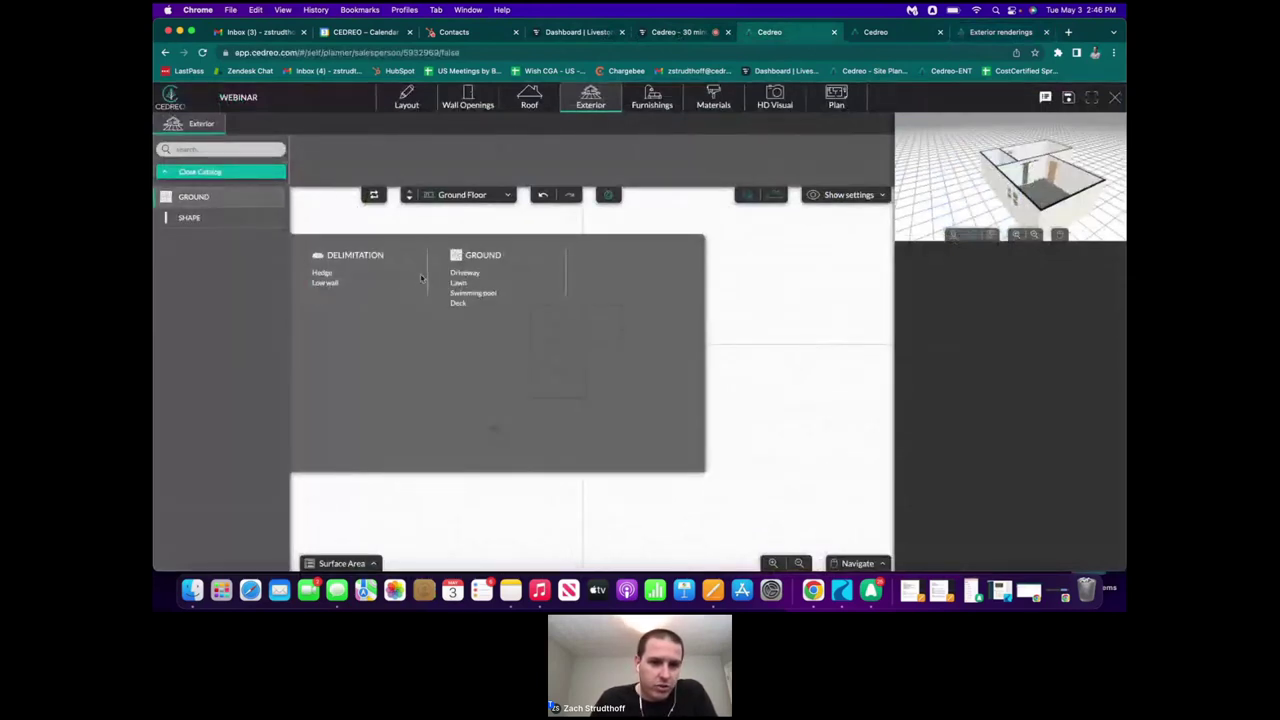
pyautogui.click(458, 283)
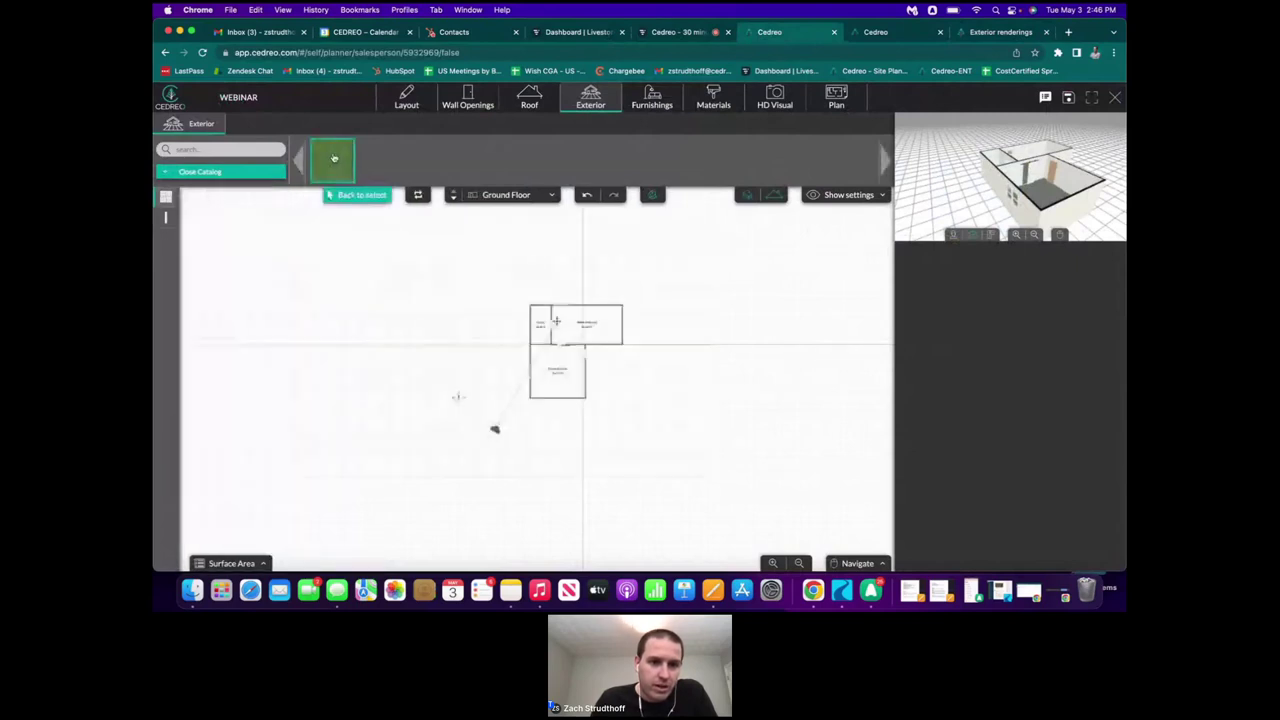
pyautogui.click(199, 216)
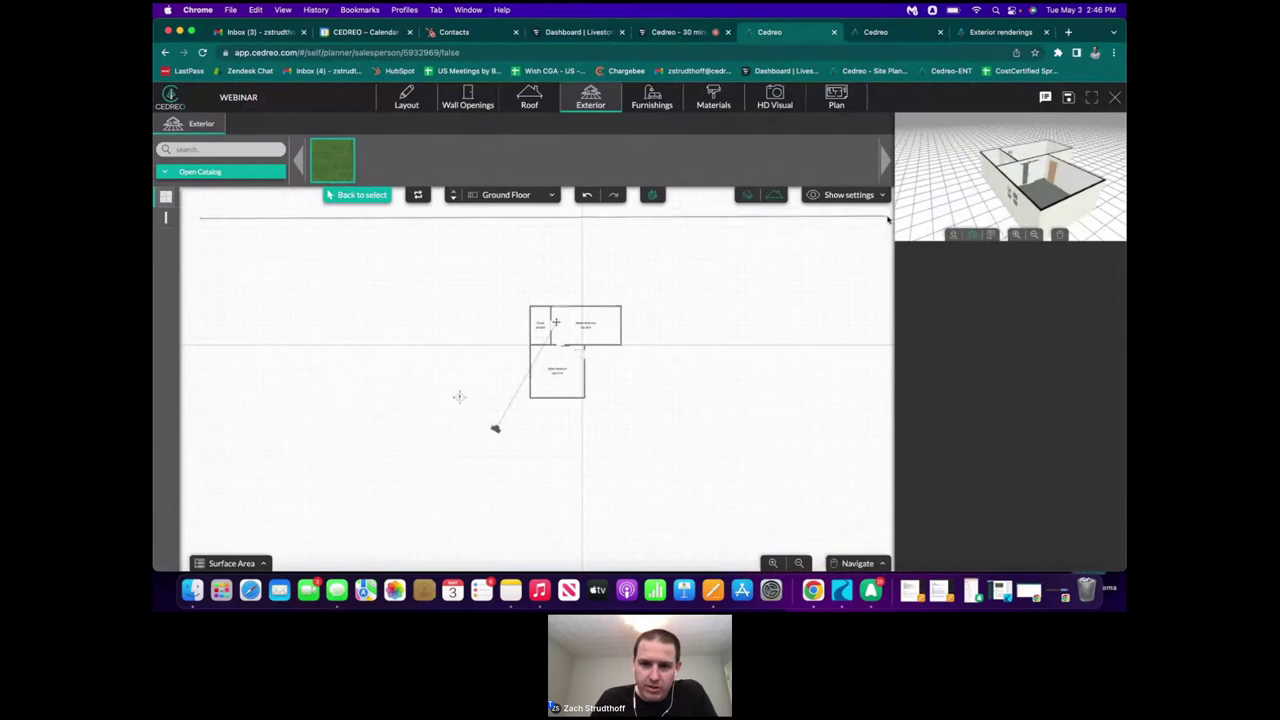
pyautogui.click(887, 219)
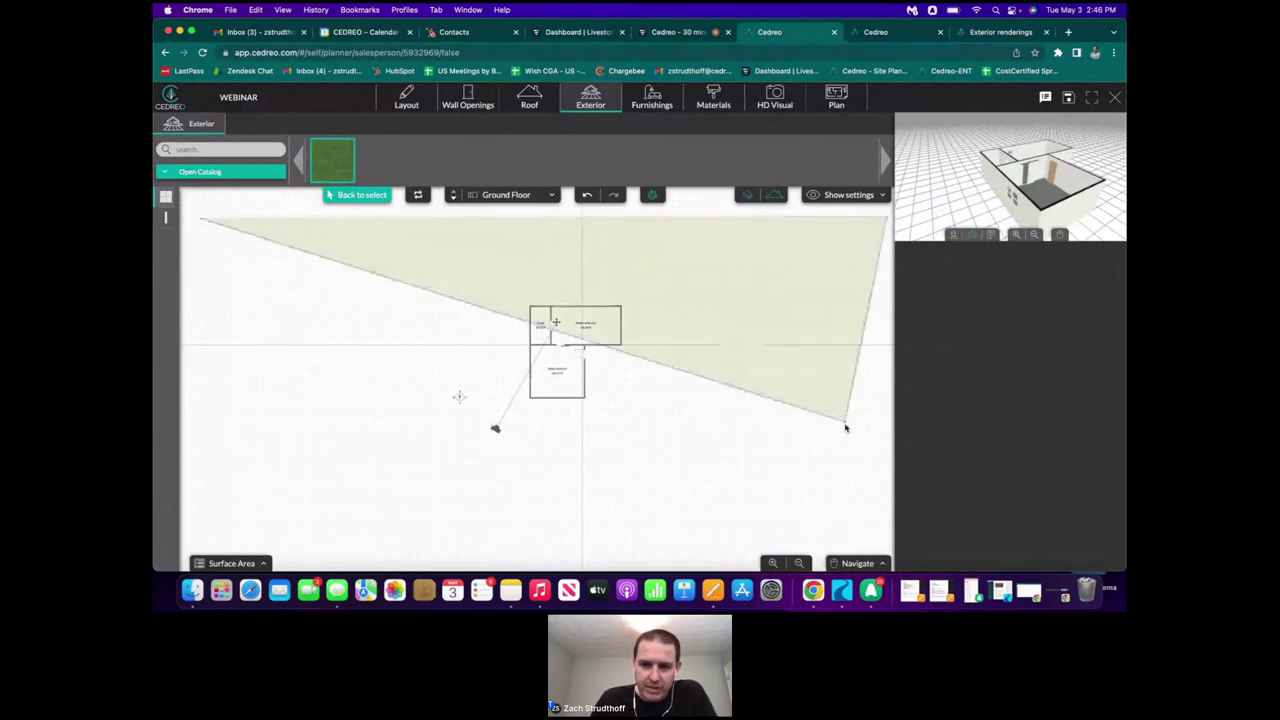
pyautogui.click(887, 540)
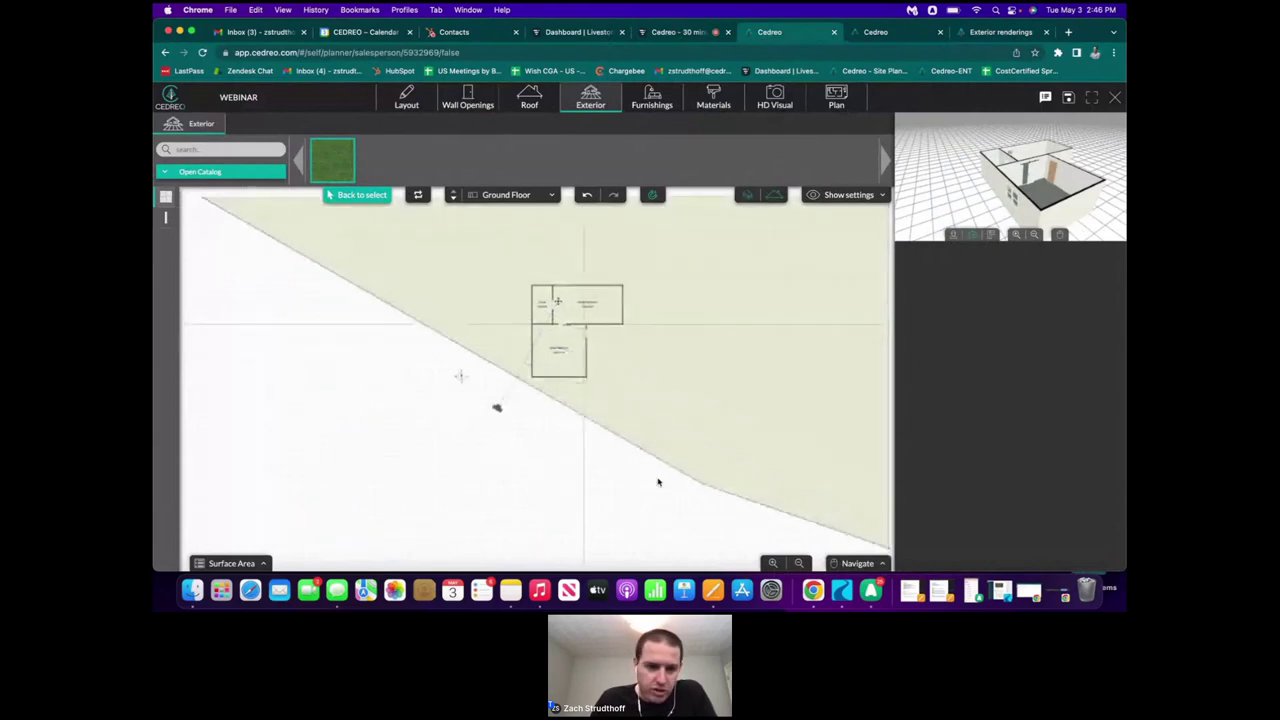
pyautogui.click(204, 548)
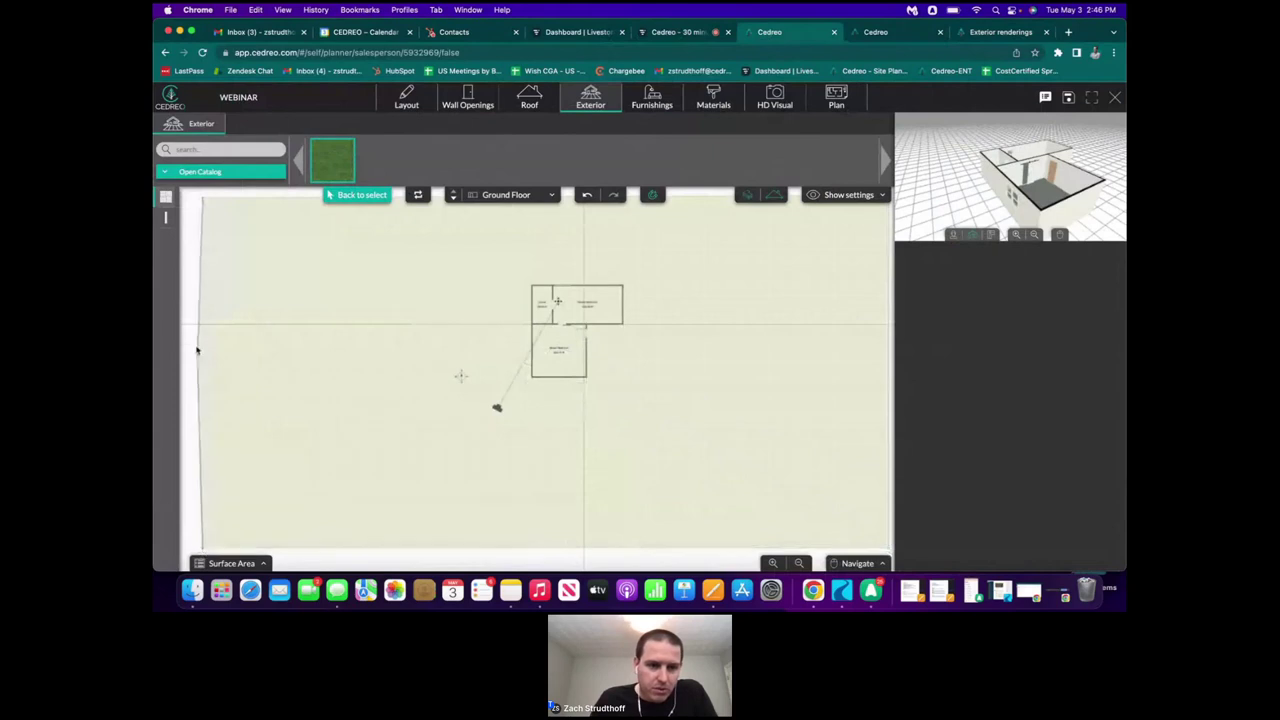
pyautogui.click(203, 203)
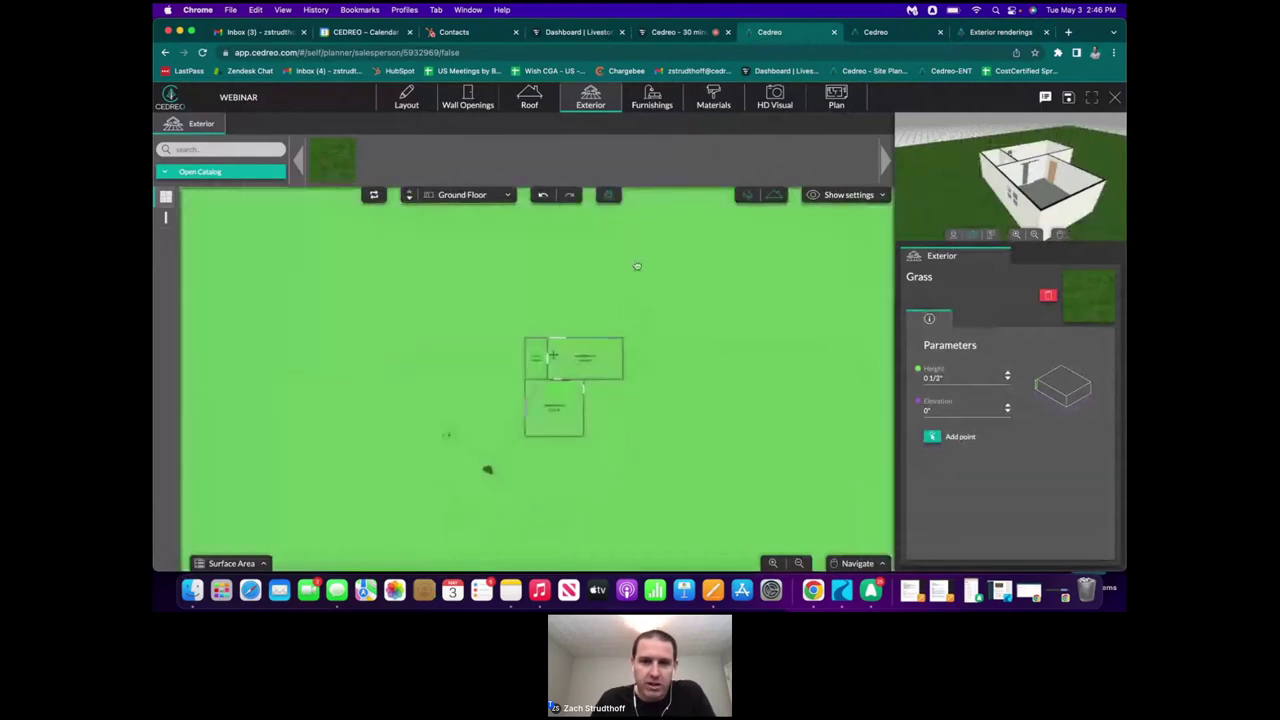
# - Draw a straight hedge across the lawn north of the building, parallel to the Master Bathroom's north wall, and view it in 3D
pyautogui.click(225, 174)
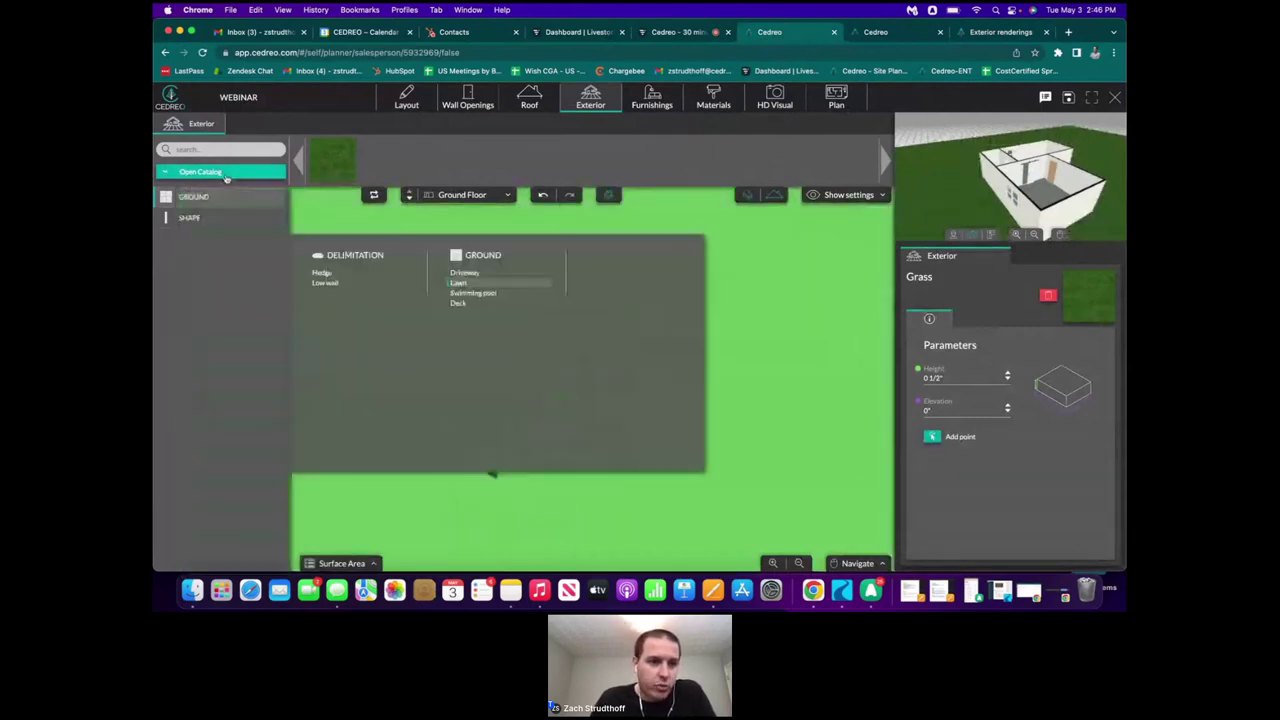
pyautogui.click(322, 273)
pyautogui.click(345, 168)
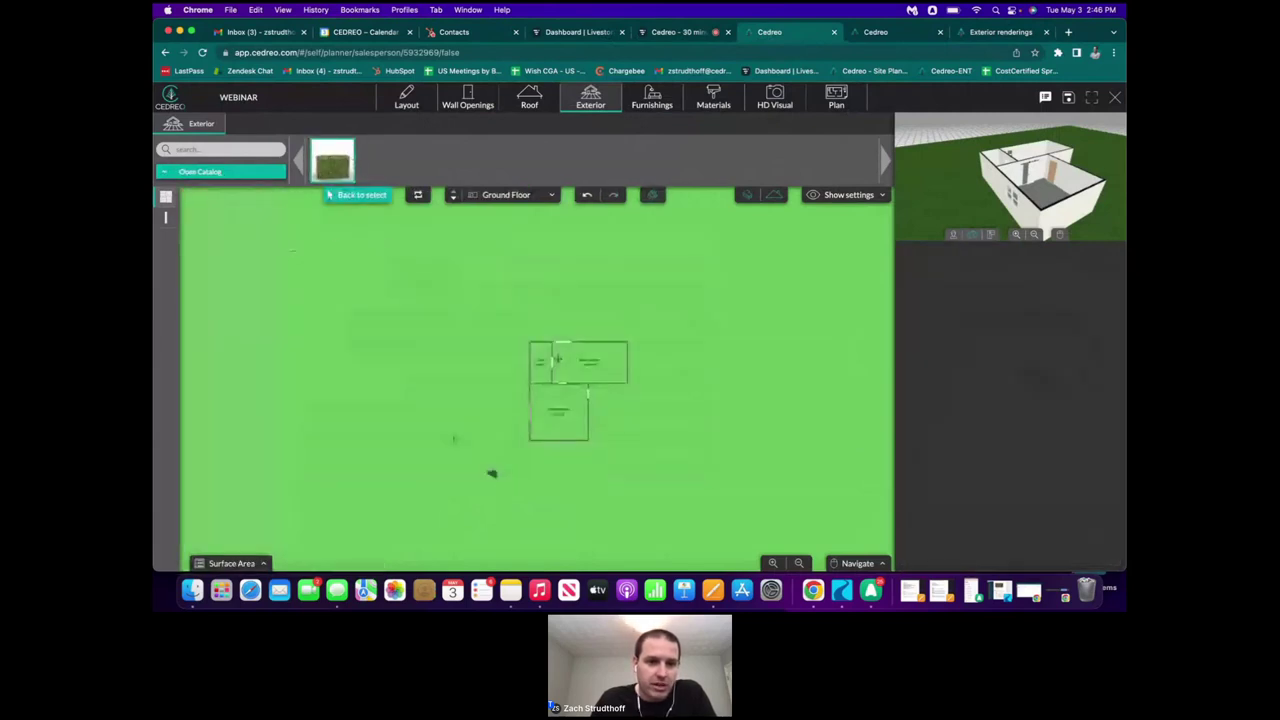
pyautogui.click(287, 249)
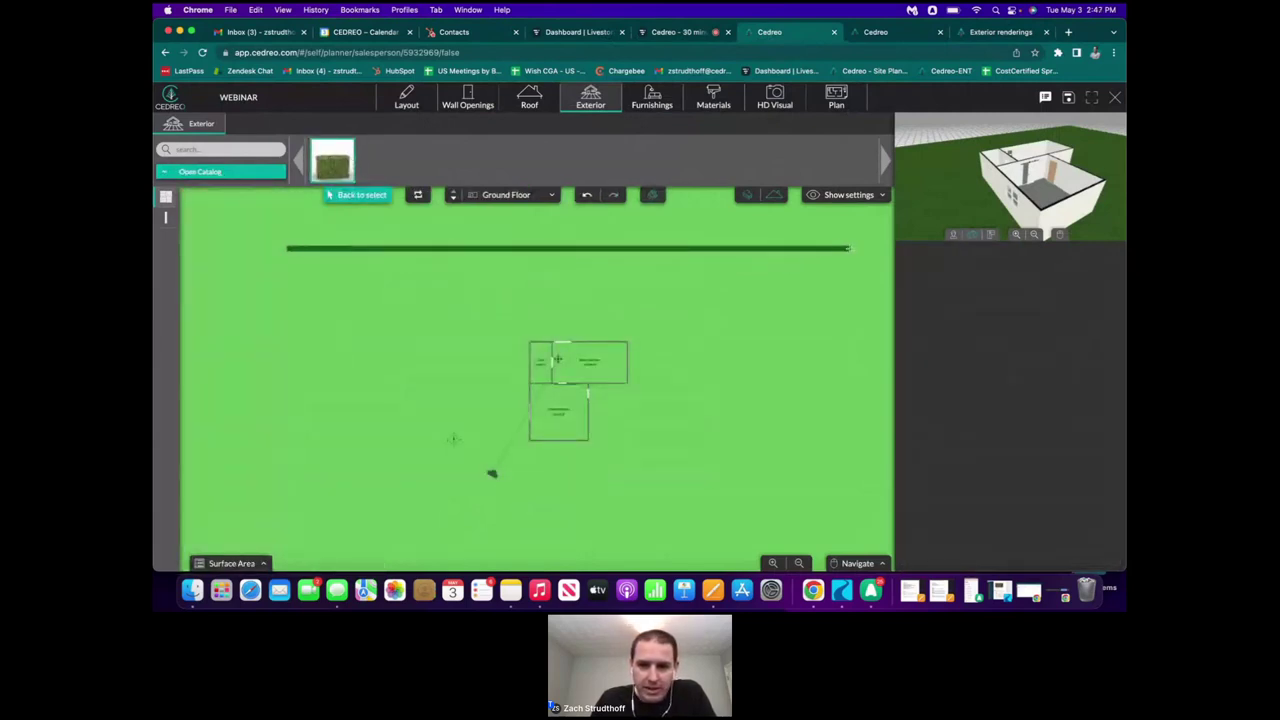
pyautogui.click(875, 250)
pyautogui.click(877, 251)
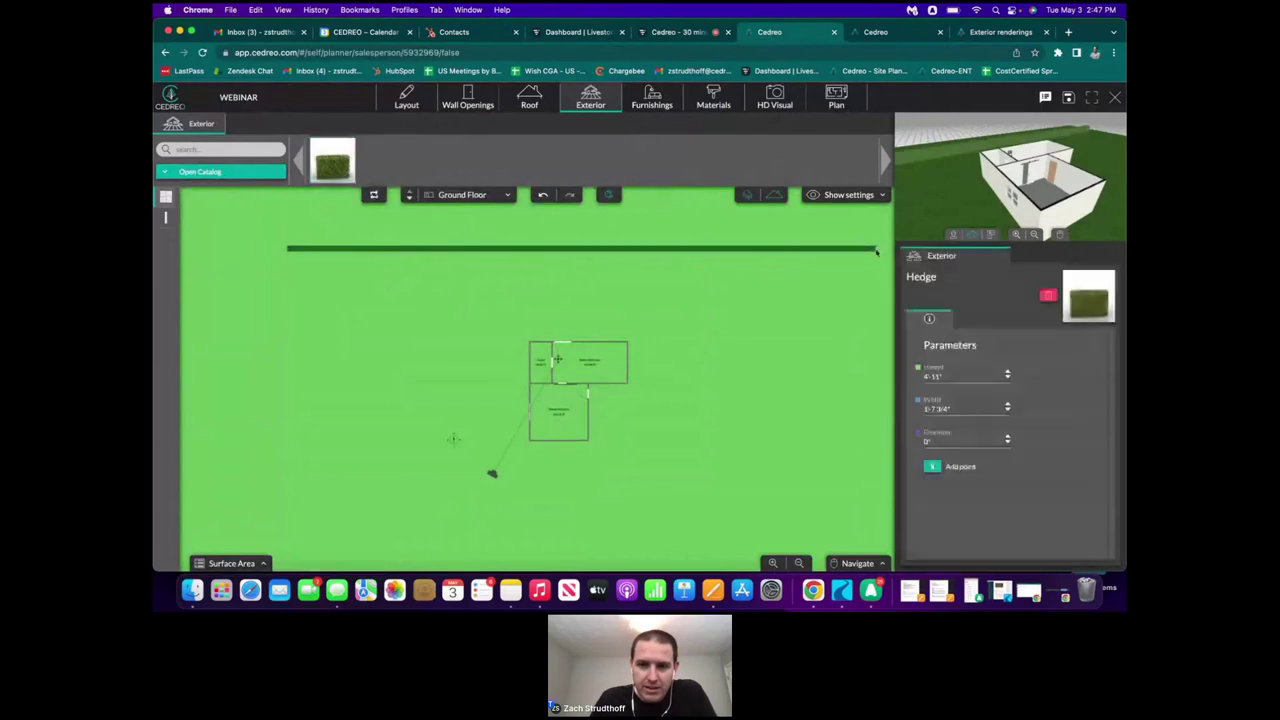
pyautogui.moveTo(988, 124); pyautogui.dragTo(1058, 129)
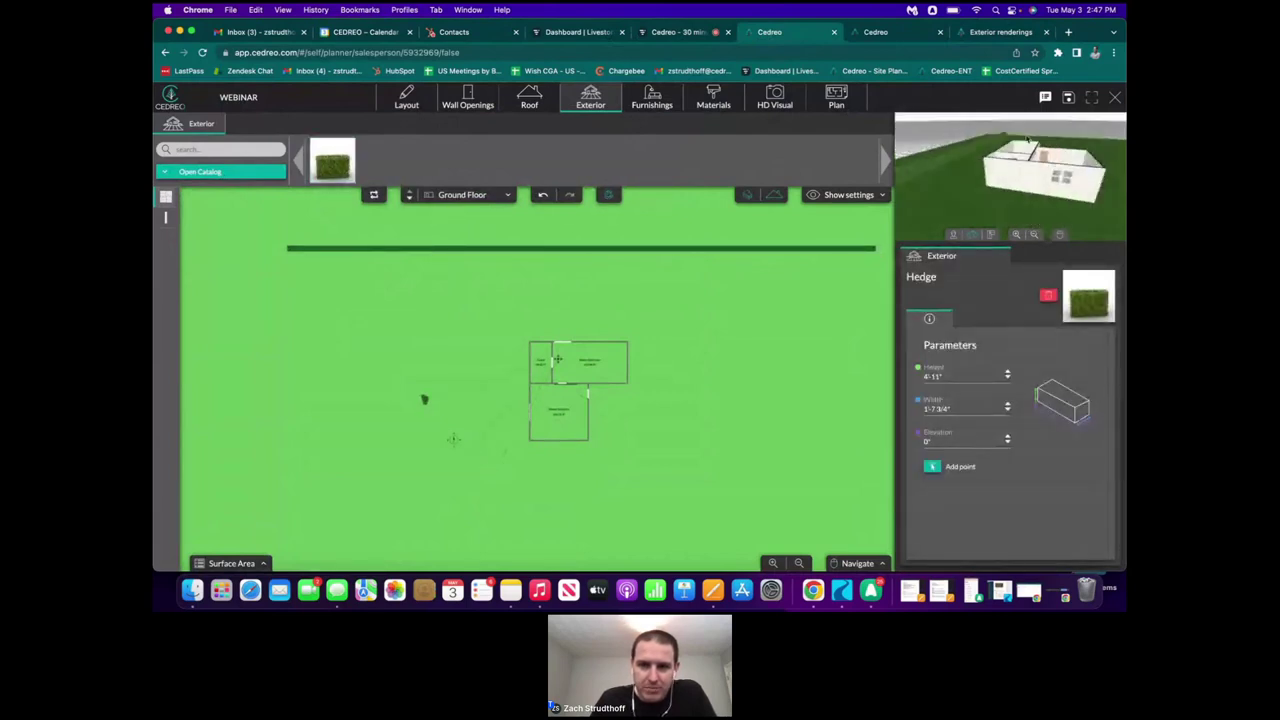
pyautogui.moveTo(965, 152)
pyautogui.mouseDown()
pyautogui.moveTo(1006, 144)
pyautogui.moveTo(915, 166)
pyautogui.mouseUp()
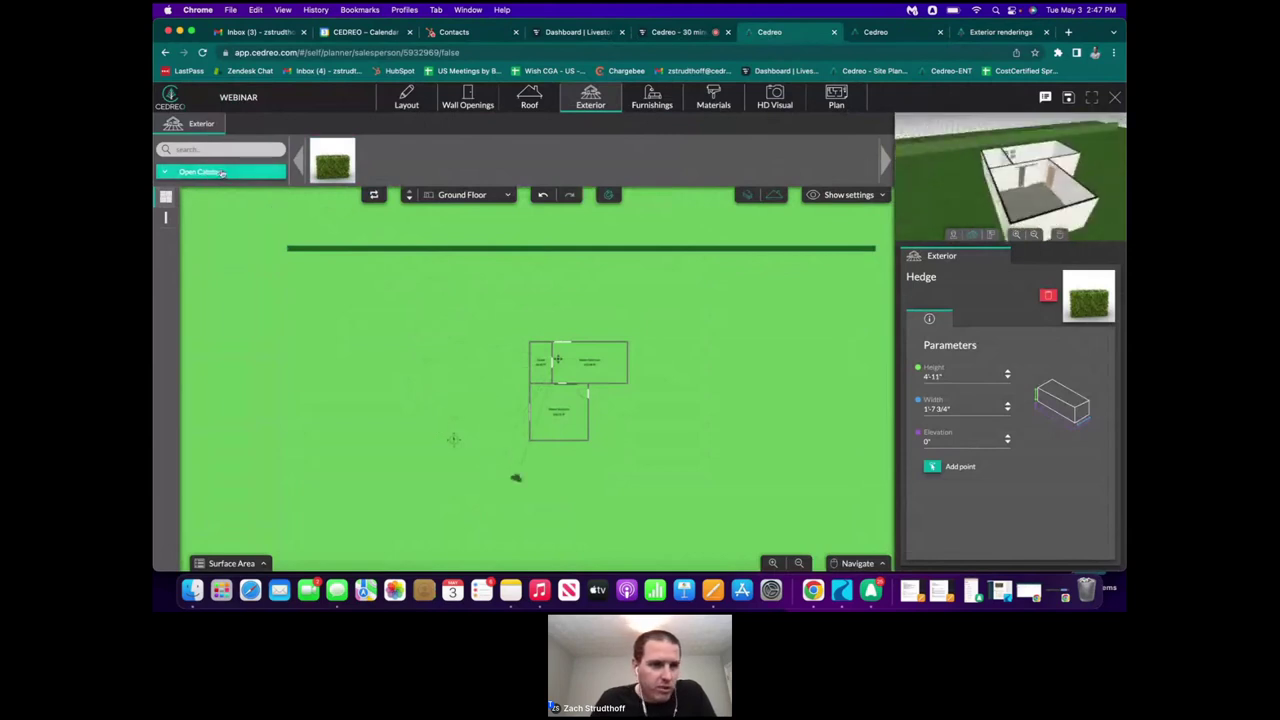
# - Draw a straight low wall on the lawn west of the building, running south from the hedge past the Master Bedroom
pyautogui.click(250, 172)
pyautogui.click(367, 285)
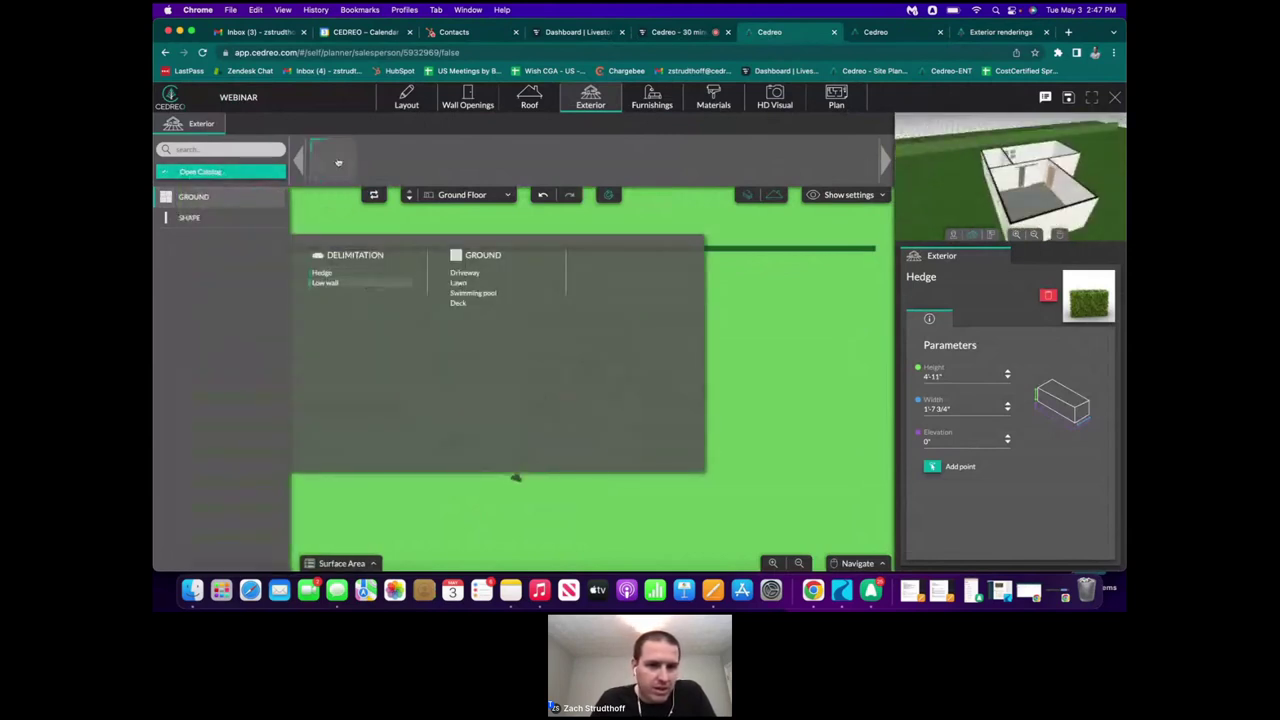
pyautogui.click(336, 165)
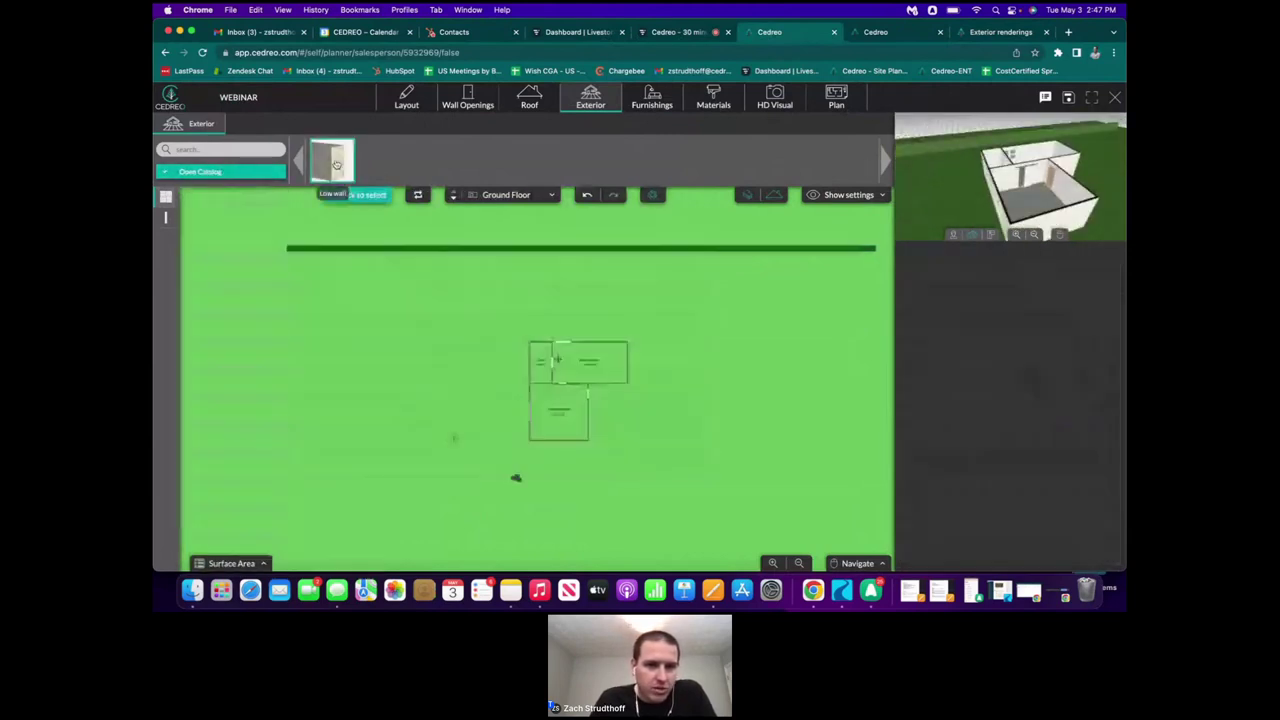
pyautogui.click(348, 244)
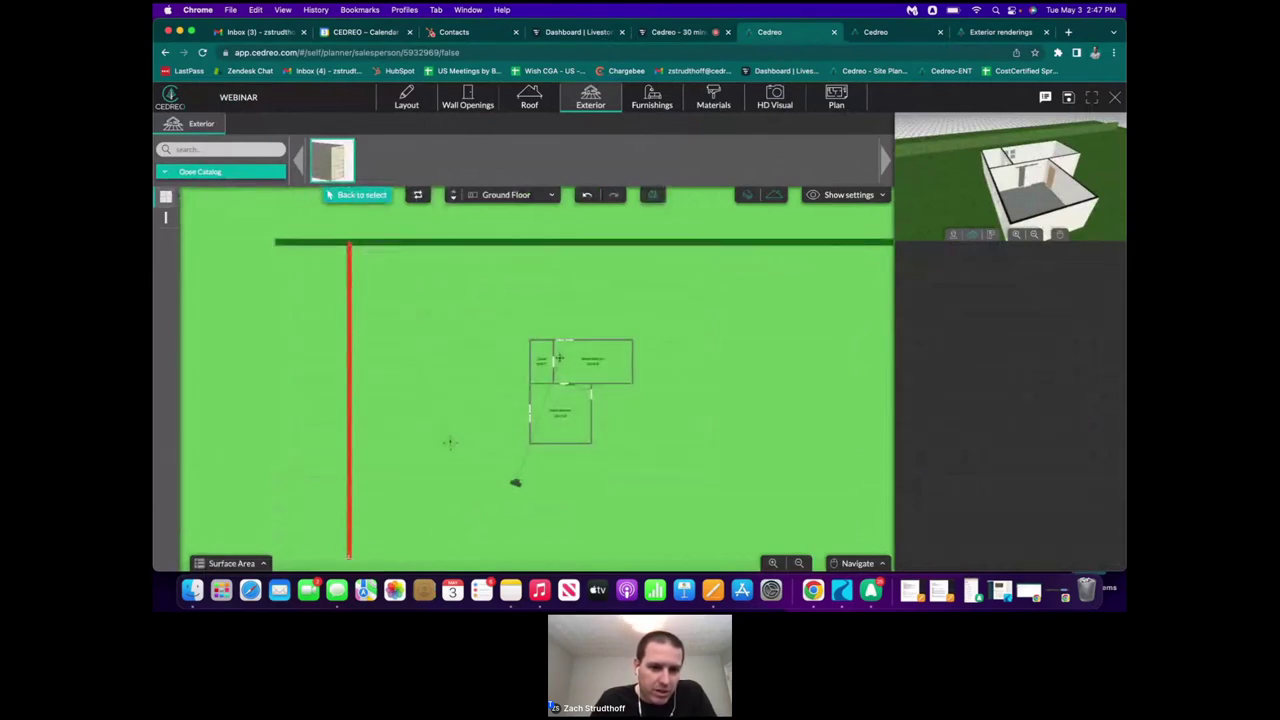
pyautogui.doubleClick(351, 557)
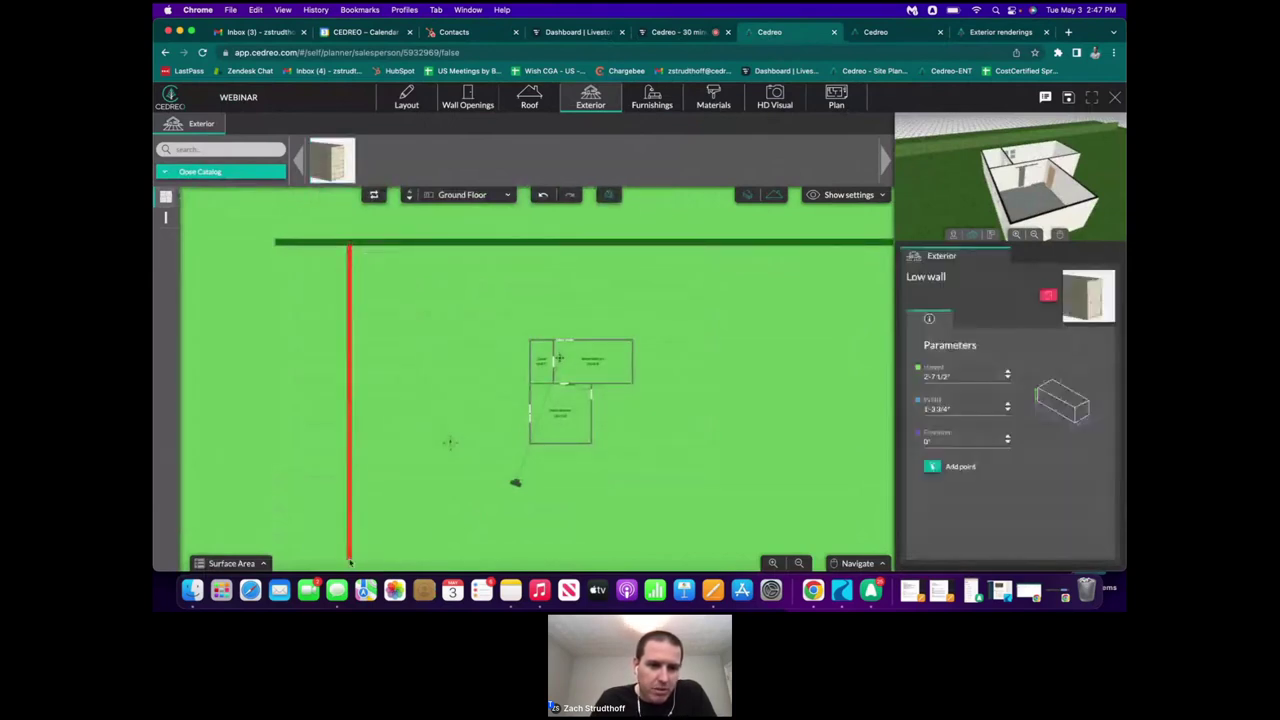
# - Draw a rectangular Bitumen driveway on the lawn along the west side of the Closet and Master Bedroom, and save the project
pyautogui.click(232, 172)
pyautogui.click(493, 278)
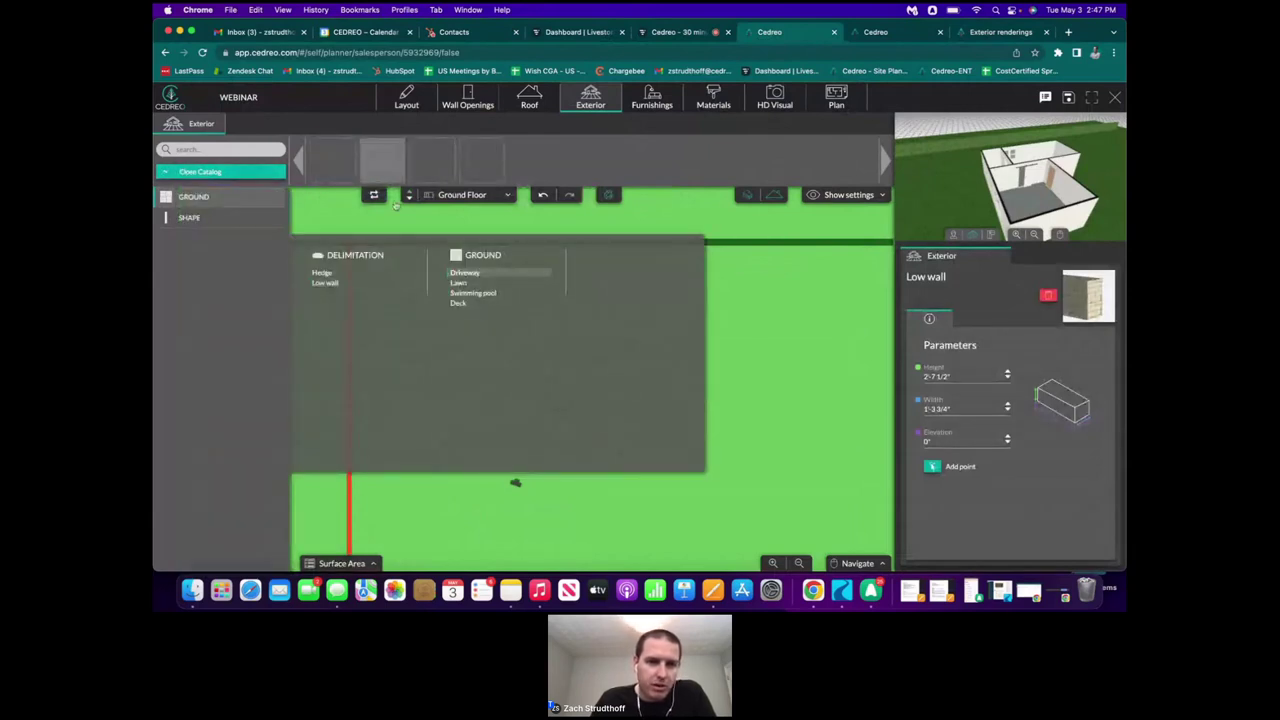
pyautogui.scroll(3, 530, 370)
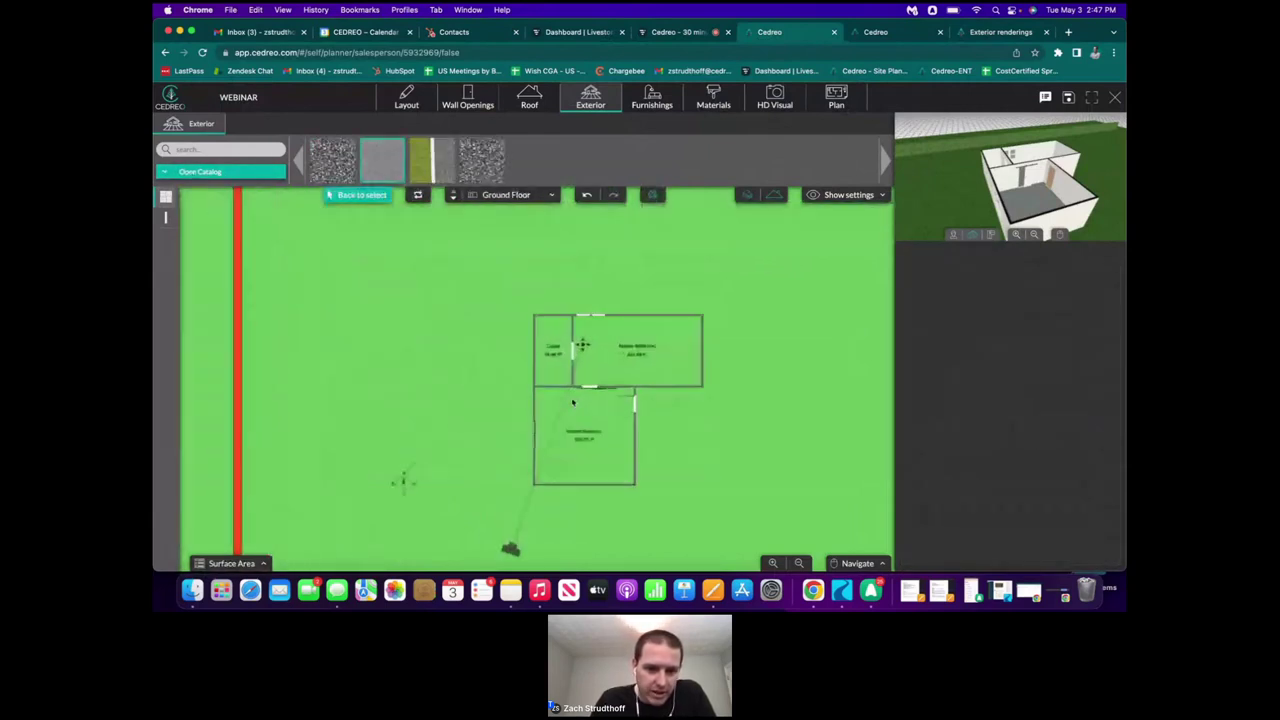
pyautogui.click(530, 365)
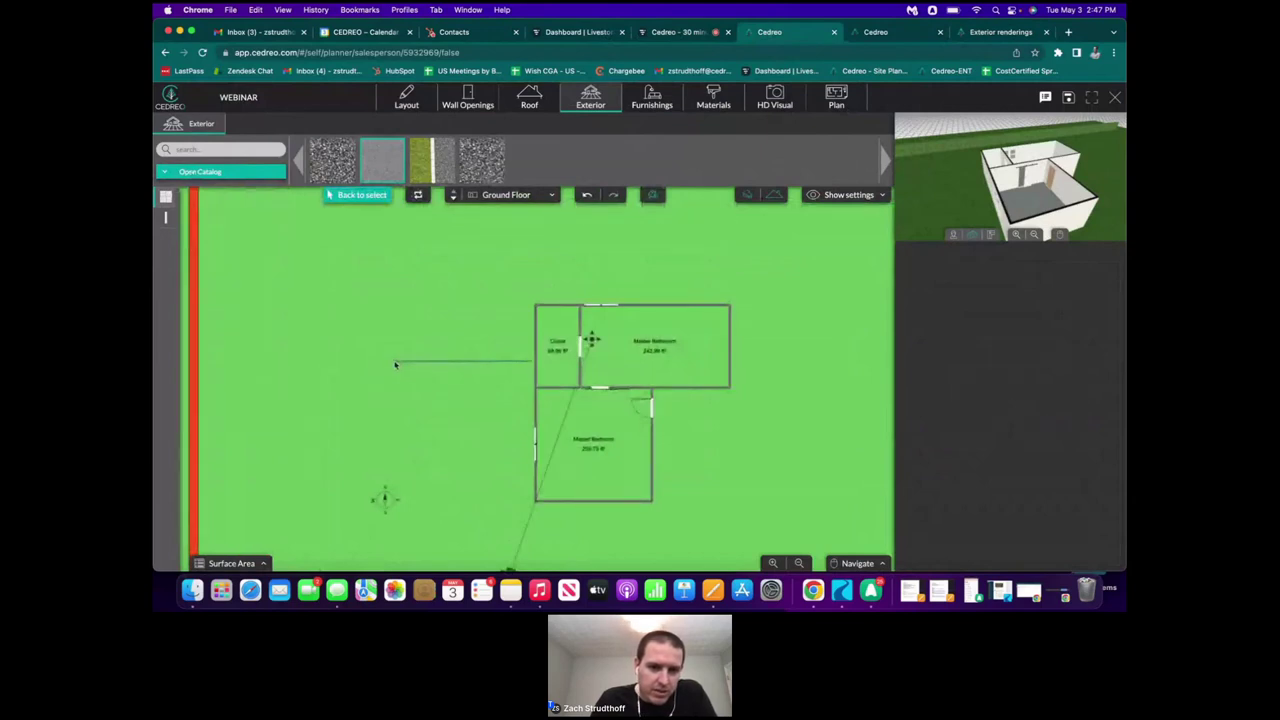
pyautogui.click(394, 362)
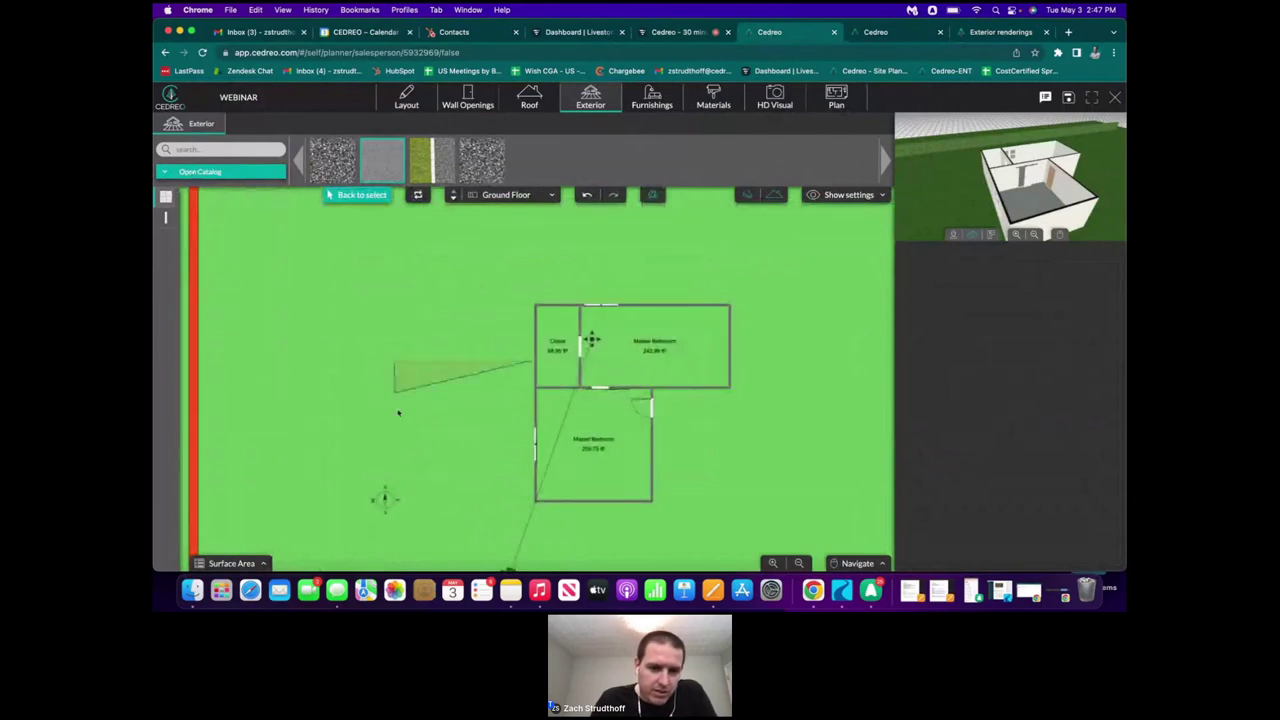
pyautogui.click(396, 568)
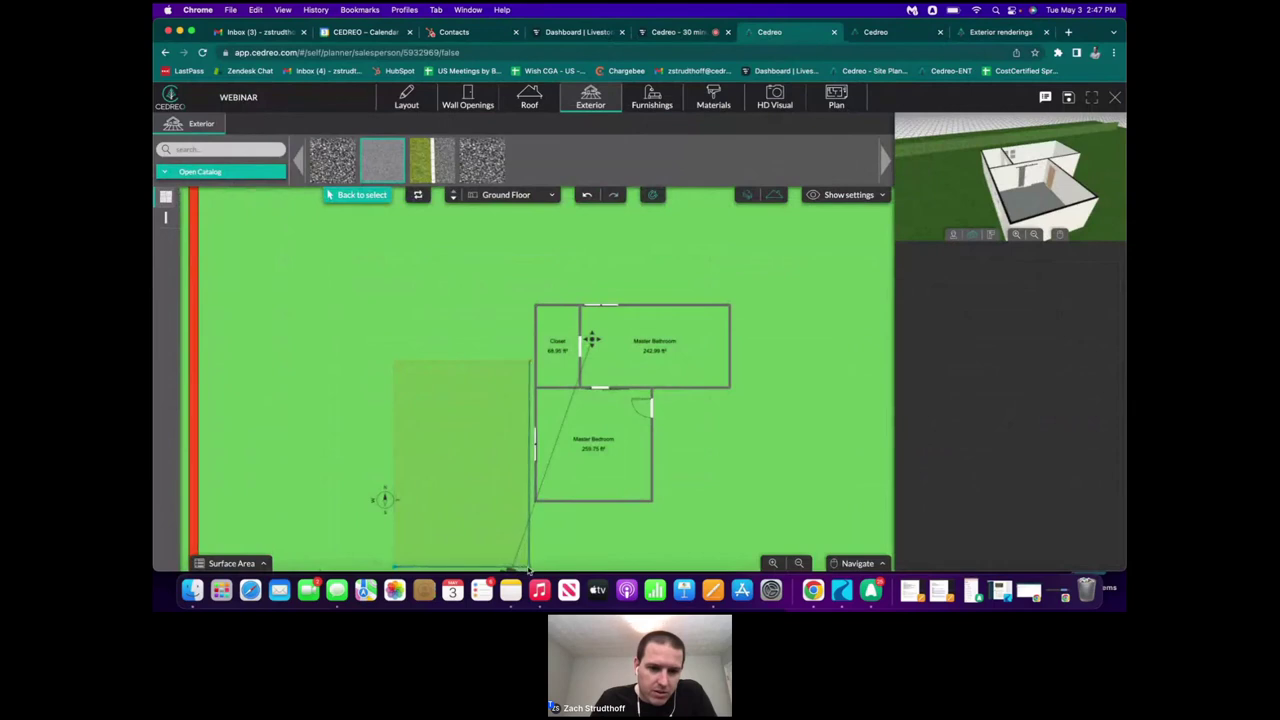
pyautogui.click(528, 569)
pyautogui.click(530, 362)
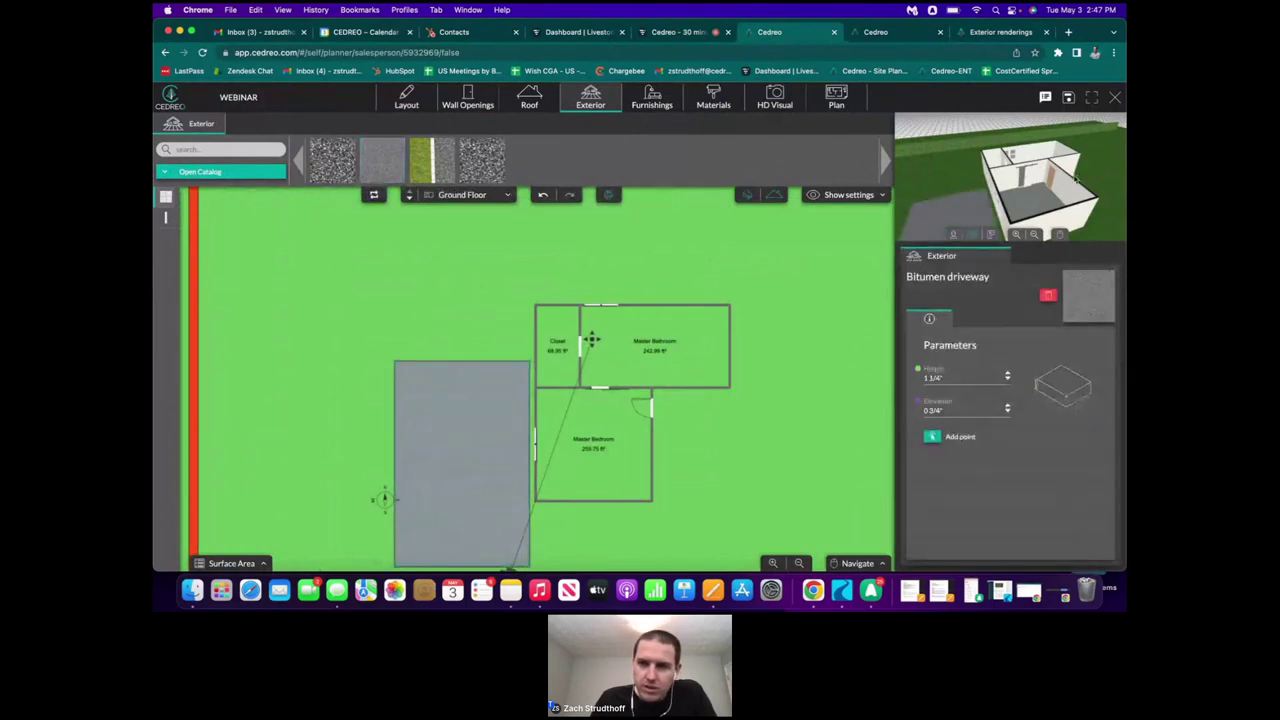
pyautogui.scroll(-5, 1076, 180)
pyautogui.moveTo(1072, 186); pyautogui.dragTo(1040, 182)
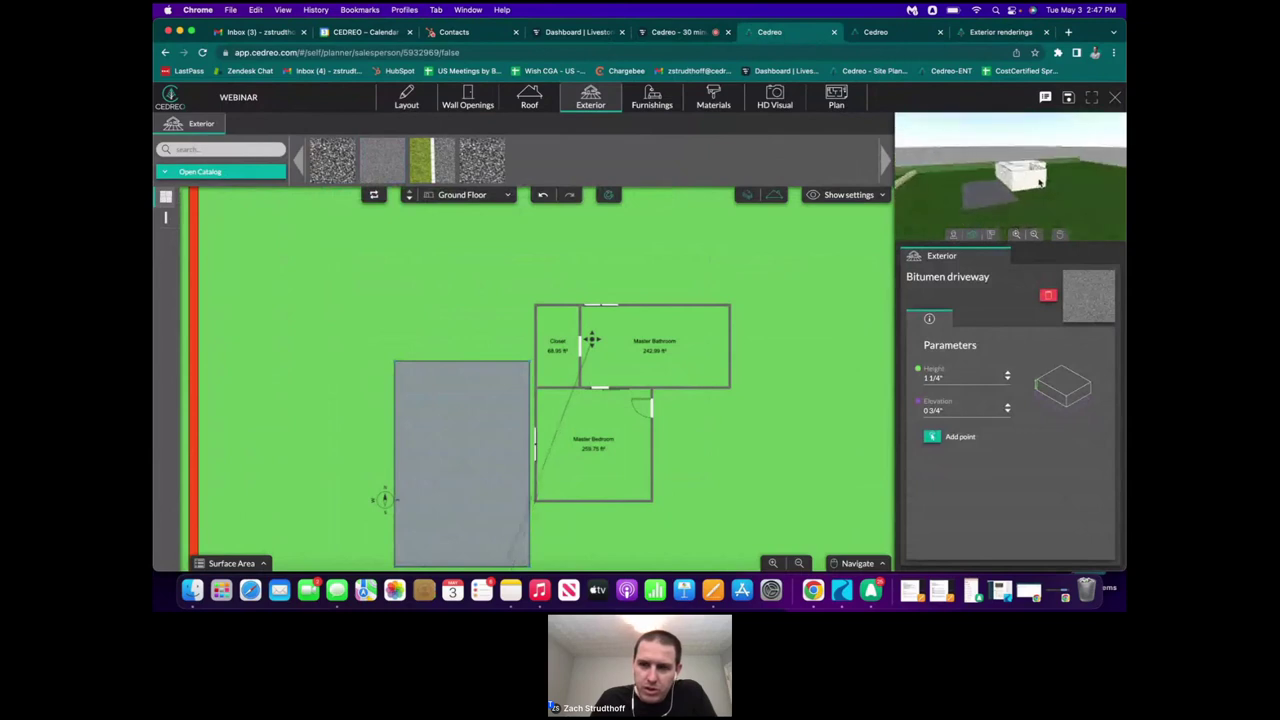
pyautogui.click(1068, 97)
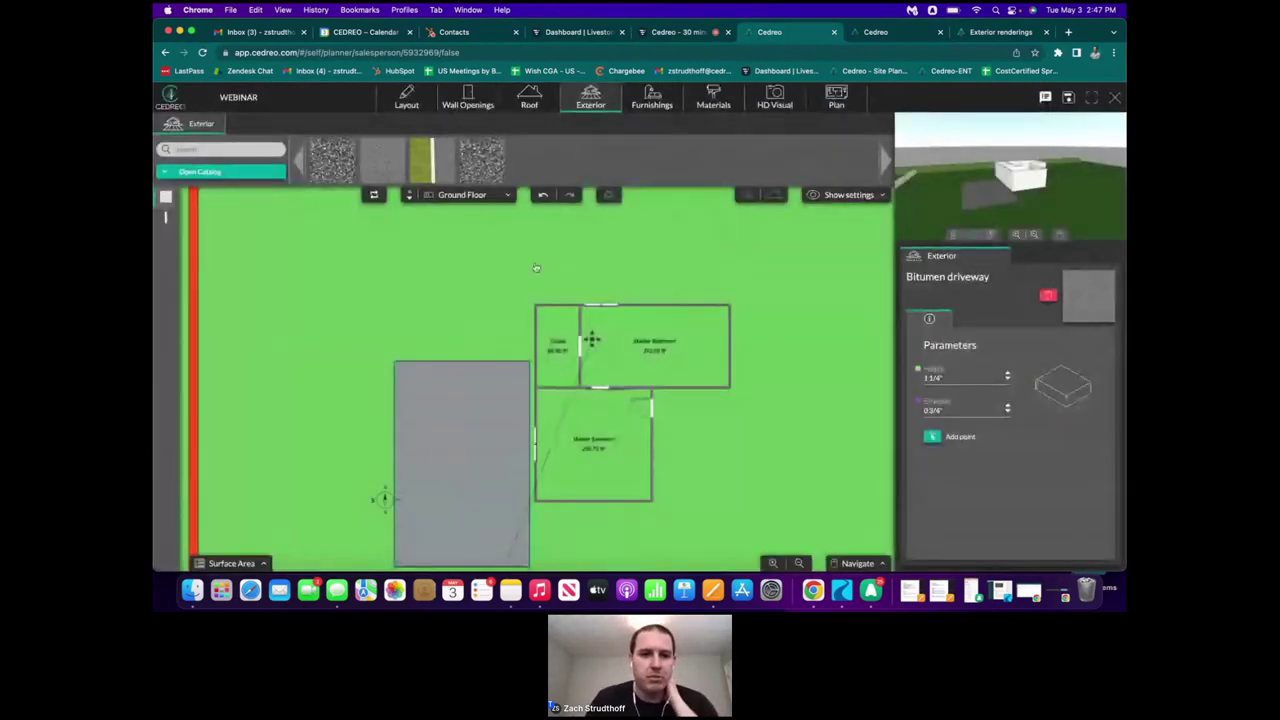
pyautogui.scroll(-3, 533, 240)
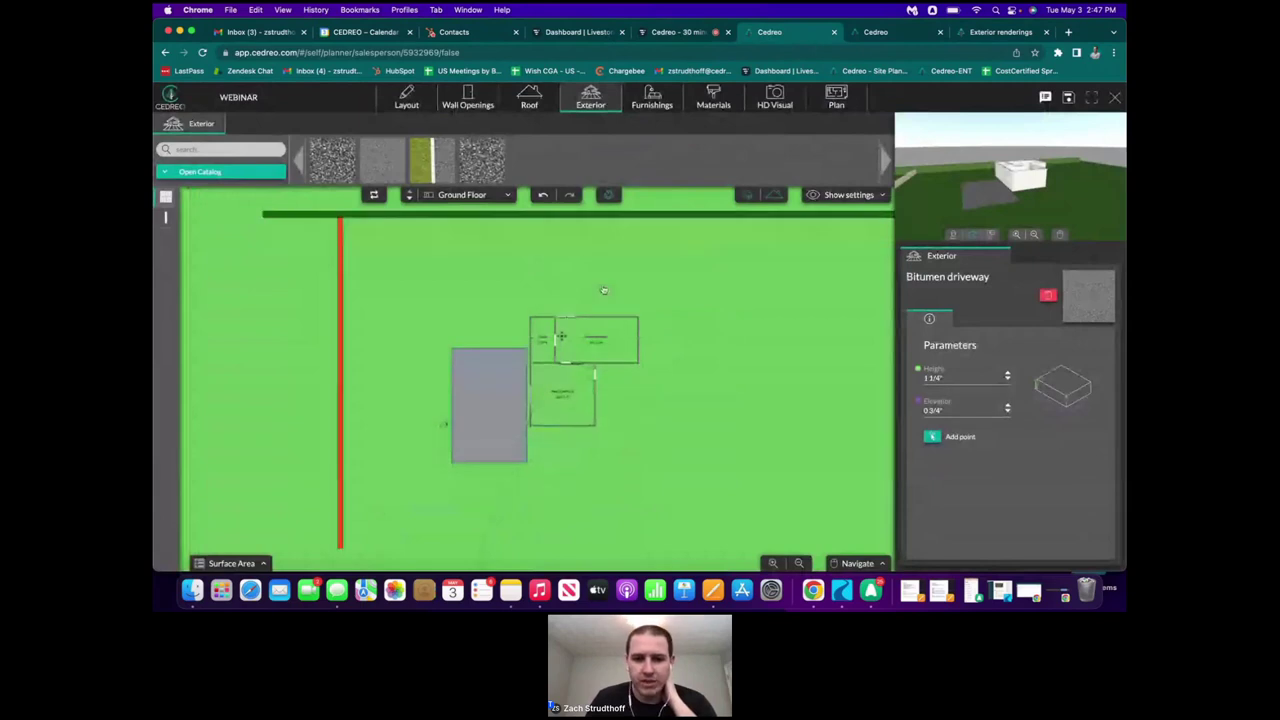
pyautogui.scroll(1, 606, 287)
pyautogui.scroll(1, 610, 286)
pyautogui.moveTo(610, 286)
pyautogui.mouseDown()
pyautogui.moveTo(586, 296)
pyautogui.moveTo(611, 278)
pyautogui.mouseUp()
pyautogui.scroll(1, 592, 293)
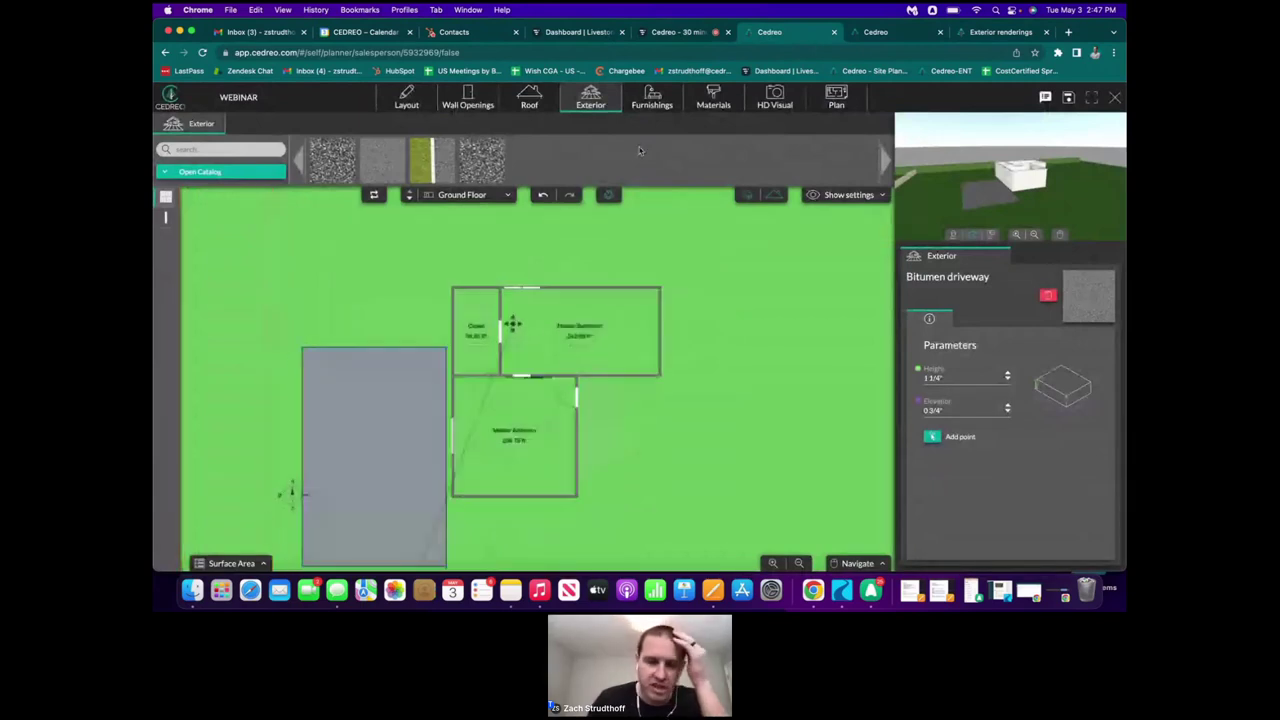
# - Switch to the furnishings stage in 3D and bring the camera inside the Master Bathroom, facing its east wall
pyautogui.click(665, 102)
pyautogui.moveTo(639, 225); pyautogui.dragTo(634, 339)
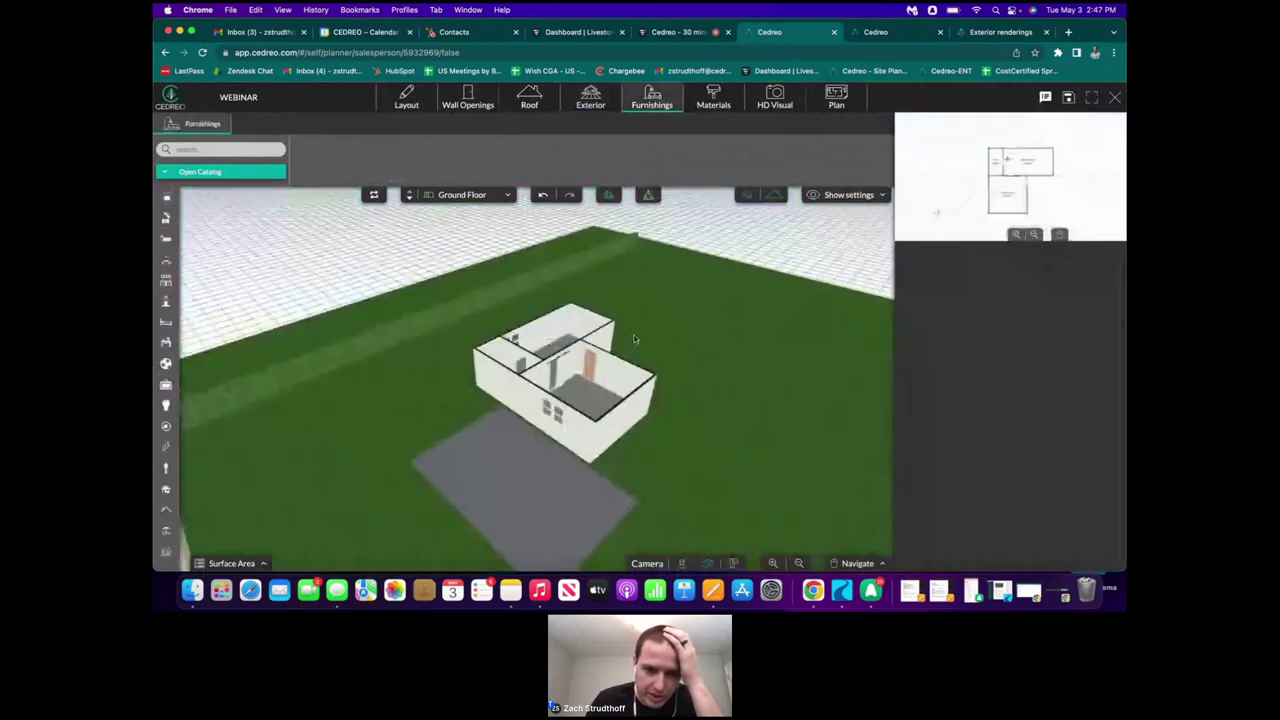
pyautogui.moveTo(567, 422)
pyautogui.mouseDown()
pyautogui.moveTo(590, 402)
pyautogui.moveTo(582, 425)
pyautogui.moveTo(534, 425)
pyautogui.moveTo(587, 378)
pyautogui.mouseUp()
pyautogui.scroll(4, 591, 404)
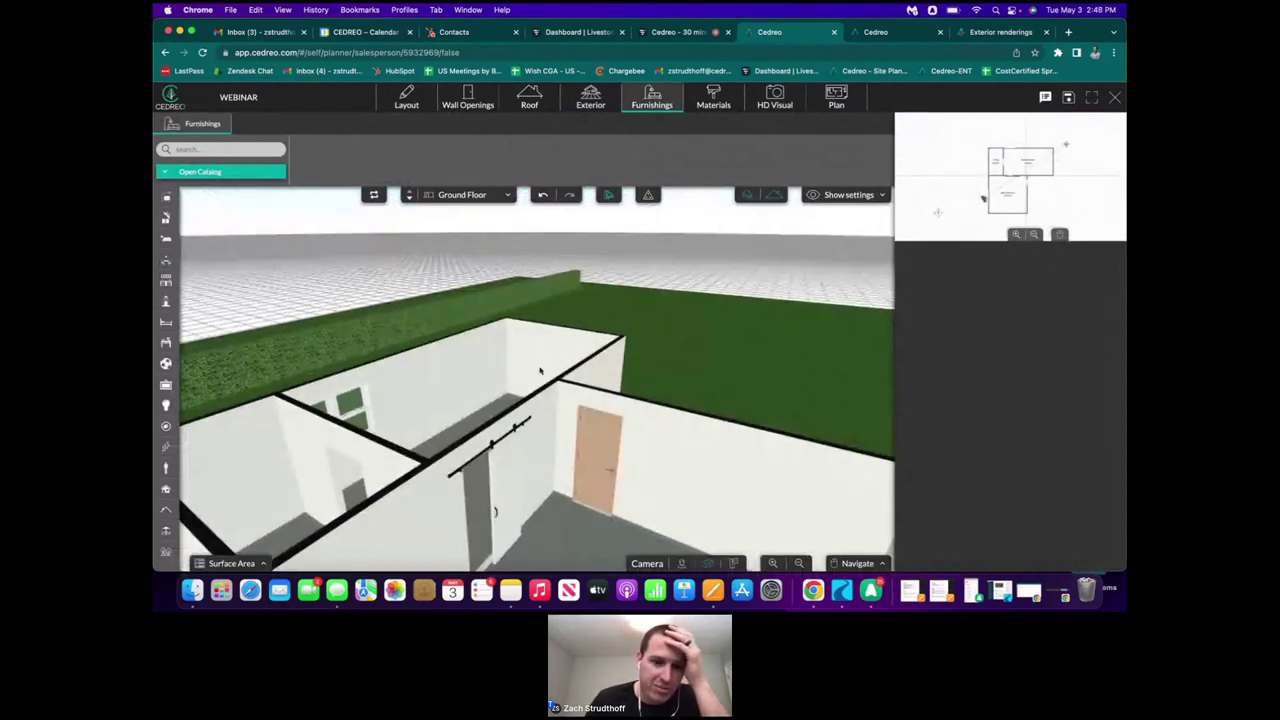
pyautogui.moveTo(527, 378); pyautogui.dragTo(573, 357)
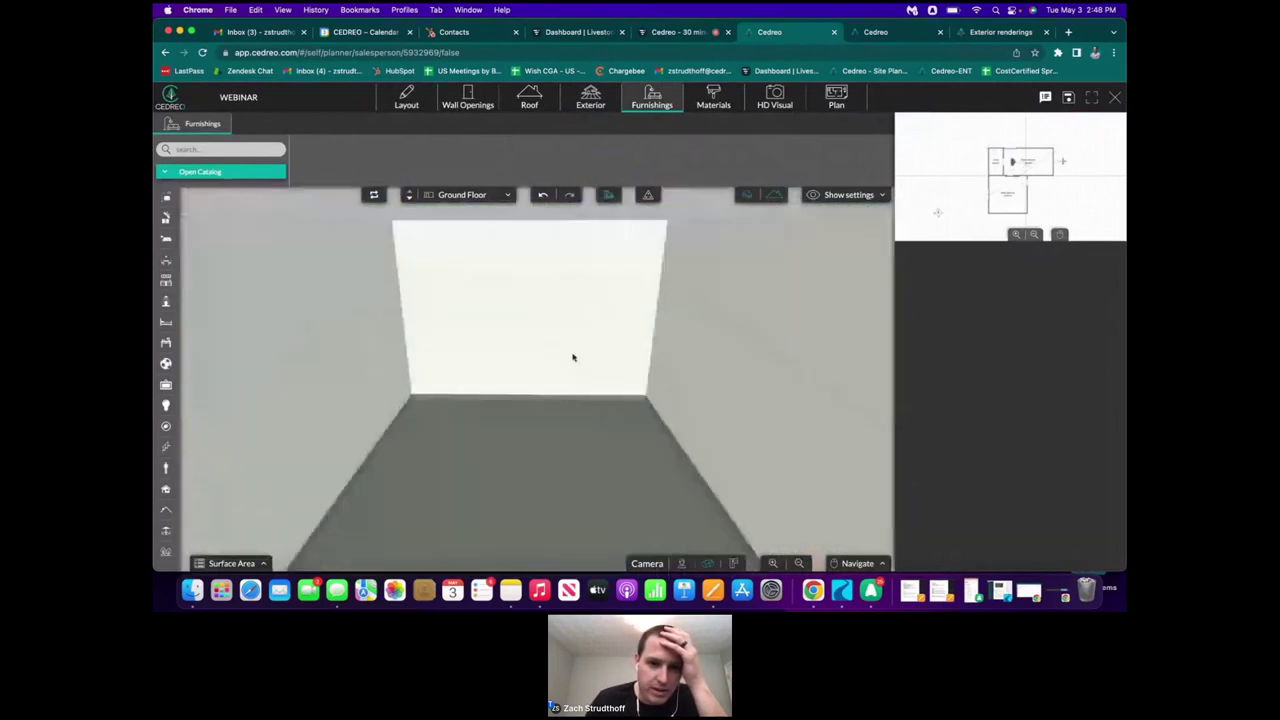
pyautogui.scroll(2, 573, 357)
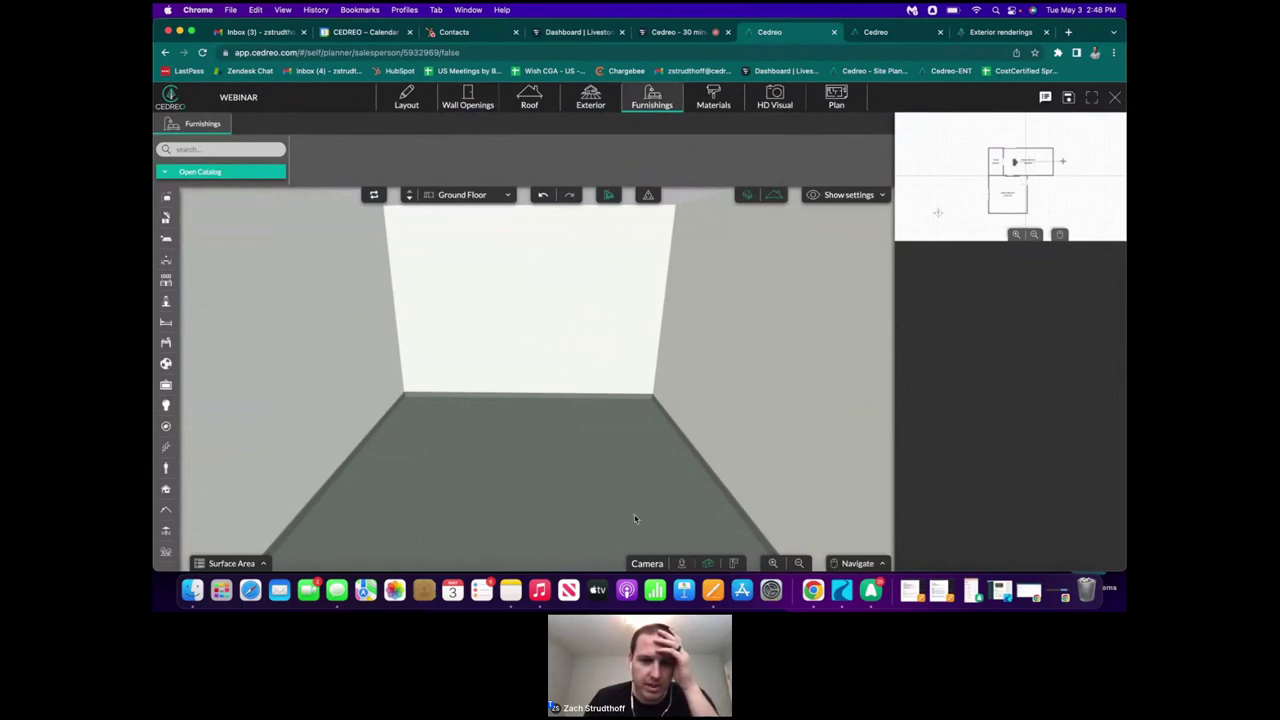
pyautogui.scroll(-3, 309, 450)
pyautogui.moveTo(309, 448); pyautogui.dragTo(311, 428)
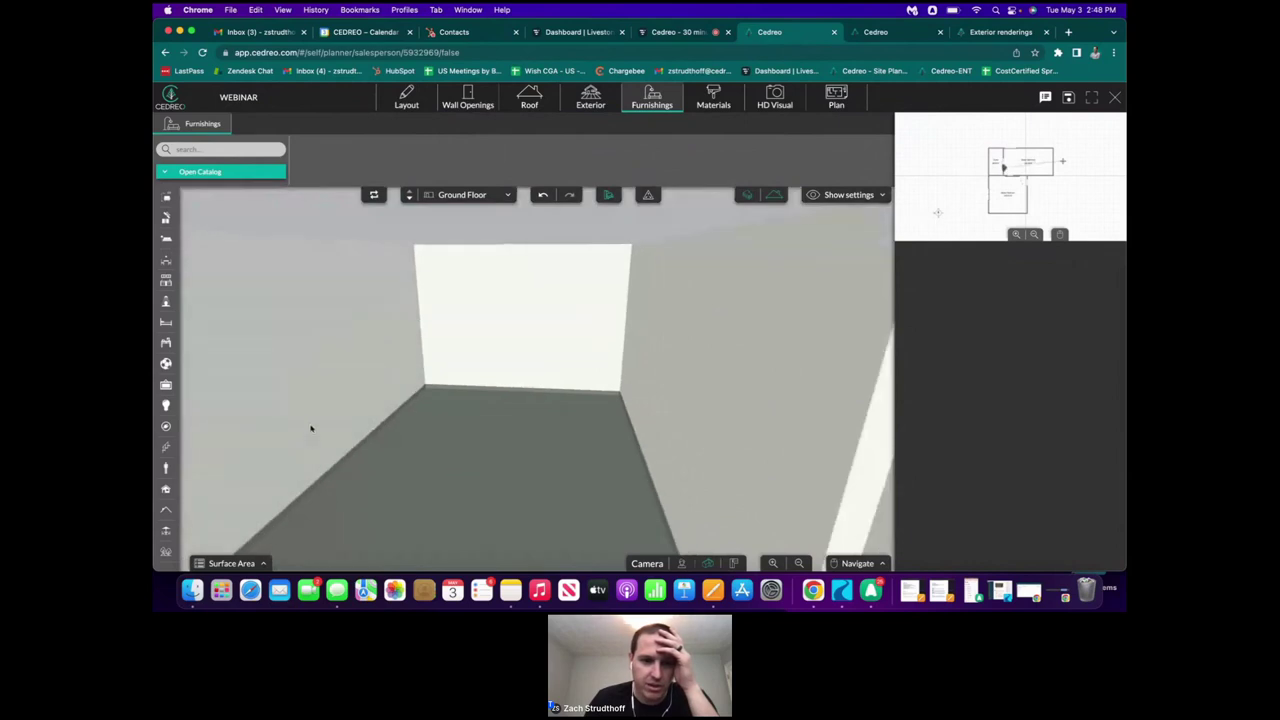
pyautogui.scroll(3, 334, 422)
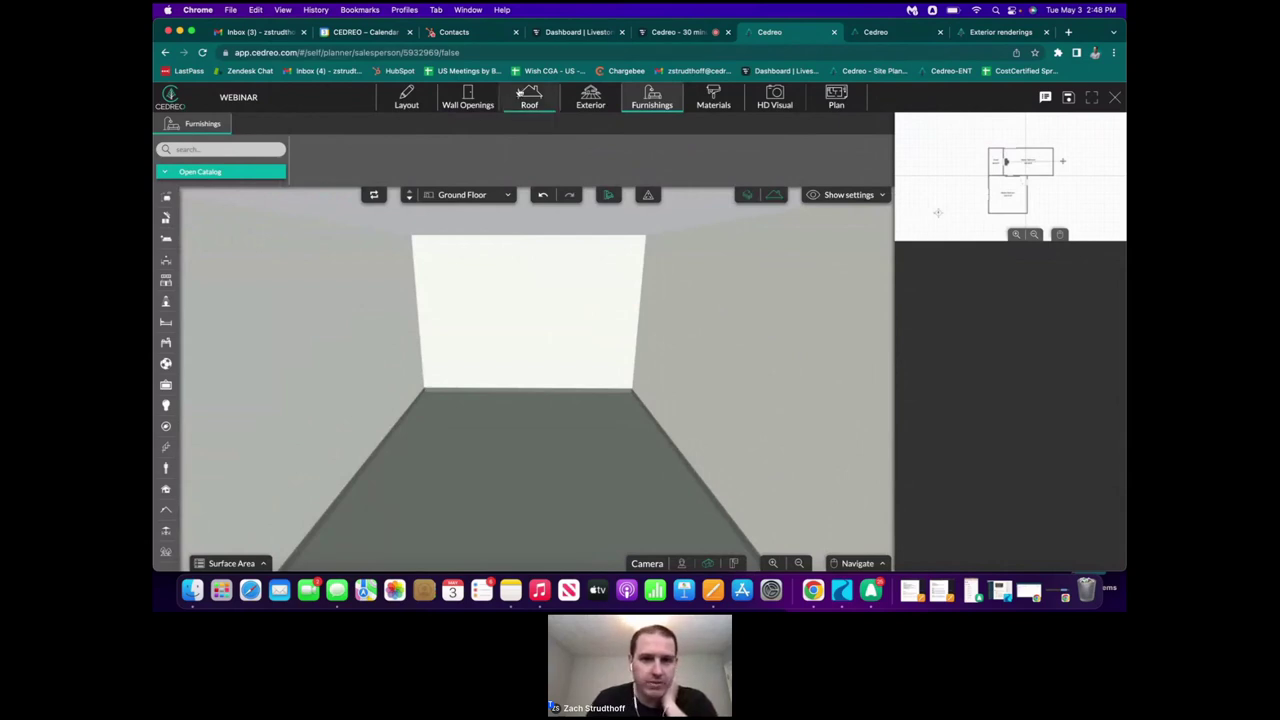
# - Place the 47 1/2" wide shower cabin from the Bathroom catalog's Shower cabin products on the Master Bathroom floor
pyautogui.click(241, 173)
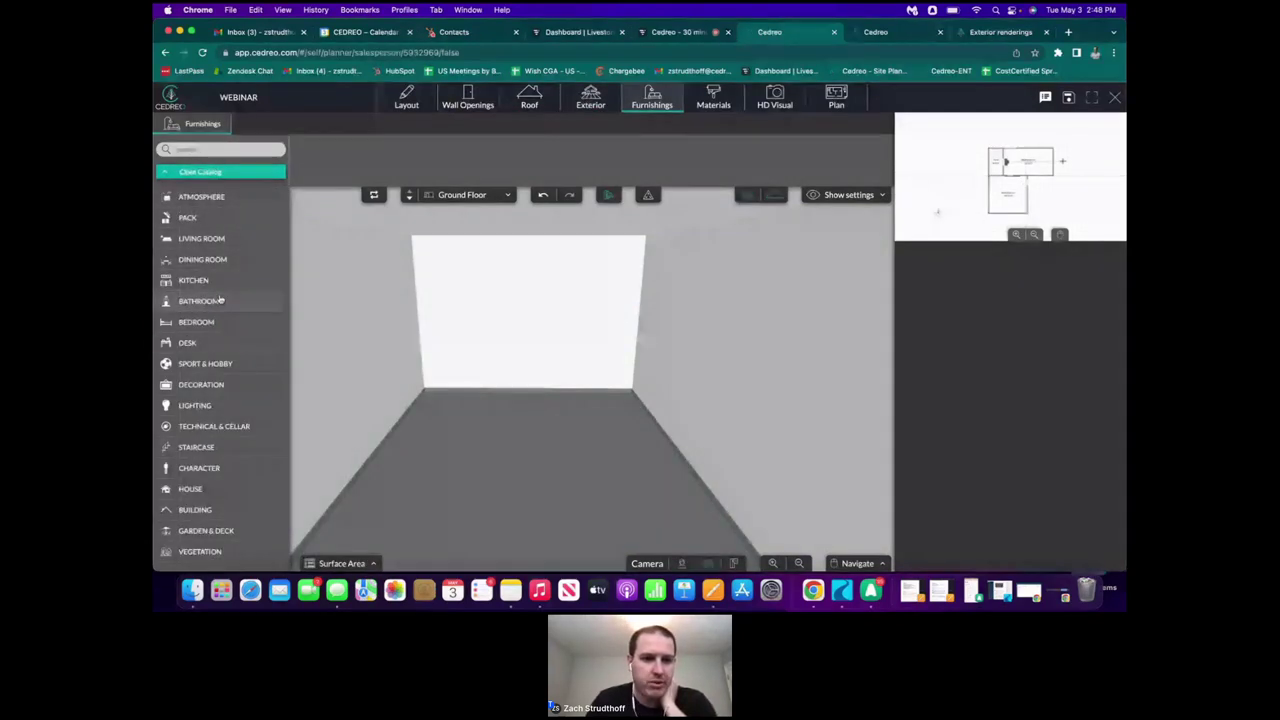
pyautogui.click(210, 301)
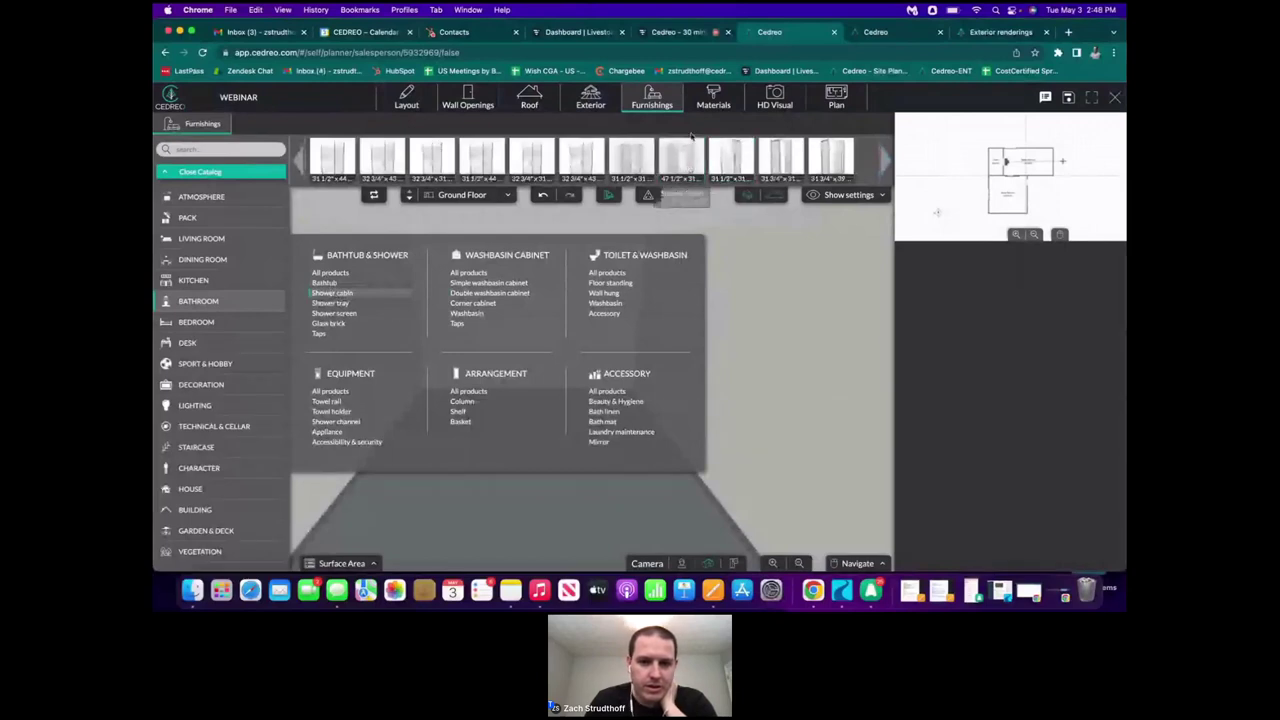
pyautogui.click(684, 155)
pyautogui.click(513, 444)
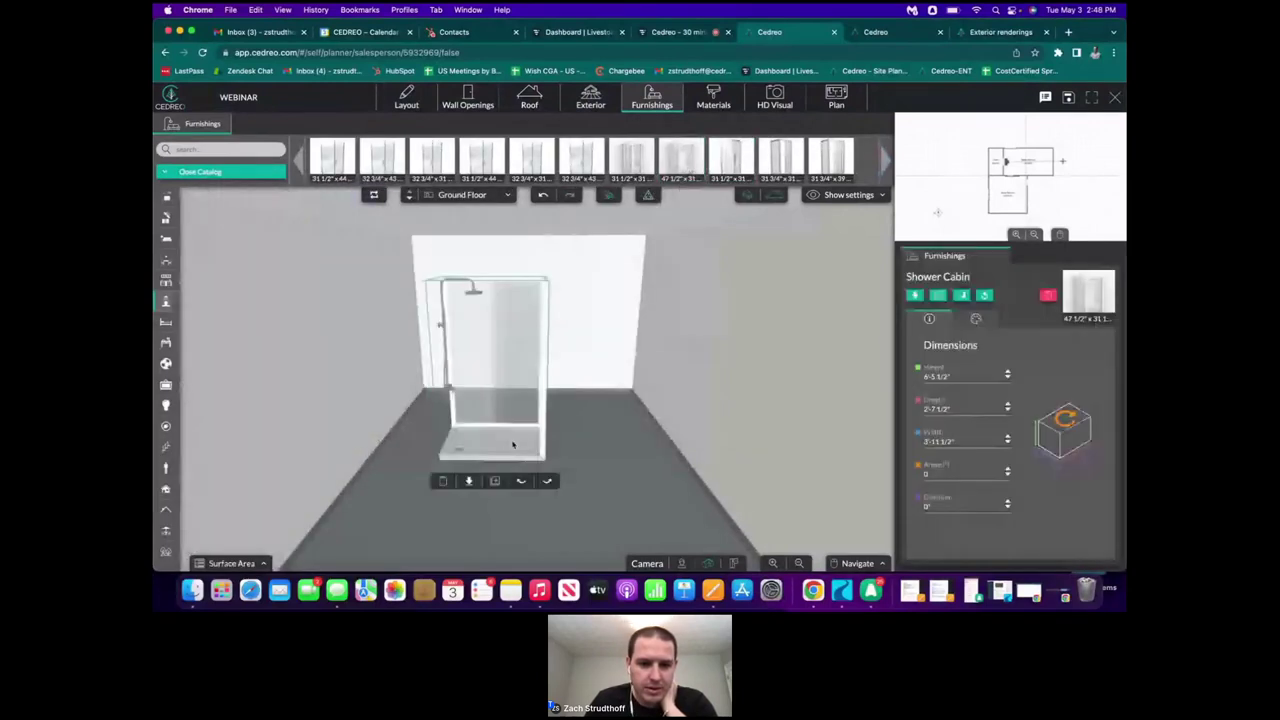
# - Rotate the shower cabin to an angle of 180° and mirror it
pyautogui.click(520, 482)
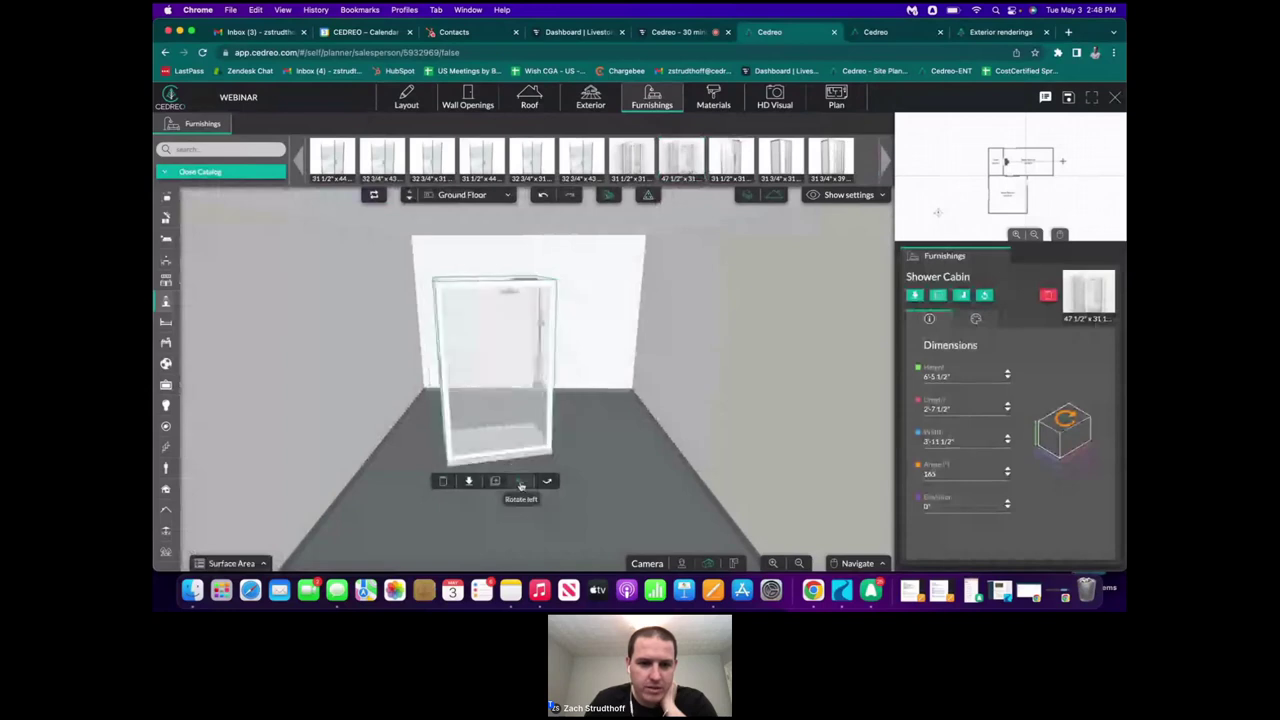
pyautogui.click(524, 482)
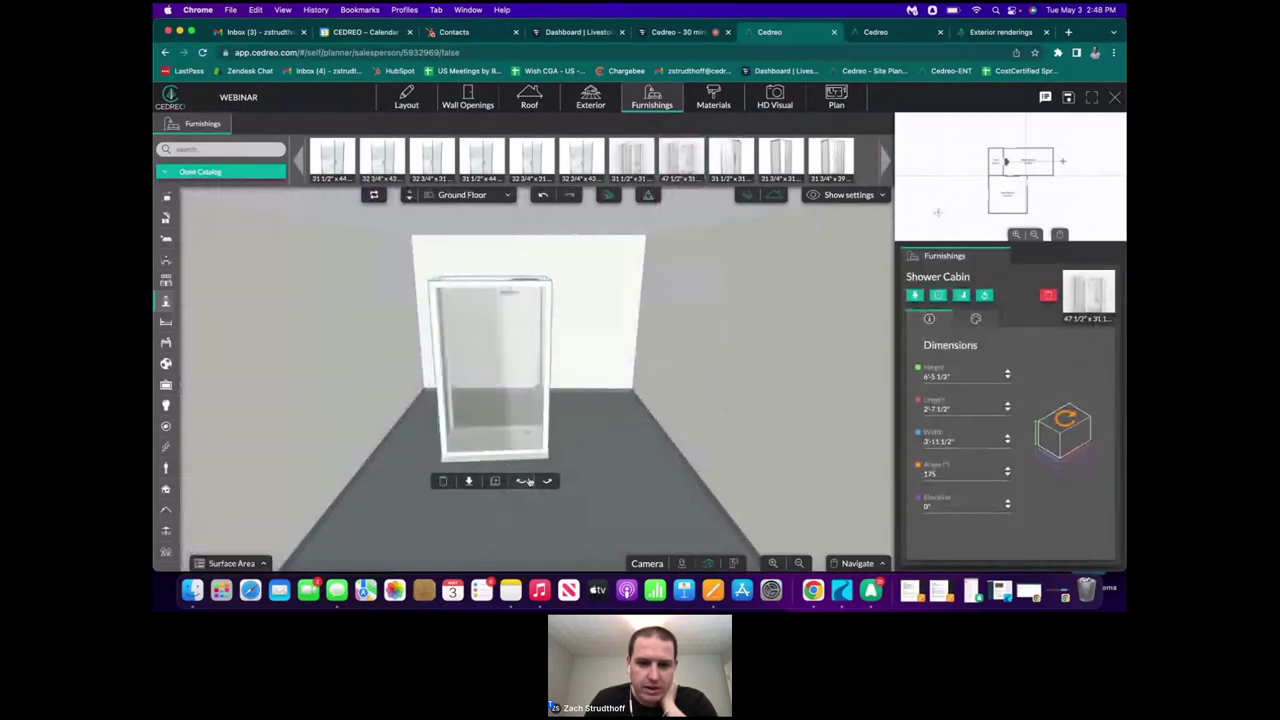
pyautogui.click(527, 481)
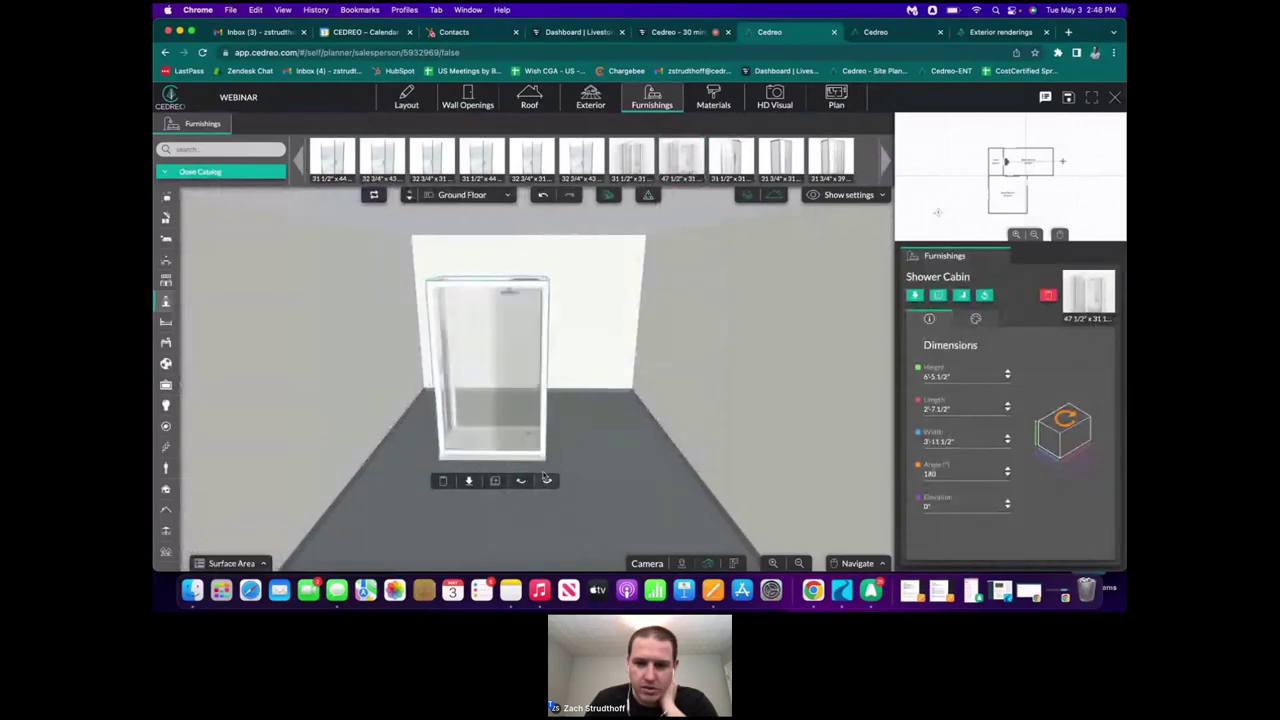
pyautogui.click(961, 295)
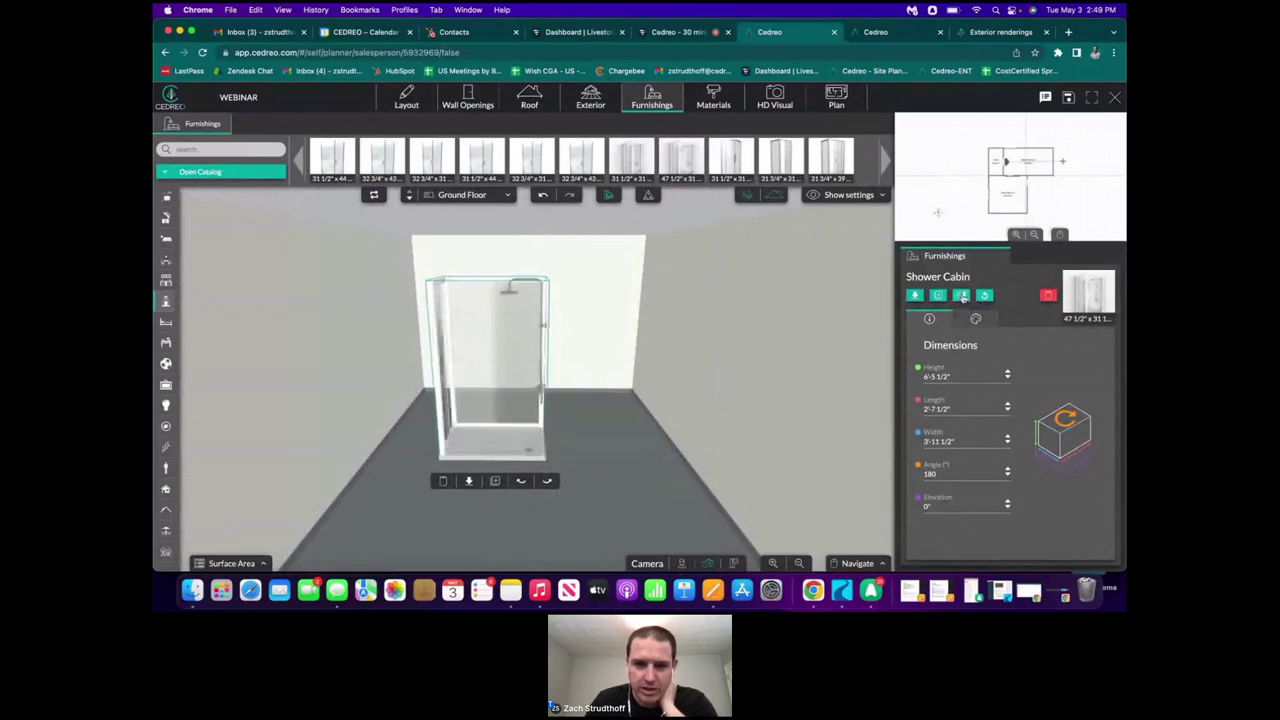
# - Rotate the shower cabin to an angle of 360° and move it toward the Master Bathroom's northeast corner
pyautogui.click(522, 483)
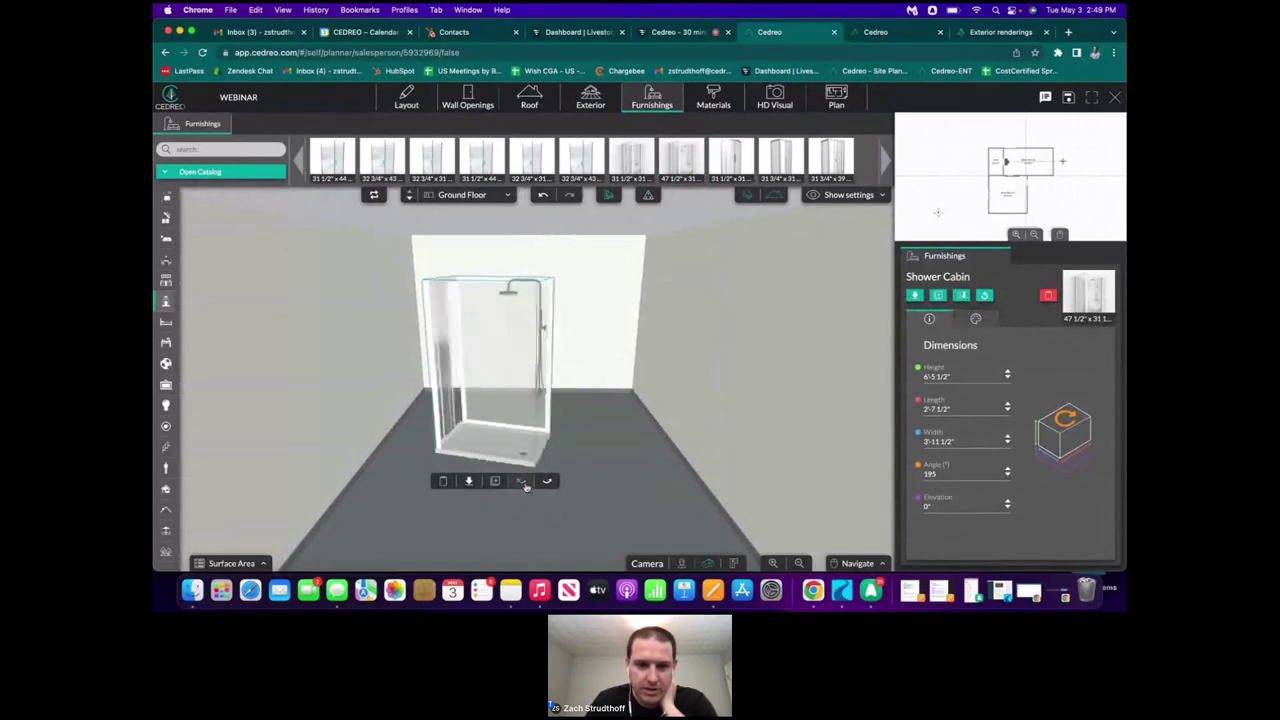
pyautogui.click(522, 483)
pyautogui.click(522, 483)
pyautogui.click(522, 483)
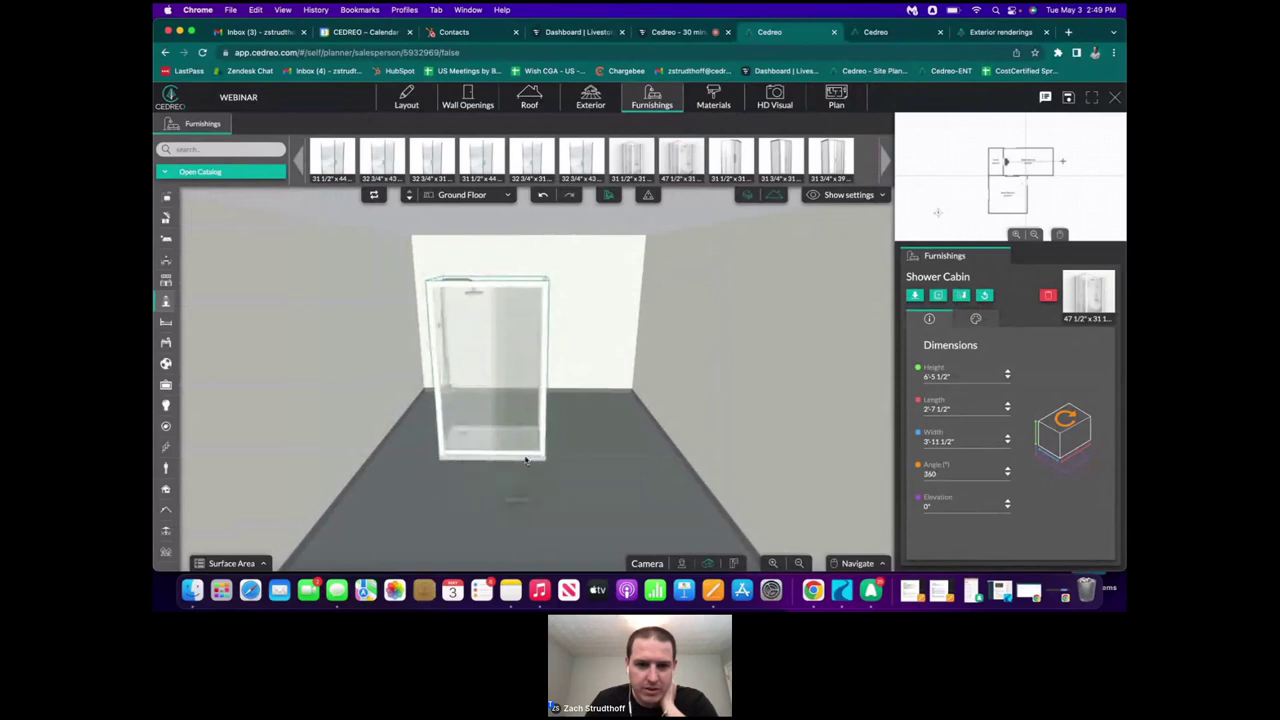
pyautogui.moveTo(529, 451); pyautogui.dragTo(489, 411)
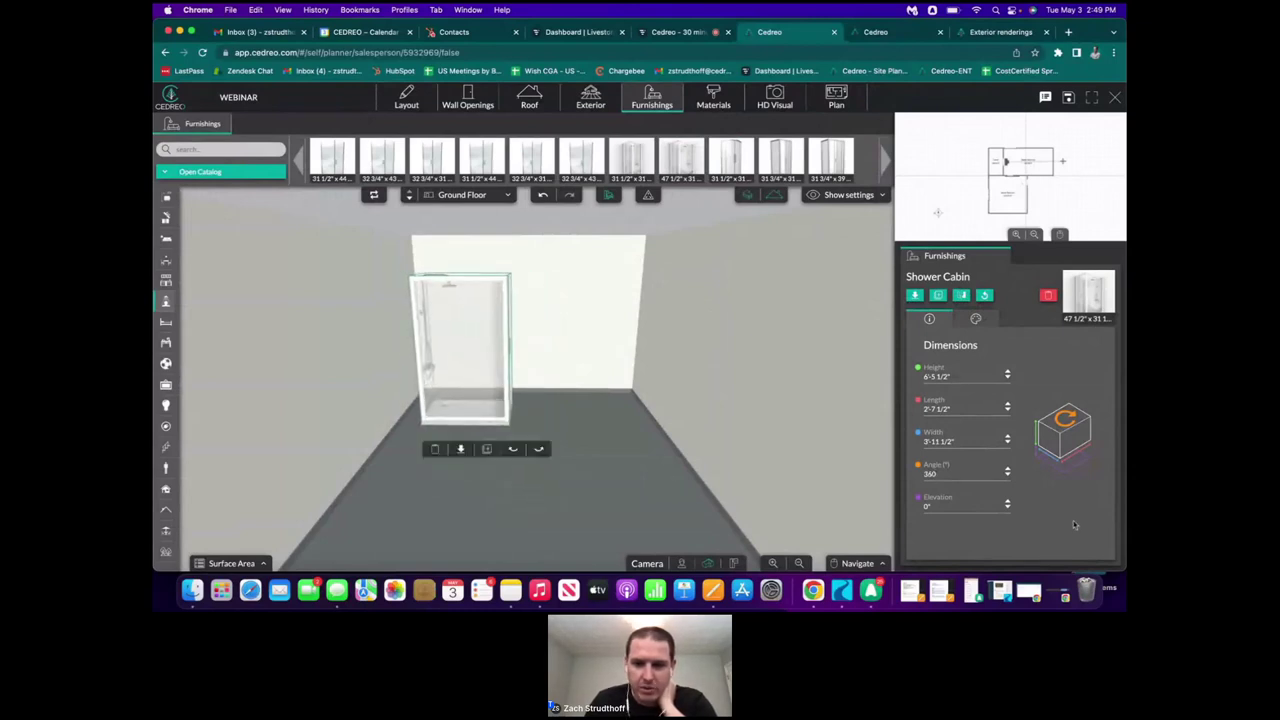
# - Set the shower cabin's length and width to 4'-0" each
pyautogui.click(968, 409)
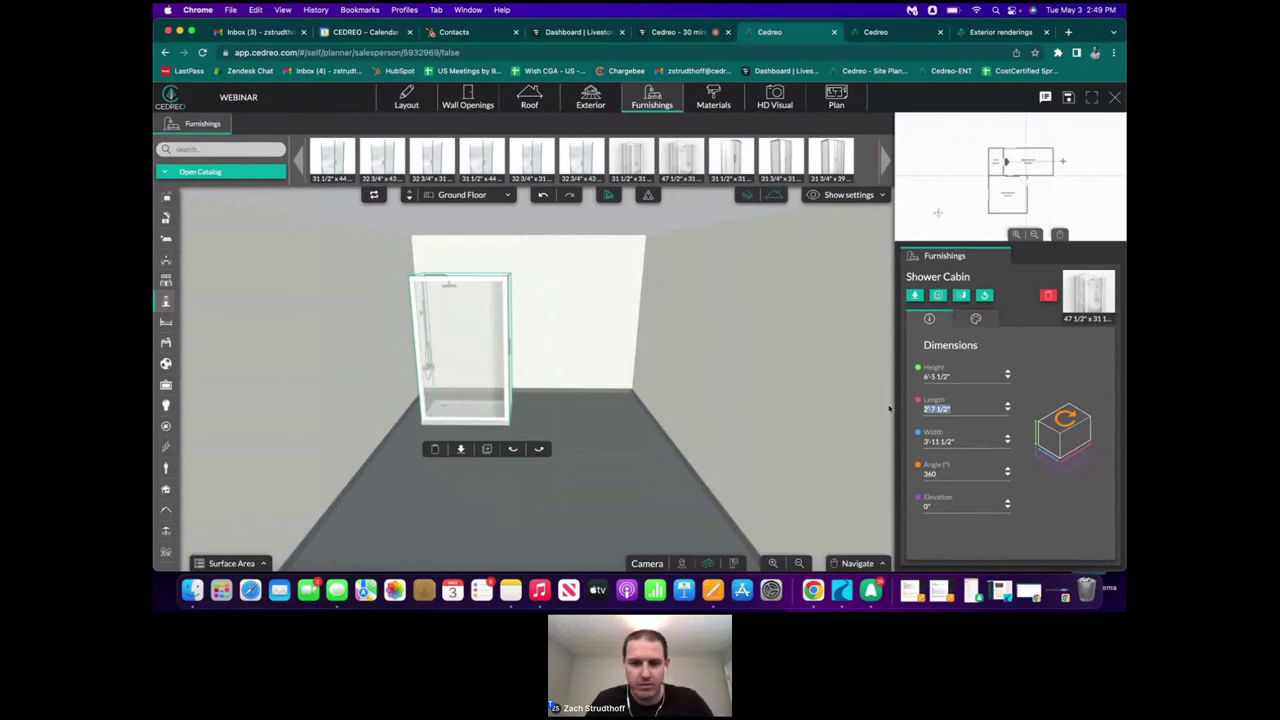
pyautogui.write('4')
pyautogui.press('Return')
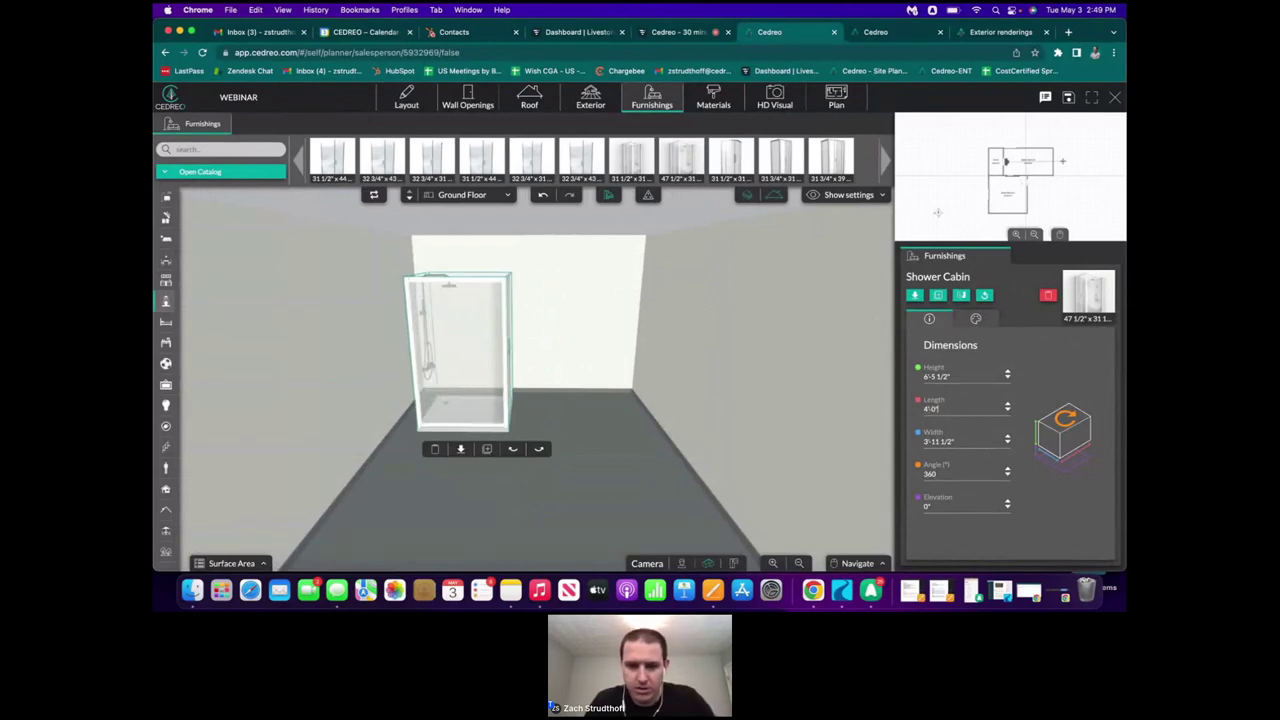
pyautogui.click(967, 442)
pyautogui.write('4')
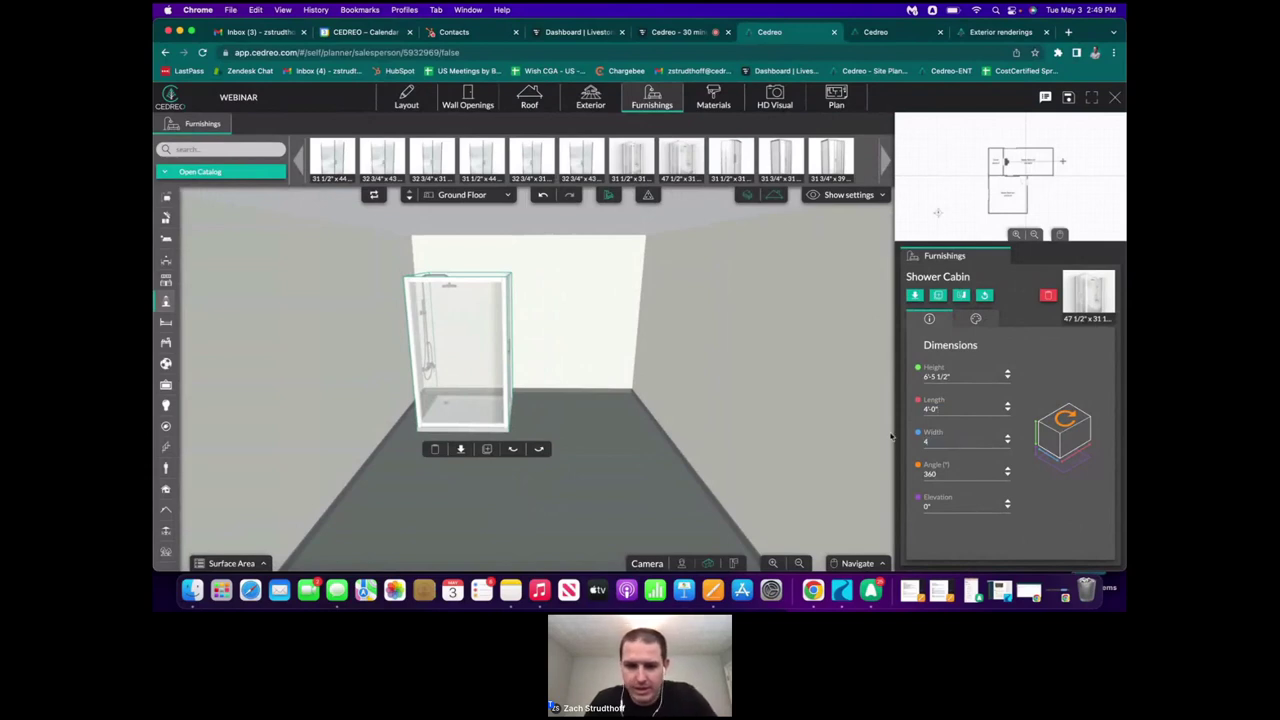
pyautogui.press('Return')
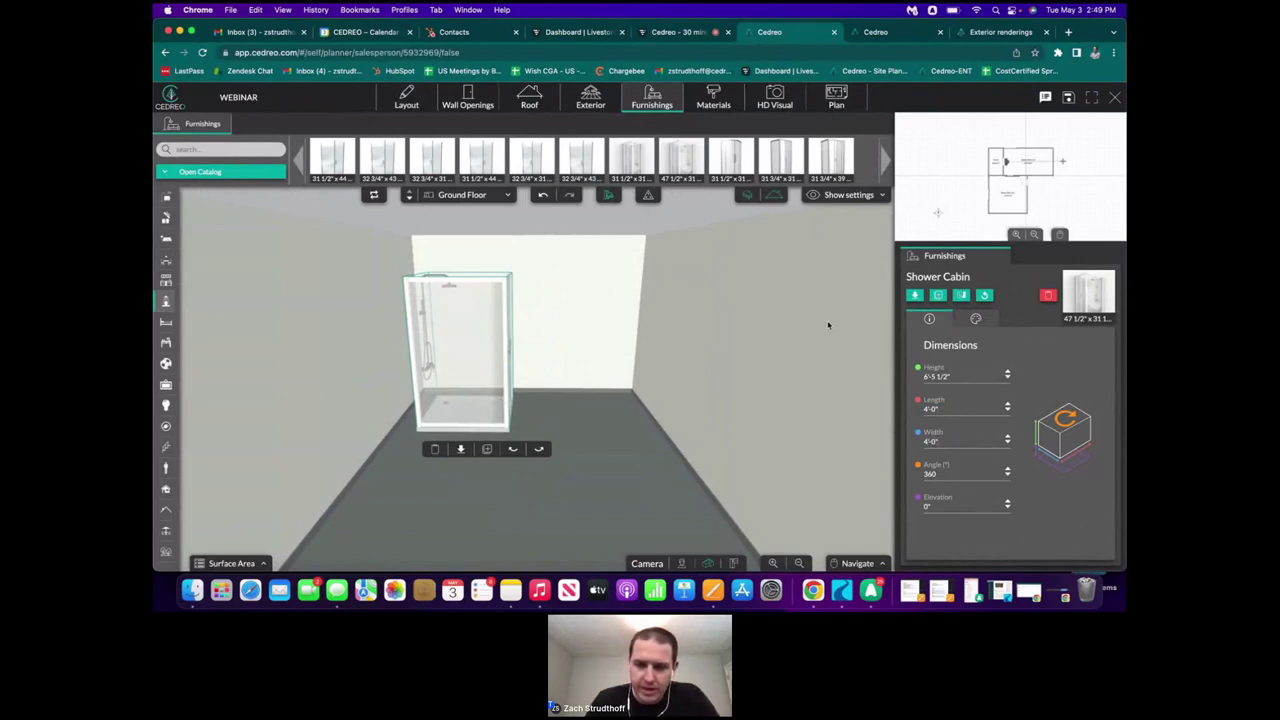
# - Set the shower cabin's height to 7'-0" and fit it into the room's northeast corner
pyautogui.click(945, 376)
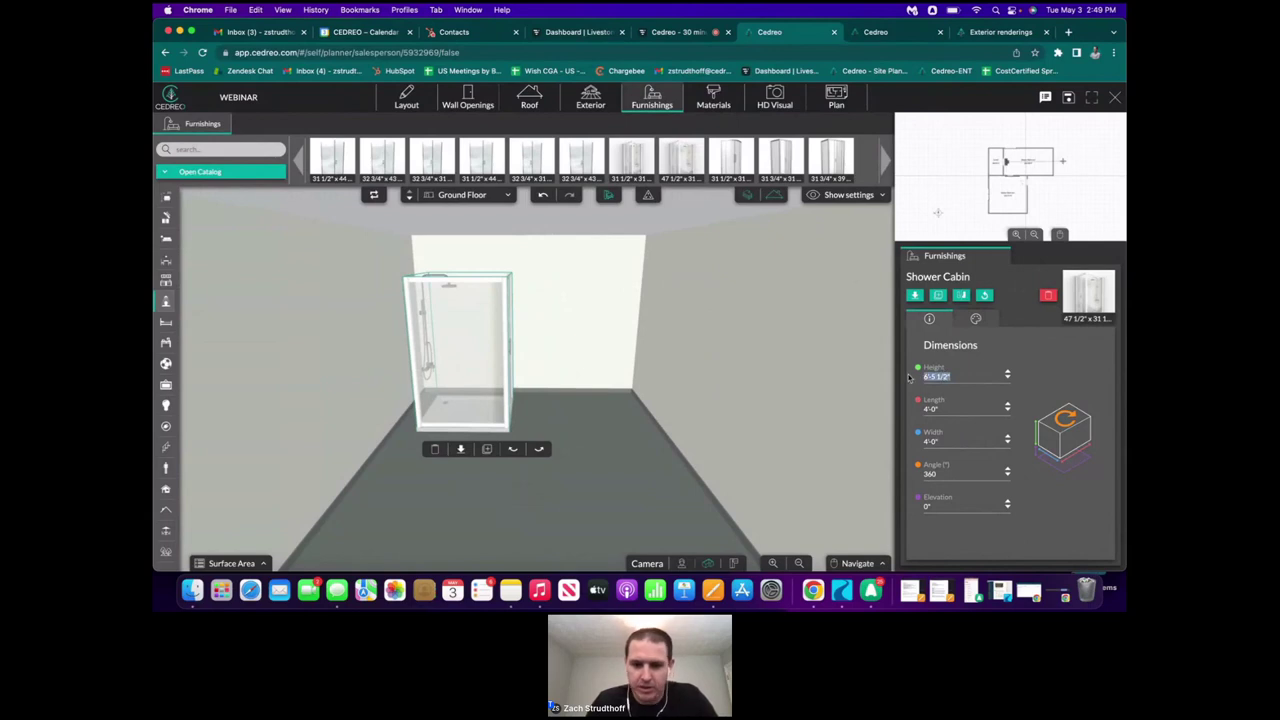
pyautogui.write('7')
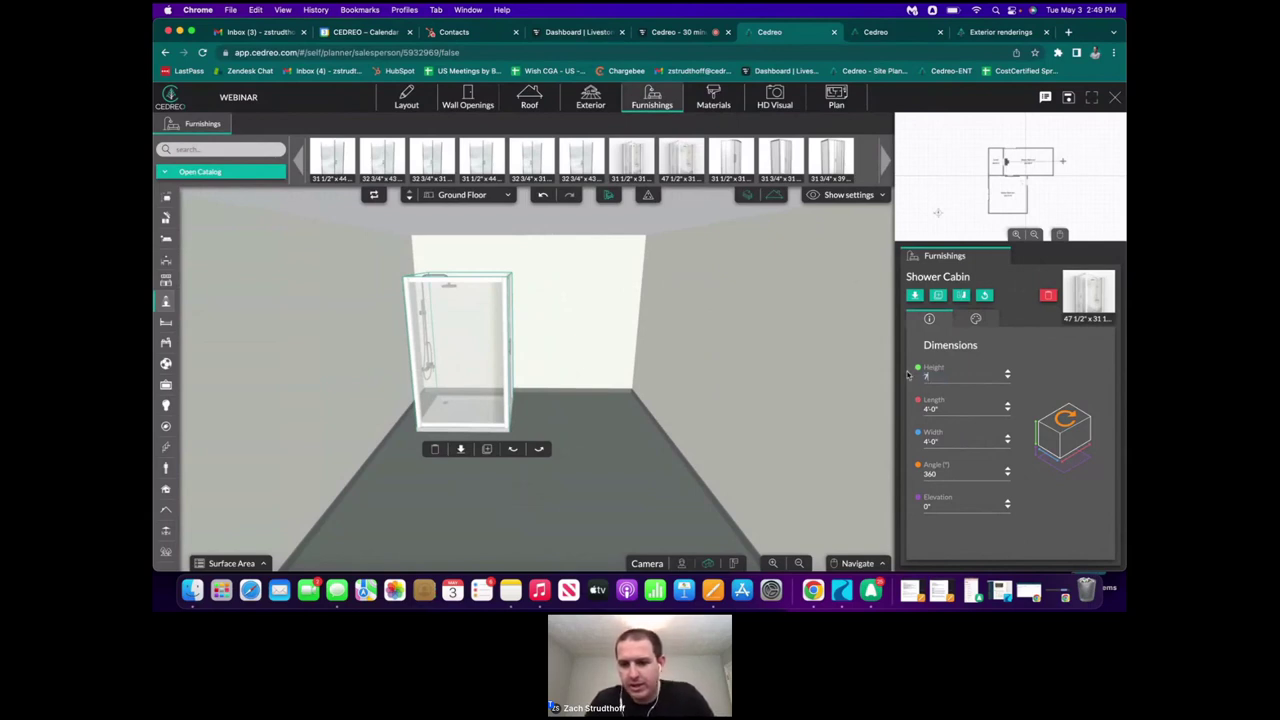
pyautogui.press('Return')
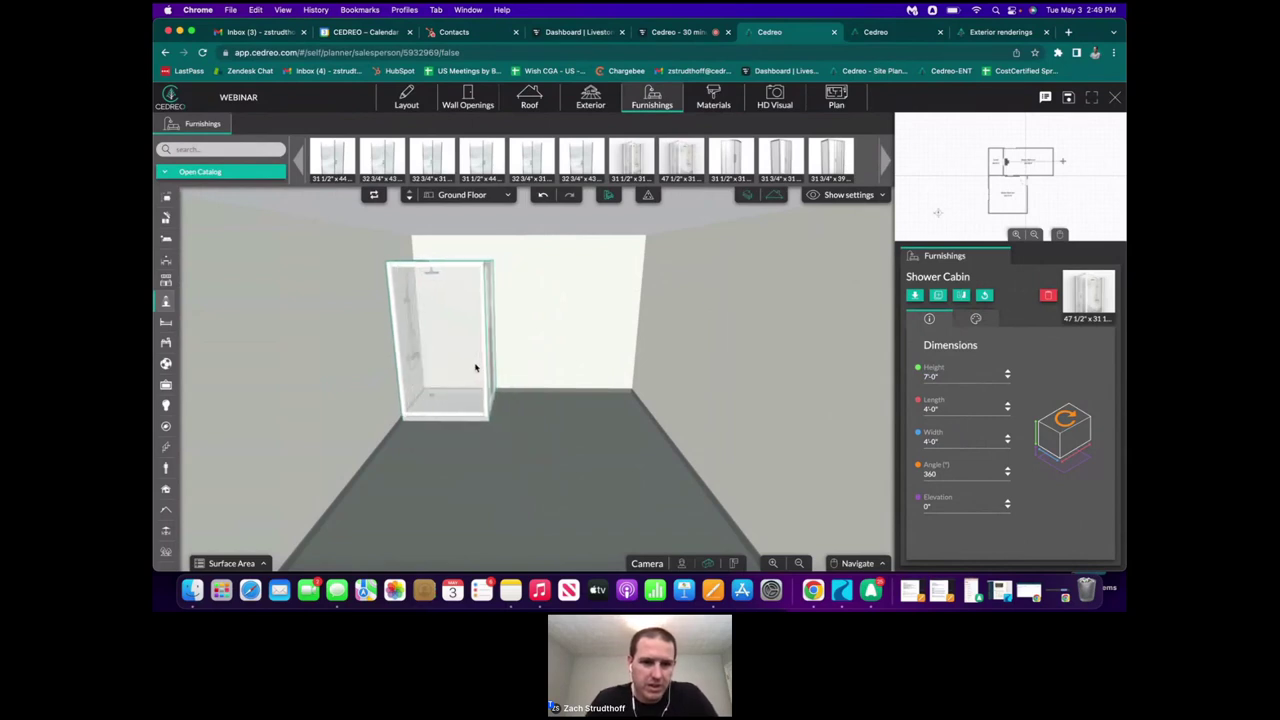
pyautogui.click(602, 466)
pyautogui.scroll(5, 605, 462)
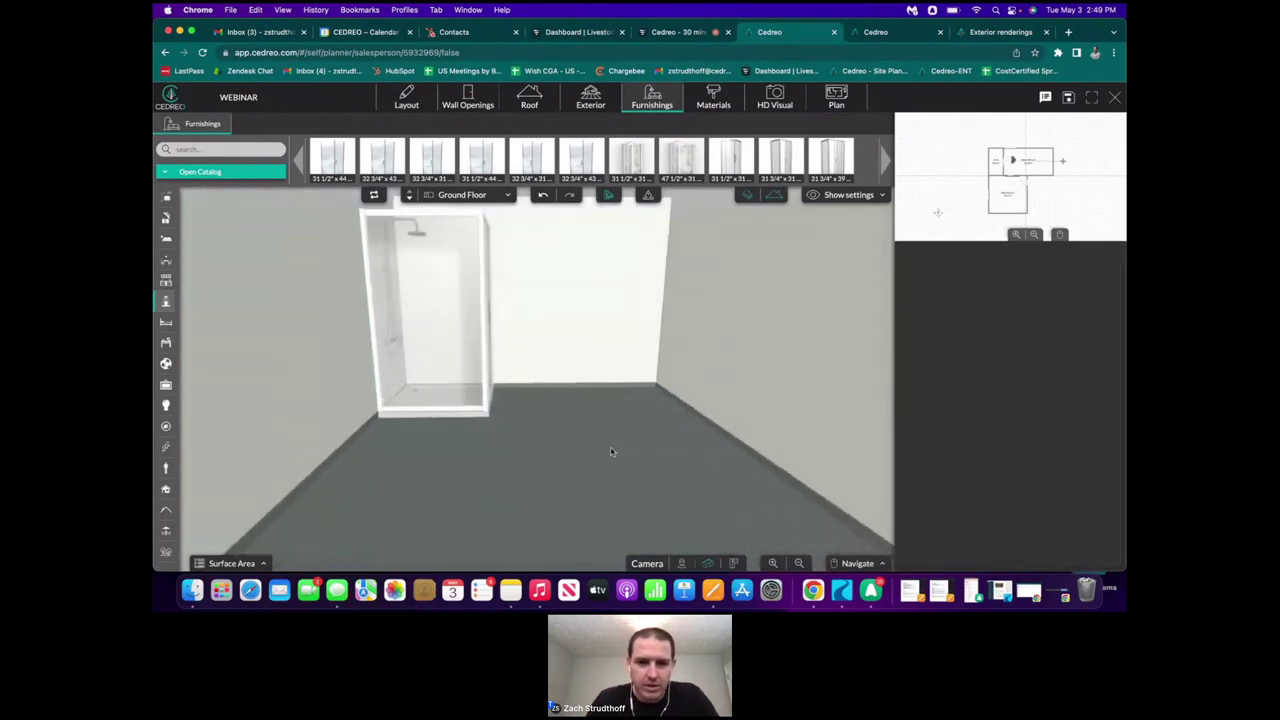
pyautogui.moveTo(621, 428); pyautogui.dragTo(561, 433)
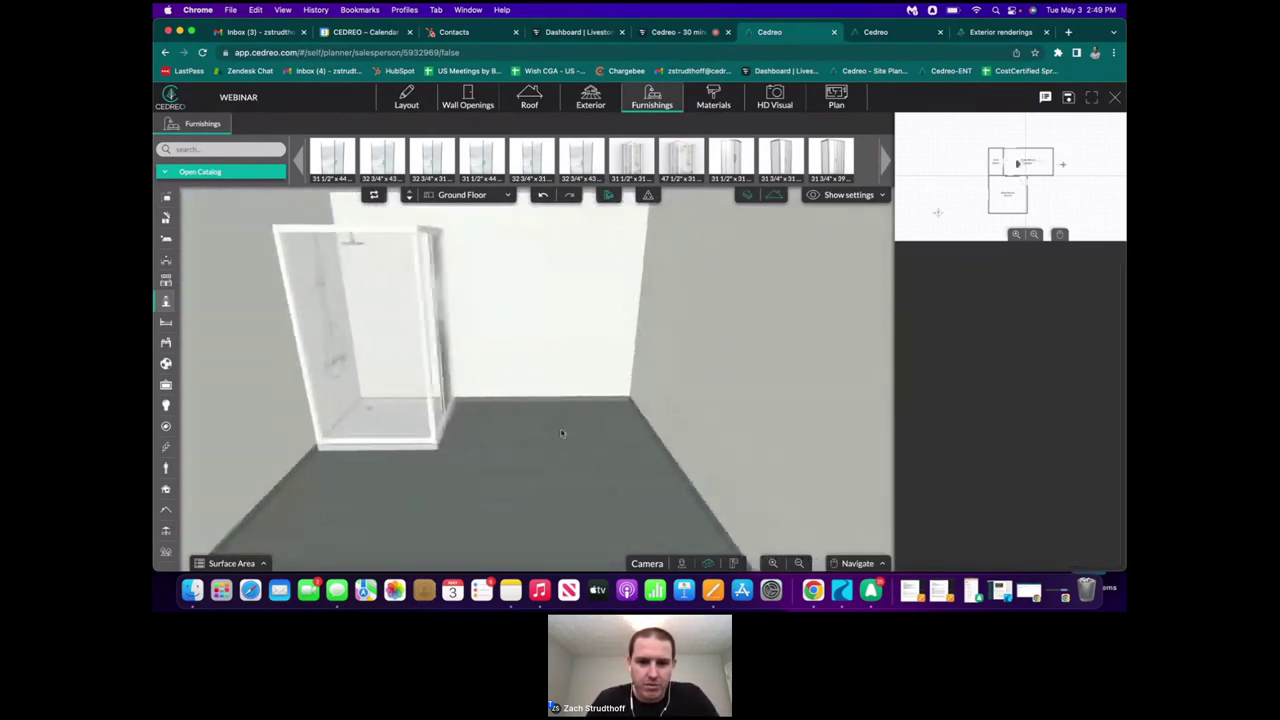
# - Place a floor-standing toilet with a cistern from the bathroom catalog near the Master Bathroom's southeast corner
pyautogui.scroll(-3, 562, 433)
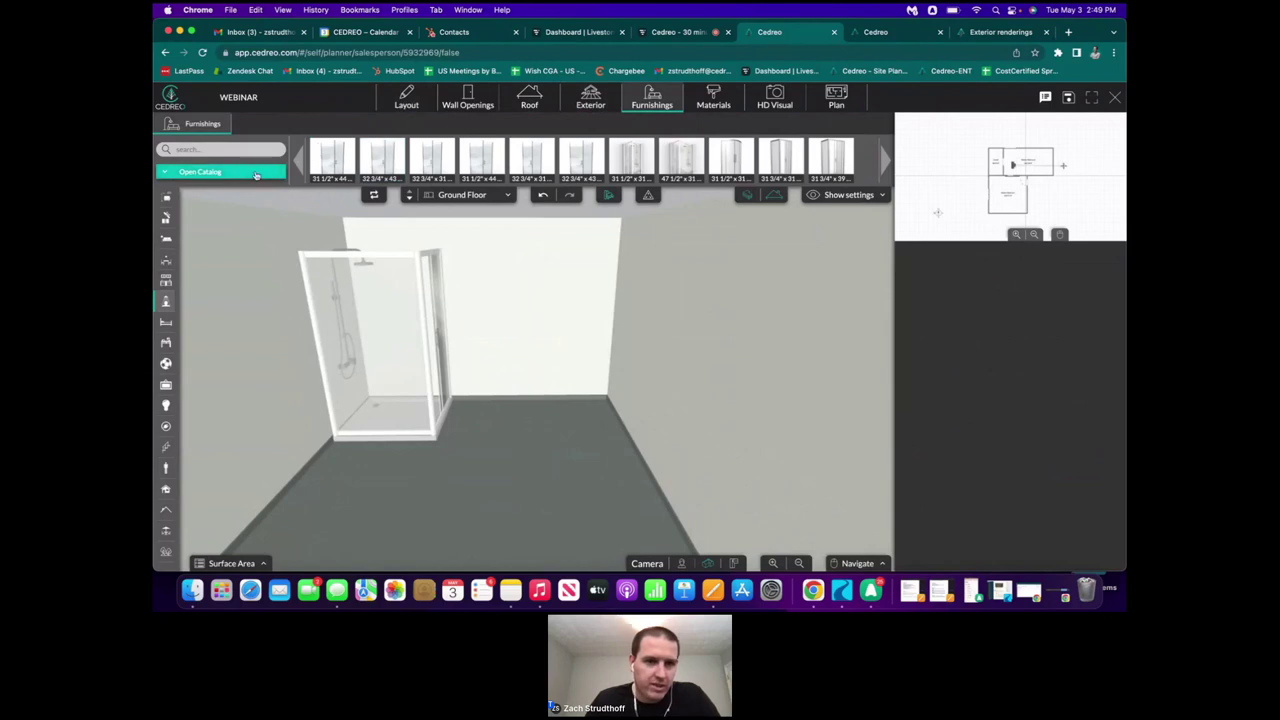
pyautogui.click(220, 171)
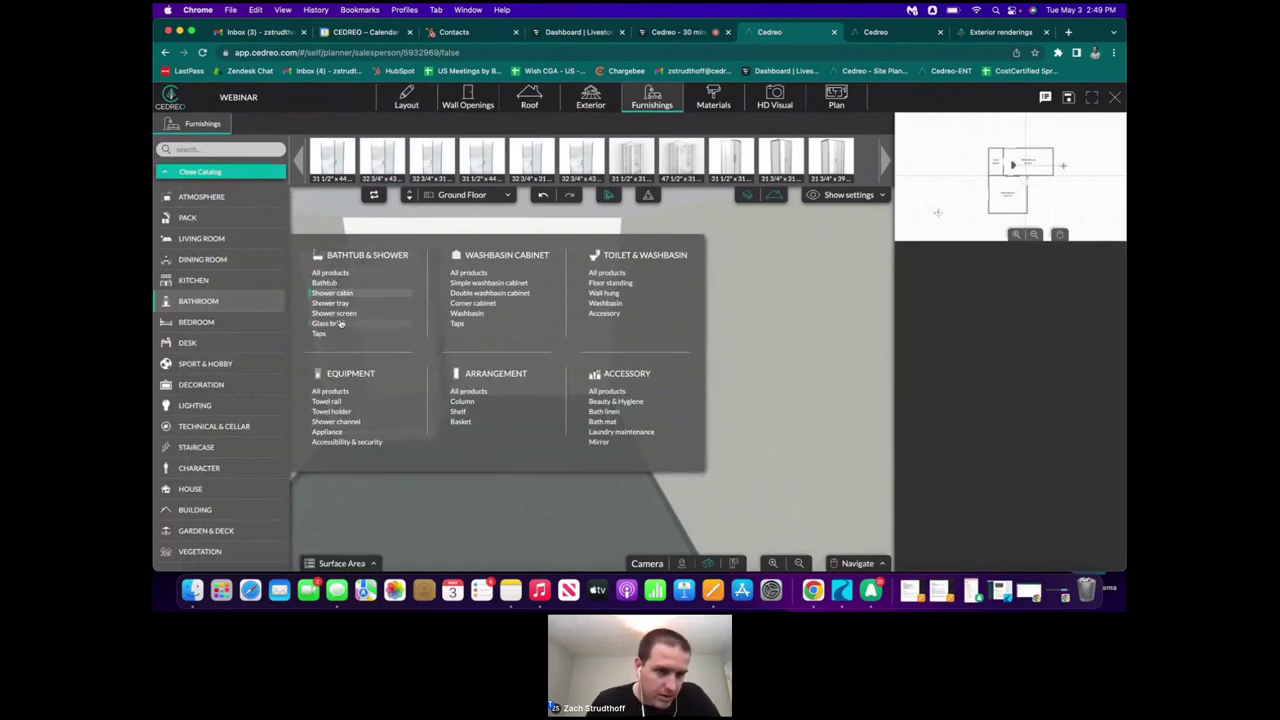
pyautogui.click(608, 283)
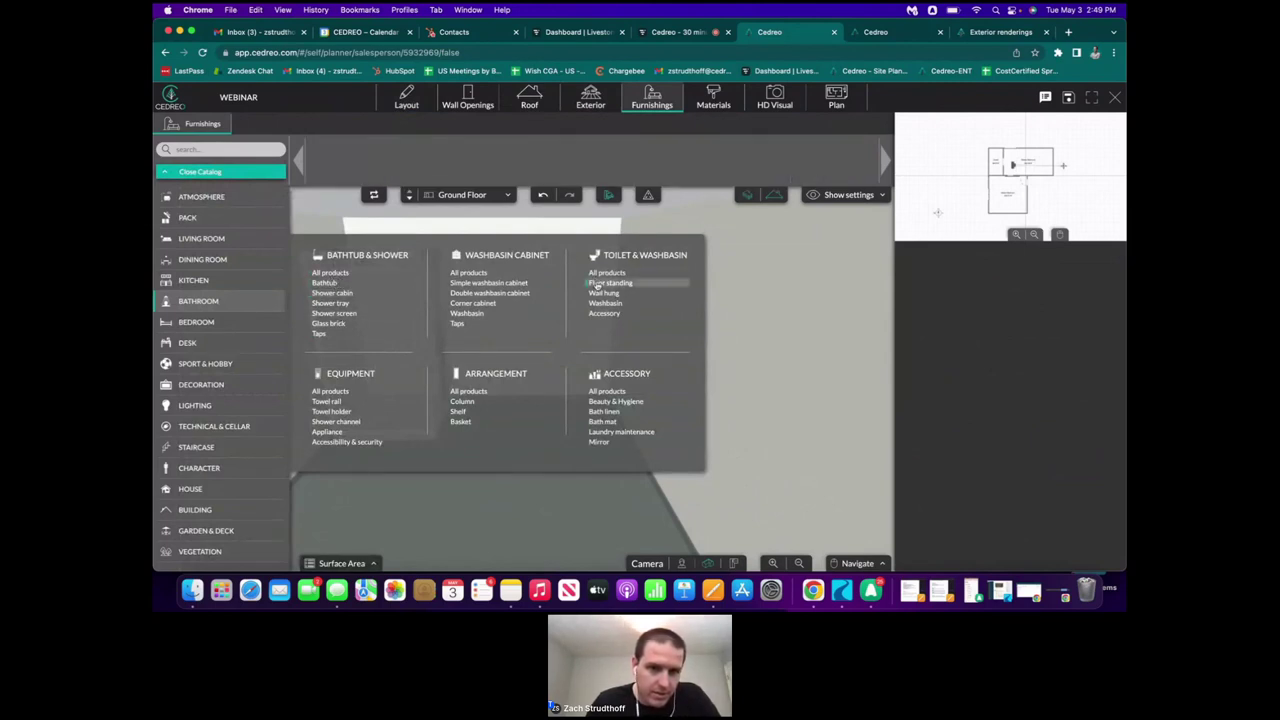
pyautogui.moveTo(335, 158); pyautogui.dragTo(571, 438)
# - Rotate the toilet to an angle of 90° and move it back against the Master Bathroom's east wall
pyautogui.click(621, 473)
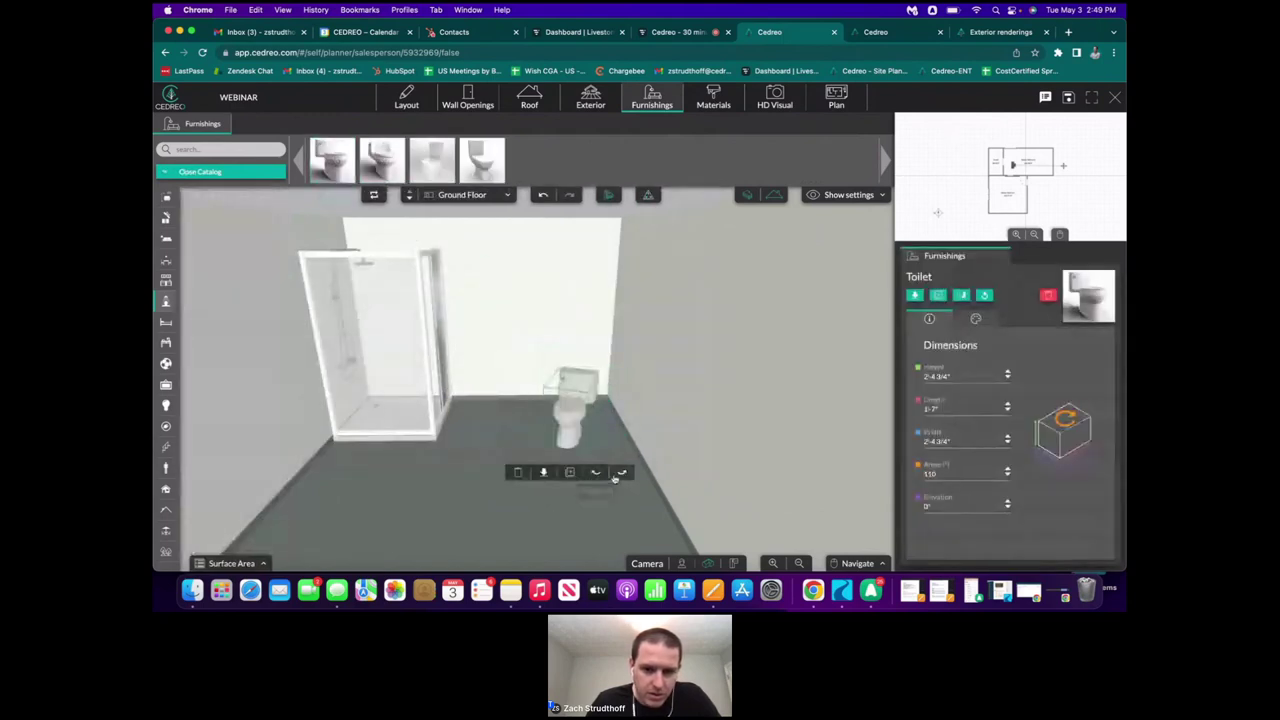
pyautogui.click(621, 474)
pyautogui.click(596, 474)
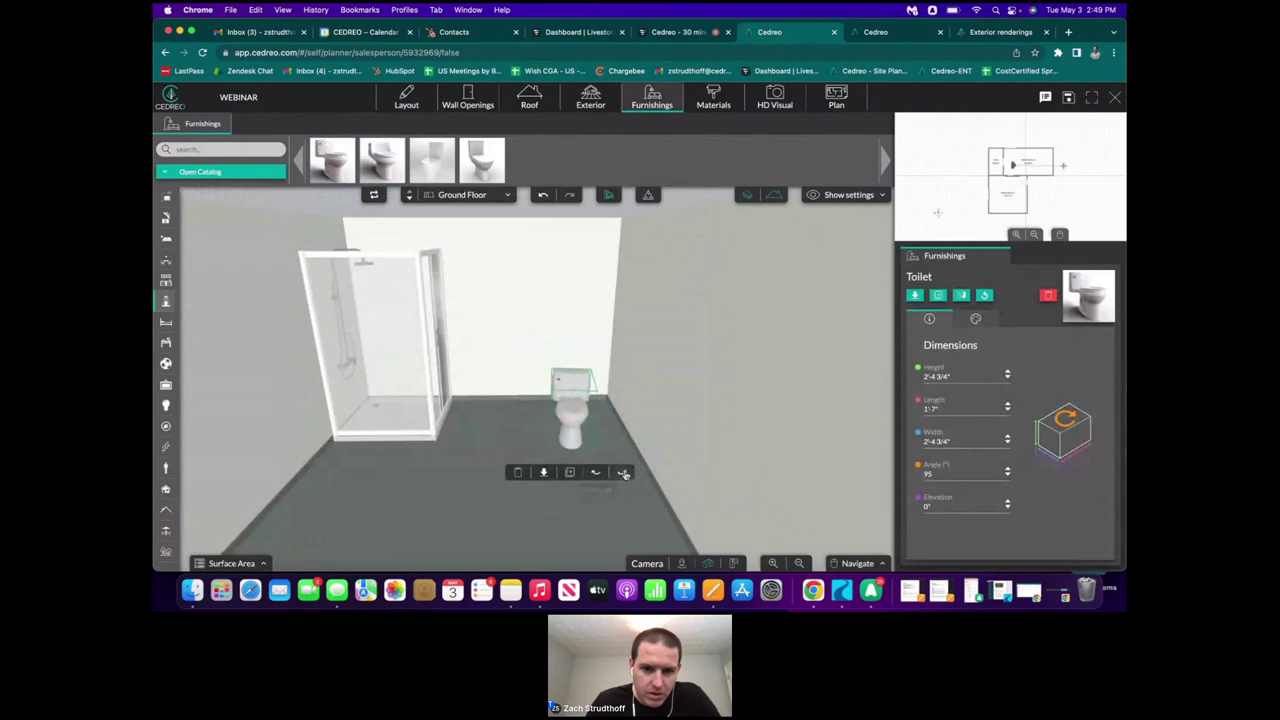
pyautogui.click(623, 474)
pyautogui.moveTo(582, 421); pyautogui.dragTo(586, 379)
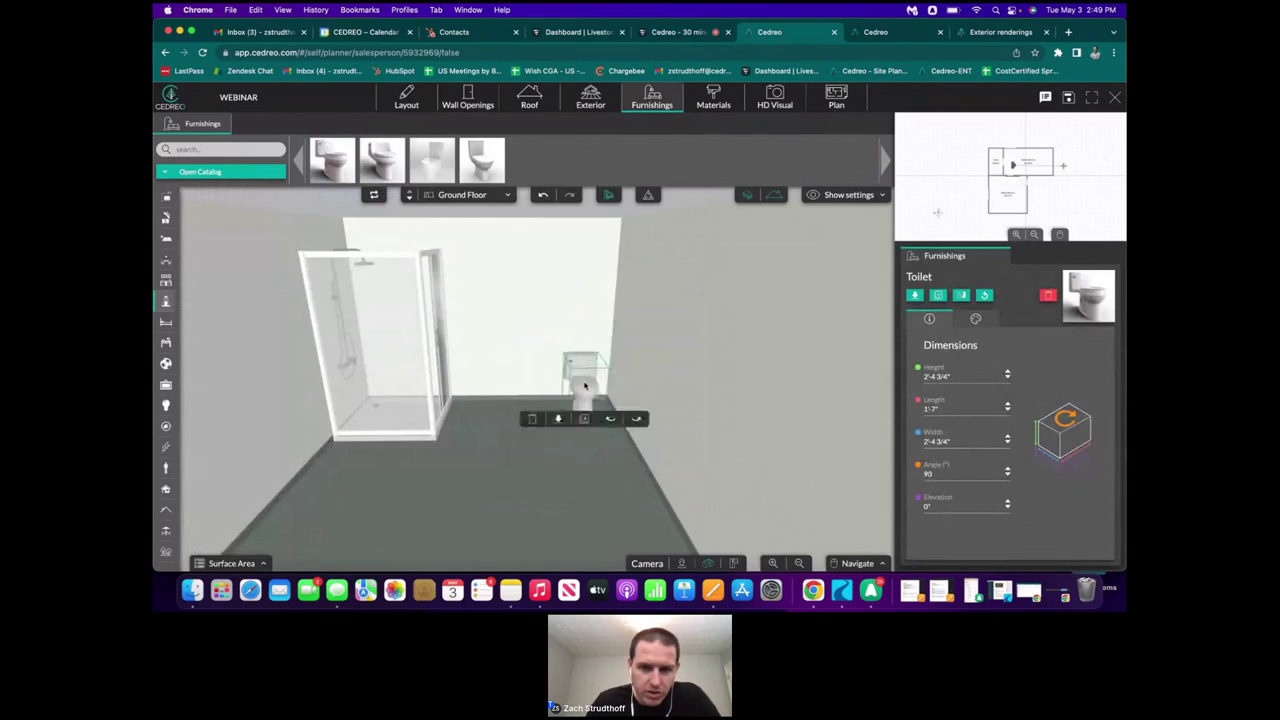
pyautogui.click(426, 104)
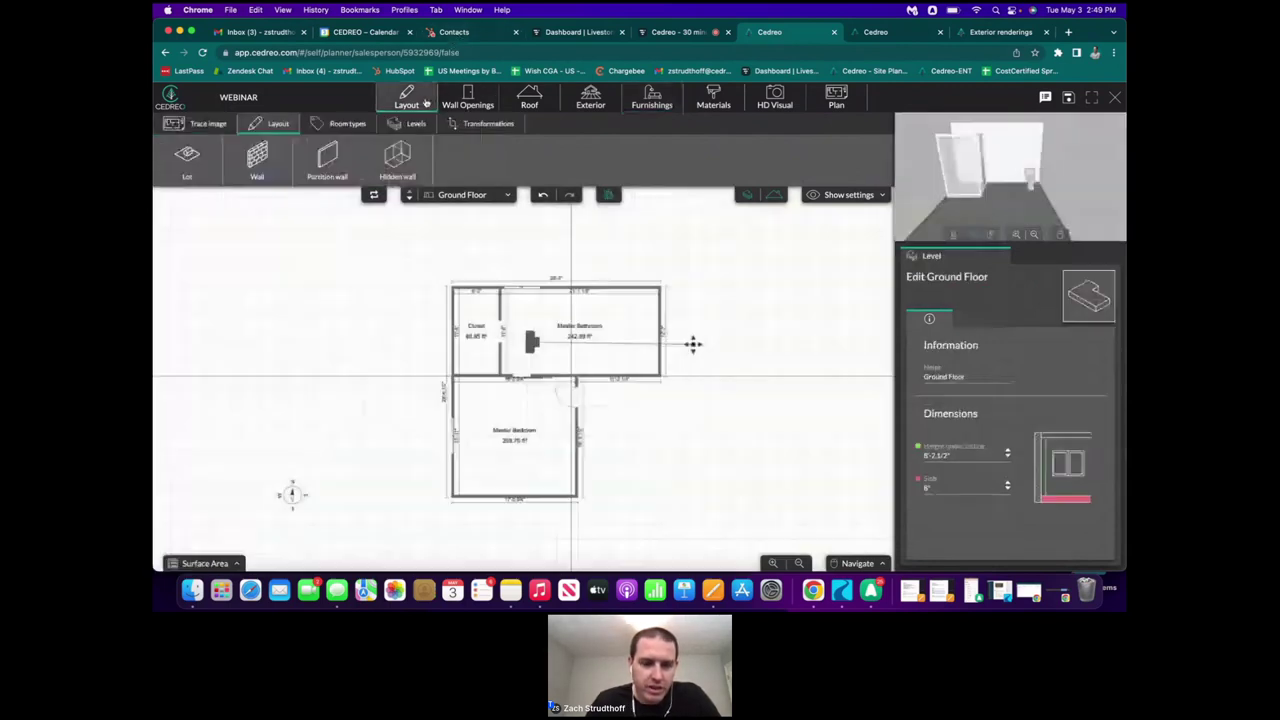
pyautogui.click(666, 104)
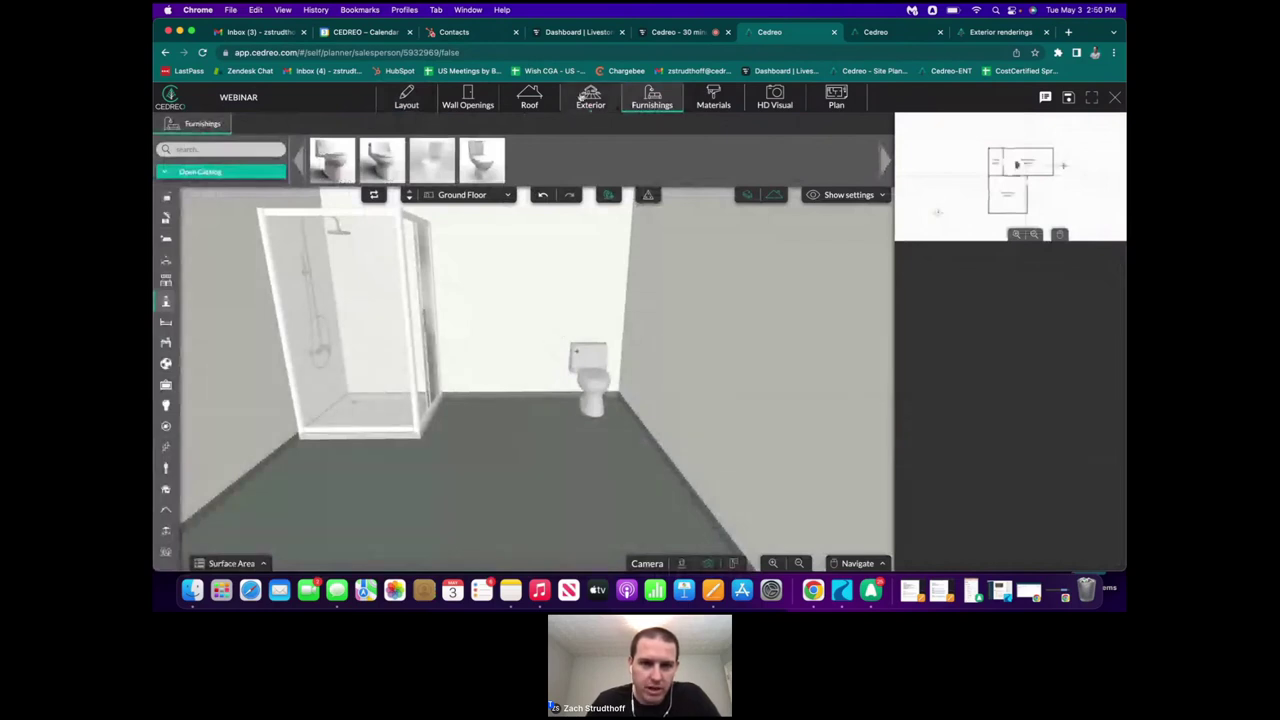
pyautogui.click(590, 96)
pyautogui.click(652, 96)
# - Browse the shower screens in the bathroom furnishings catalog
pyautogui.click(245, 172)
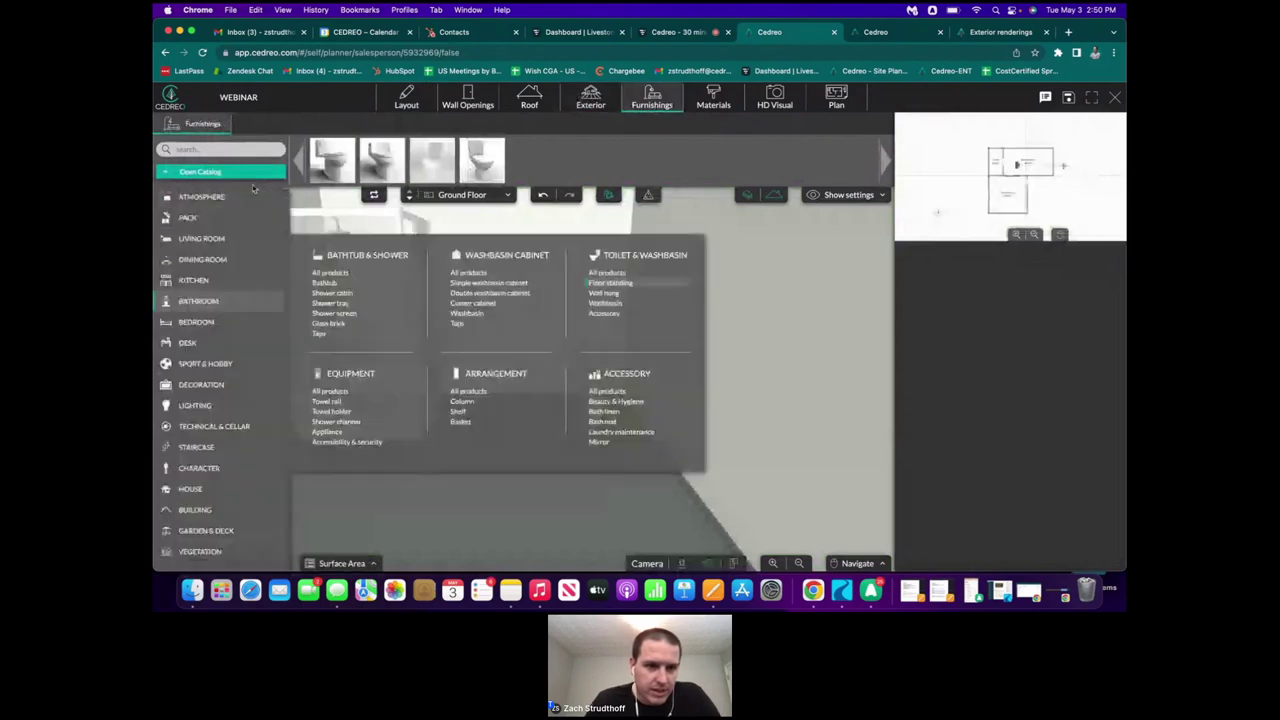
pyautogui.click(334, 313)
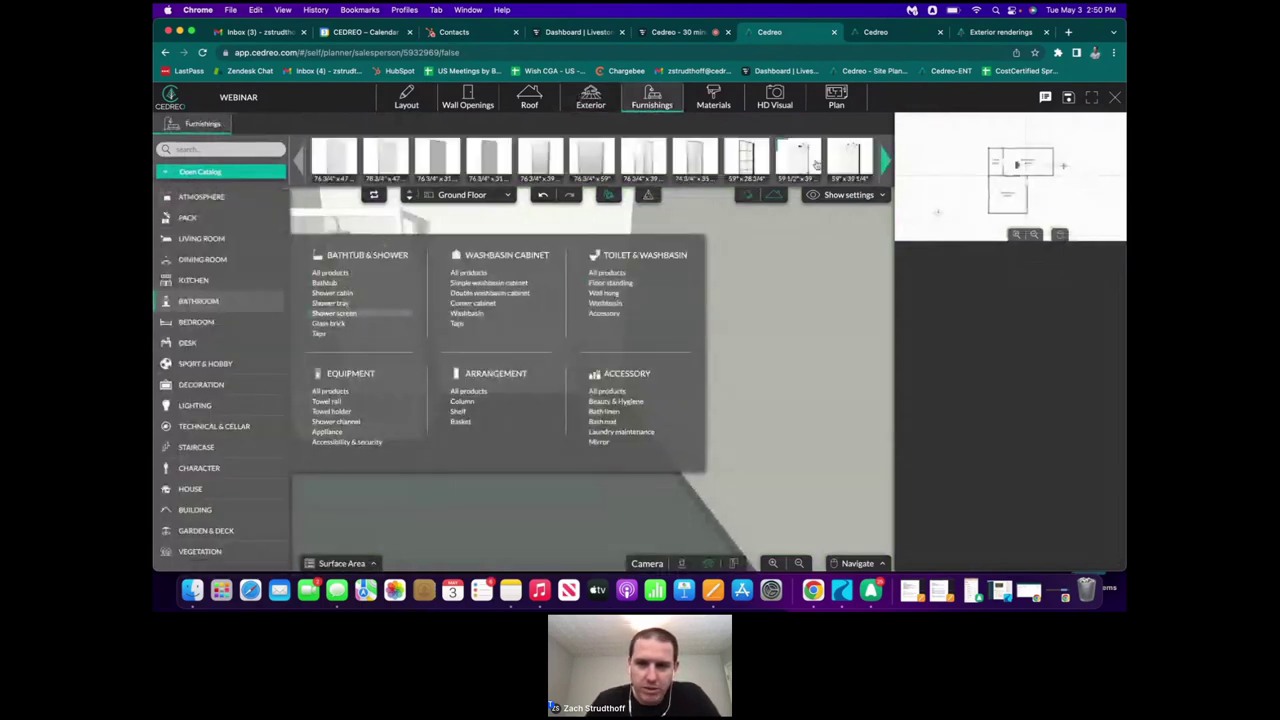
pyautogui.click(884, 165)
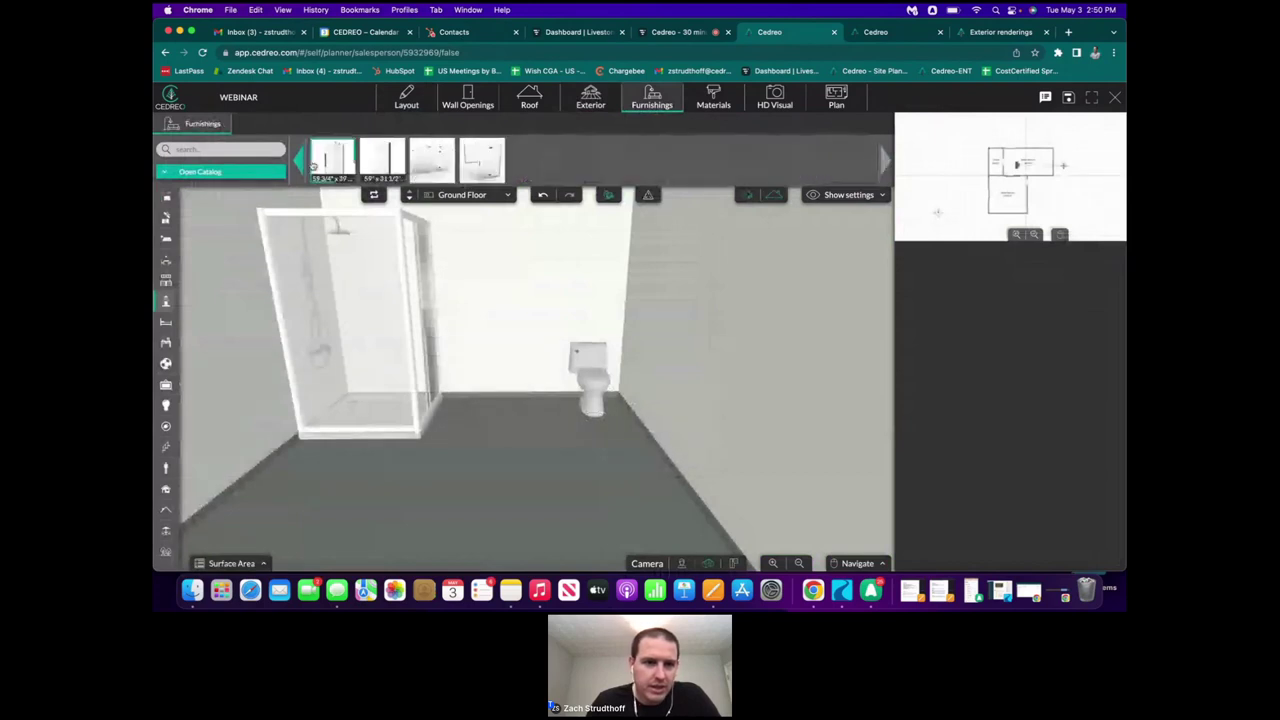
pyautogui.click(296, 161)
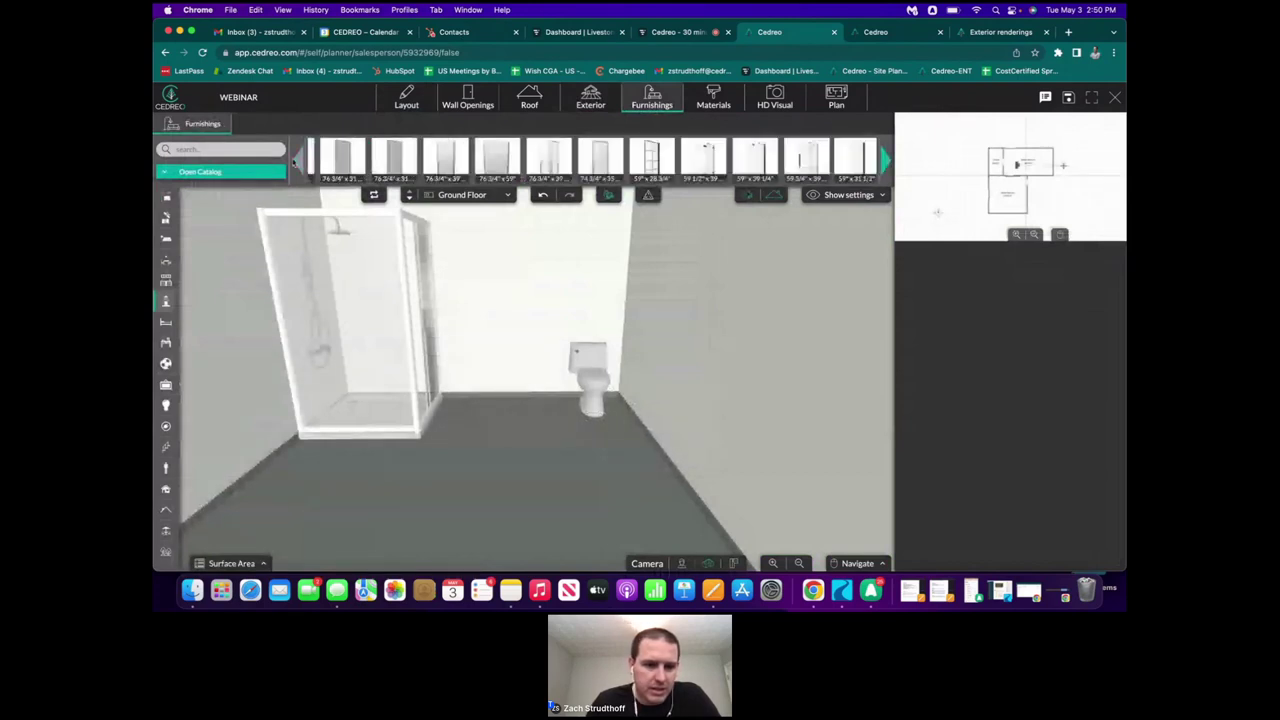
# - Place the 59" x 28 3/4" black-framed bathtub door on the bathroom floor beside the toilet
pyautogui.moveTo(270, 178)
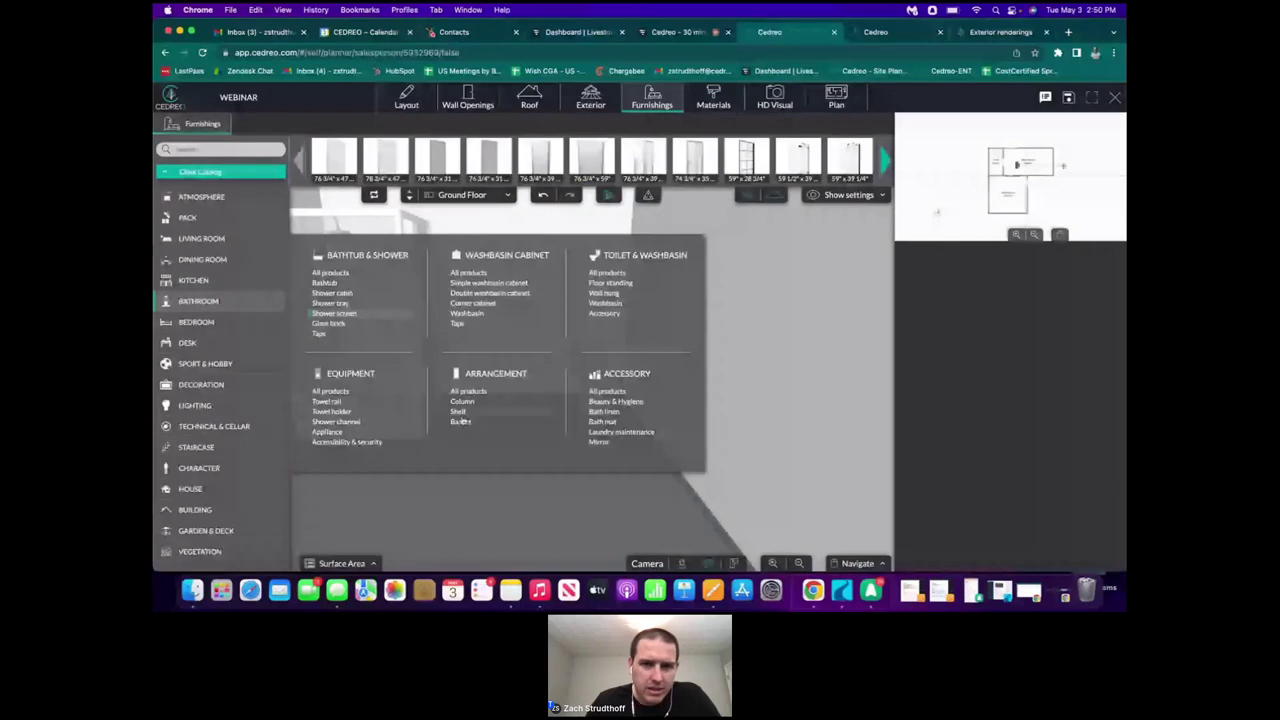
pyautogui.click(746, 160)
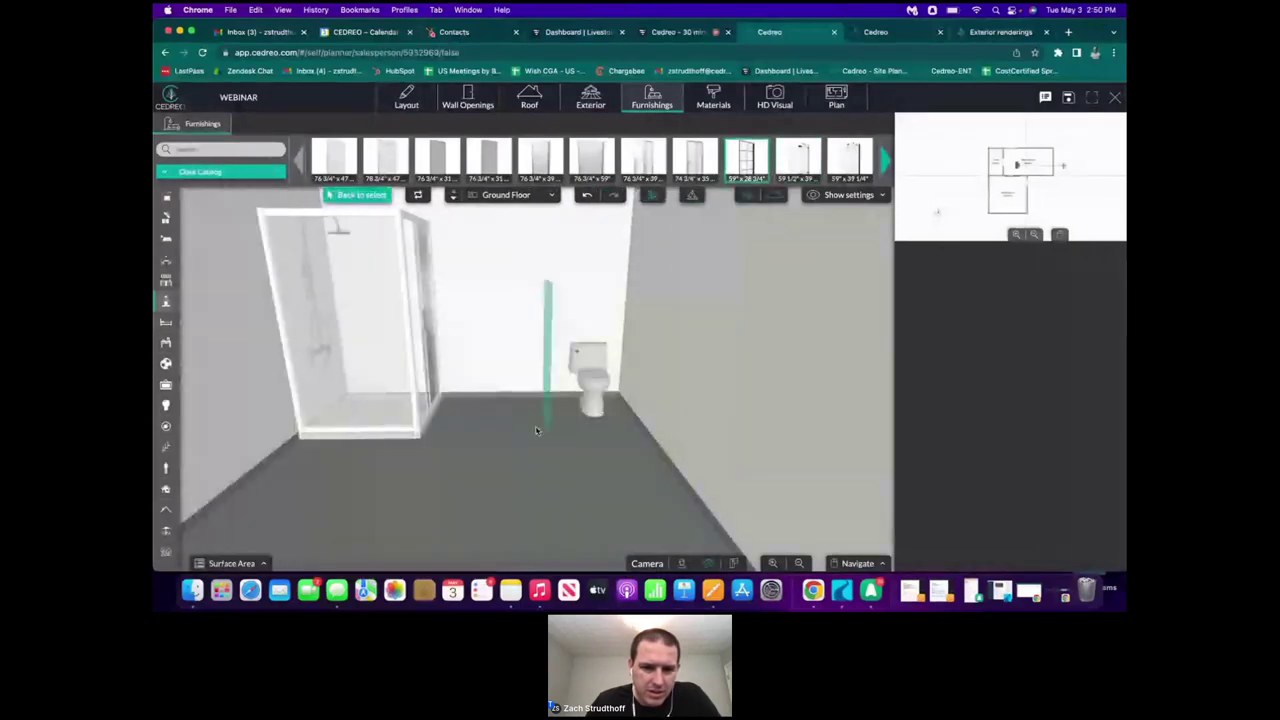
pyautogui.click(548, 458)
pyautogui.moveTo(548, 458); pyautogui.dragTo(552, 400)
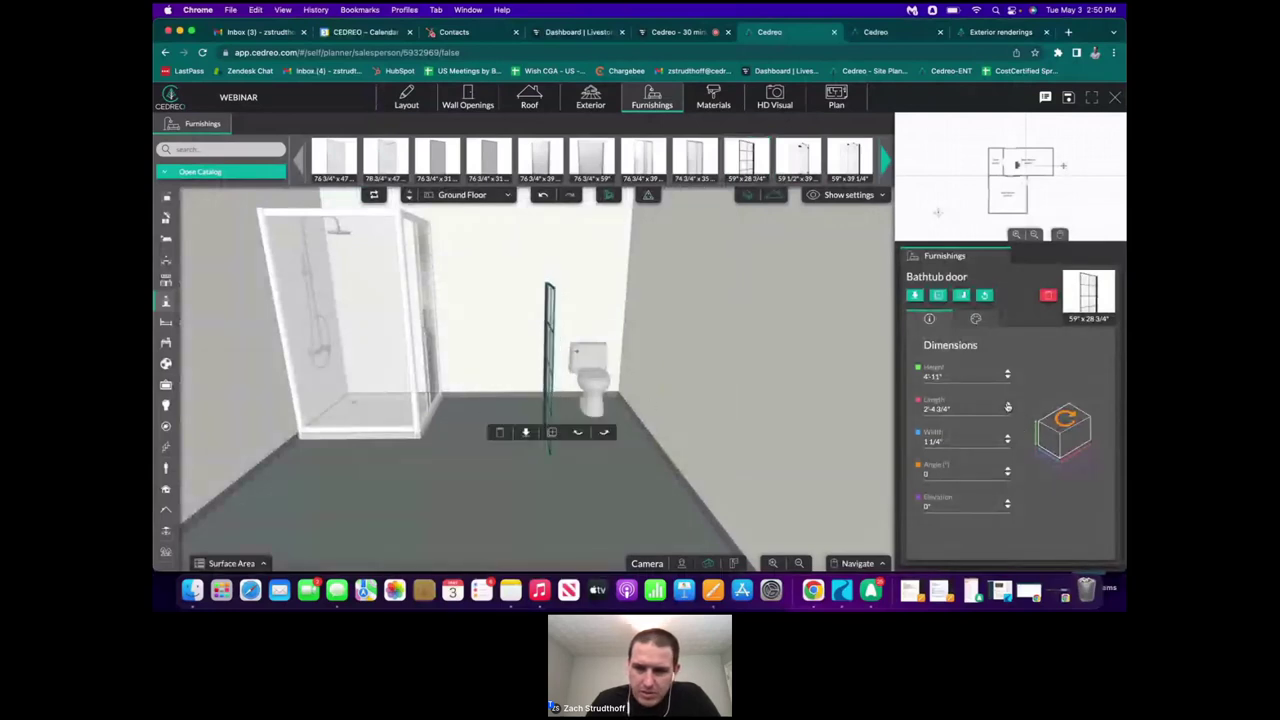
# - Set the bathtub door's length to 4'-9 3/4" and its height to 3'-6"
pyautogui.click(1008, 404)
pyautogui.click(1007, 404)
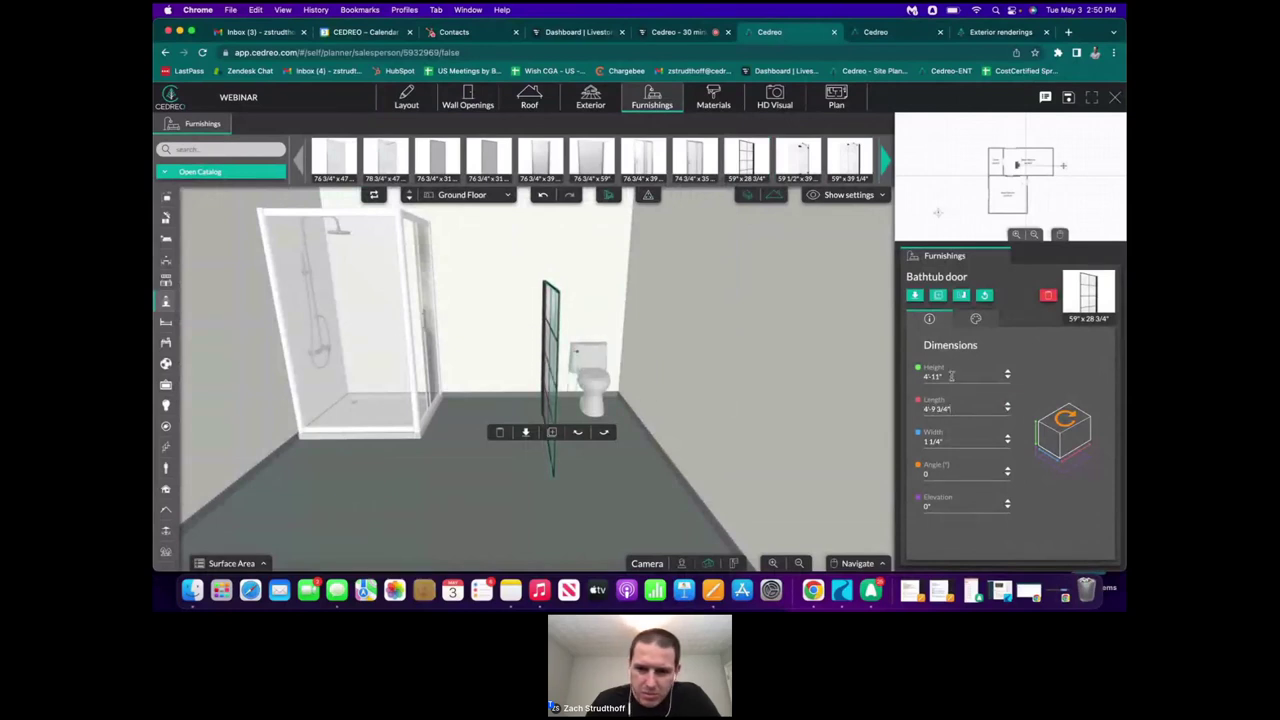
pyautogui.click(1008, 376)
pyautogui.click(1008, 379)
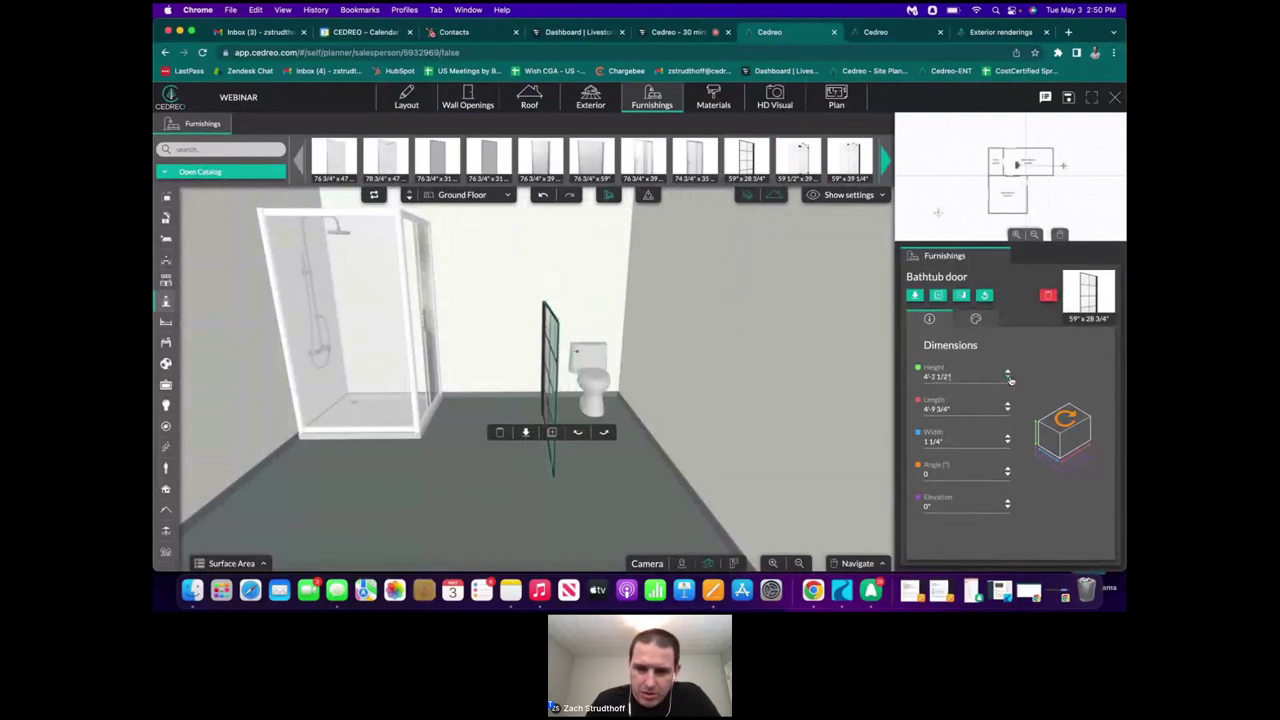
pyautogui.click(1008, 379)
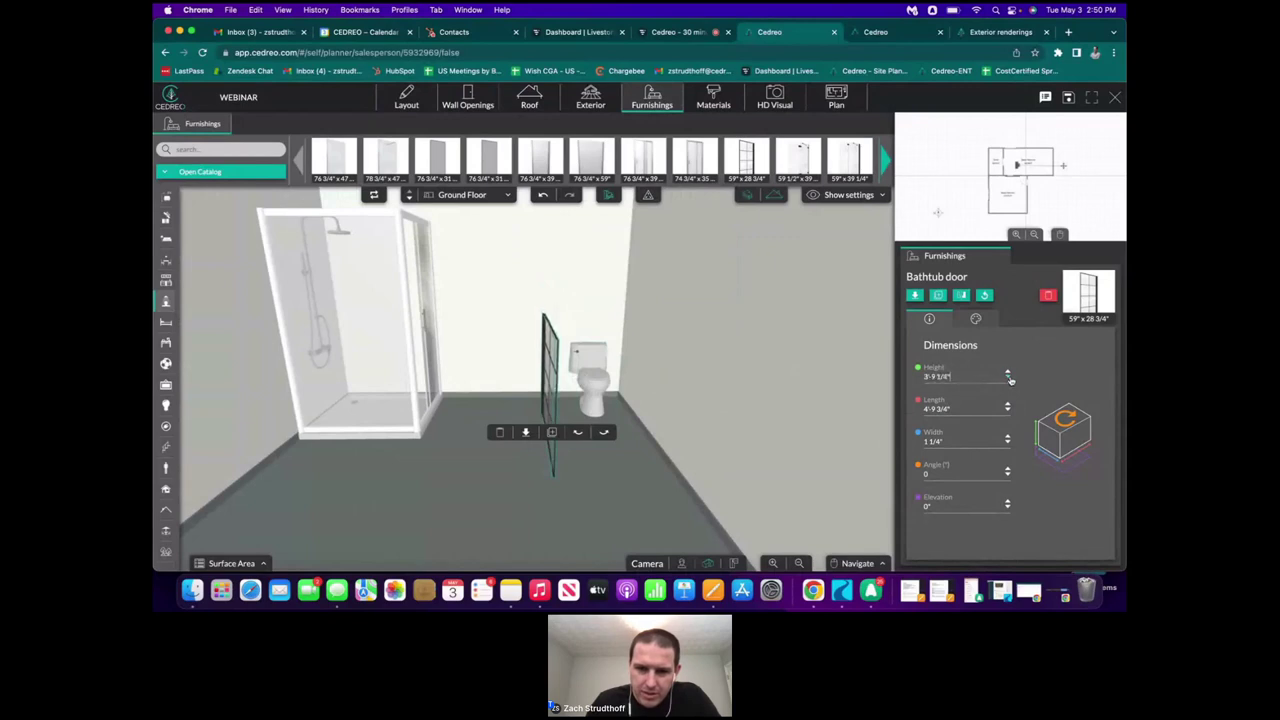
pyautogui.click(1008, 379)
pyautogui.click(1008, 379)
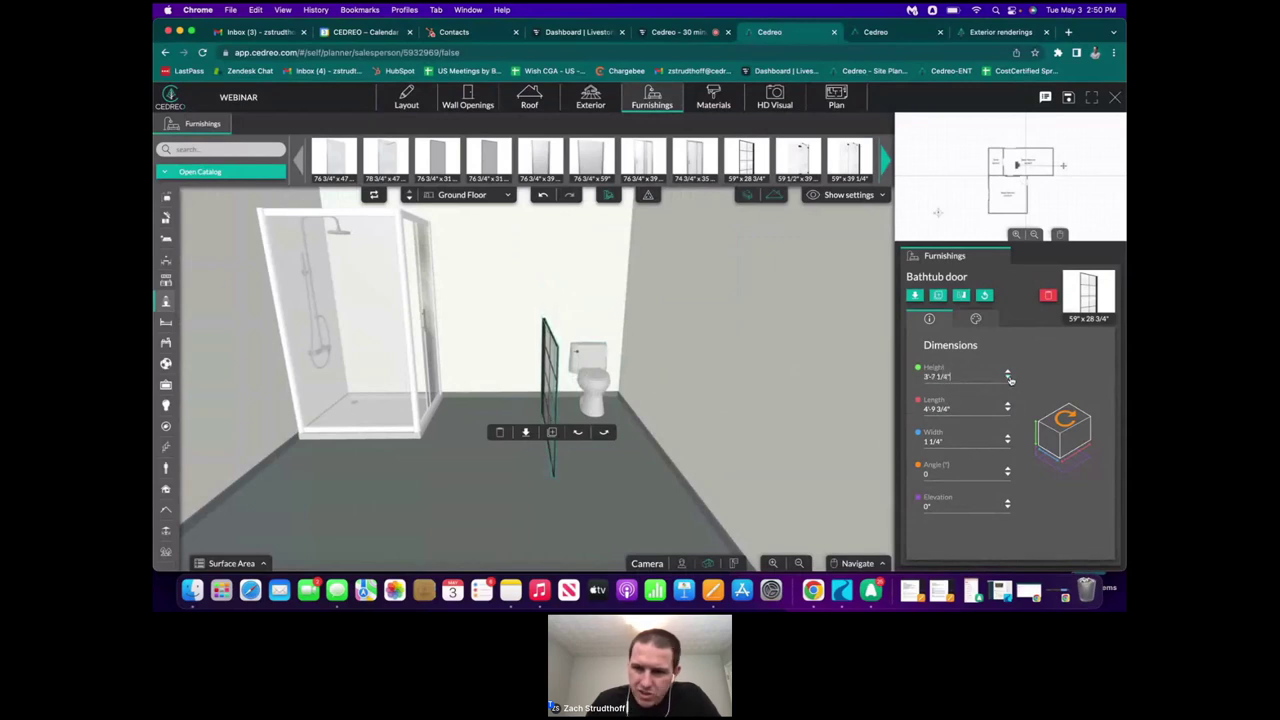
pyautogui.click(1008, 379)
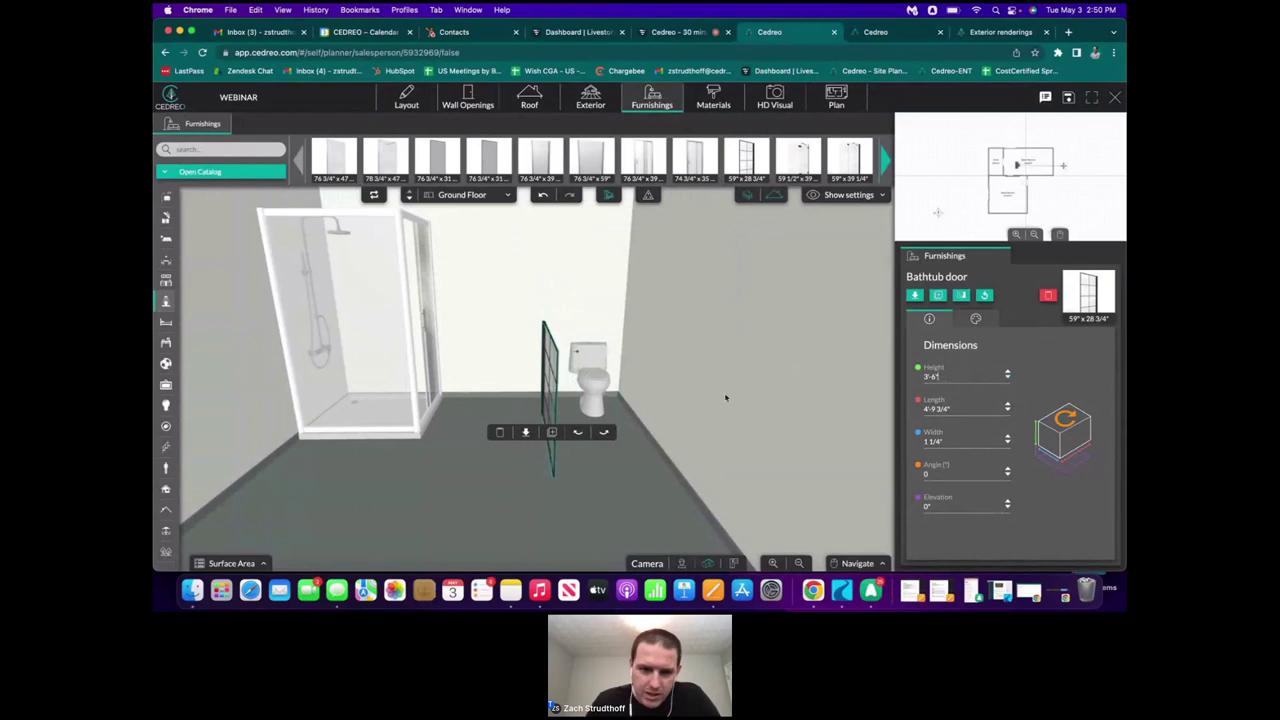
# - Shift the bathtub door toward the back wall and delete it from the bathroom
pyautogui.click(565, 391)
pyautogui.click(556, 375)
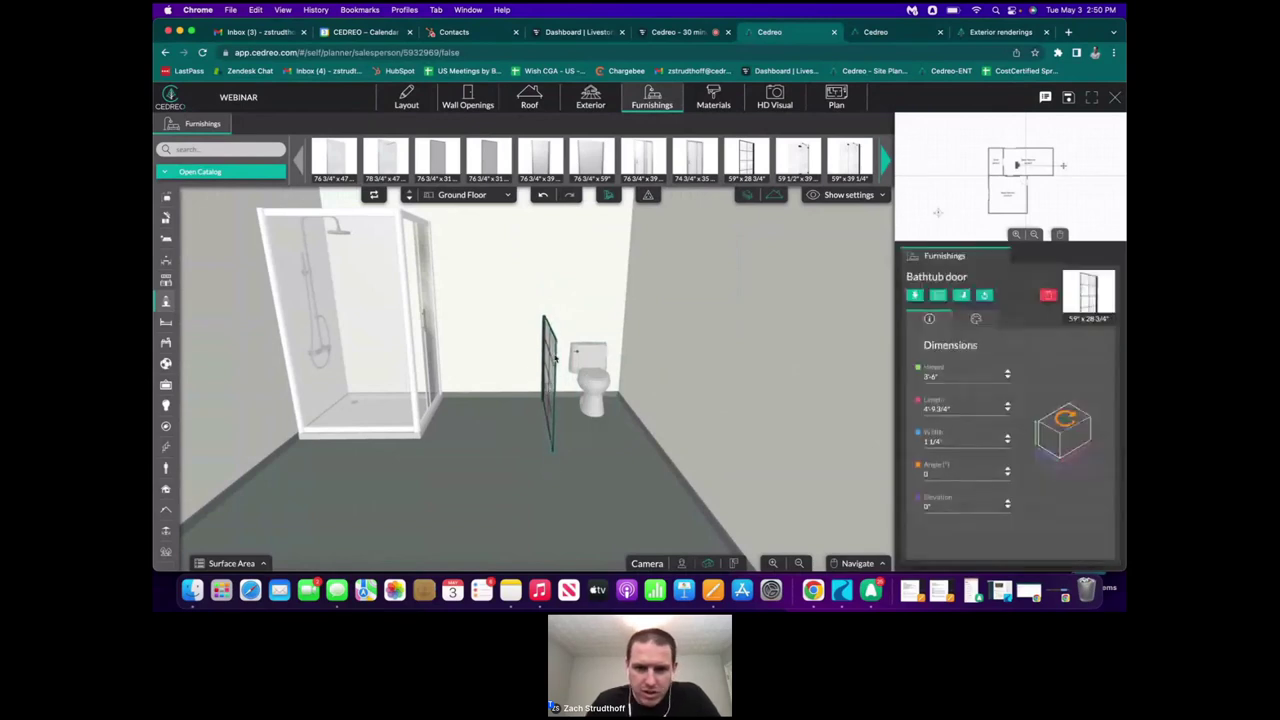
pyautogui.click(505, 387)
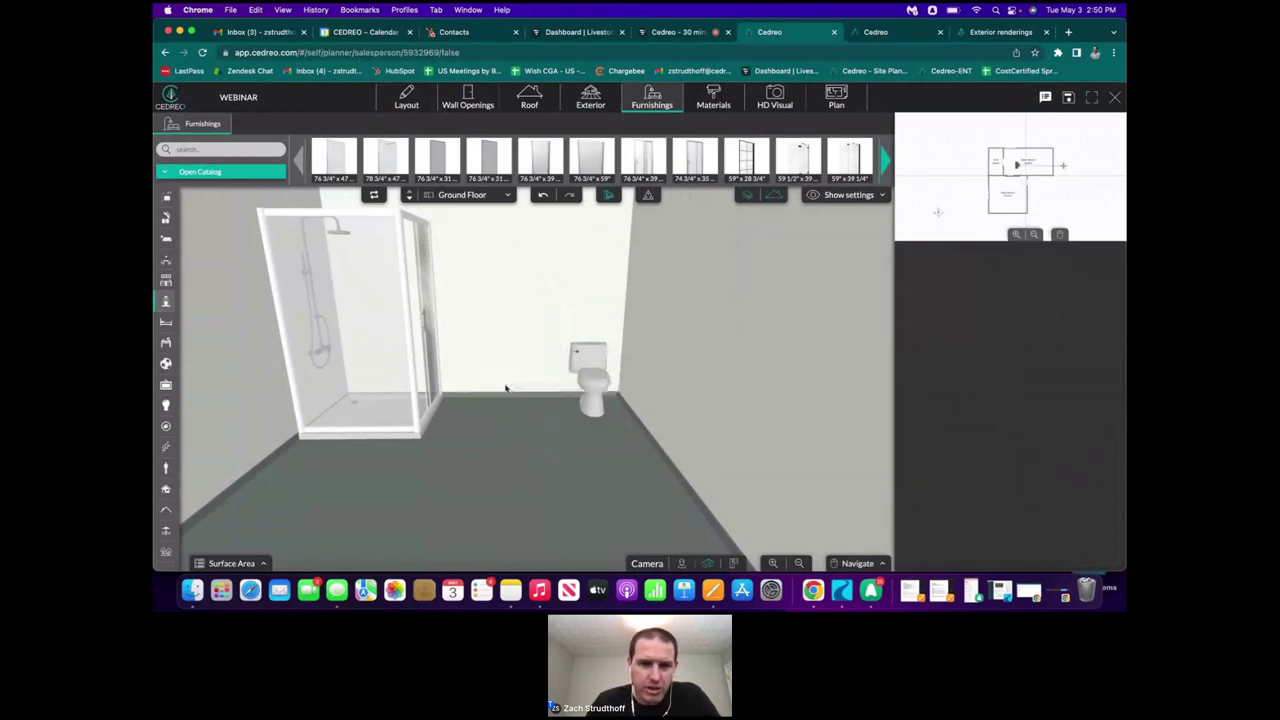
# - Show the double washbasin cabinets from the bathroom catalog, with the window wall in view
pyautogui.scroll(-5, 558, 421)
pyautogui.scroll(-5, 559, 422)
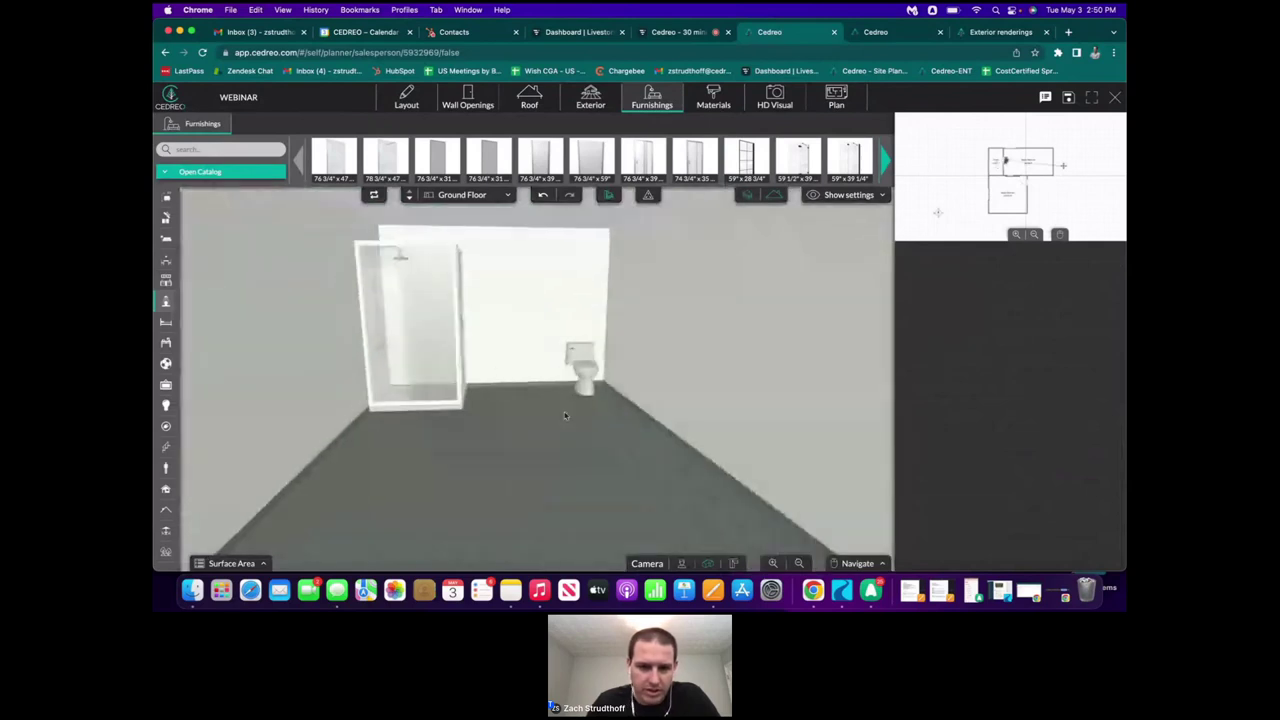
pyautogui.scroll(3, 572, 418)
pyautogui.scroll(-4, 507, 409)
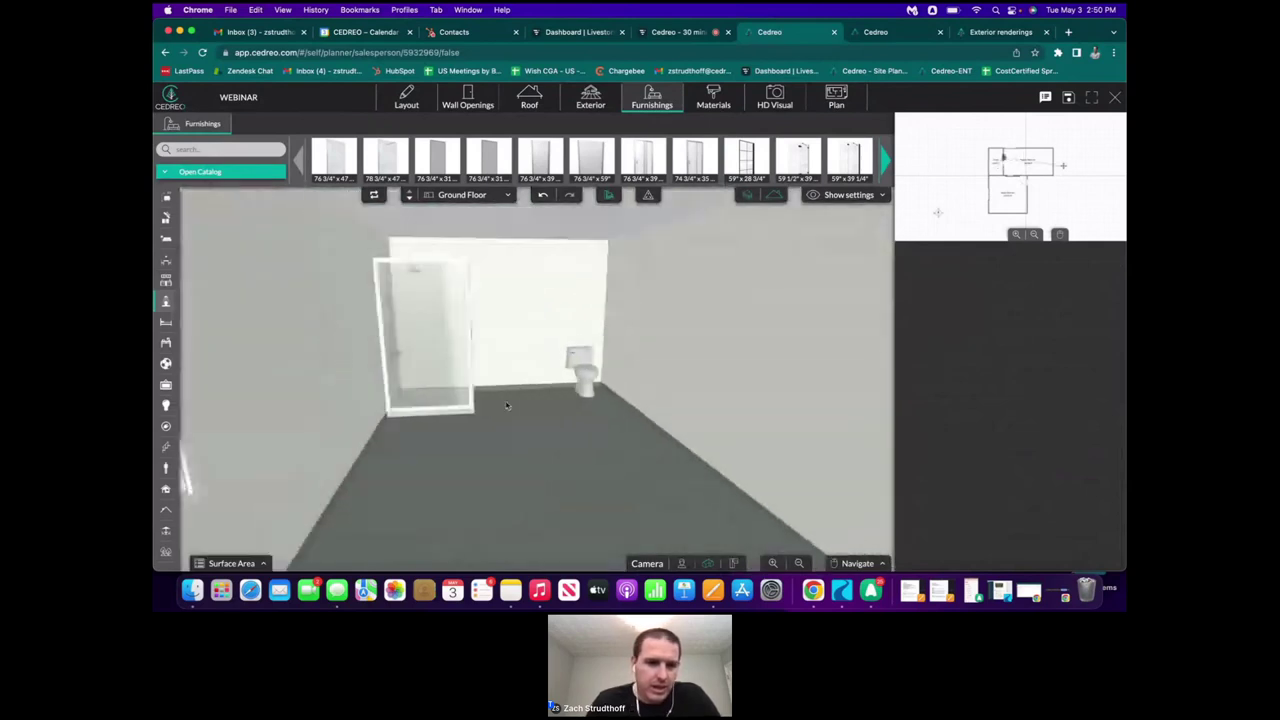
pyautogui.moveTo(508, 408); pyautogui.dragTo(651, 471)
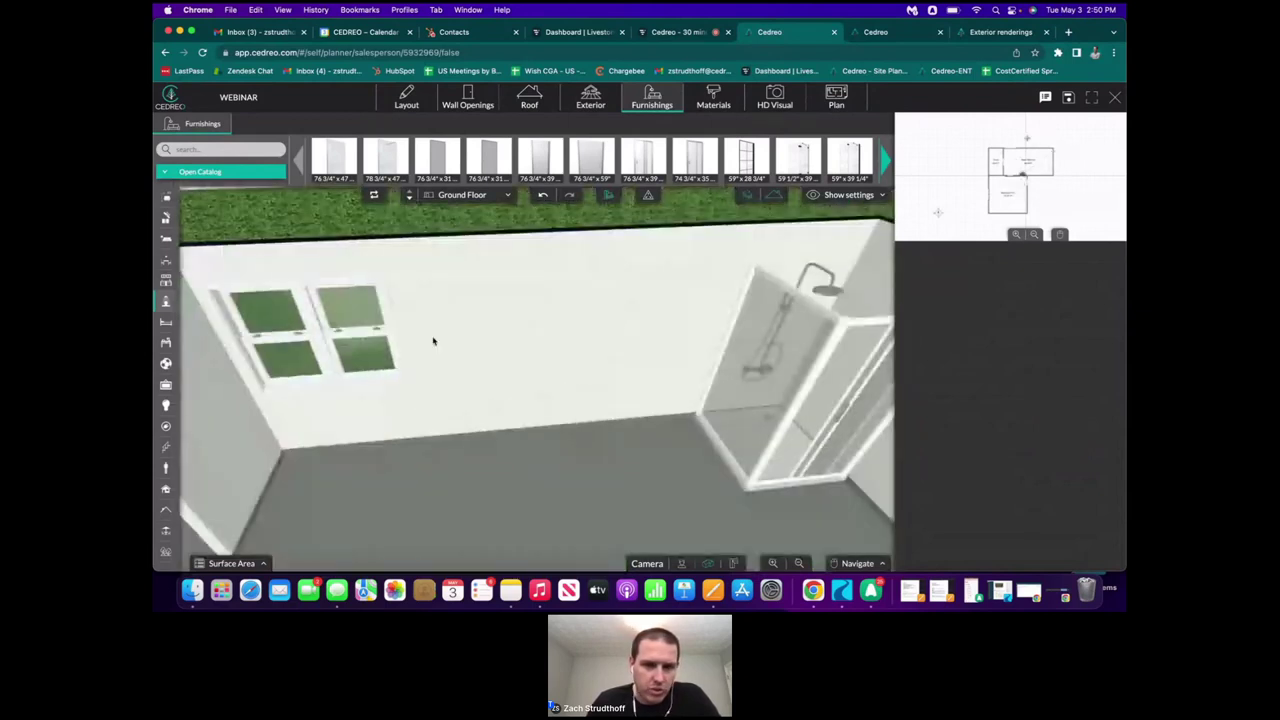
pyautogui.click(254, 177)
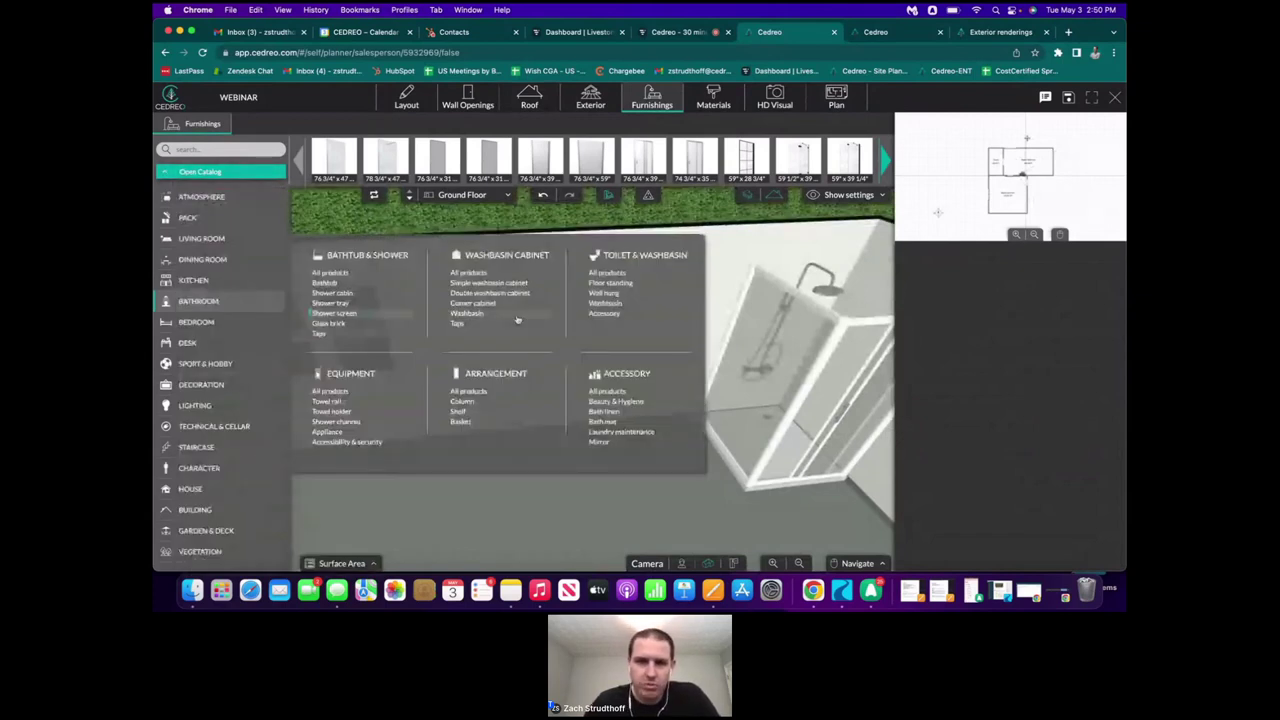
pyautogui.click(489, 293)
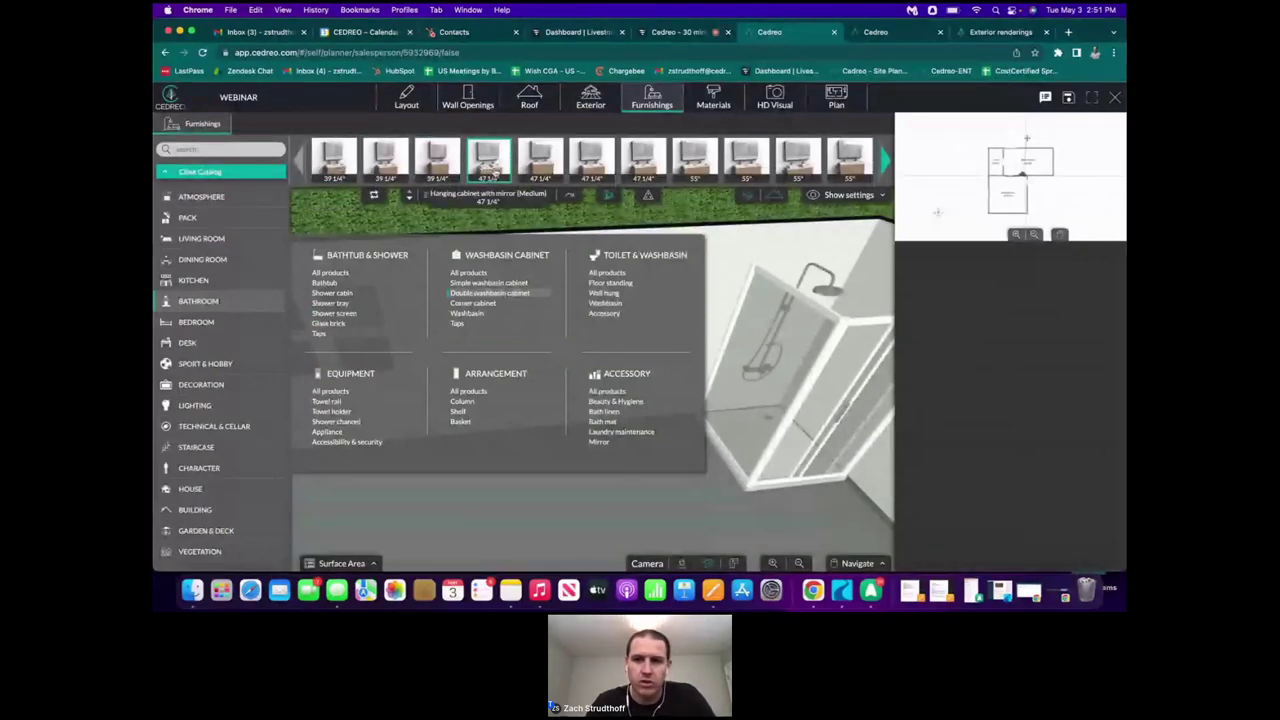
# - Place the RH double washbasin cabinet with two mirrors and a lower towel shelf against the wall between window and shower
pyautogui.click(879, 160)
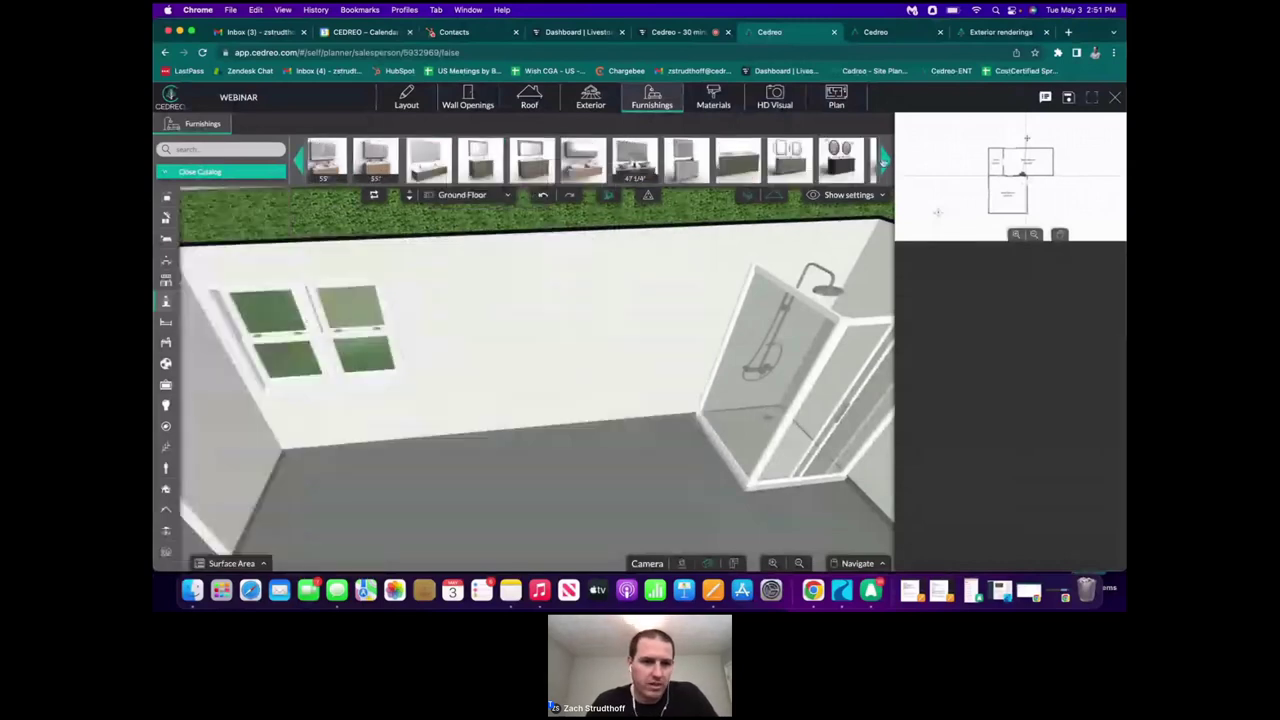
pyautogui.click(882, 160)
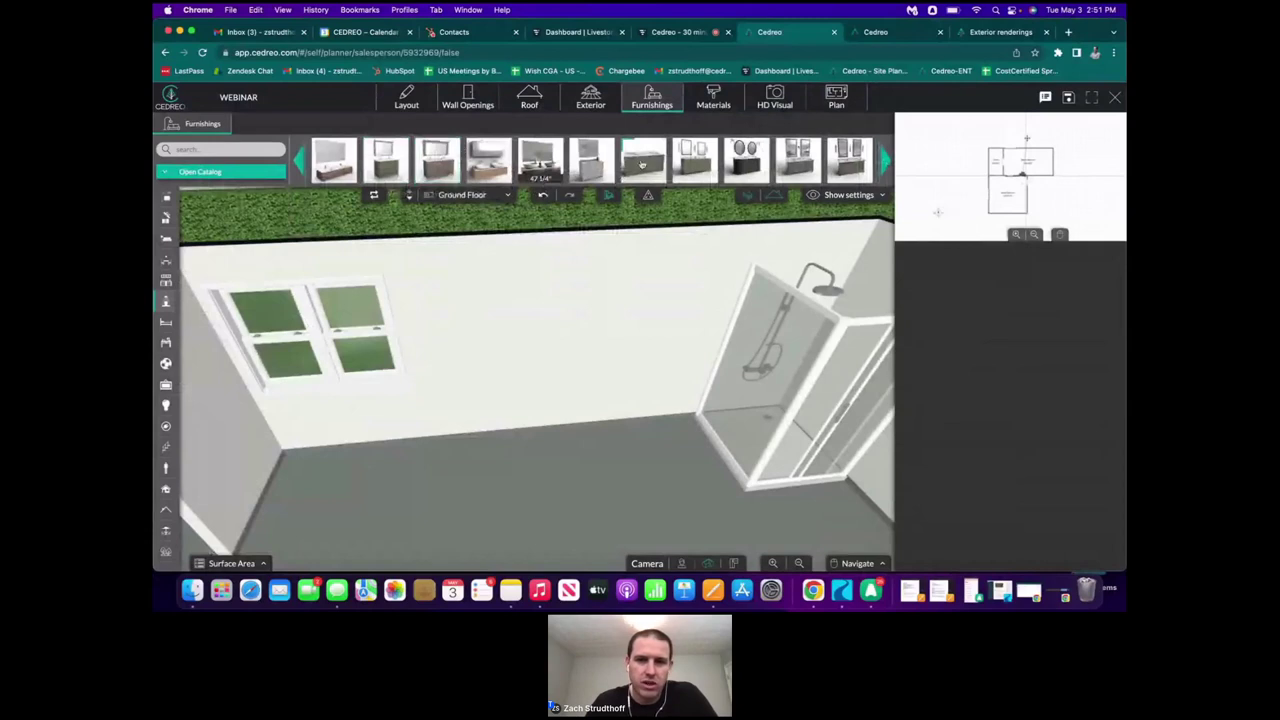
pyautogui.hscroll(4, 697, 155)
pyautogui.hscroll(3, 640, 160)
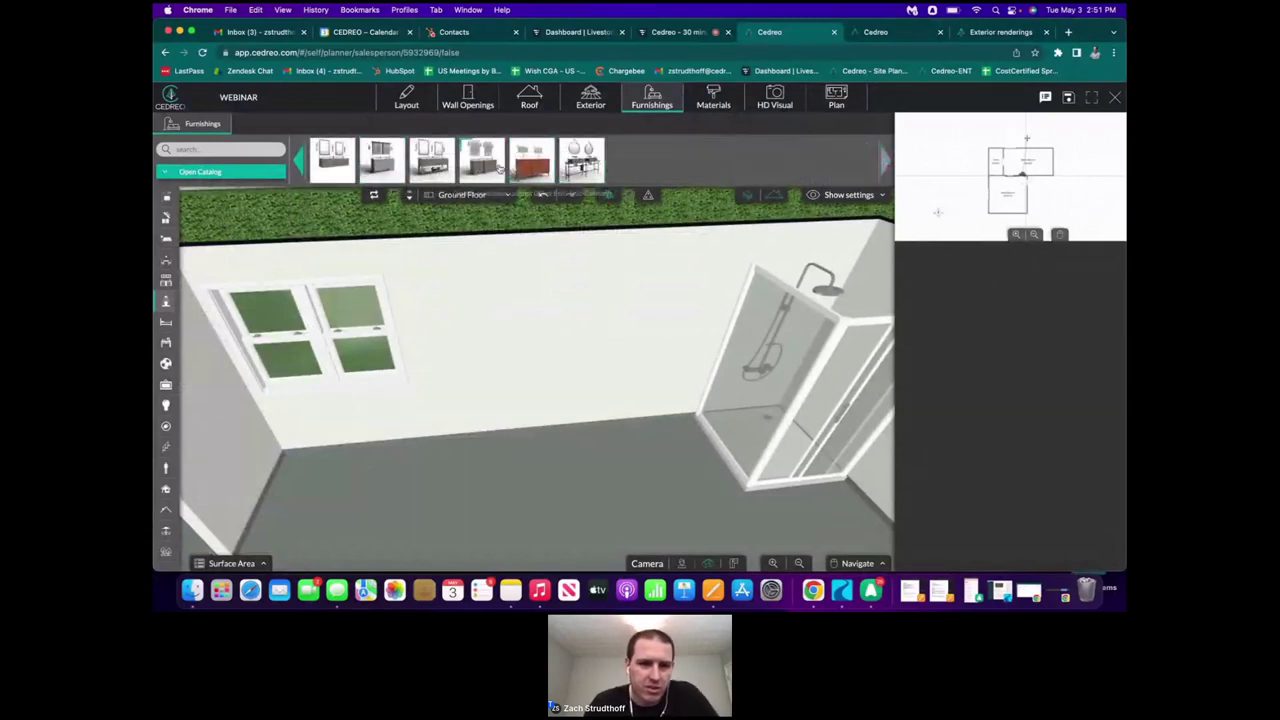
pyautogui.click(440, 165)
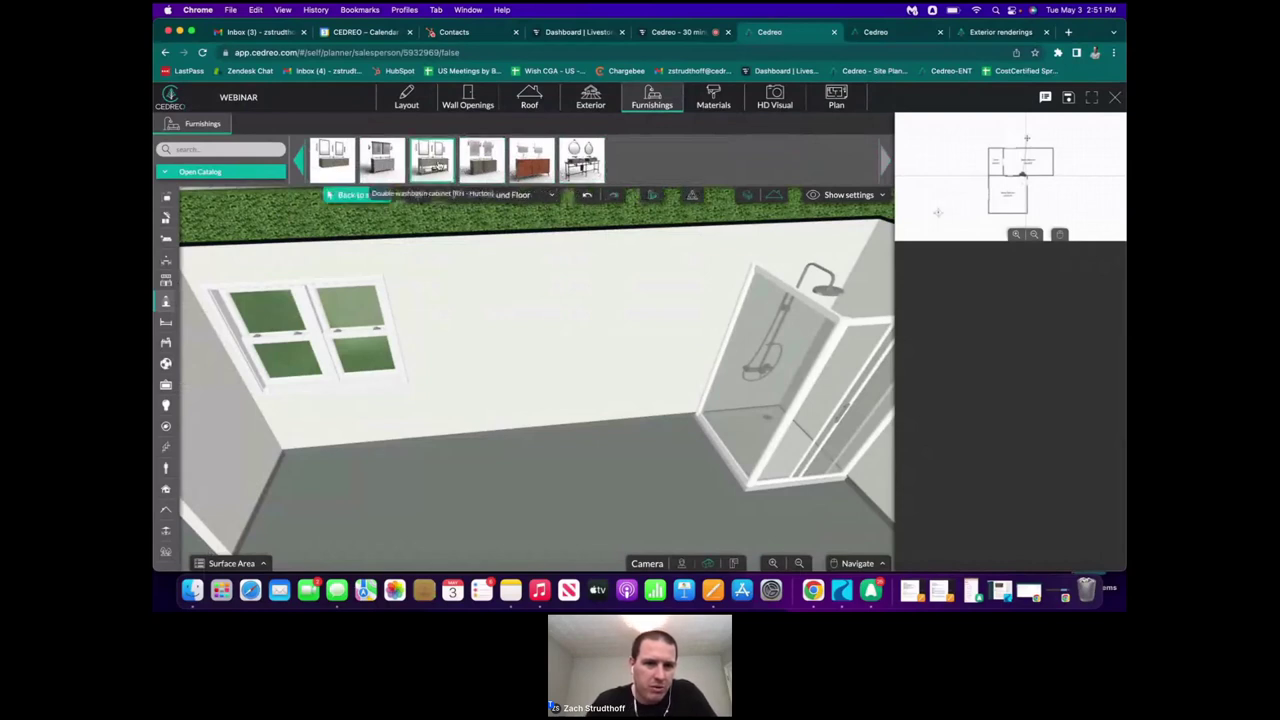
pyautogui.click(550, 485)
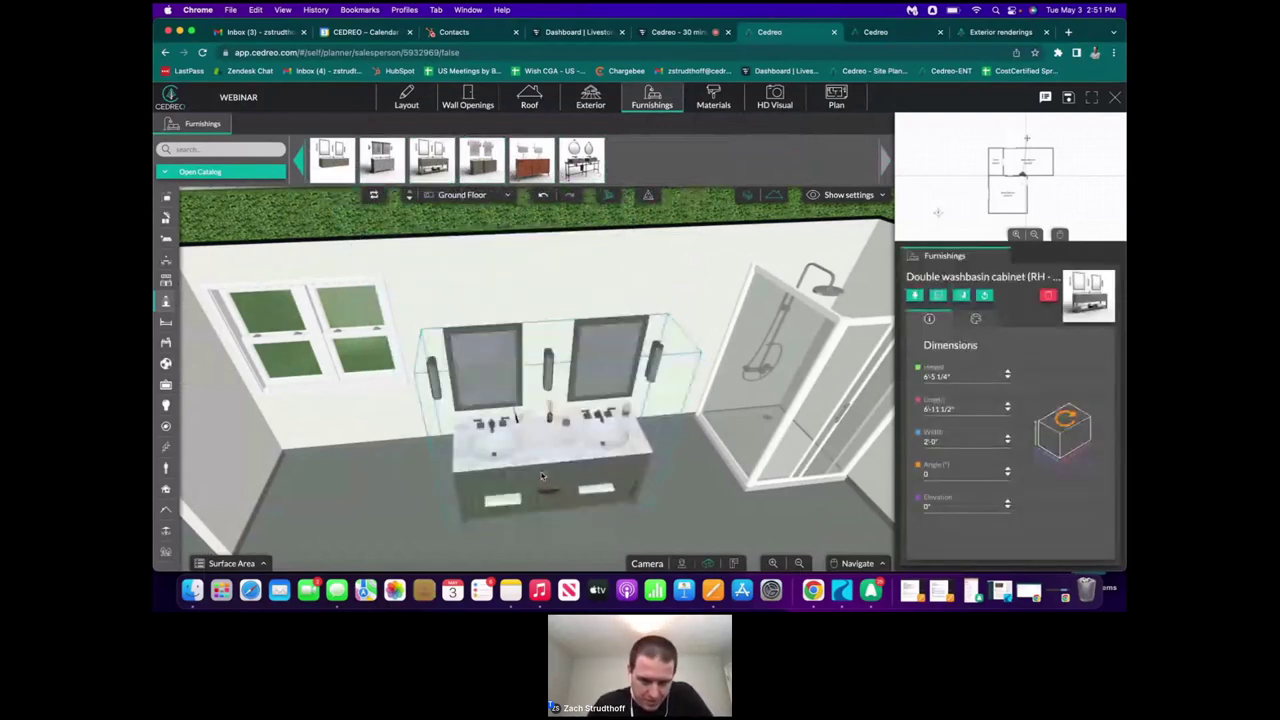
pyautogui.click(528, 427)
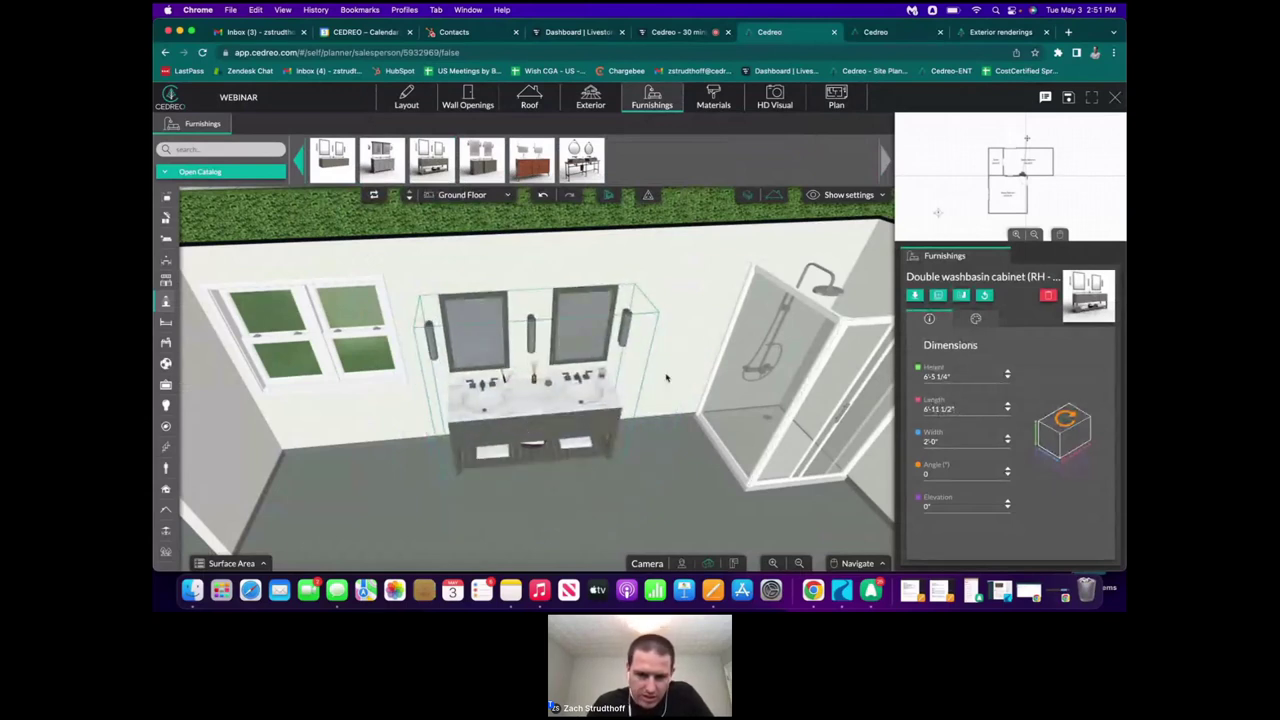
# - Set the double washbasin cabinet's length to 7'-0"
pyautogui.scroll(8, 666, 371)
pyautogui.scroll(-5, 666, 368)
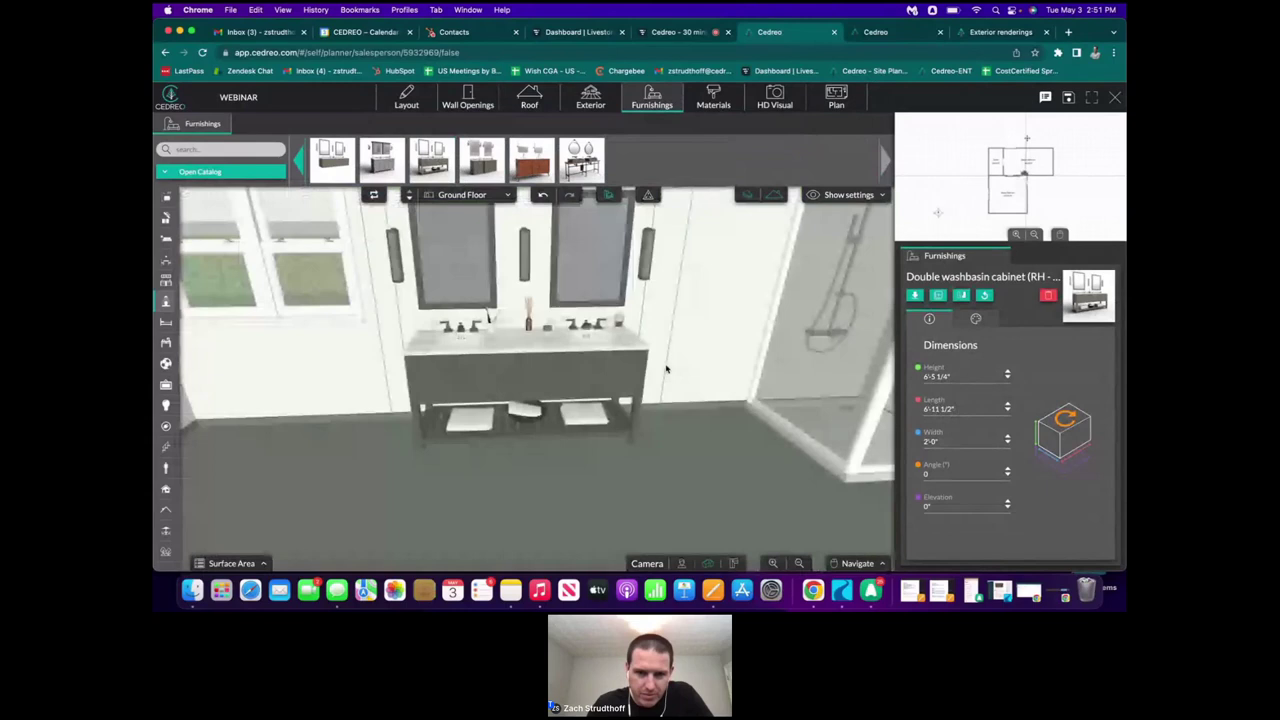
pyautogui.scroll(2, 666, 369)
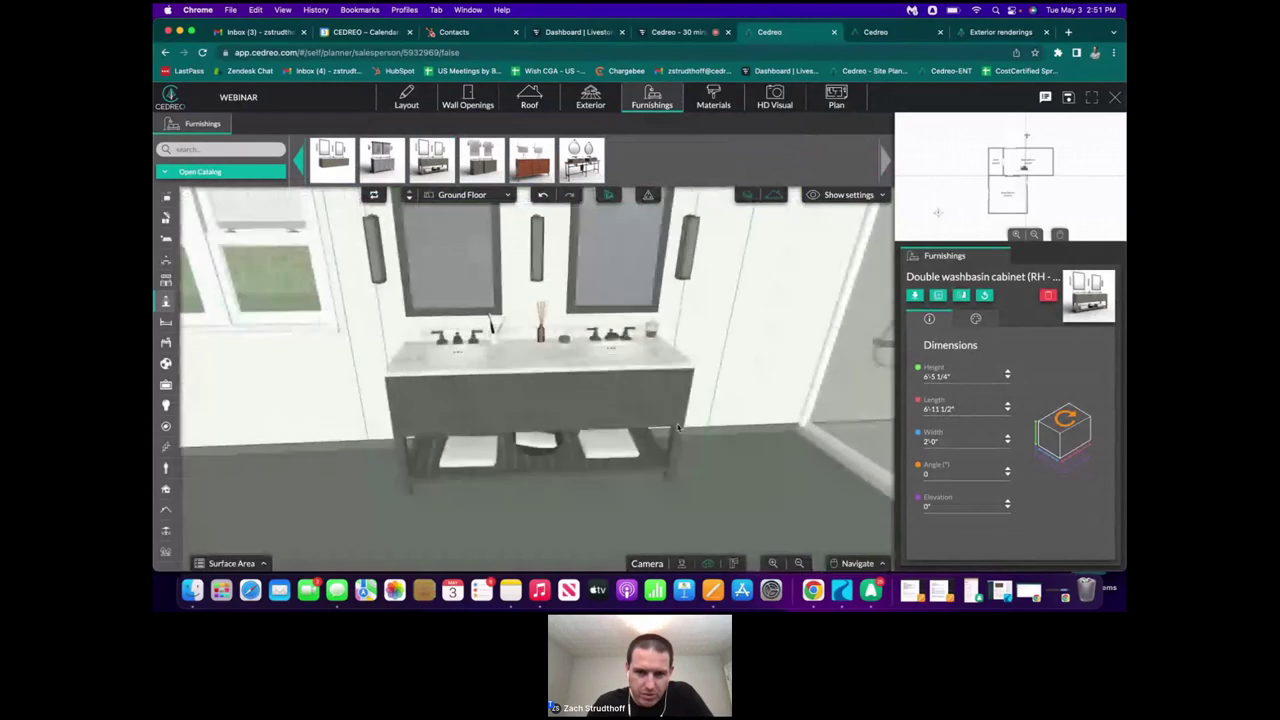
pyautogui.moveTo(668, 375); pyautogui.dragTo(684, 410)
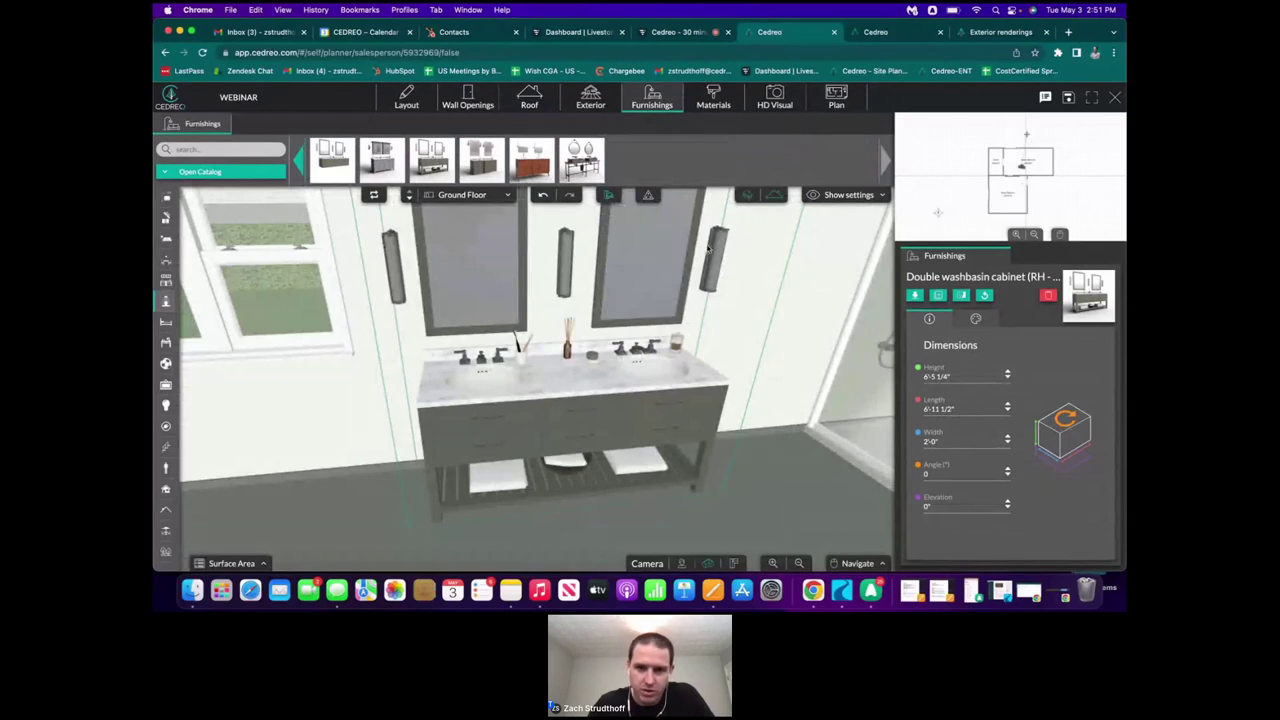
pyautogui.click(1008, 404)
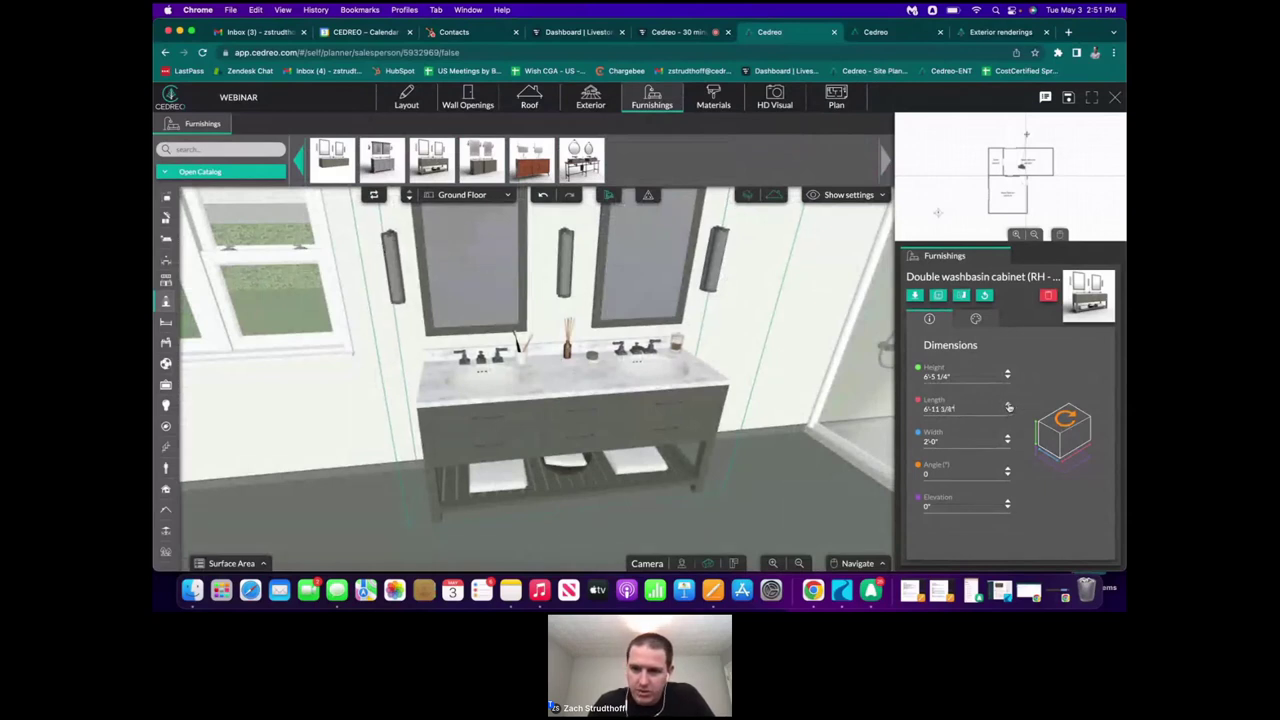
pyautogui.scroll(-1, 793, 400)
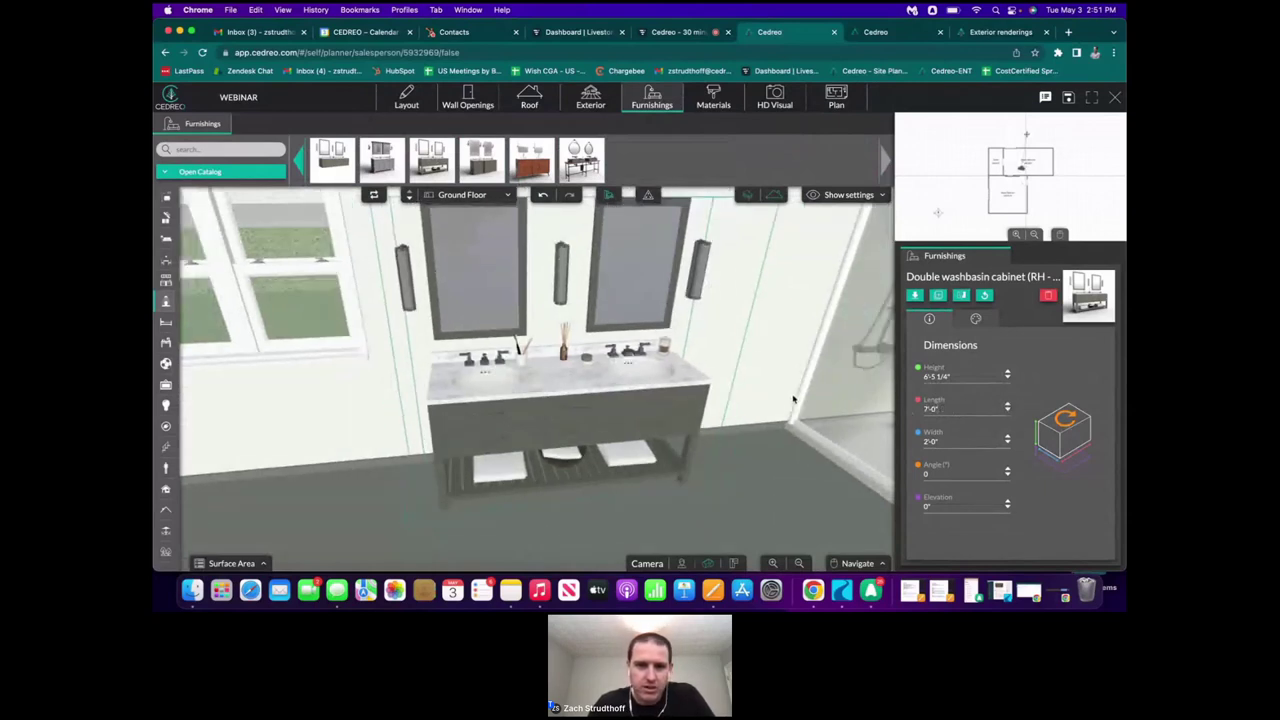
# - Set the double washbasin cabinet's height to 7'-0"
pyautogui.moveTo(793, 400); pyautogui.dragTo(897, 417)
pyautogui.scroll(-3, 776, 421)
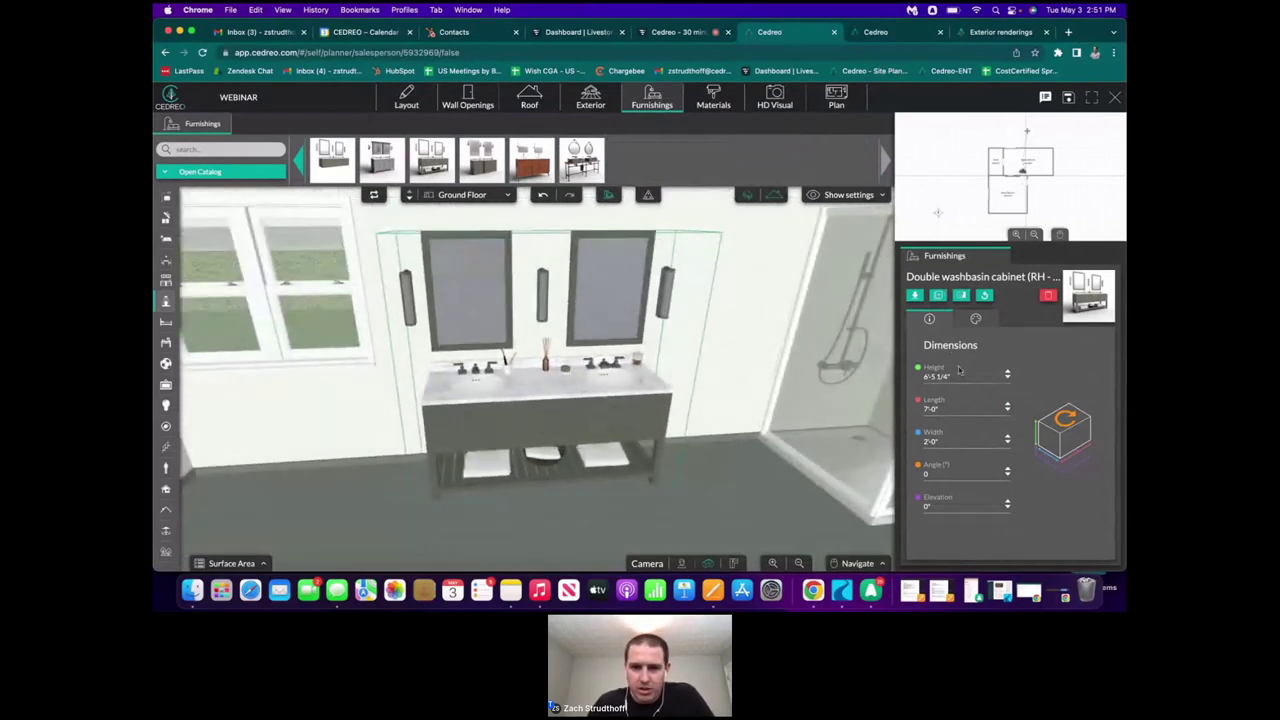
pyautogui.click(1008, 372)
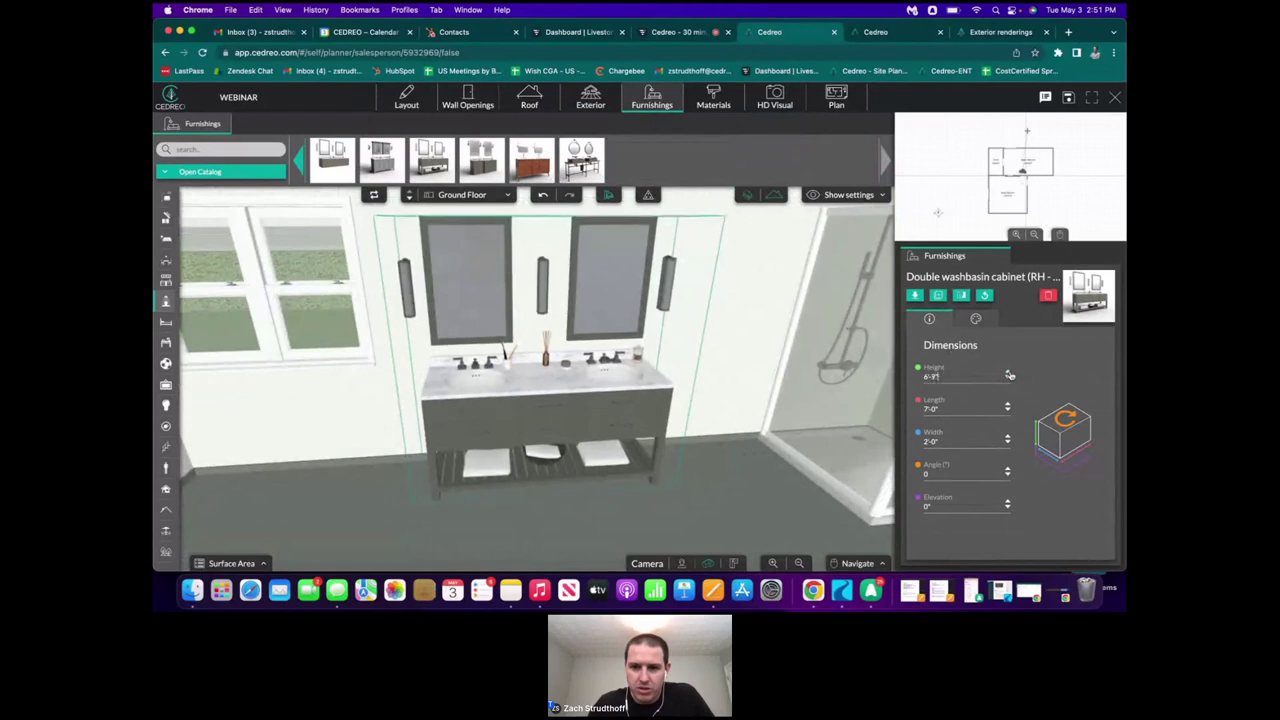
pyautogui.click(1010, 373)
pyautogui.click(1010, 373)
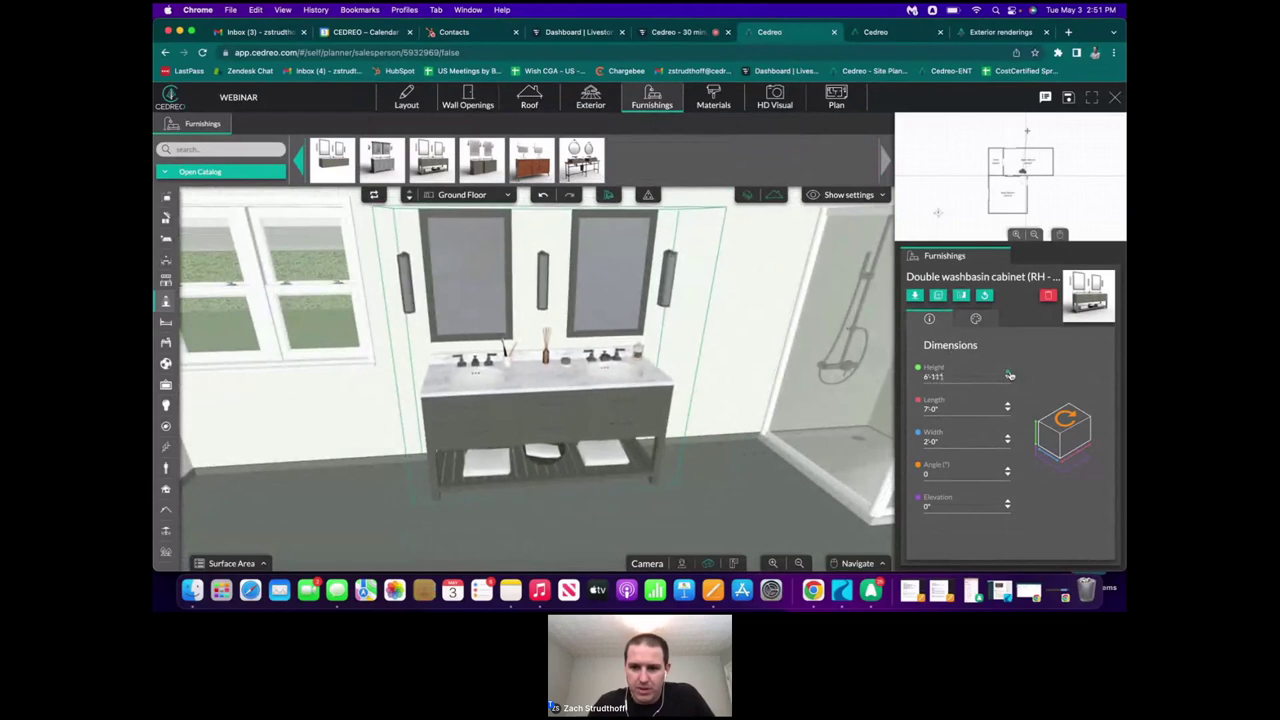
pyautogui.click(1010, 373)
pyautogui.click(1010, 373)
pyautogui.click(1010, 373)
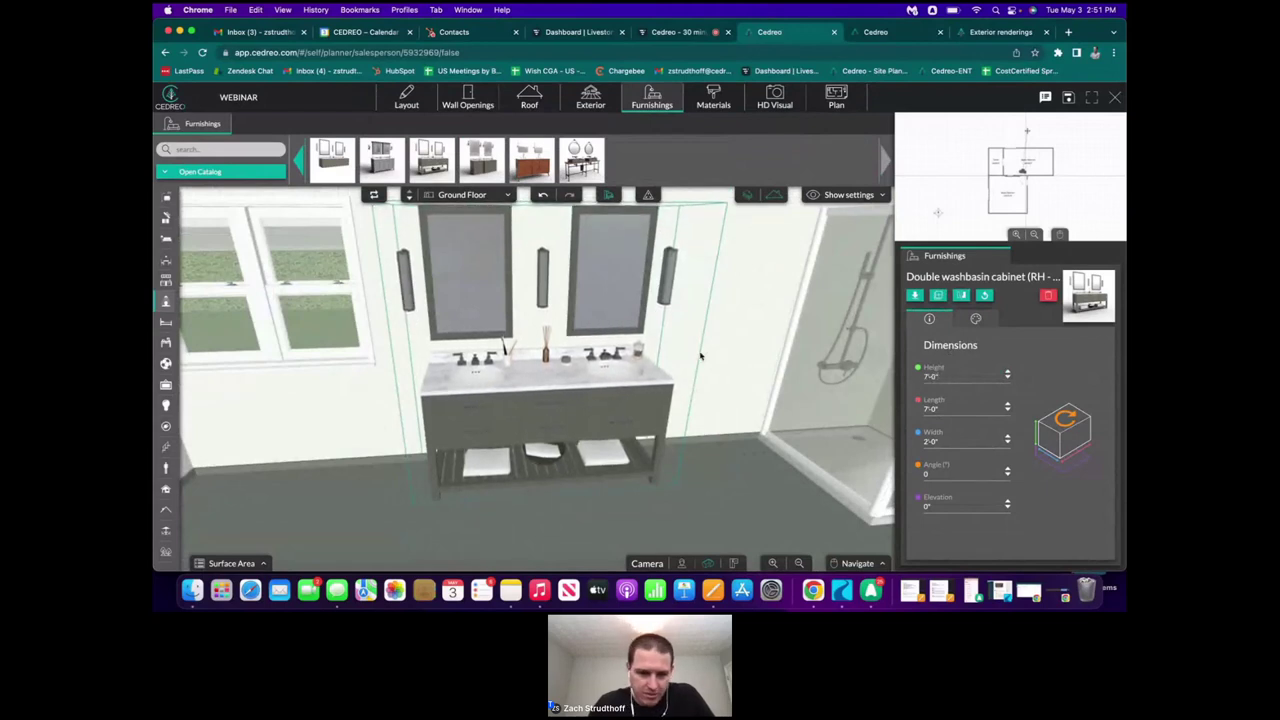
# - Examine the resized double washbasin cabinet and its fit between window and shower from several angles and distances
pyautogui.moveTo(702, 356); pyautogui.dragTo(643, 378)
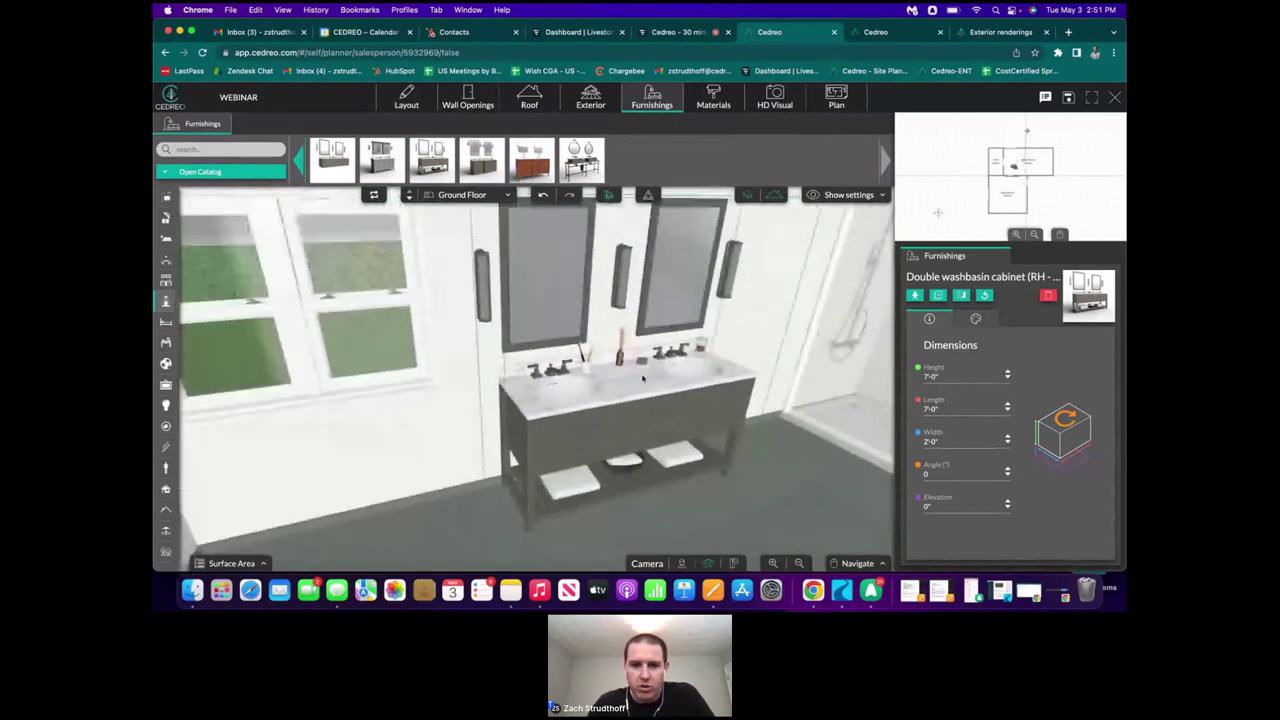
pyautogui.scroll(-5, 666, 377)
pyautogui.scroll(5, 666, 377)
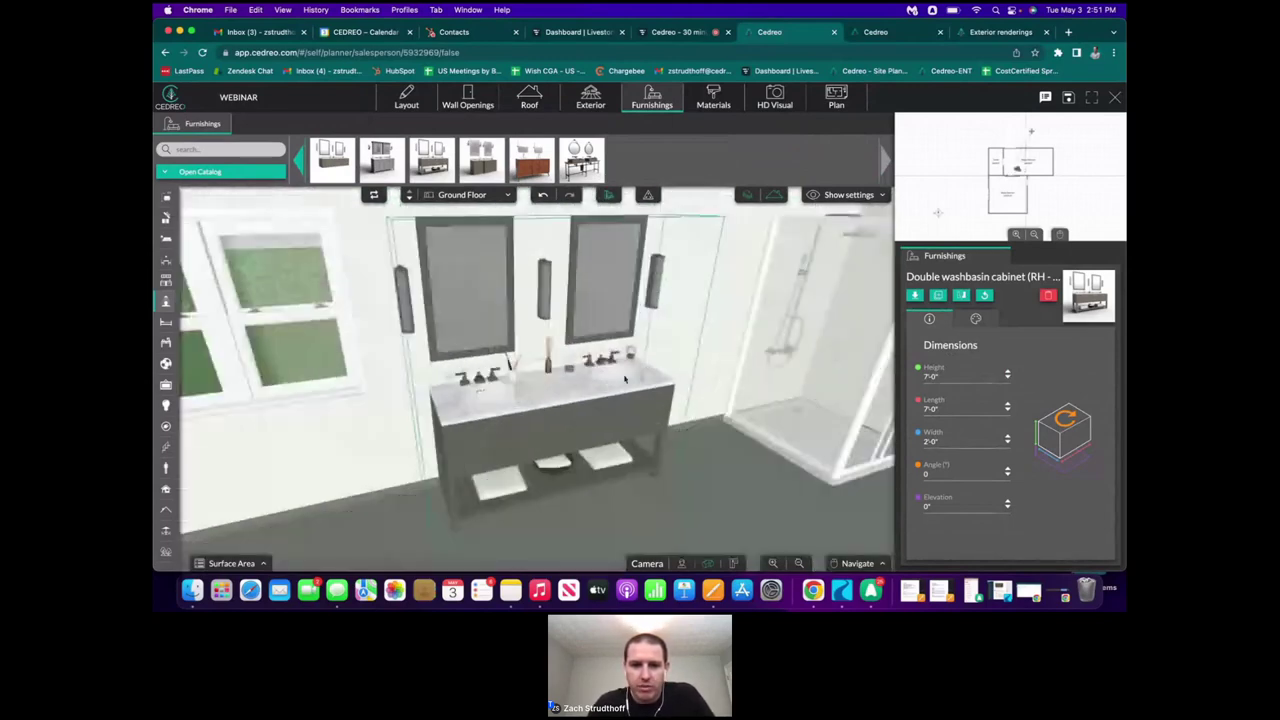
pyautogui.scroll(3, 622, 373)
pyautogui.scroll(3, 625, 367)
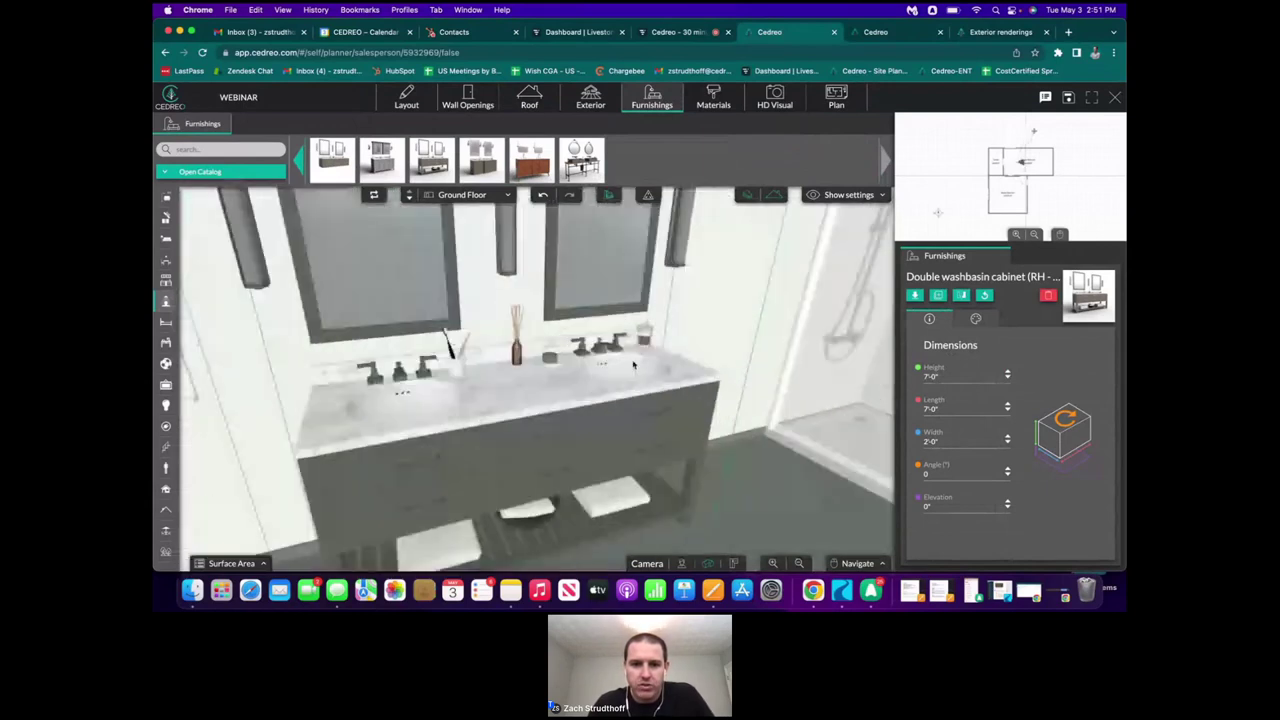
pyautogui.scroll(-3, 634, 362)
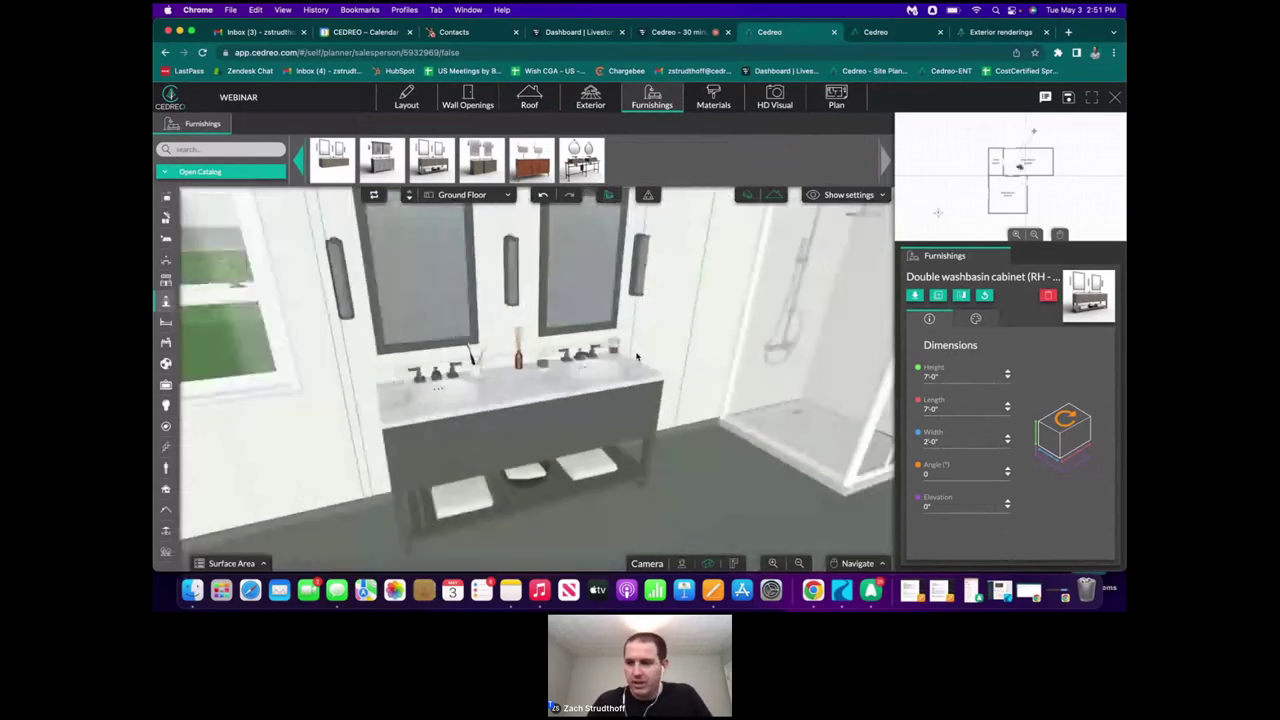
pyautogui.moveTo(637, 357); pyautogui.dragTo(677, 374)
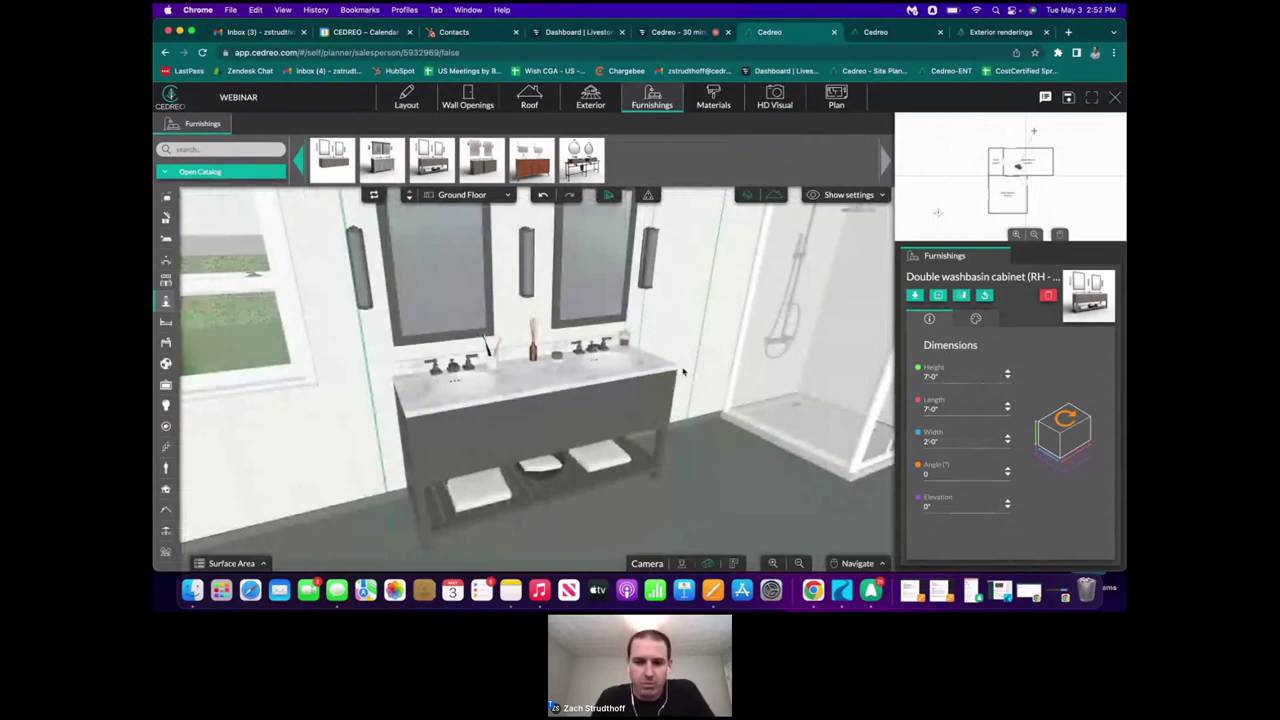
# - Change the double washbasin cabinet's cabinet finish to white
pyautogui.click(980, 318)
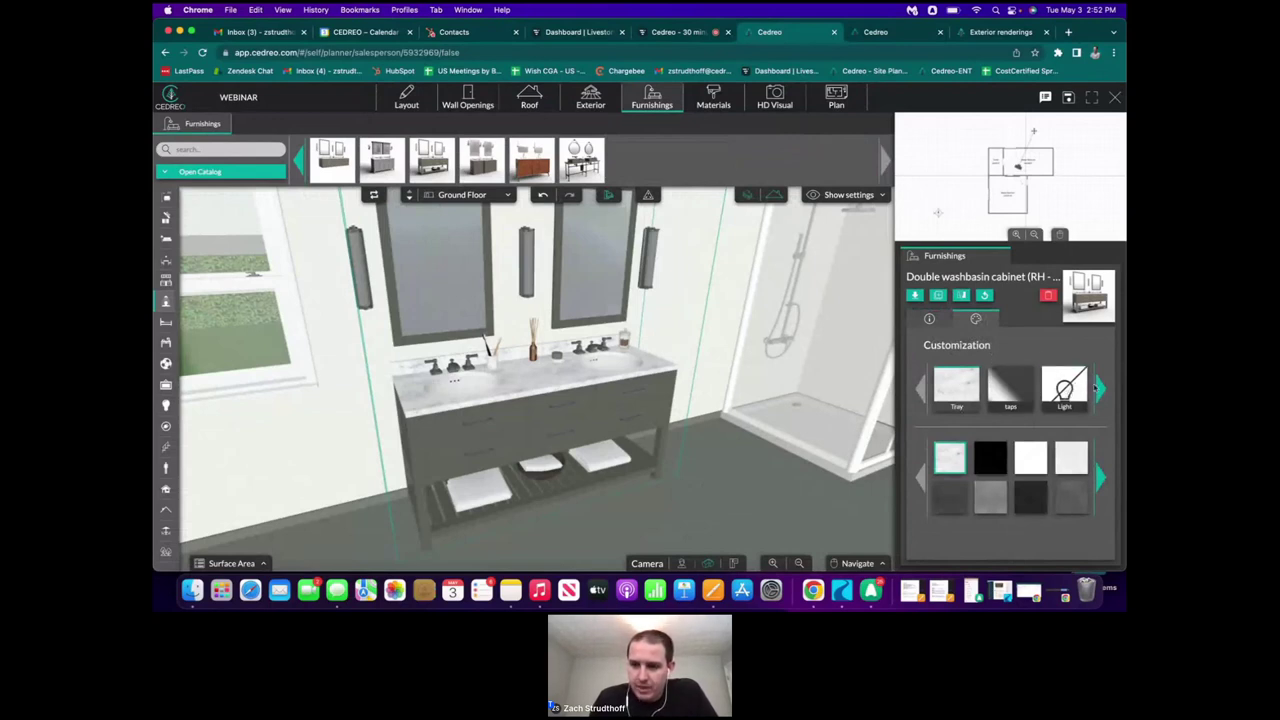
pyautogui.click(1100, 388)
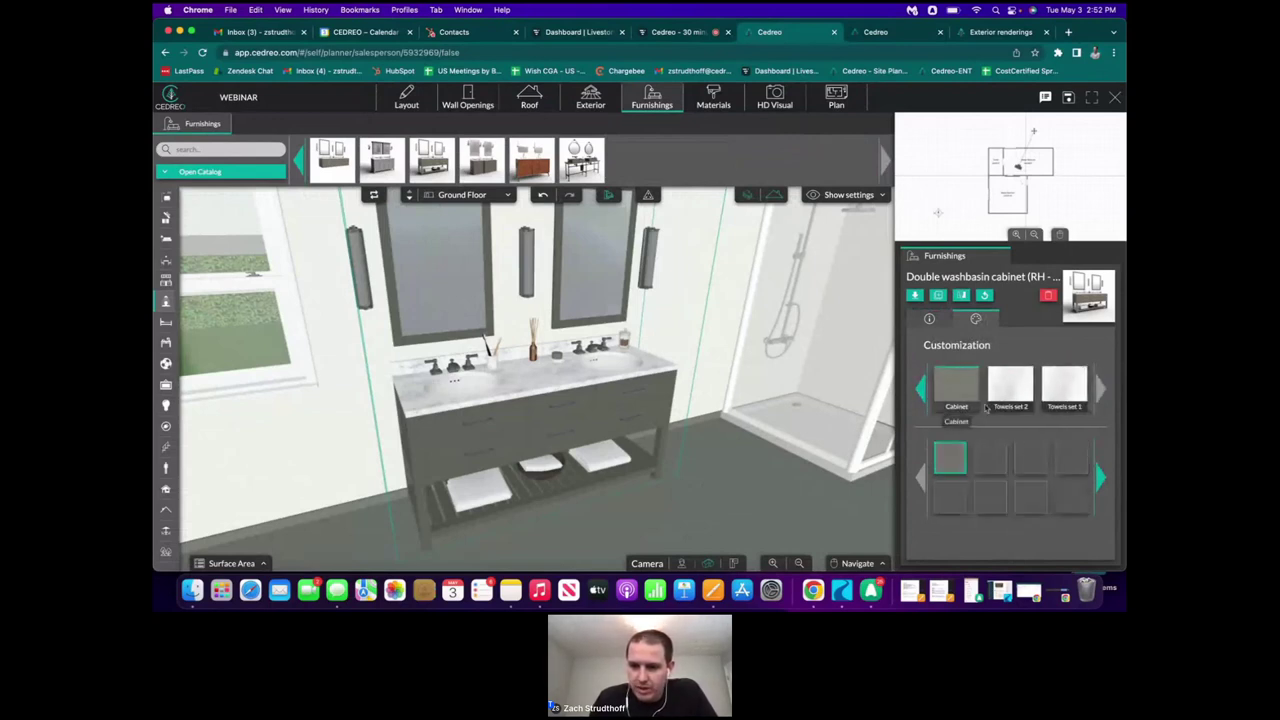
pyautogui.click(1071, 497)
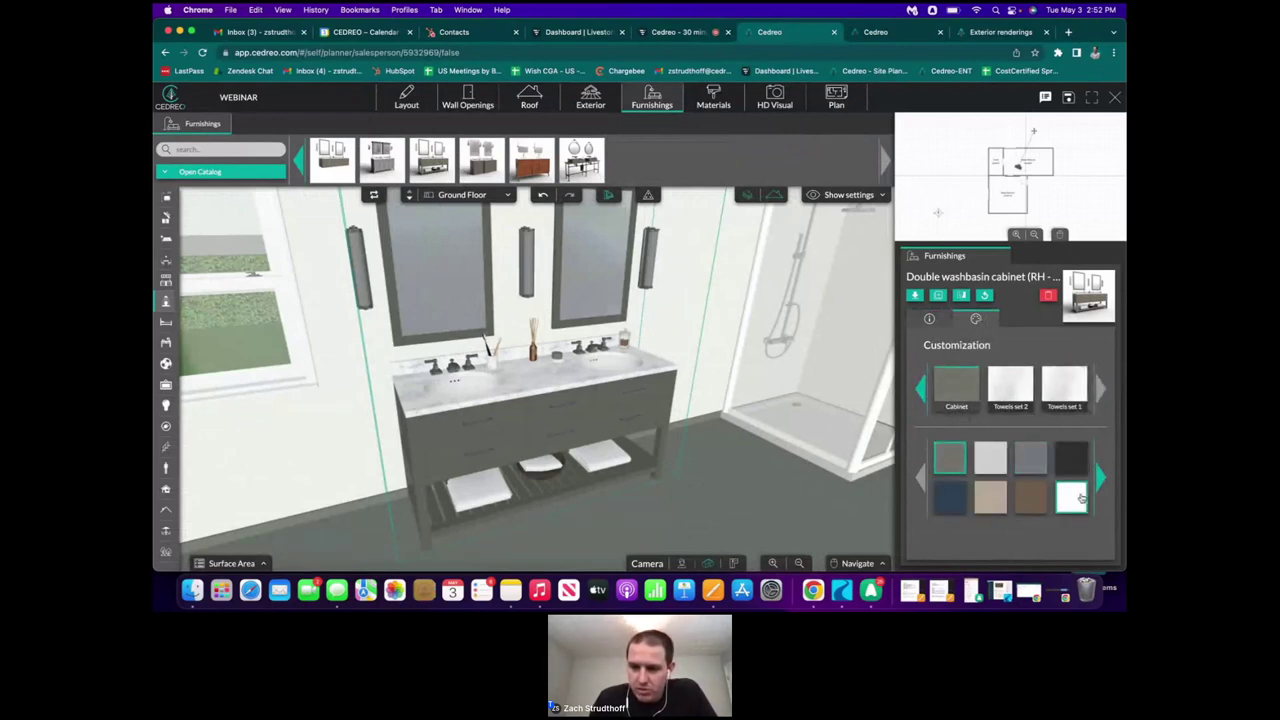
pyautogui.moveTo(692, 437); pyautogui.dragTo(625, 385)
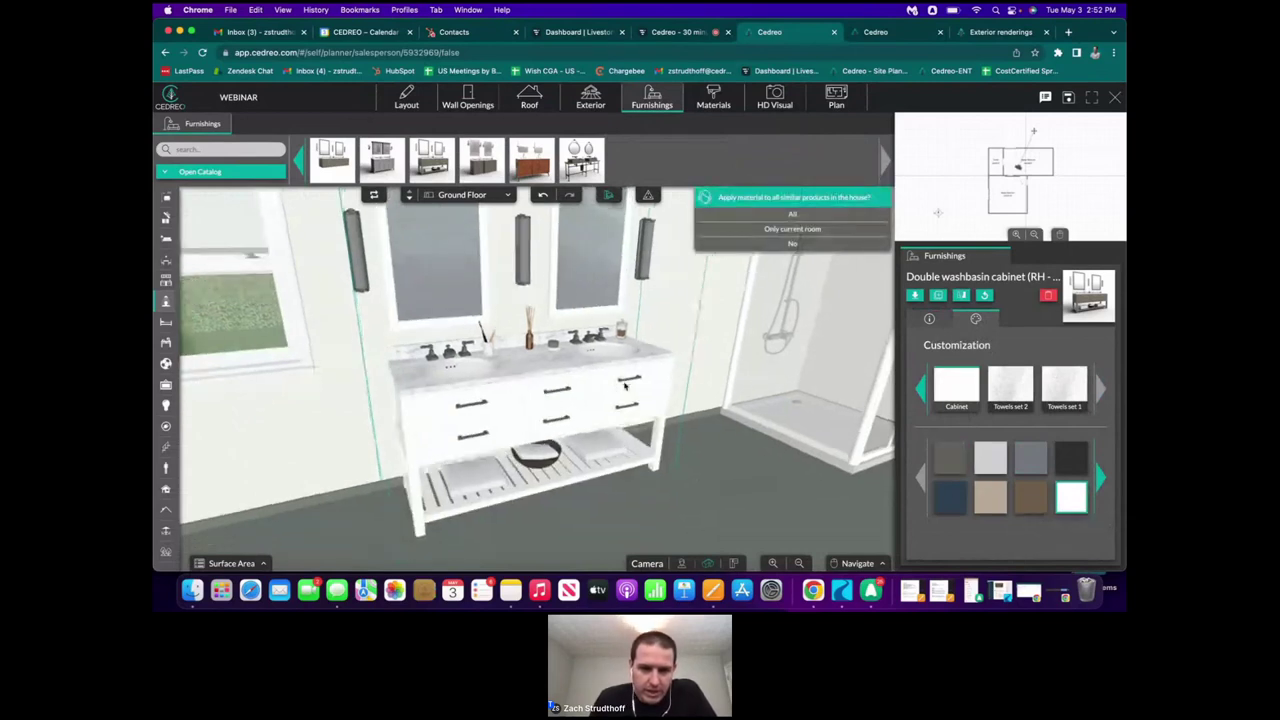
pyautogui.scroll(3, 625, 385)
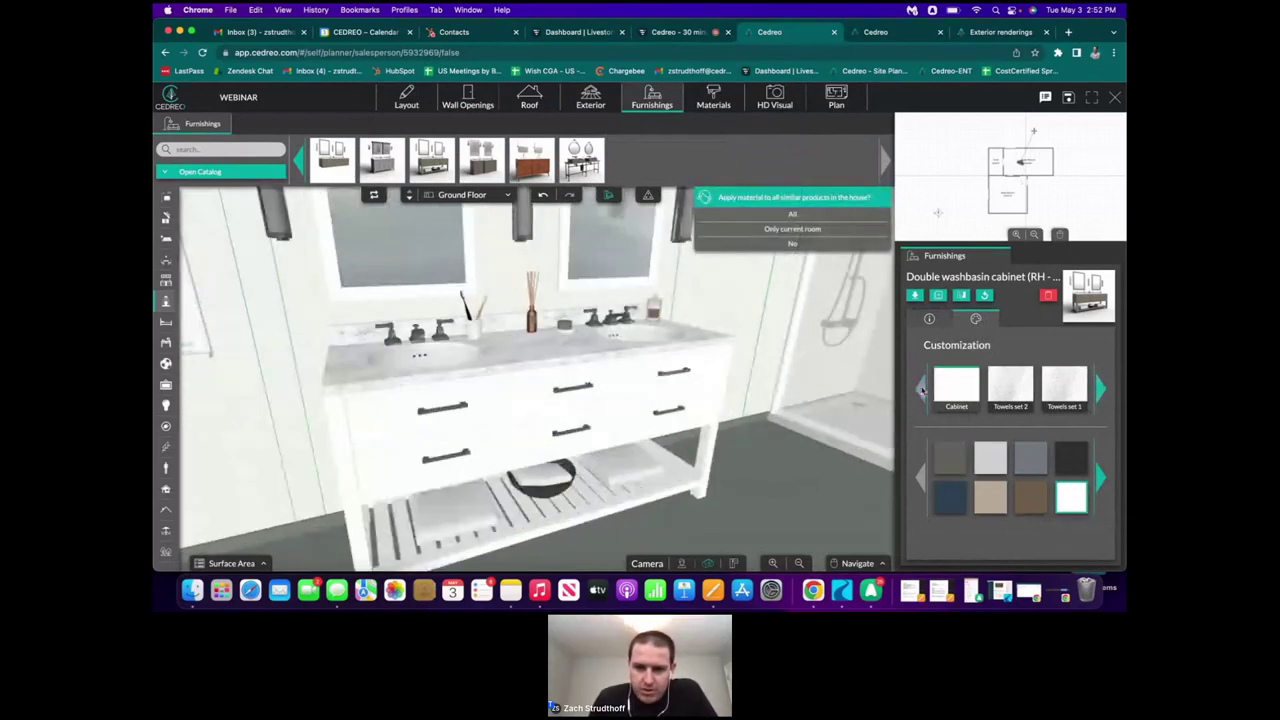
# - Change the washbasin cabinet's taps finish to black bronze
pyautogui.click(921, 390)
pyautogui.click(1012, 390)
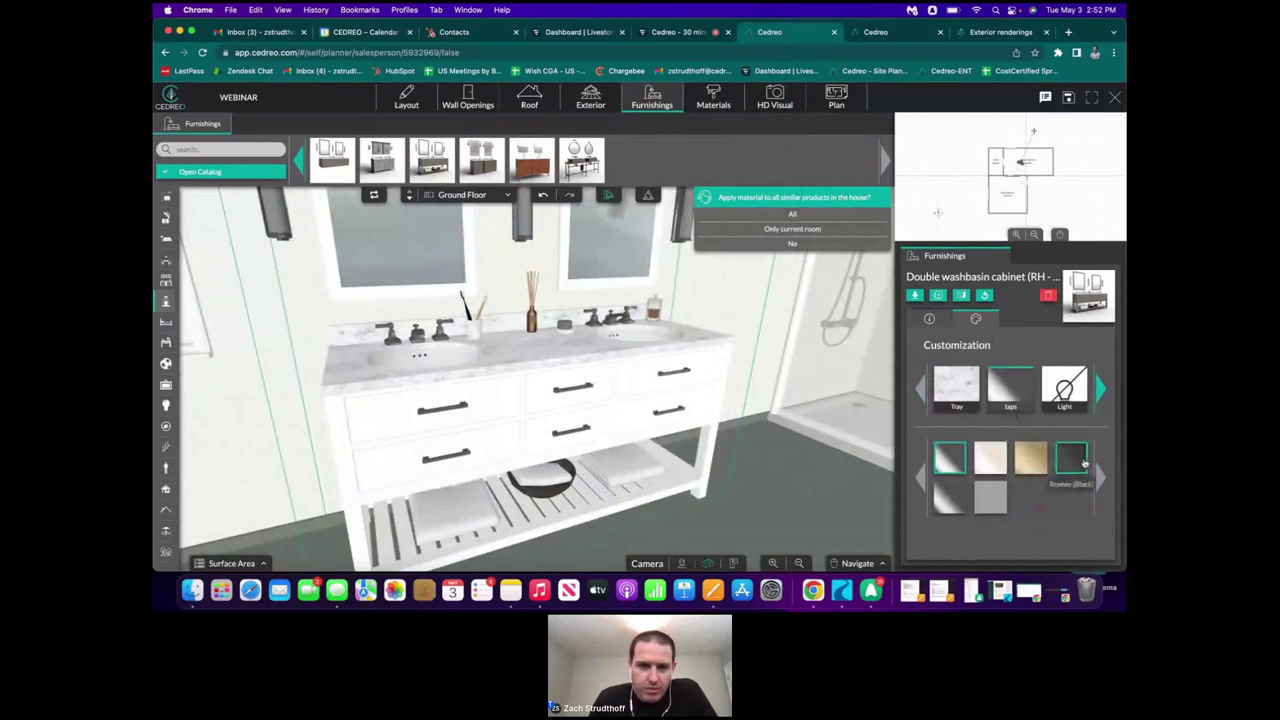
pyautogui.click(1082, 460)
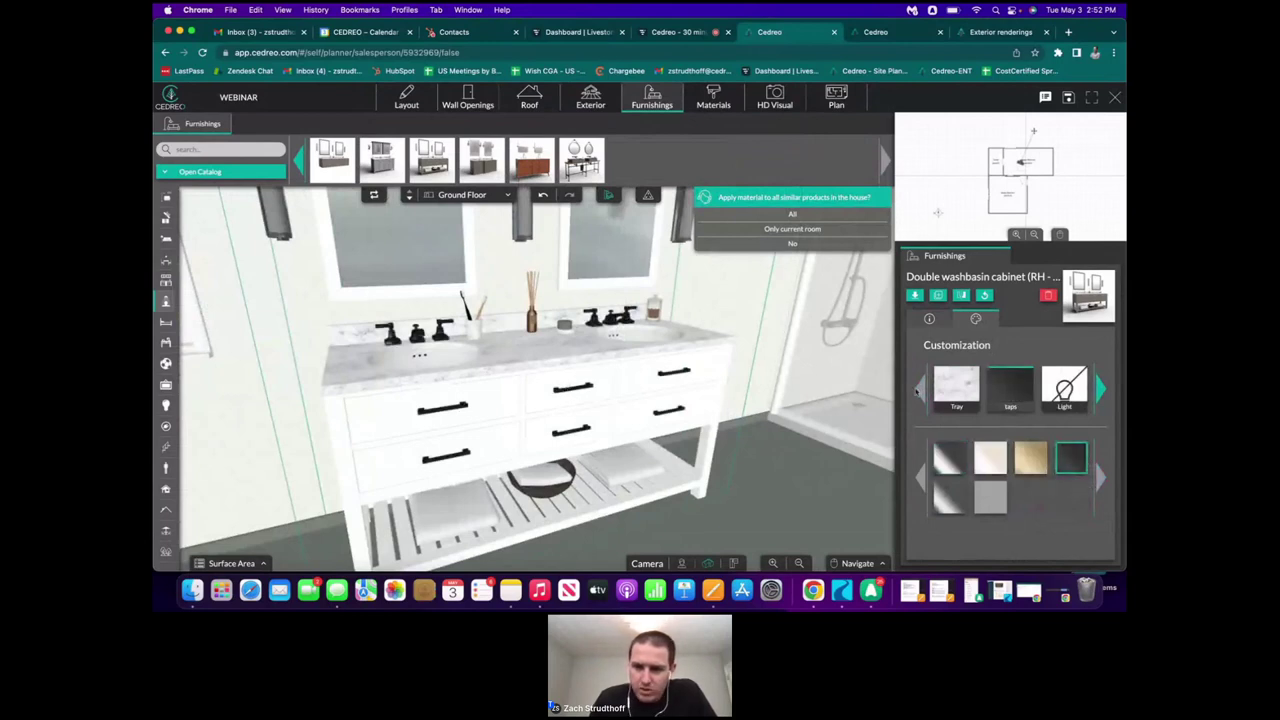
# - Browse the tray materials of the washbasin cabinet and try the black quartz countertop
pyautogui.click(960, 388)
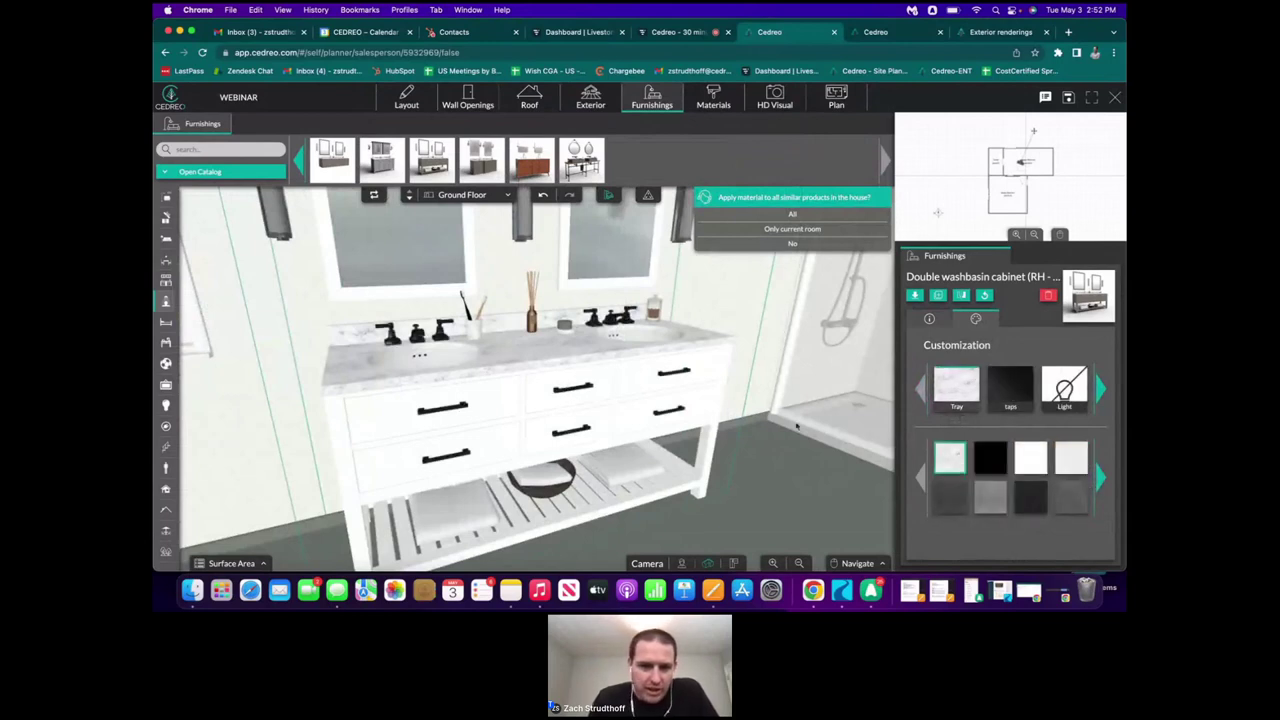
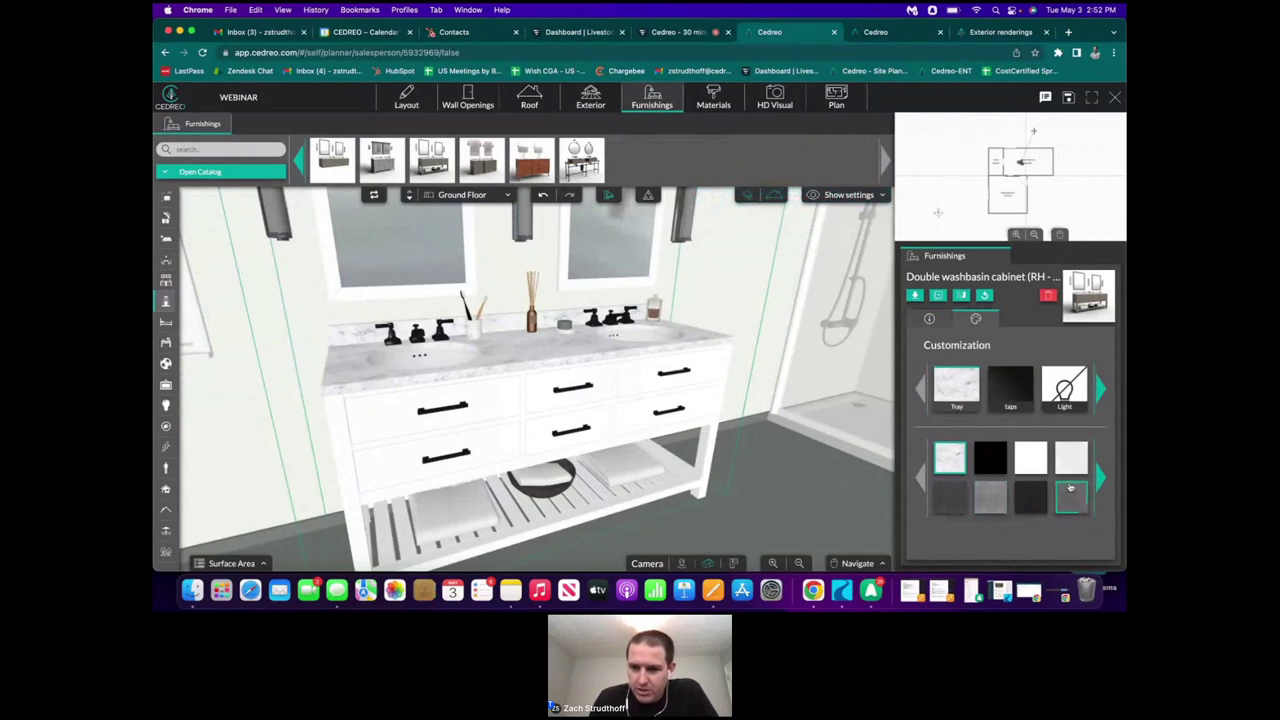
pyautogui.click(1101, 479)
pyautogui.click(1101, 479)
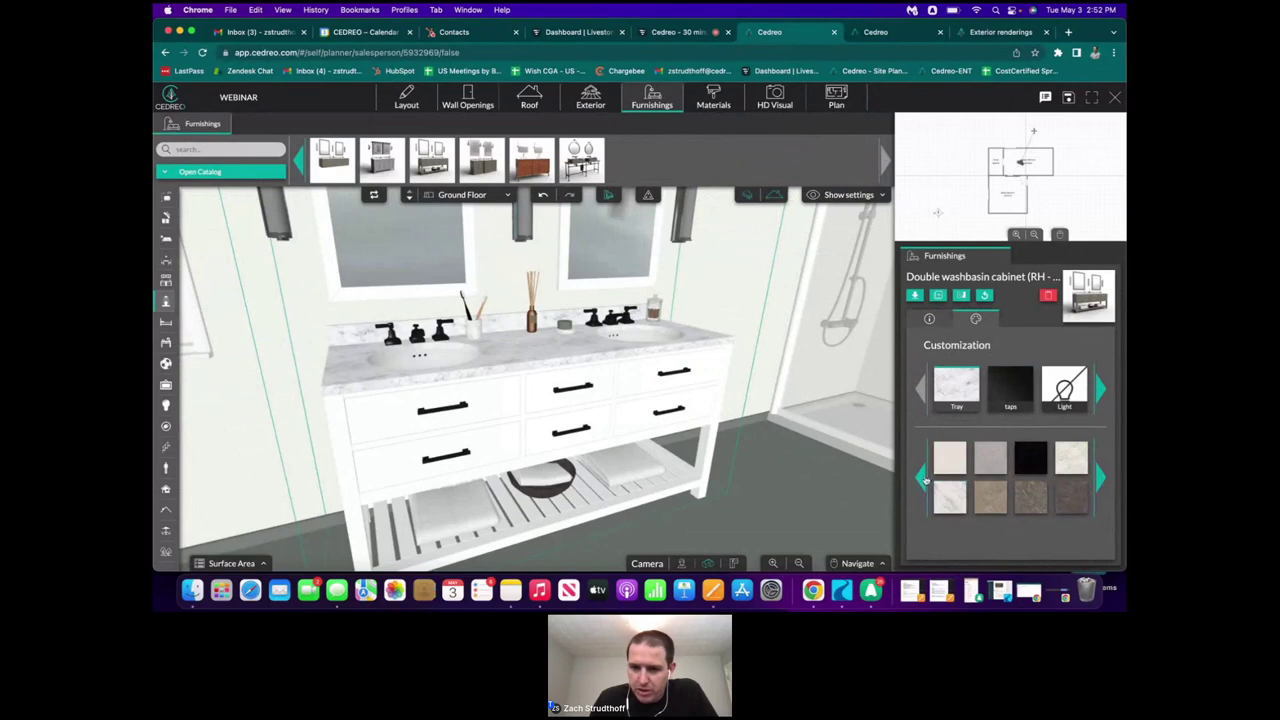
pyautogui.click(922, 479)
pyautogui.click(1100, 481)
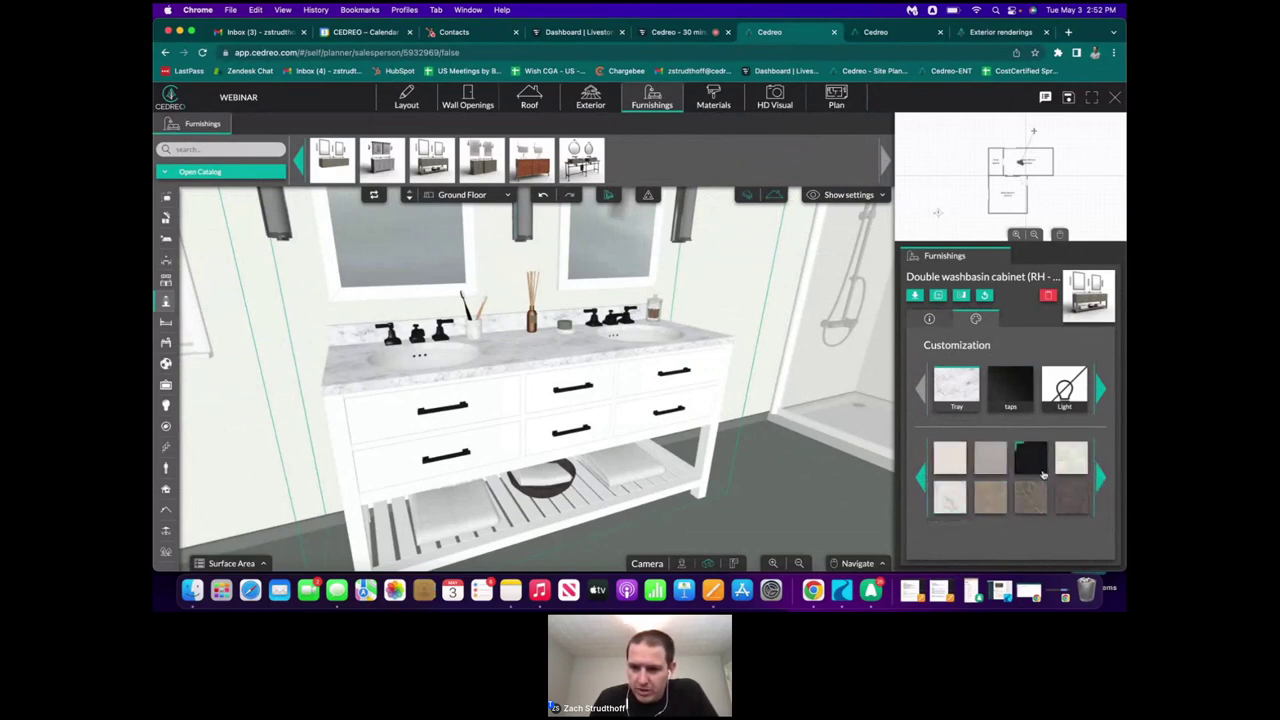
pyautogui.click(1040, 470)
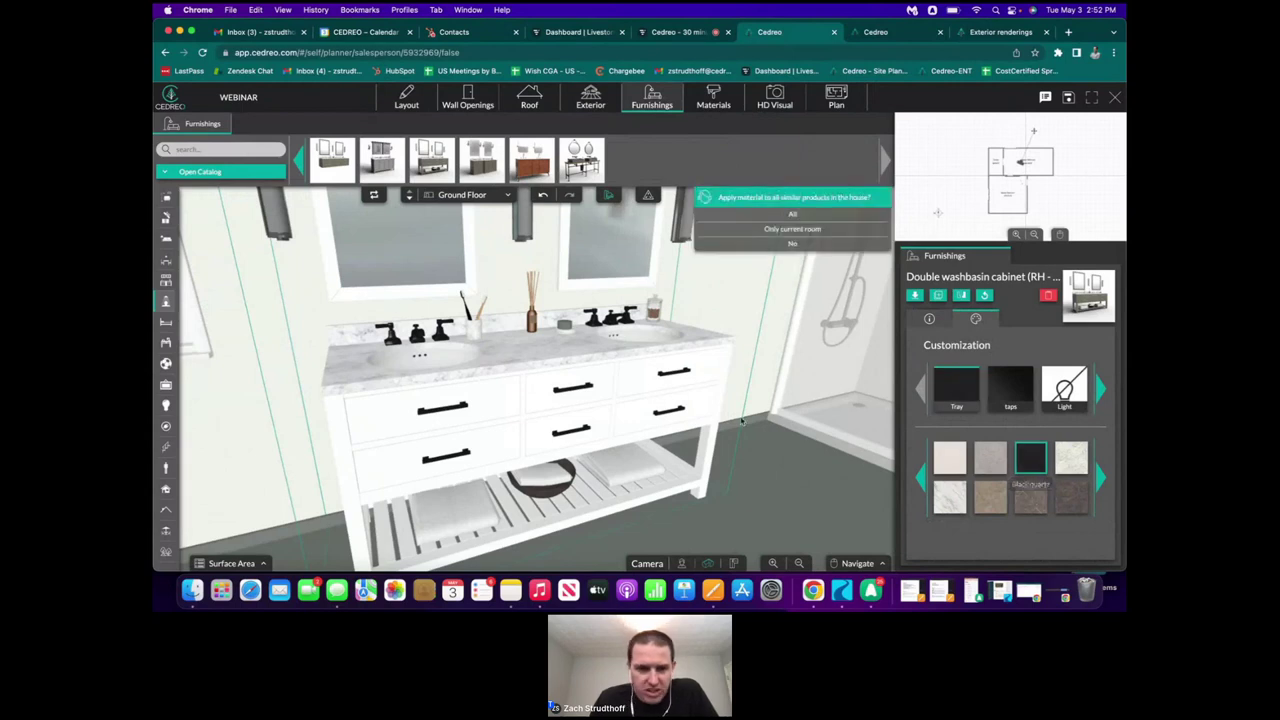
pyautogui.moveTo(742, 421); pyautogui.dragTo(744, 424)
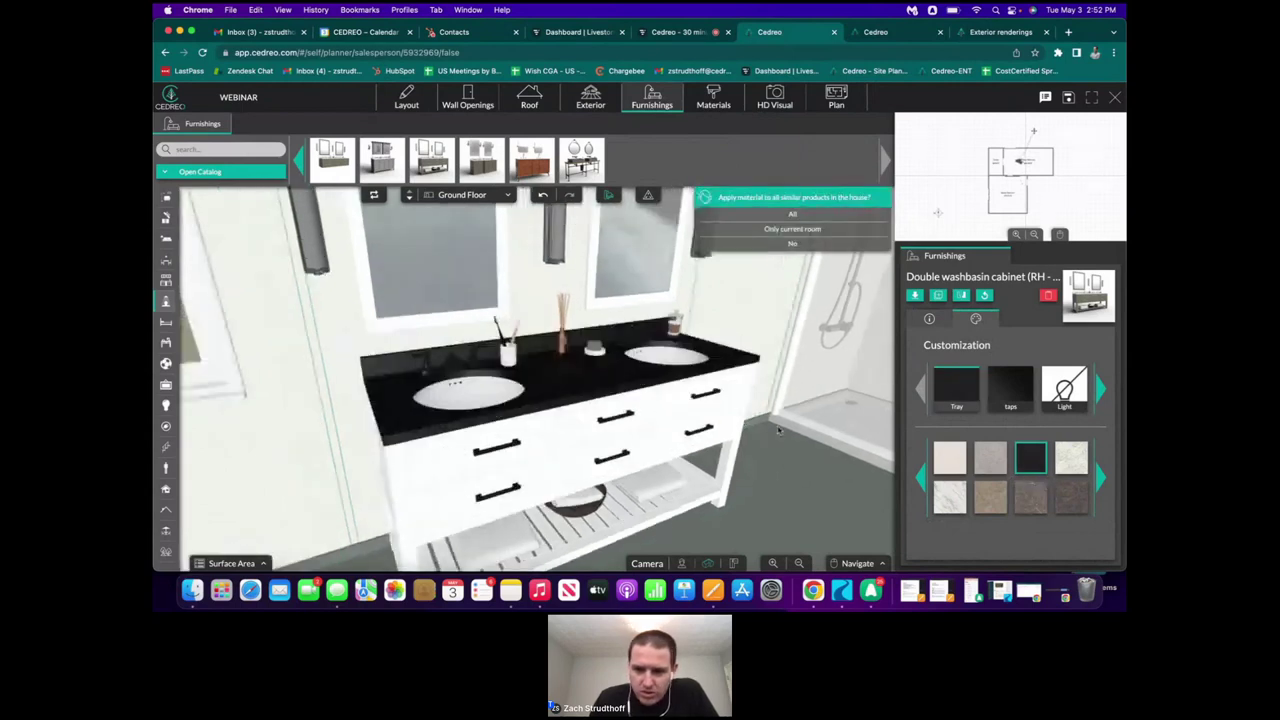
# - Restore the white marble finish on the washbasin cabinet's tray and decline applying it to similar products
pyautogui.click(933, 476)
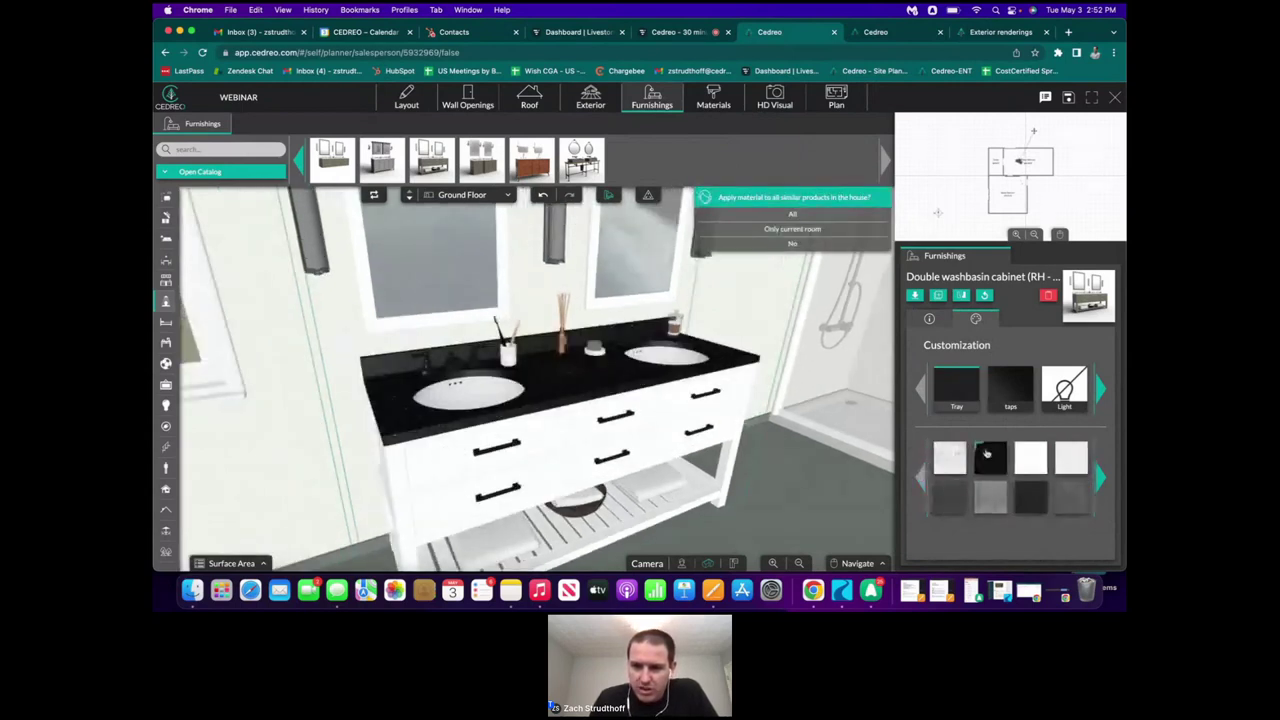
pyautogui.click(950, 458)
pyautogui.scroll(-3, 790, 370)
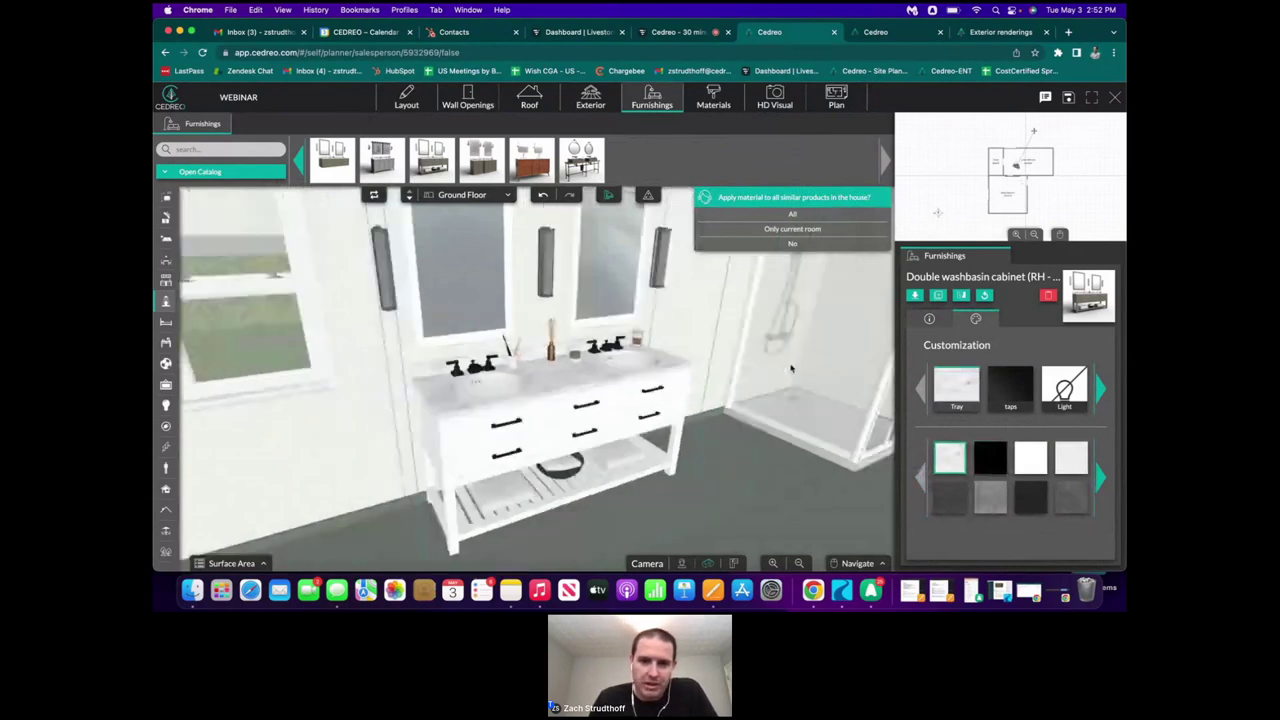
pyautogui.scroll(-2, 792, 365)
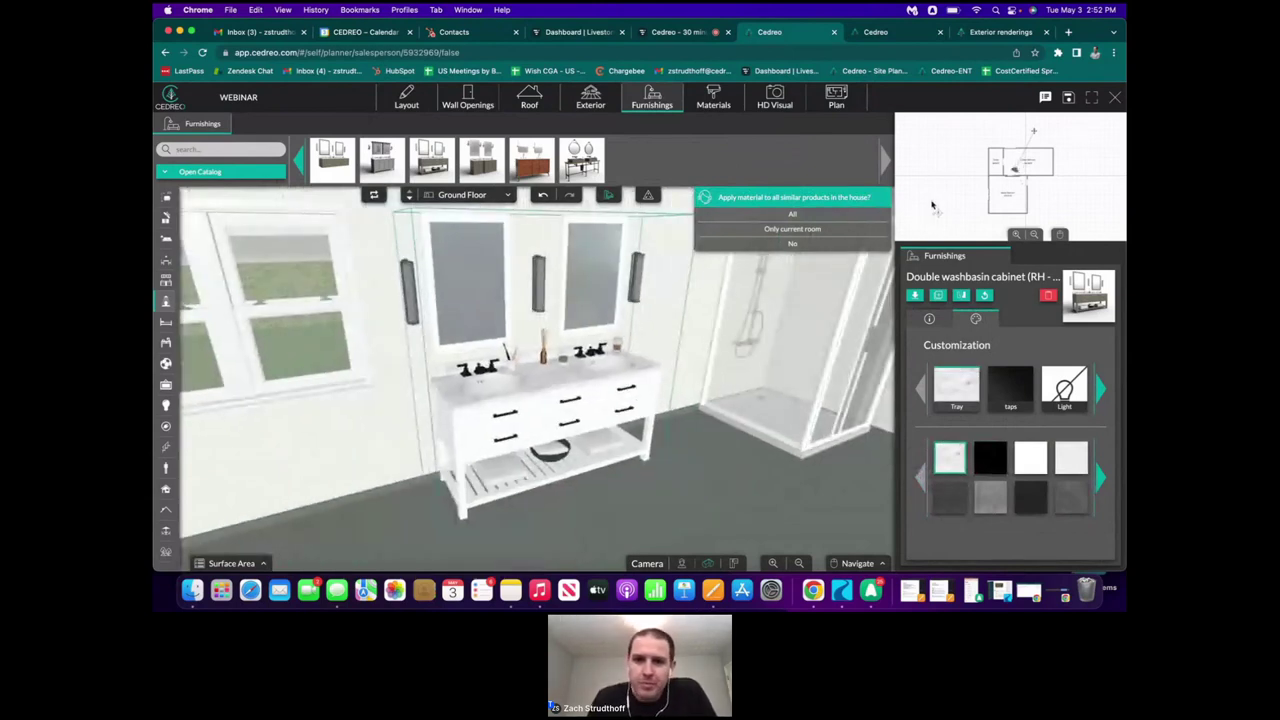
pyautogui.click(828, 245)
# - Place the 35" x 67 1/4" Kohler Rêve bathtub near the wall between the toilet and the door
pyautogui.scroll(-3, 742, 263)
pyautogui.moveTo(740, 263); pyautogui.dragTo(501, 409)
pyautogui.scroll(5, 500, 390)
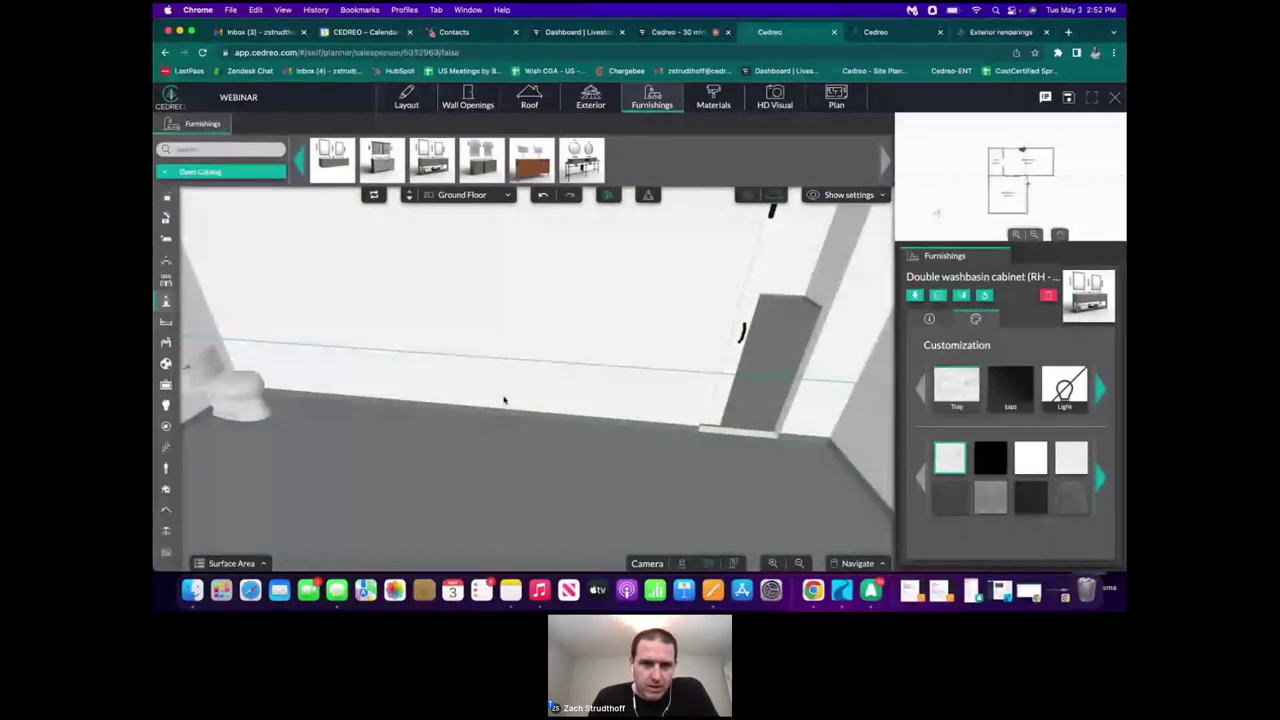
pyautogui.moveTo(504, 400); pyautogui.dragTo(532, 394)
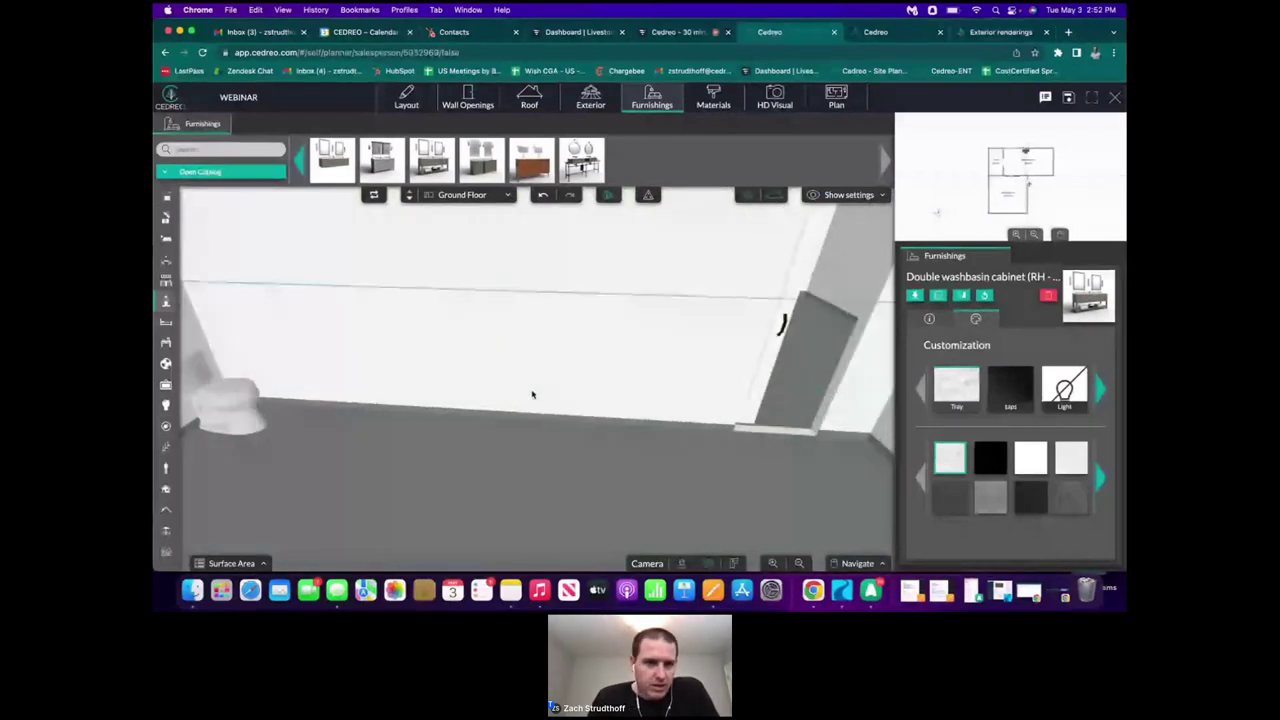
pyautogui.click(204, 173)
pyautogui.click(330, 283)
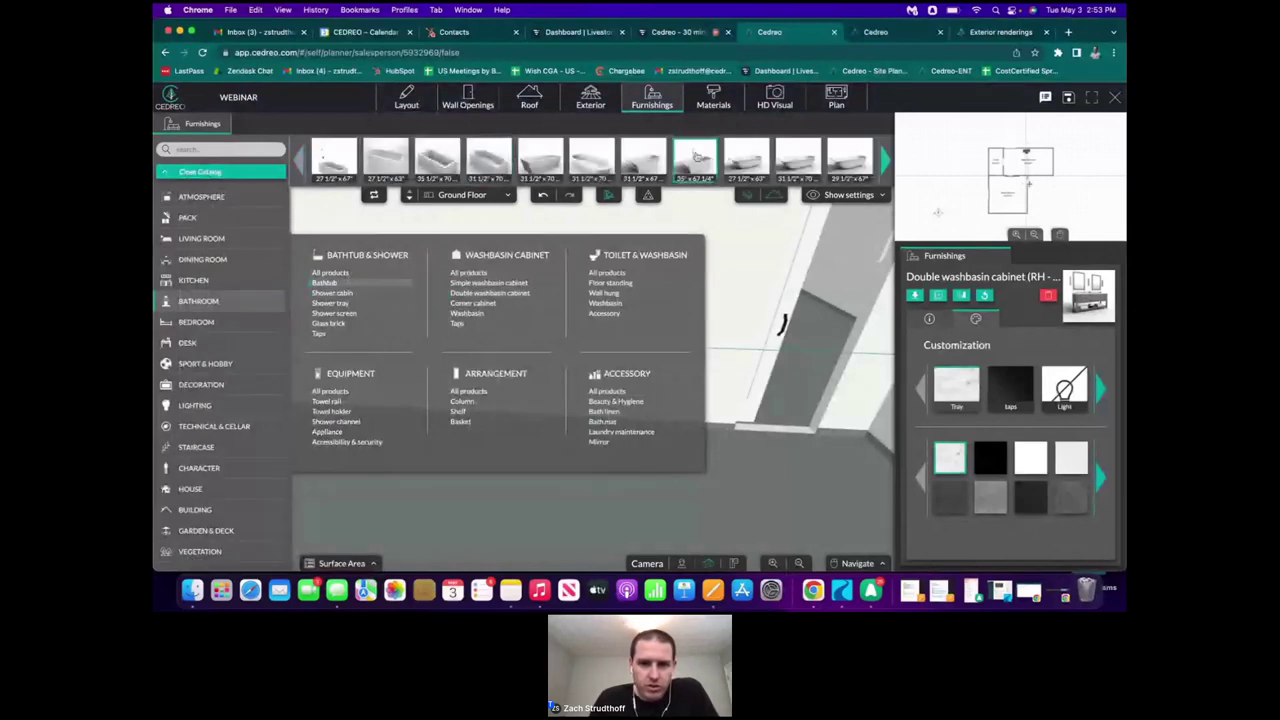
pyautogui.click(695, 160)
pyautogui.click(525, 494)
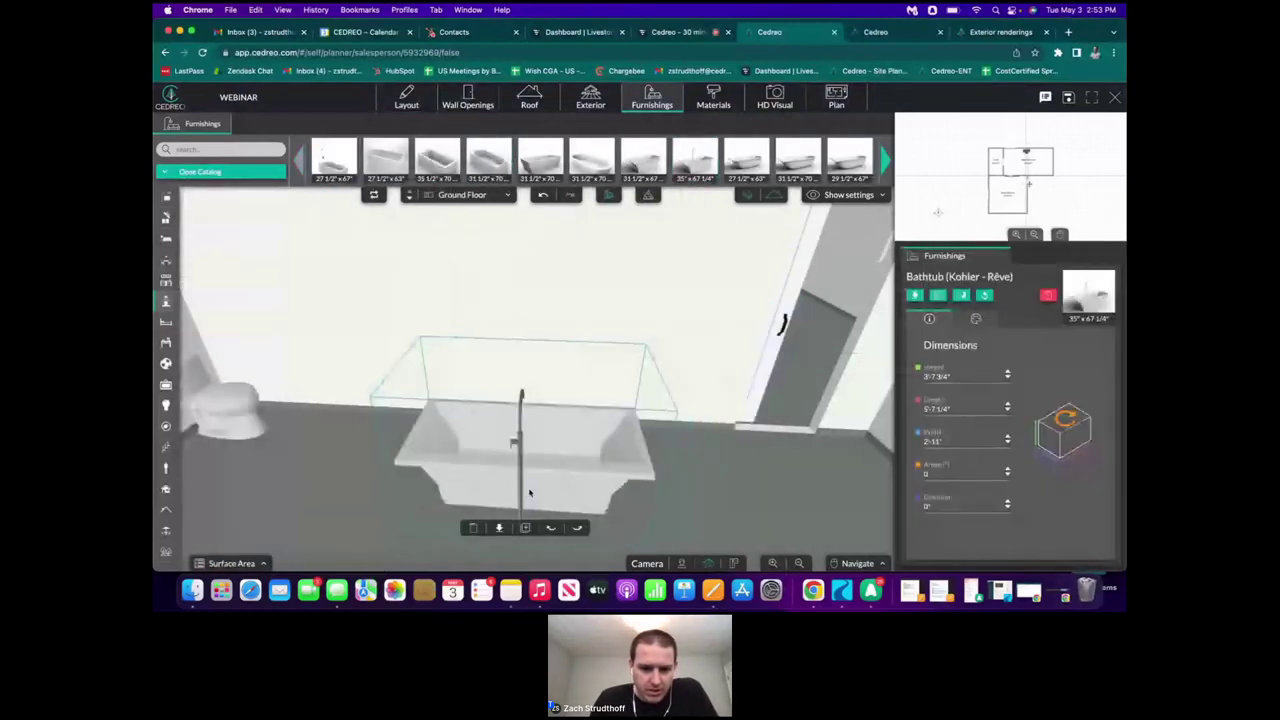
# - Rotate the bathtub to 180° so its faucet is on the wall side, and move it closer to the wall
pyautogui.click(550, 527)
pyautogui.click(550, 527)
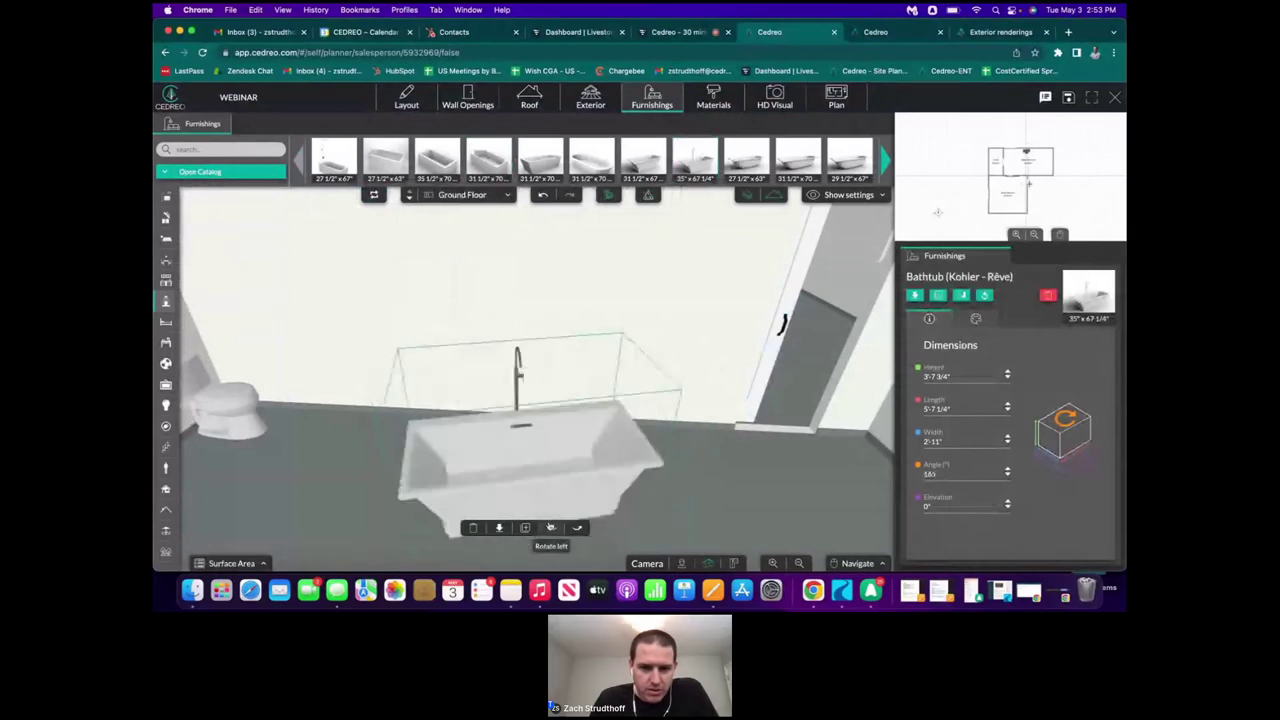
pyautogui.click(549, 436)
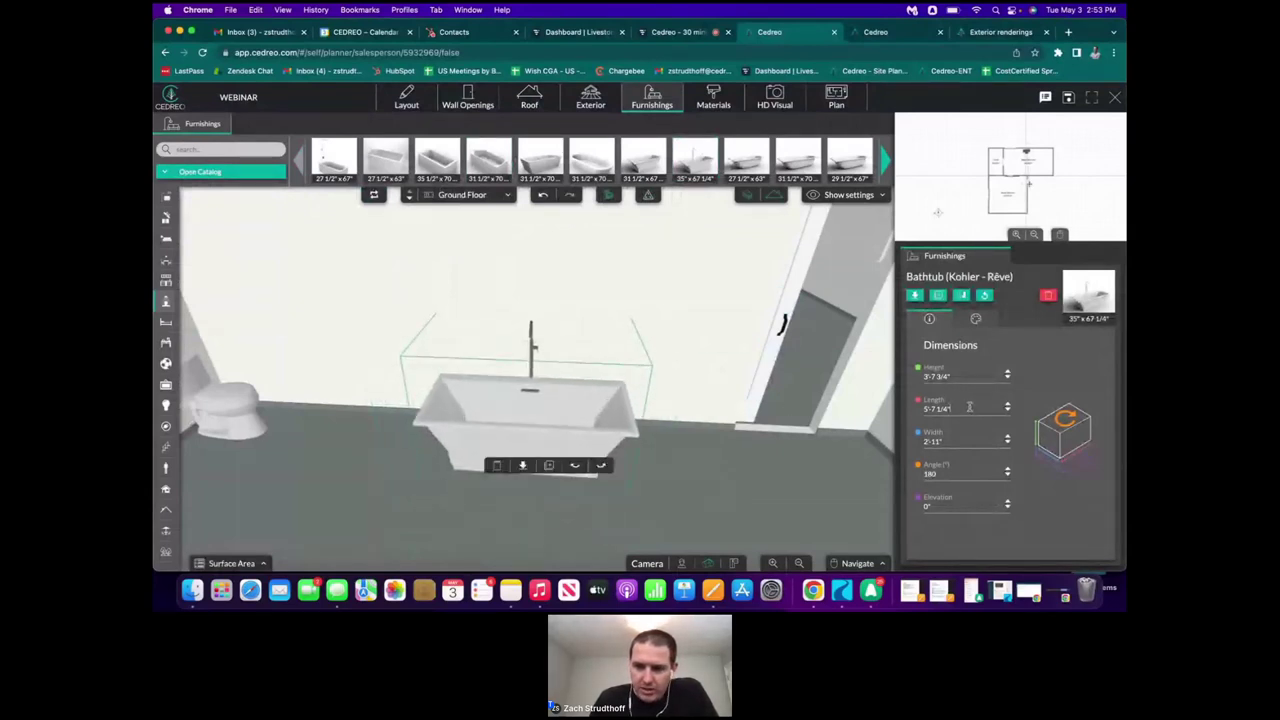
# - Set the bathtub's length to 6'-0"
pyautogui.click(936, 409)
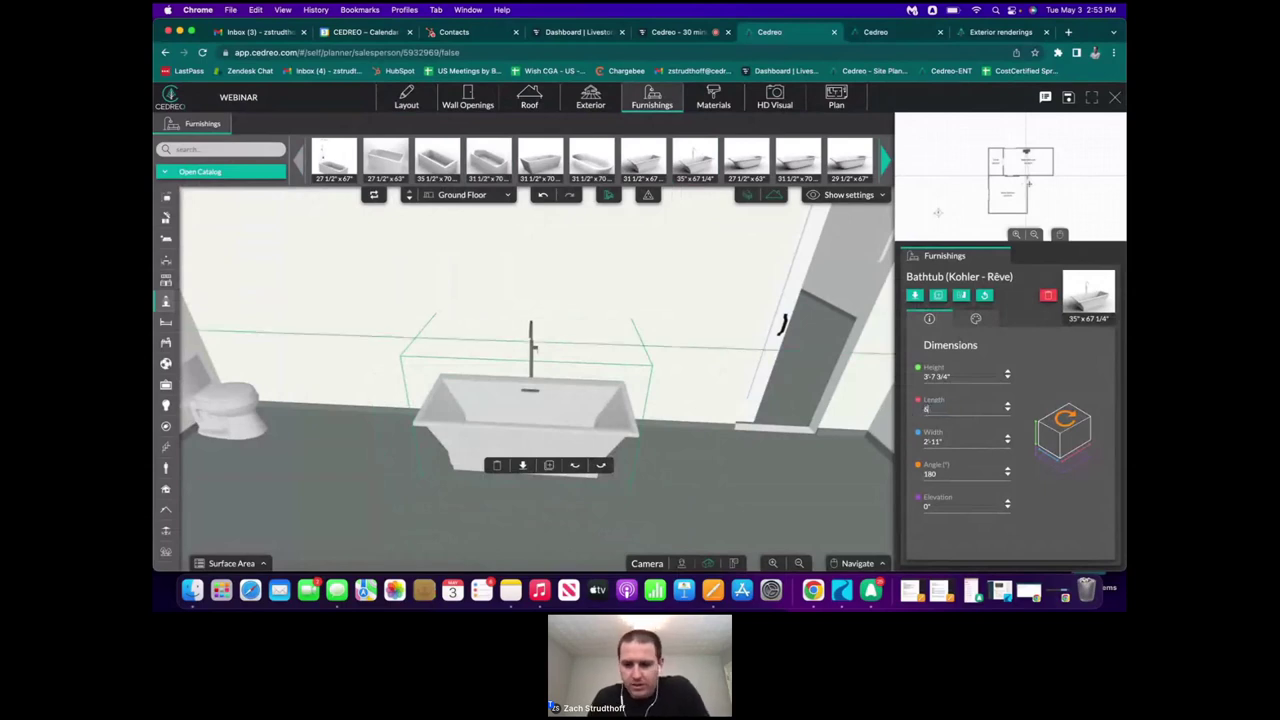
pyautogui.write("6'")
pyautogui.press('Return')
pyautogui.moveTo(546, 417); pyautogui.dragTo(551, 405)
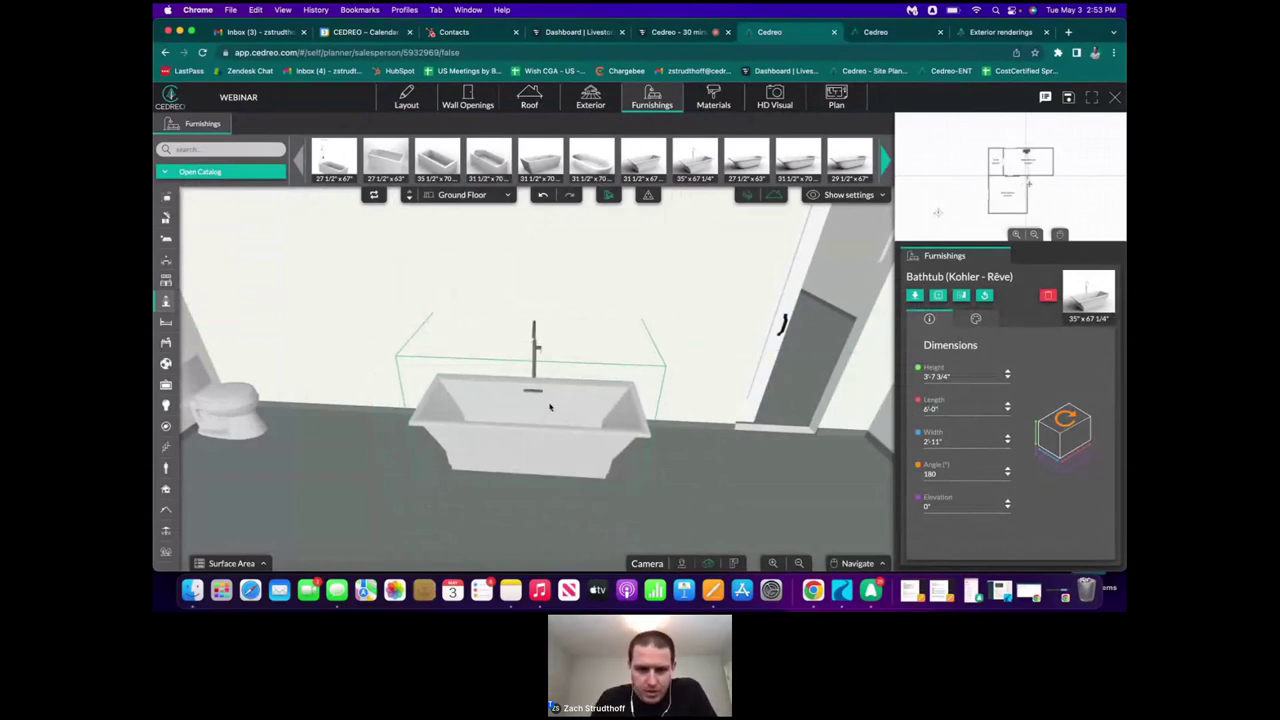
# - Mount the shelf with accessories from the bathroom arrangement products on the wall above the toilet
pyautogui.moveTo(551, 405); pyautogui.dragTo(481, 355, button='right')
pyautogui.scroll(-10, 635, 331)
pyautogui.moveTo(481, 356); pyautogui.dragTo(620, 285)
pyautogui.click(251, 172)
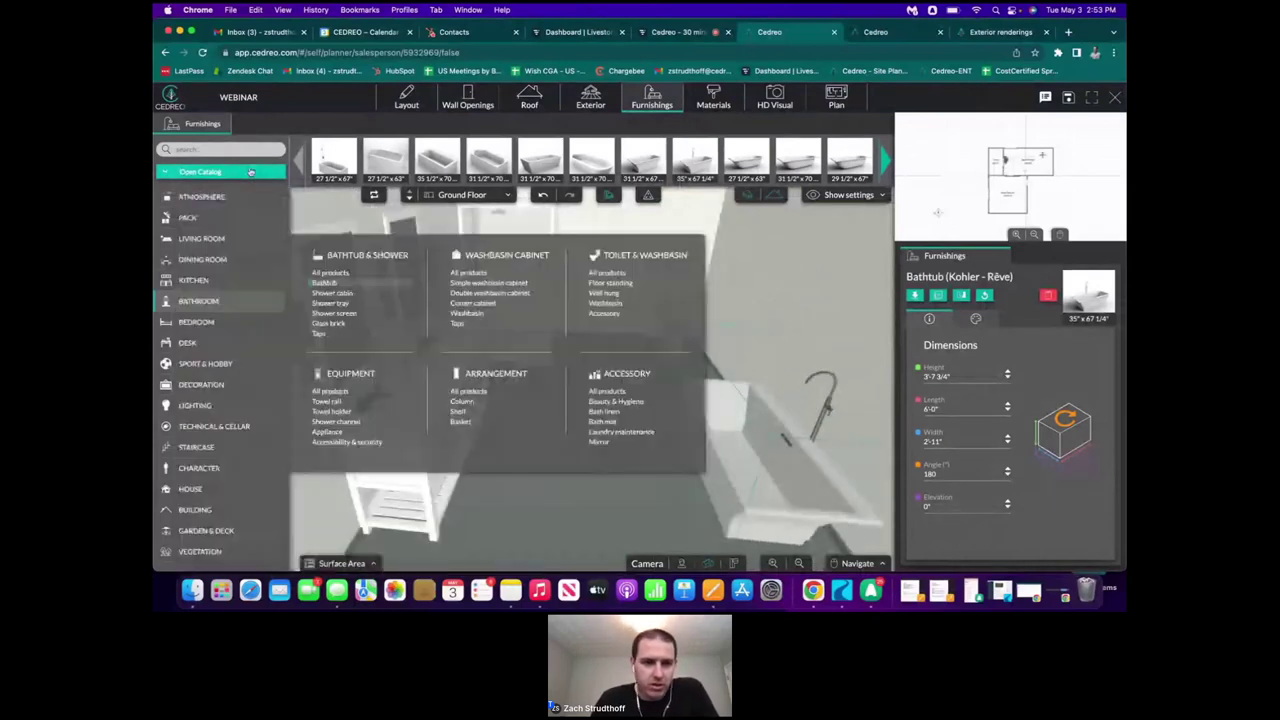
pyautogui.click(457, 411)
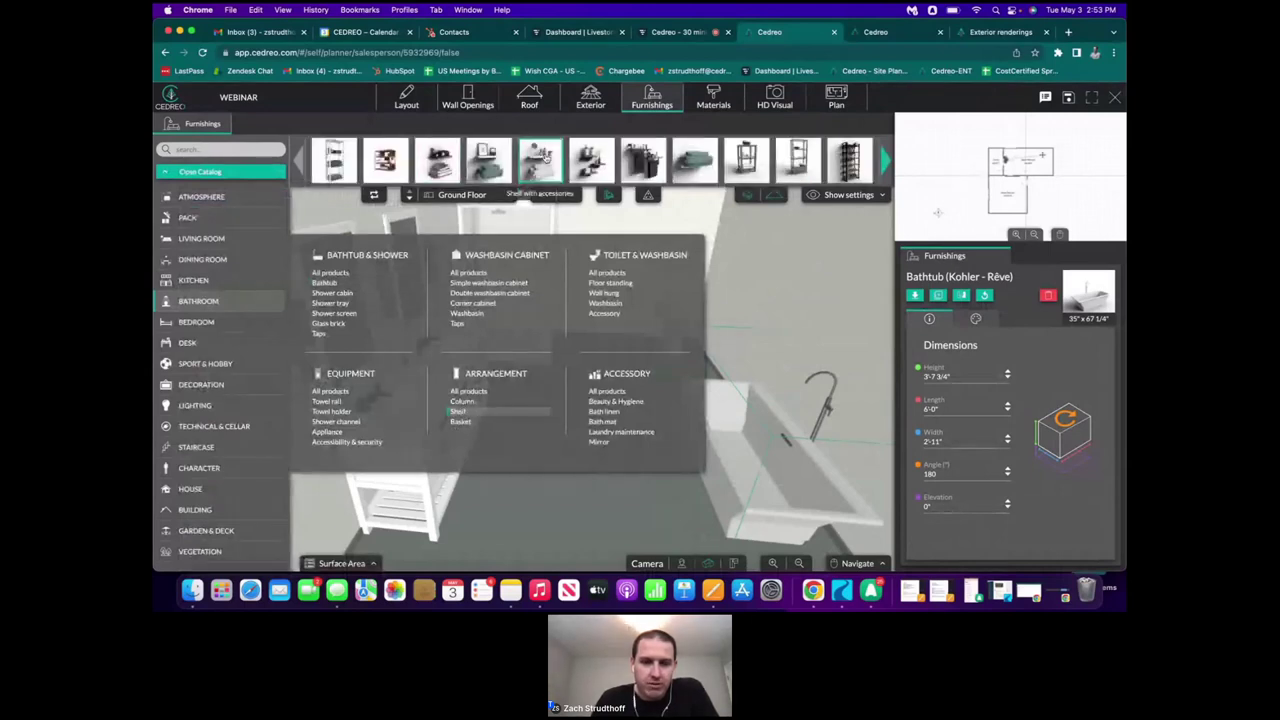
pyautogui.click(540, 160)
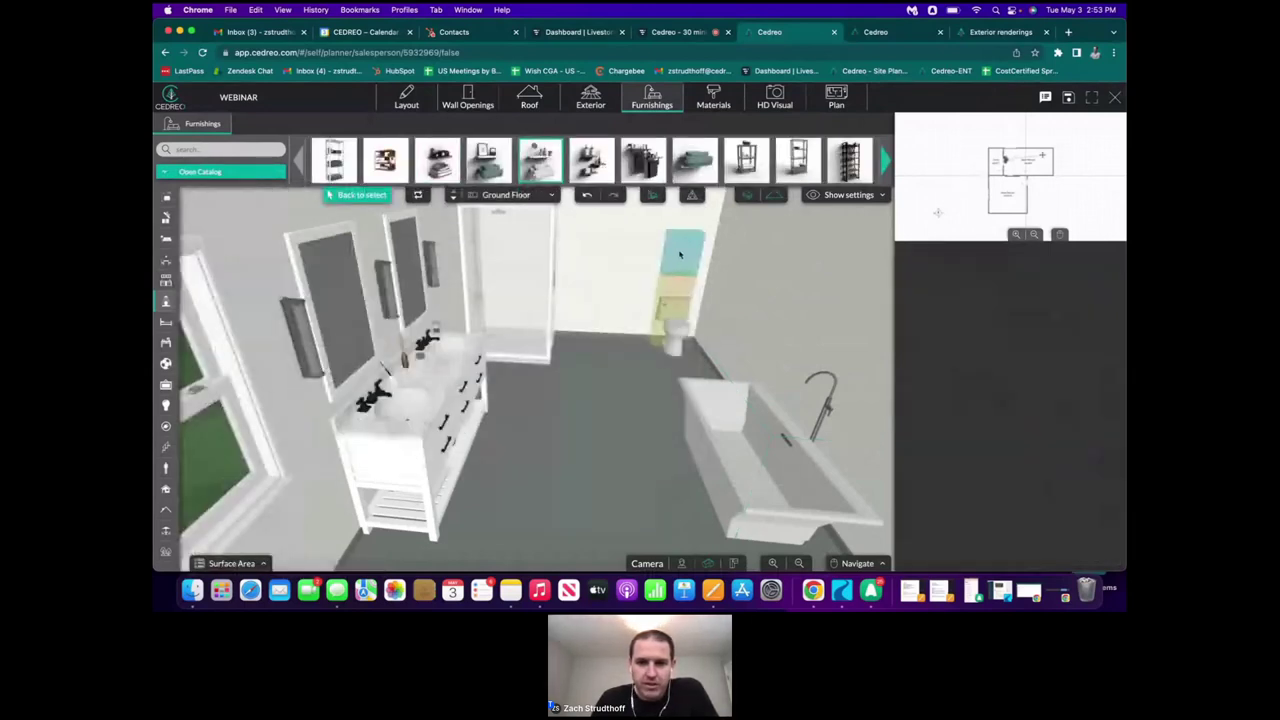
pyautogui.click(680, 255)
# - Shift the toilet slightly away from the corner and line up the shelf with accessories above it at 3'-8" elevation
pyautogui.click(666, 310)
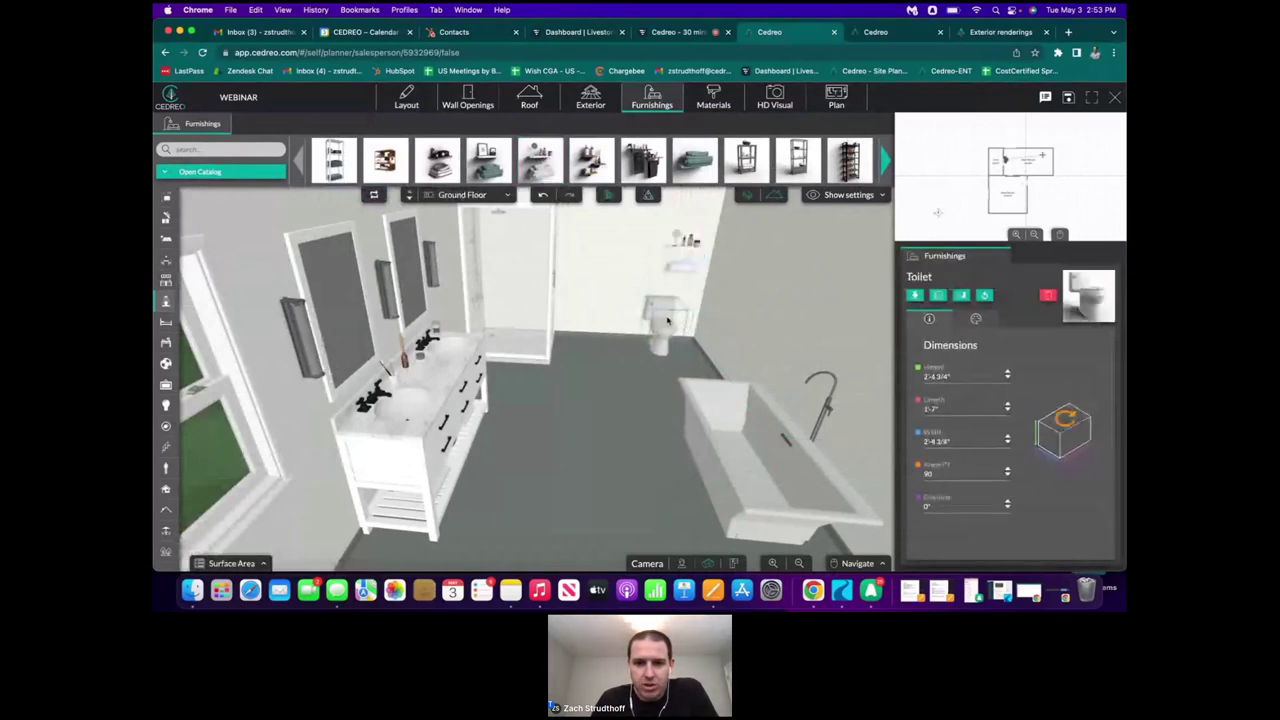
pyautogui.click(663, 248)
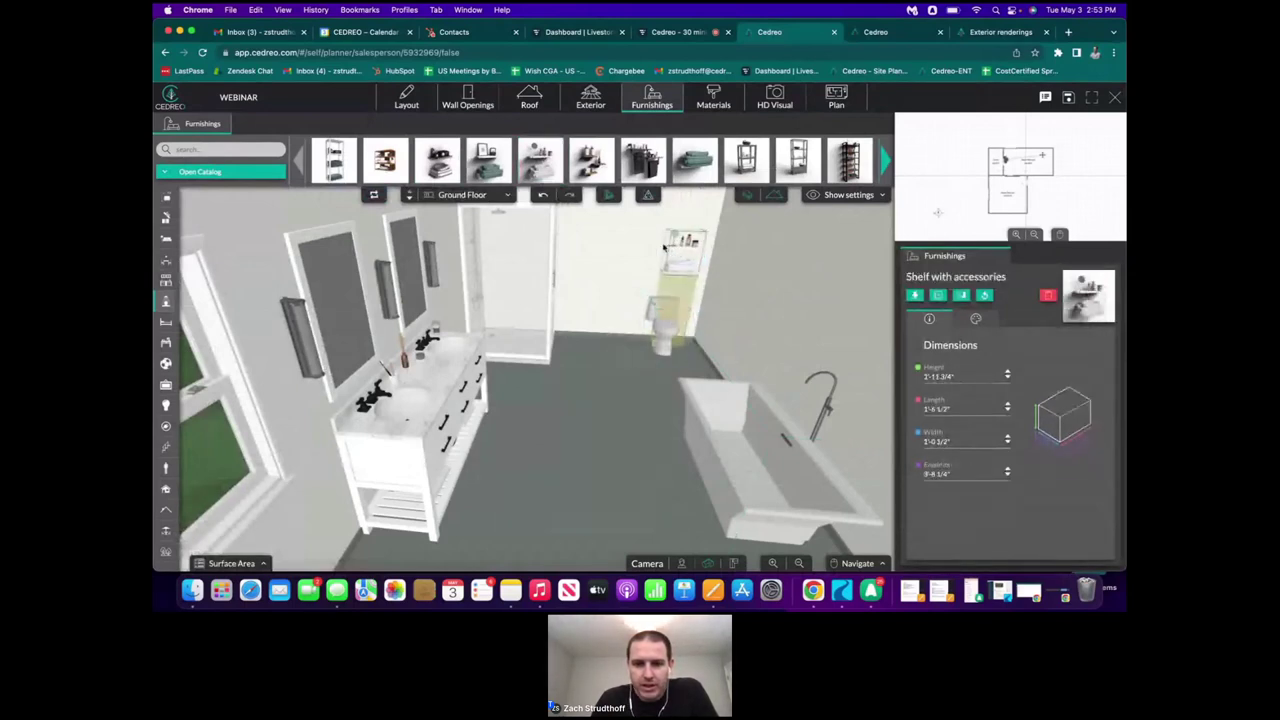
pyautogui.moveTo(663, 248); pyautogui.dragTo(665, 248)
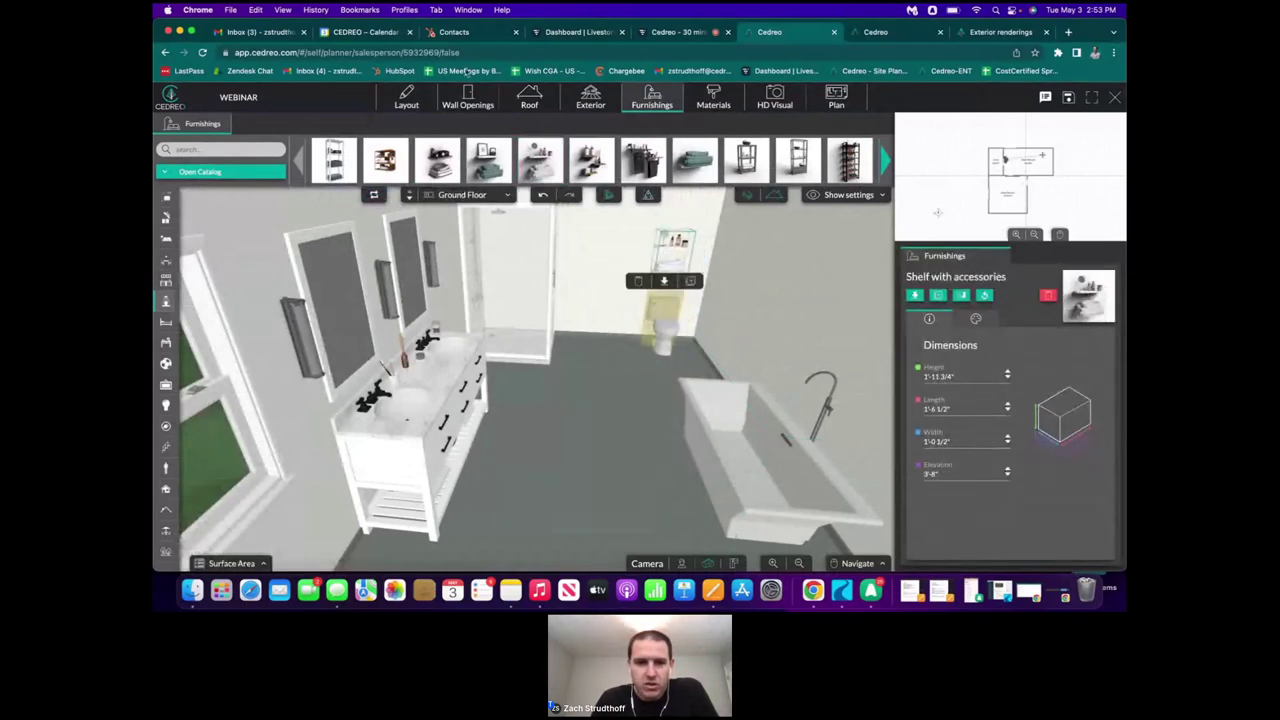
# - Draw two 4 1/2" partition walls enclosing the toilet corner of the Master Bathroom, about 4'-3 1/2" by 3'-1 1/2", and check them from above
pyautogui.click(420, 97)
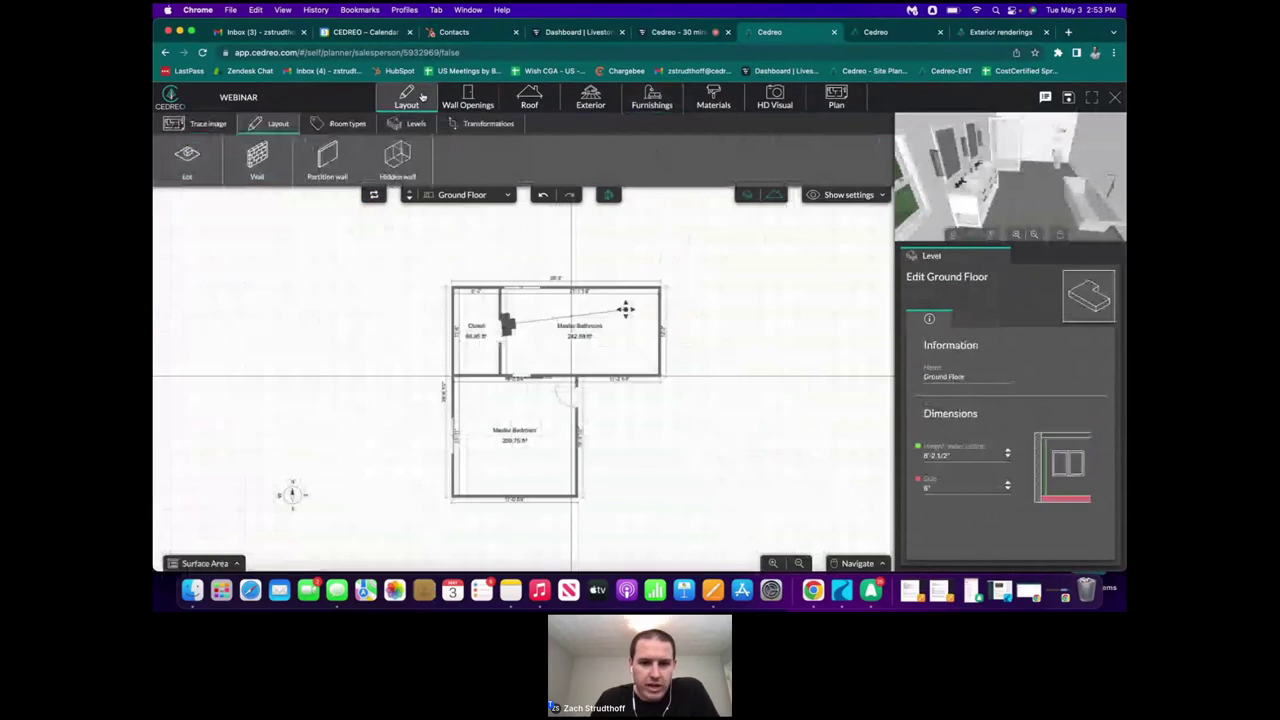
pyautogui.click(327, 160)
pyautogui.scroll(2, 750, 440)
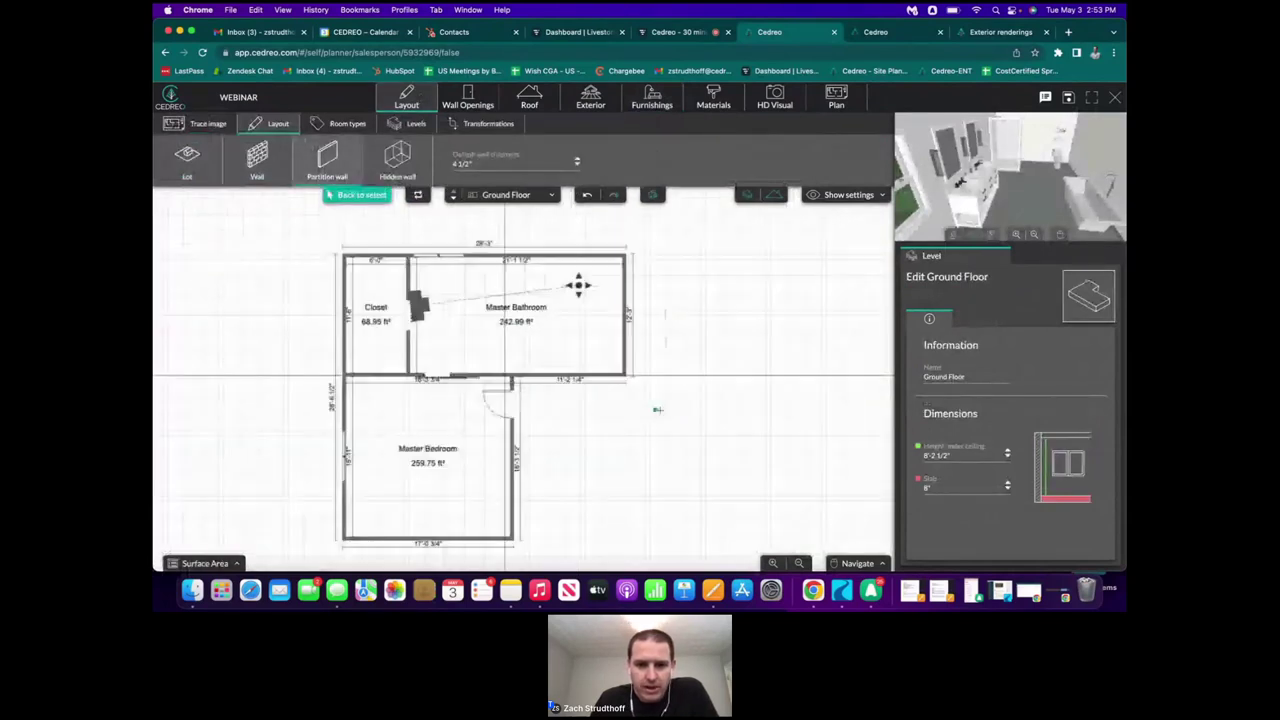
pyautogui.scroll(2, 657, 409)
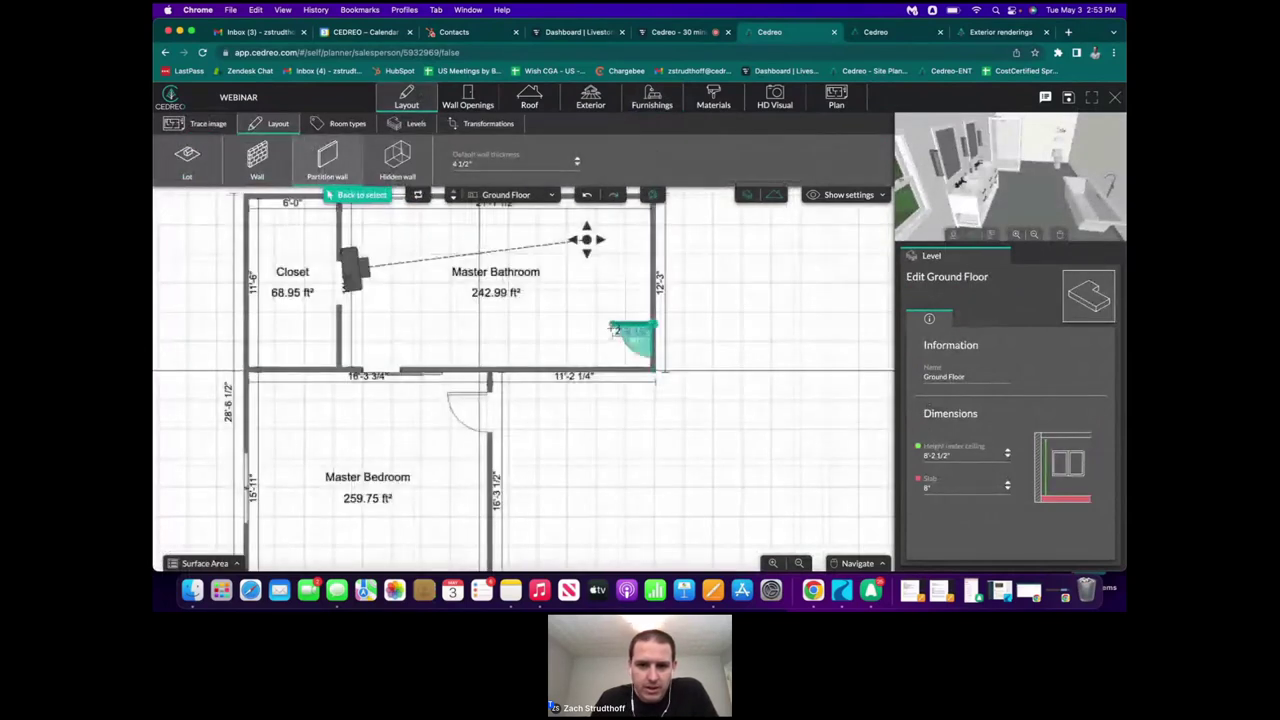
pyautogui.click(590, 324)
pyautogui.click(590, 369)
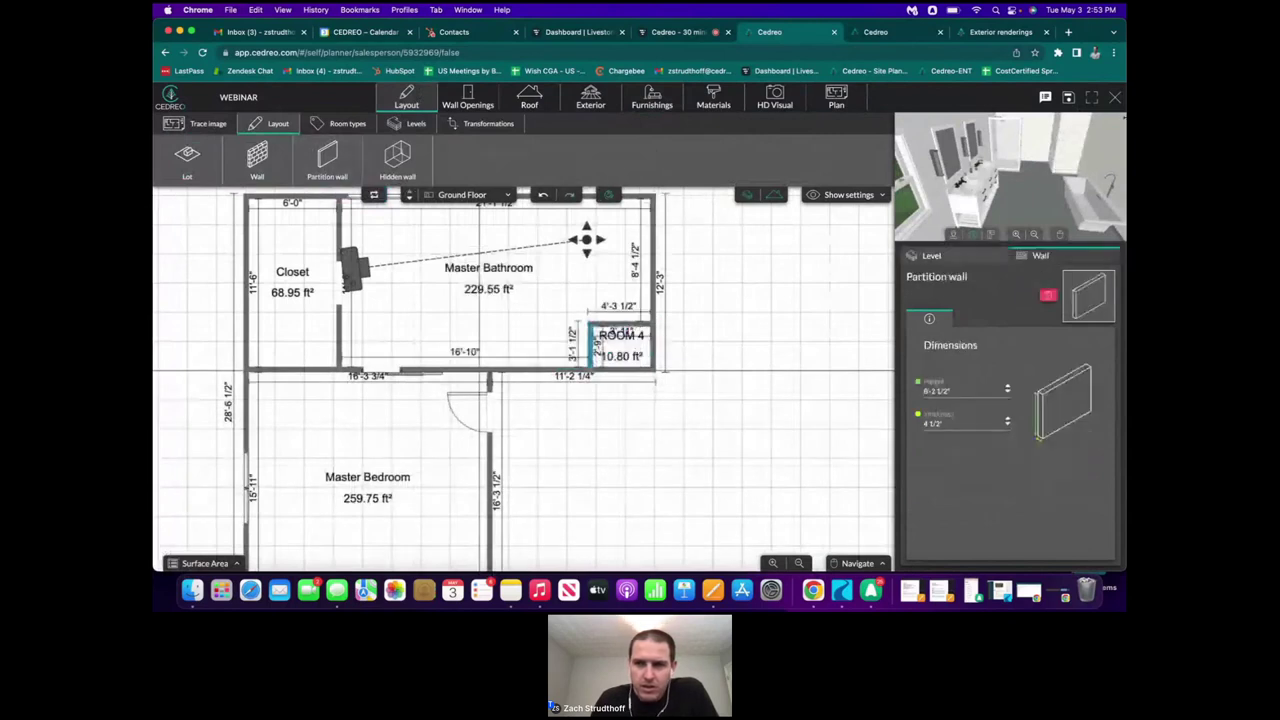
pyautogui.moveTo(1090, 186); pyautogui.dragTo(1023, 167)
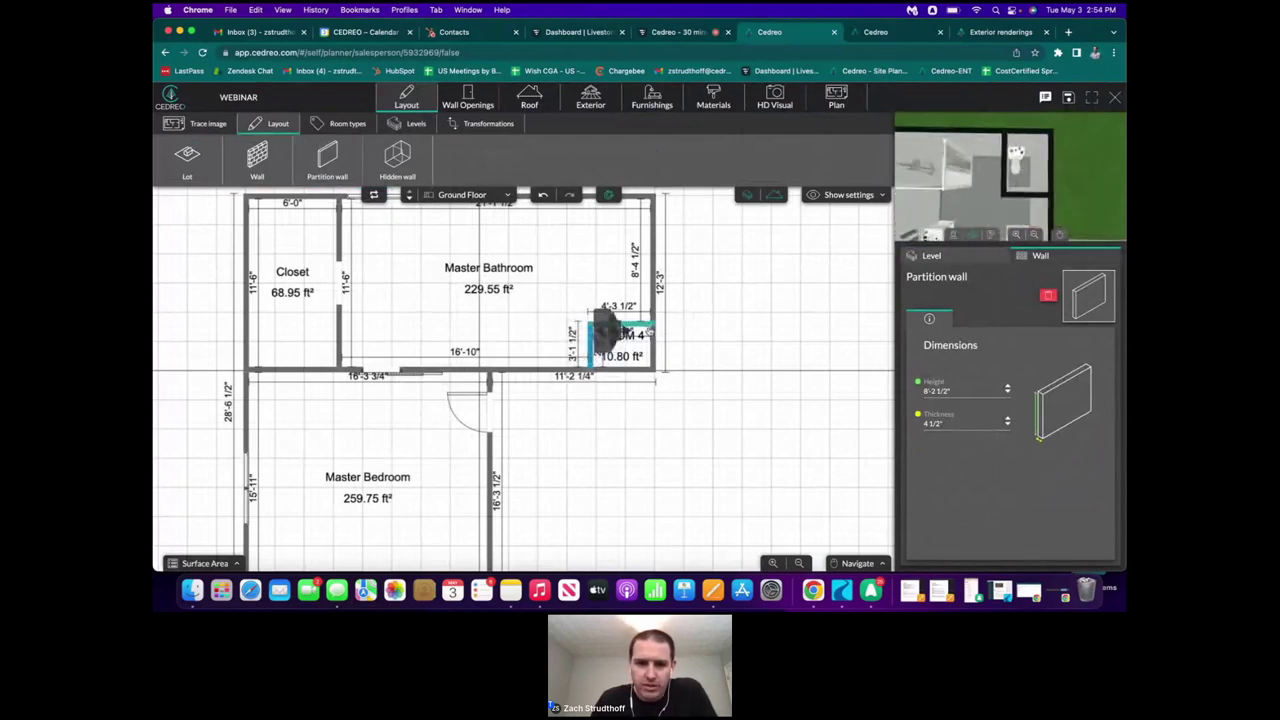
# - Move the two partition walls outward to enlarge the toilet enclosure to about 4'-11 1/2" by 4'-1", and check the toilet and shelf in 3D
pyautogui.moveTo(644, 330); pyautogui.dragTo(642, 314)
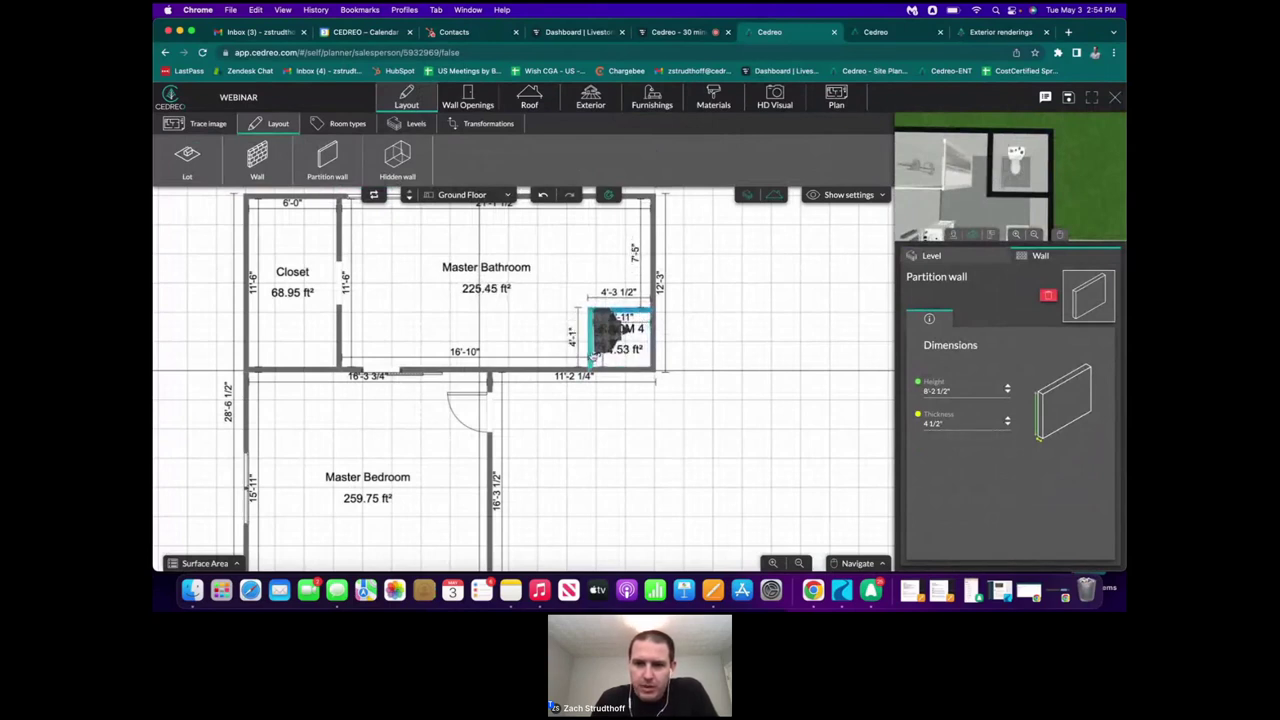
pyautogui.click(590, 356)
pyautogui.moveTo(590, 356); pyautogui.dragTo(580, 357)
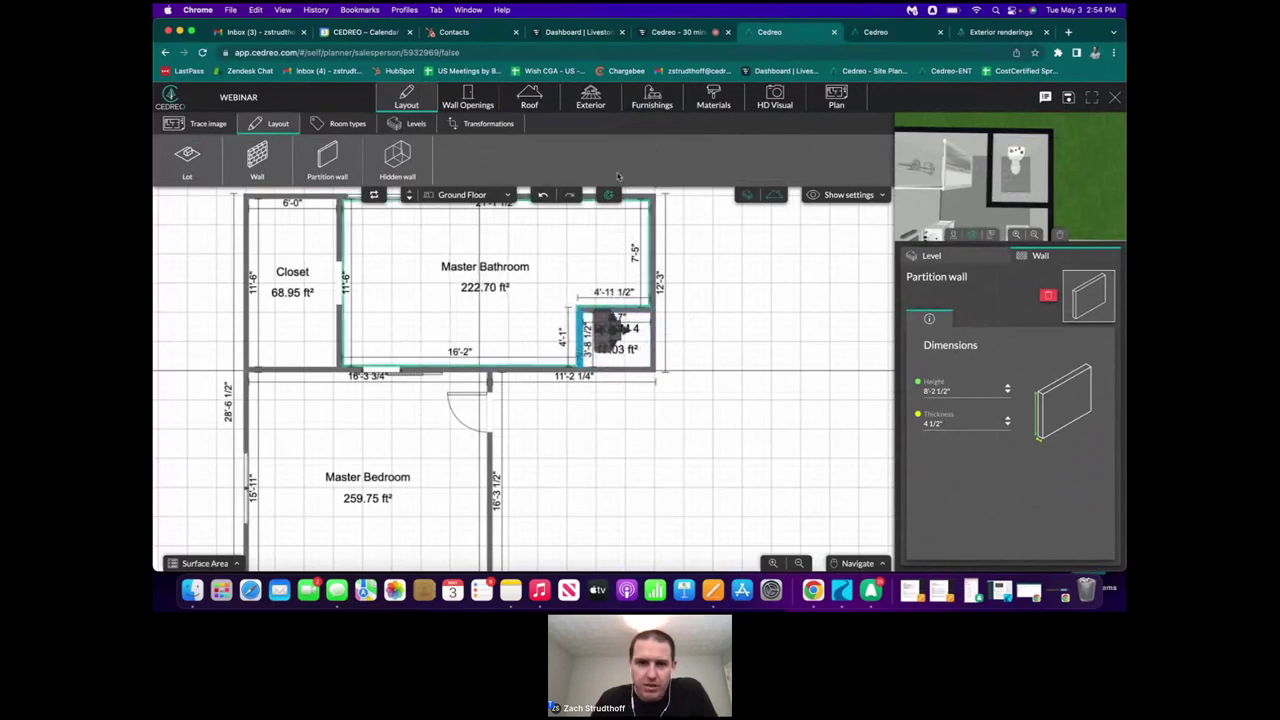
pyautogui.click(667, 104)
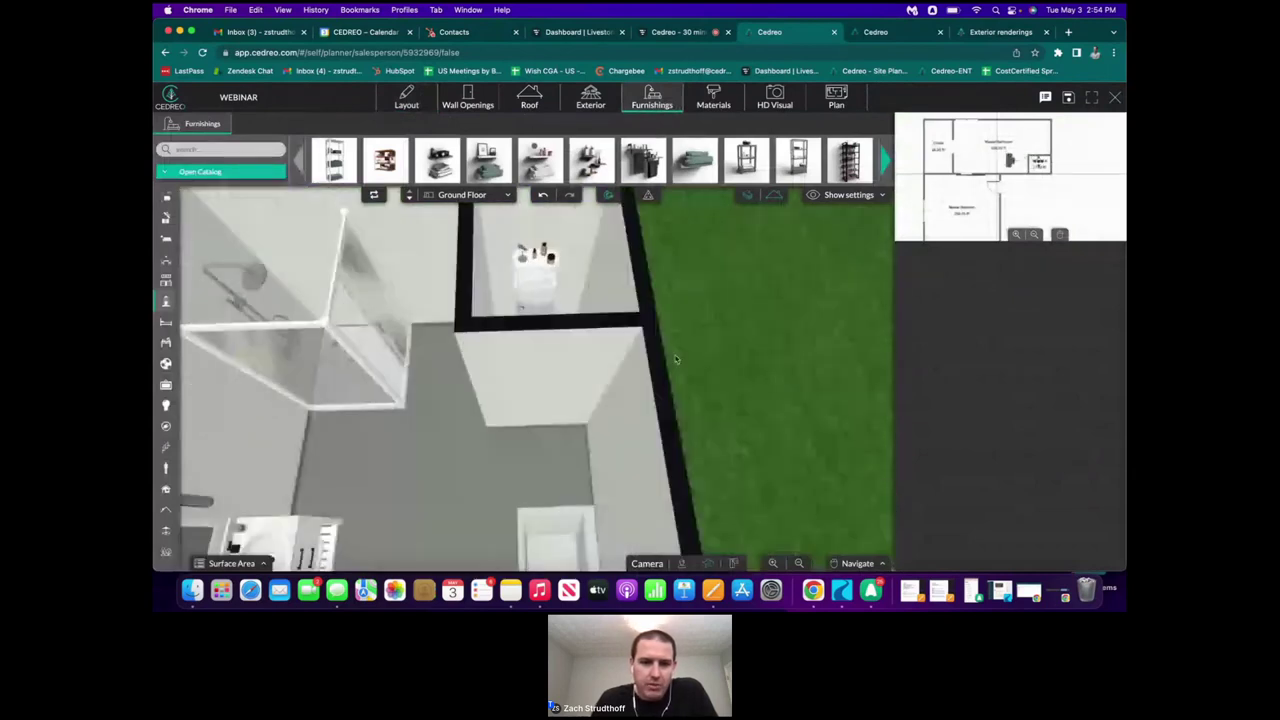
pyautogui.click(578, 347)
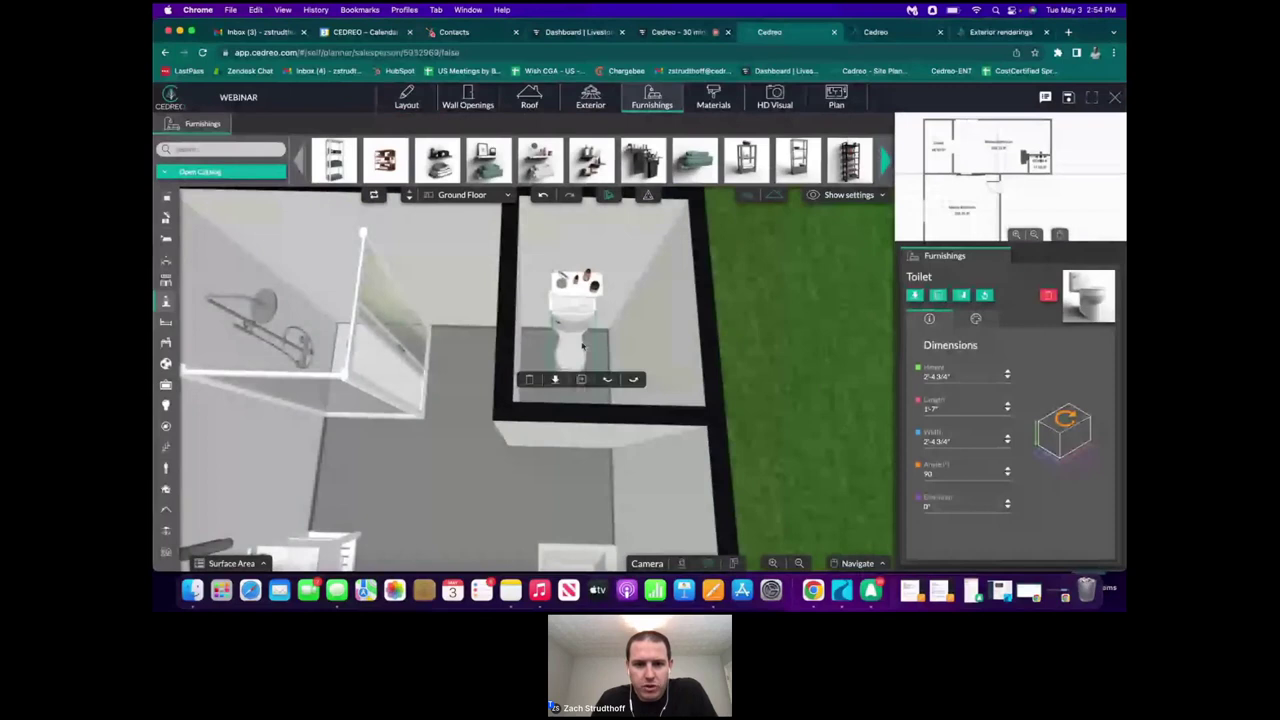
pyautogui.click(575, 301)
pyautogui.moveTo(575, 301); pyautogui.dragTo(472, 412, button='right')
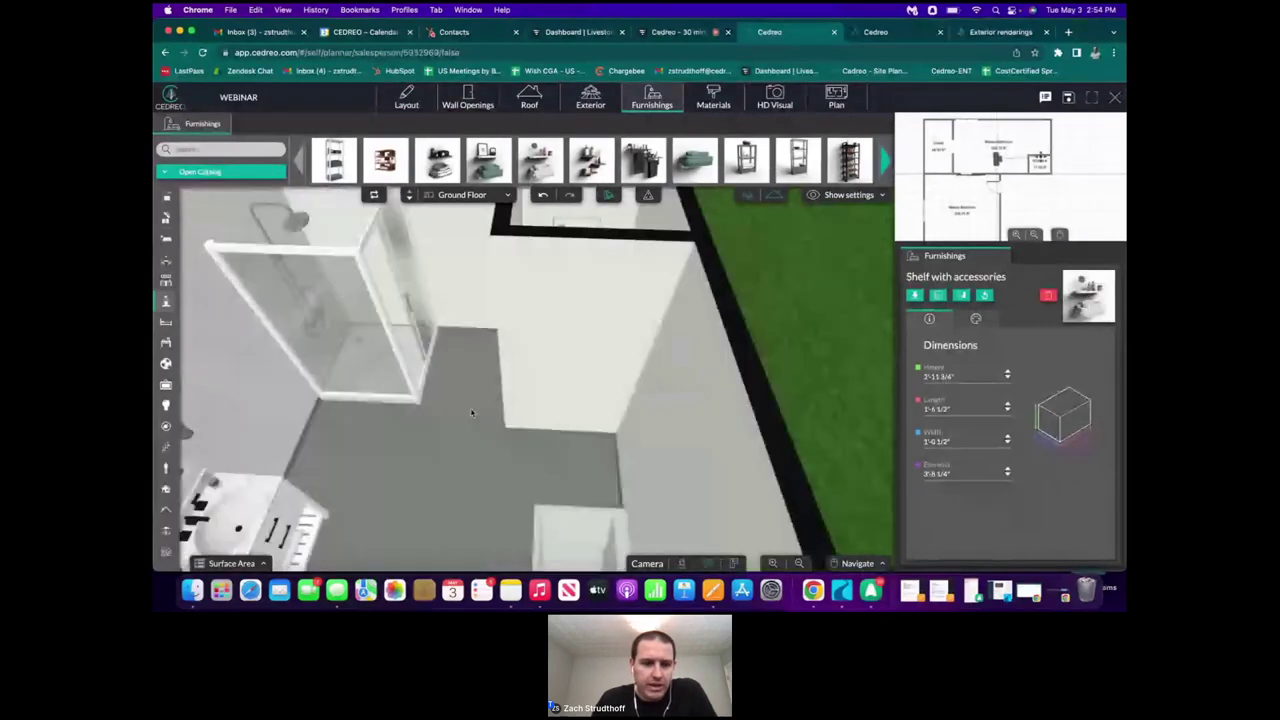
pyautogui.moveTo(472, 412)
pyautogui.mouseDown()
pyautogui.moveTo(561, 349)
pyautogui.moveTo(595, 384)
pyautogui.mouseUp()
# - Duplicate the Master Bedroom door and place the copy in the toilet enclosure's partition wall facing the closet
pyautogui.click(469, 98)
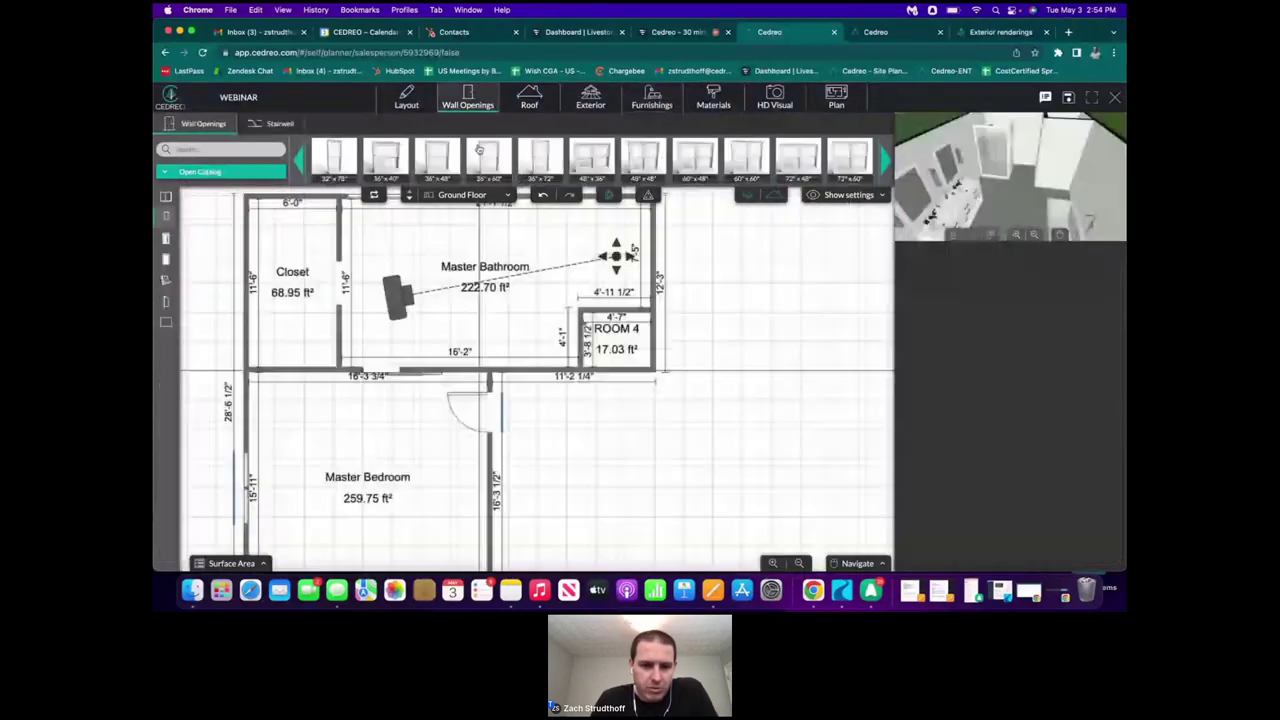
pyautogui.click(493, 410)
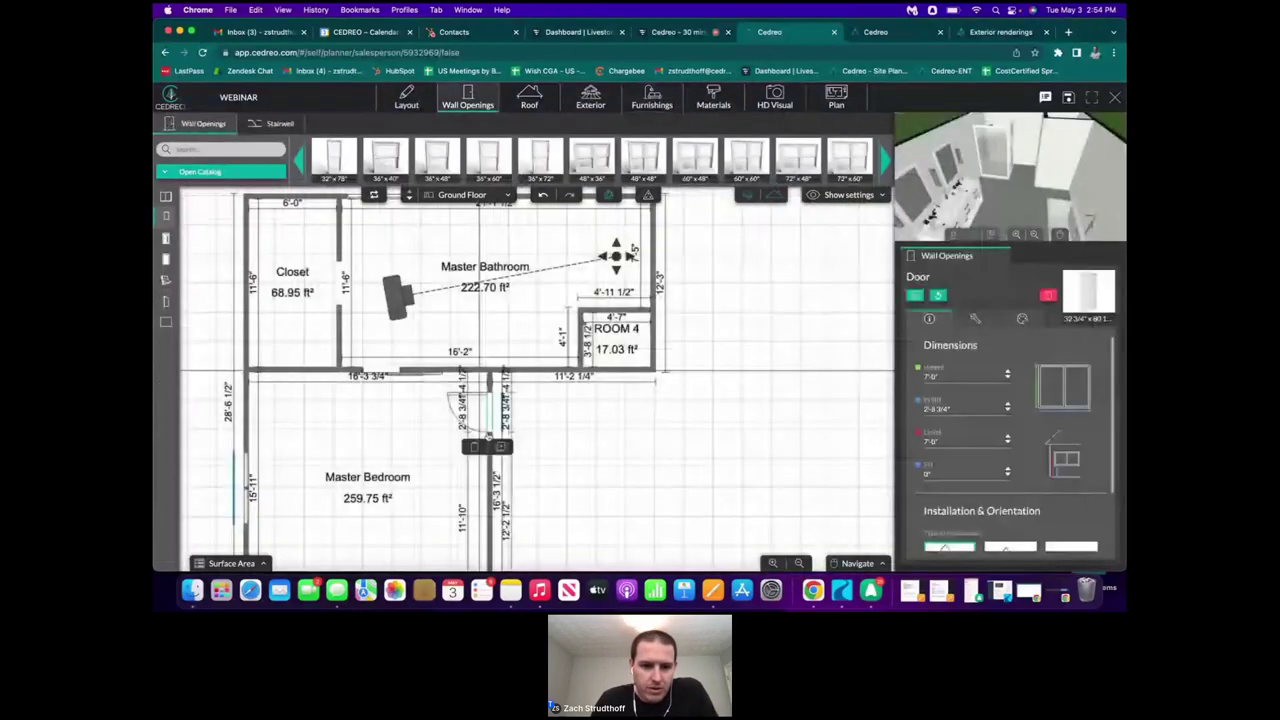
pyautogui.click(497, 448)
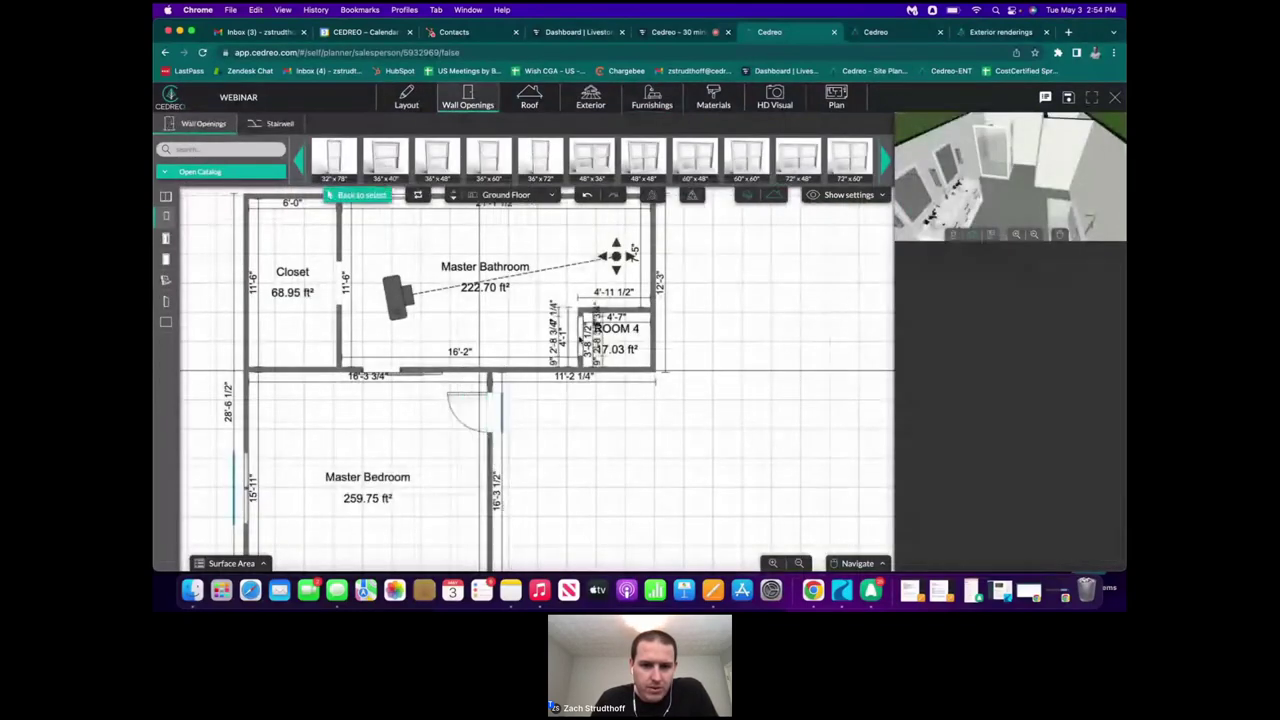
pyautogui.click(582, 343)
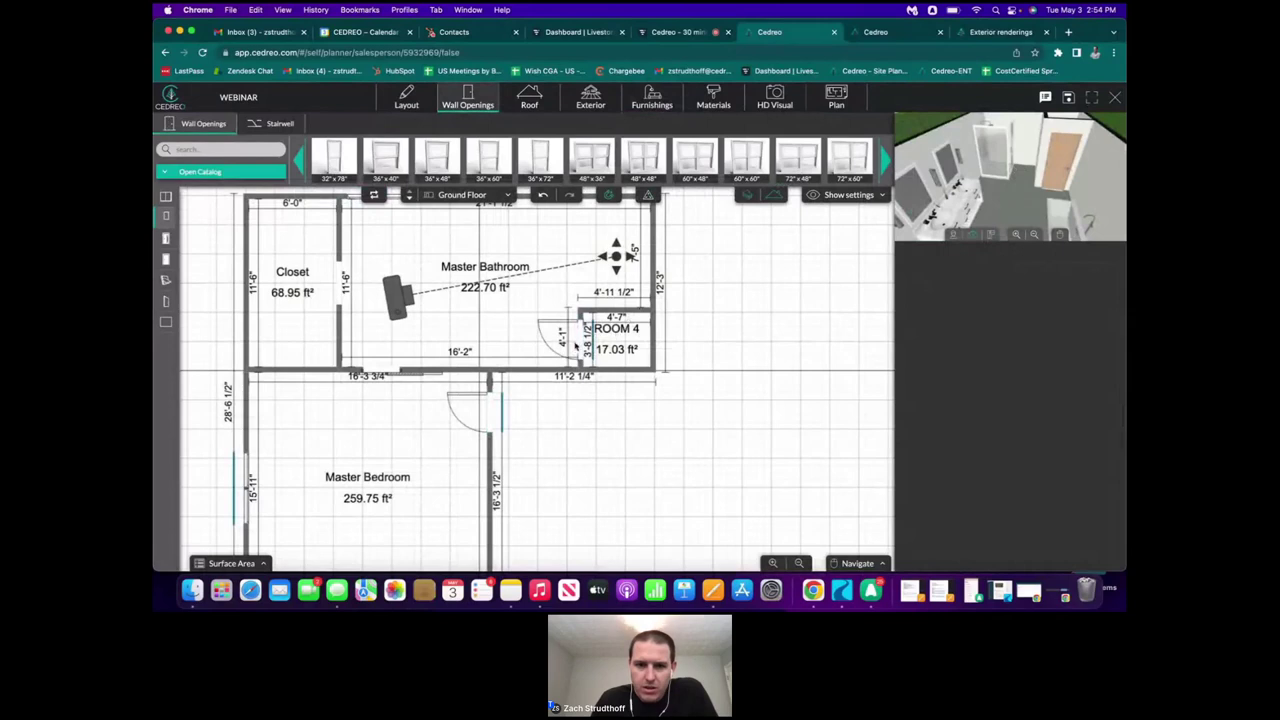
# - Change the toilet enclosure door's covering to white and accept applying the material to all elements
pyautogui.click(586, 343)
pyautogui.click(1022, 318)
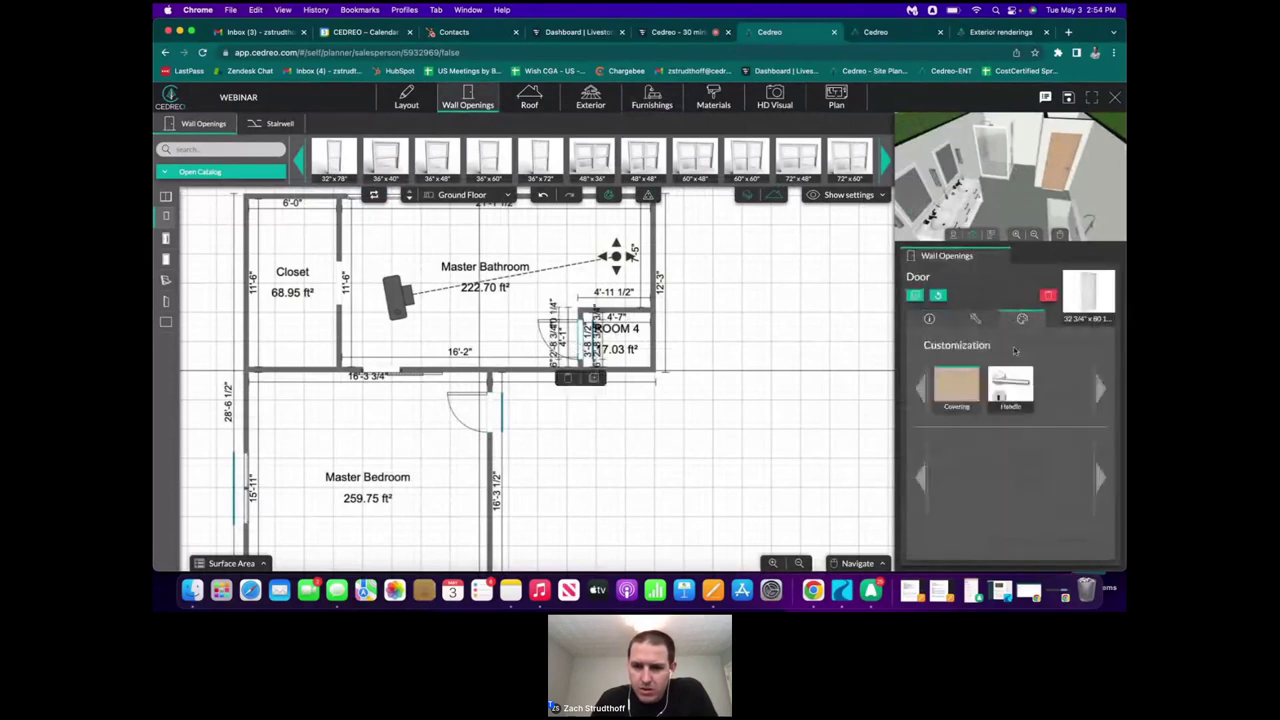
pyautogui.click(1101, 480)
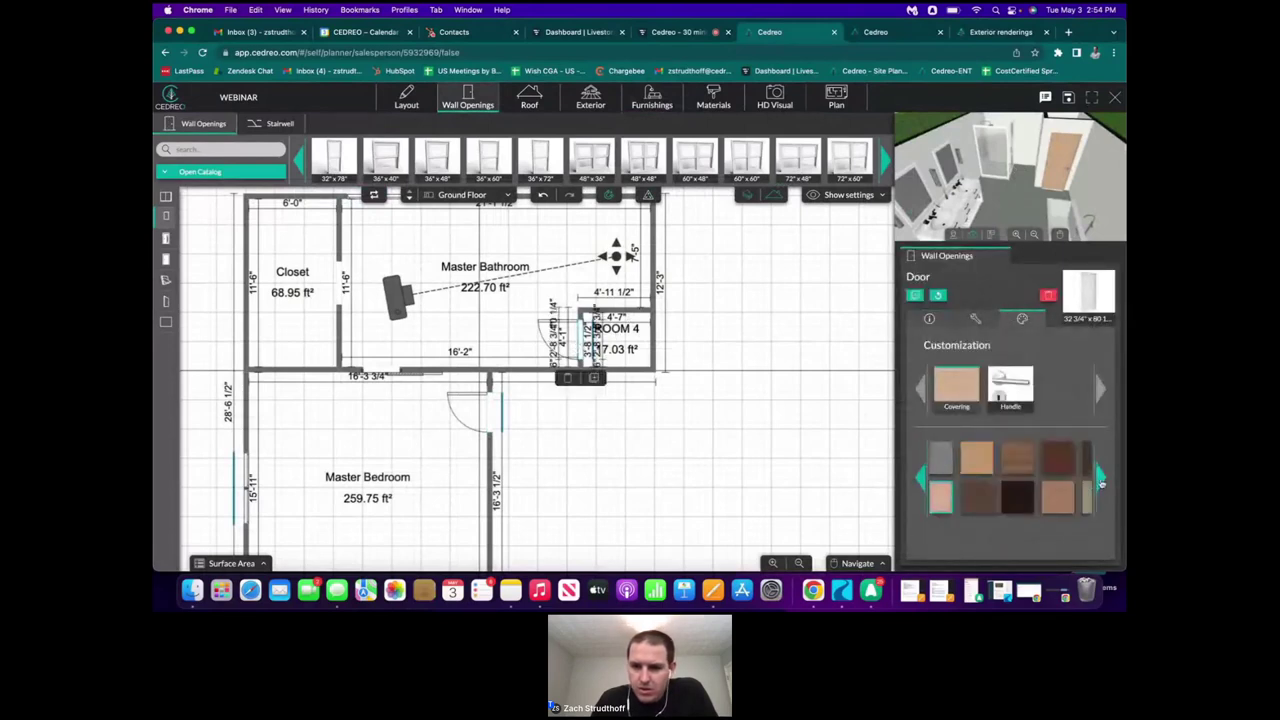
pyautogui.click(1102, 483)
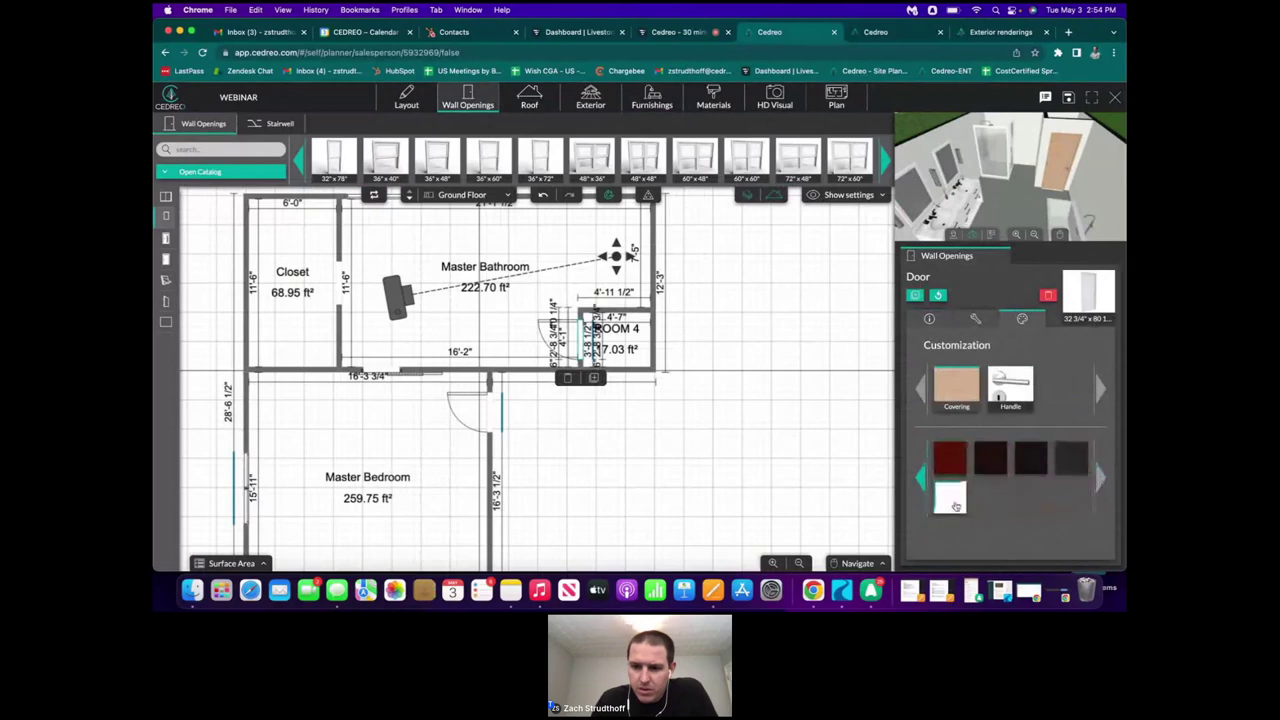
pyautogui.click(951, 499)
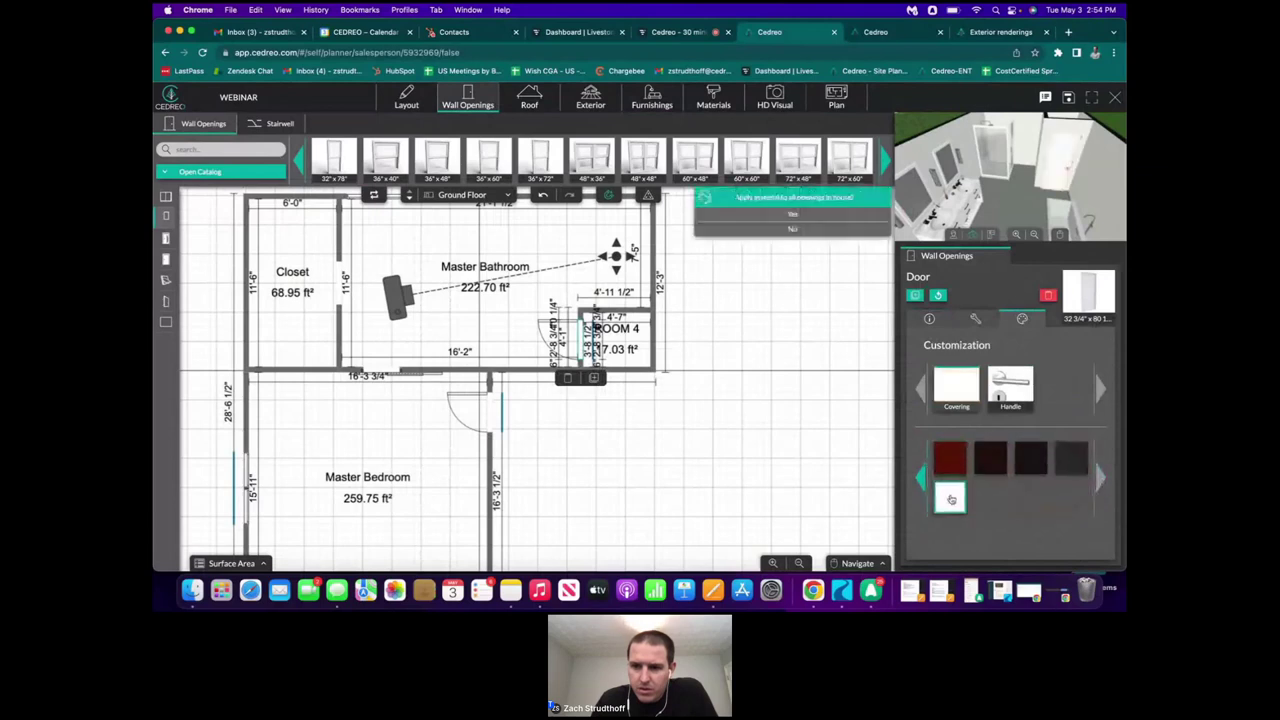
pyautogui.click(827, 215)
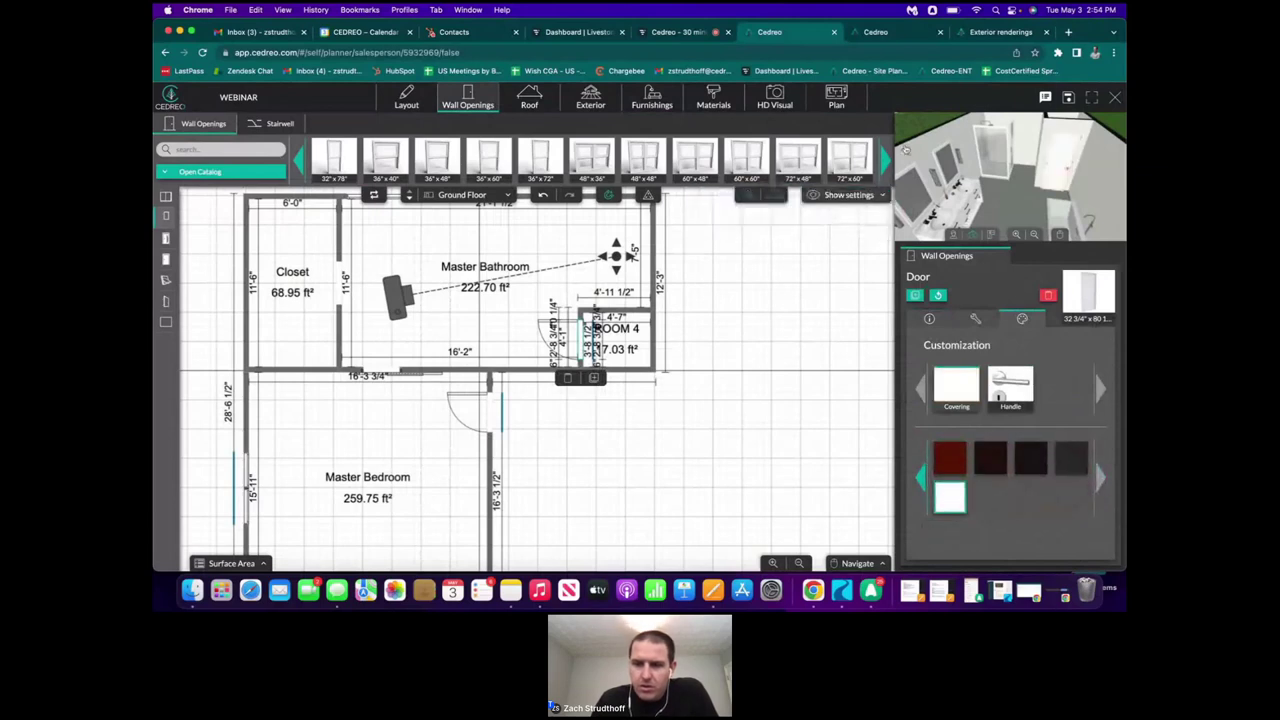
# - Place a dark bath mat from the bathroom accessories on the floor between the double washbasin cabinet and the bathtub
pyautogui.click(654, 106)
pyautogui.moveTo(654, 221); pyautogui.dragTo(694, 318)
pyautogui.scroll(-2, 694, 318)
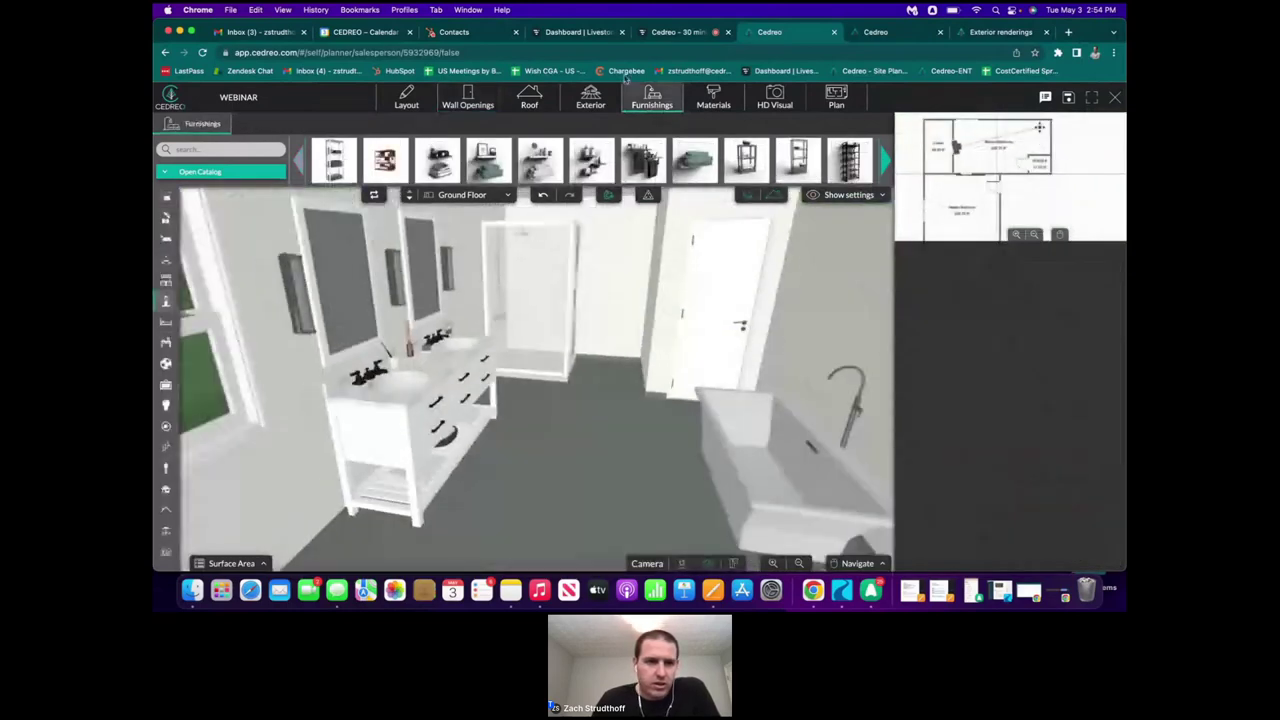
pyautogui.click(200, 171)
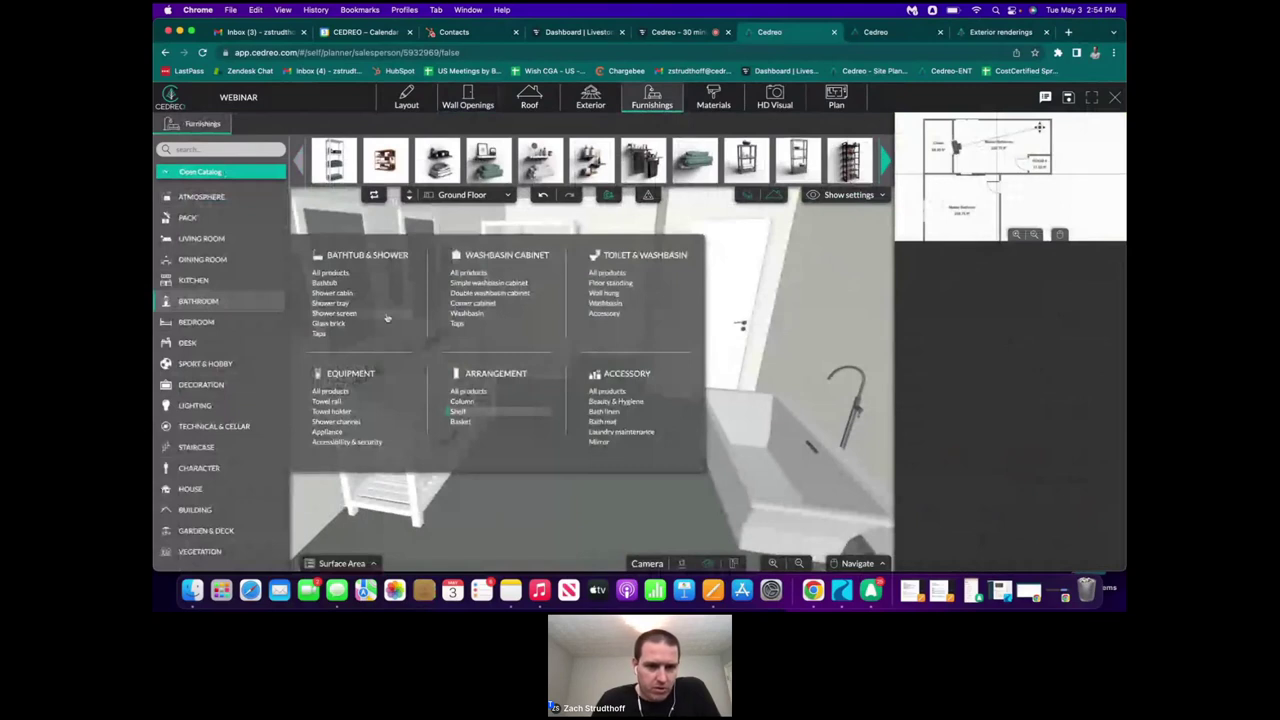
pyautogui.click(610, 421)
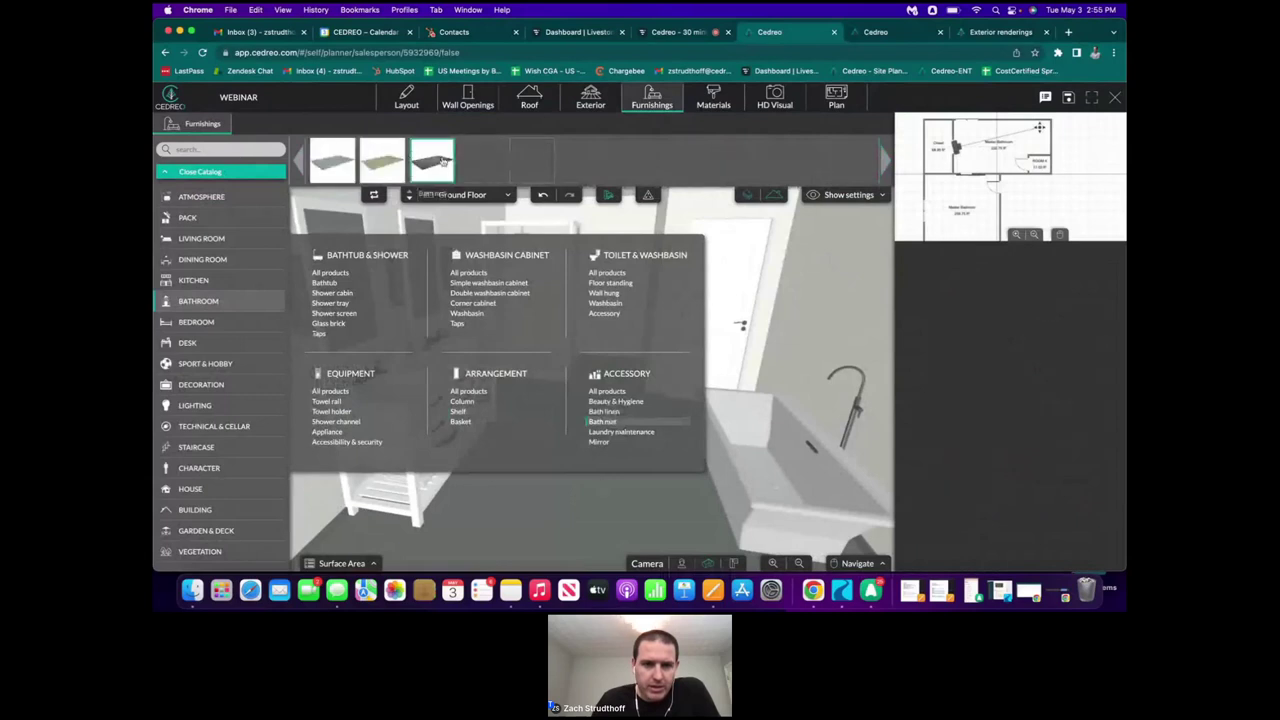
pyautogui.click(443, 161)
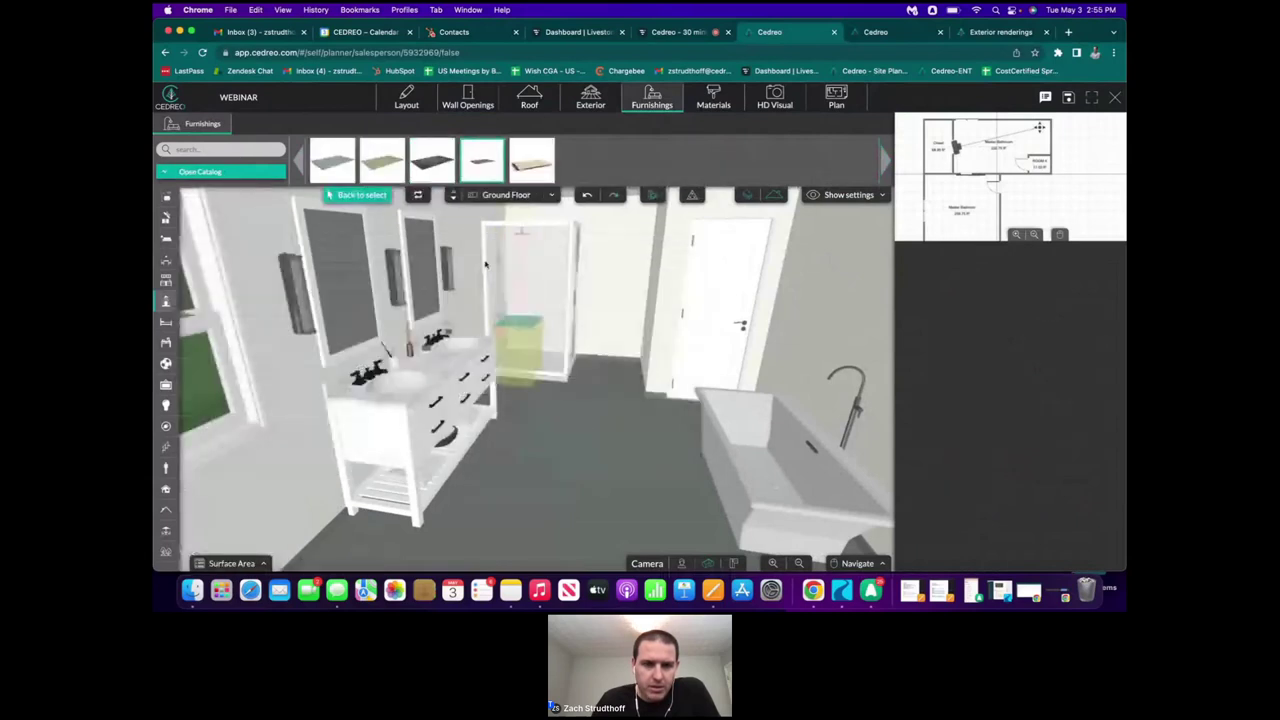
pyautogui.click(599, 476)
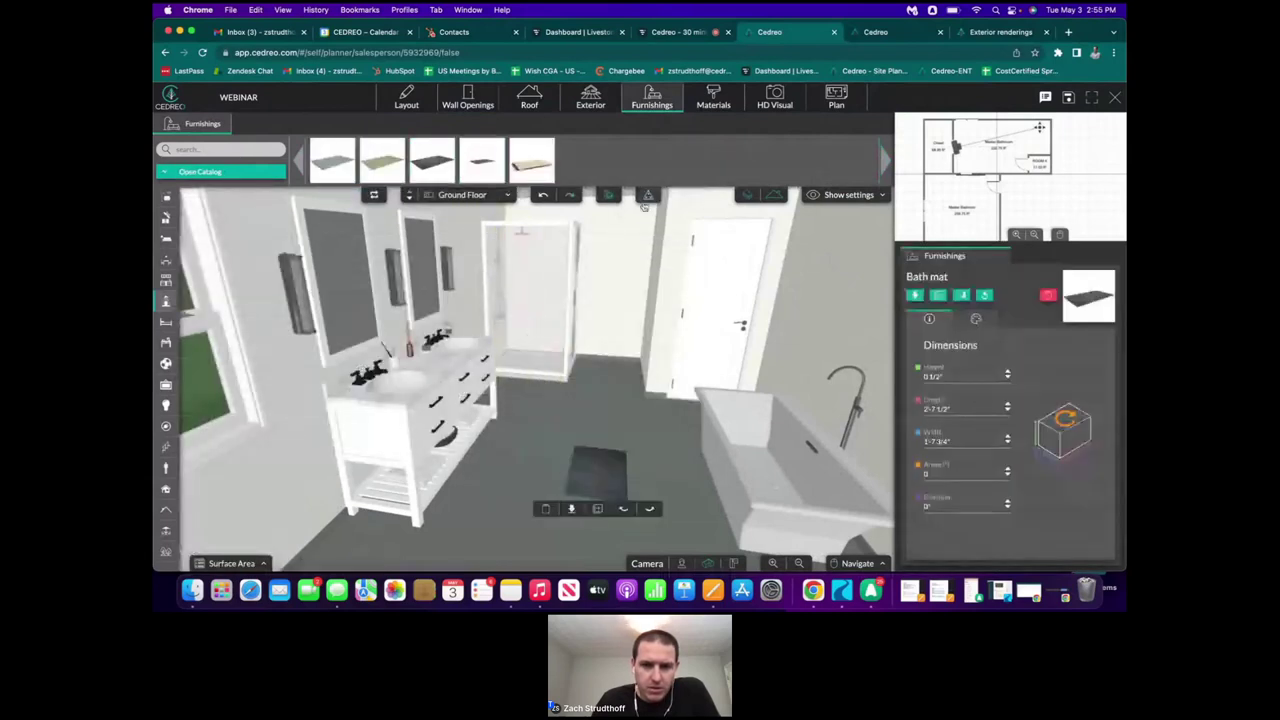
# - Enlarge the bath mat to a length of 7'-7 1/4" and shift it slightly toward the washbasin cabinet
pyautogui.click(1008, 404)
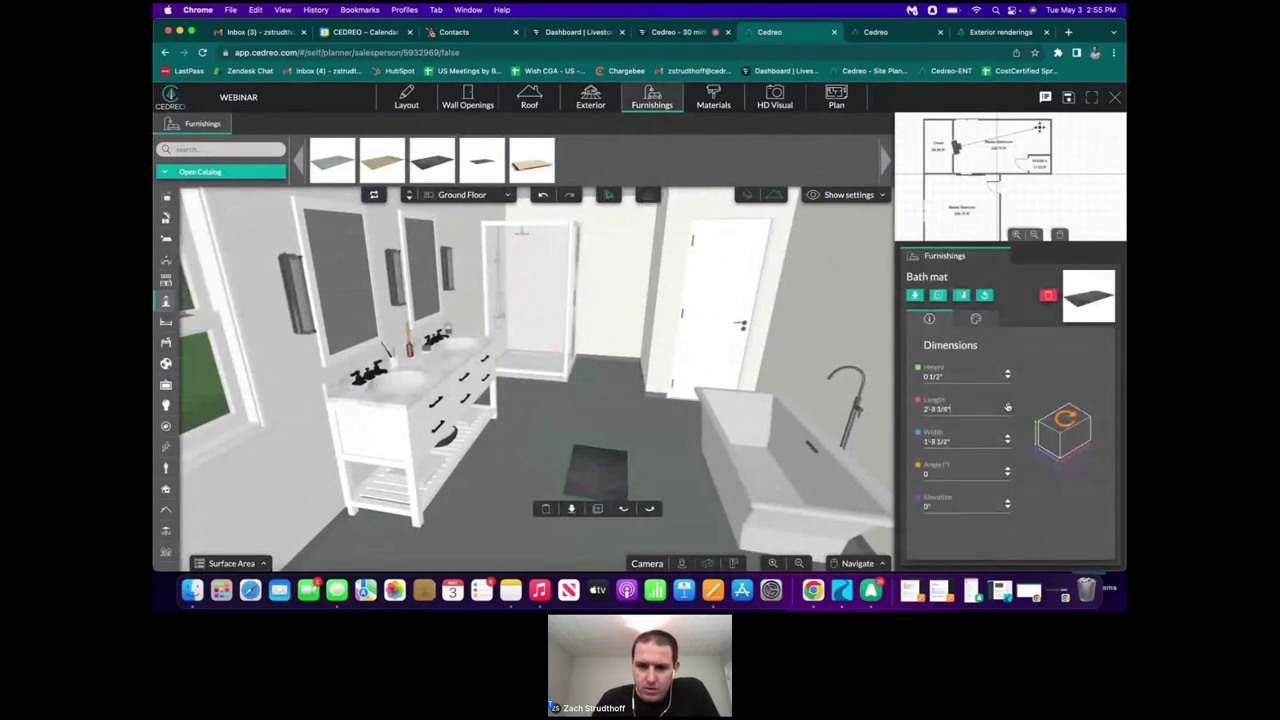
pyautogui.click(1008, 406)
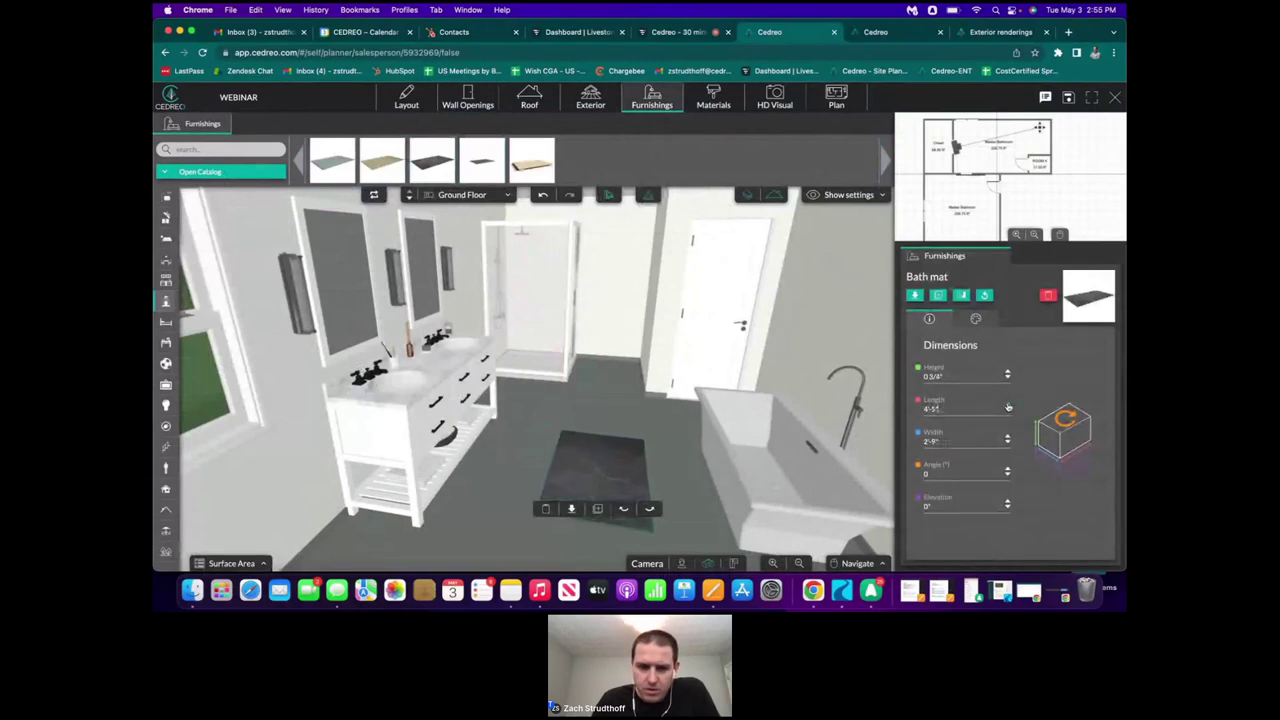
pyautogui.click(1008, 407)
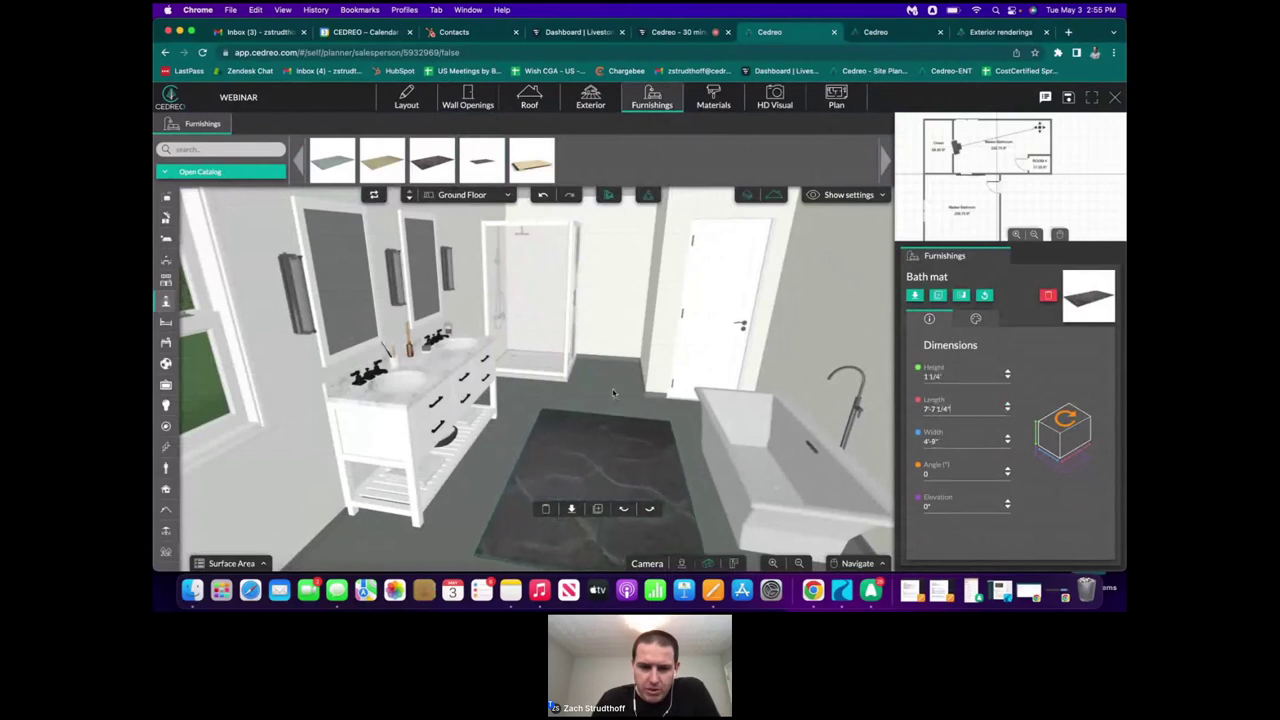
pyautogui.moveTo(608, 442); pyautogui.dragTo(598, 442)
pyautogui.click(597, 442)
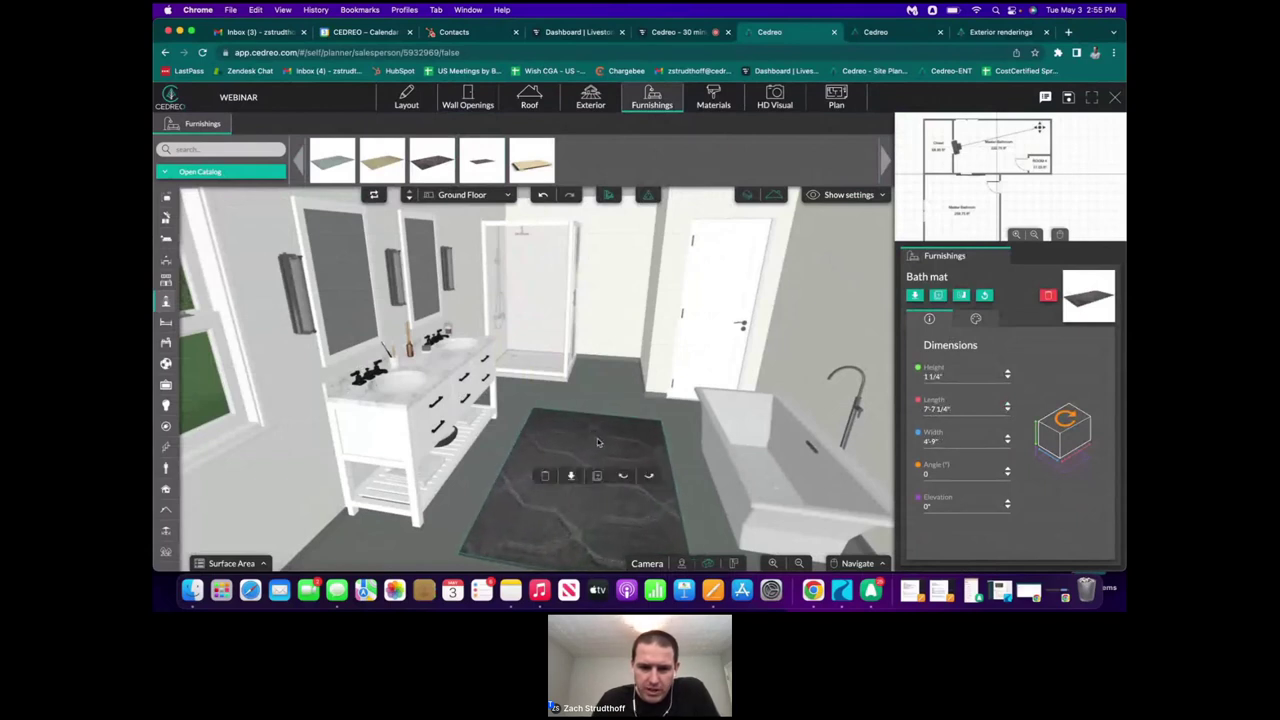
# - Place a second dark bath mat, 2'-7 1/2" by 1'-7 3/4", on the floor beside the shower
pyautogui.click(432, 160)
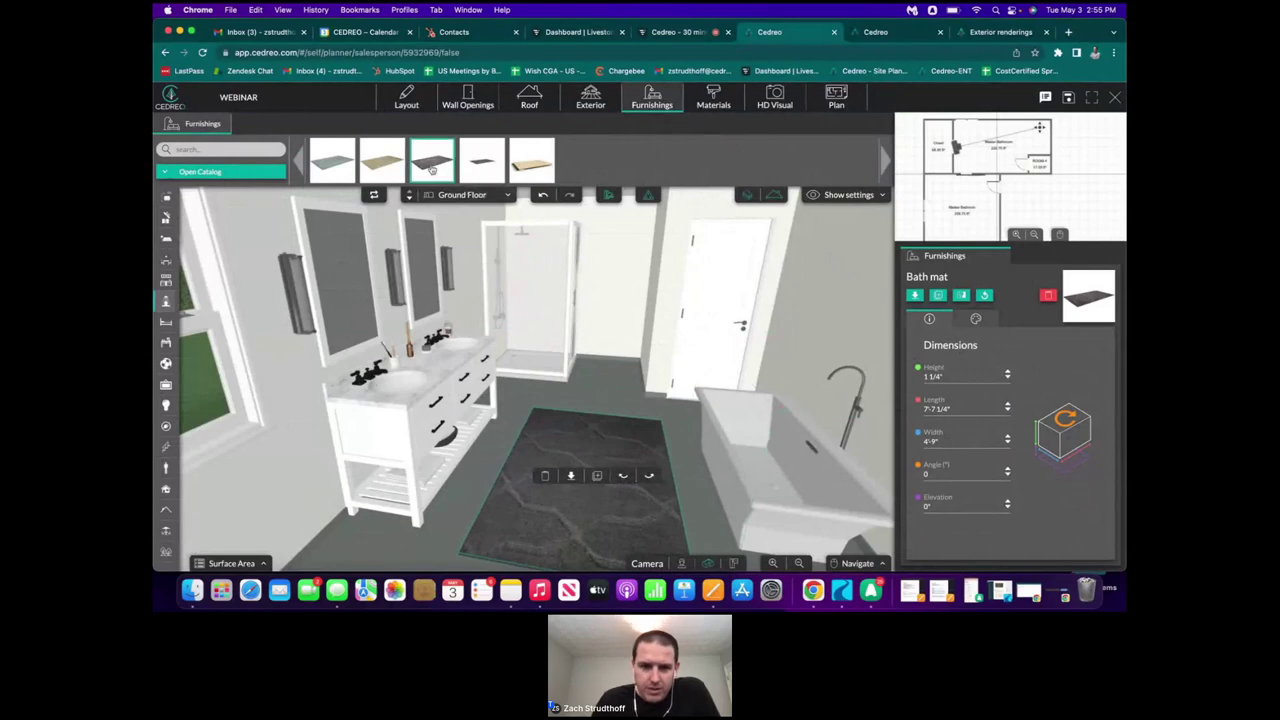
pyautogui.click(589, 372)
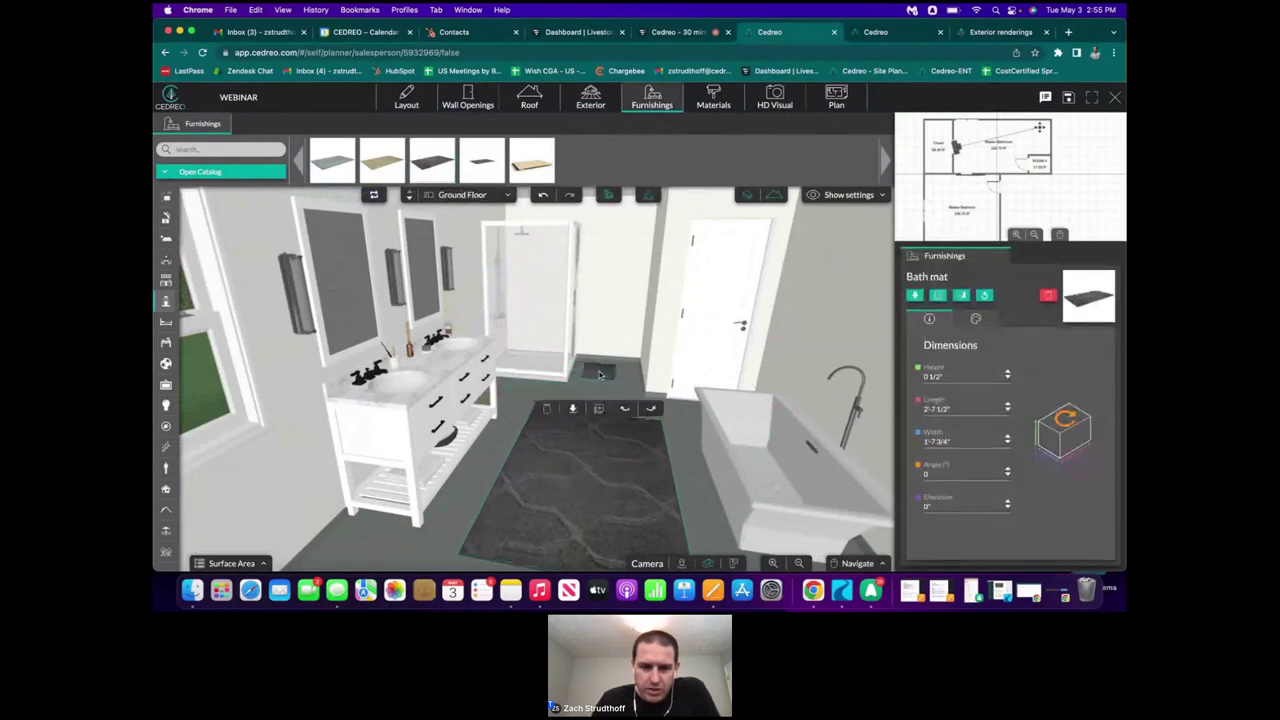
pyautogui.click(587, 373)
# - Mount a towel rack from the bathroom towel holder products on the toilet enclosure wall beside the door, near the shower
pyautogui.moveTo(627, 360); pyautogui.dragTo(700, 368)
pyautogui.click(200, 171)
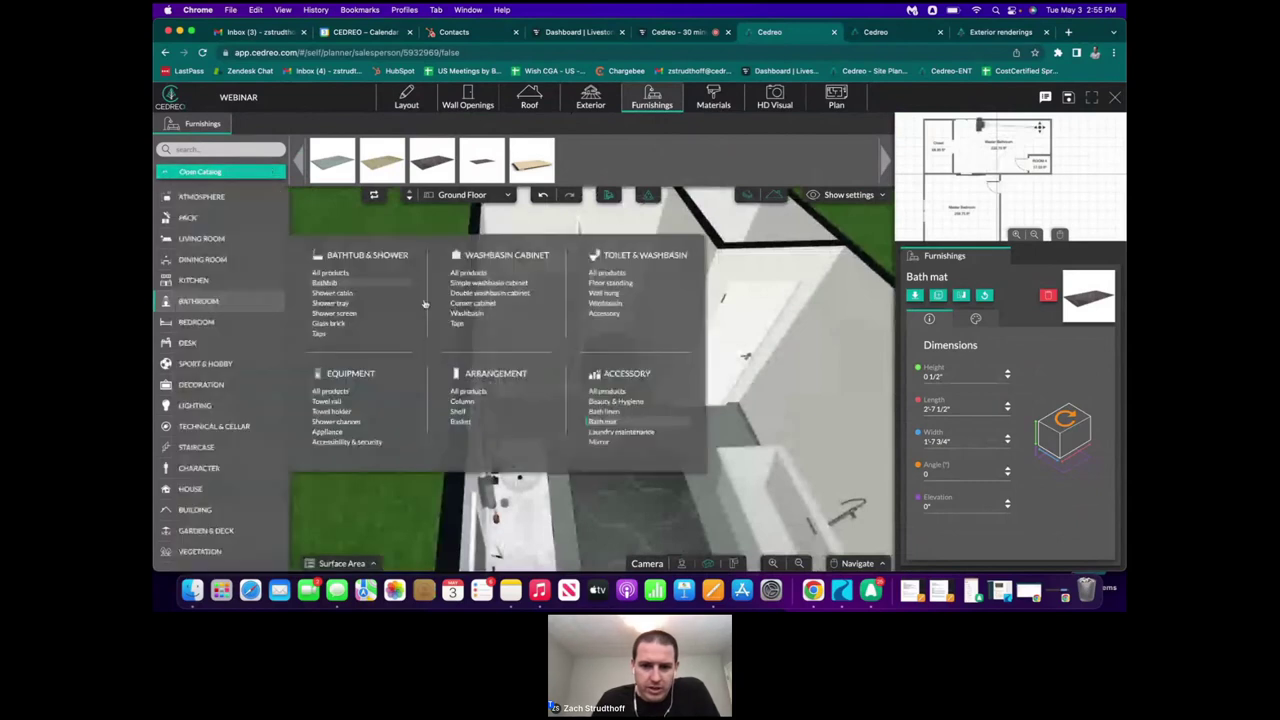
pyautogui.click(336, 401)
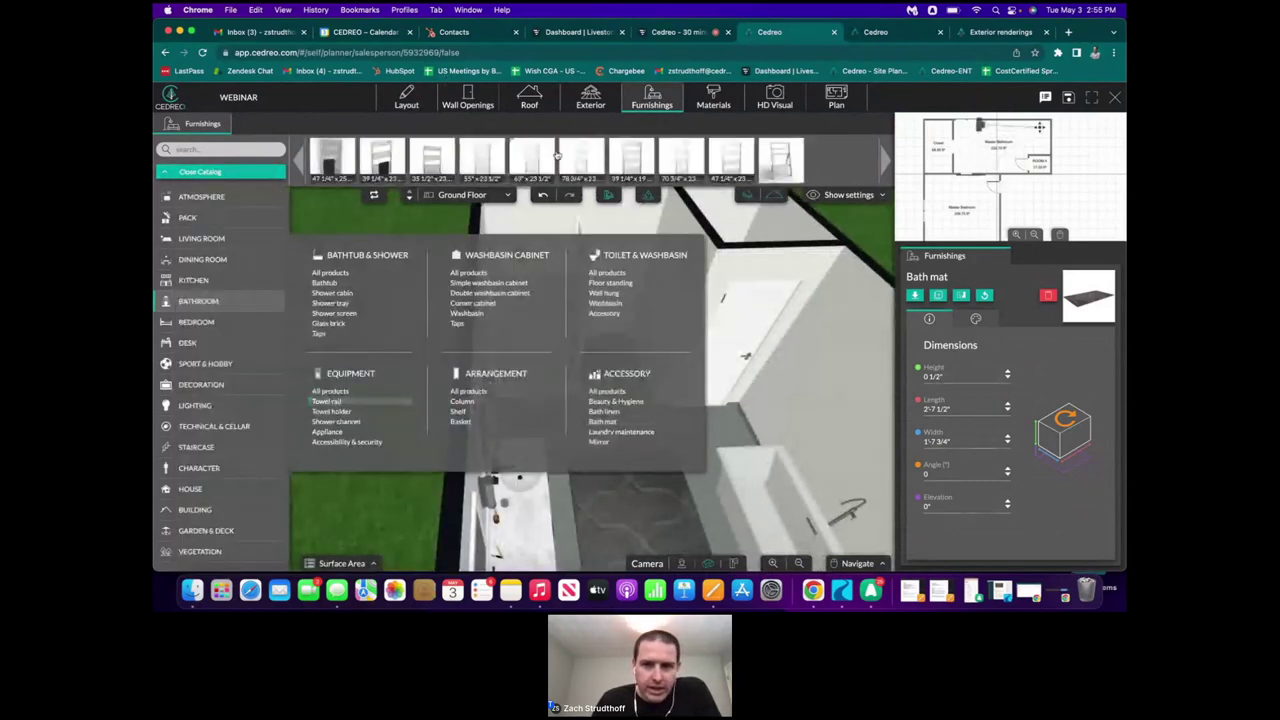
pyautogui.click(336, 411)
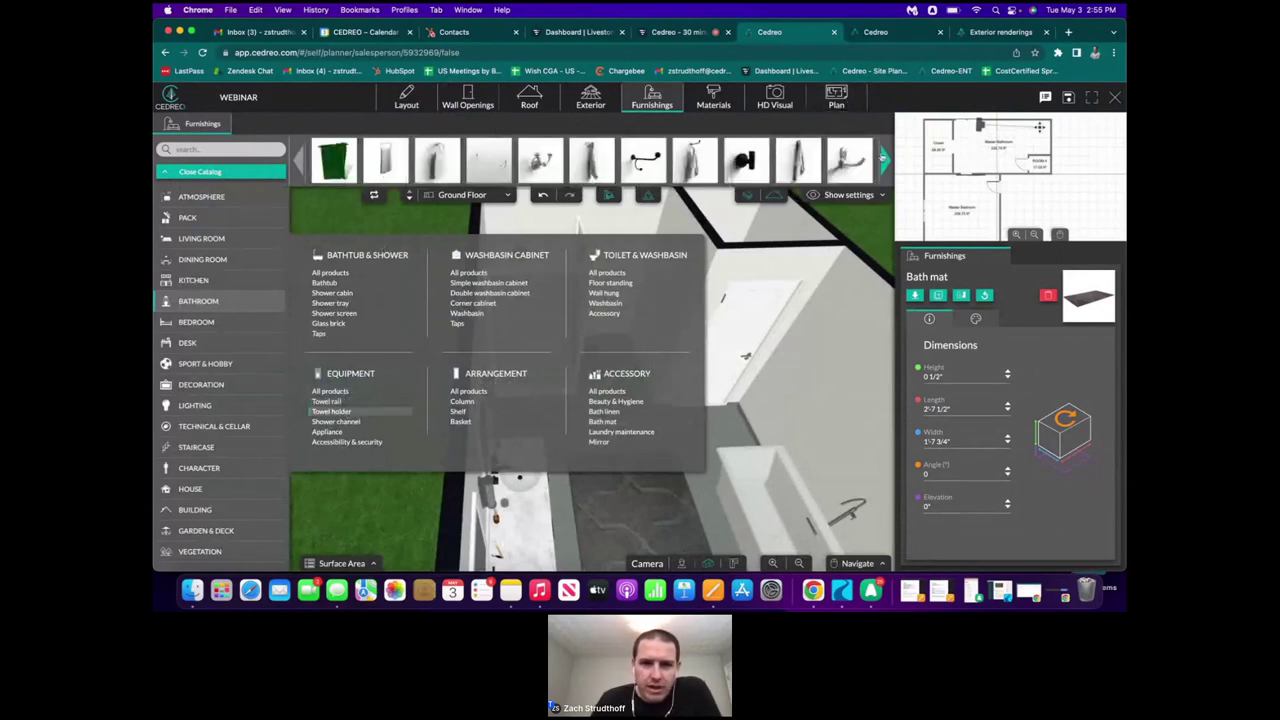
pyautogui.click(885, 160)
pyautogui.click(885, 160)
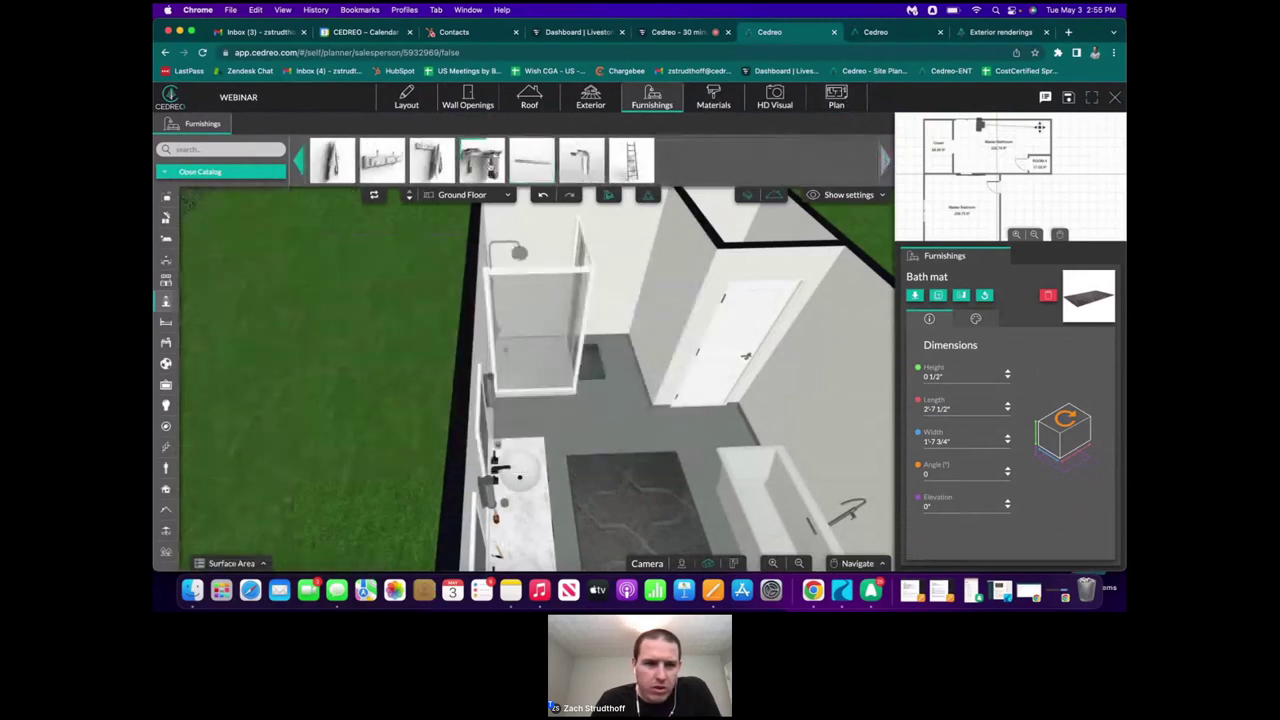
pyautogui.click(432, 160)
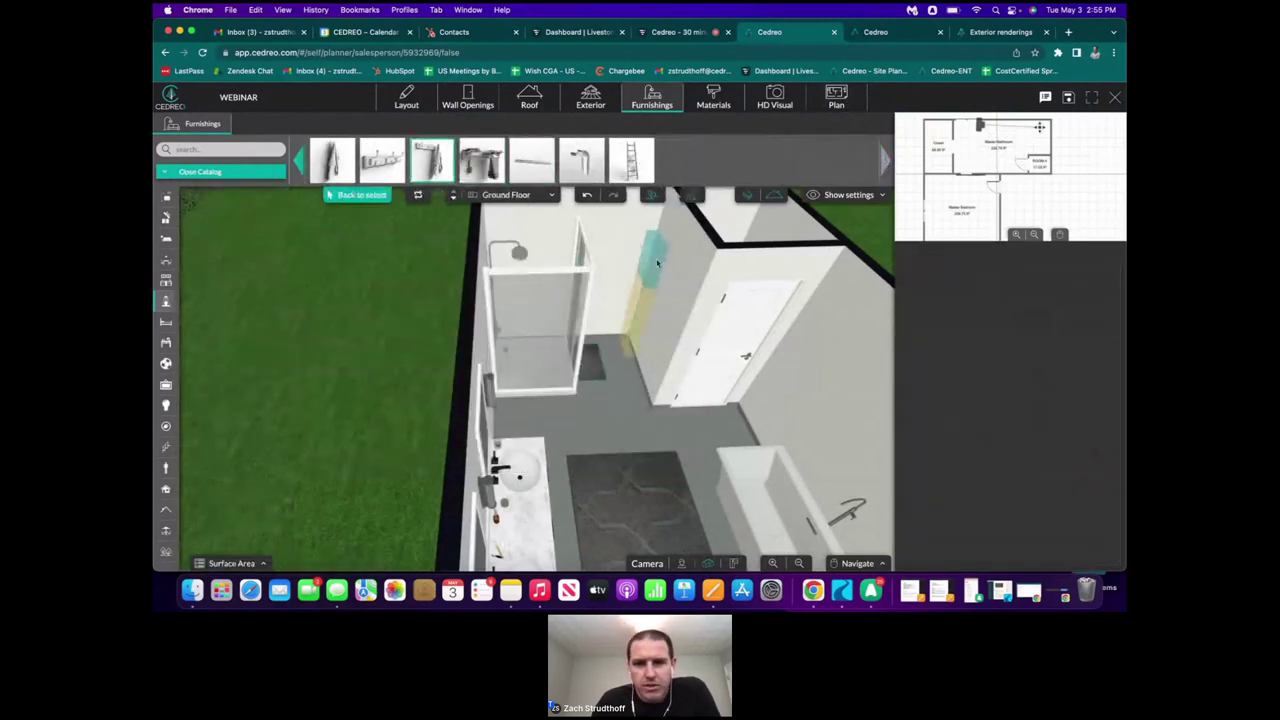
pyautogui.moveTo(671, 272); pyautogui.dragTo(649, 277)
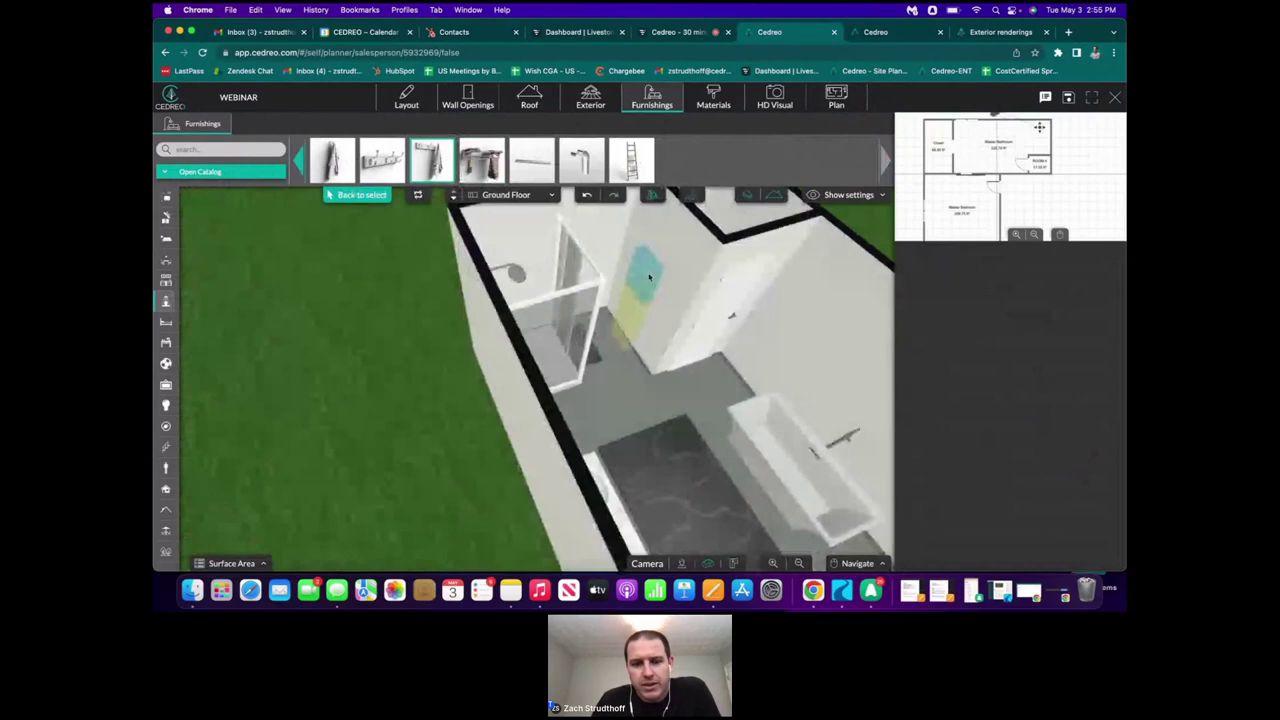
pyautogui.click(646, 278)
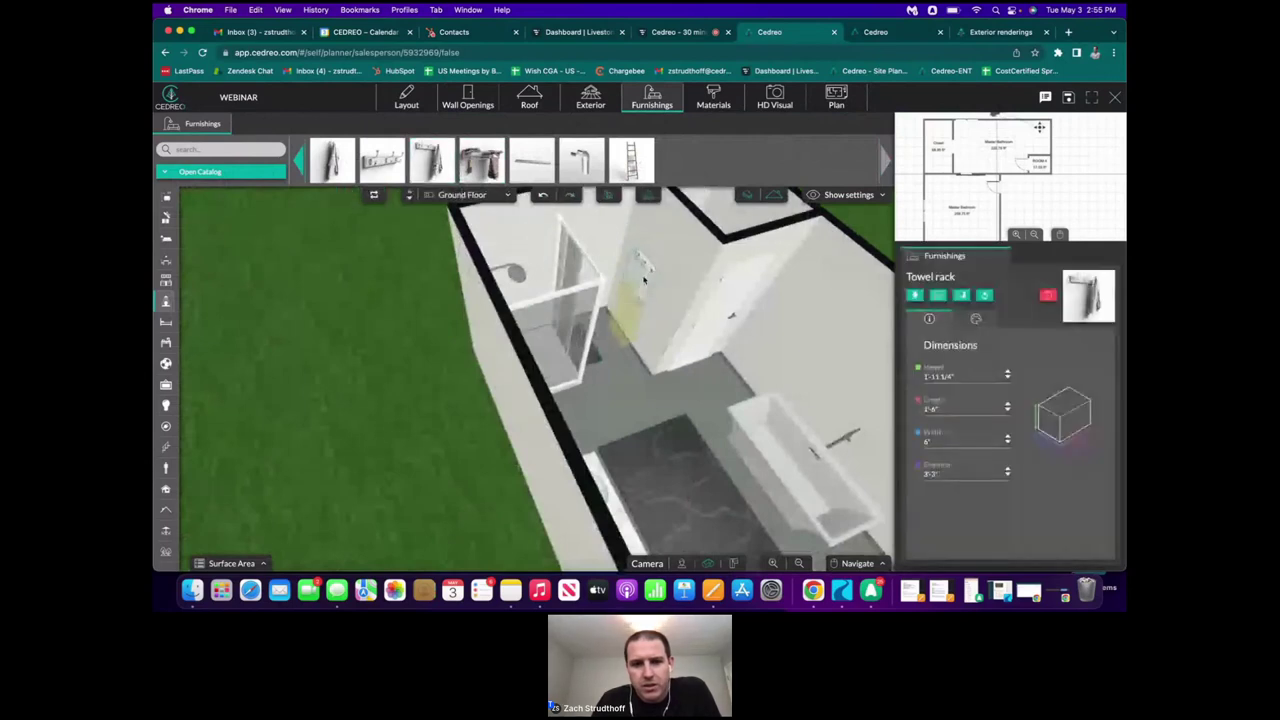
# - Lower the towel rack to an elevation of 2'-11 3/4" and check it from inside the bathroom
pyautogui.moveTo(644, 282)
pyautogui.mouseDown()
pyautogui.moveTo(697, 258)
pyautogui.moveTo(603, 251)
pyautogui.moveTo(624, 248)
pyautogui.moveTo(615, 312)
pyautogui.mouseUp()
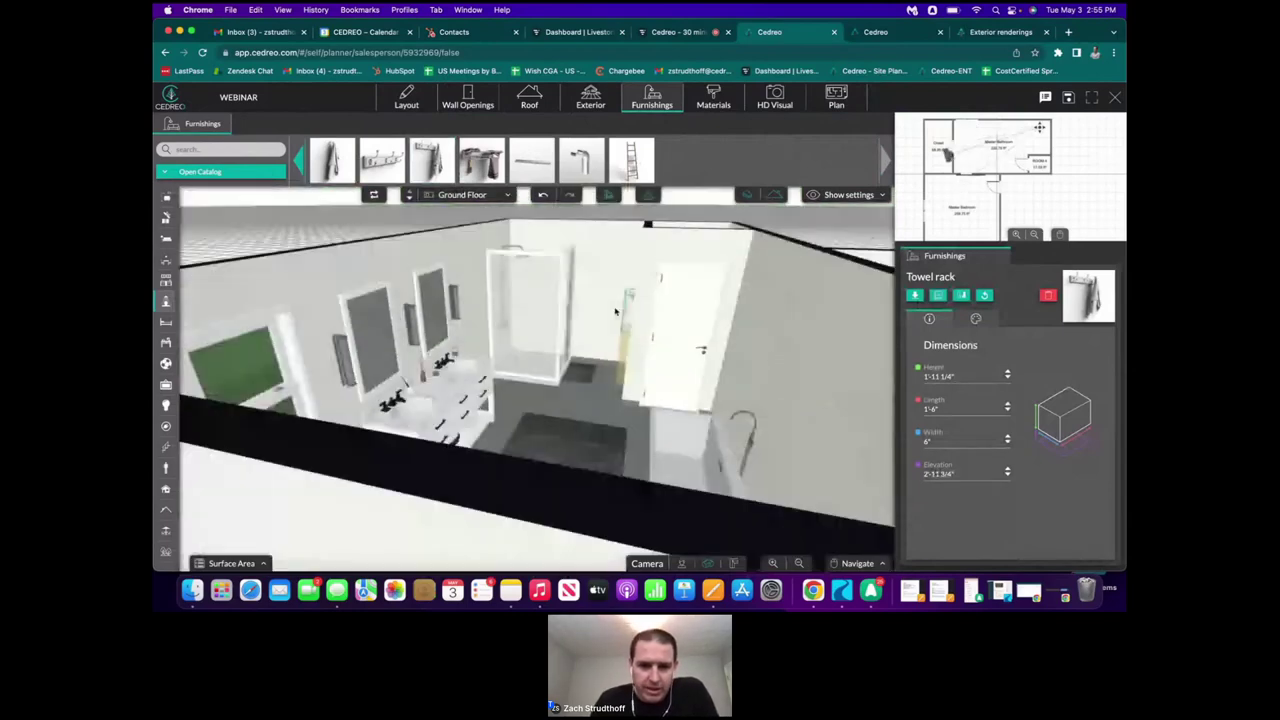
pyautogui.scroll(3, 617, 310)
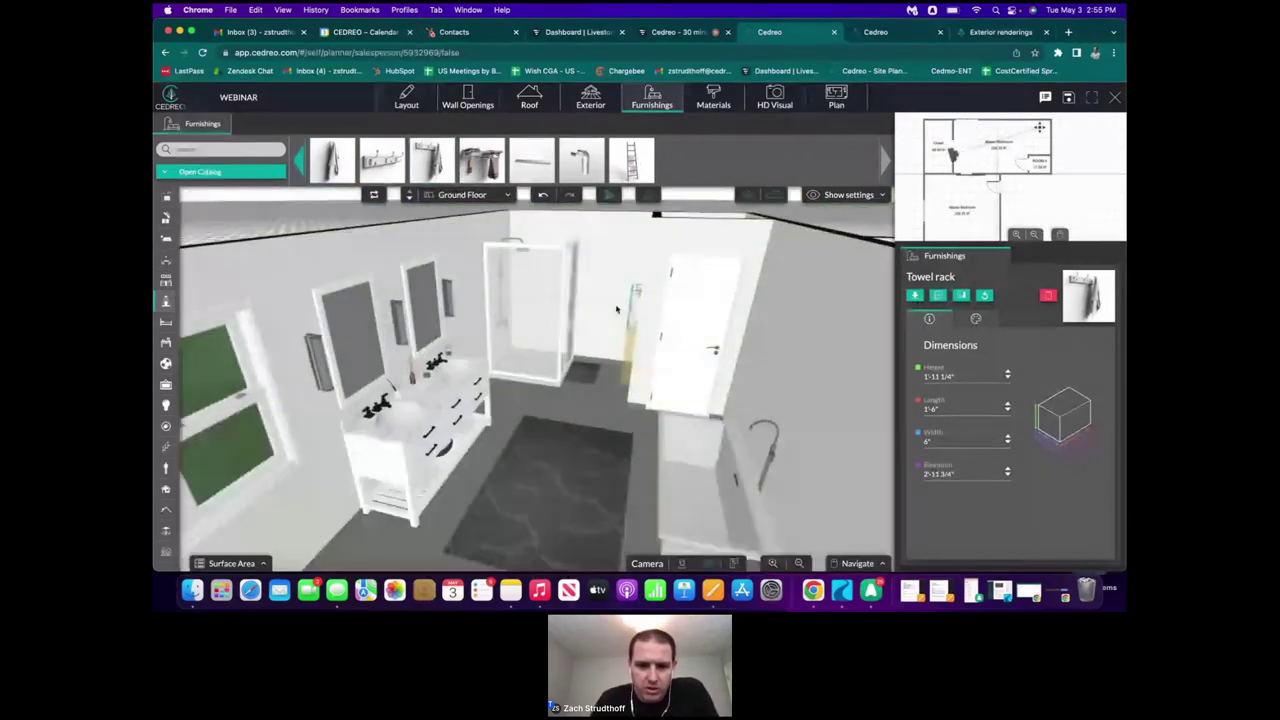
pyautogui.moveTo(617, 309); pyautogui.dragTo(667, 341)
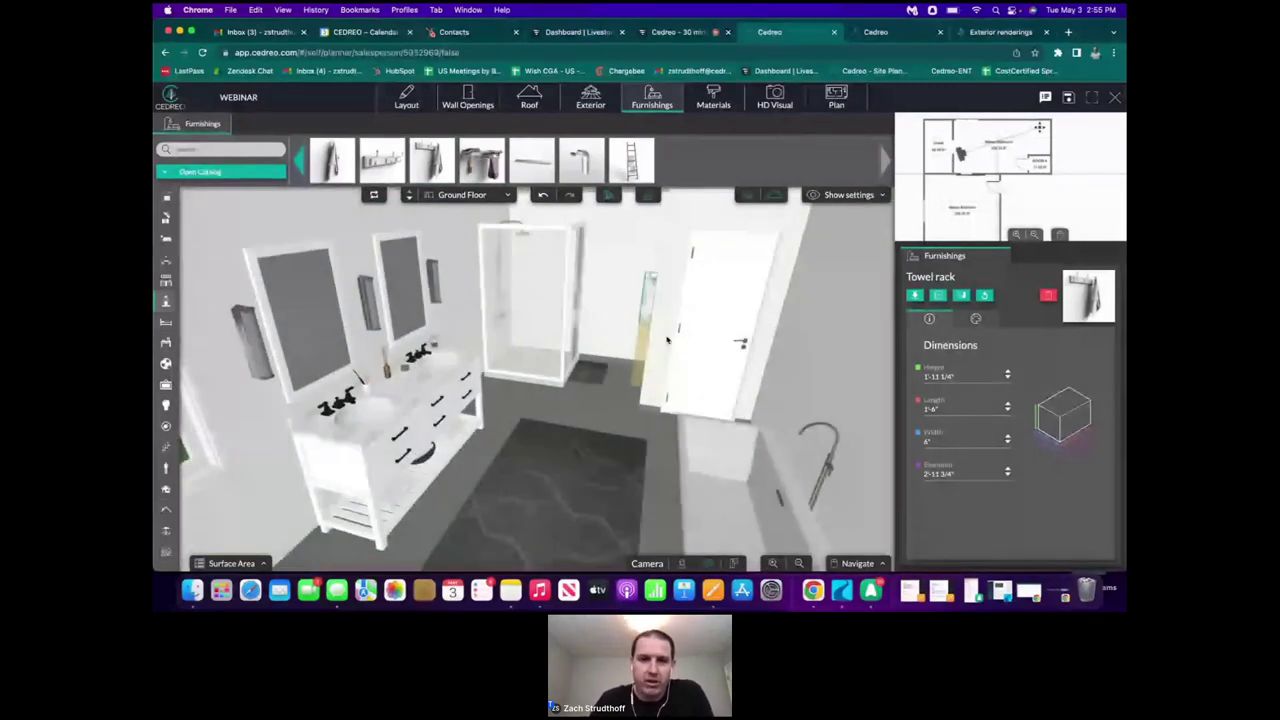
# - Cover the master bathroom floor with the white hexagonal 5 1/2" x 5 1/2" floor tile
pyautogui.click(713, 100)
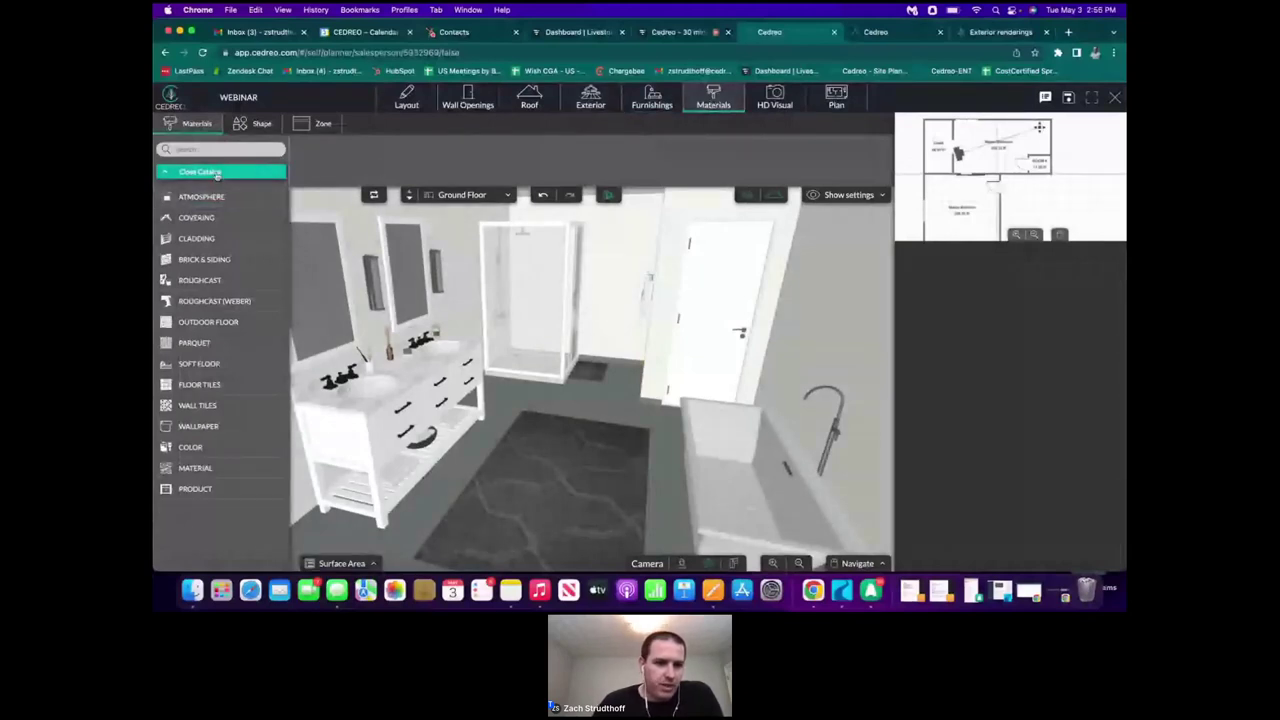
pyautogui.moveTo(205, 386)
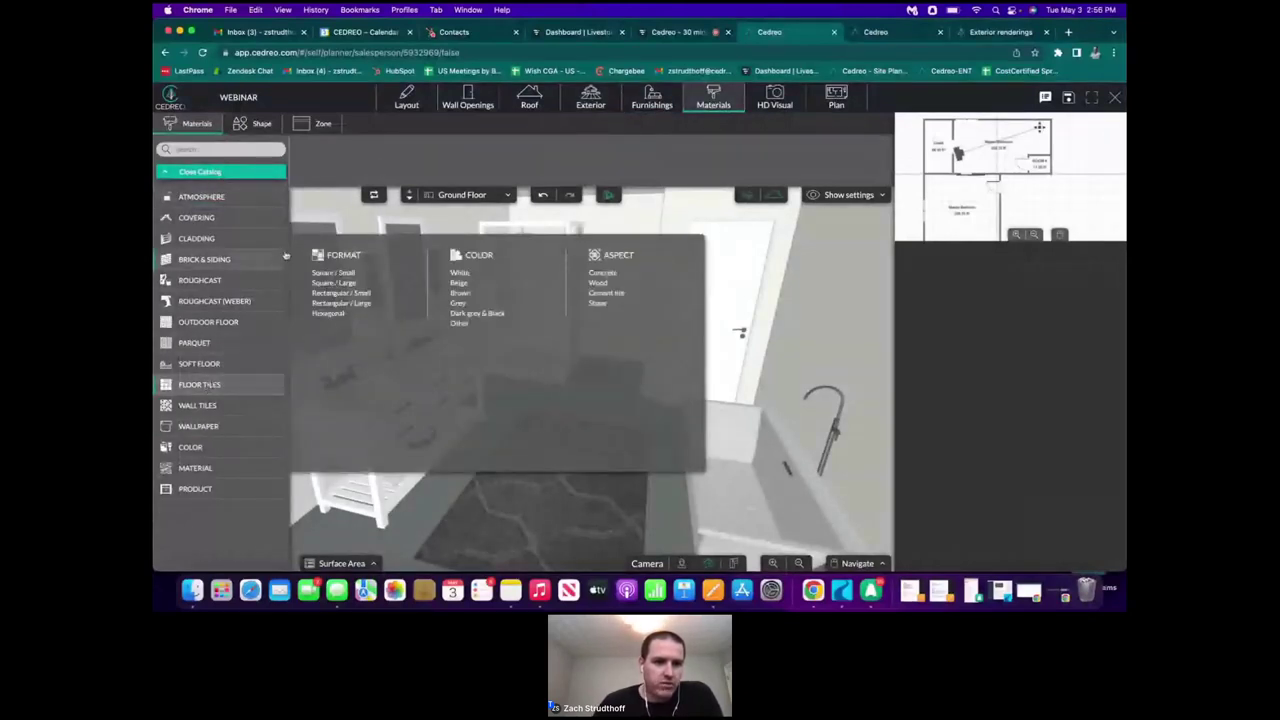
pyautogui.click(329, 313)
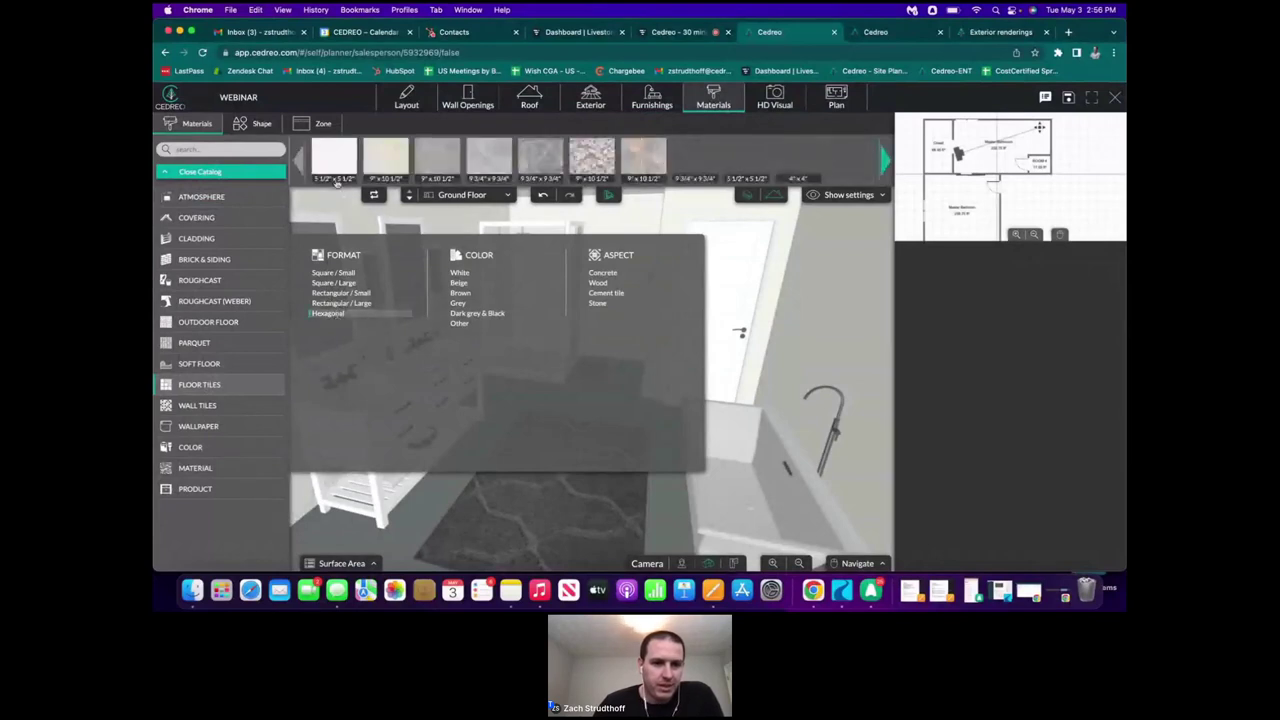
pyautogui.click(334, 166)
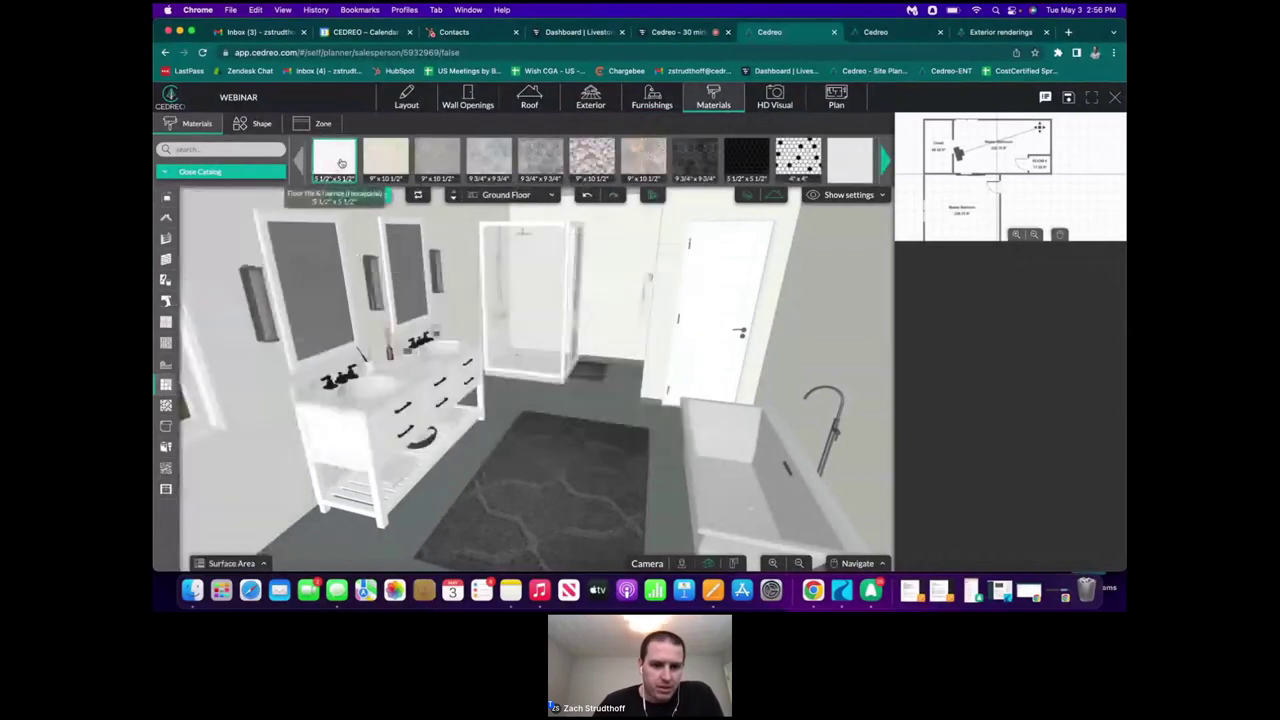
pyautogui.click(473, 455)
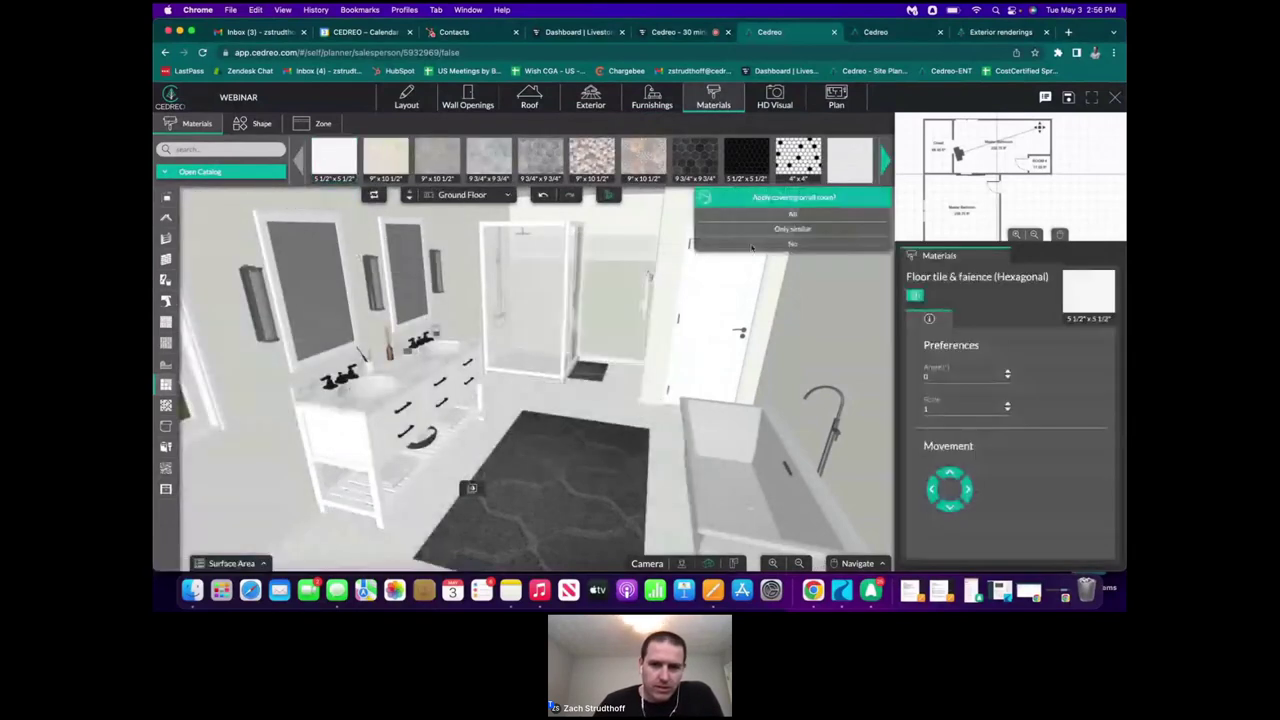
# - Paint the bathroom walls with Gray (#B9C2C5) from the grey HTML code colors, applying it to all surfaces of the room
pyautogui.click(253, 174)
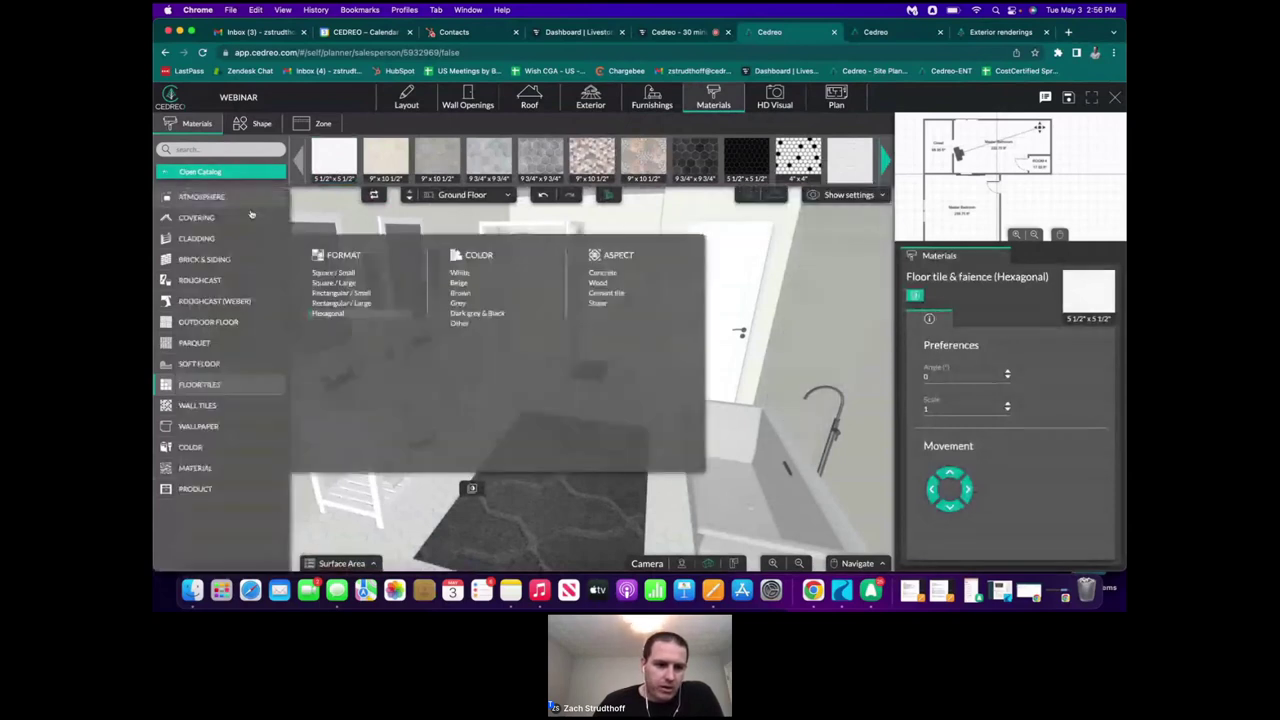
pyautogui.click(226, 454)
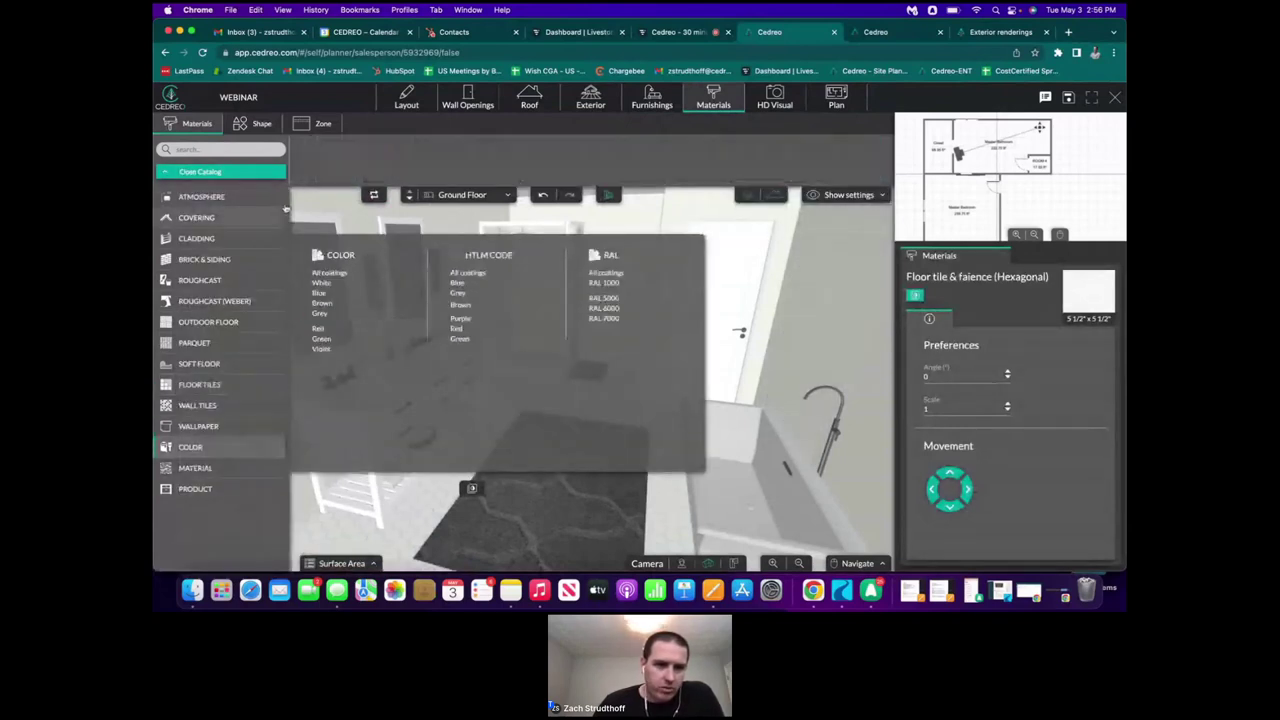
pyautogui.click(485, 294)
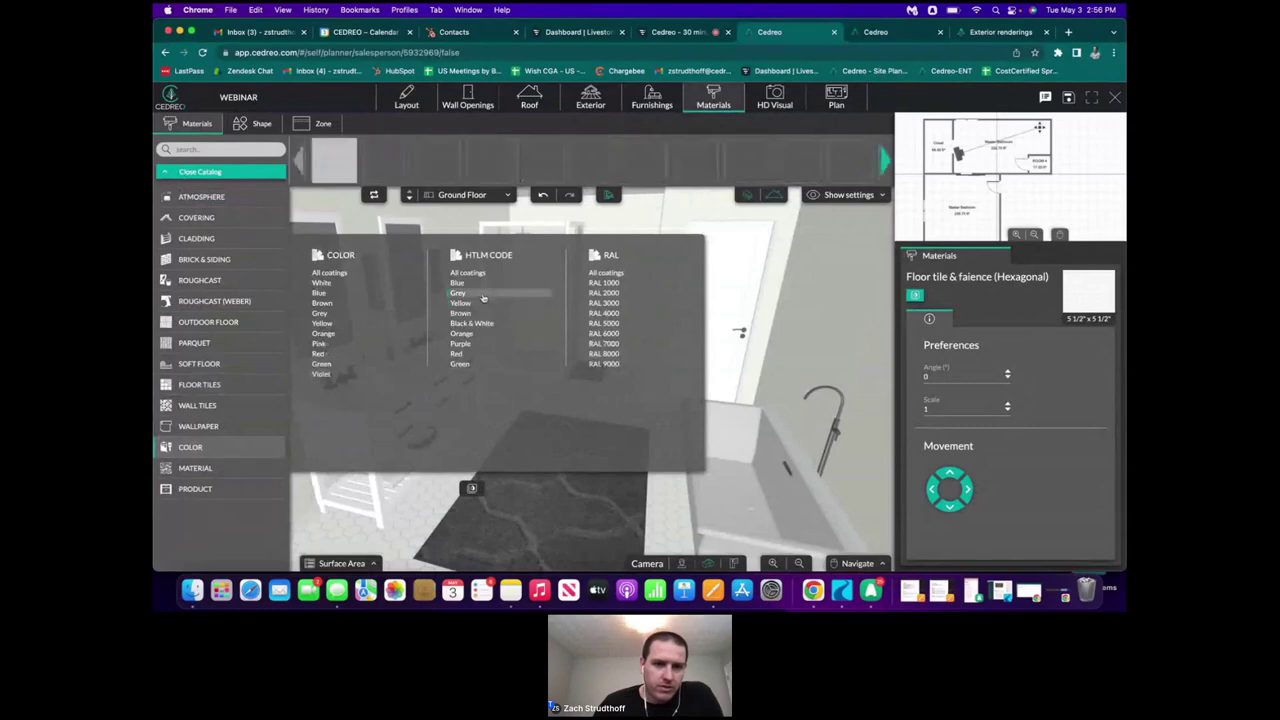
pyautogui.click(342, 173)
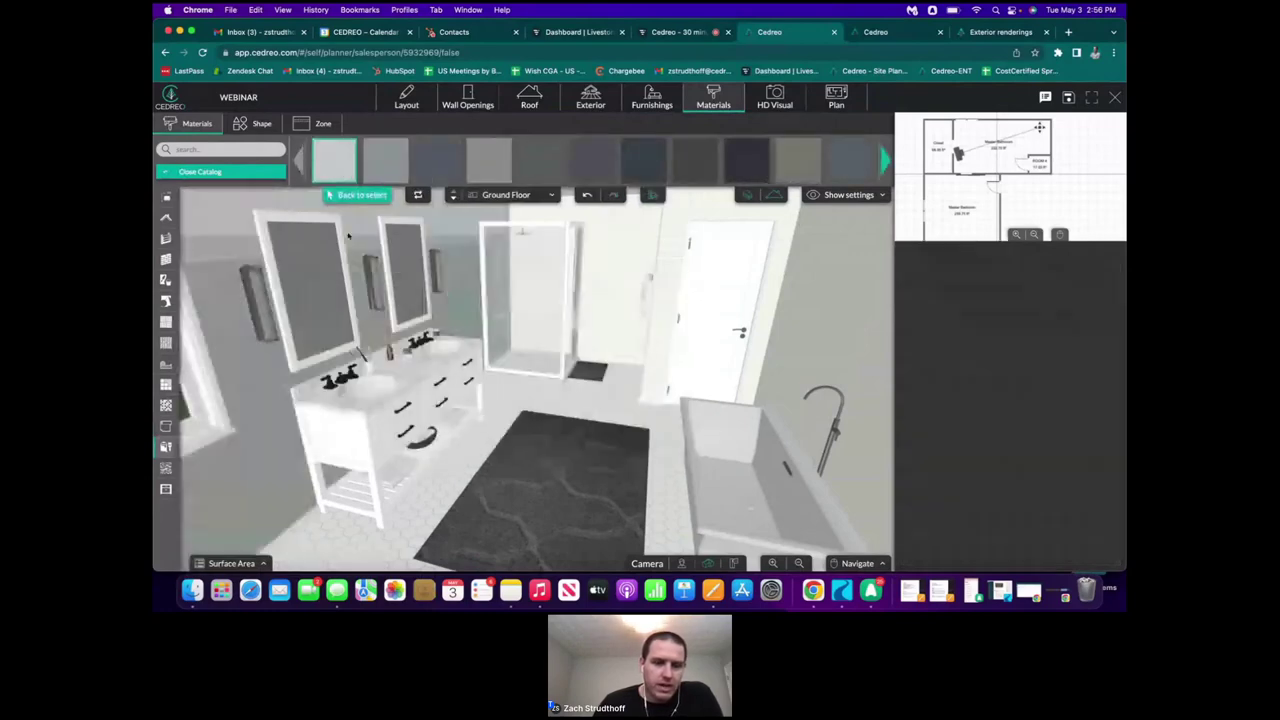
pyautogui.scroll(-5, 356, 238)
pyautogui.scroll(-3, 356, 242)
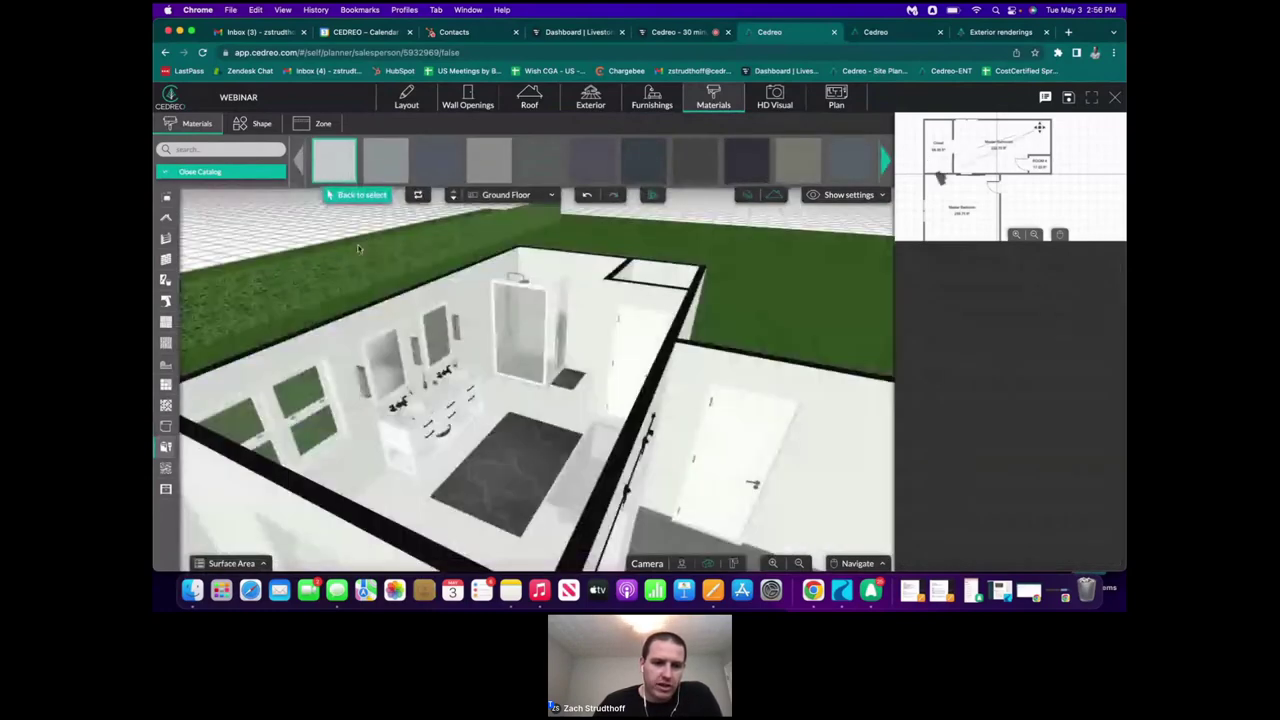
pyautogui.moveTo(359, 249); pyautogui.dragTo(468, 344)
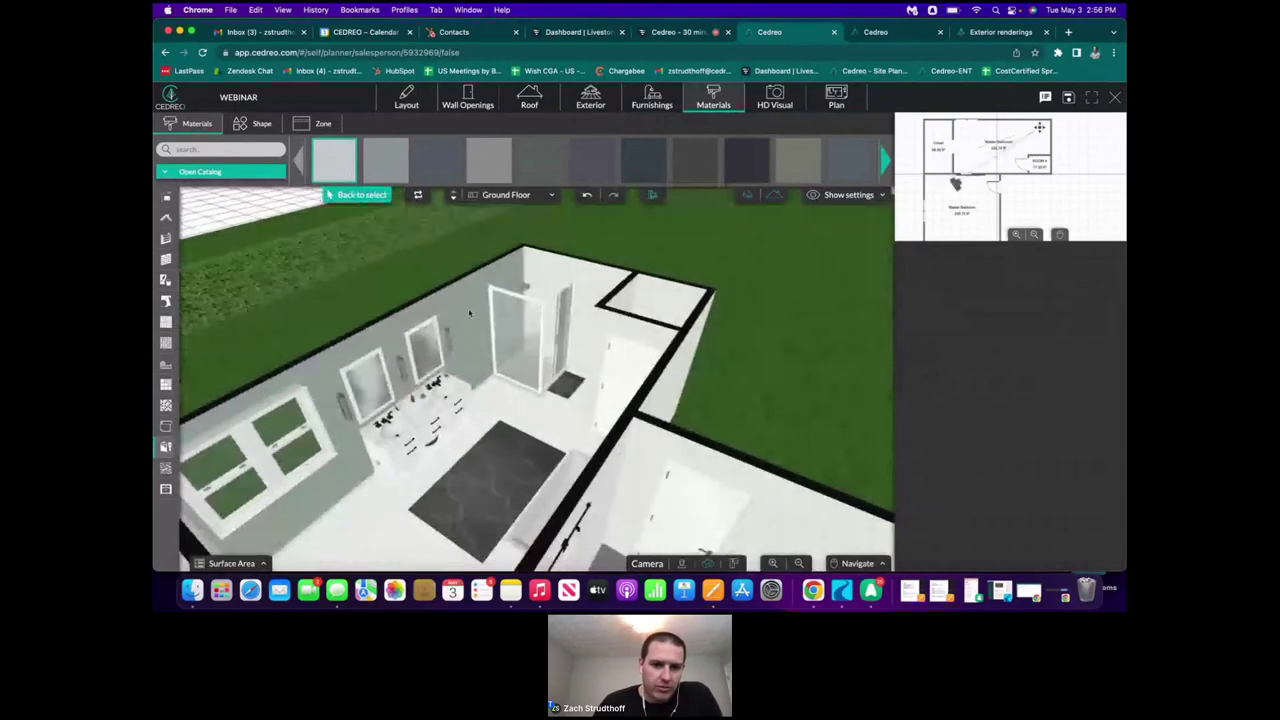
pyautogui.click(468, 346)
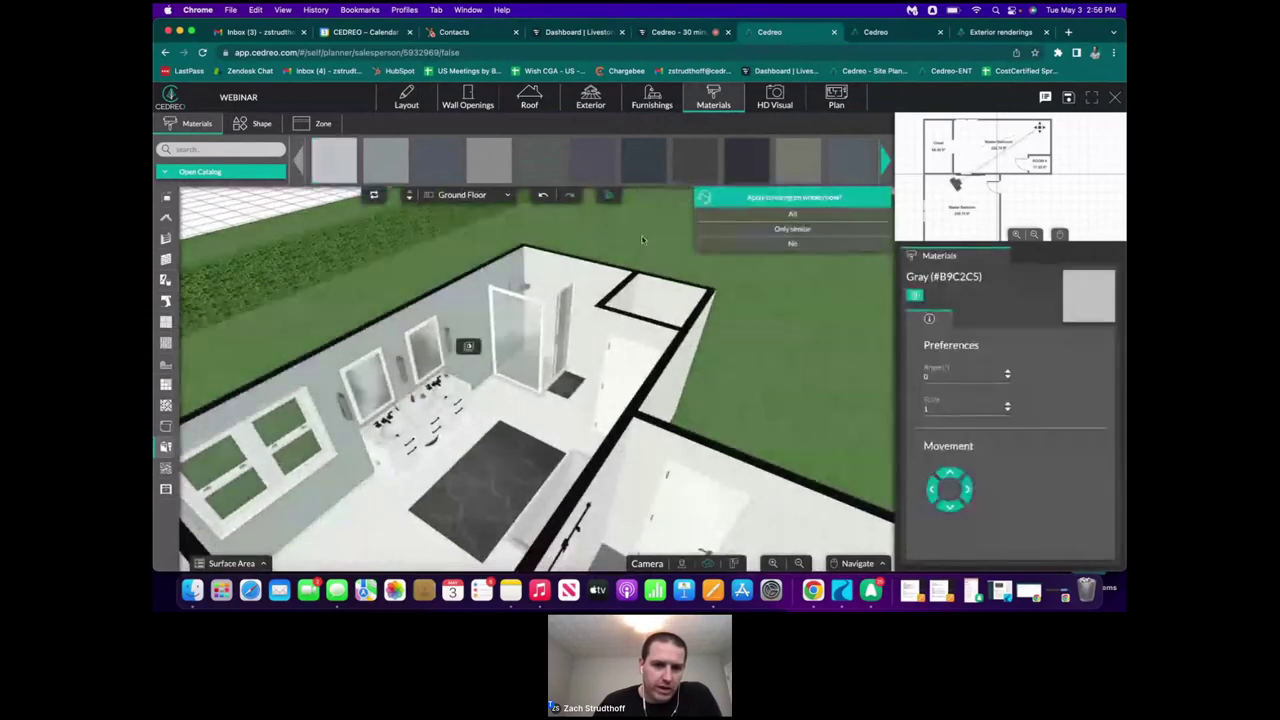
pyautogui.moveTo(643, 240)
pyautogui.mouseDown()
pyautogui.moveTo(477, 566)
pyautogui.moveTo(653, 227)
pyautogui.mouseUp()
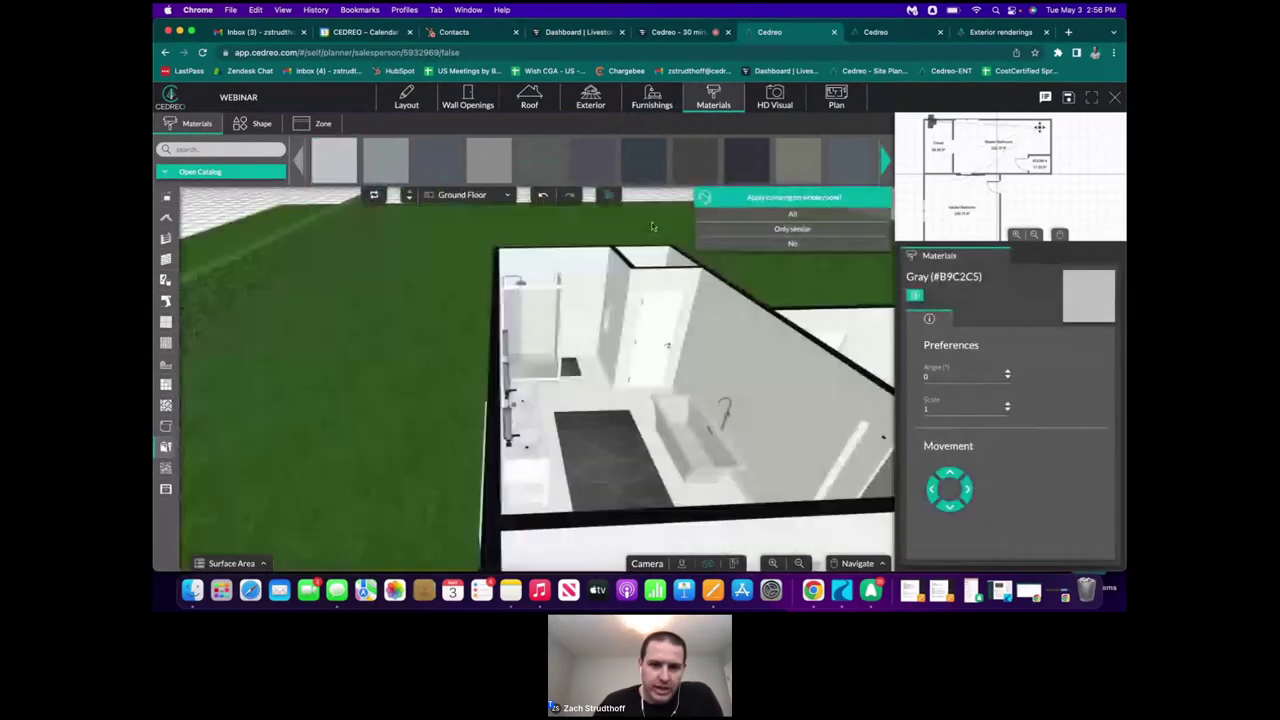
pyautogui.click(803, 216)
# - Apply the same Gray (#B9C2C5) color to all walls inside the small toilet room
pyautogui.moveTo(773, 249); pyautogui.dragTo(652, 287)
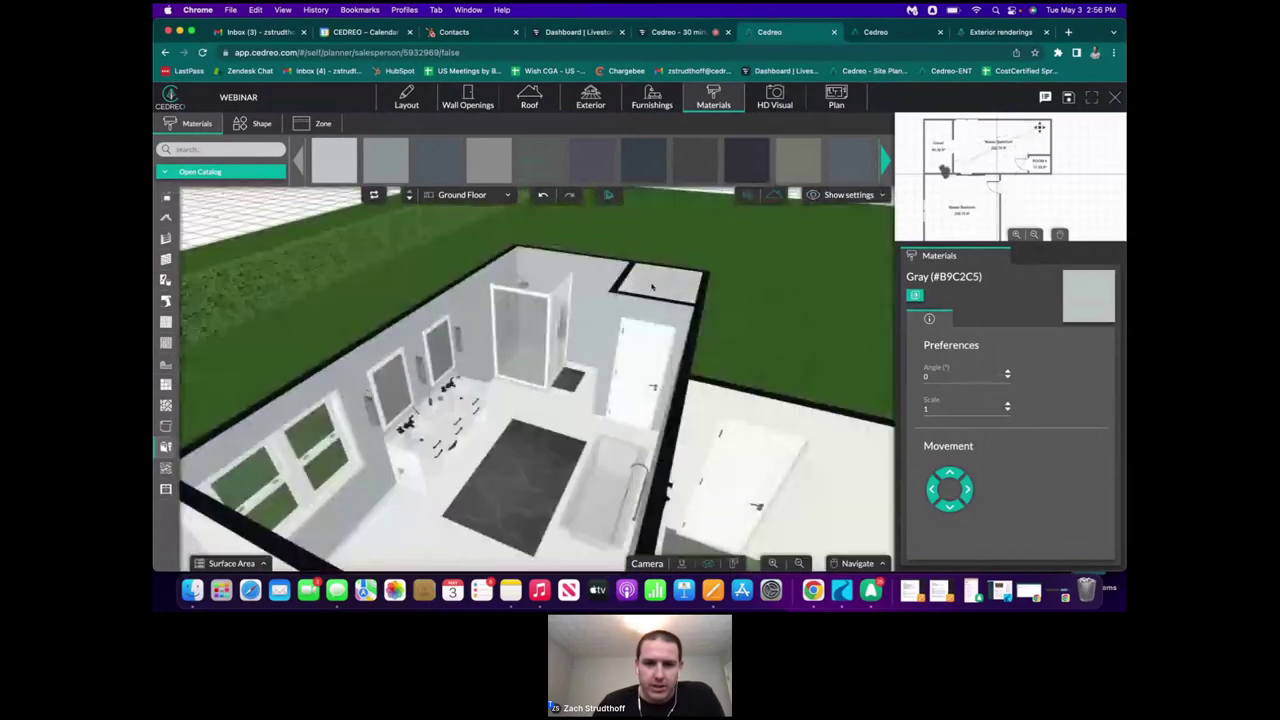
pyautogui.click(652, 287)
pyautogui.click(800, 212)
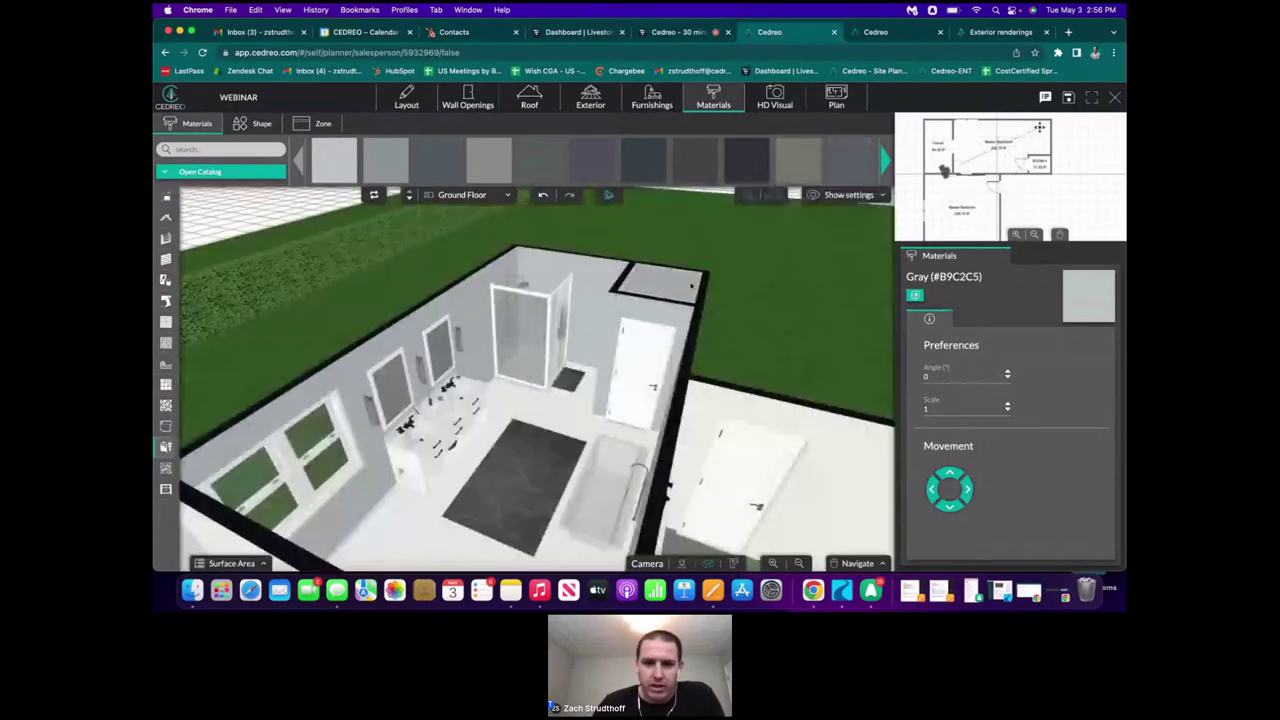
# - Open the HD rendering settings for the bathroom and choose the Interior sun environment as background
pyautogui.moveTo(690, 285); pyautogui.dragTo(660, 267)
pyautogui.scroll(-2, 658, 265)
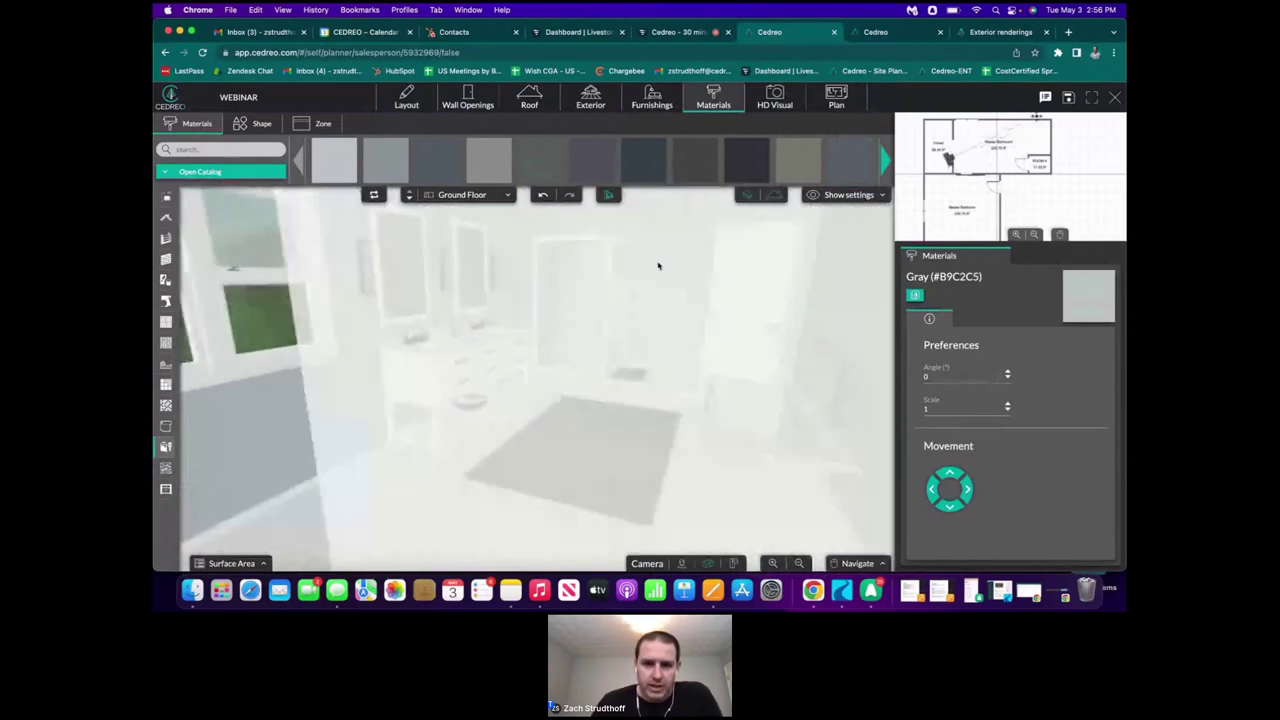
pyautogui.scroll(2, 658, 267)
pyautogui.scroll(2, 656, 268)
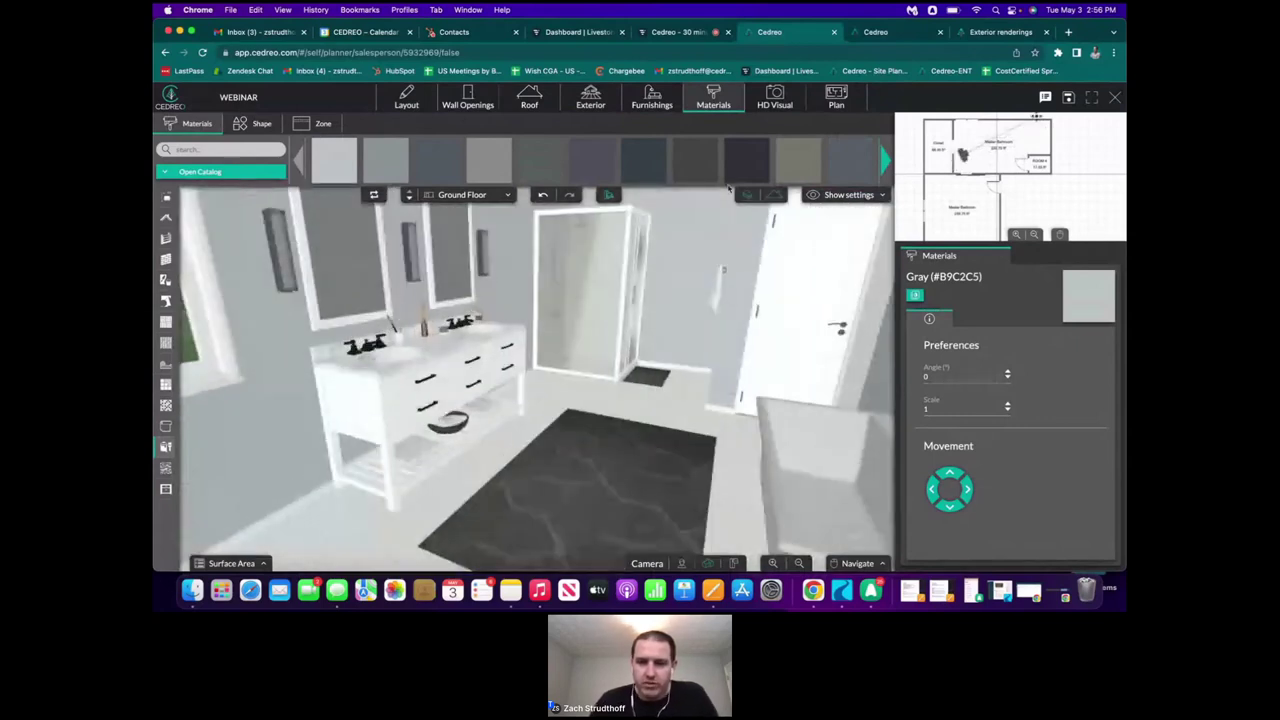
pyautogui.click(776, 103)
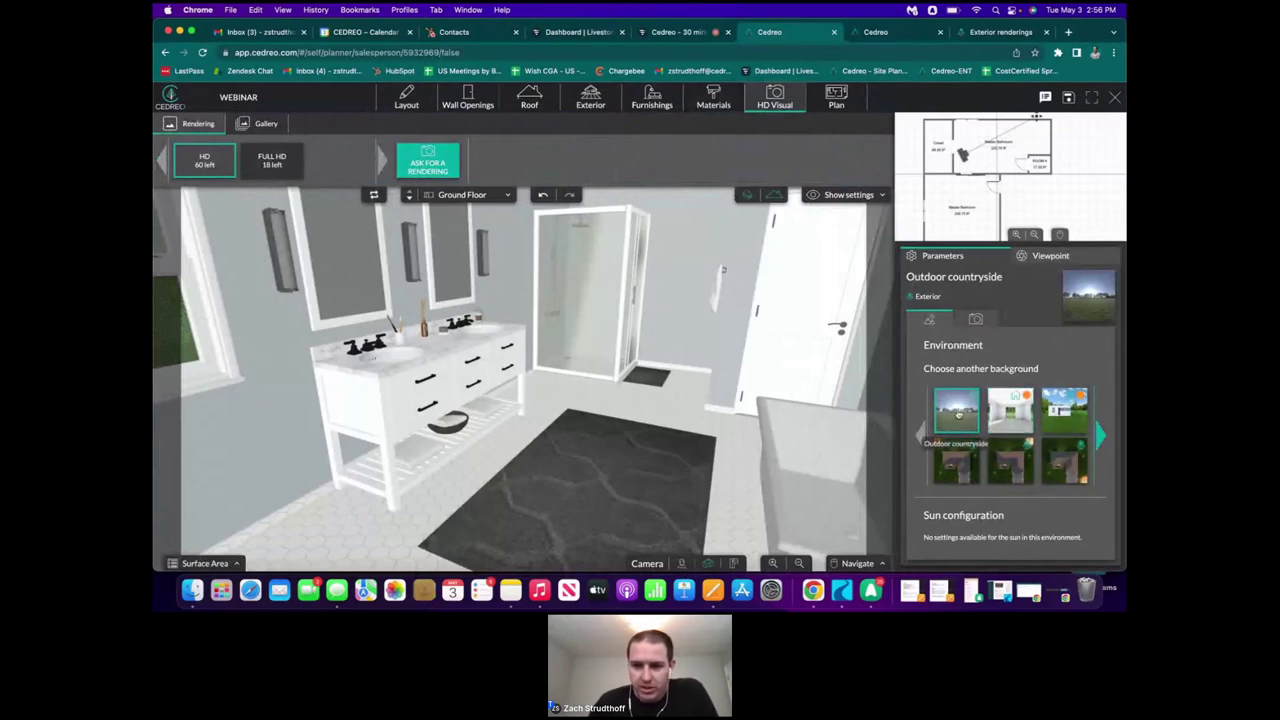
pyautogui.click(1012, 415)
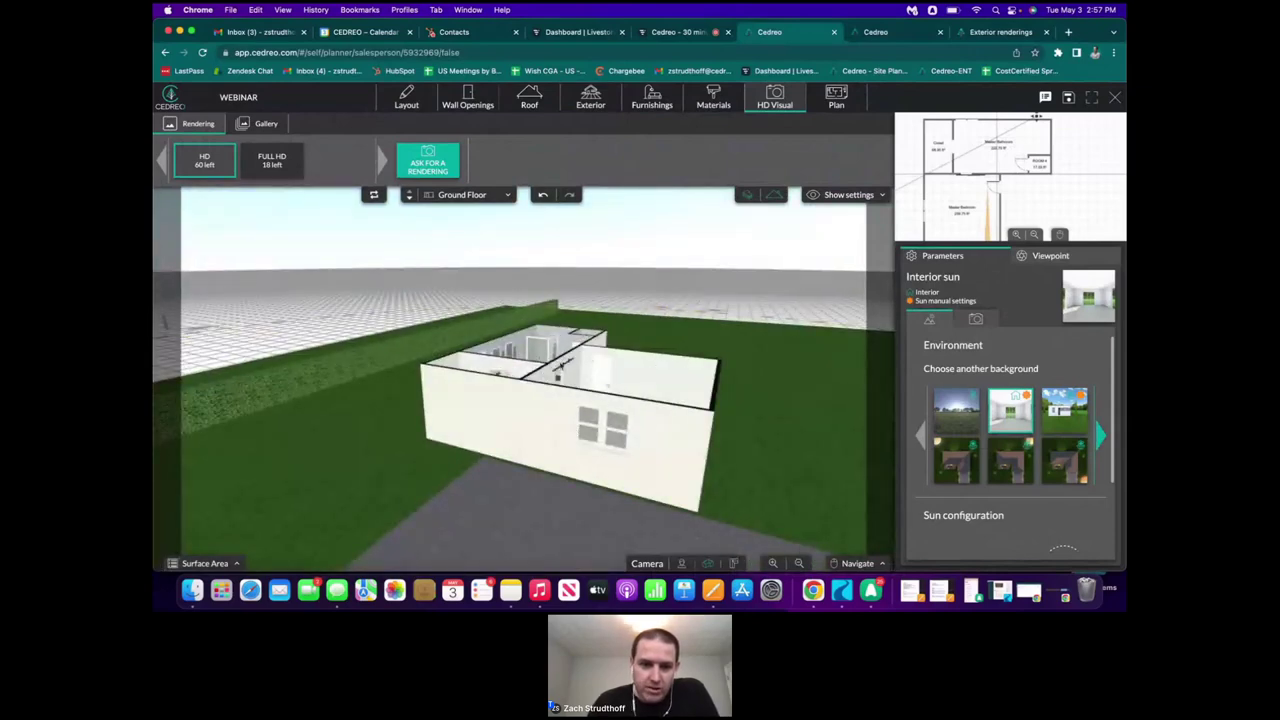
# - Reposition the sun along its path so that it stands high above the house, and return to the bathroom
pyautogui.moveTo(554, 362); pyautogui.dragTo(427, 362)
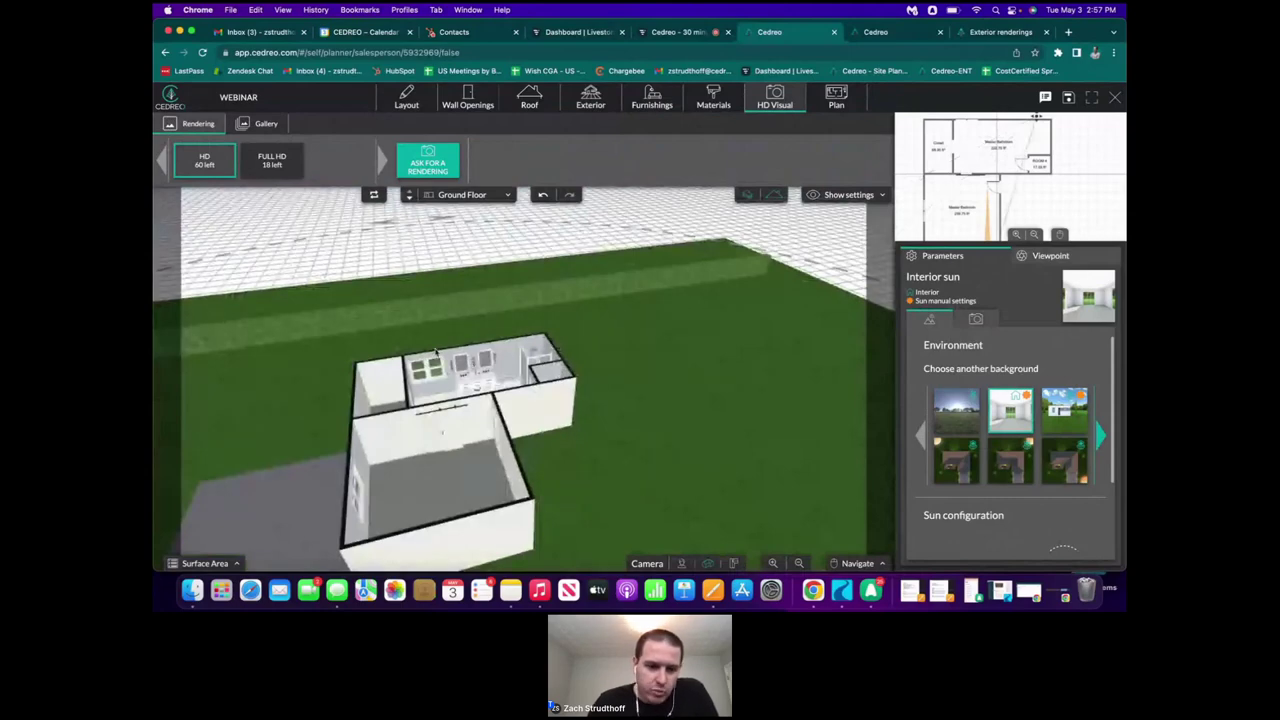
pyautogui.moveTo(482, 300); pyautogui.dragTo(535, 317)
pyautogui.scroll(-5, 535, 317)
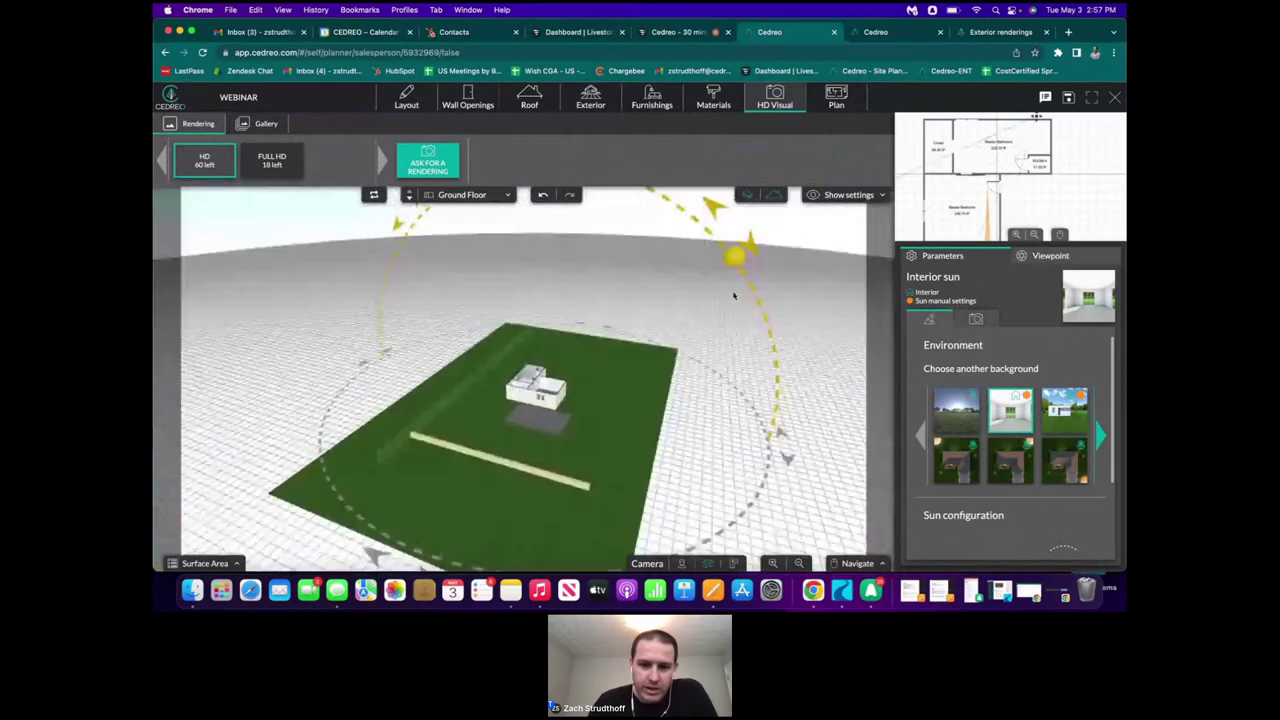
pyautogui.moveTo(734, 295); pyautogui.dragTo(580, 499)
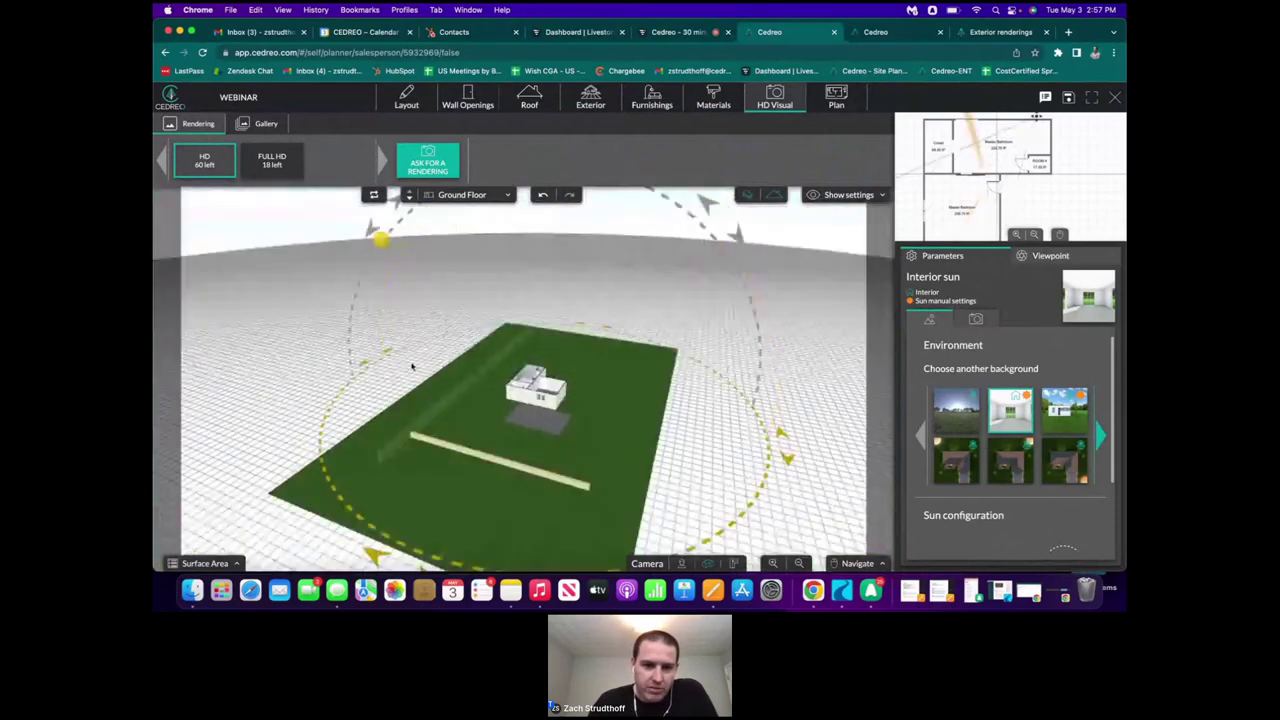
pyautogui.moveTo(412, 367)
pyautogui.mouseDown()
pyautogui.moveTo(445, 334)
pyautogui.moveTo(407, 270)
pyautogui.moveTo(395, 352)
pyautogui.moveTo(399, 272)
pyautogui.moveTo(420, 228)
pyautogui.moveTo(536, 250)
pyautogui.mouseUp()
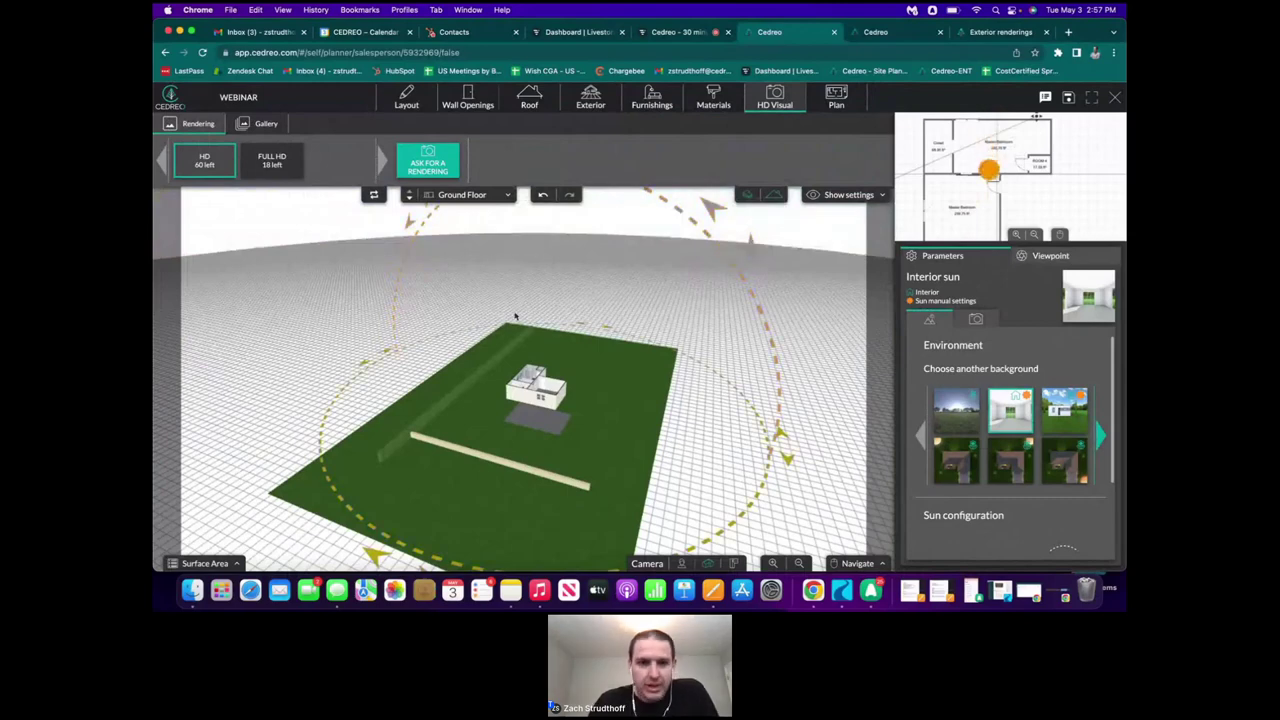
pyautogui.scroll(1, 515, 318)
pyautogui.scroll(5, 516, 322)
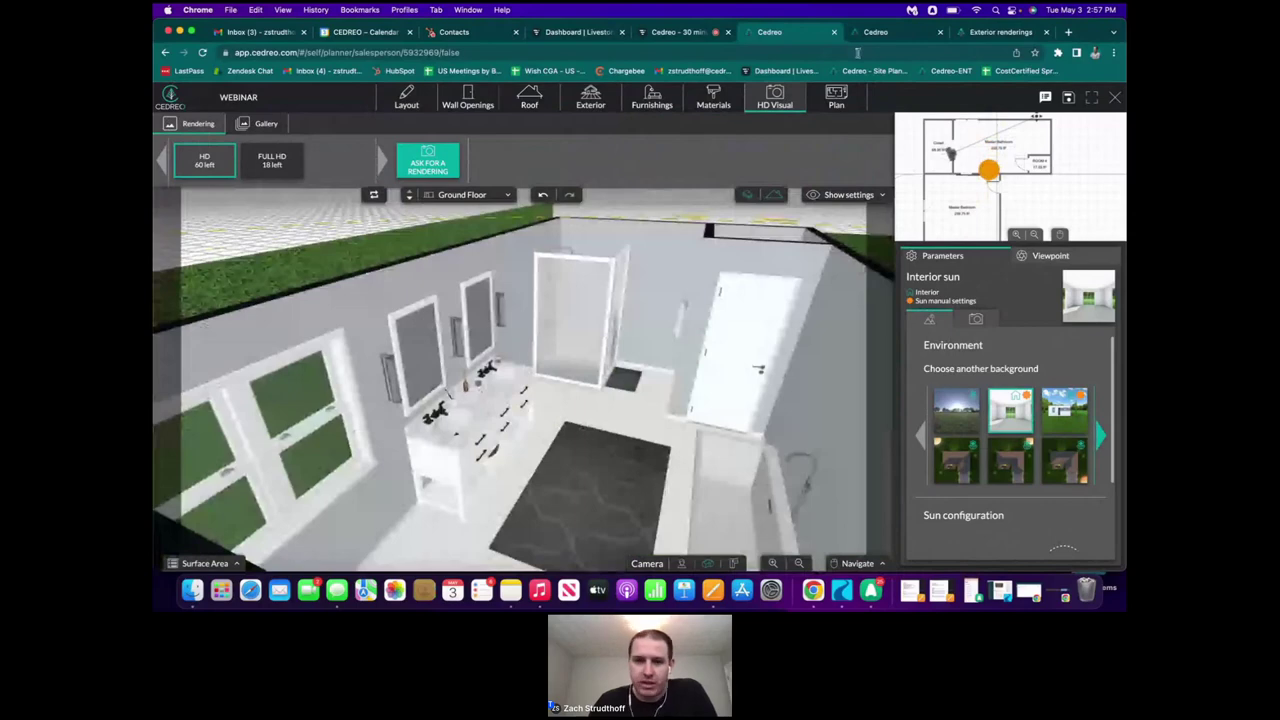
# - Switch to the Cedreo exterior renderings gallery and examine example renderings, including the dark house with the pool
pyautogui.click(993, 36)
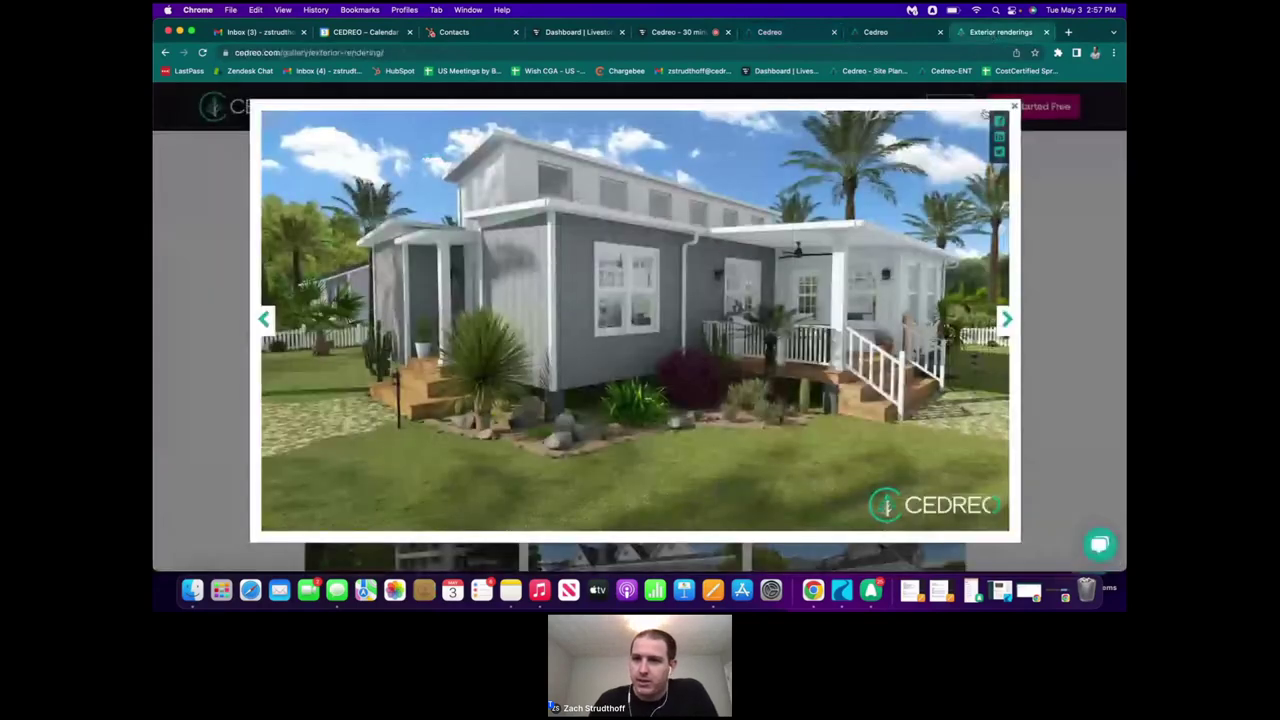
pyautogui.click(1013, 106)
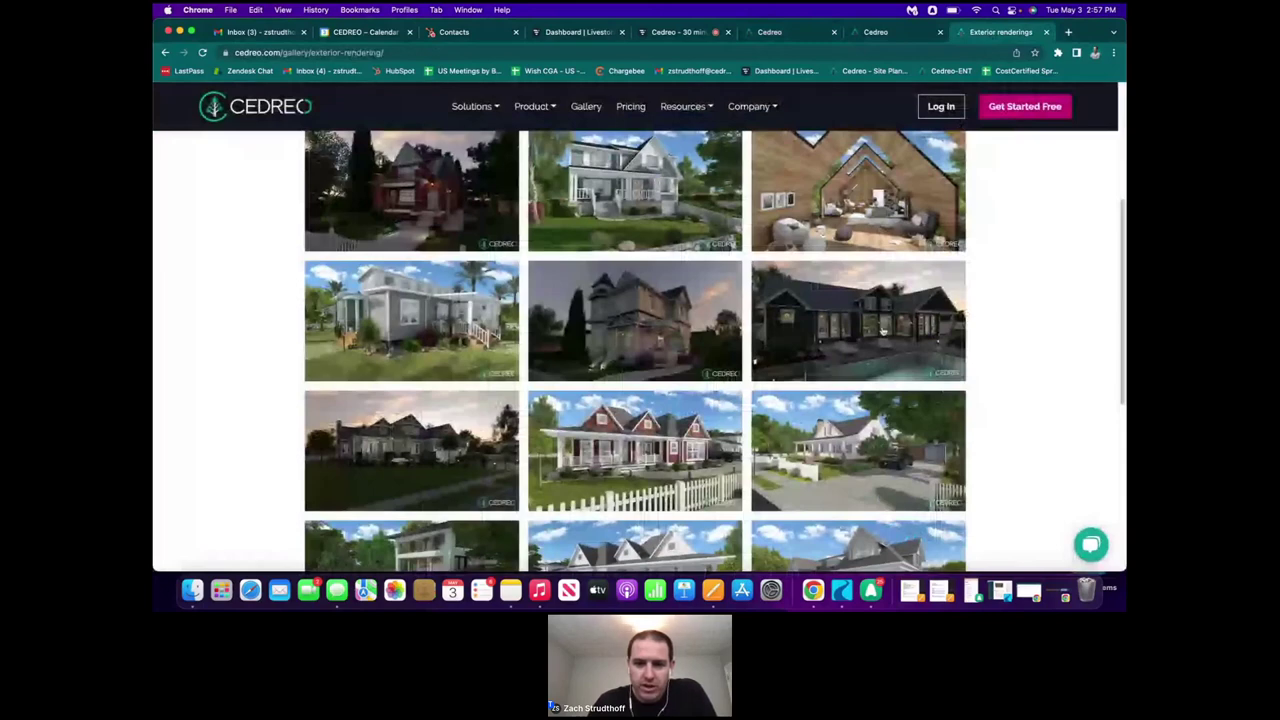
pyautogui.click(883, 331)
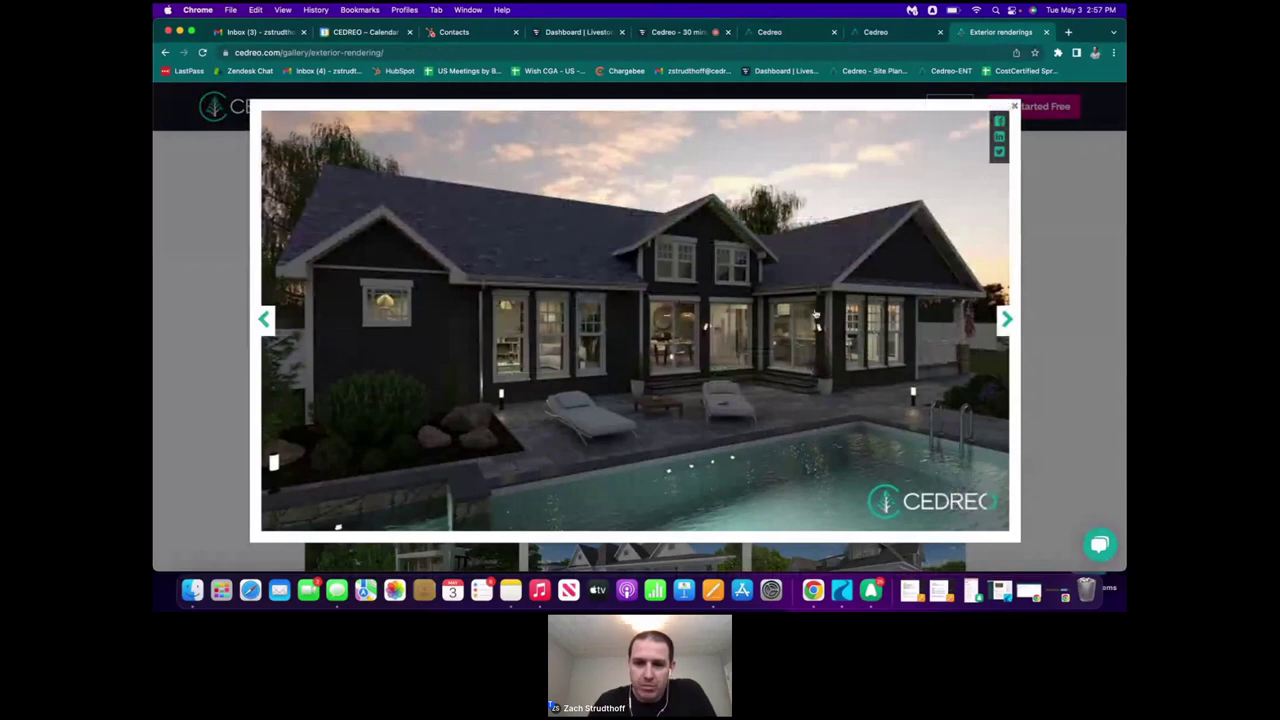
pyautogui.scroll(-1, 953, 179)
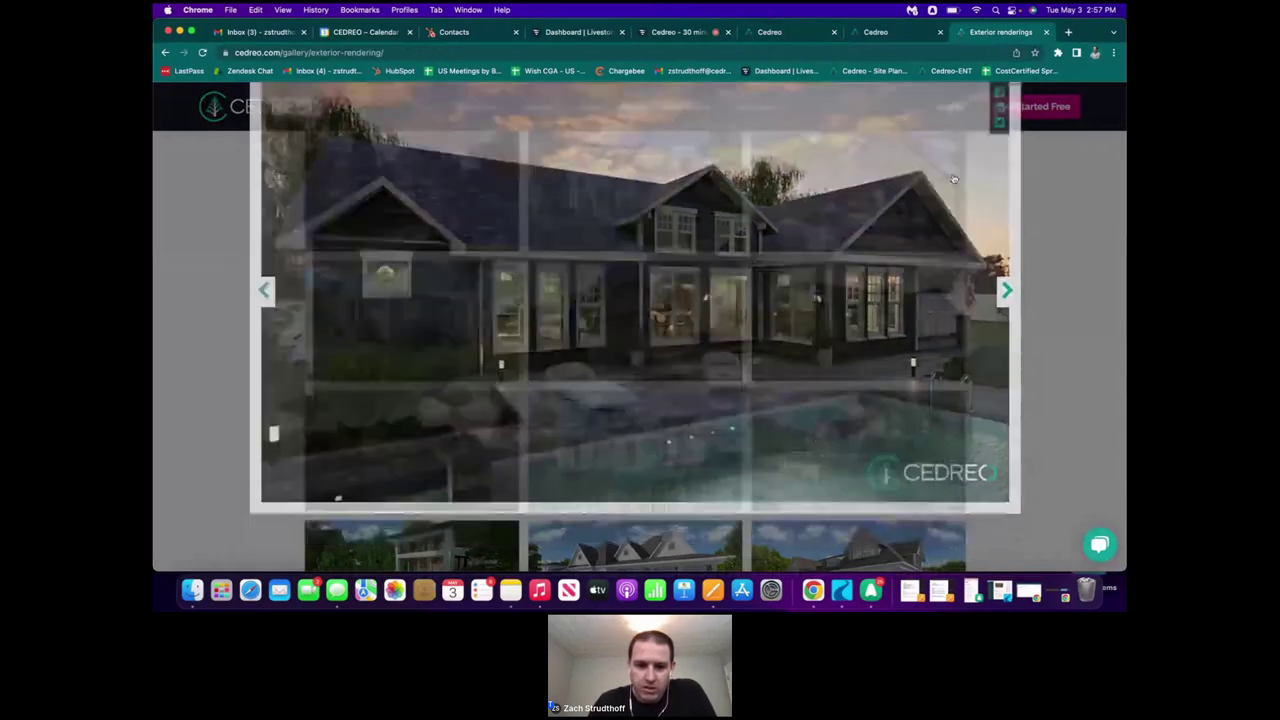
pyautogui.scroll(-2, 717, 368)
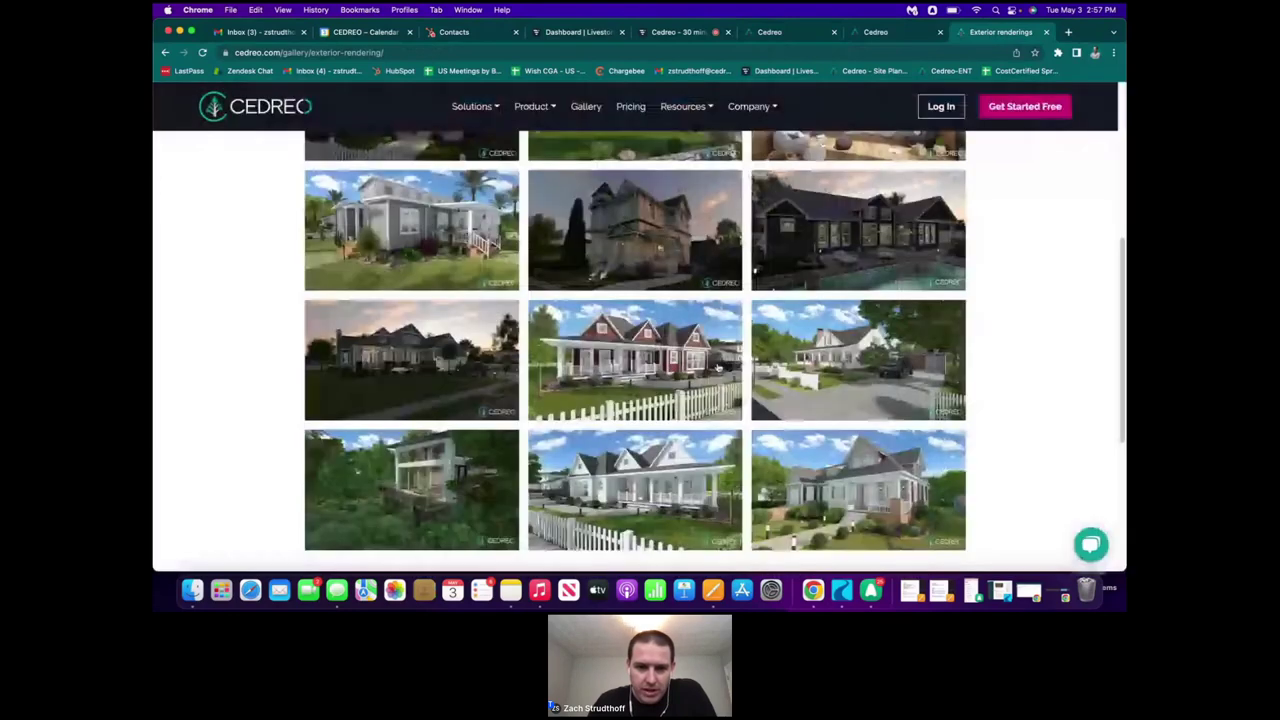
pyautogui.scroll(-5, 717, 368)
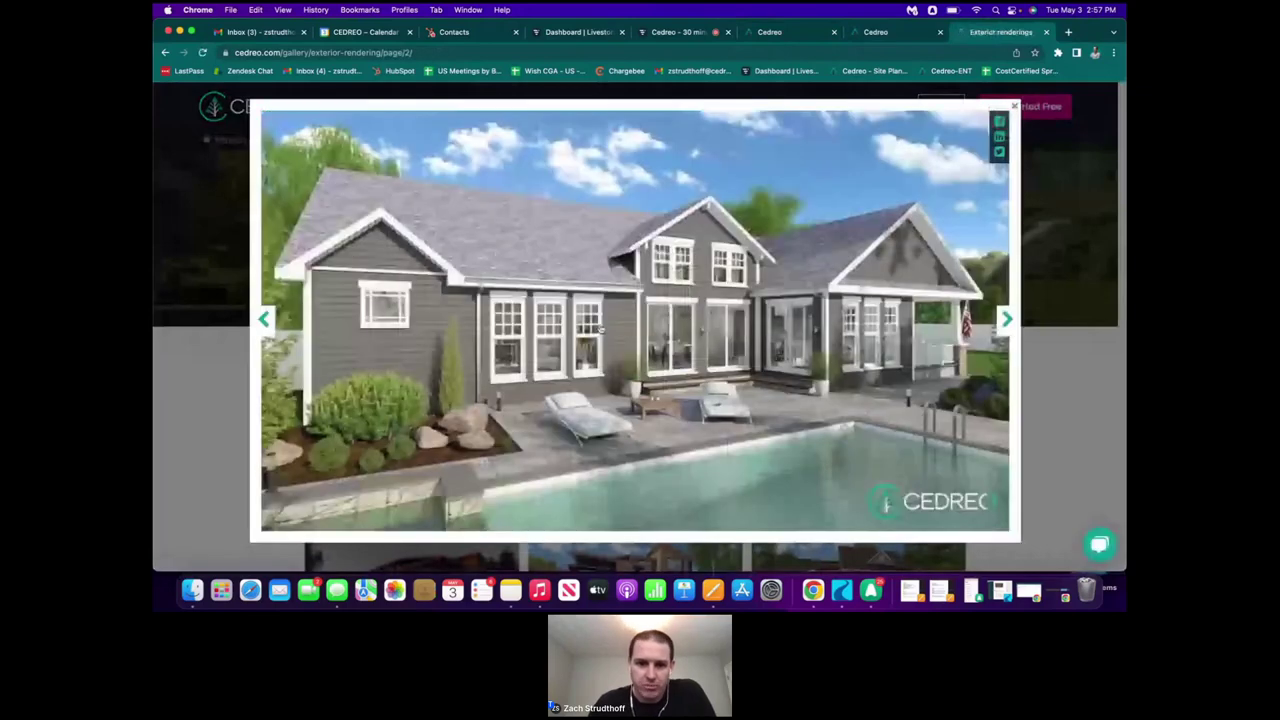
# - Return to the Cedreo planner, frame the bathroom with vanity, bath mat and bathtub in view, and request a Full HD rendering
pyautogui.click(804, 36)
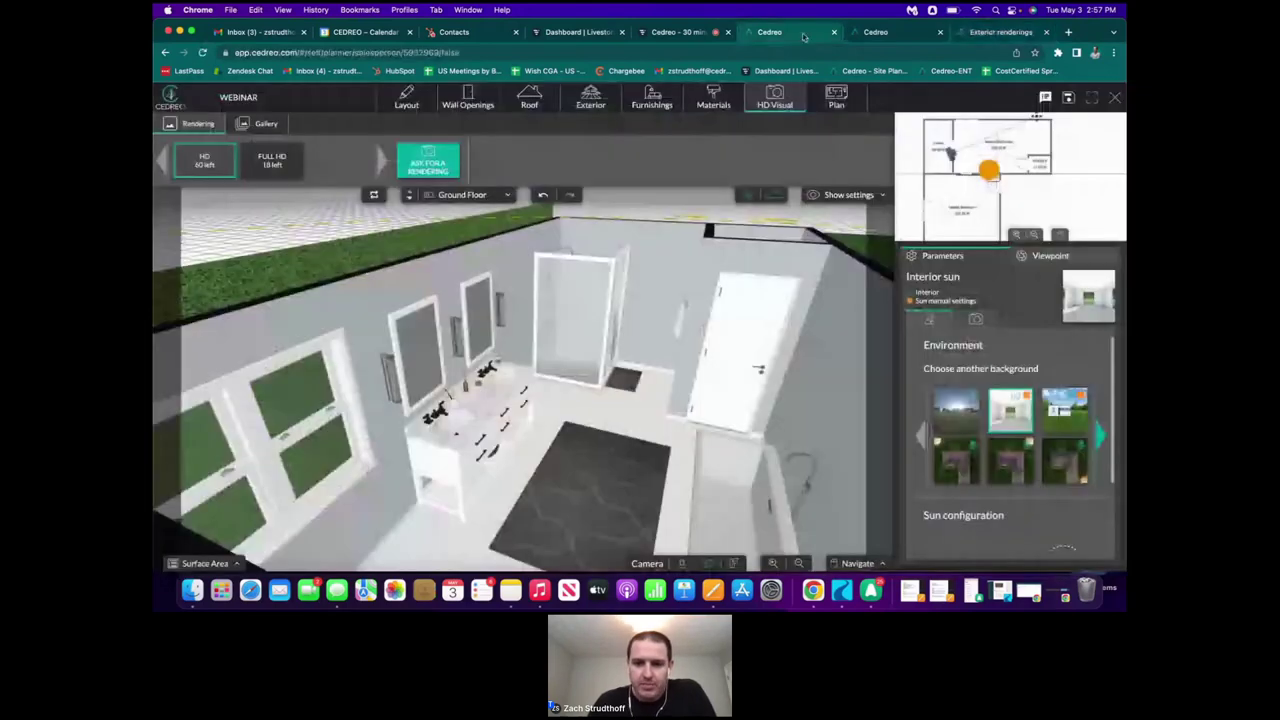
pyautogui.moveTo(640, 310)
pyautogui.mouseDown()
pyautogui.moveTo(629, 197)
pyautogui.moveTo(735, 248)
pyautogui.moveTo(645, 247)
pyautogui.mouseUp()
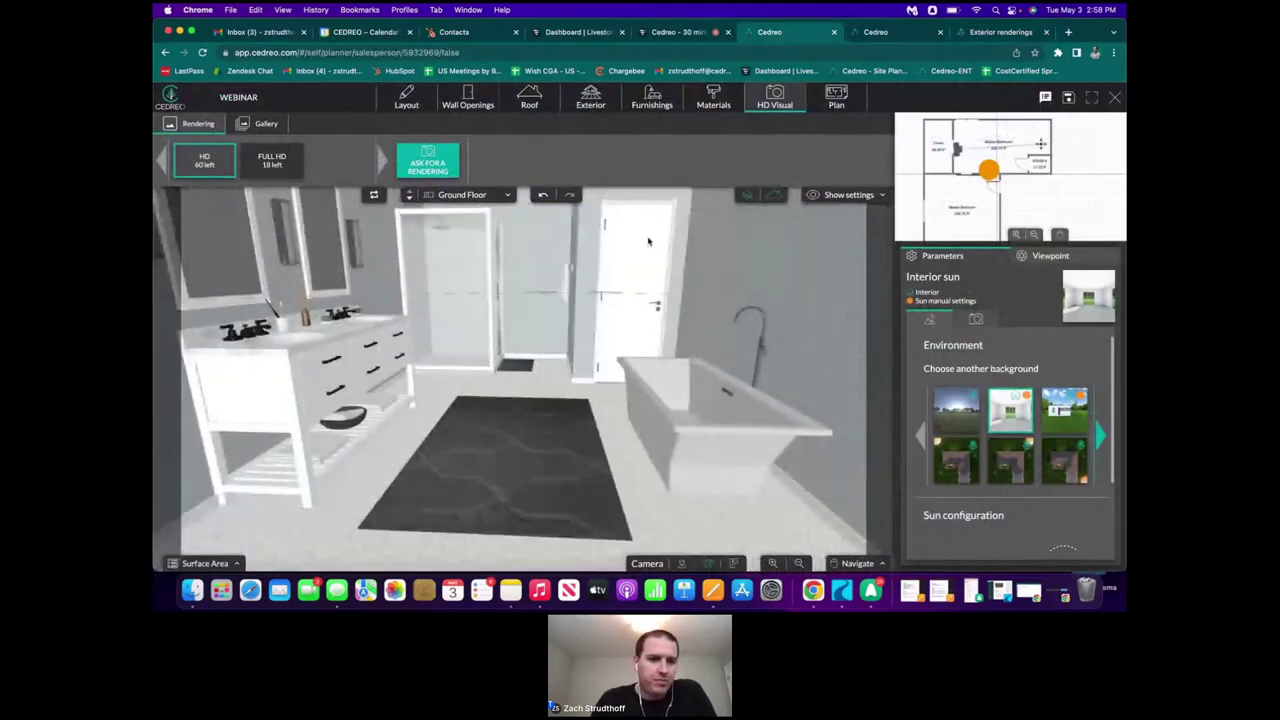
pyautogui.moveTo(648, 241); pyautogui.dragTo(648, 243)
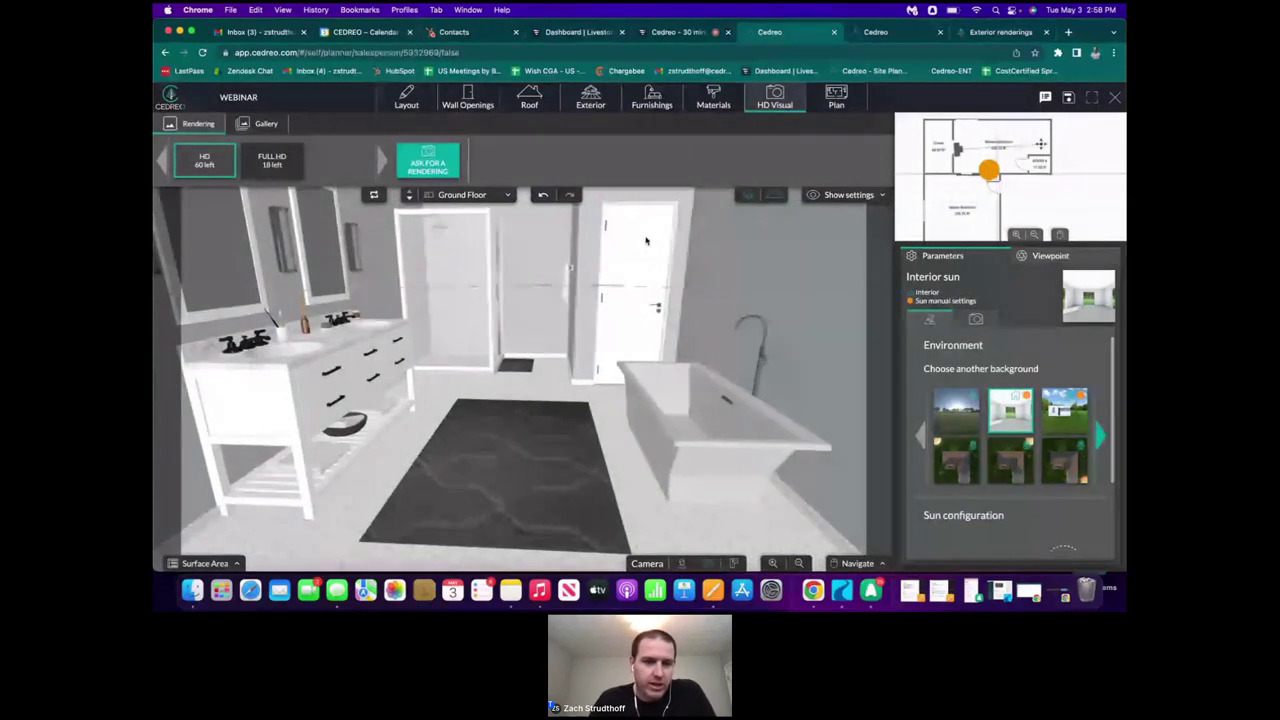
pyautogui.click(272, 161)
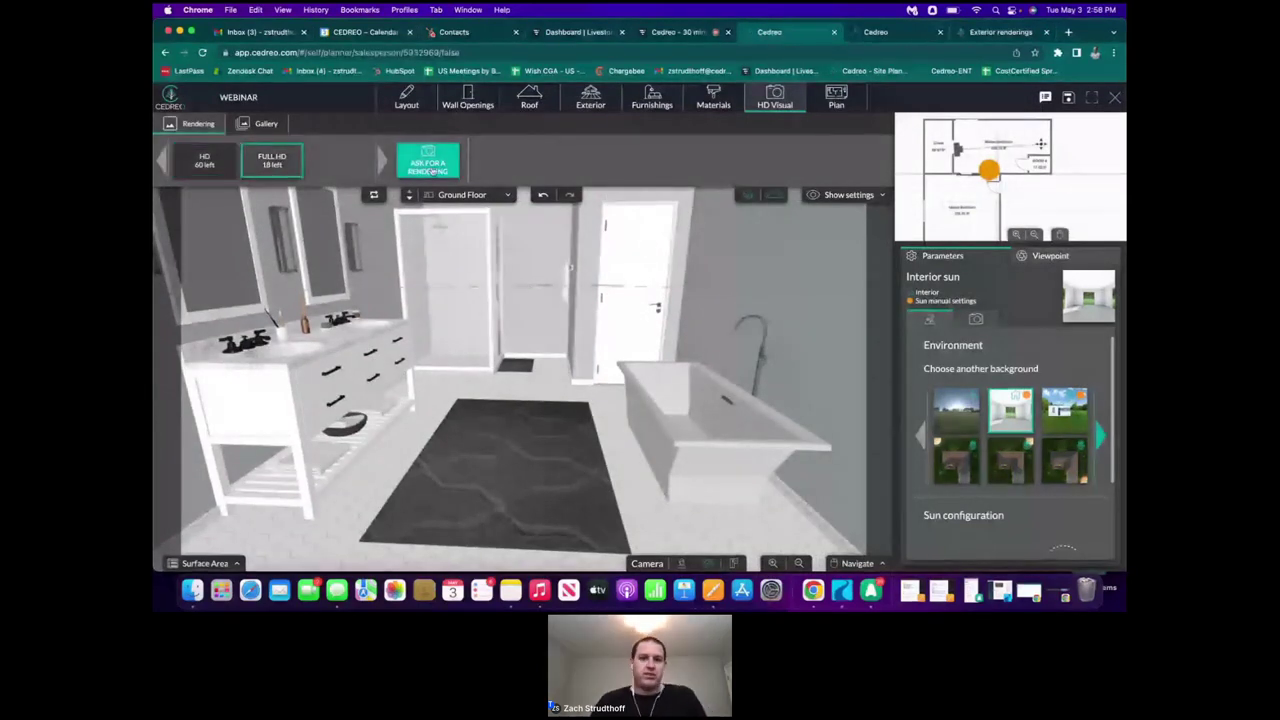
pyautogui.click(430, 166)
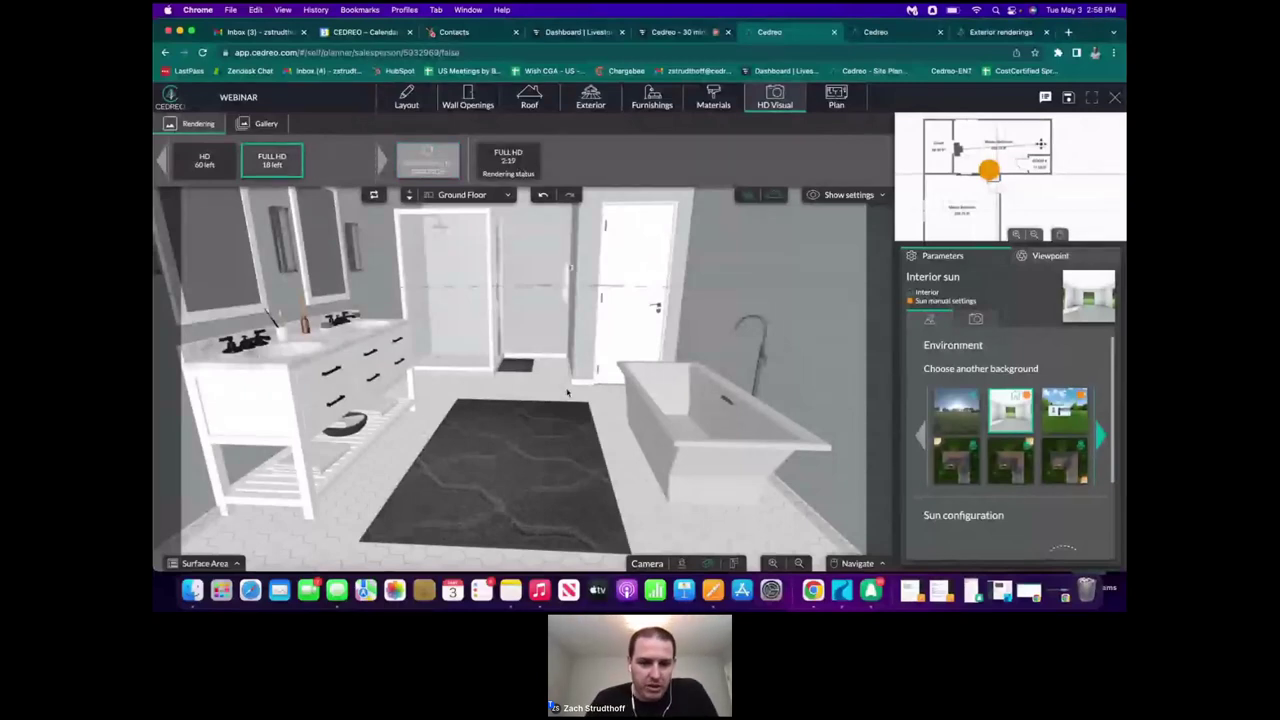
# - Move the shower cabin and the small bath mat out of the bathroom onto the lawn
pyautogui.scroll(-5, 572, 281)
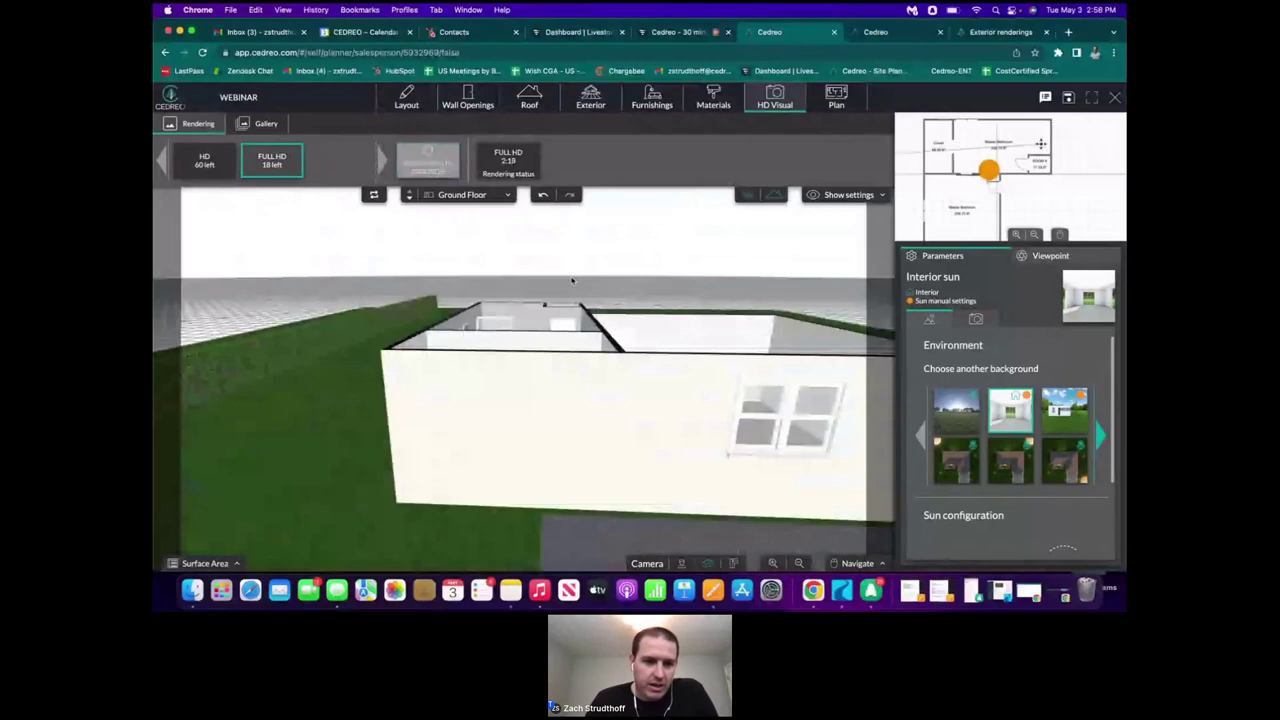
pyautogui.moveTo(572, 281)
pyautogui.mouseDown()
pyautogui.moveTo(575, 317)
pyautogui.moveTo(617, 313)
pyautogui.moveTo(465, 345)
pyautogui.mouseUp()
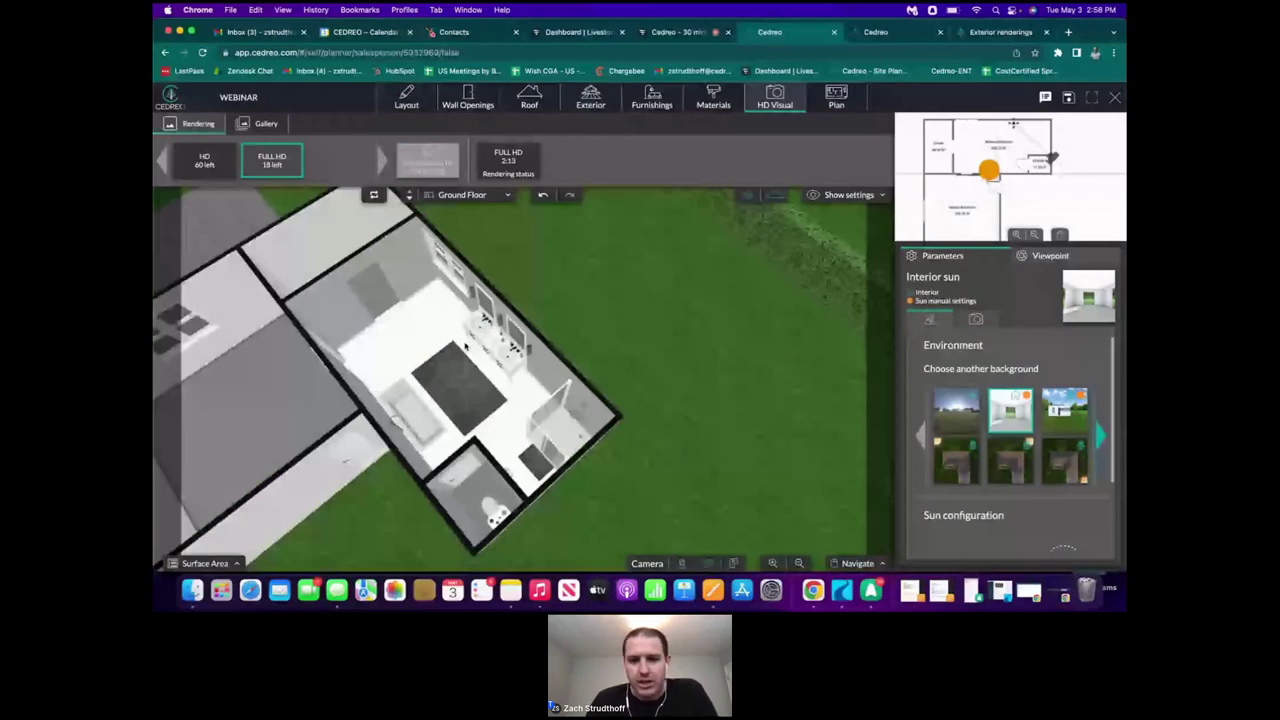
pyautogui.moveTo(466, 346); pyautogui.dragTo(610, 403)
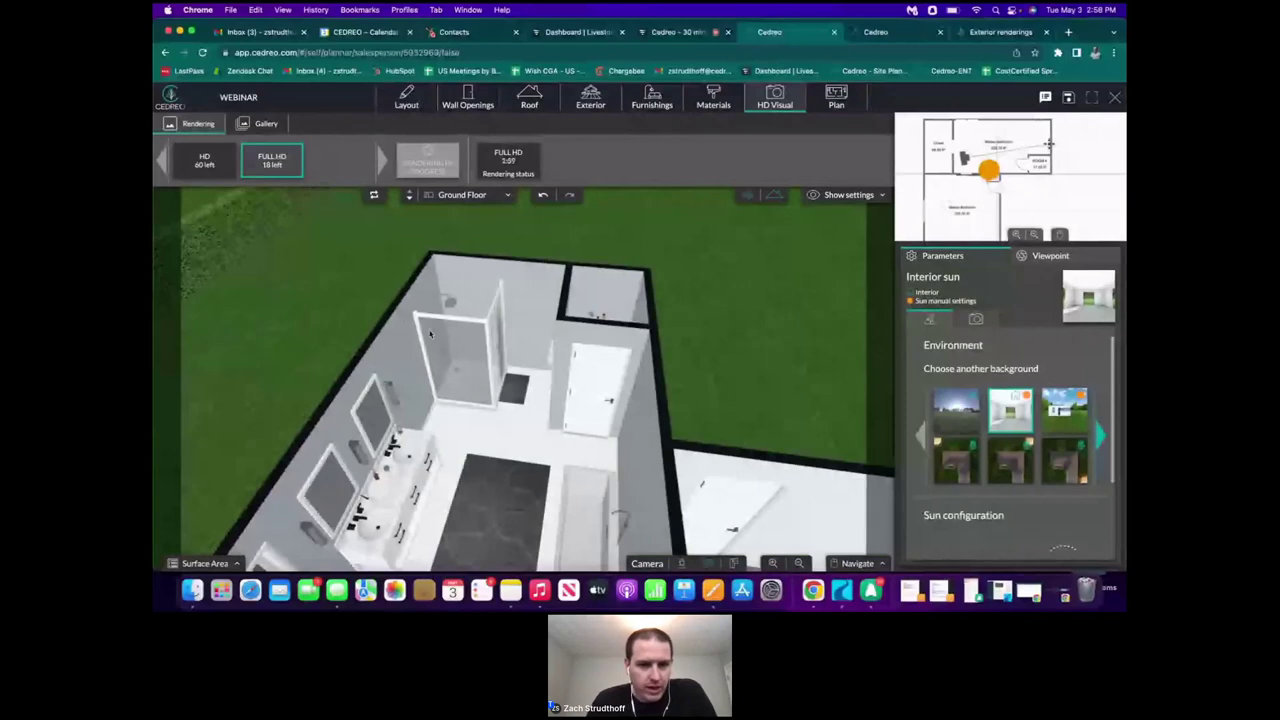
pyautogui.moveTo(430, 333)
pyautogui.mouseDown()
pyautogui.moveTo(425, 347)
pyautogui.moveTo(464, 316)
pyautogui.moveTo(499, 325)
pyautogui.mouseUp()
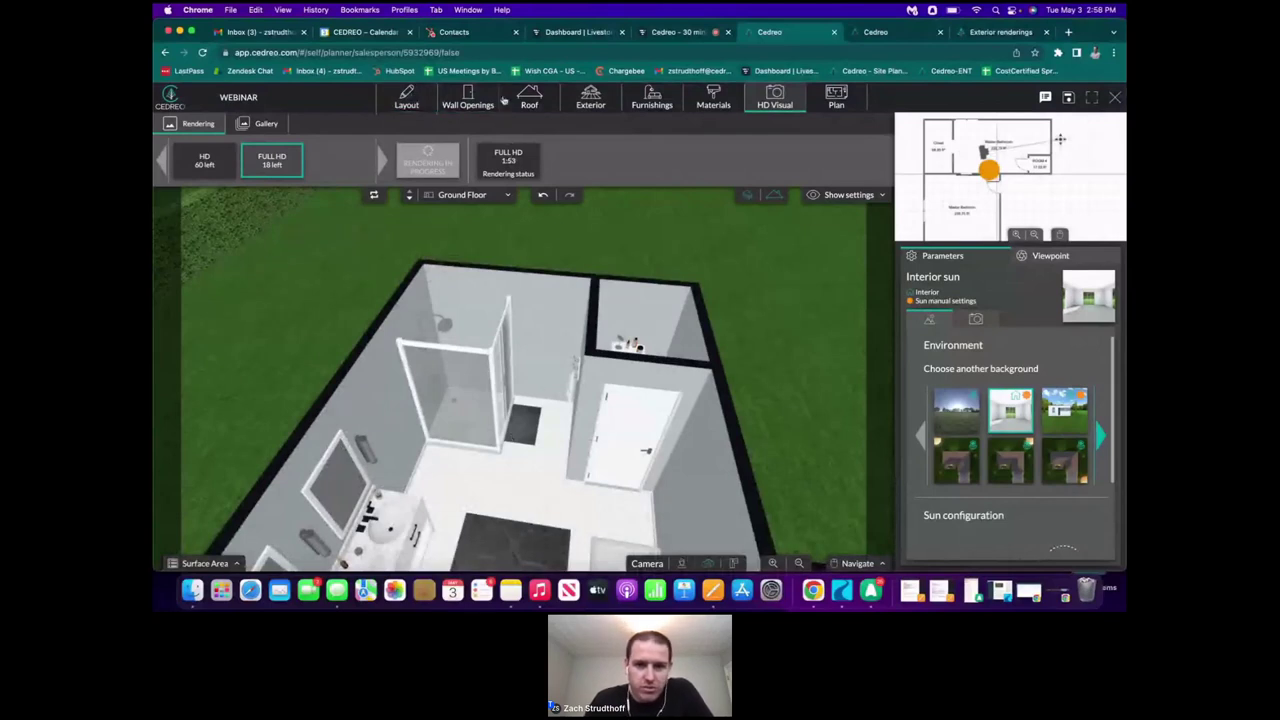
pyautogui.click(652, 97)
pyautogui.moveTo(455, 395); pyautogui.dragTo(735, 300)
pyautogui.moveTo(523, 425); pyautogui.dragTo(788, 398)
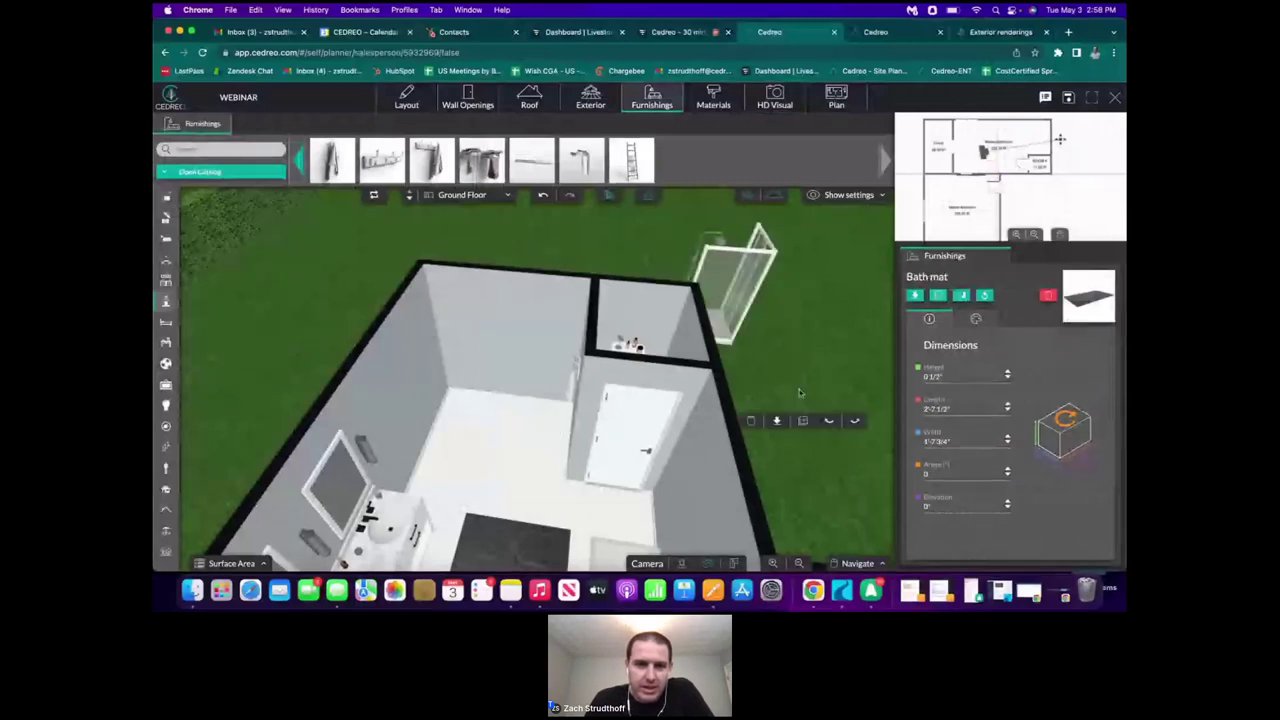
# - Move the toilet and the shelf with accessories out of the toilet room to the end wall where the shower stood, shelf above the toilet
pyautogui.moveTo(593, 363); pyautogui.dragTo(486, 341)
pyautogui.click(523, 352)
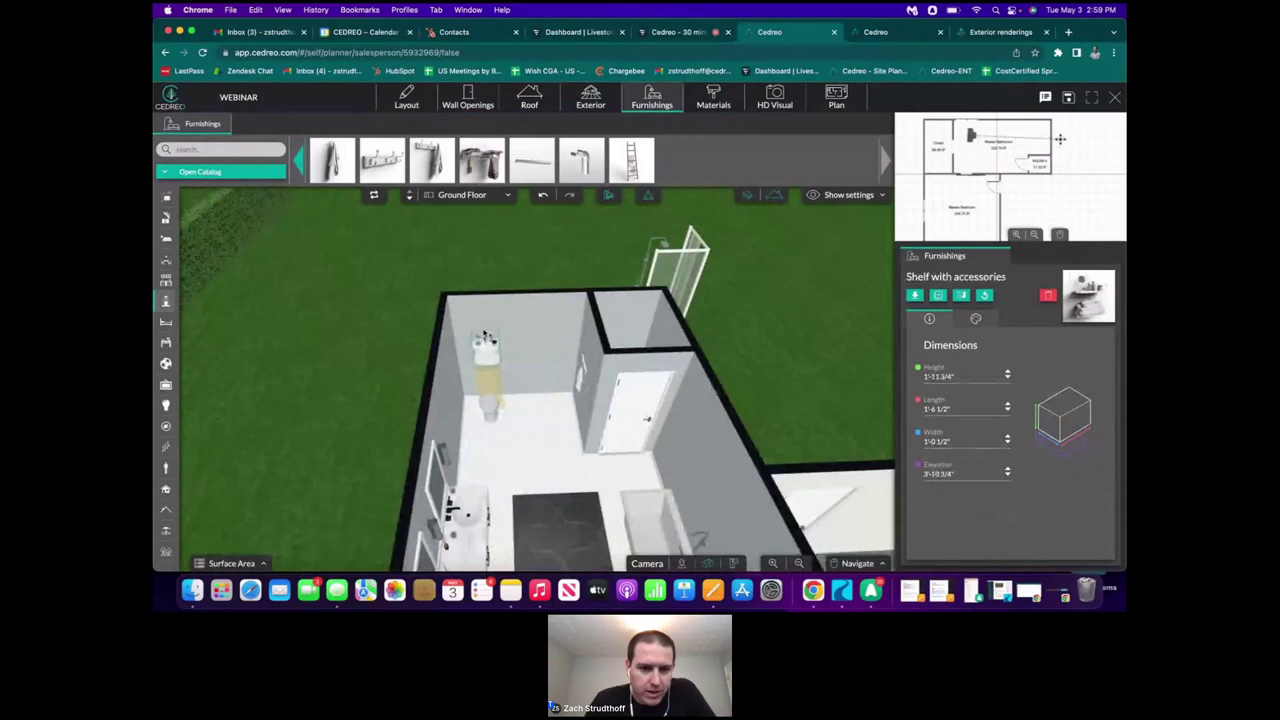
pyautogui.click(485, 398)
pyautogui.click(484, 348)
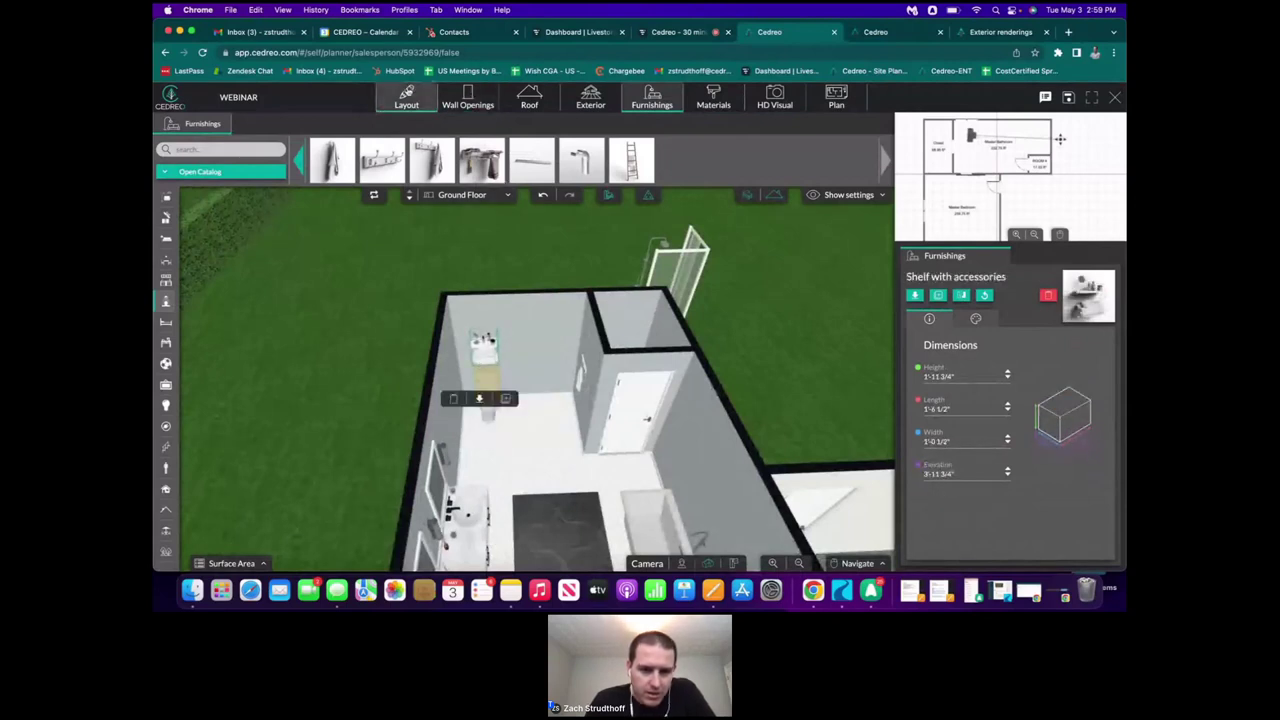
# - In the floor plan, delete the toilet room's door-side partition and shift the remaining partition to about 3'-4 3/4" from the opposite outer wall
pyautogui.click(1060, 140)
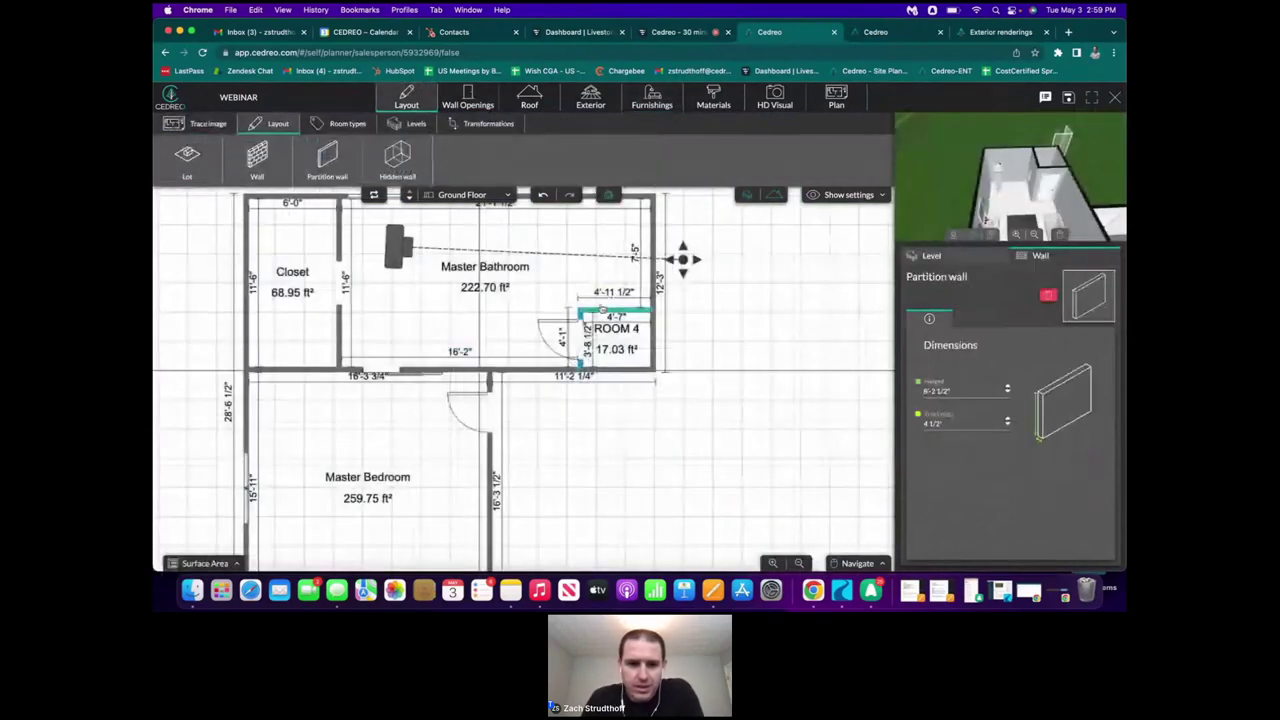
pyautogui.press('Delete')
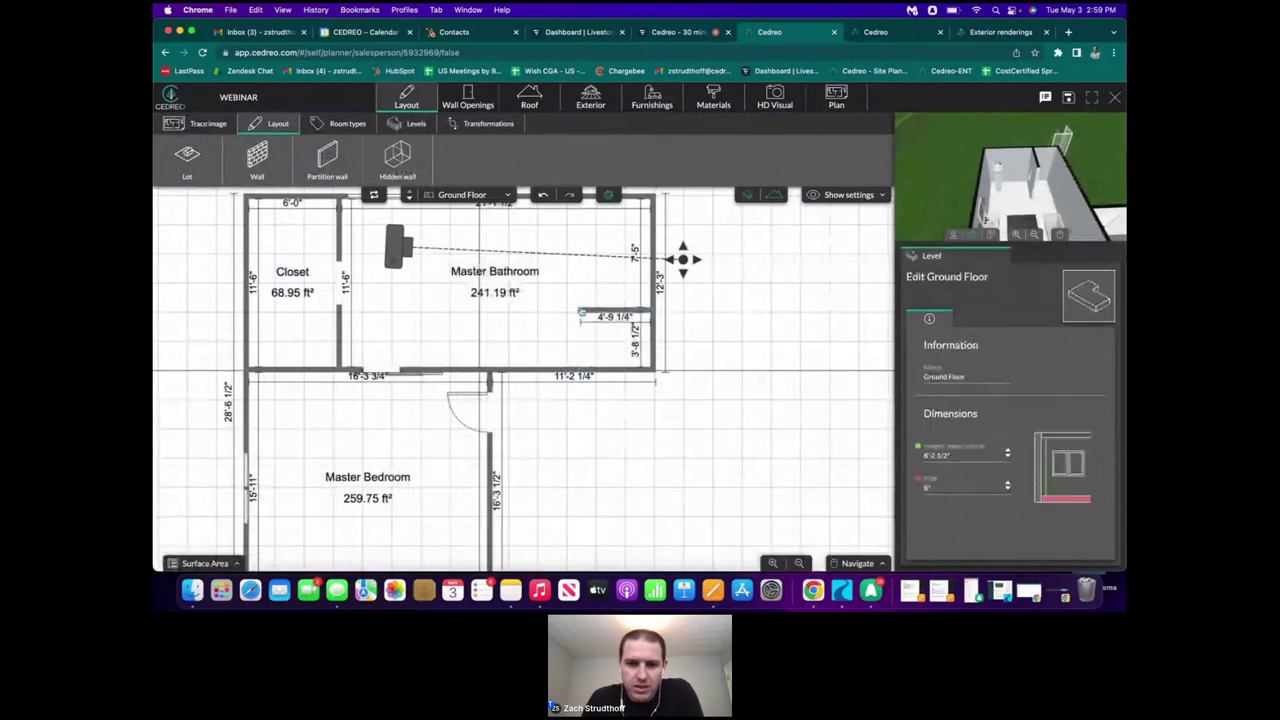
pyautogui.moveTo(607, 311); pyautogui.dragTo(607, 257)
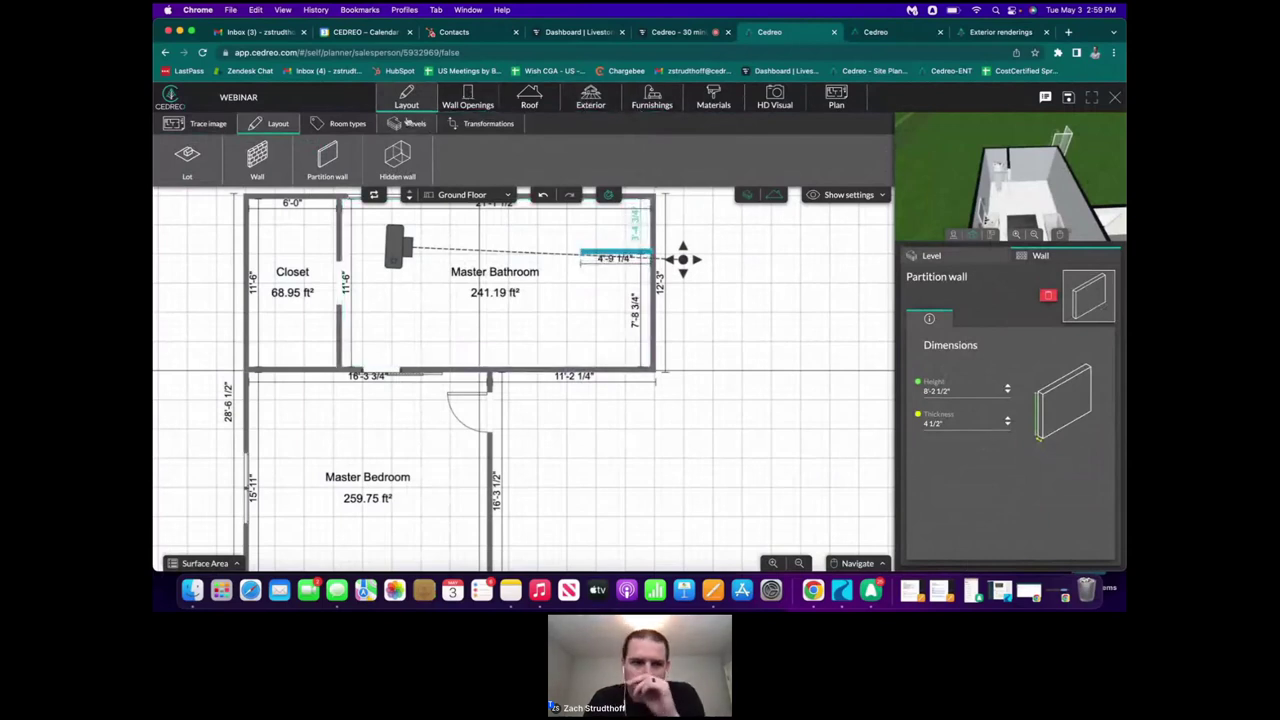
# - Draw a partition wall from the moved partition's free end to the outer wall, enclosing the new toilet room
pyautogui.click(327, 158)
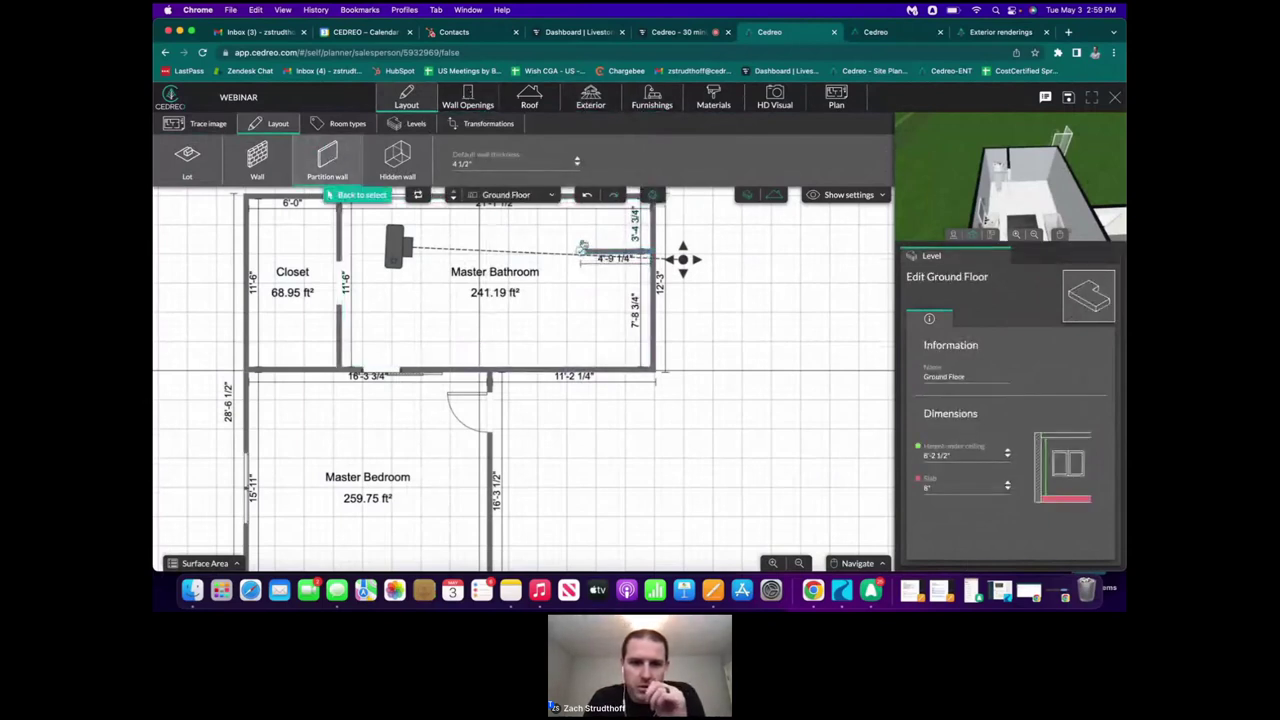
pyautogui.click(581, 252)
pyautogui.click(582, 210)
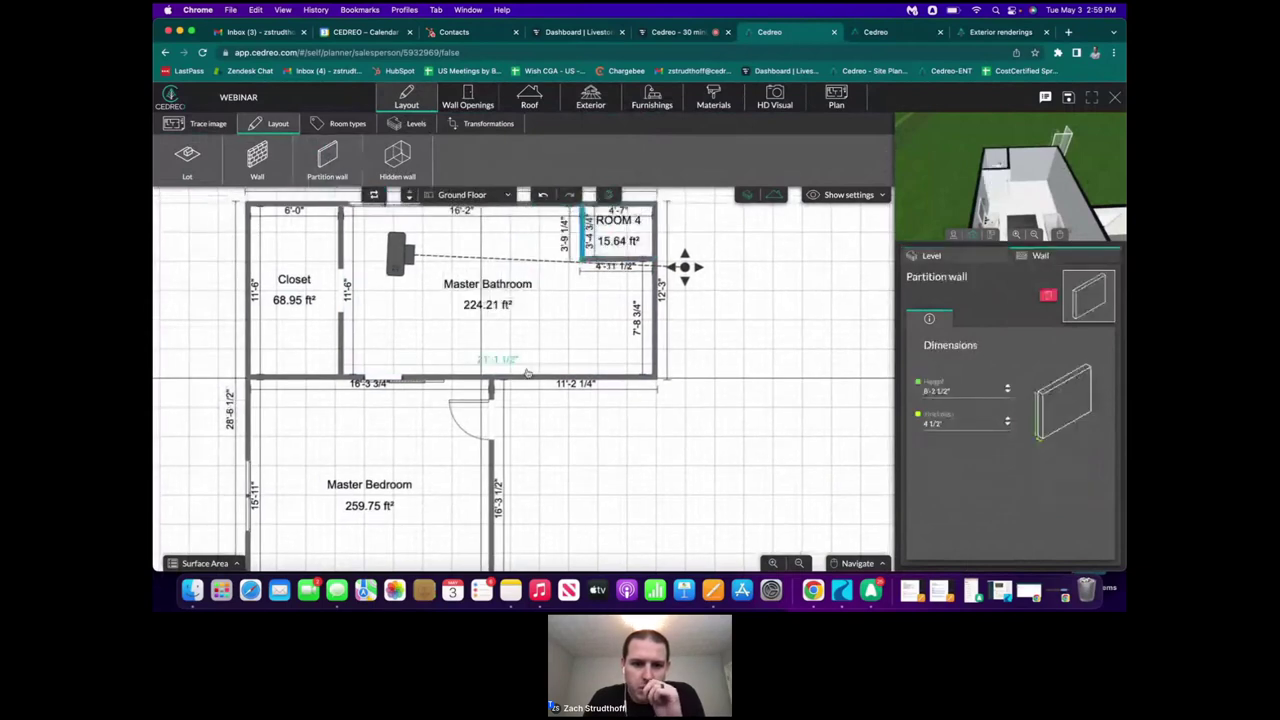
# - Add a copy of the bedroom door to the toilet room's new partition, with its orientation and opening direction changed to swing into the bathroom
pyautogui.click(467, 98)
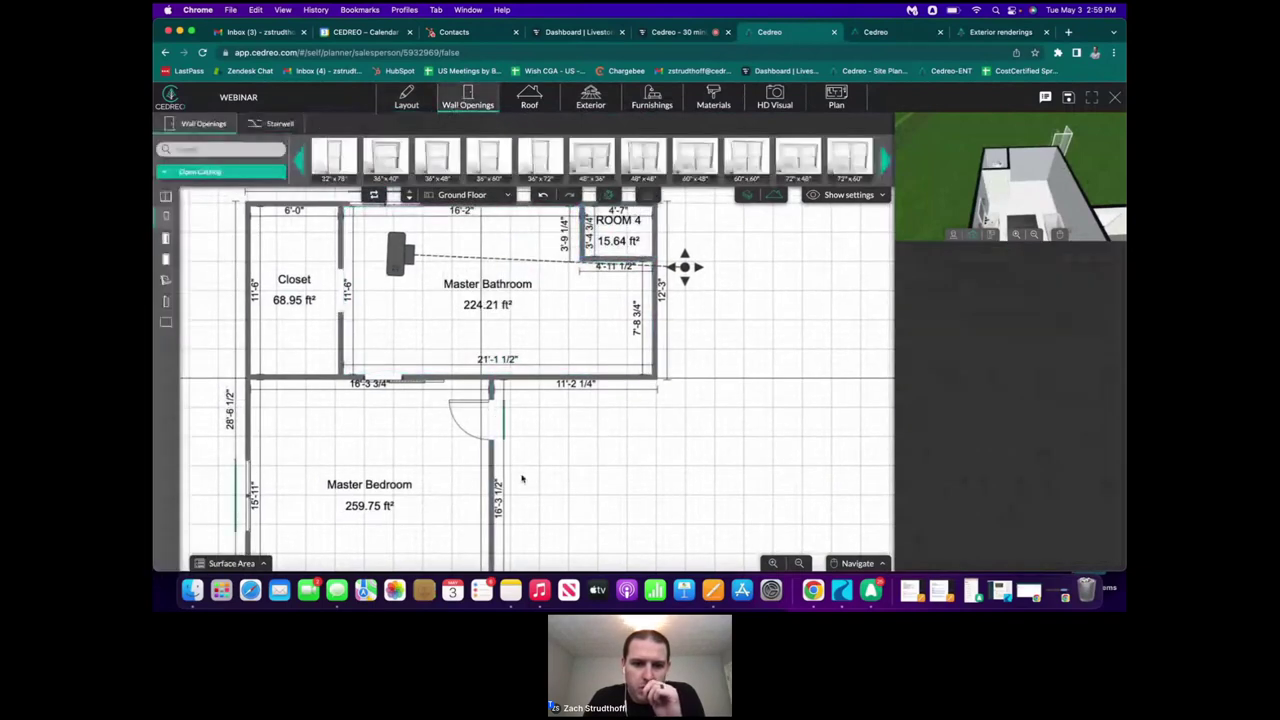
pyautogui.click(504, 430)
pyautogui.click(513, 455)
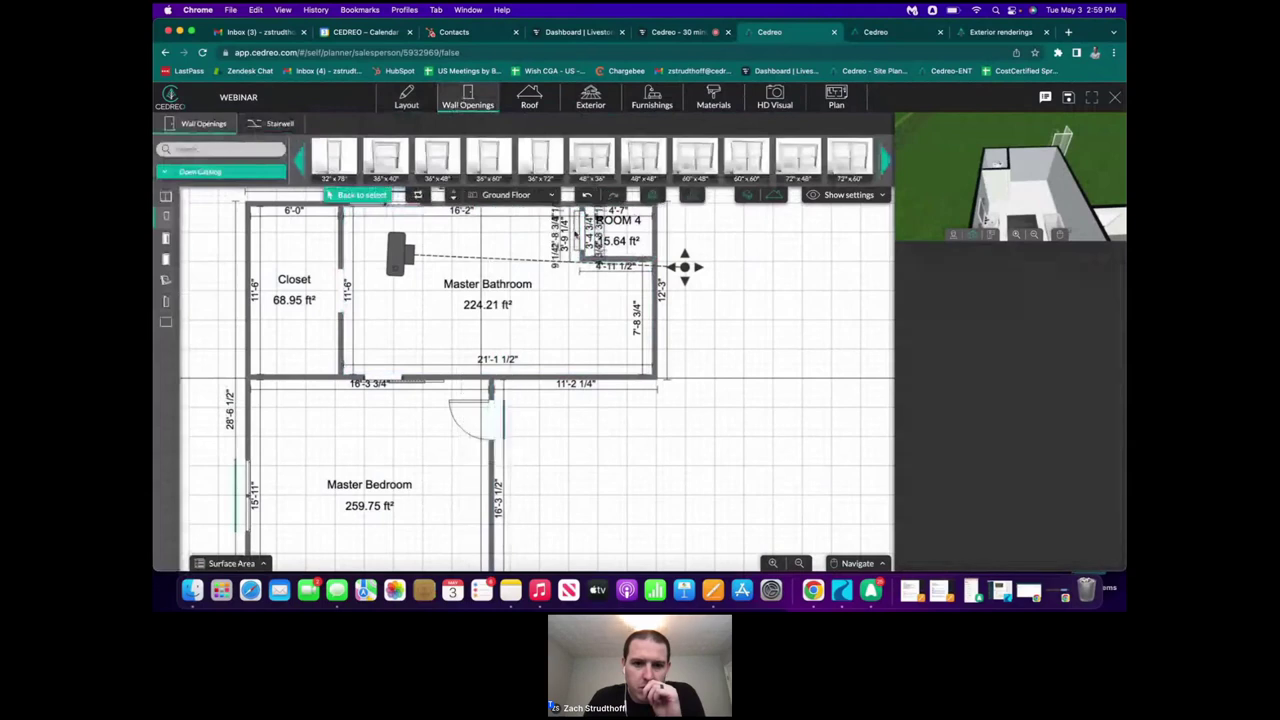
pyautogui.click(579, 236)
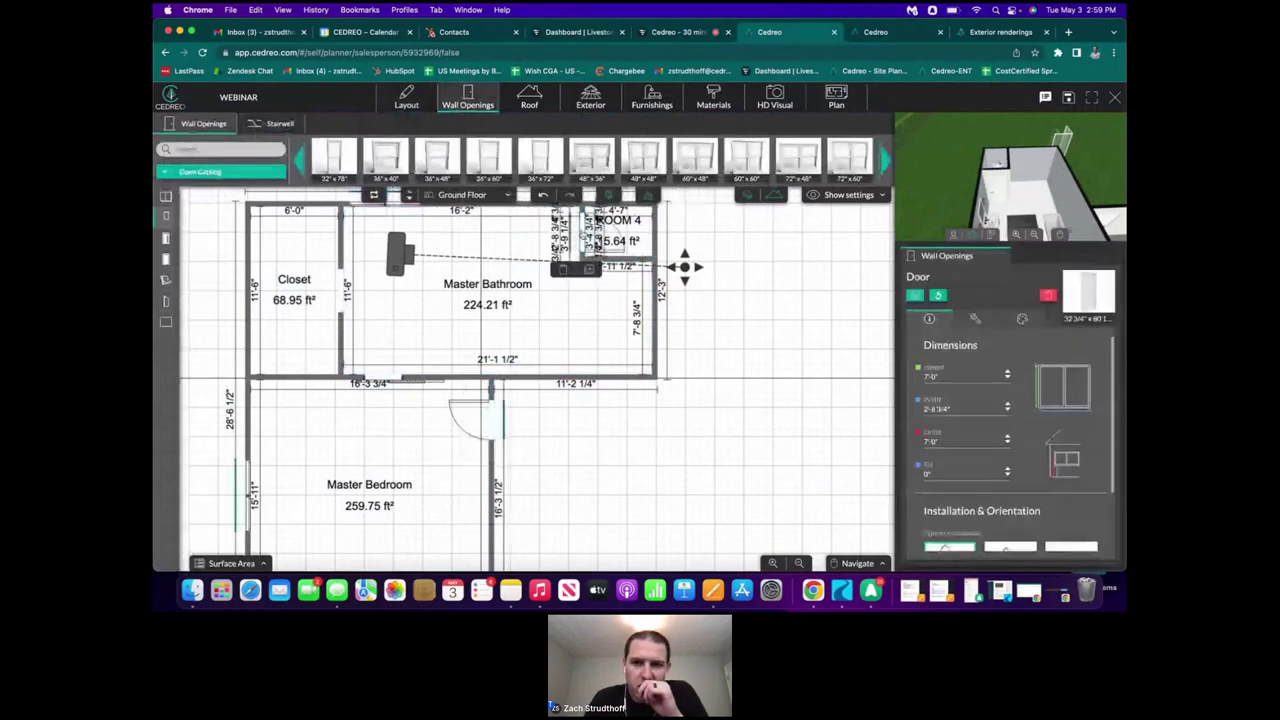
pyautogui.scroll(-3, 974, 444)
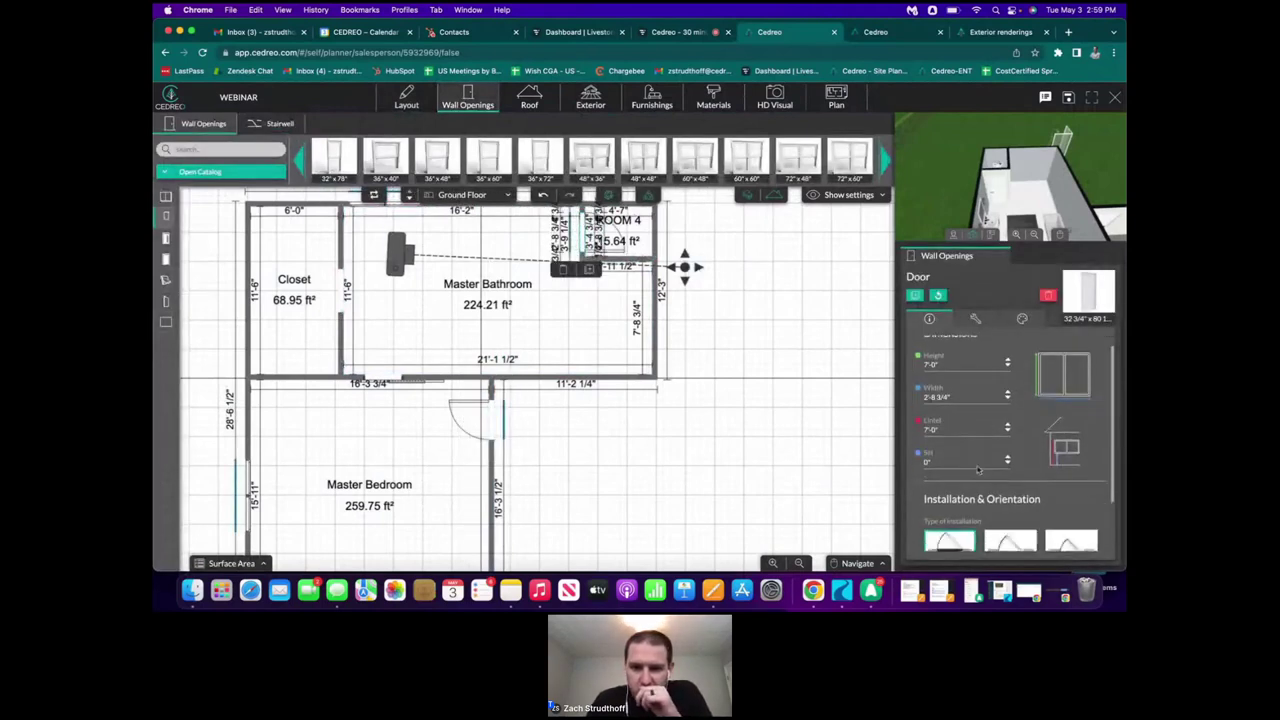
pyautogui.click(935, 520)
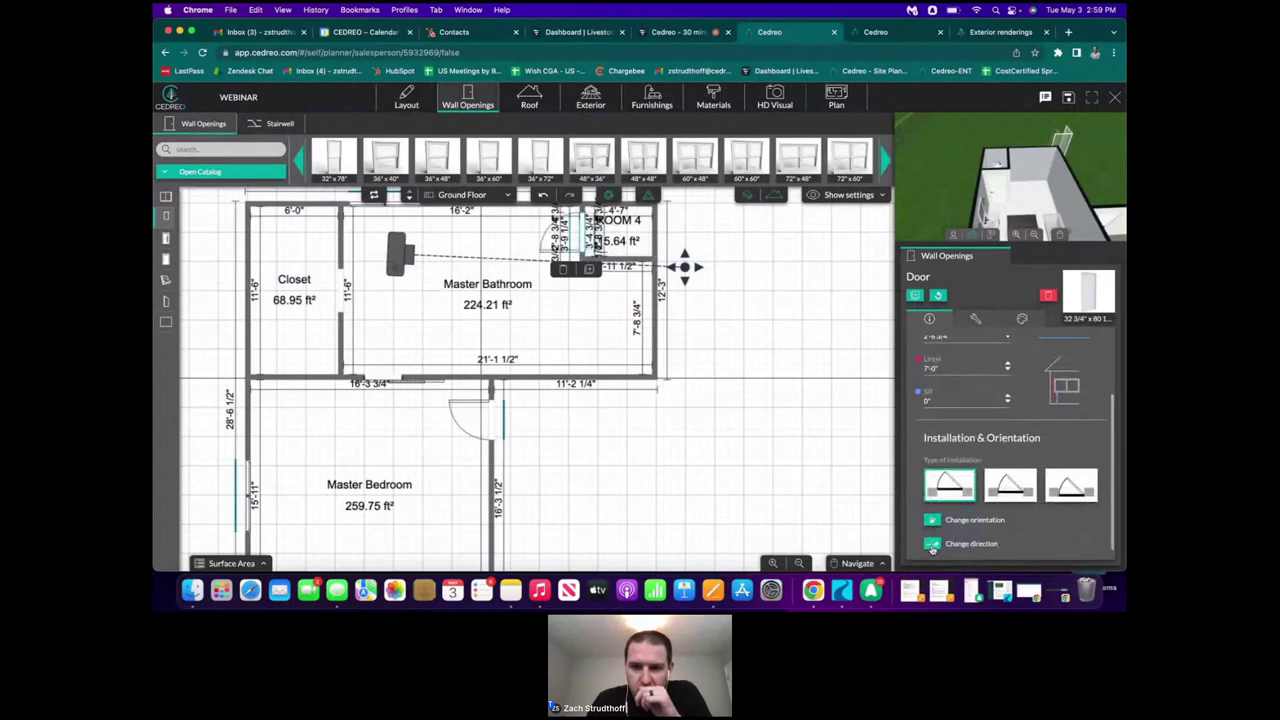
pyautogui.click(934, 545)
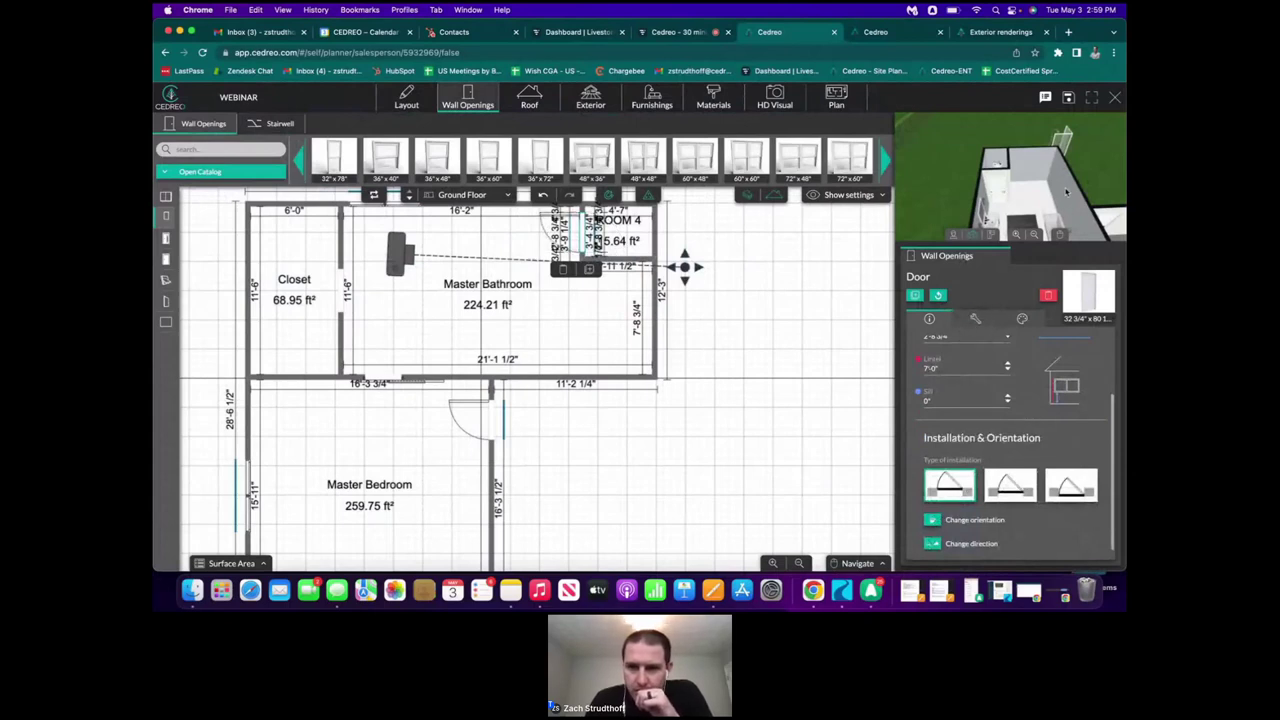
# - Shift the toilet room's long partition outward so that the room is about 3'-7 3/4" deep
pyautogui.moveTo(1056, 162); pyautogui.dragTo(1071, 216)
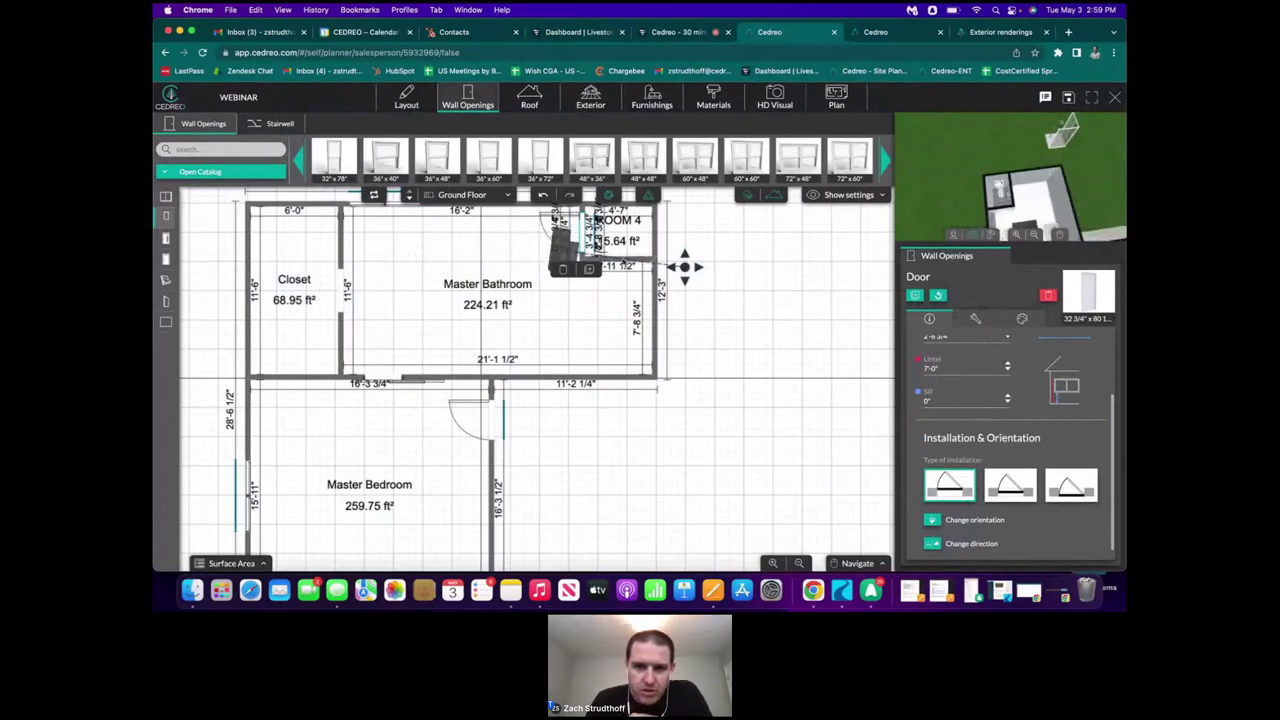
pyautogui.click(624, 261)
pyautogui.click(406, 97)
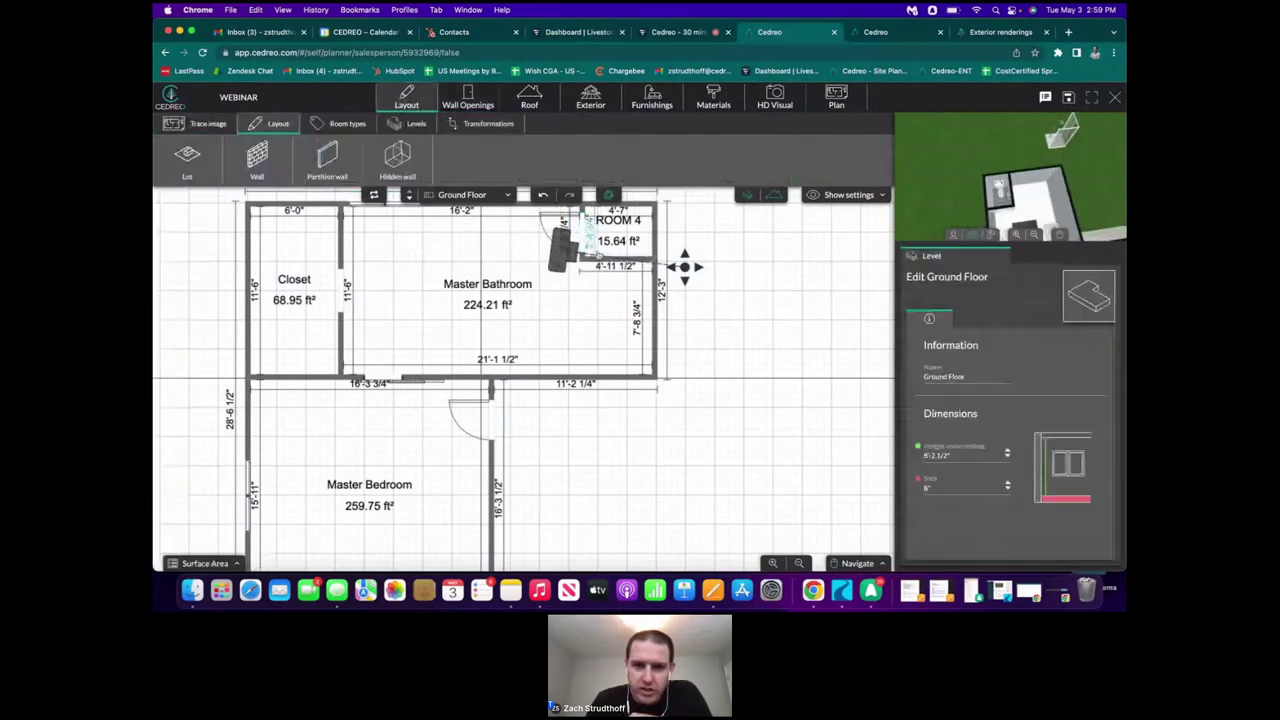
pyautogui.click(603, 263)
pyautogui.moveTo(603, 263); pyautogui.dragTo(604, 268)
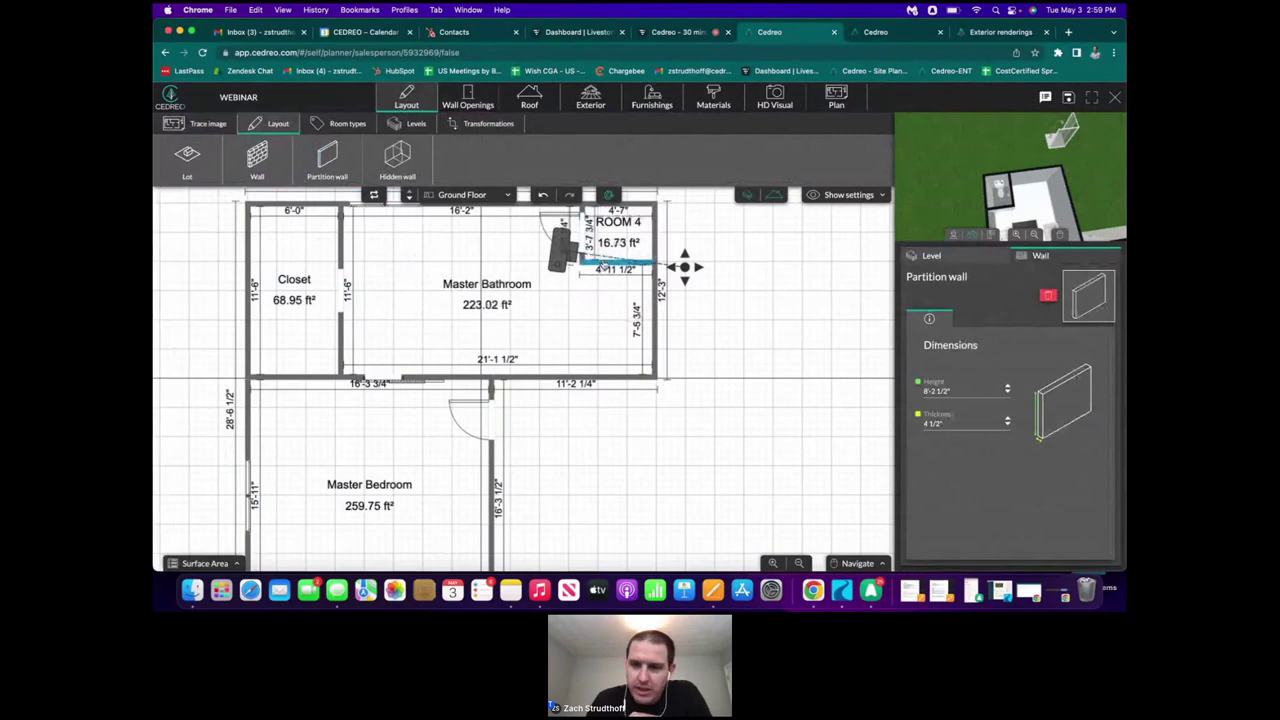
# - Take the towel rack out of the toilet room
pyautogui.click(651, 97)
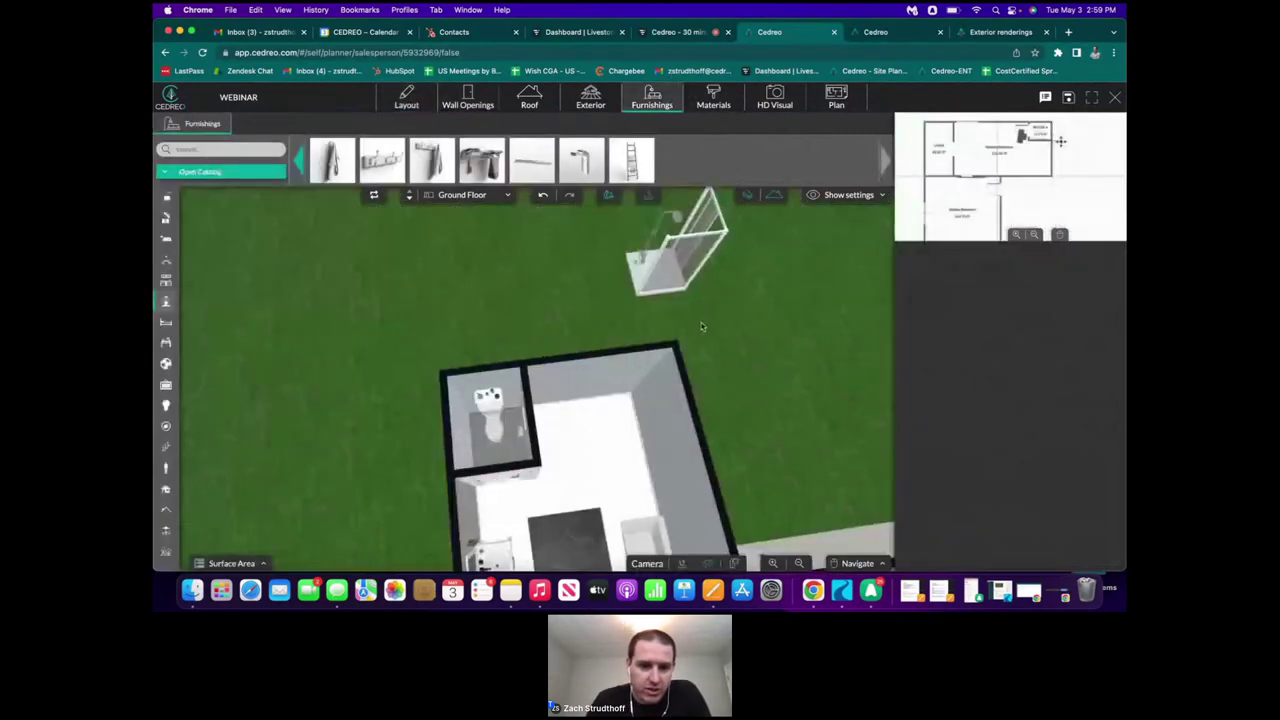
pyautogui.click(516, 407)
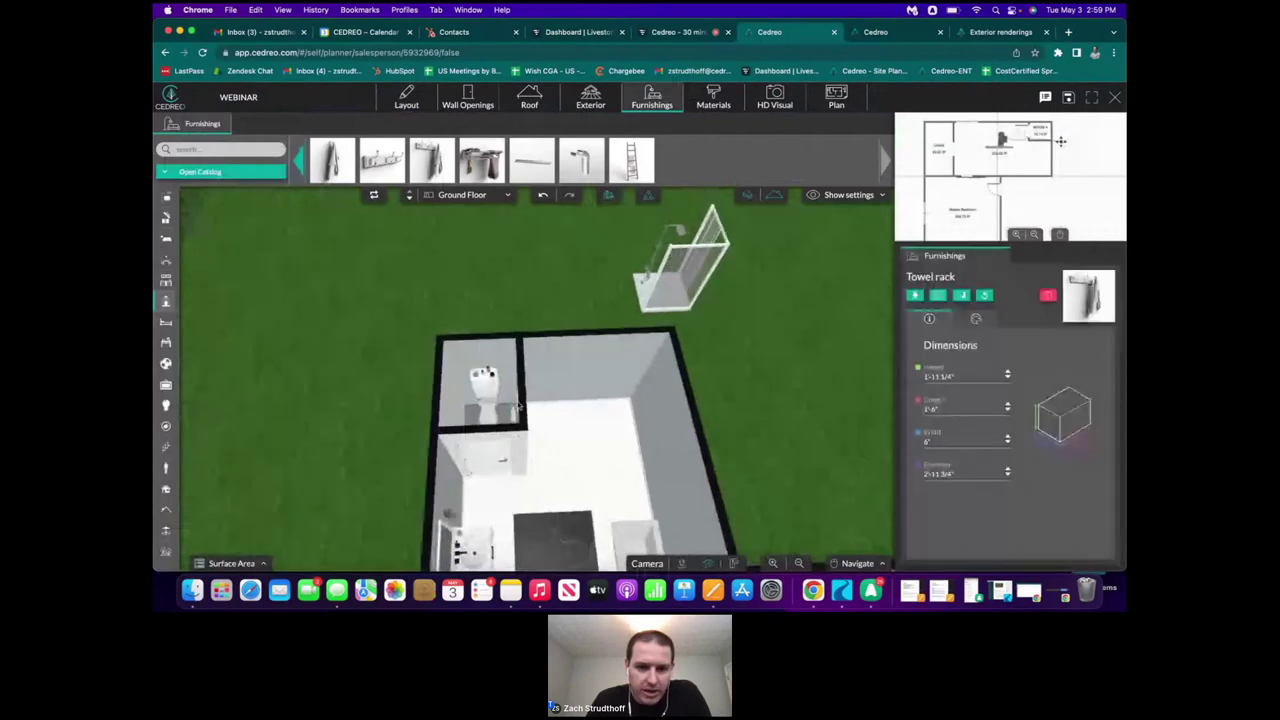
pyautogui.moveTo(516, 407); pyautogui.dragTo(512, 466)
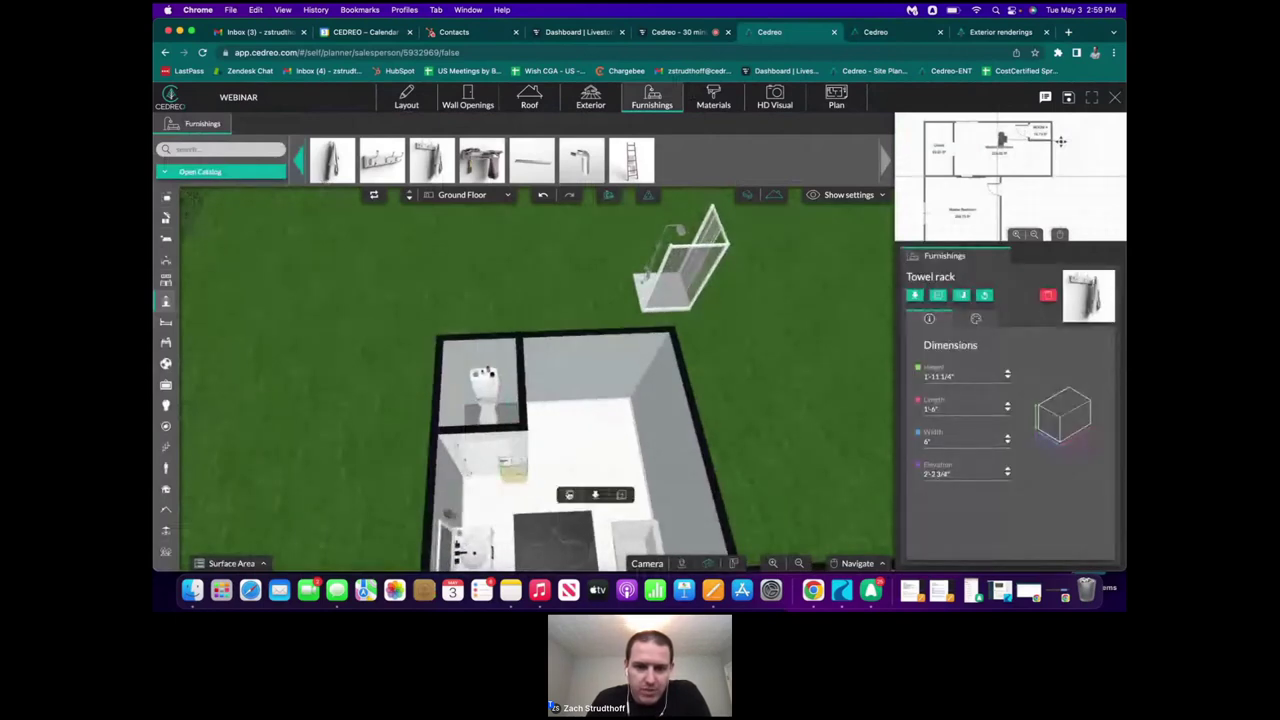
# - Move the shower cabin from the lawn into the bathroom's empty far corner and mirror it
pyautogui.click(695, 260)
pyautogui.moveTo(695, 260); pyautogui.dragTo(683, 332)
pyautogui.scroll(5, 683, 332)
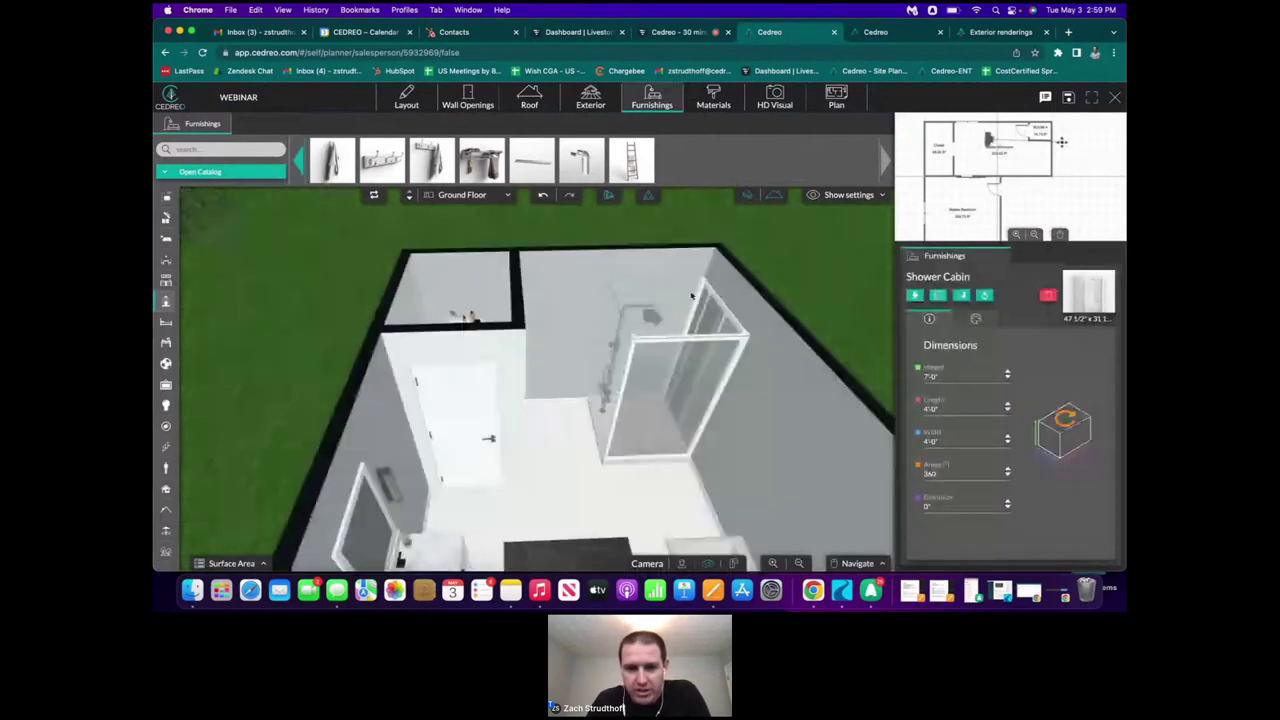
pyautogui.click(962, 296)
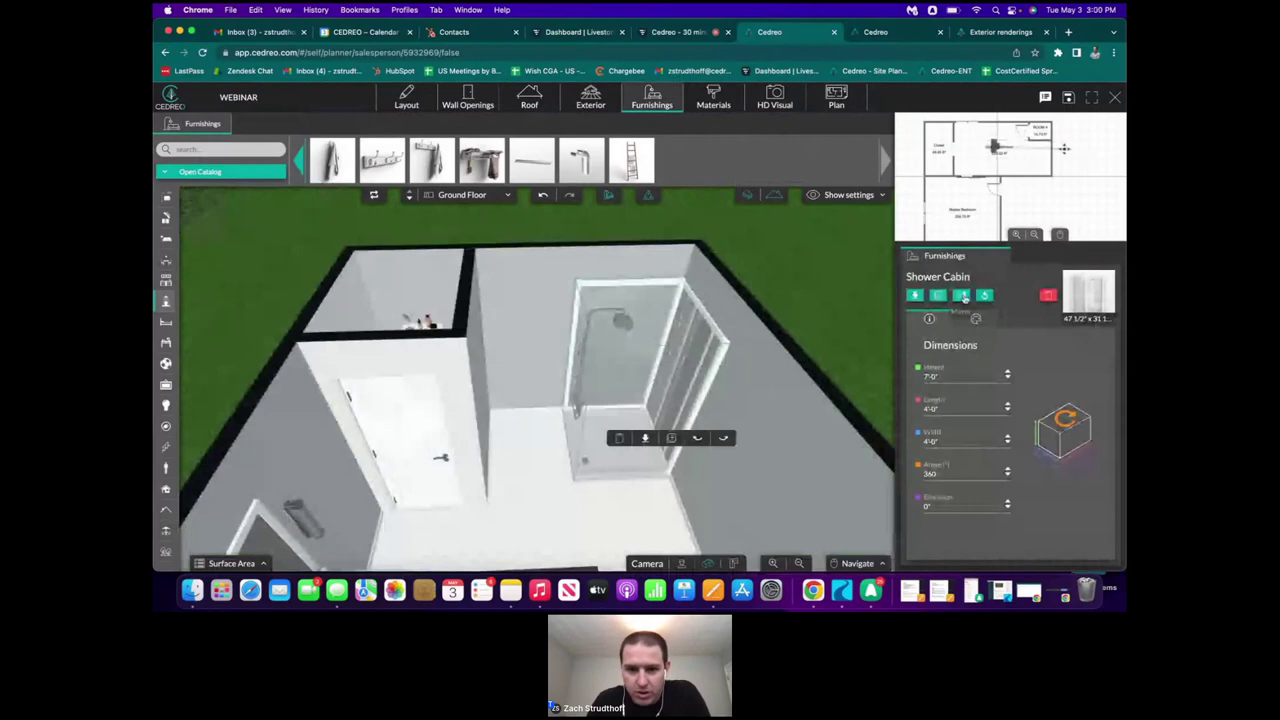
# - Rotate the shower cabin to 180° and fit it into the corner with its shower head against the outer wall
pyautogui.moveTo(675, 414); pyautogui.dragTo(674, 423)
pyautogui.click(678, 479)
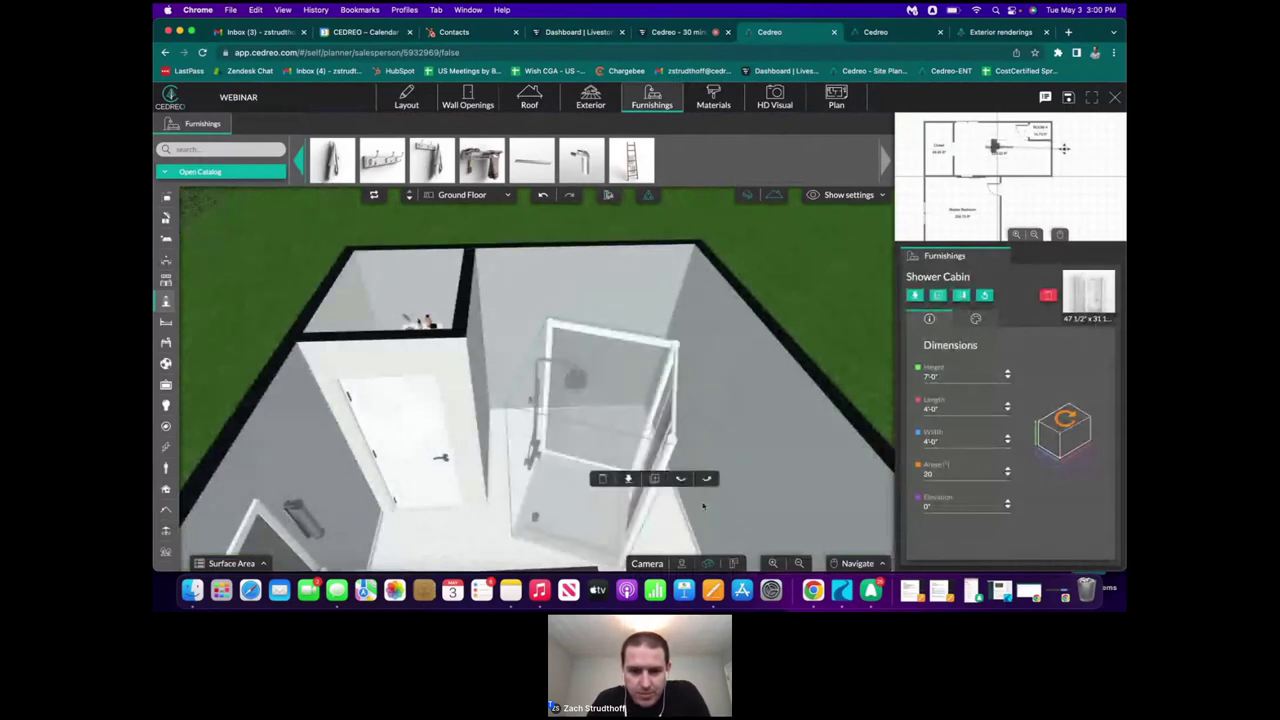
pyautogui.click(681, 481)
pyautogui.click(682, 482)
pyautogui.click(682, 482)
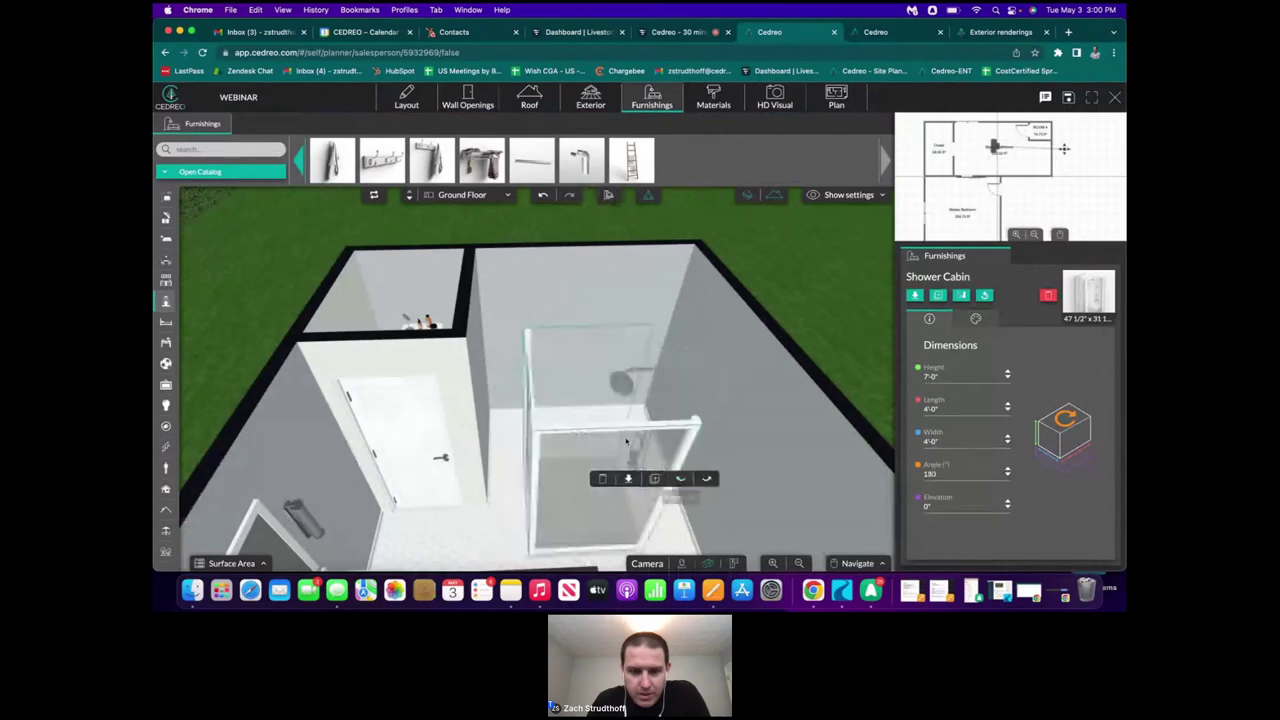
pyautogui.moveTo(629, 443); pyautogui.dragTo(674, 352)
pyautogui.click(615, 218)
pyautogui.click(610, 198)
pyautogui.moveTo(683, 296); pyautogui.dragTo(680, 280, button='right')
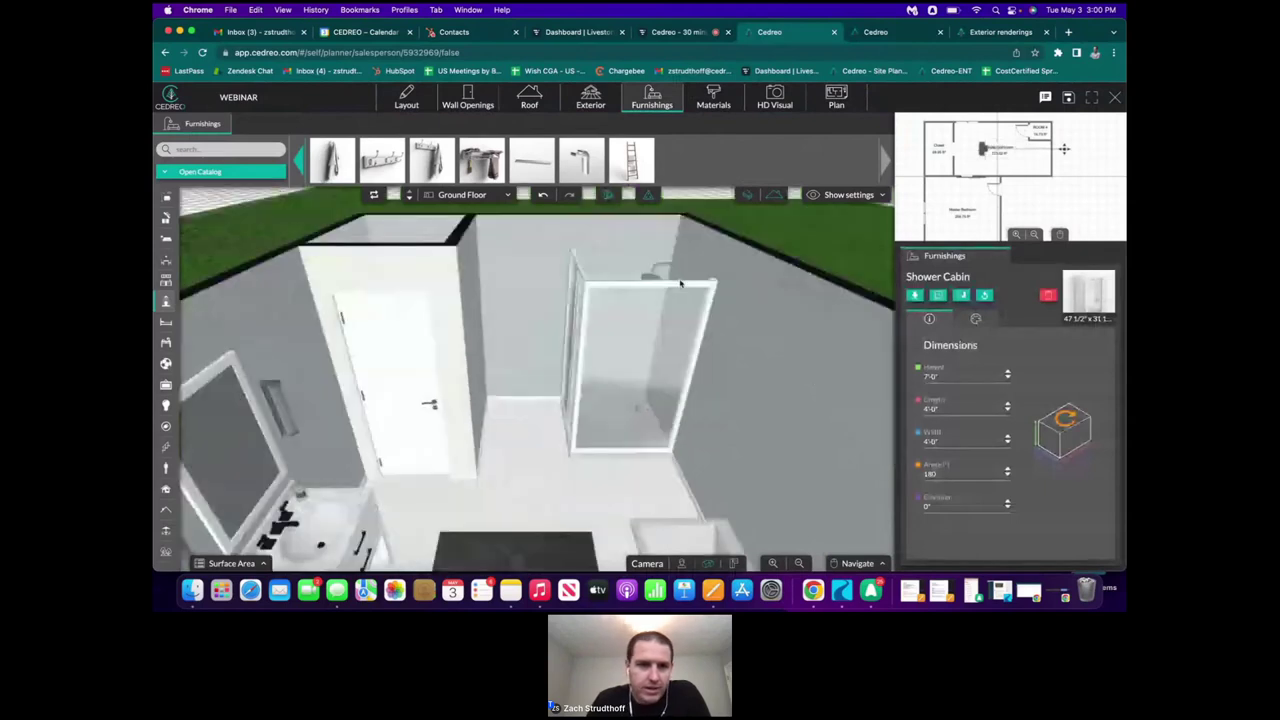
# - Mount a towel rack on the toilet room wall facing the shower at 3'-4 3/4" elevation, and lay the bath mat beside the shower cabin
pyautogui.click(433, 163)
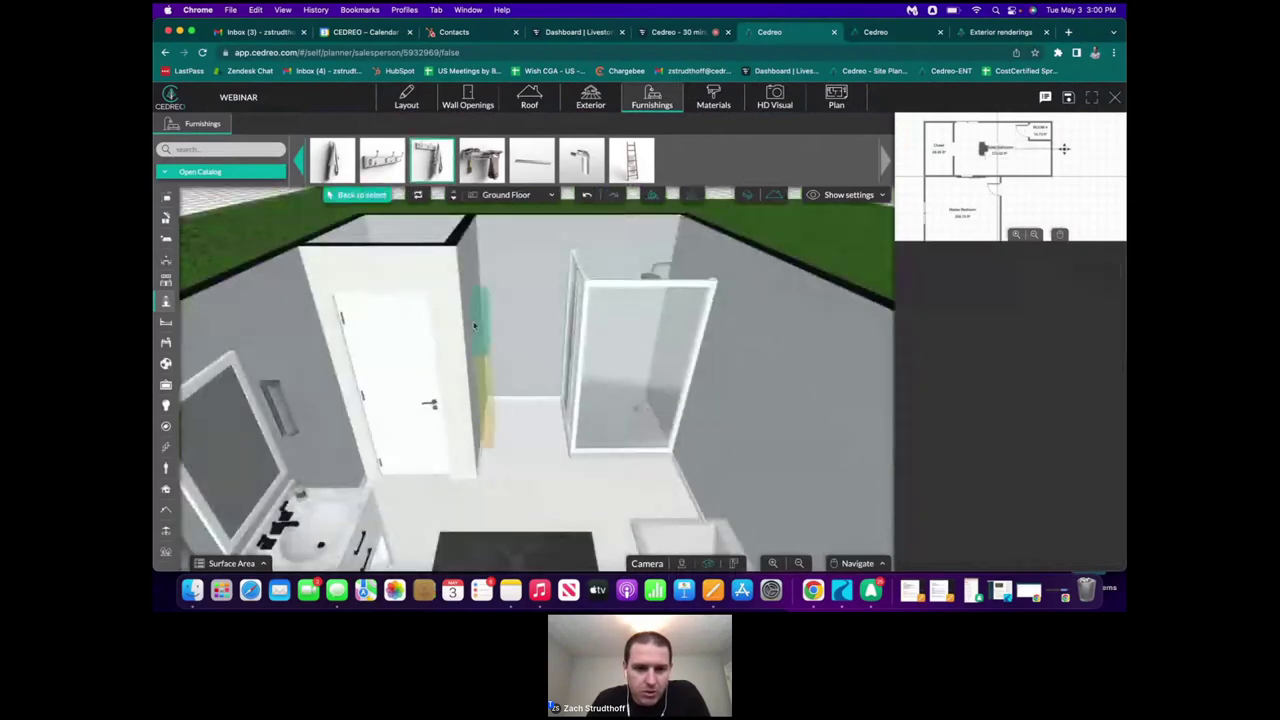
pyautogui.click(474, 325)
pyautogui.moveTo(497, 322); pyautogui.dragTo(411, 343, button='right')
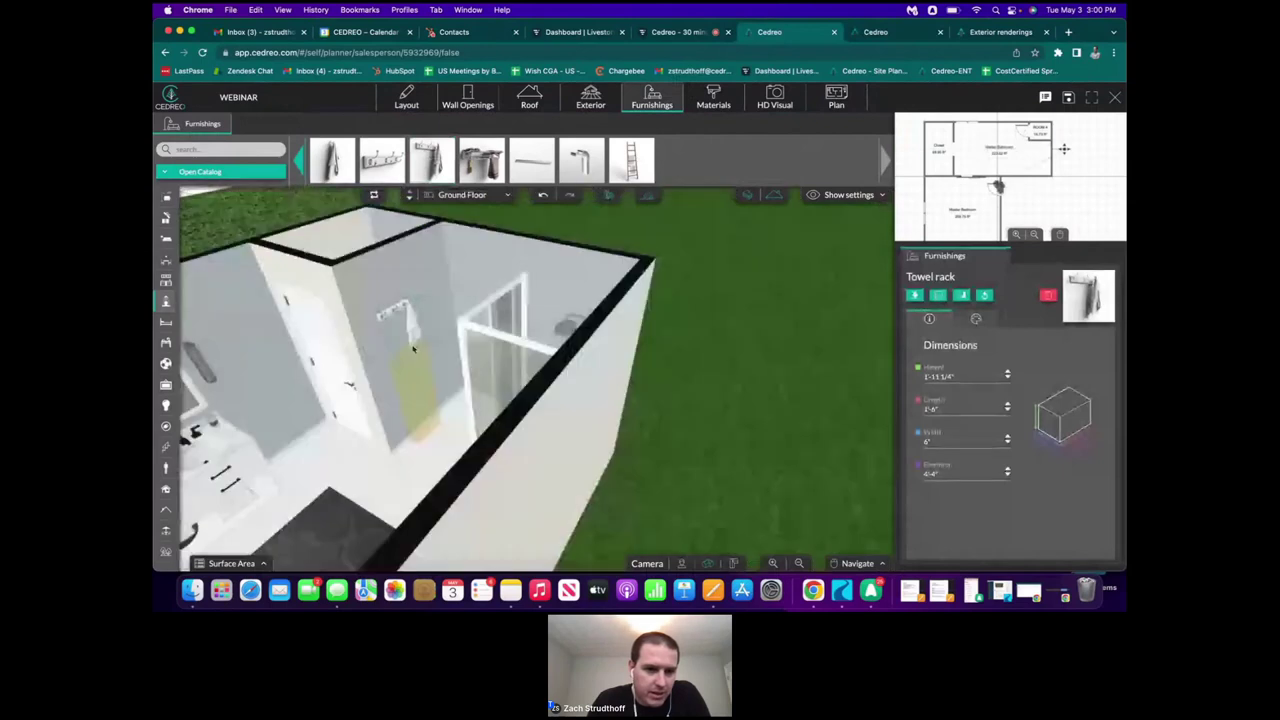
pyautogui.moveTo(411, 335); pyautogui.dragTo(758, 361)
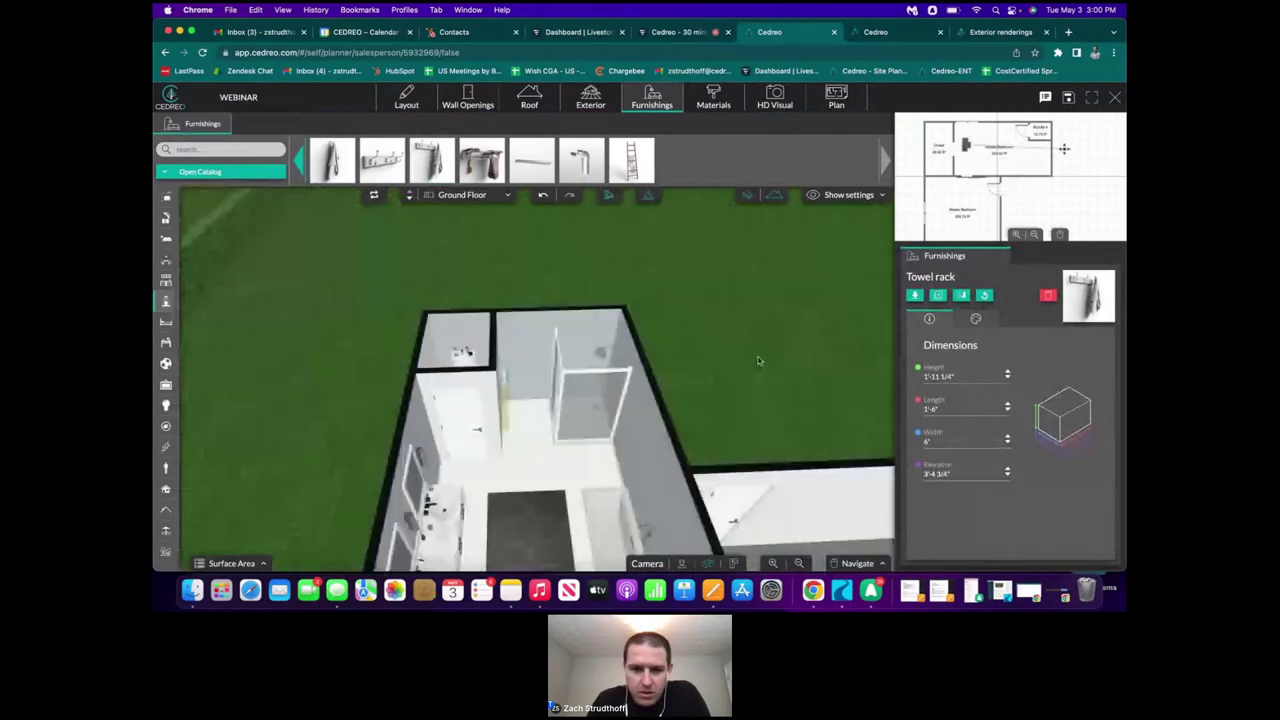
pyautogui.click(530, 428)
pyautogui.moveTo(532, 437); pyautogui.dragTo(542, 433)
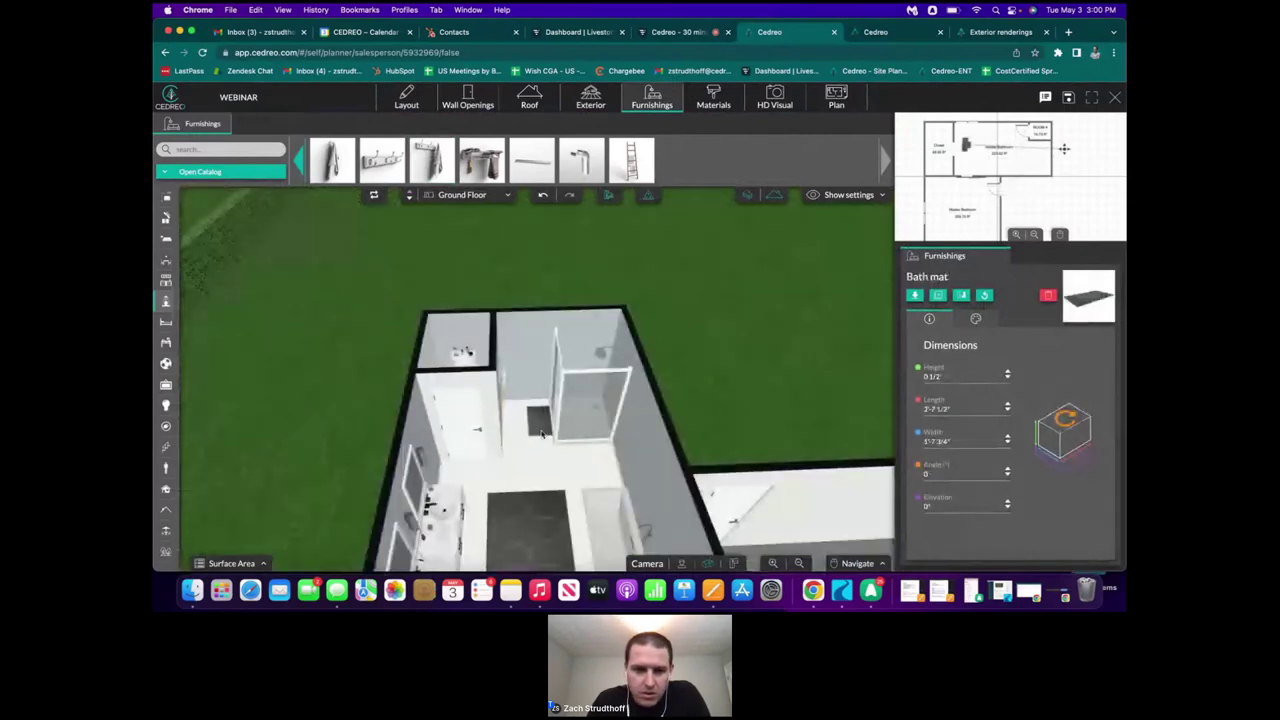
# - Apply the Gray (#B9C2C5) wall finish to the toilet room's wall with the door
pyautogui.moveTo(558, 517); pyautogui.dragTo(543, 358)
pyautogui.click(713, 97)
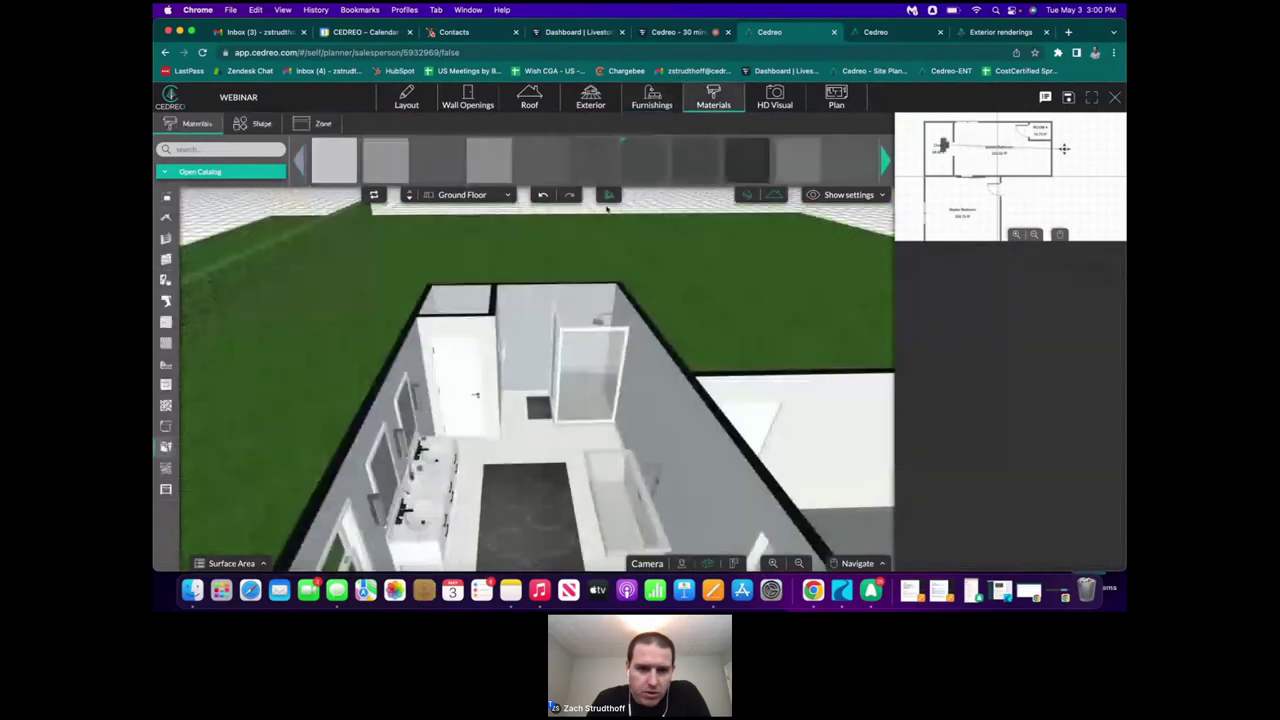
pyautogui.click(539, 352)
pyautogui.click(488, 371)
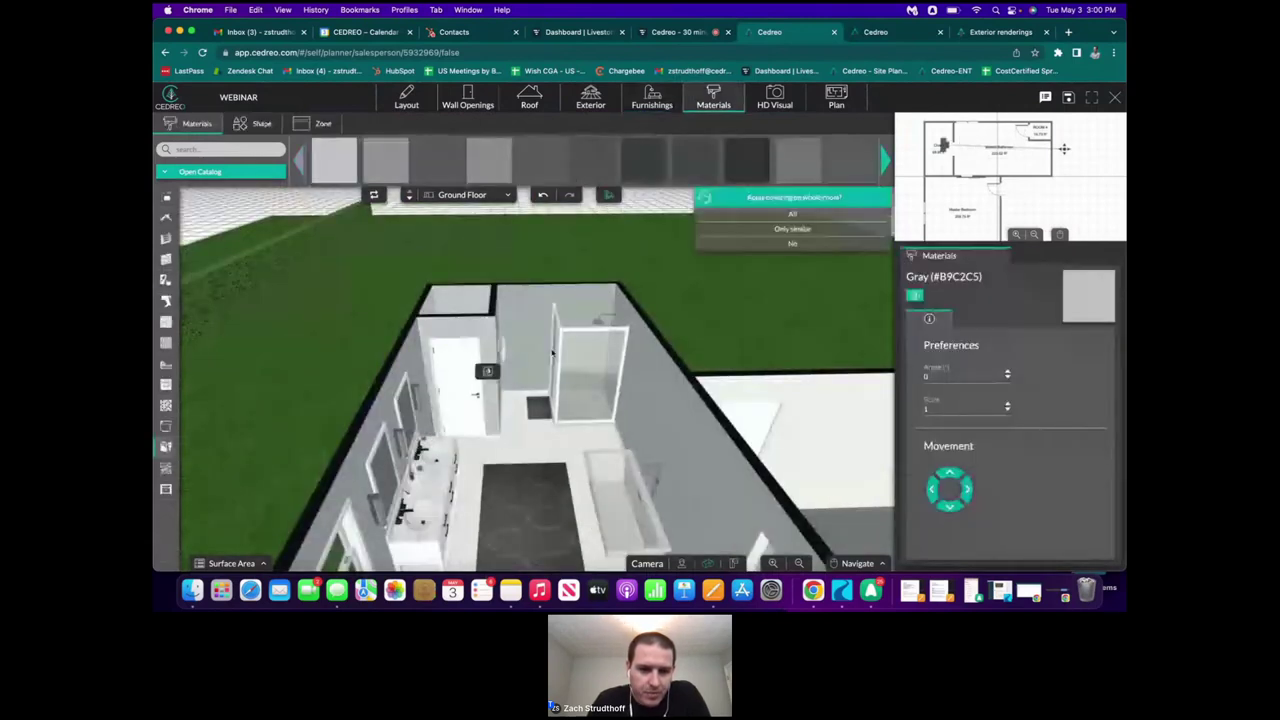
# - Extend the Gray (#B9C2C5) wall finish to only the similar surfaces of the bathroom
pyautogui.moveTo(552, 352); pyautogui.dragTo(586, 311)
pyautogui.scroll(5, 586, 311)
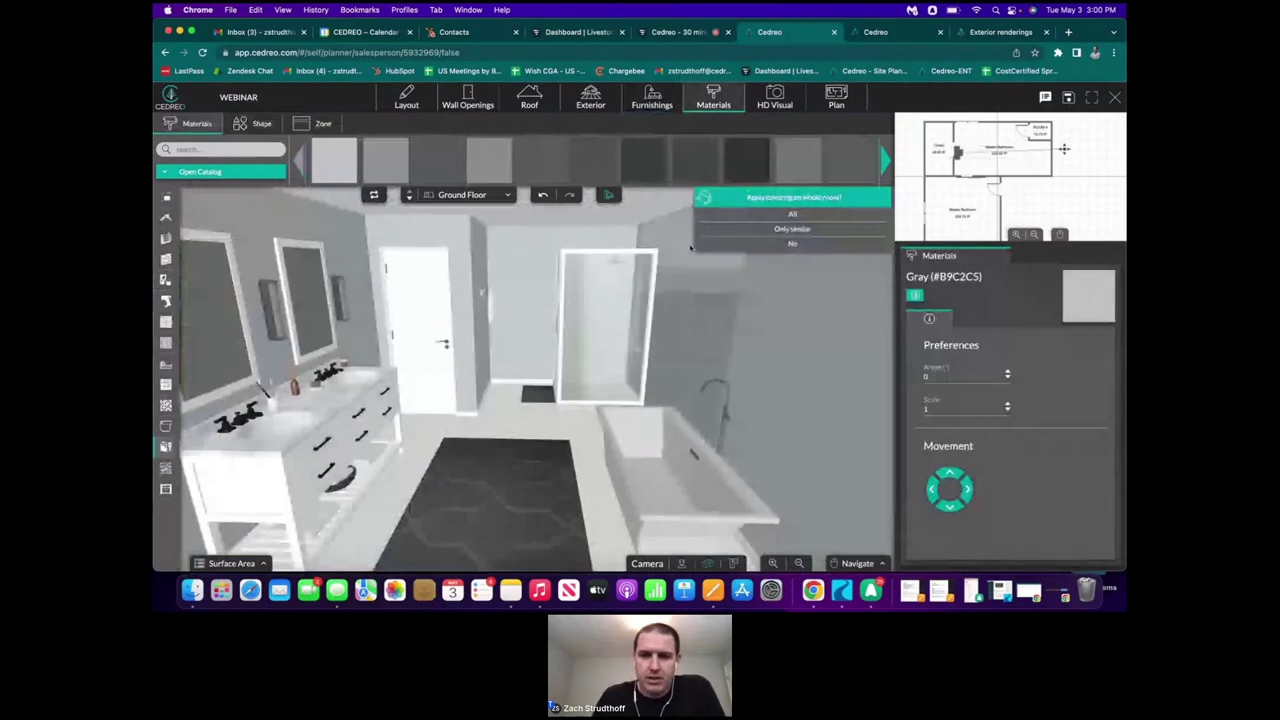
pyautogui.click(764, 229)
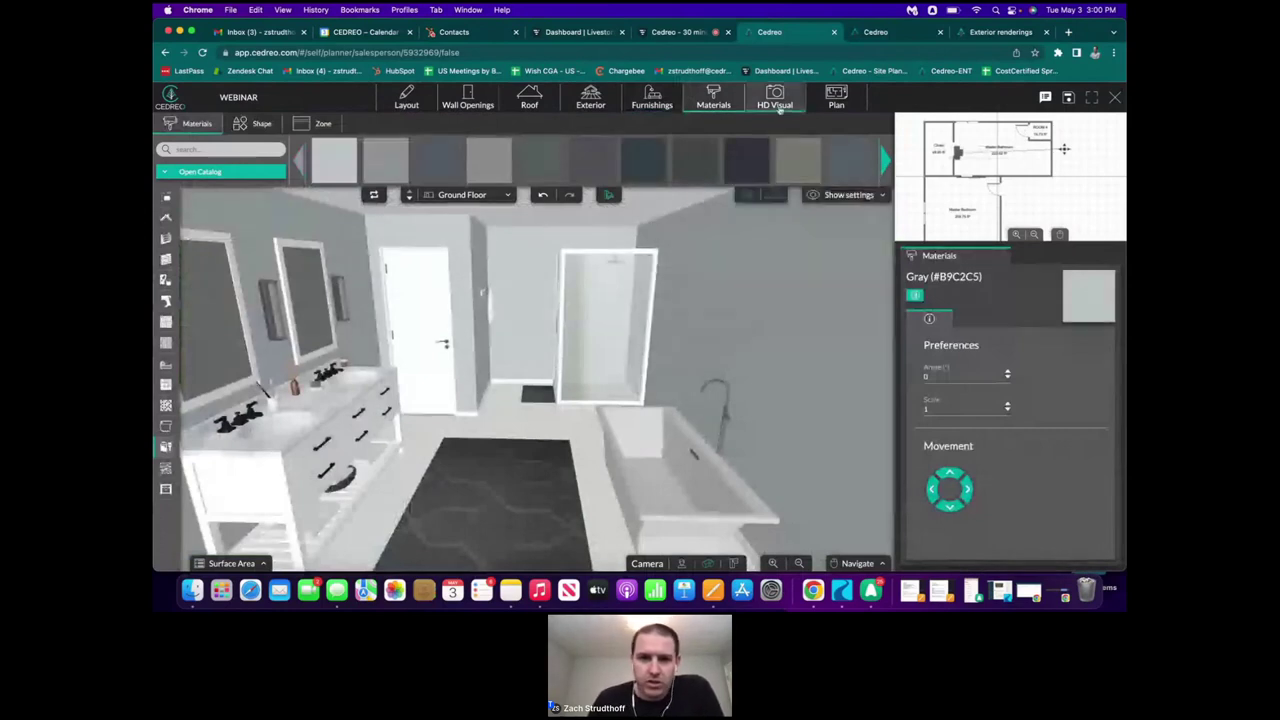
# - View the finished Full HD bathroom render in the gallery and return to the rendering setup
pyautogui.click(776, 104)
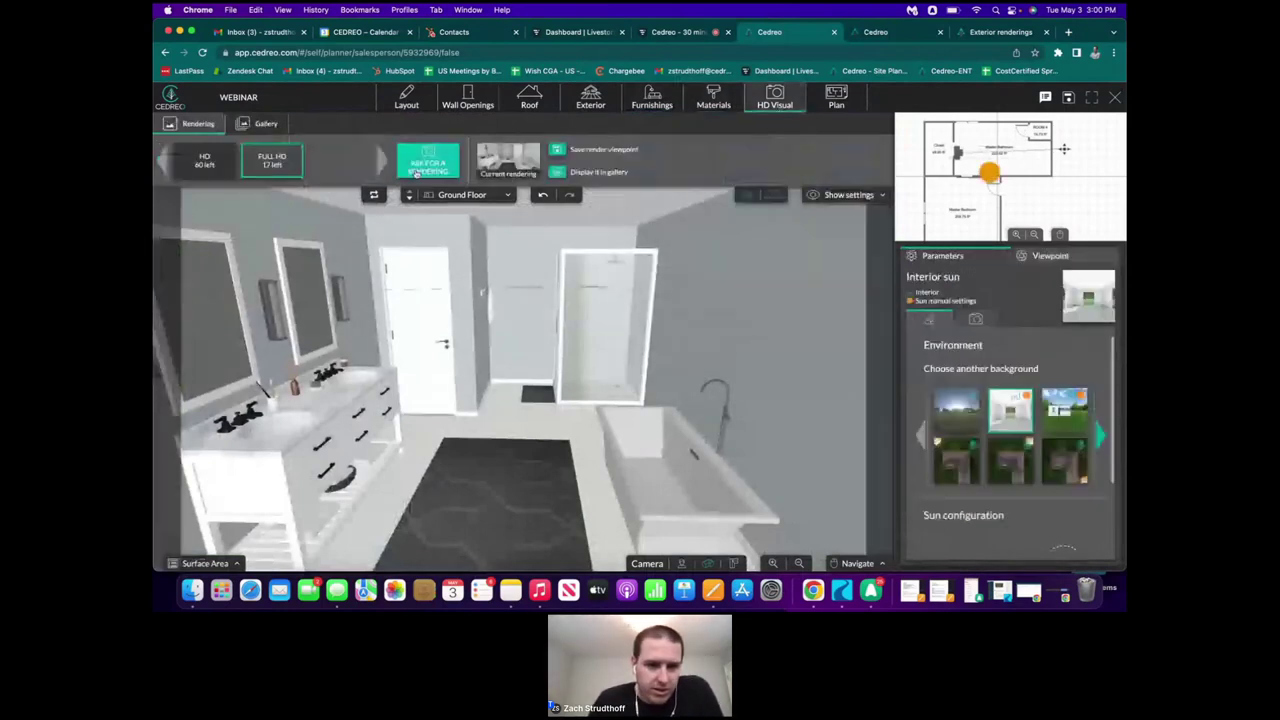
pyautogui.click(272, 125)
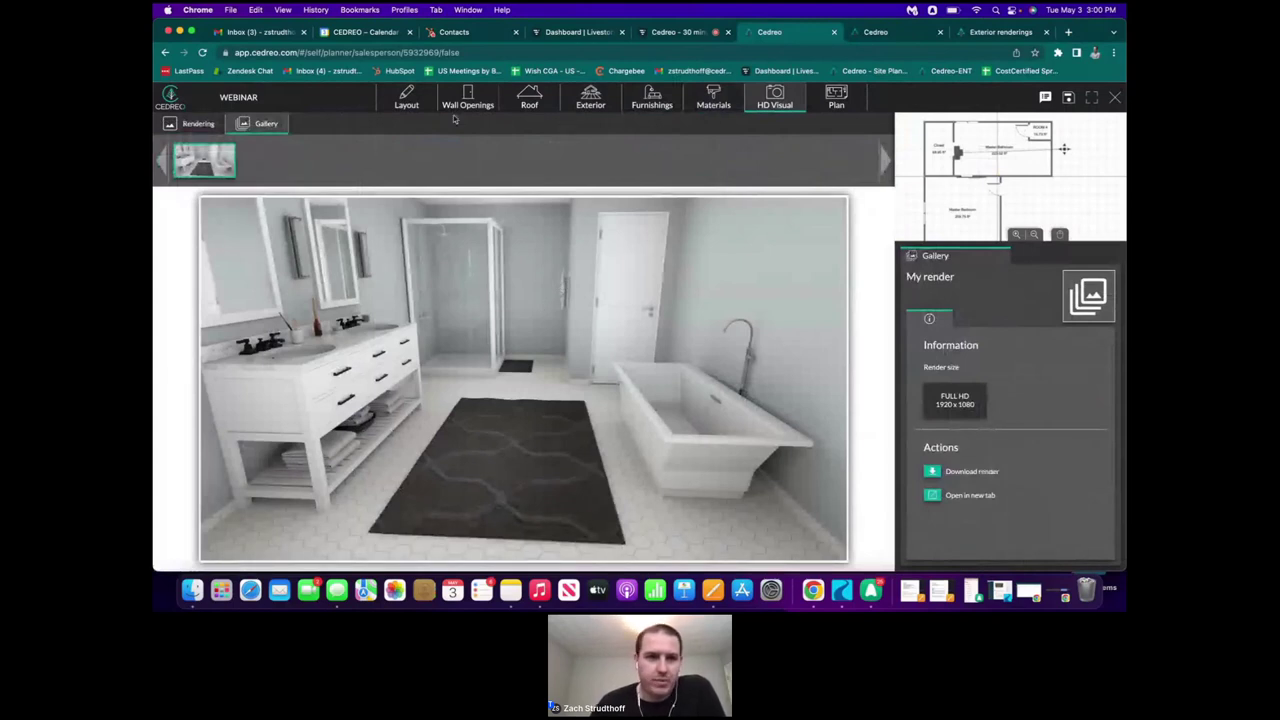
pyautogui.click(193, 125)
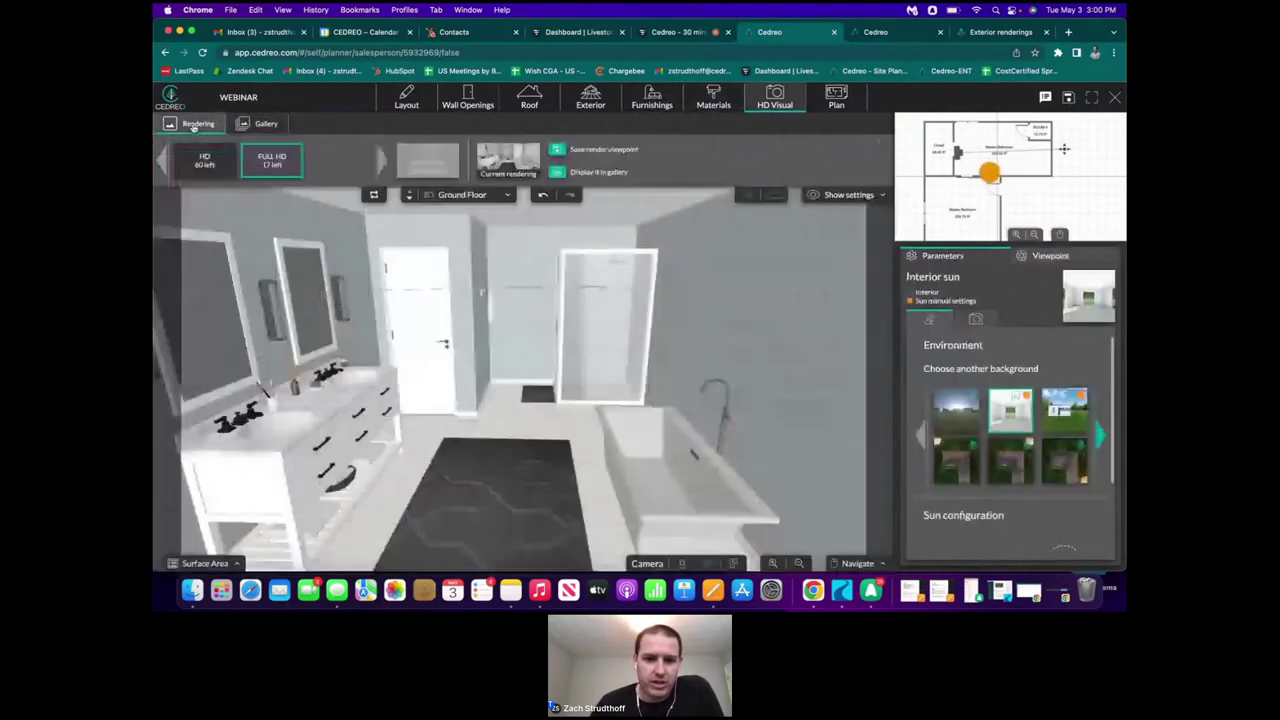
# - Frame the vanity, bathtub and relocated shower with the camera clear of the wall, and request a Full HD rendering
pyautogui.moveTo(459, 302); pyautogui.dragTo(502, 310)
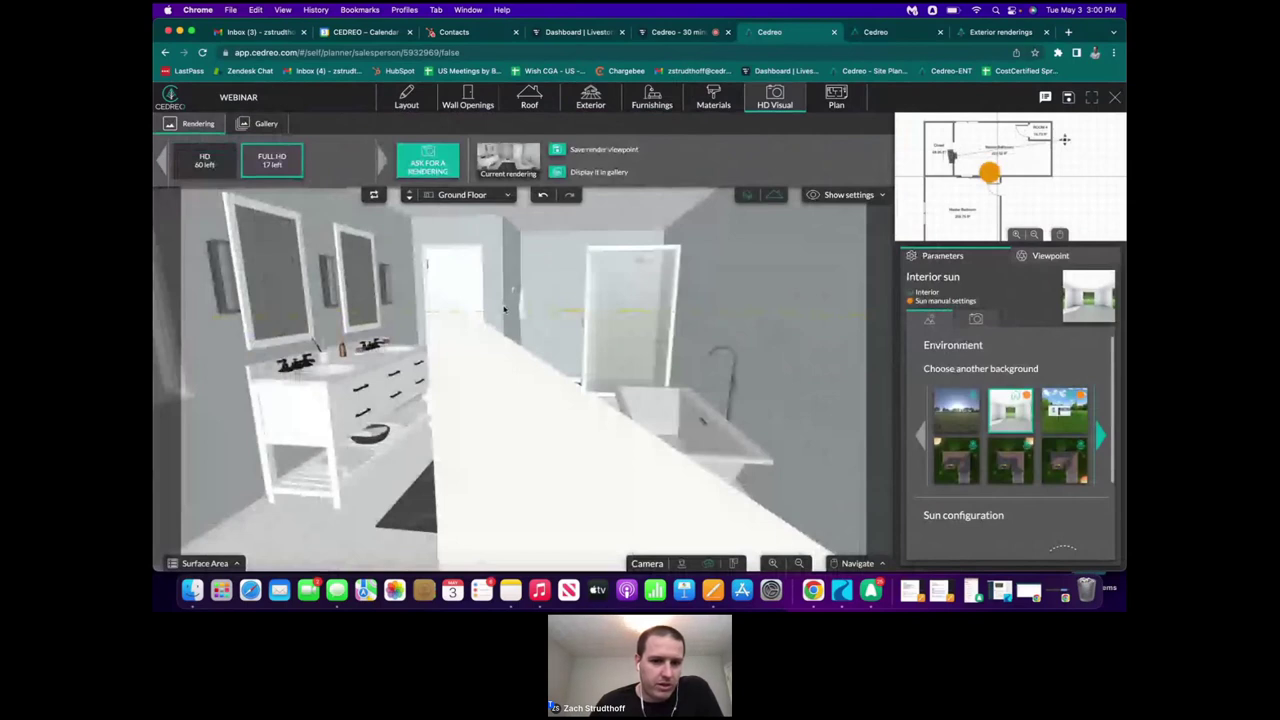
pyautogui.scroll(2, 504, 328)
pyautogui.moveTo(504, 328); pyautogui.dragTo(506, 360, button='right')
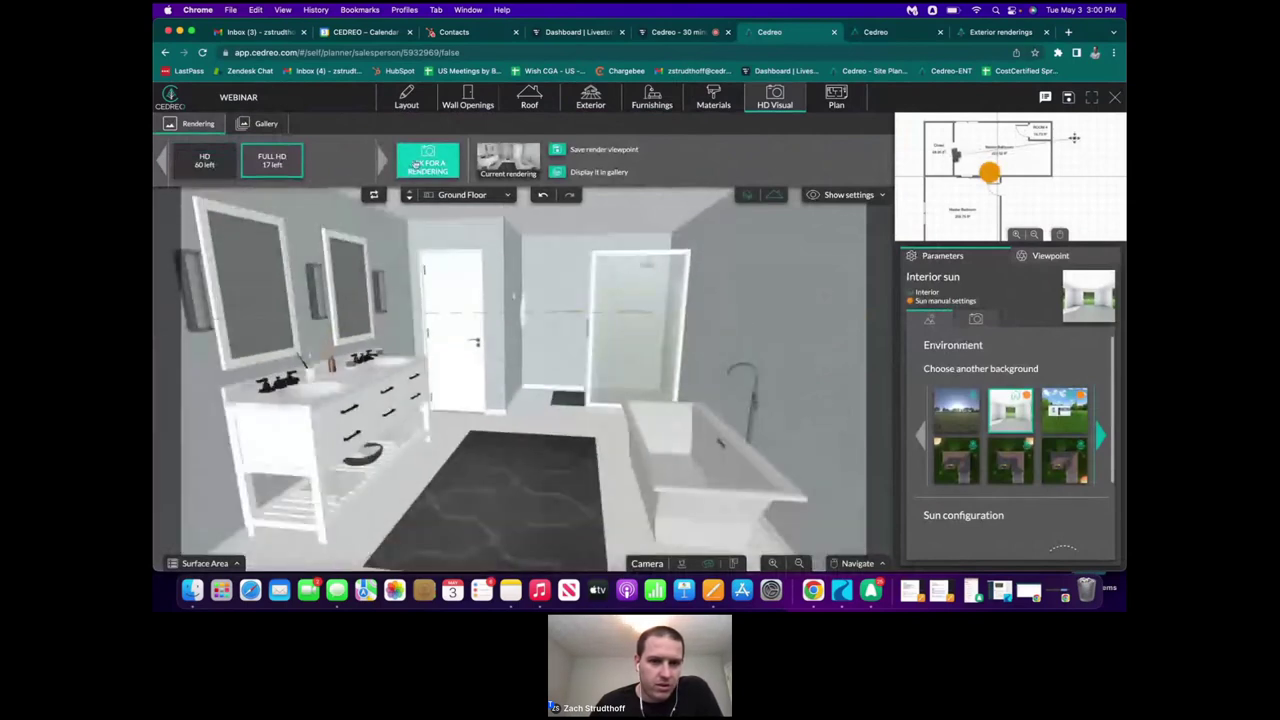
pyautogui.click(415, 163)
pyautogui.click(601, 244)
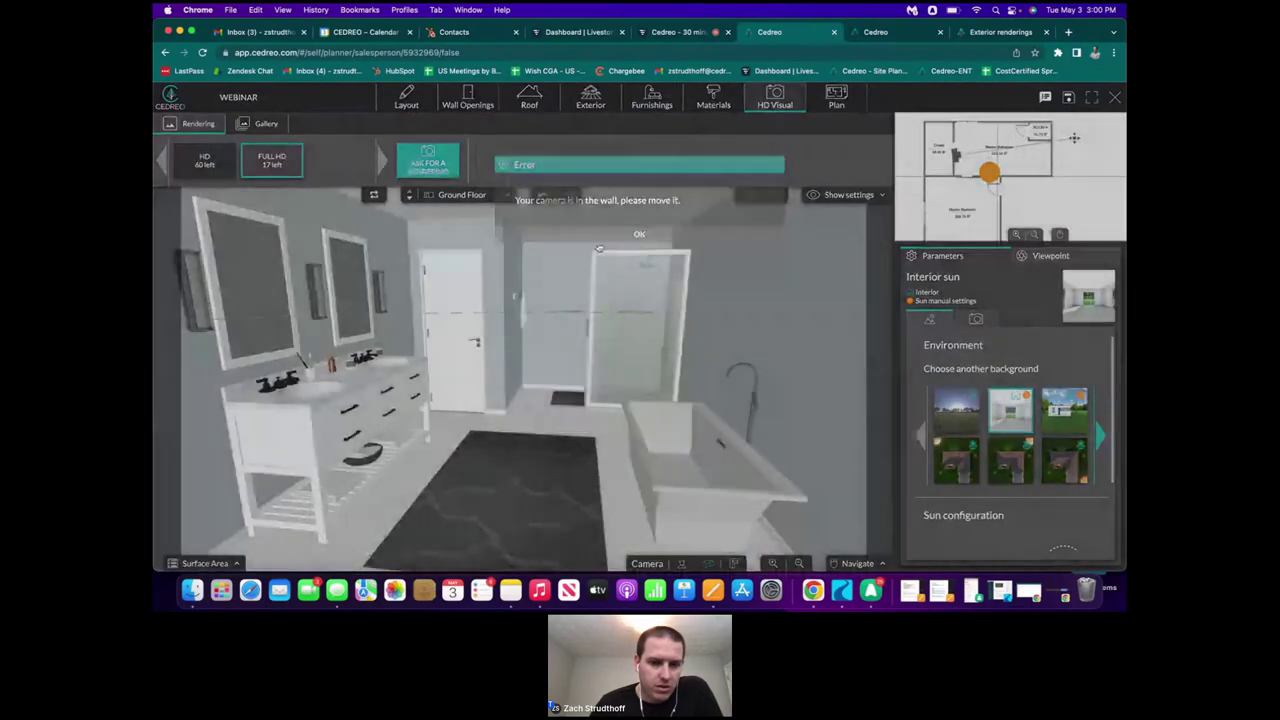
pyautogui.scroll(3, 497, 317)
pyautogui.moveTo(497, 317); pyautogui.dragTo(506, 396)
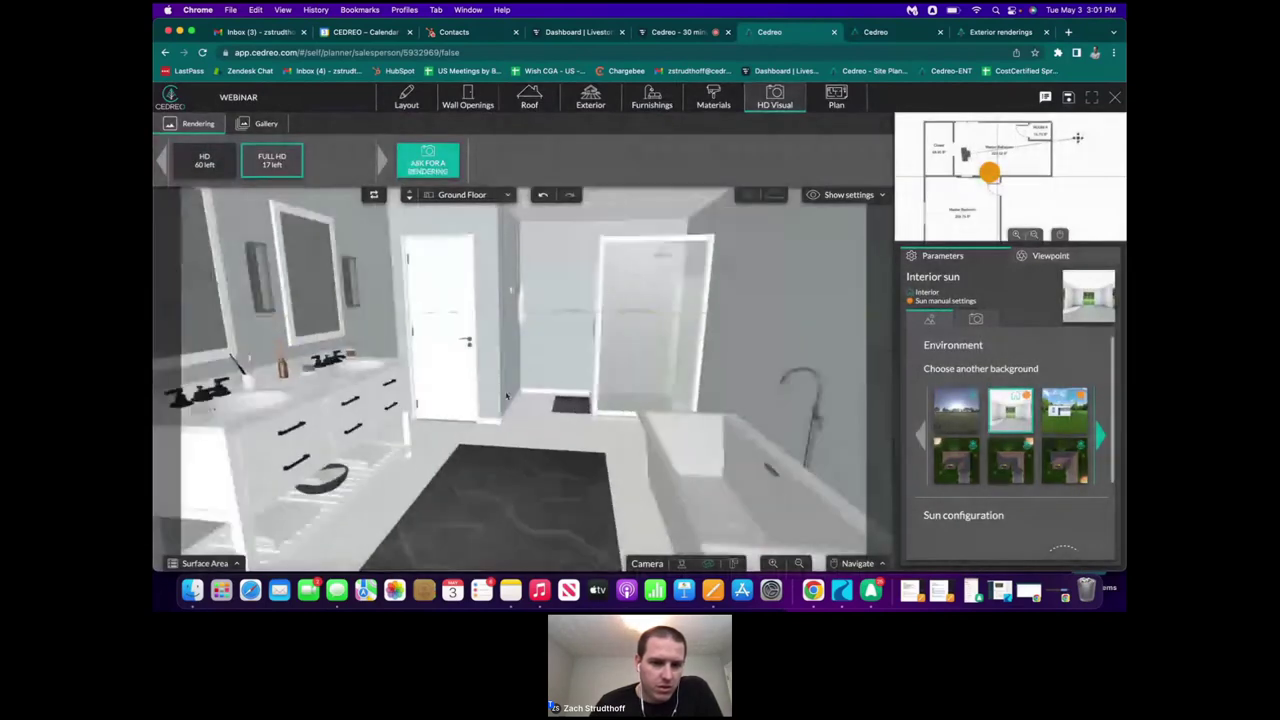
pyautogui.scroll(-3, 508, 399)
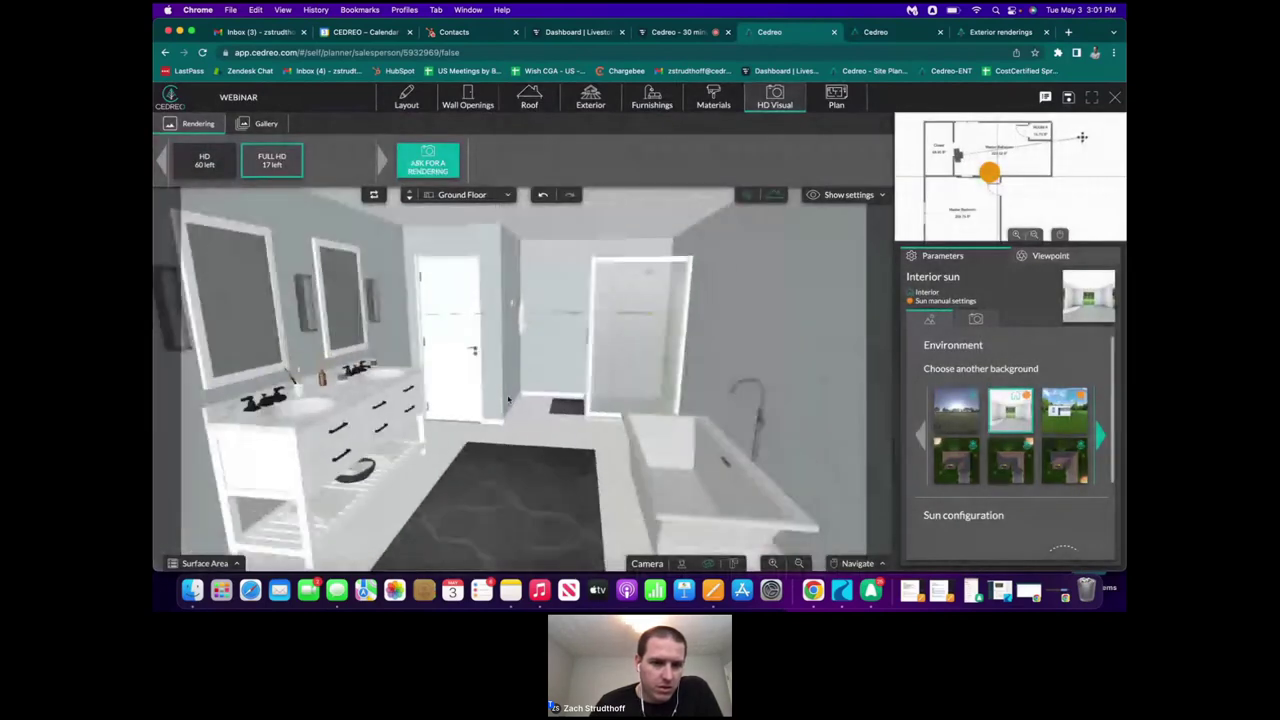
pyautogui.click(448, 161)
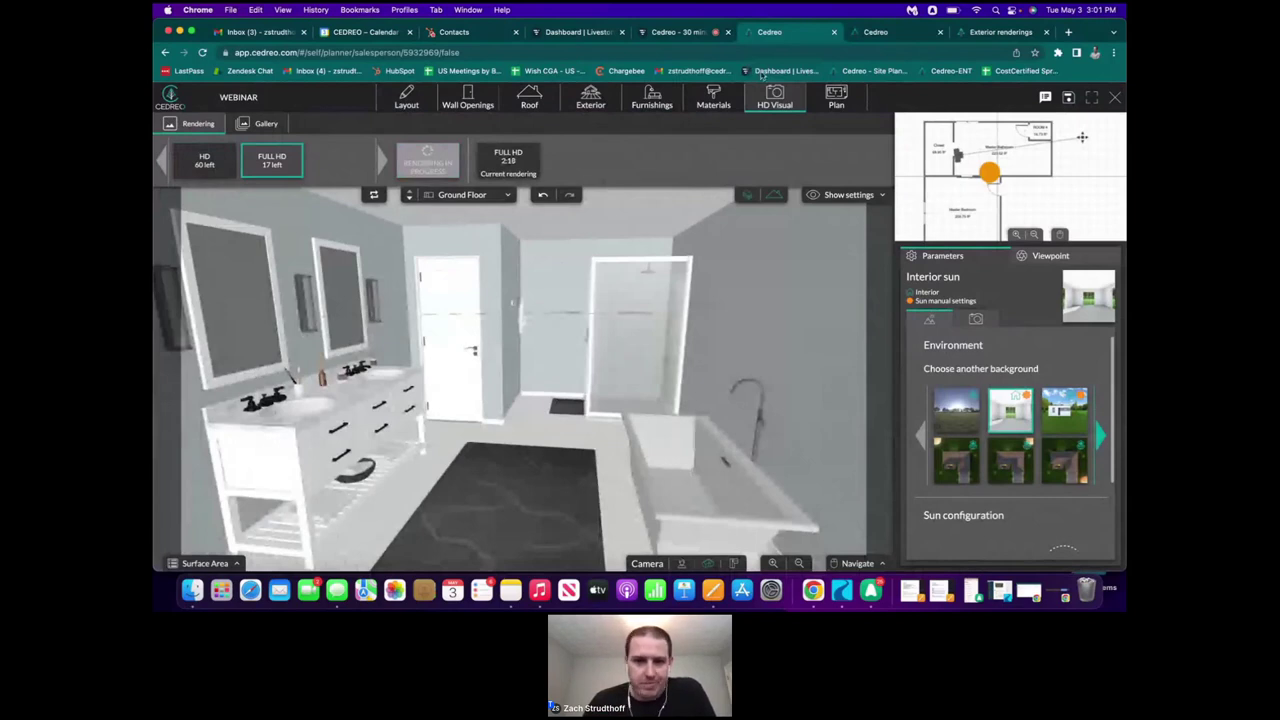
# - In the 2D ground floor plan, set the font size of the overall 28'-3" dimension to 36, for that dimension only
pyautogui.click(836, 100)
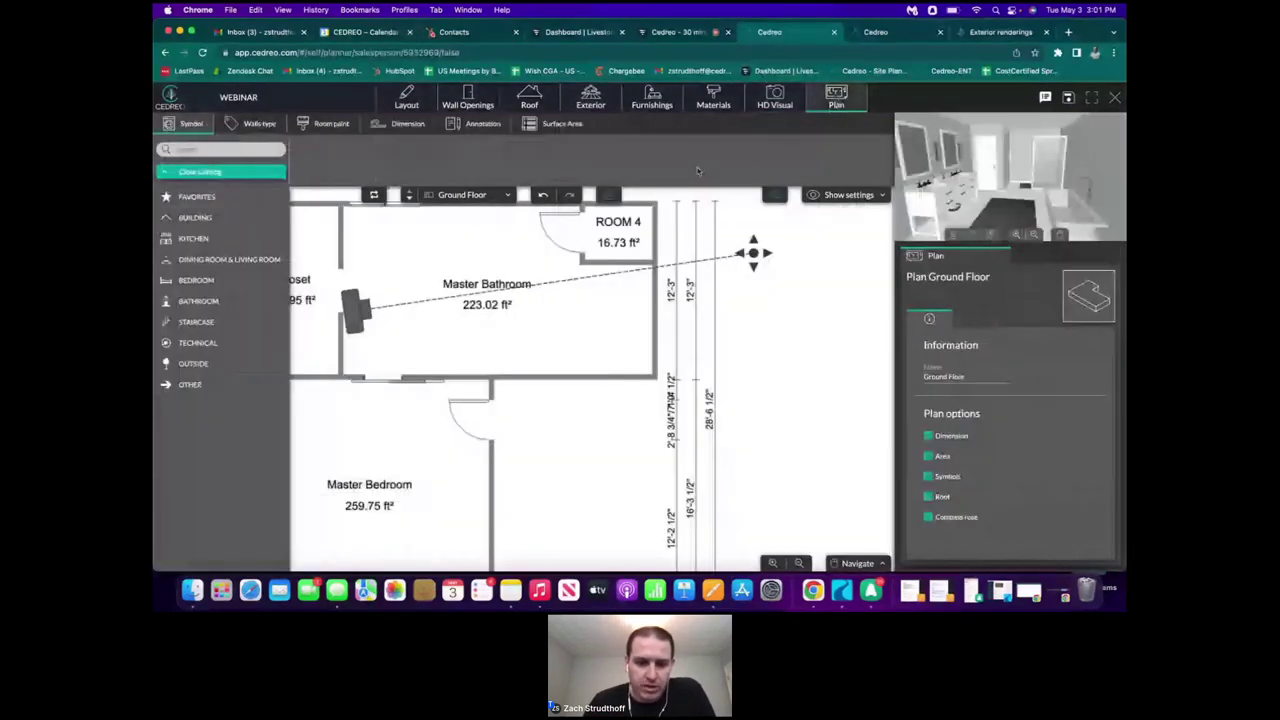
pyautogui.scroll(-4, 591, 287)
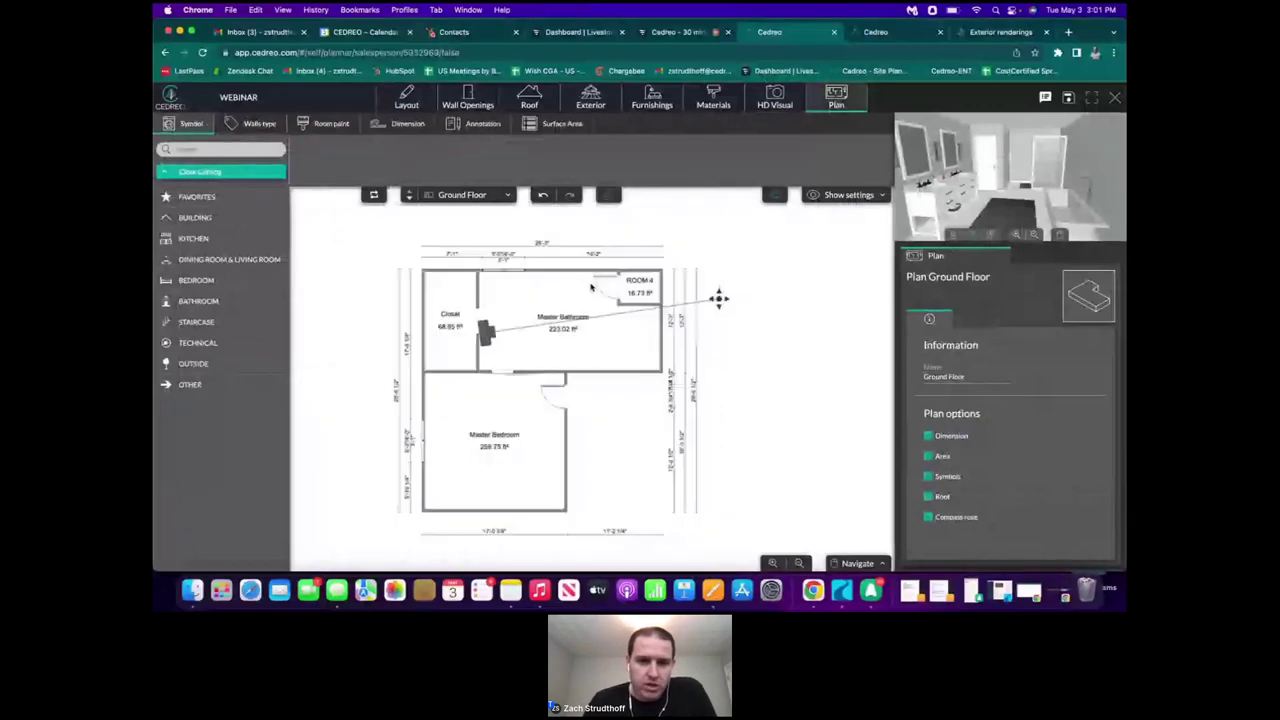
pyautogui.scroll(1, 591, 287)
pyautogui.moveTo(591, 287); pyautogui.dragTo(615, 293)
pyautogui.scroll(1, 621, 304)
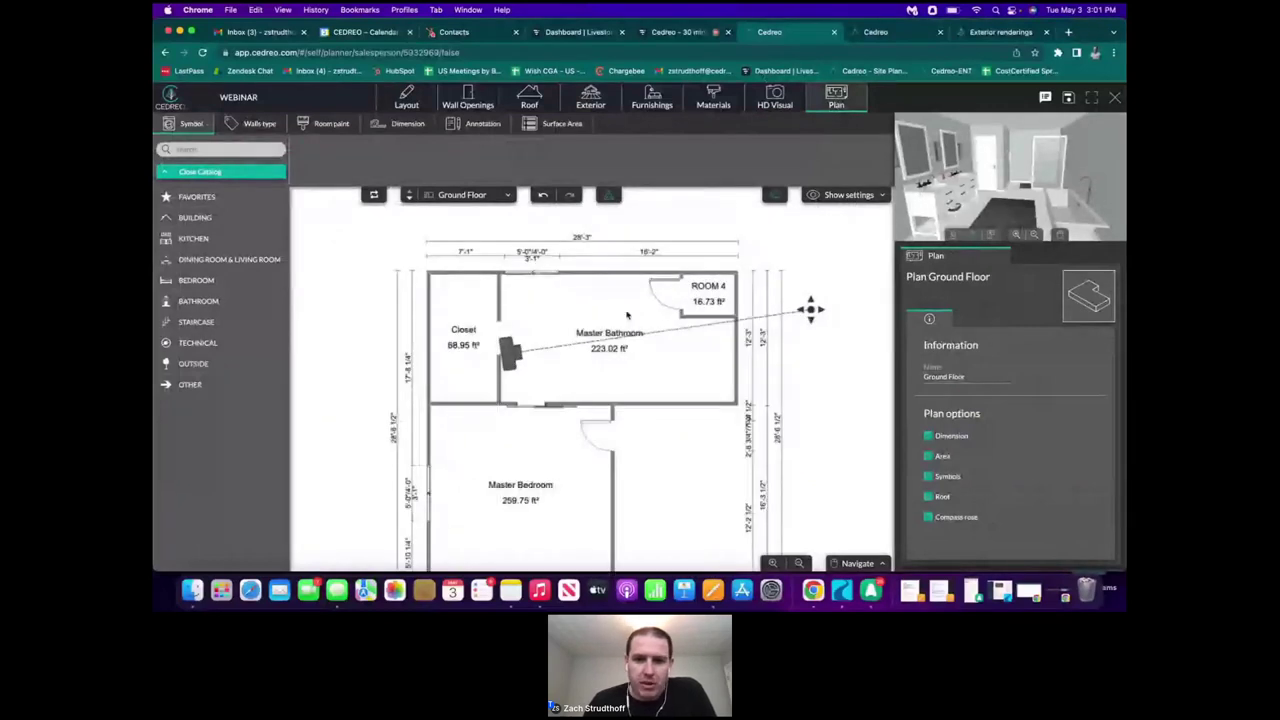
pyautogui.scroll(1, 629, 320)
pyautogui.moveTo(632, 326); pyautogui.dragTo(634, 352)
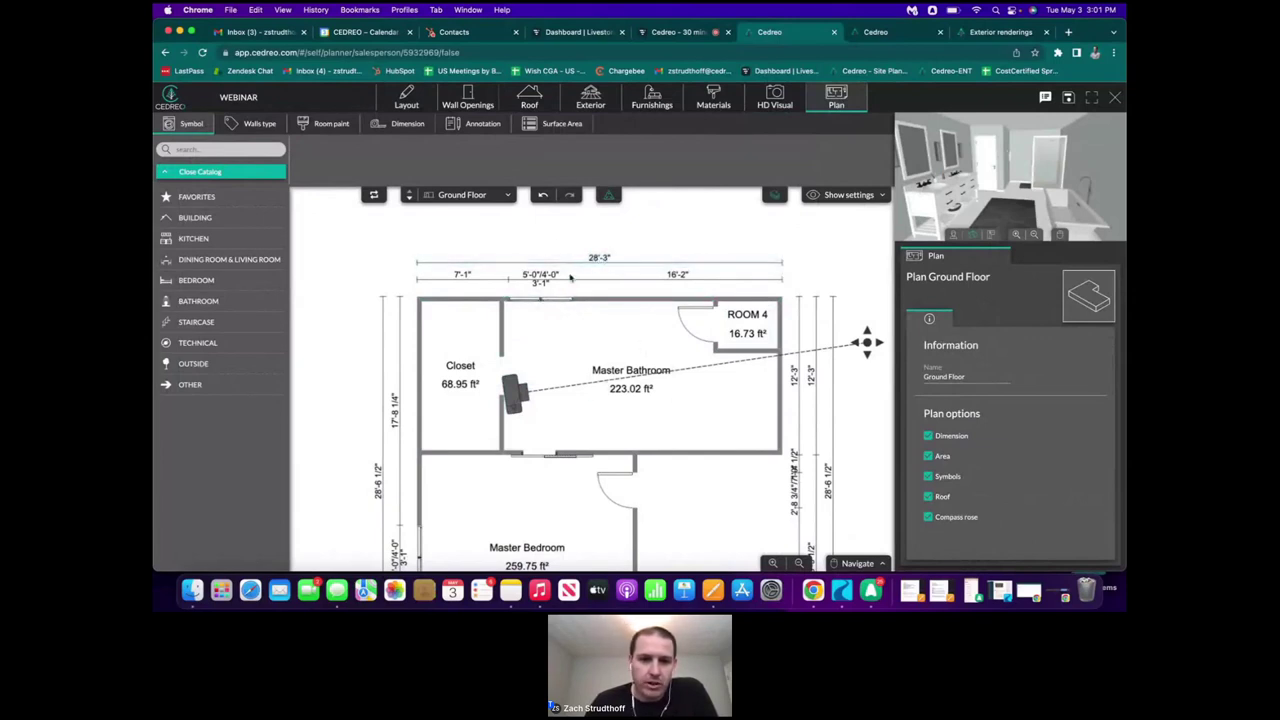
pyautogui.click(608, 260)
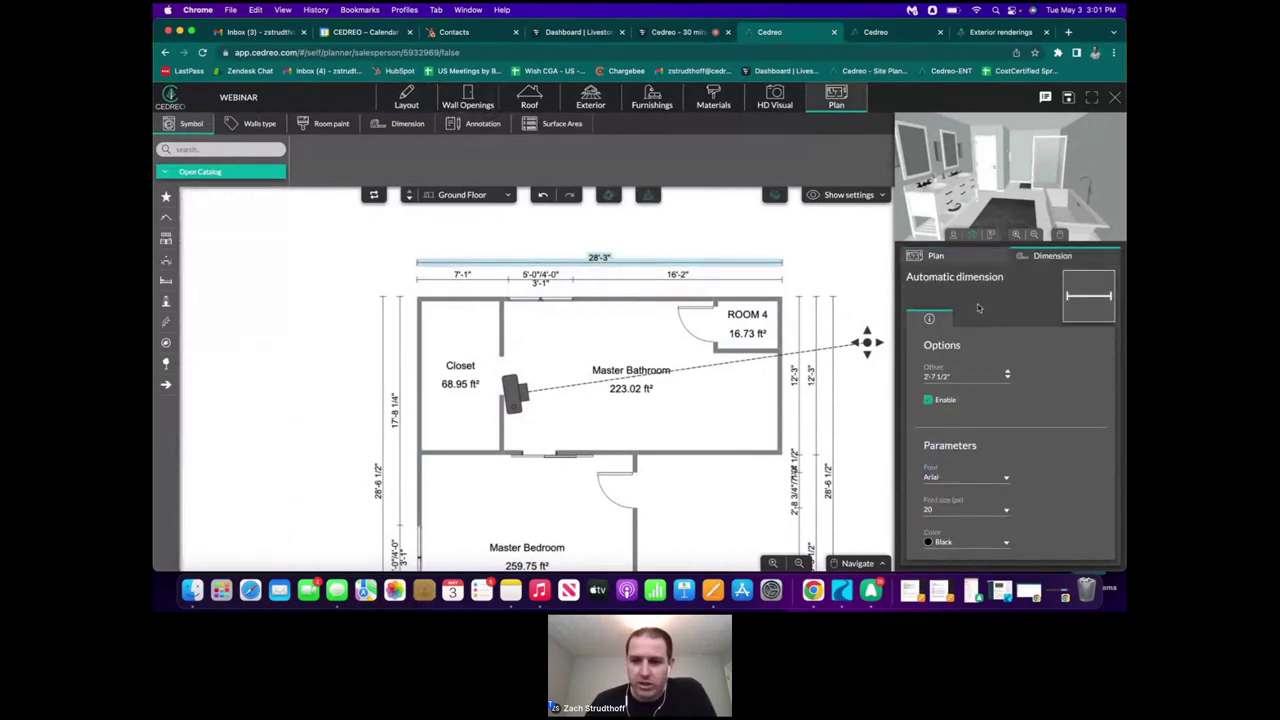
pyautogui.click(964, 510)
pyautogui.scroll(-2, 1014, 486)
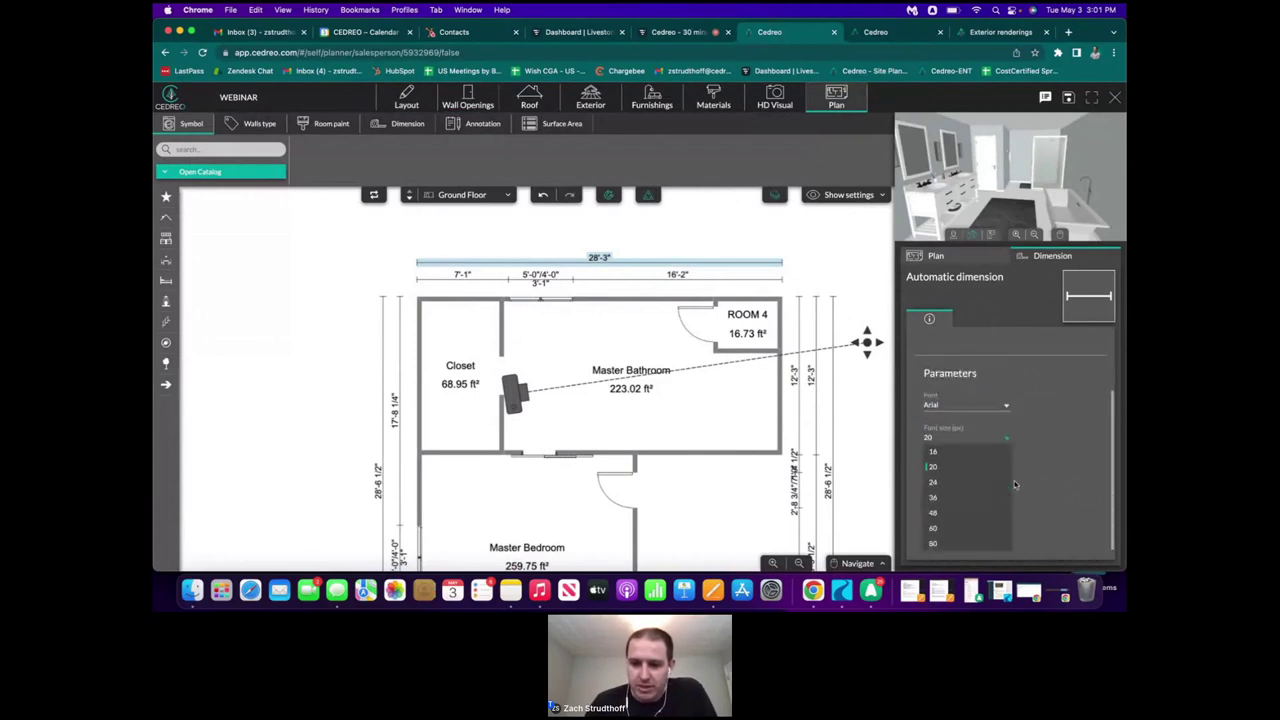
pyautogui.click(946, 497)
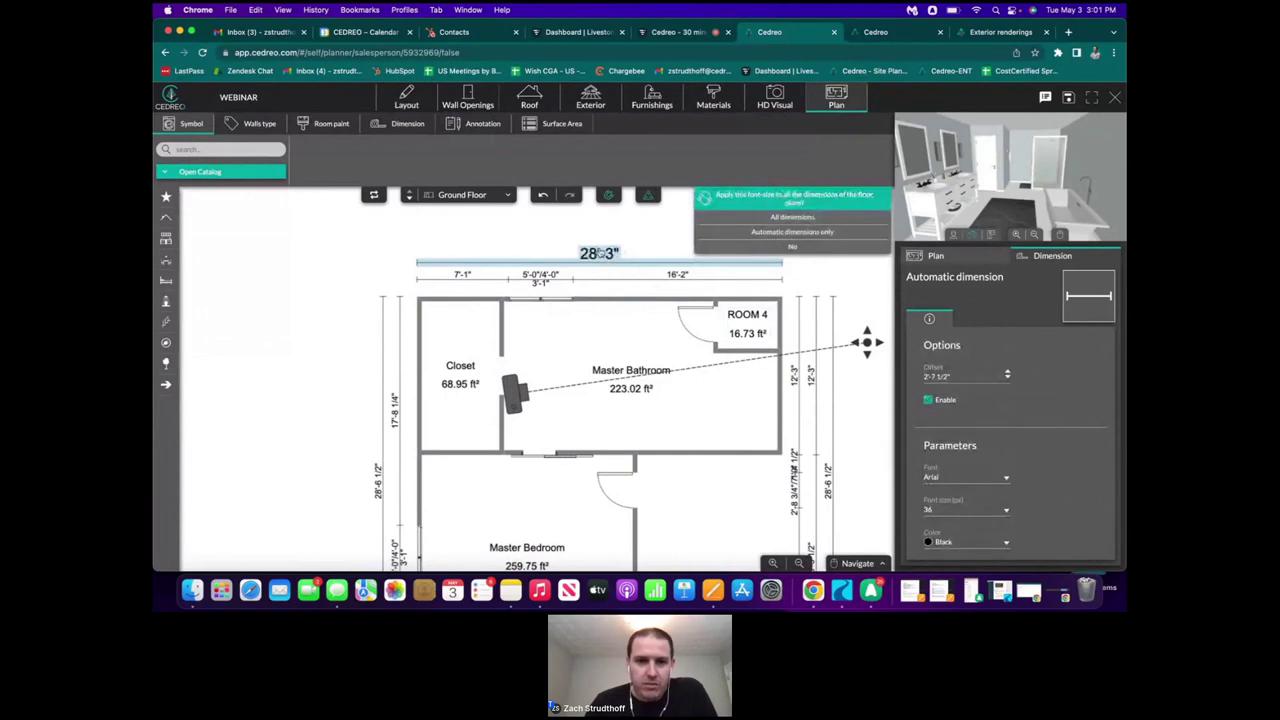
pyautogui.click(793, 247)
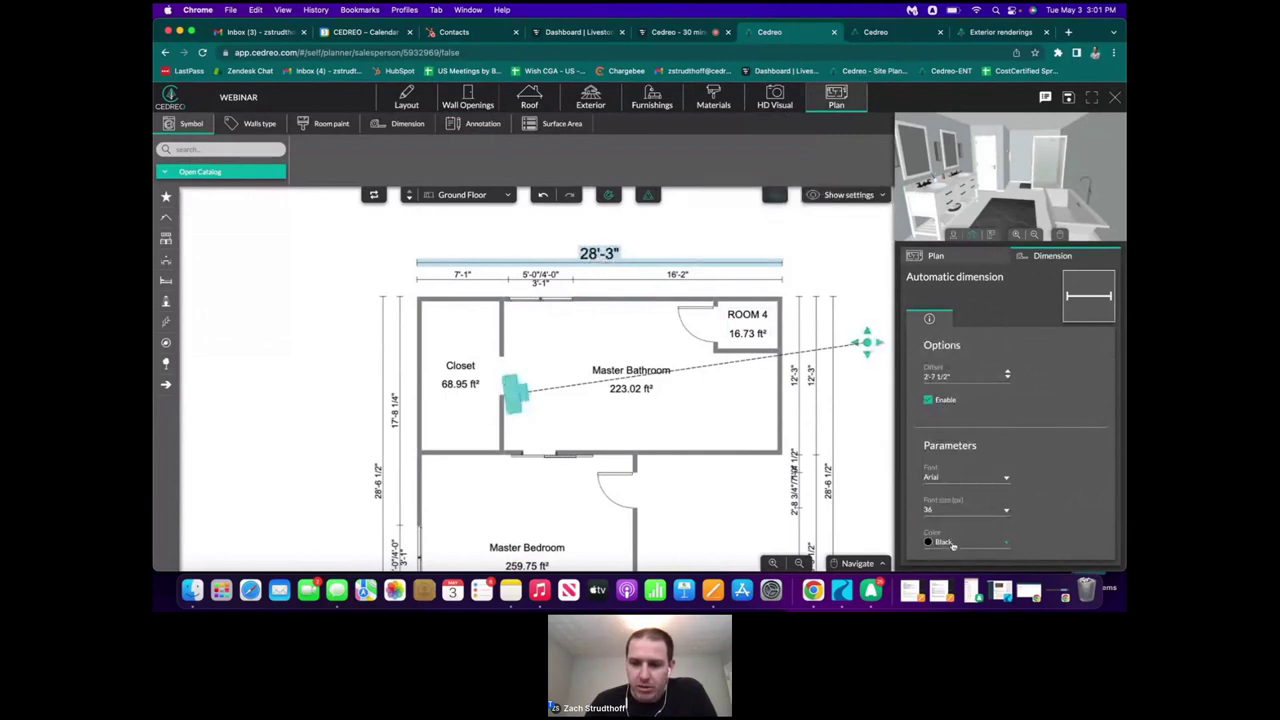
# - Color only the plan's overall 28'-3" dimension red, and shift the camera slightly farther into the master bathroom
pyautogui.scroll(-2, 982, 356)
pyautogui.click(970, 473)
pyautogui.click(938, 520)
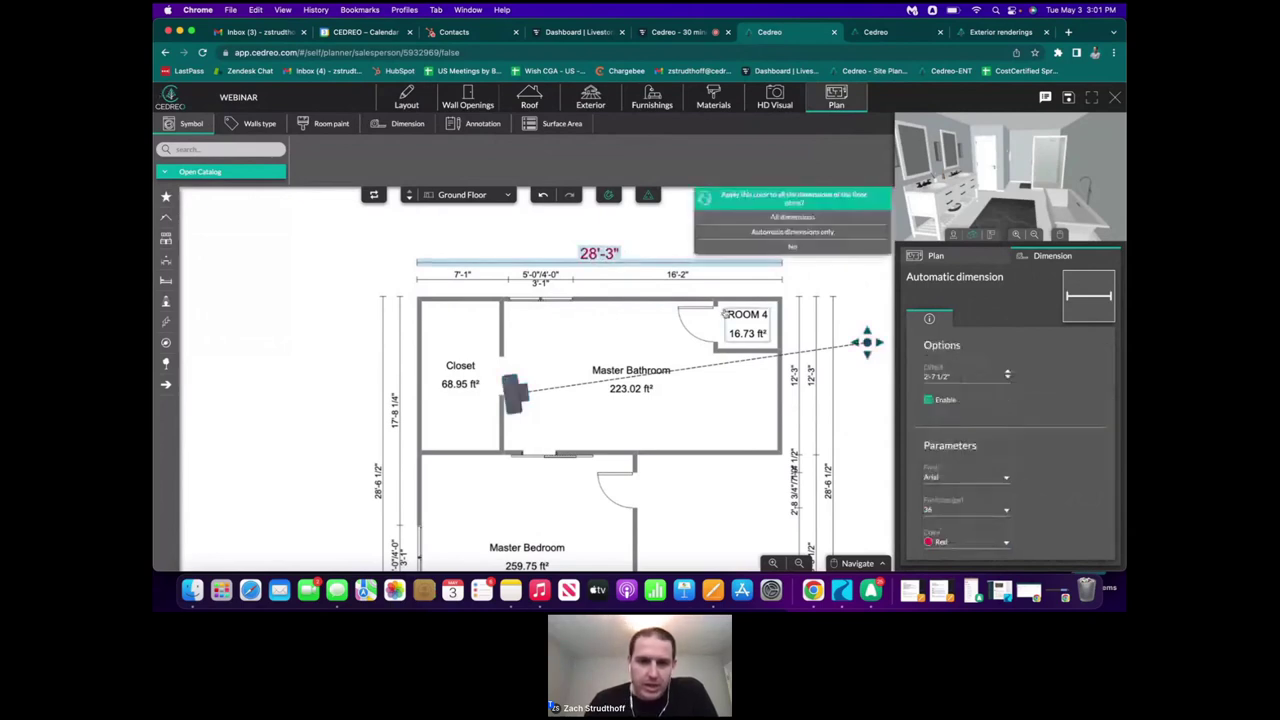
pyautogui.moveTo(661, 318); pyautogui.dragTo(663, 307)
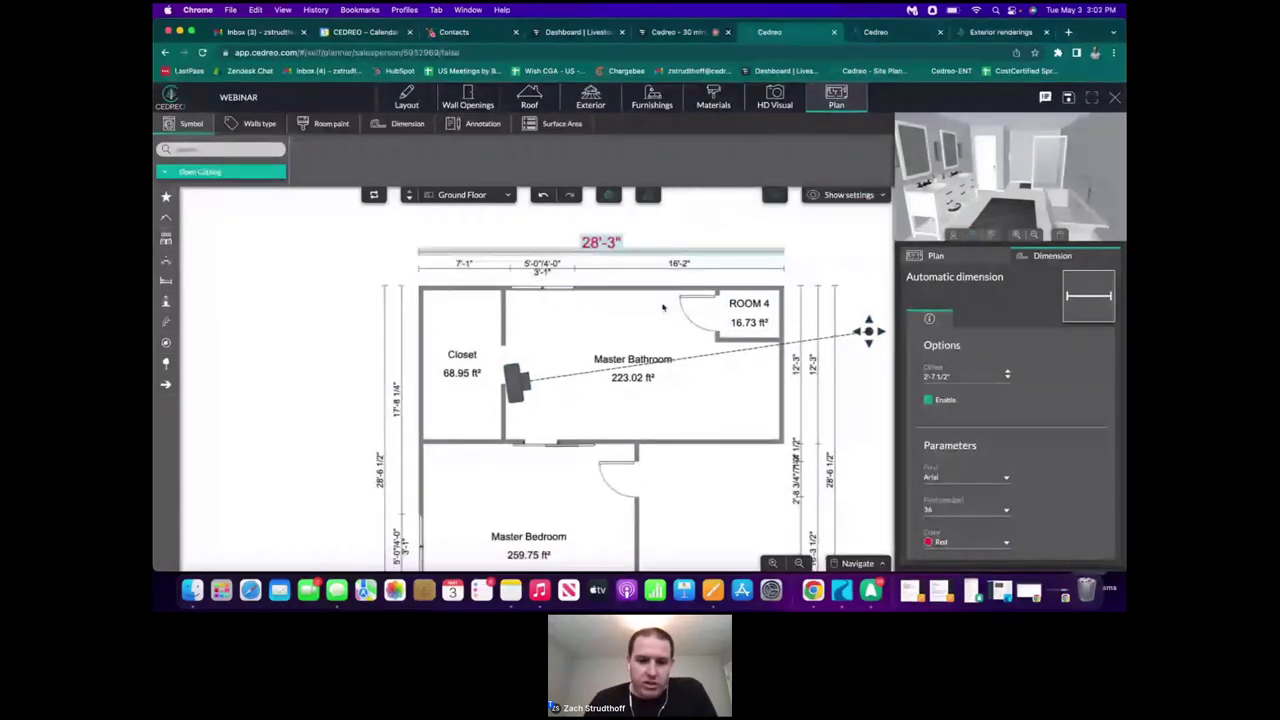
pyautogui.click(662, 307)
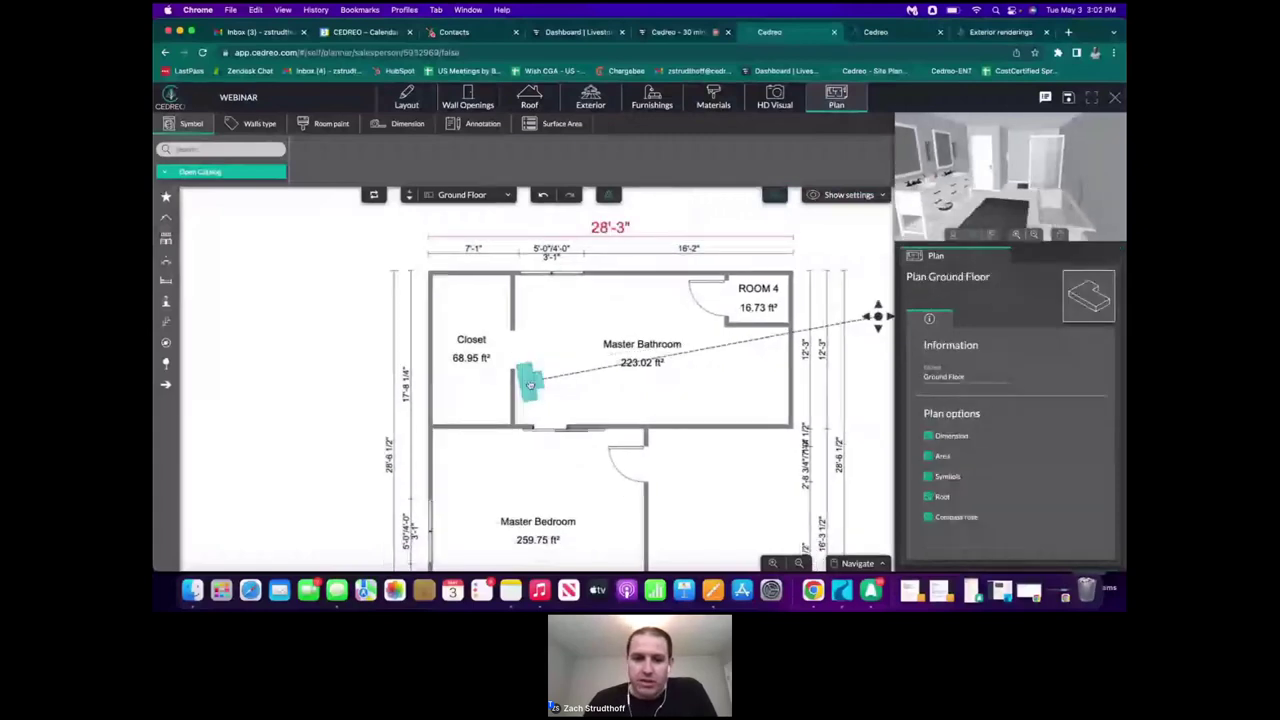
pyautogui.moveTo(530, 385); pyautogui.dragTo(541, 383)
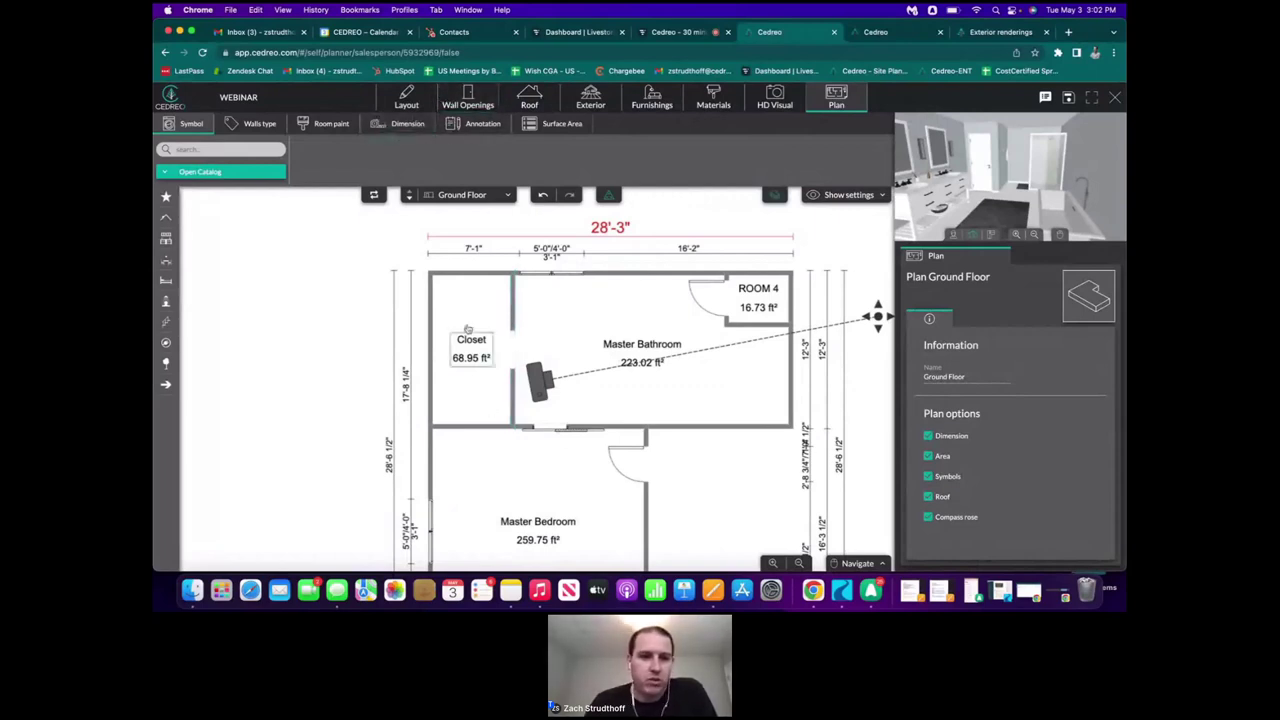
# - Draw a double-headed annotation arrow from the blank area outside the closet to the closet's doorway
pyautogui.click(474, 126)
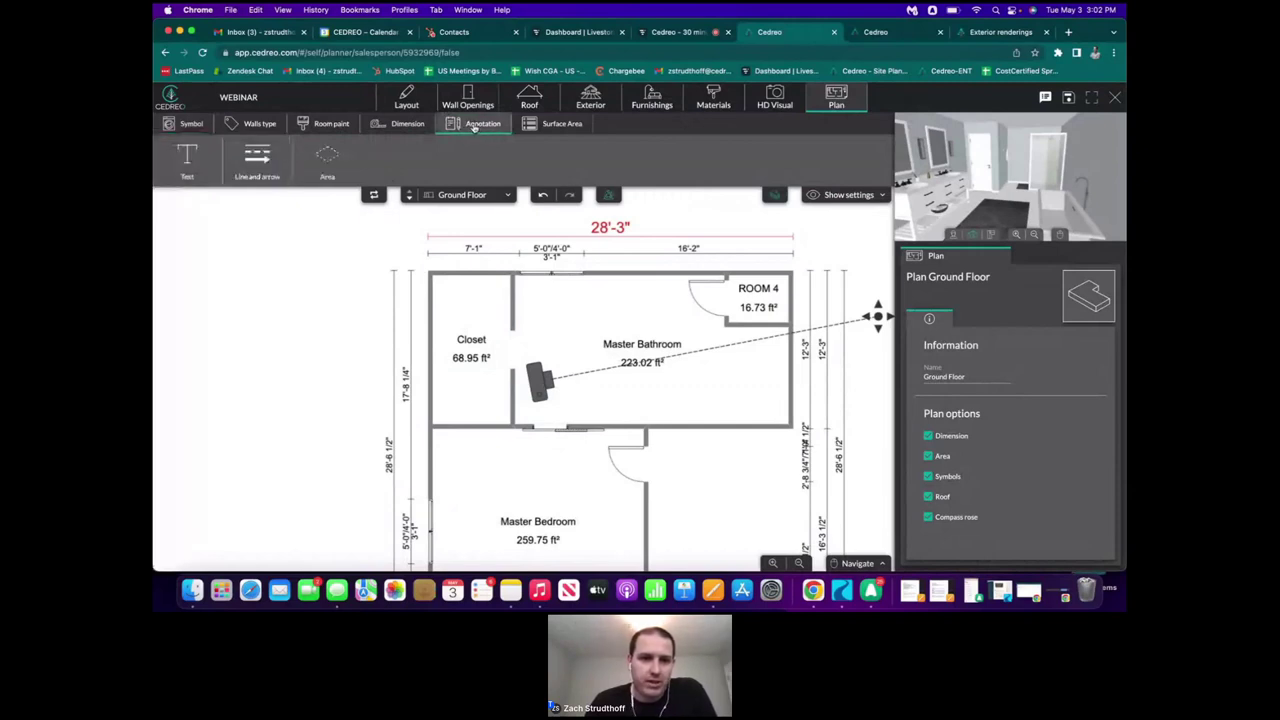
pyautogui.click(257, 160)
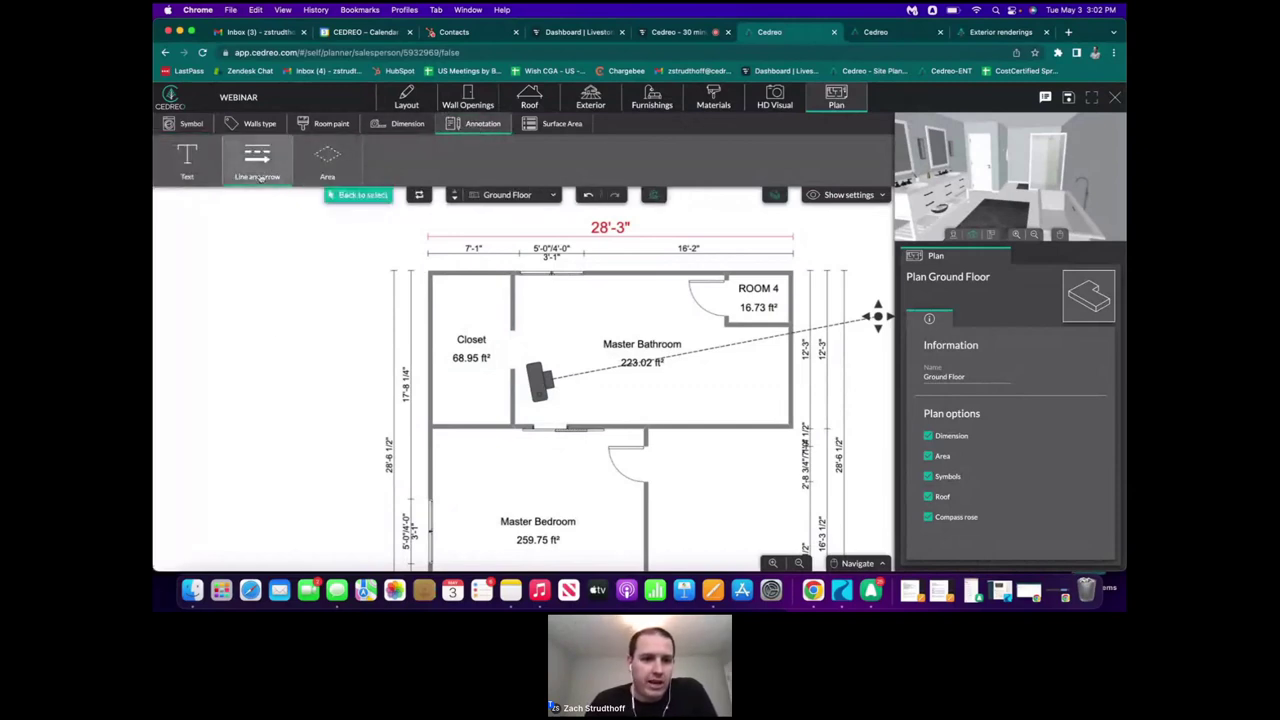
pyautogui.click(300, 398)
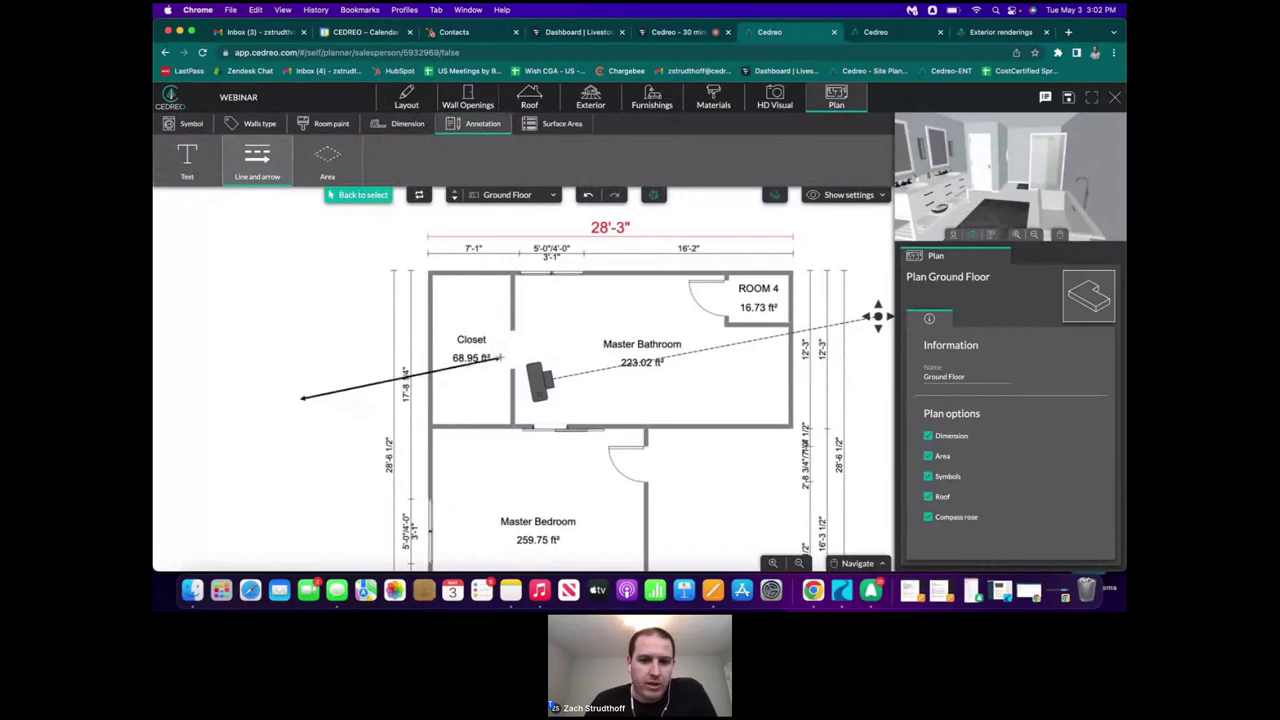
pyautogui.click(497, 363)
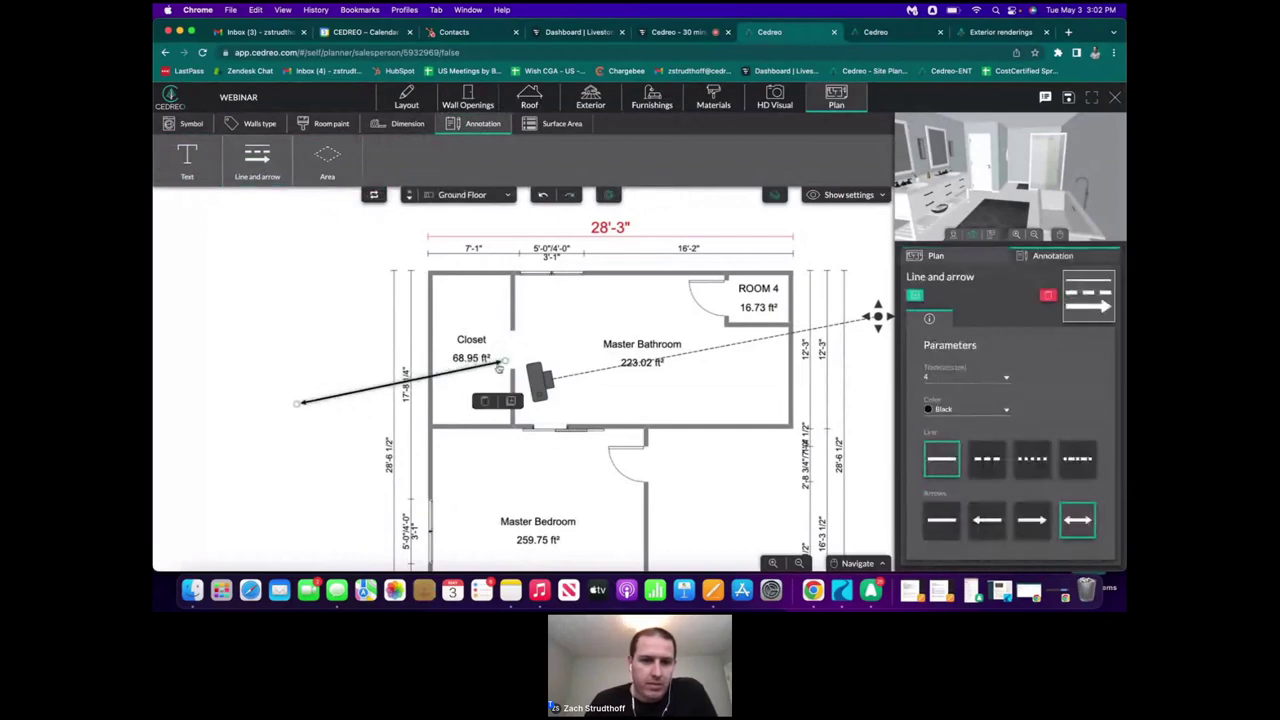
# - Add the text "Sliding Barn Door can be added for additional $475" and place it just below the arrow's outer end
pyautogui.click(189, 170)
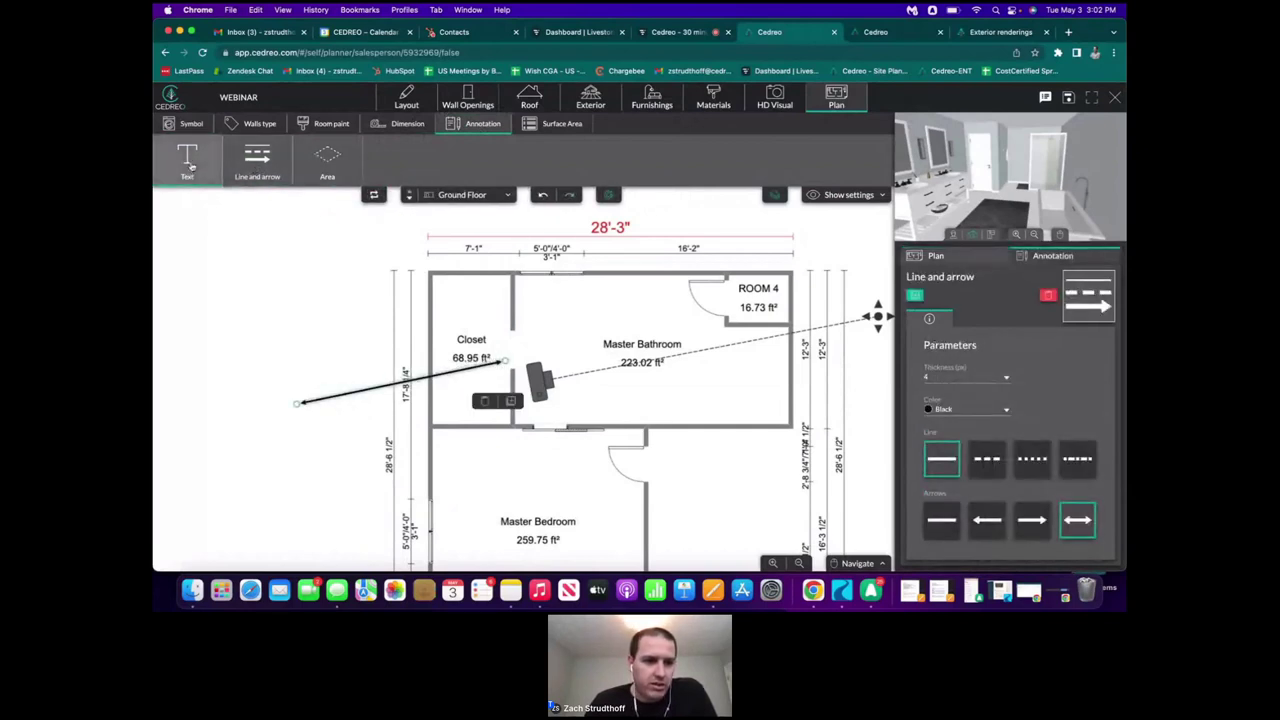
pyautogui.click(267, 405)
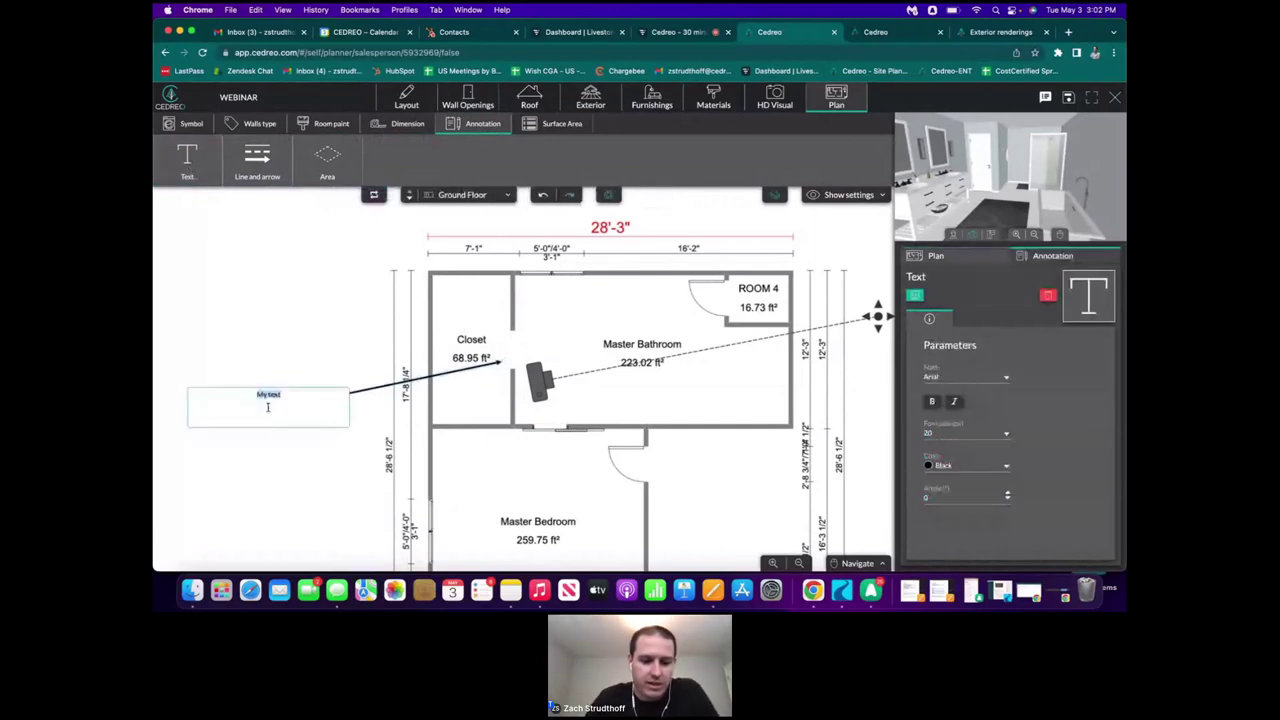
pyautogui.write('Sliding Barn')
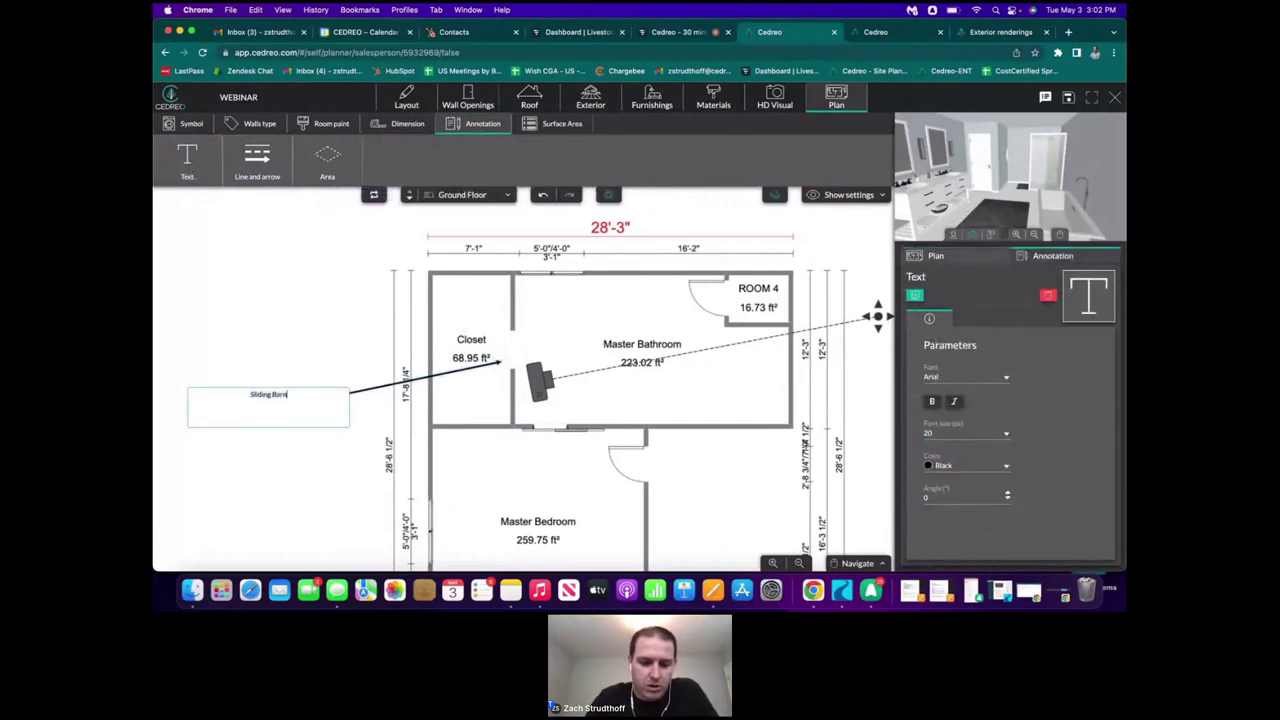
pyautogui.write(' Door can be ad')
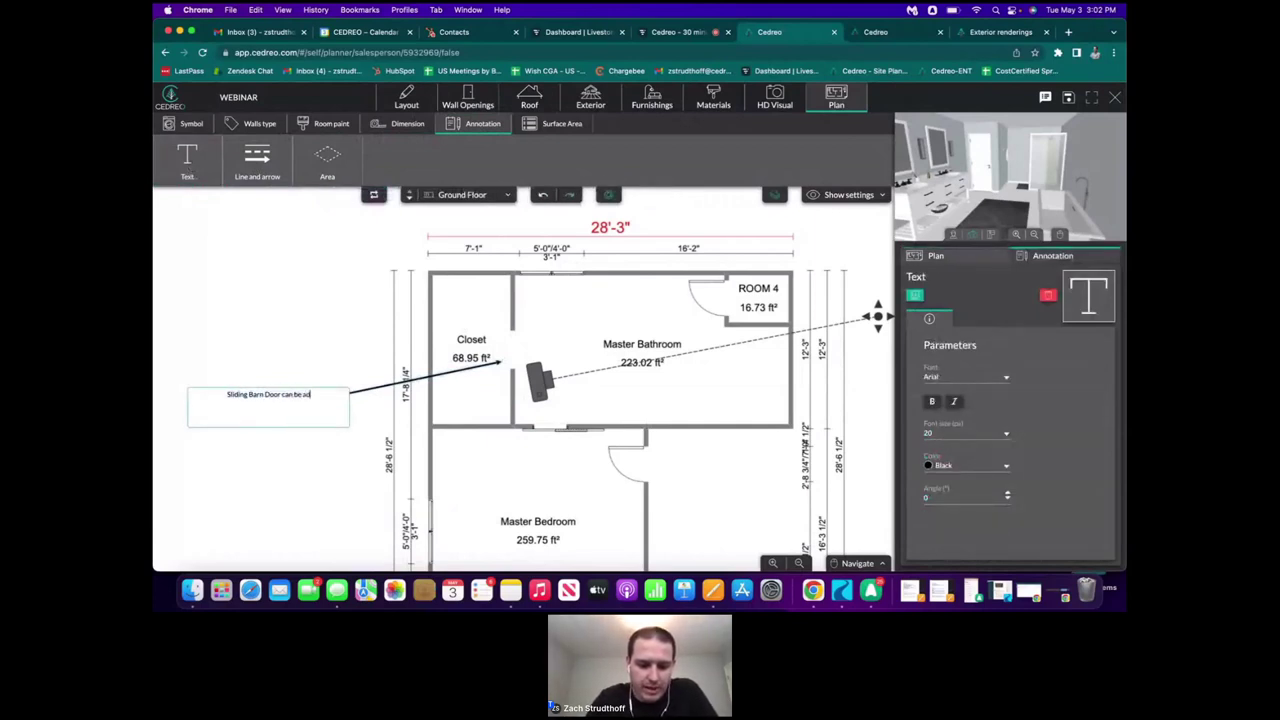
pyautogui.write('ded for additio')
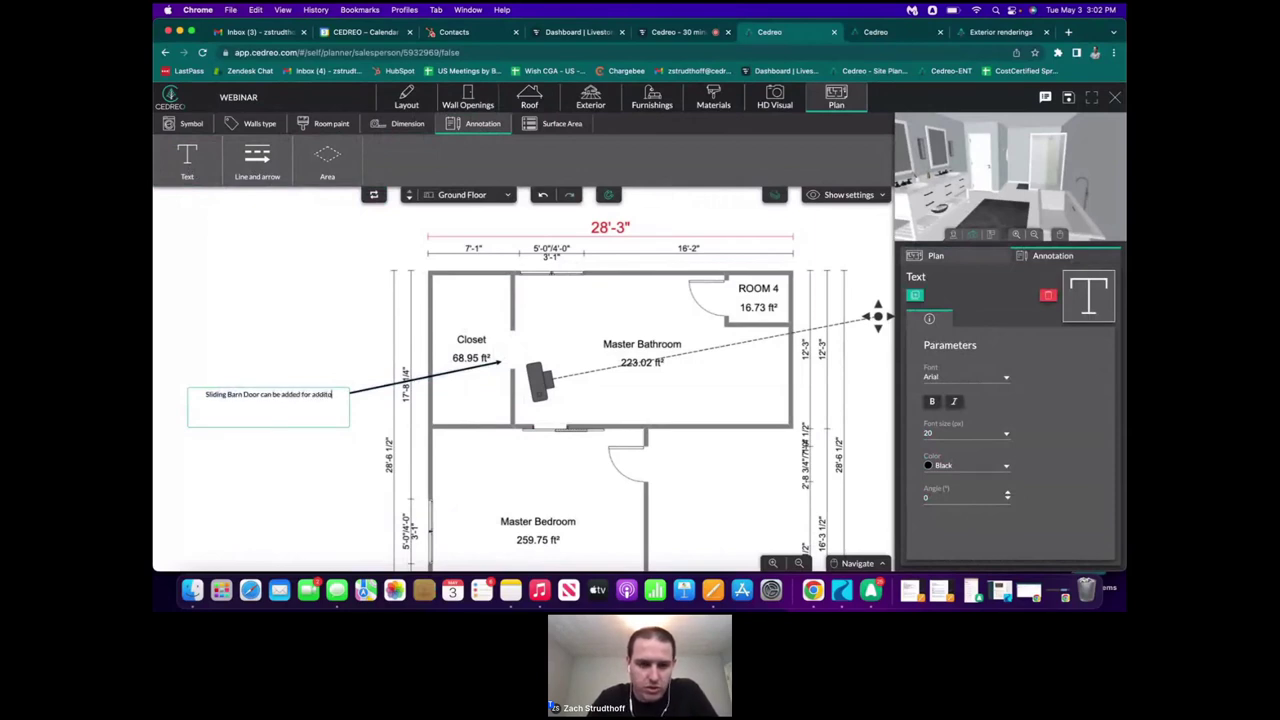
pyautogui.write('nal $475')
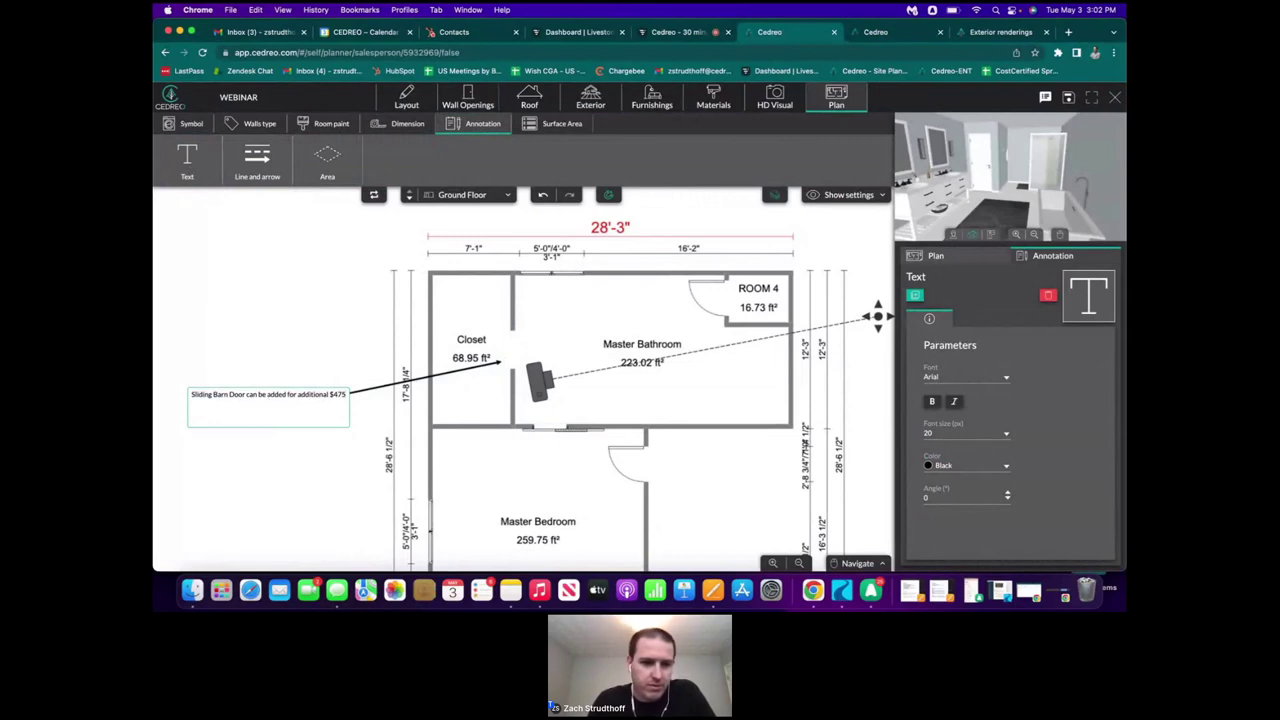
pyautogui.click(245, 363)
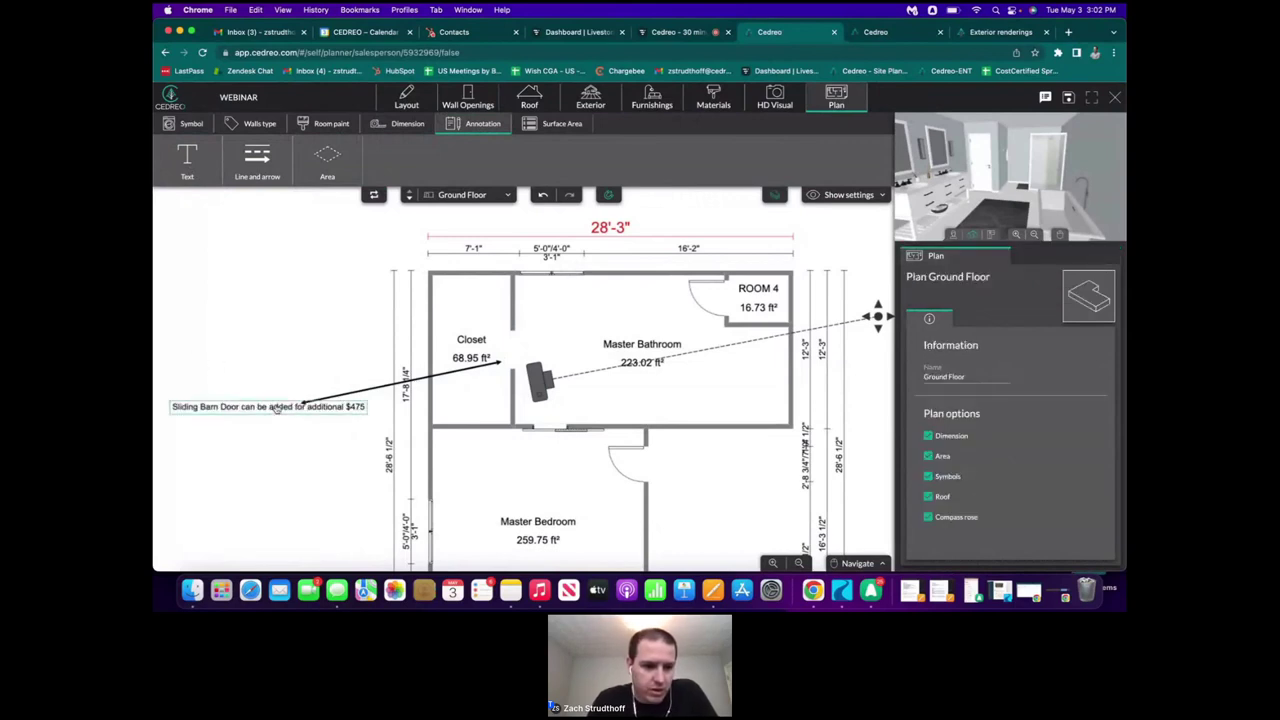
pyautogui.click(276, 419)
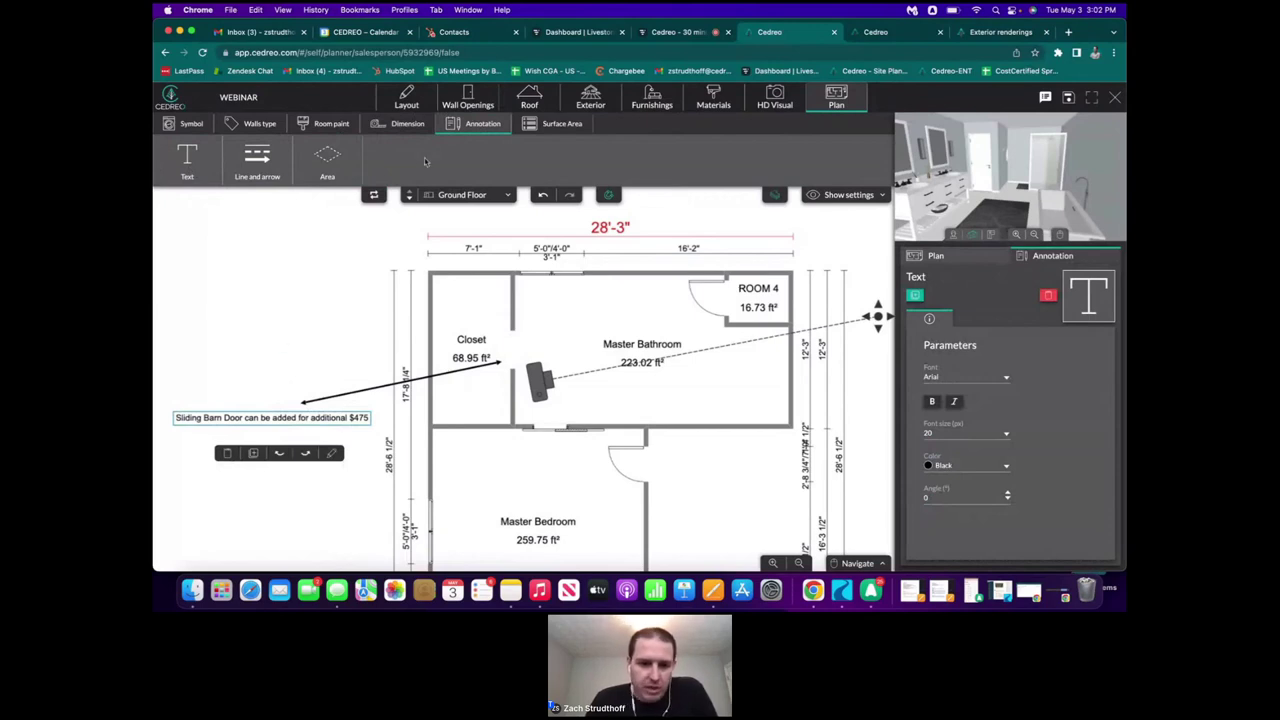
# - Draw a manual dimension from Room 4's lower wall to the master bathroom's lower wall, and align it with Room 4's doorway wall
pyautogui.scroll(-5, 583, 373)
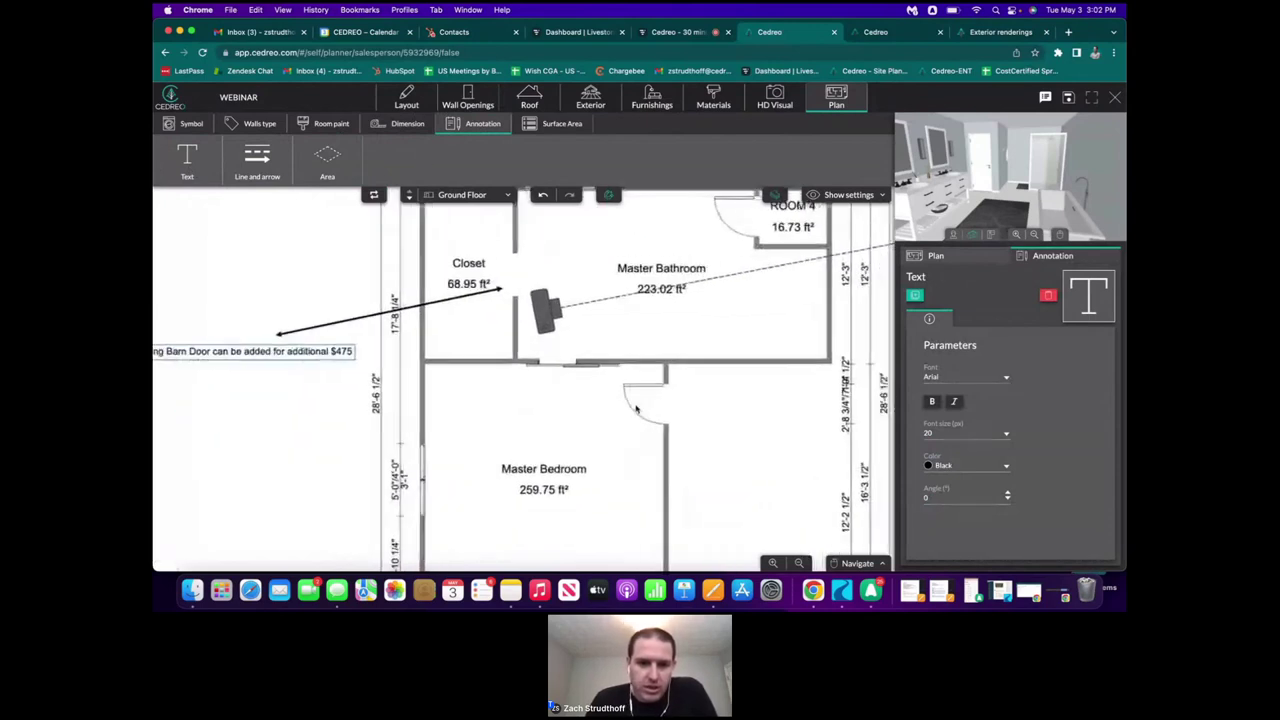
pyautogui.moveTo(580, 371); pyautogui.dragTo(603, 455)
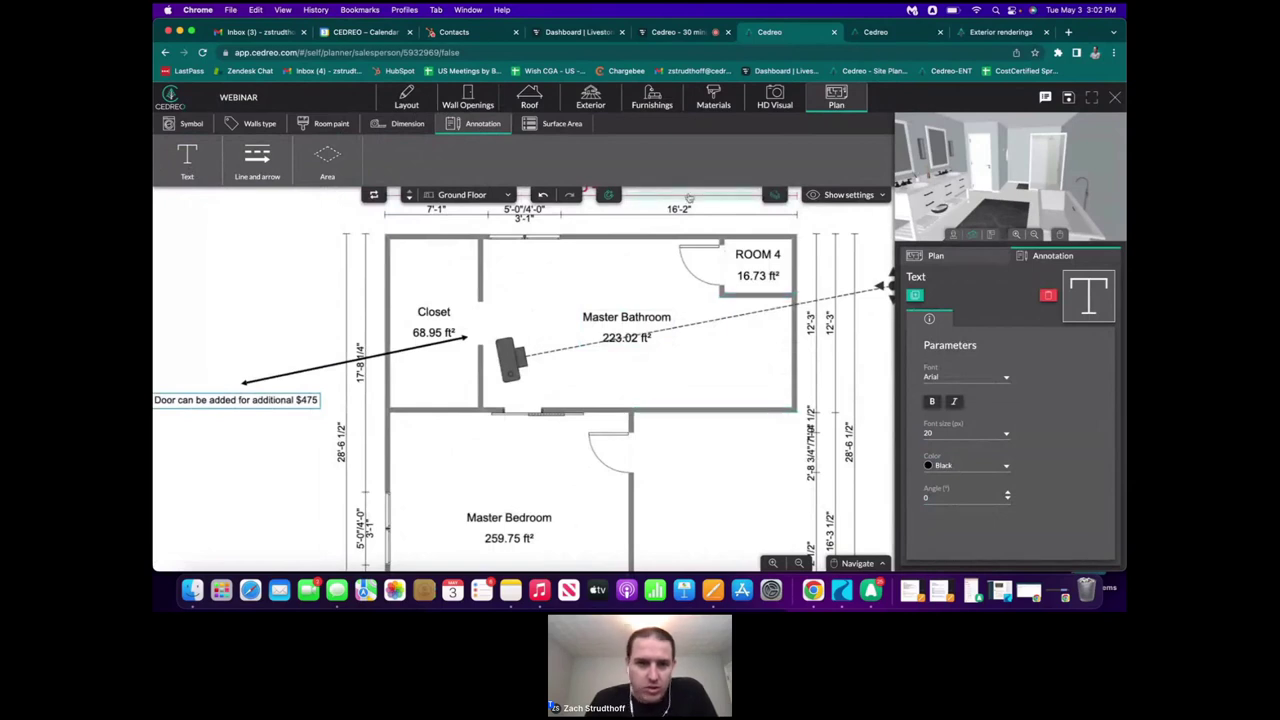
pyautogui.click(396, 124)
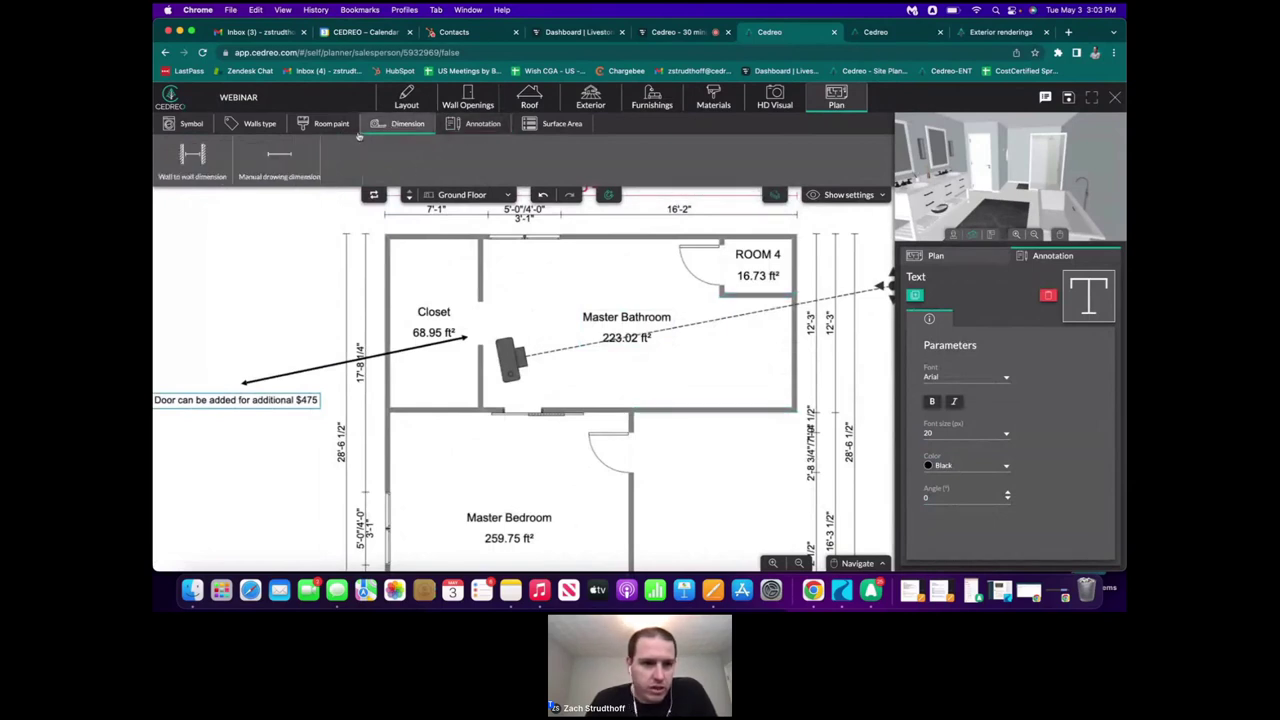
pyautogui.click(283, 163)
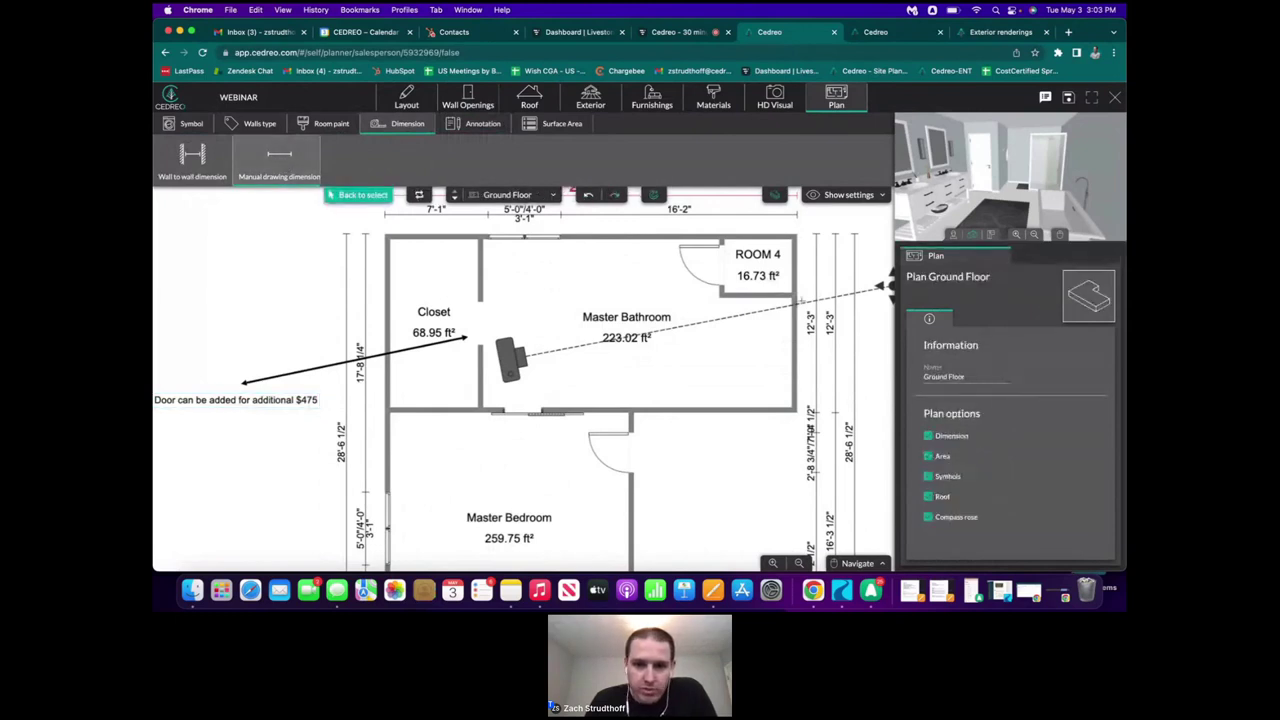
pyautogui.scroll(5, 772, 298)
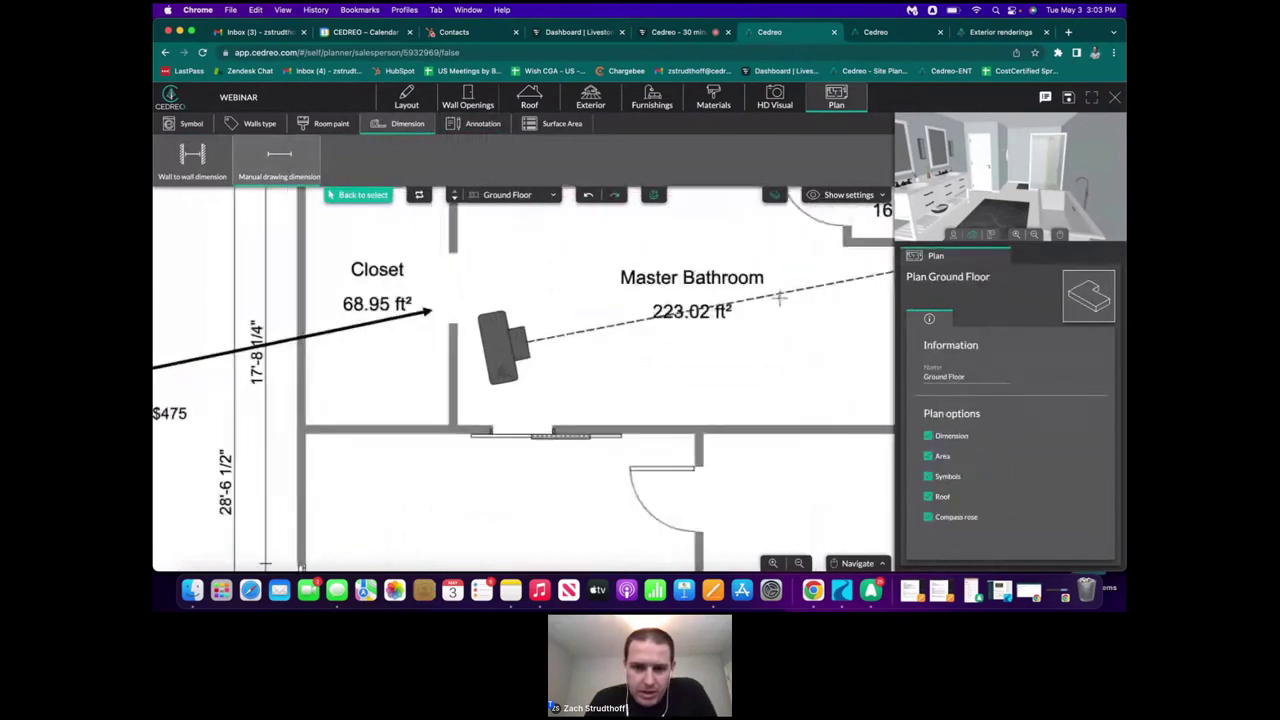
pyautogui.moveTo(777, 297); pyautogui.dragTo(631, 294, button='right')
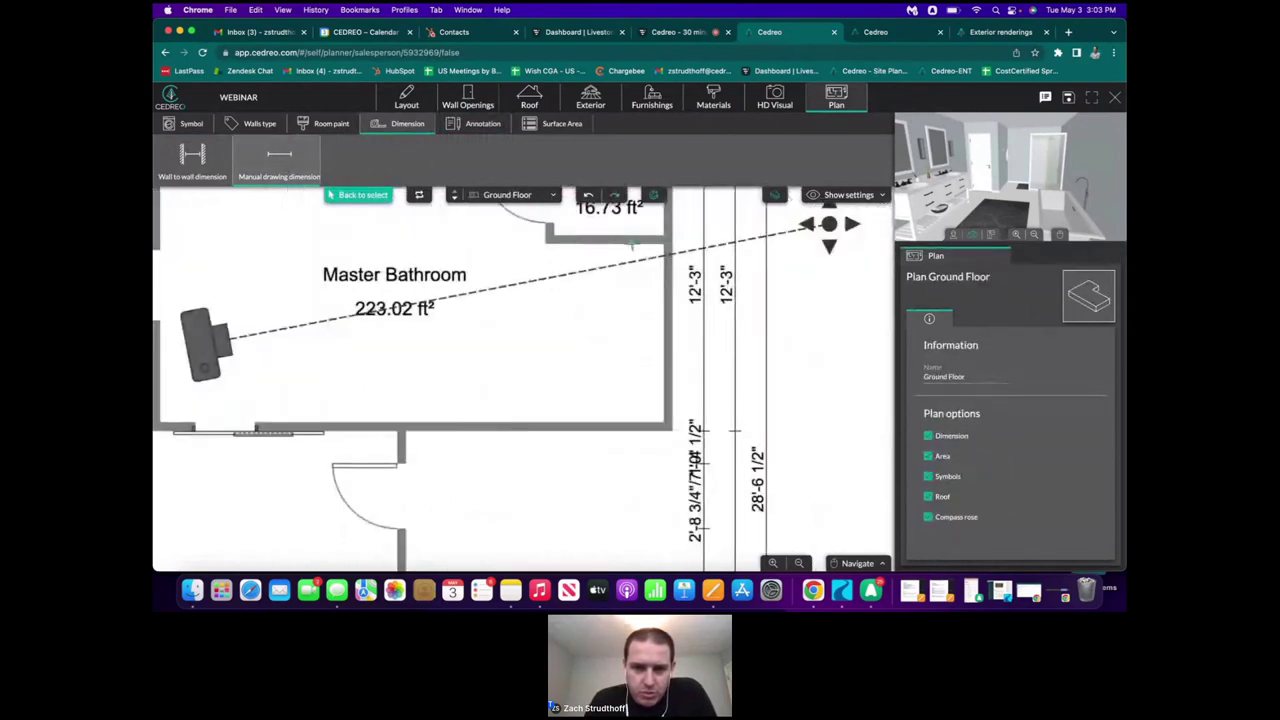
pyautogui.click(631, 243)
pyautogui.click(632, 422)
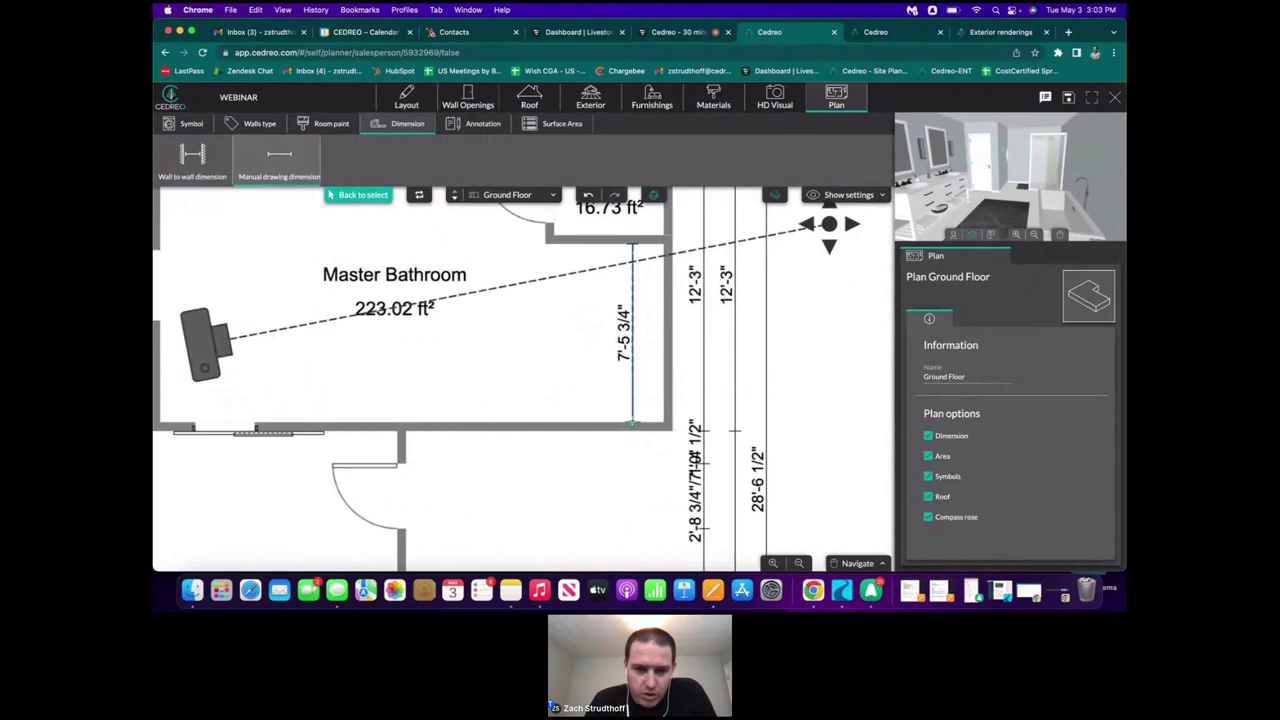
pyautogui.click(633, 424)
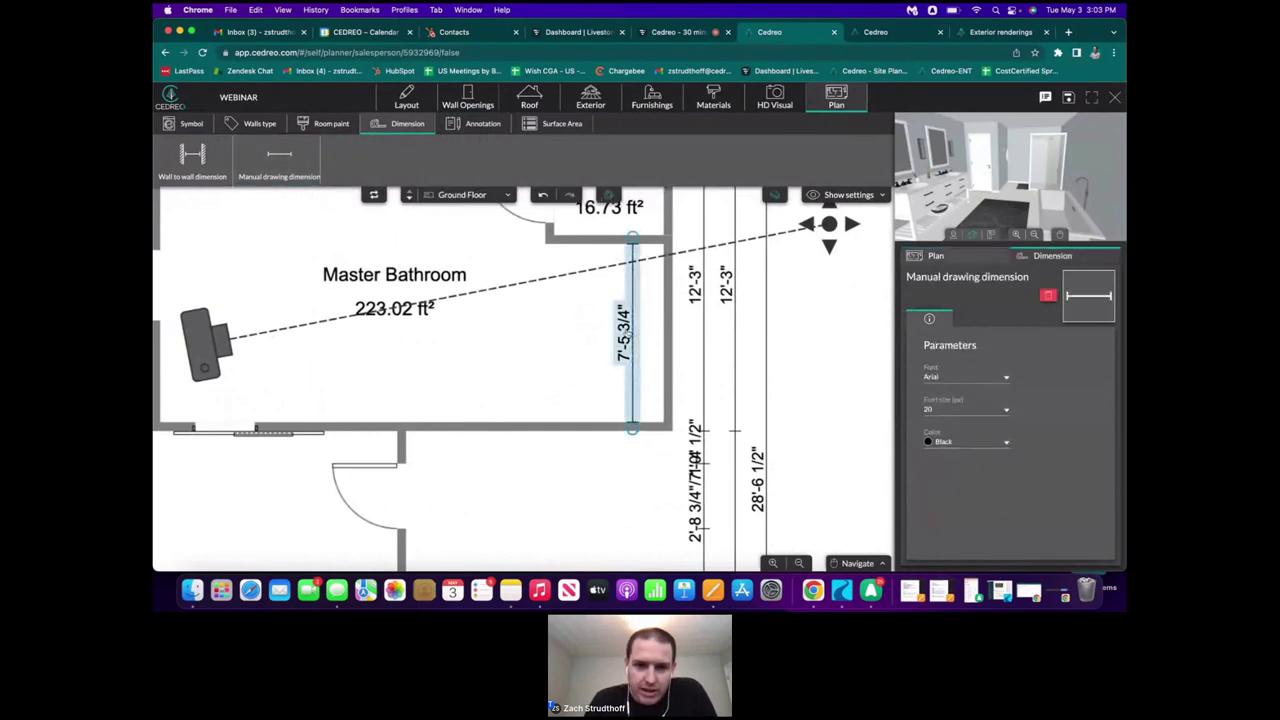
pyautogui.moveTo(631, 336); pyautogui.dragTo(551, 328)
pyautogui.click(599, 351)
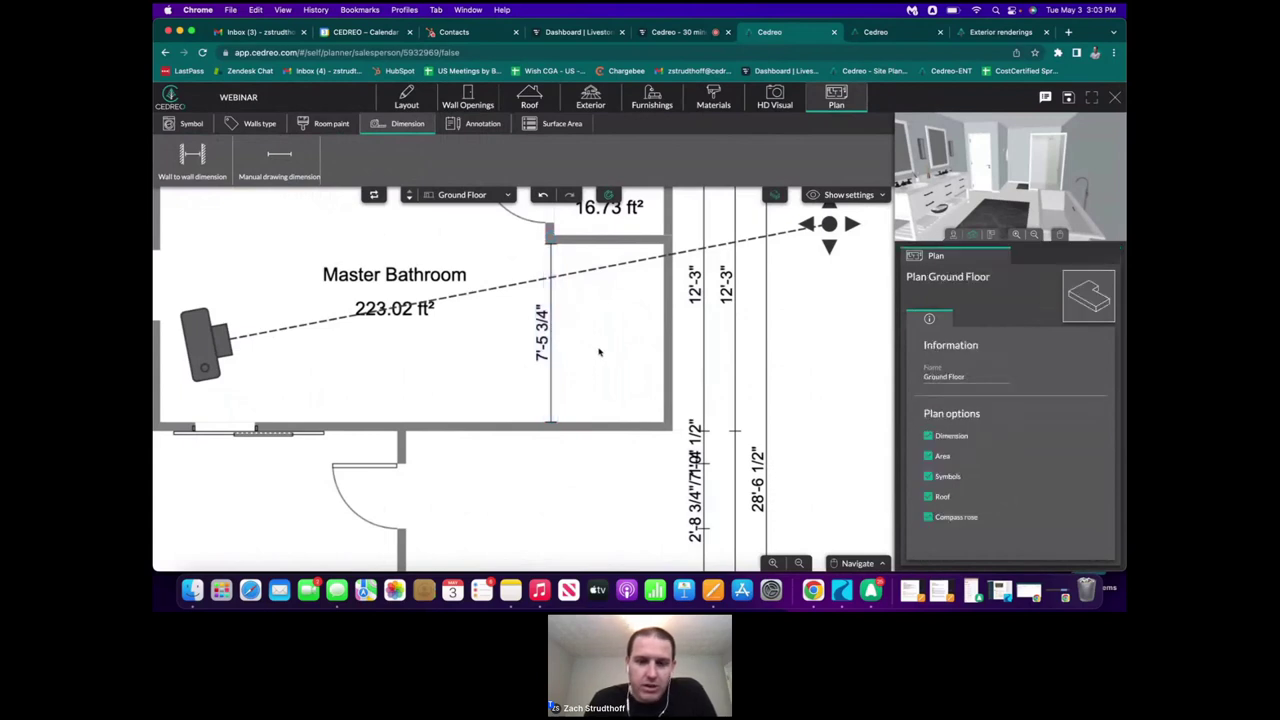
# - Paint the master bathroom blue and the master bedroom pale yellow in the 2D ground floor plan
pyautogui.scroll(-5, 587, 336)
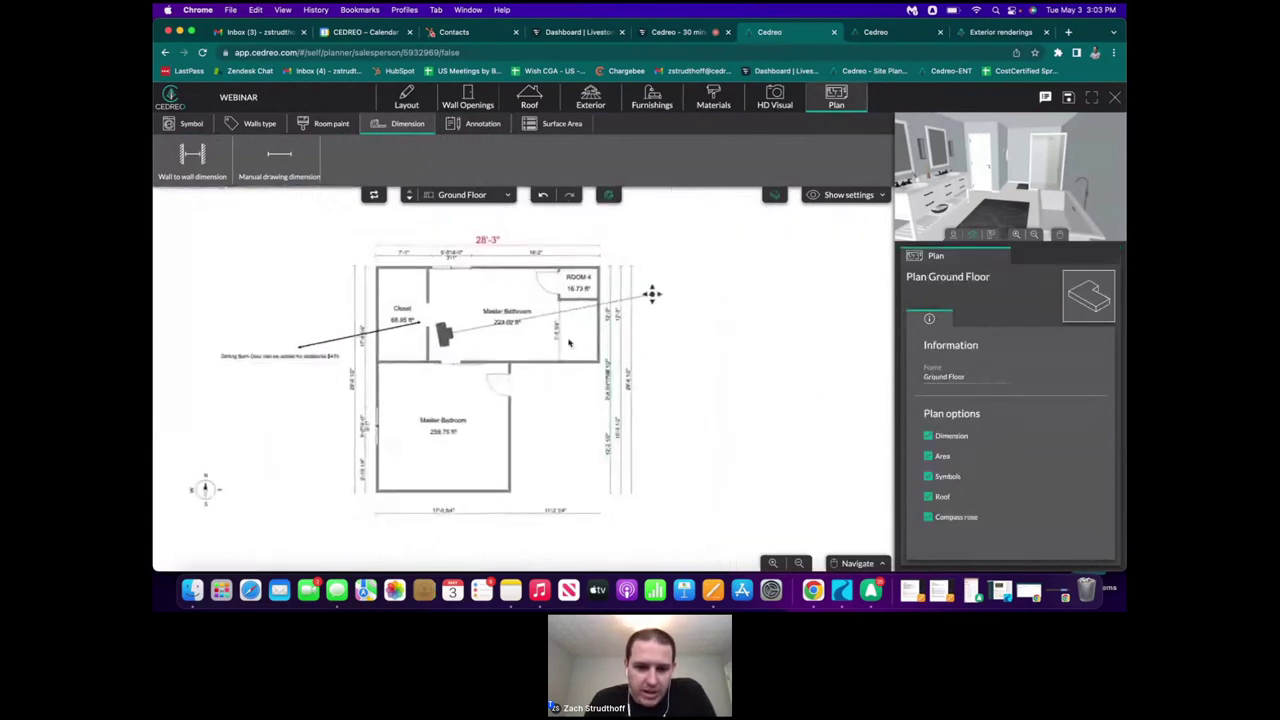
pyautogui.scroll(2, 585, 334)
pyautogui.scroll(-3, 491, 323)
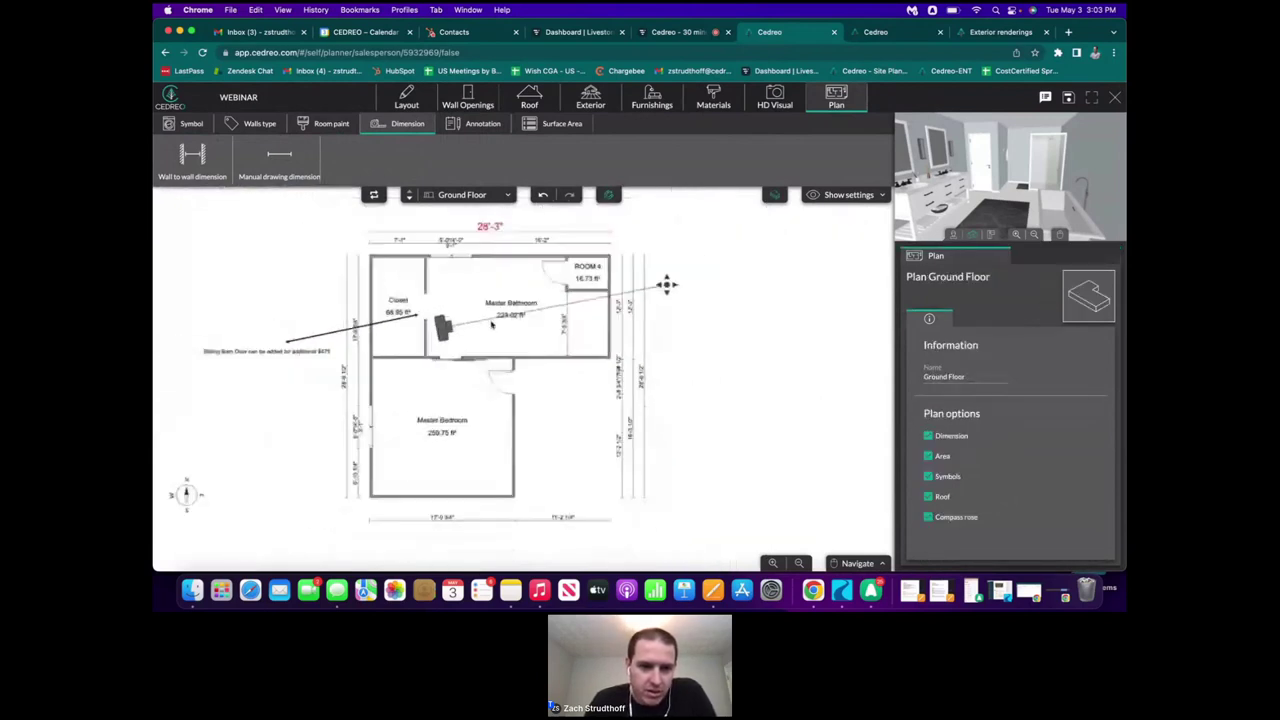
pyautogui.moveTo(491, 323); pyautogui.dragTo(504, 337)
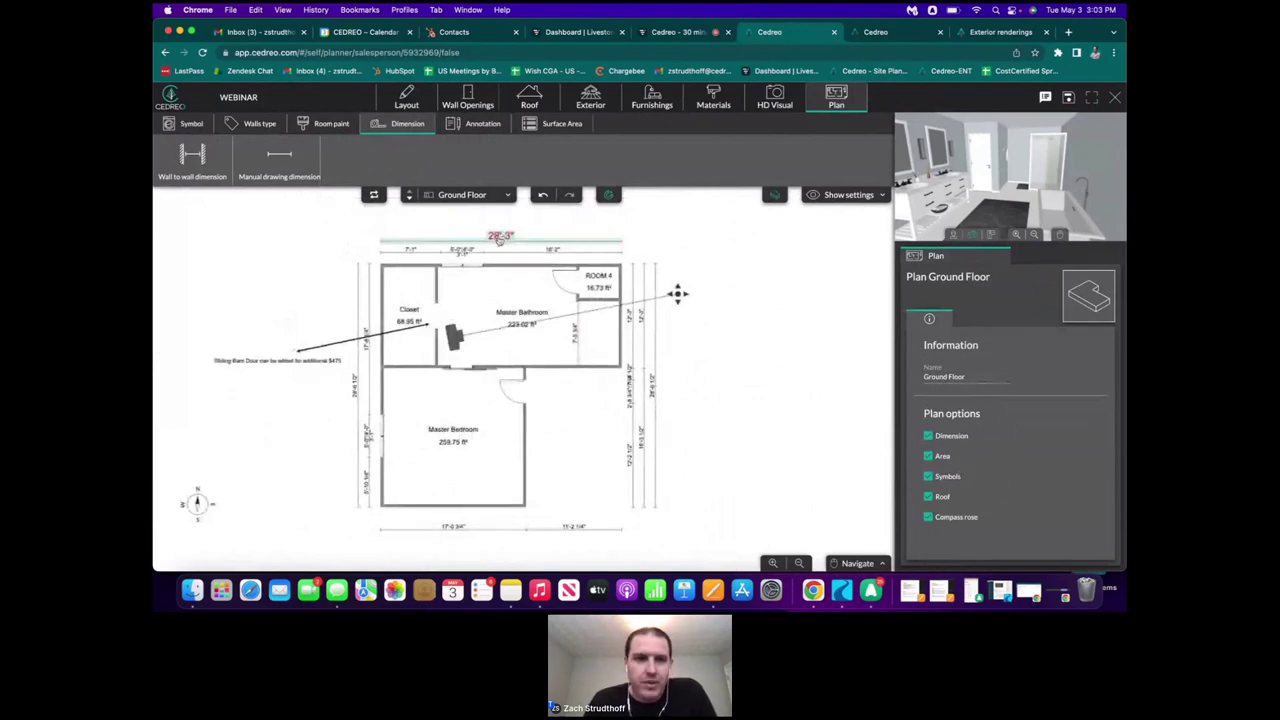
pyautogui.click(340, 124)
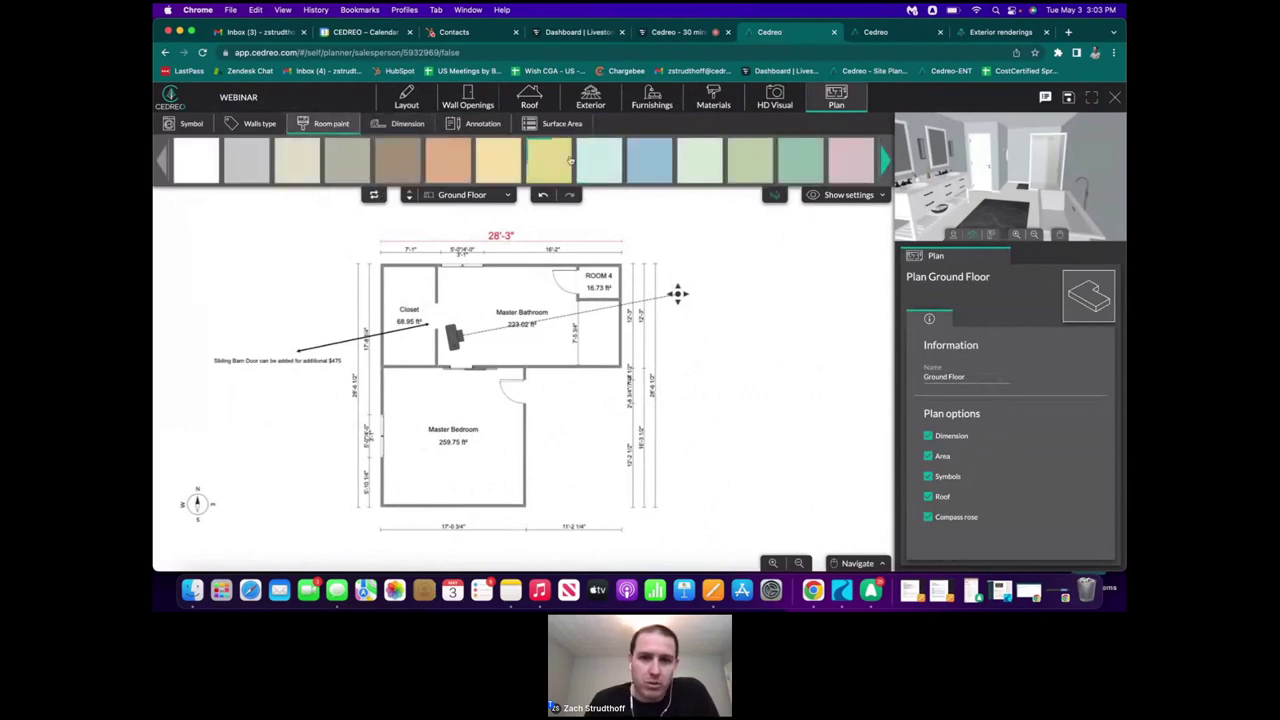
pyautogui.click(649, 160)
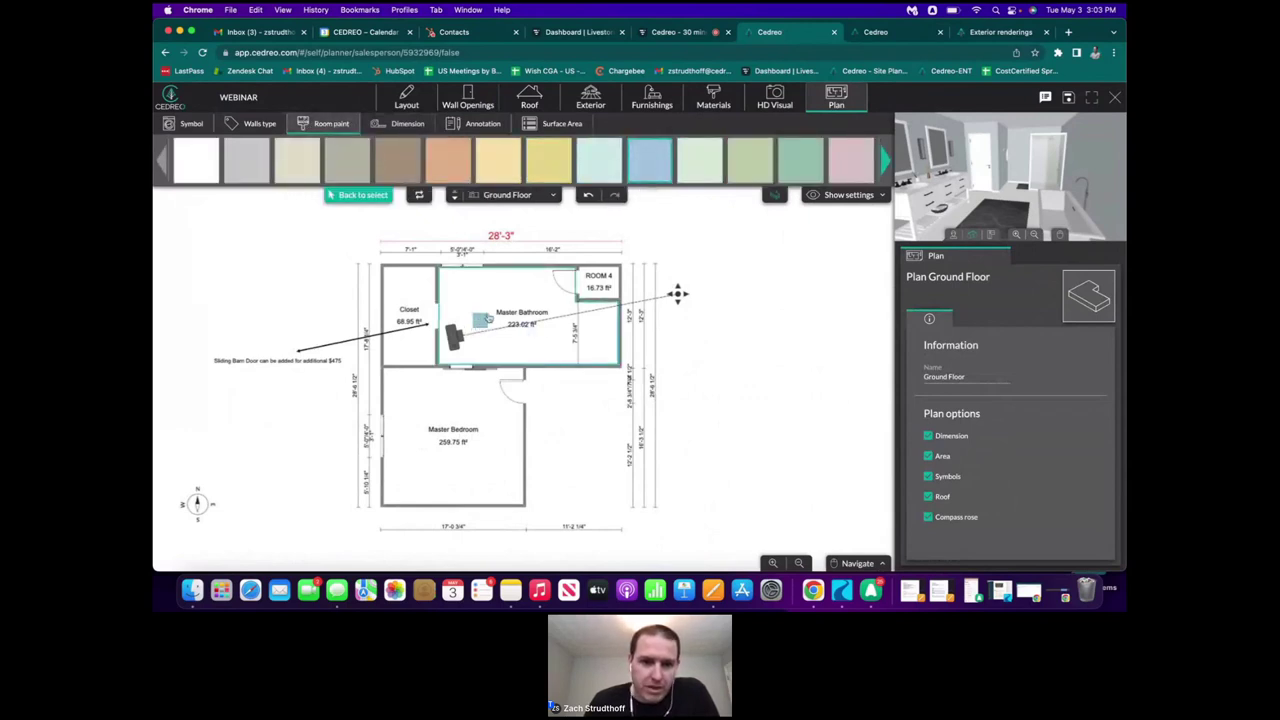
pyautogui.click(520, 297)
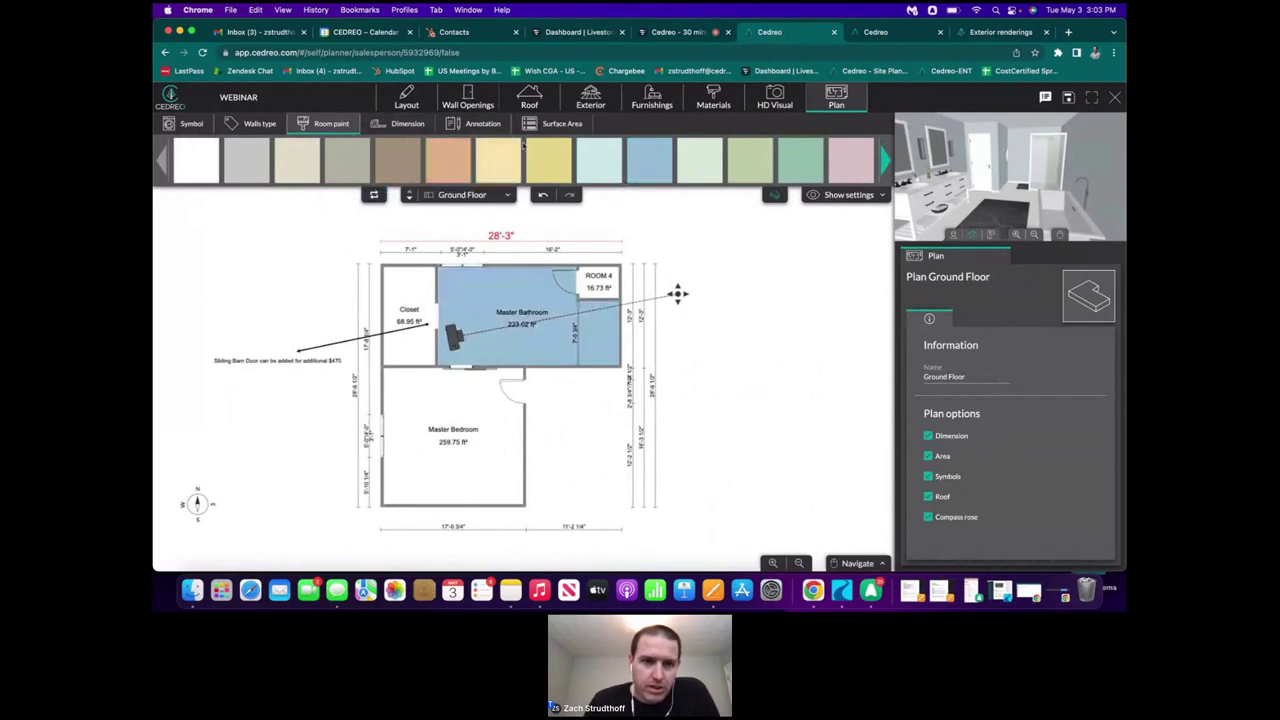
pyautogui.click(492, 166)
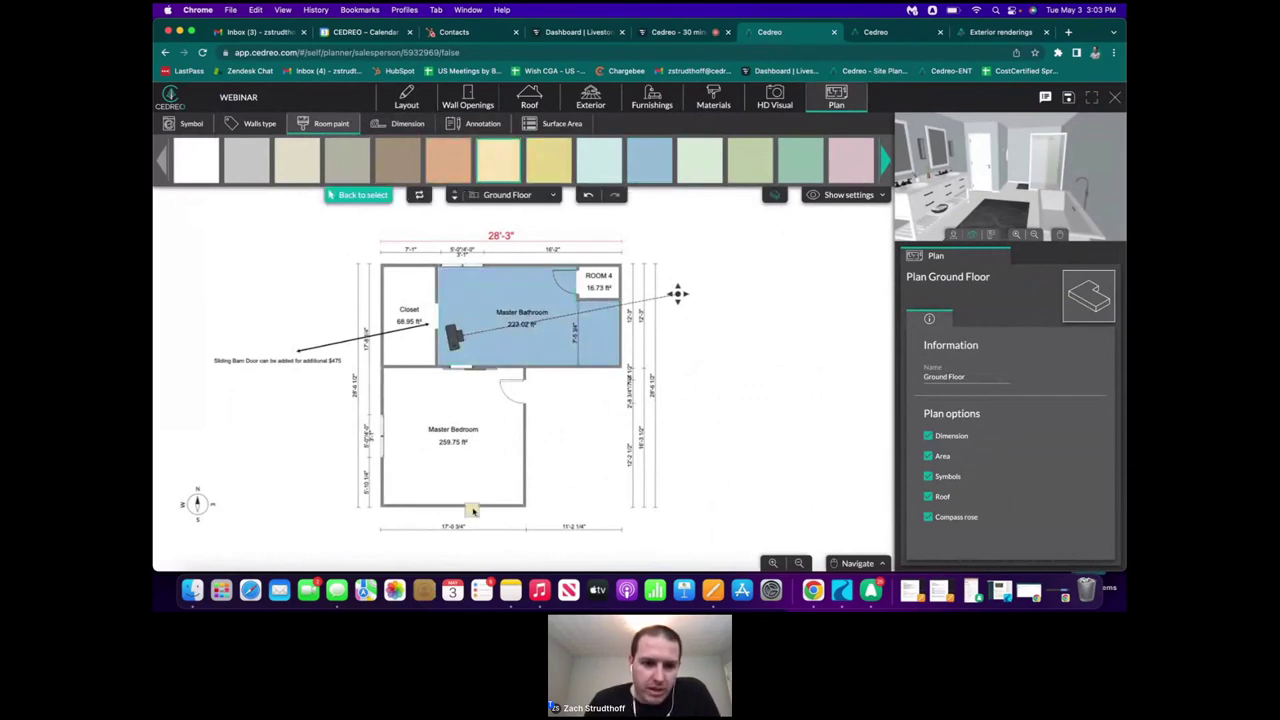
pyautogui.click(483, 463)
# - Paint the closet light gray and Room 4 green in the 2D ground floor plan
pyautogui.click(250, 162)
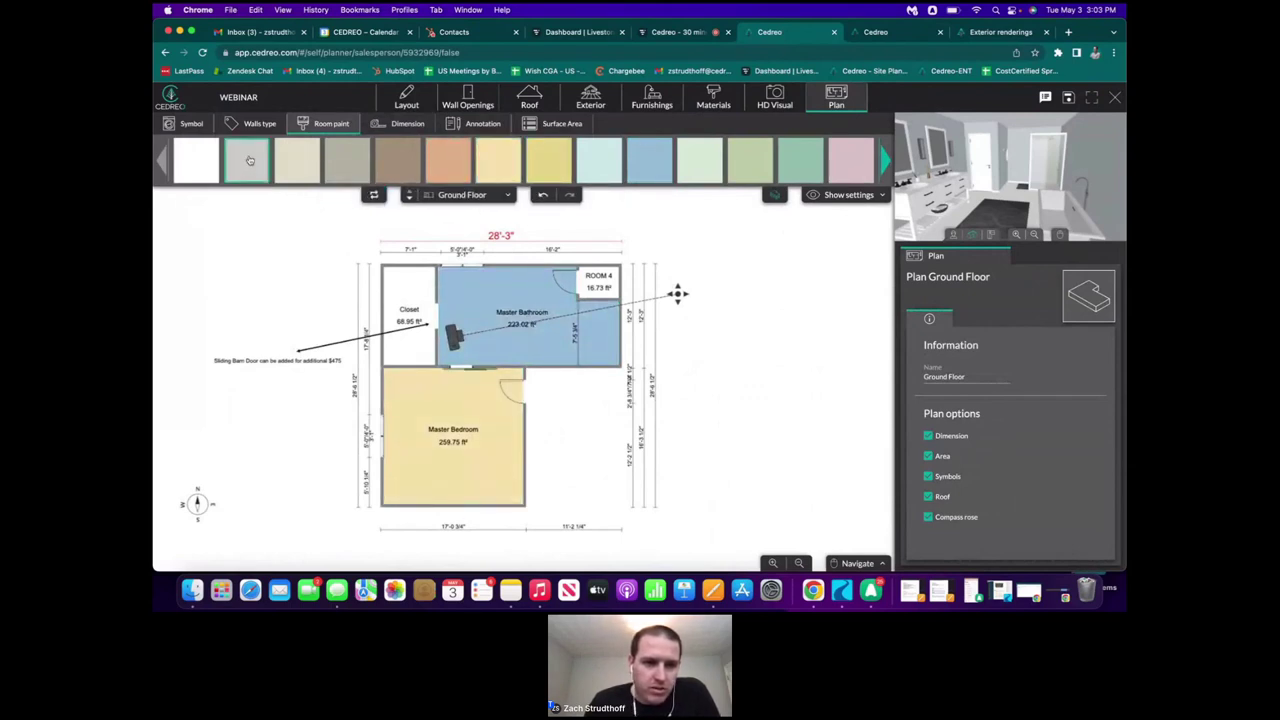
pyautogui.click(406, 303)
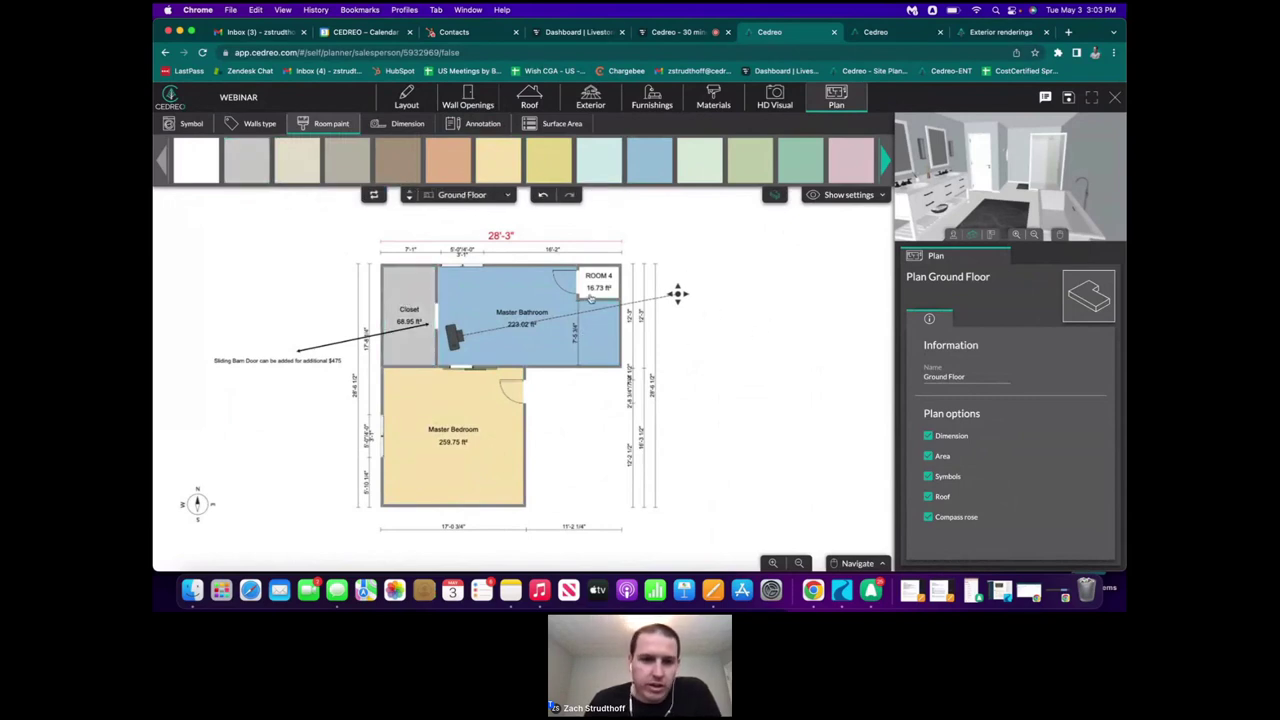
pyautogui.click(797, 166)
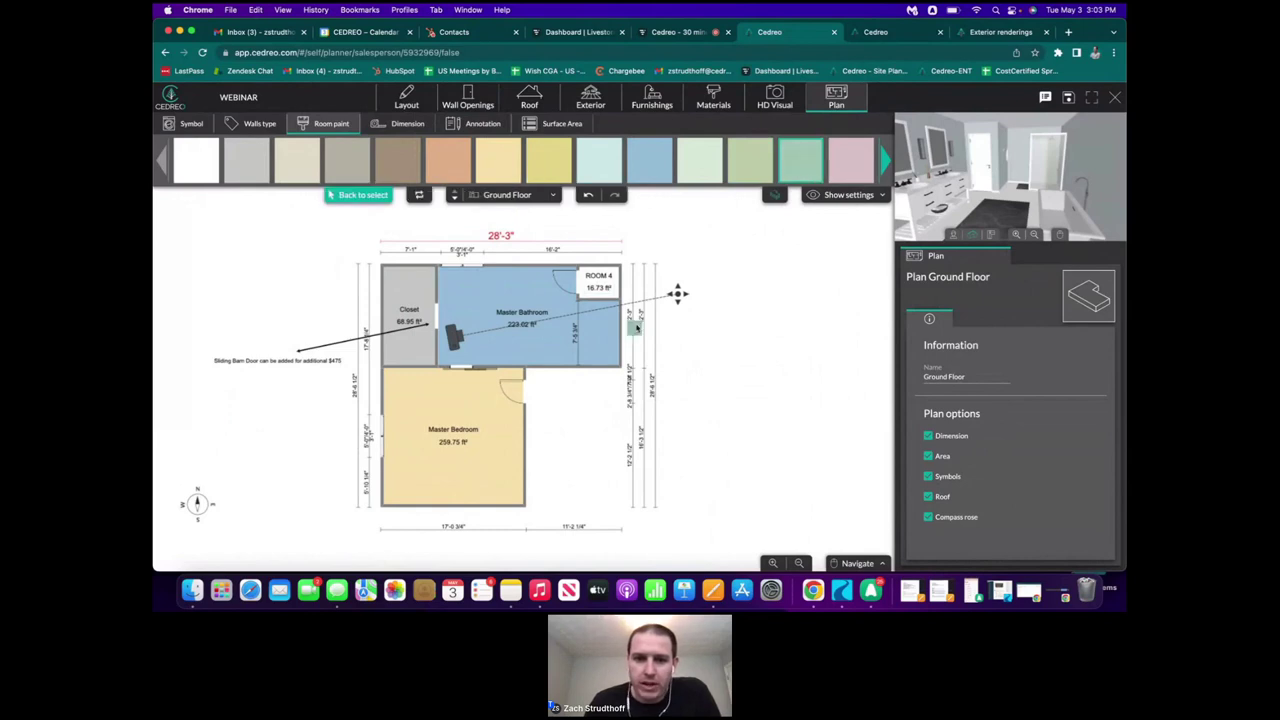
pyautogui.click(599, 277)
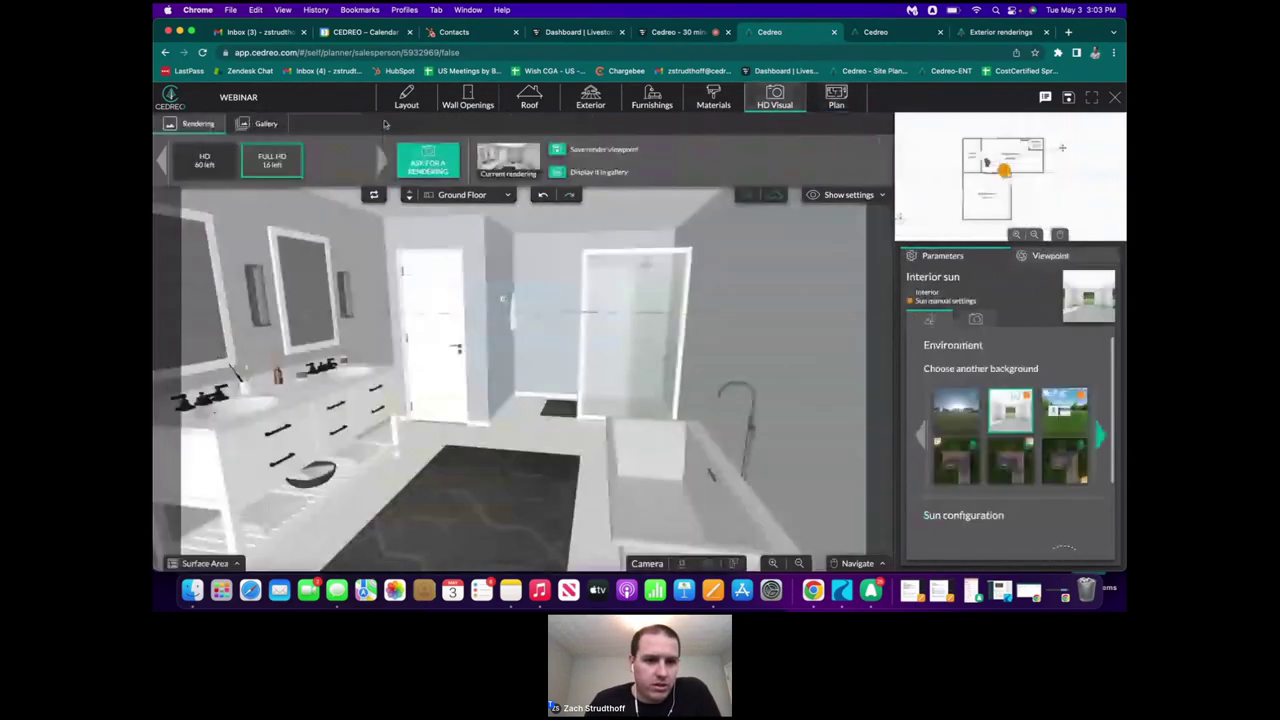
# - Compare the two Full HD bathroom renderings in the gallery, checking the shower, door and bathtub arrangement of each layout
pyautogui.click(264, 127)
pyautogui.click(211, 166)
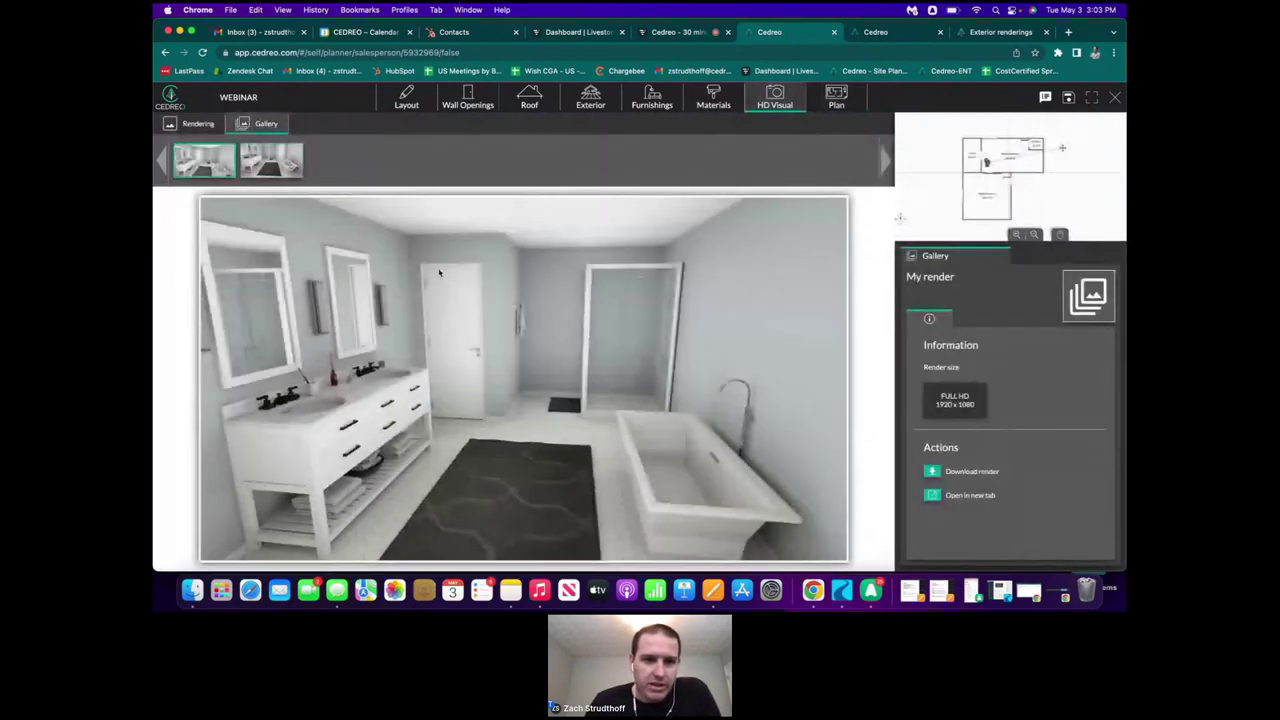
pyautogui.click(257, 165)
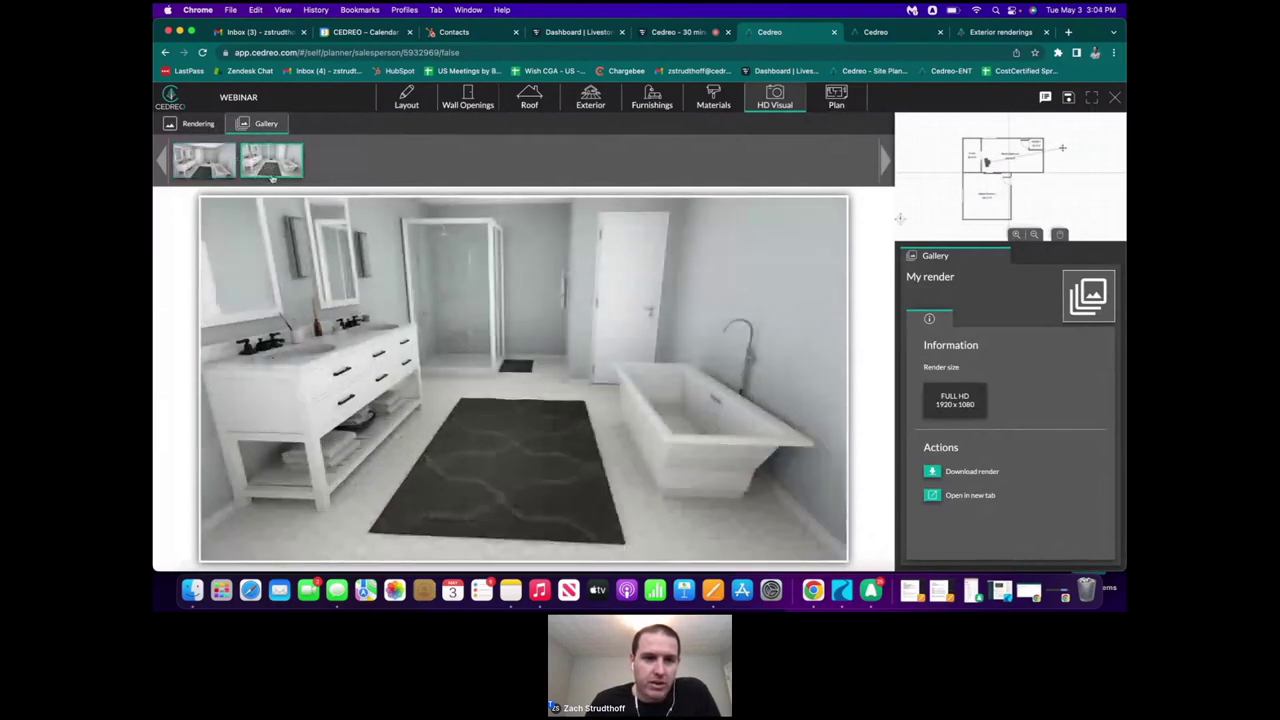
pyautogui.click(207, 163)
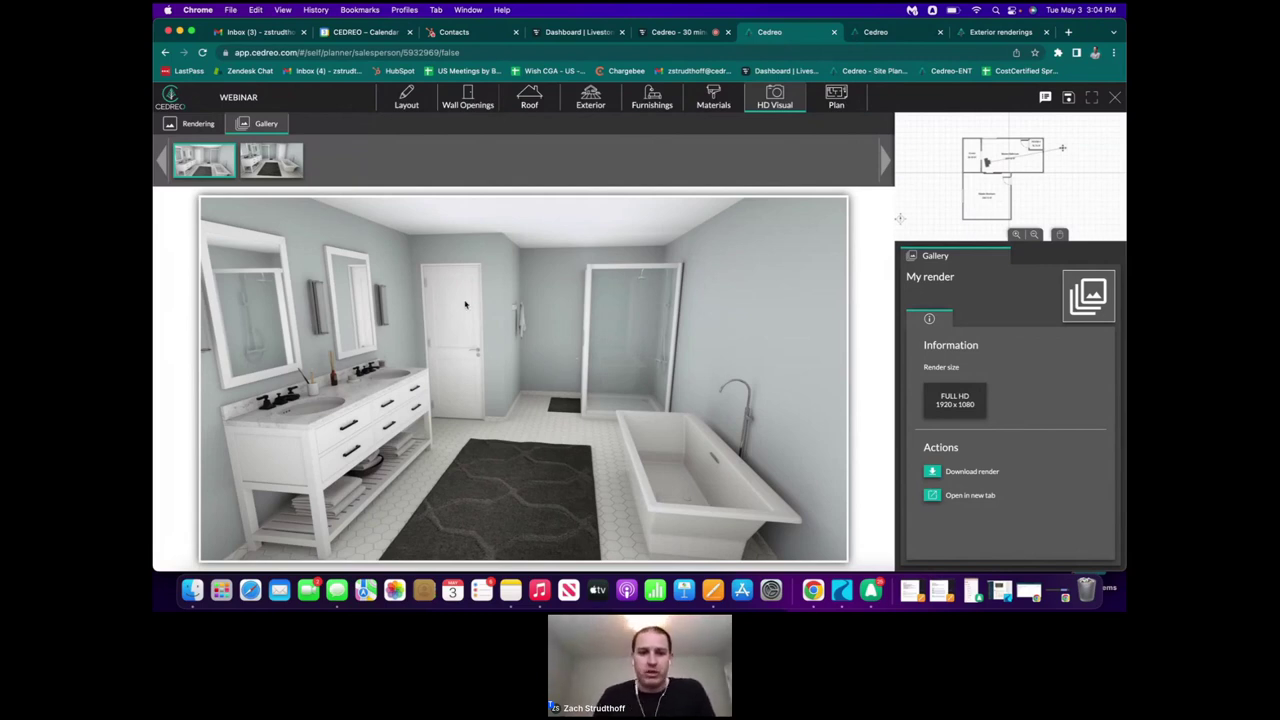
pyautogui.click(271, 160)
pyautogui.click(207, 161)
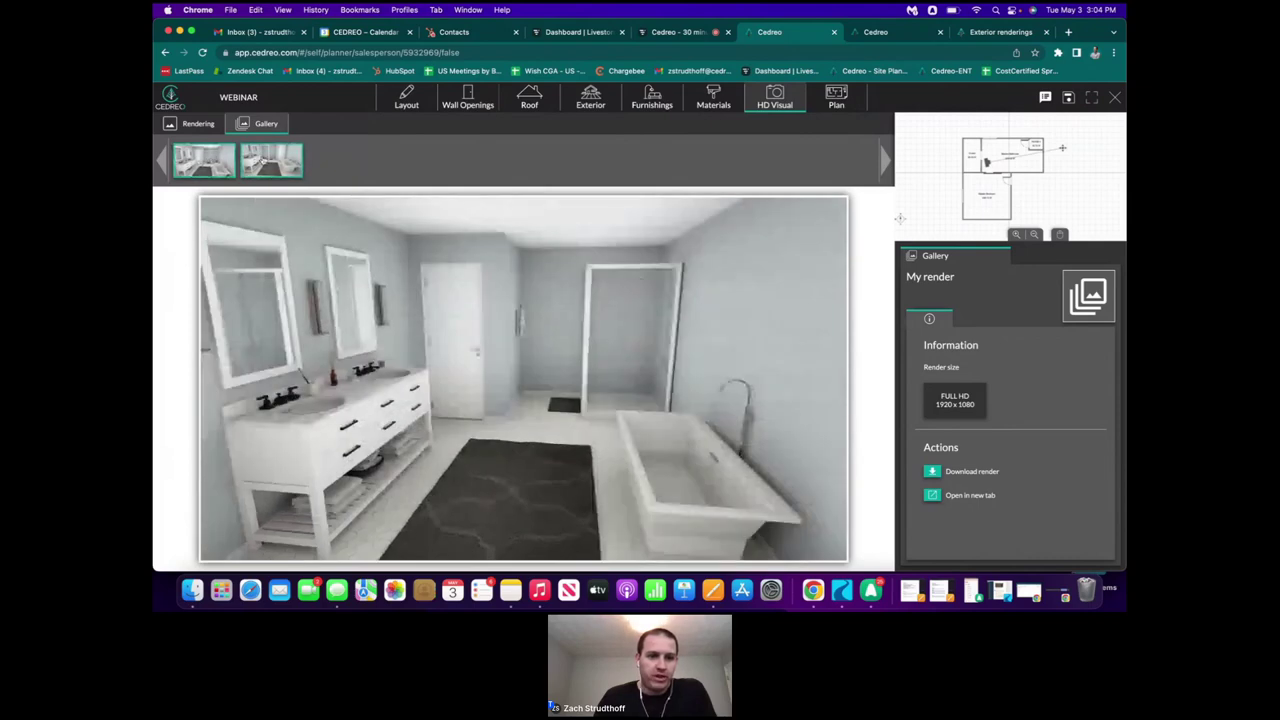
pyautogui.click(254, 161)
pyautogui.click(210, 161)
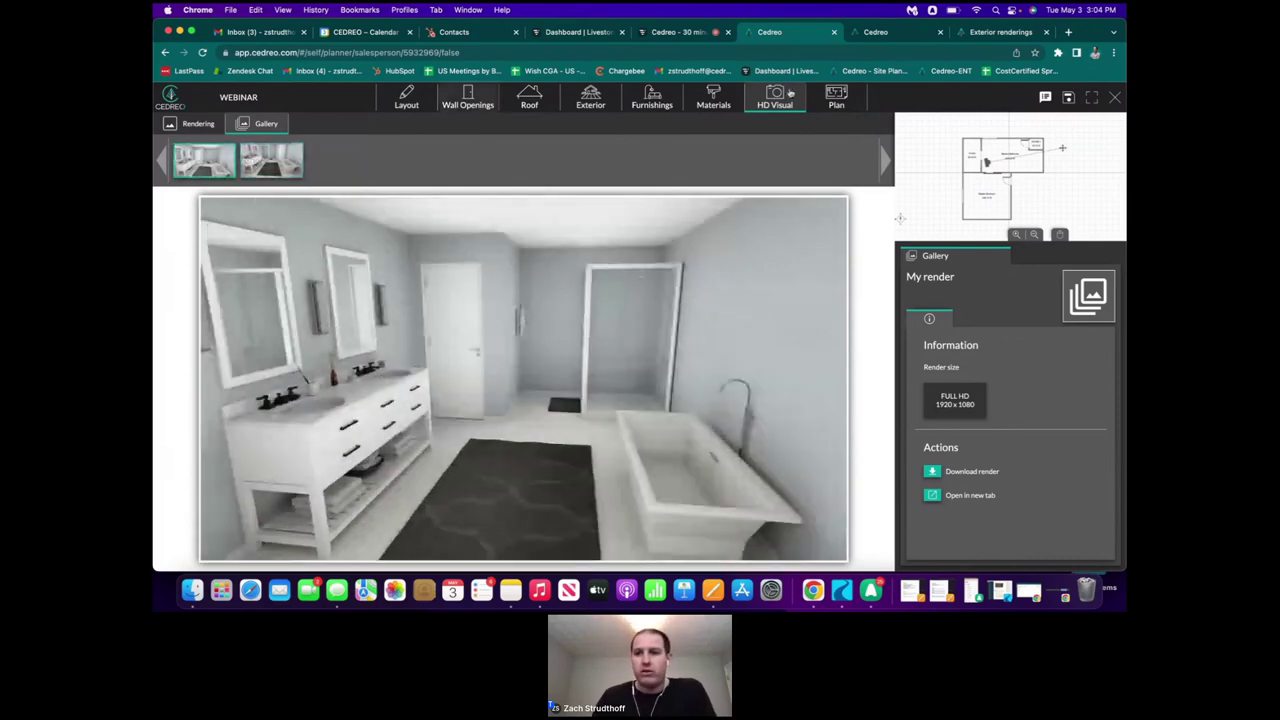
# - Save and close the project, and review the table of surfaces in its project information
pyautogui.click(1116, 97)
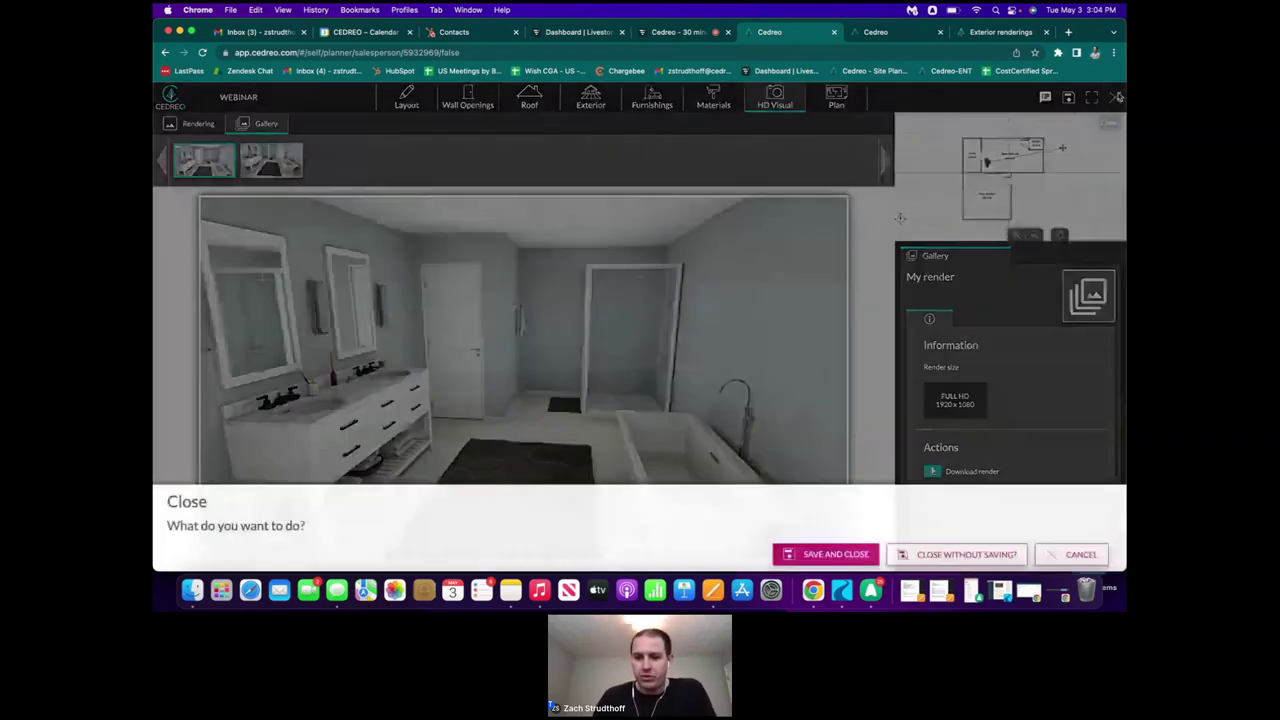
pyautogui.click(848, 552)
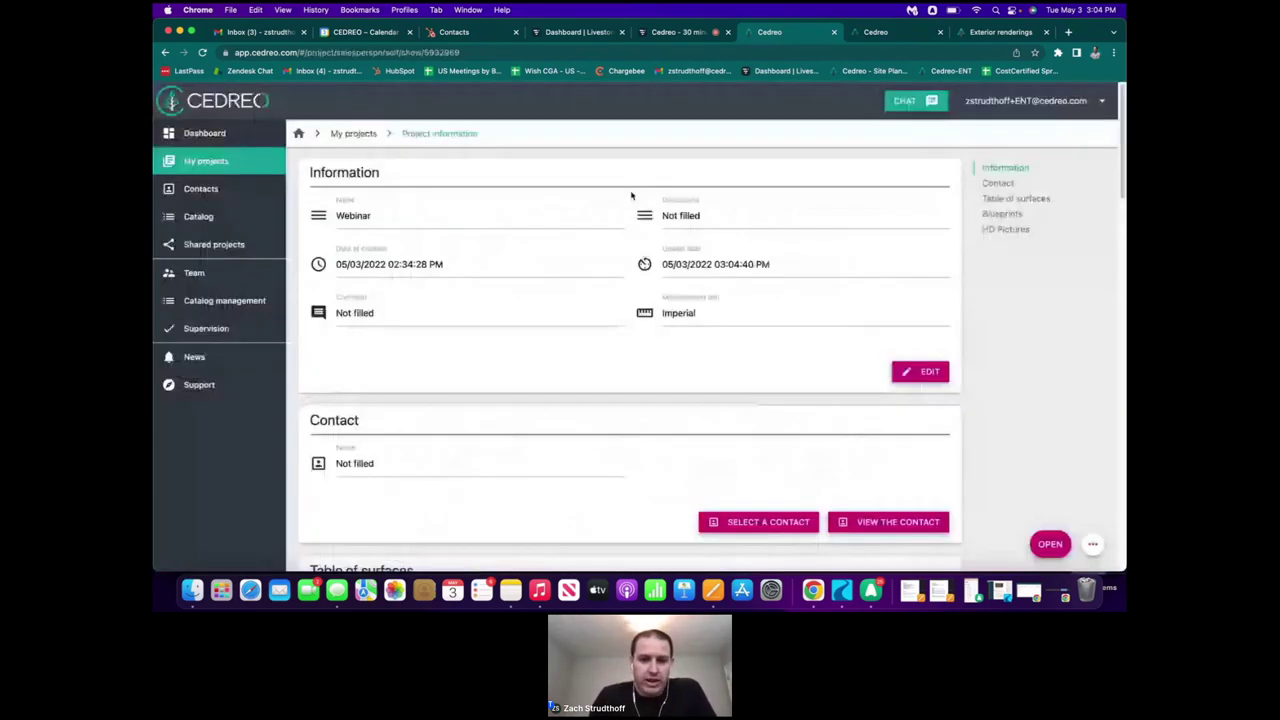
pyautogui.scroll(-3, 488, 197)
pyautogui.scroll(-3, 386, 378)
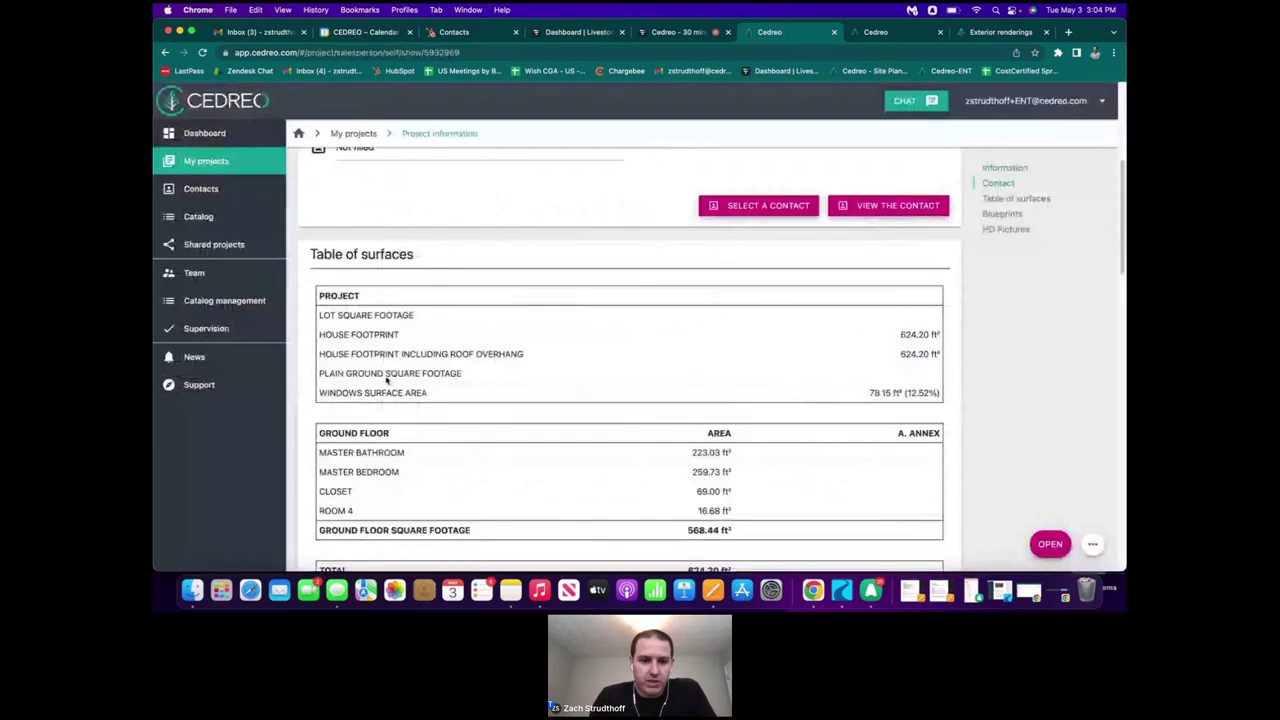
pyautogui.scroll(-5, 386, 378)
pyautogui.scroll(-1, 442, 175)
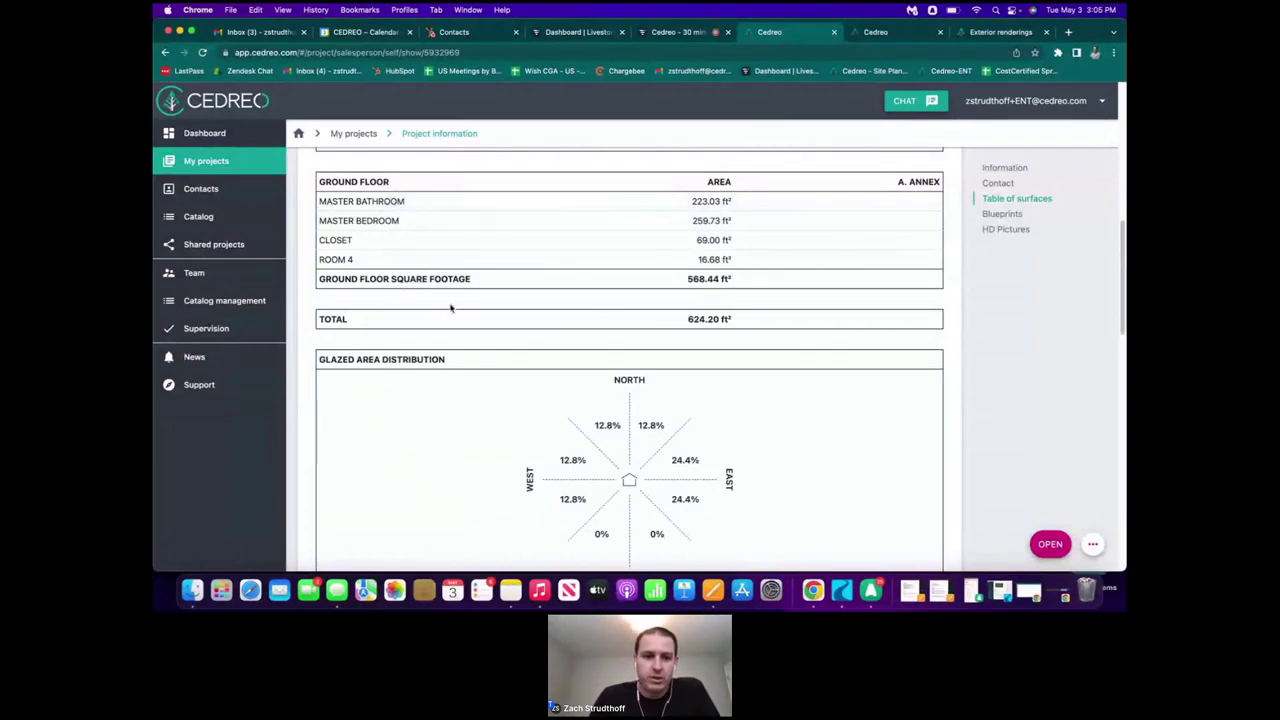
# - Display the color-coded, annotated ground floor plan among the project's blueprints
pyautogui.scroll(-10, 451, 307)
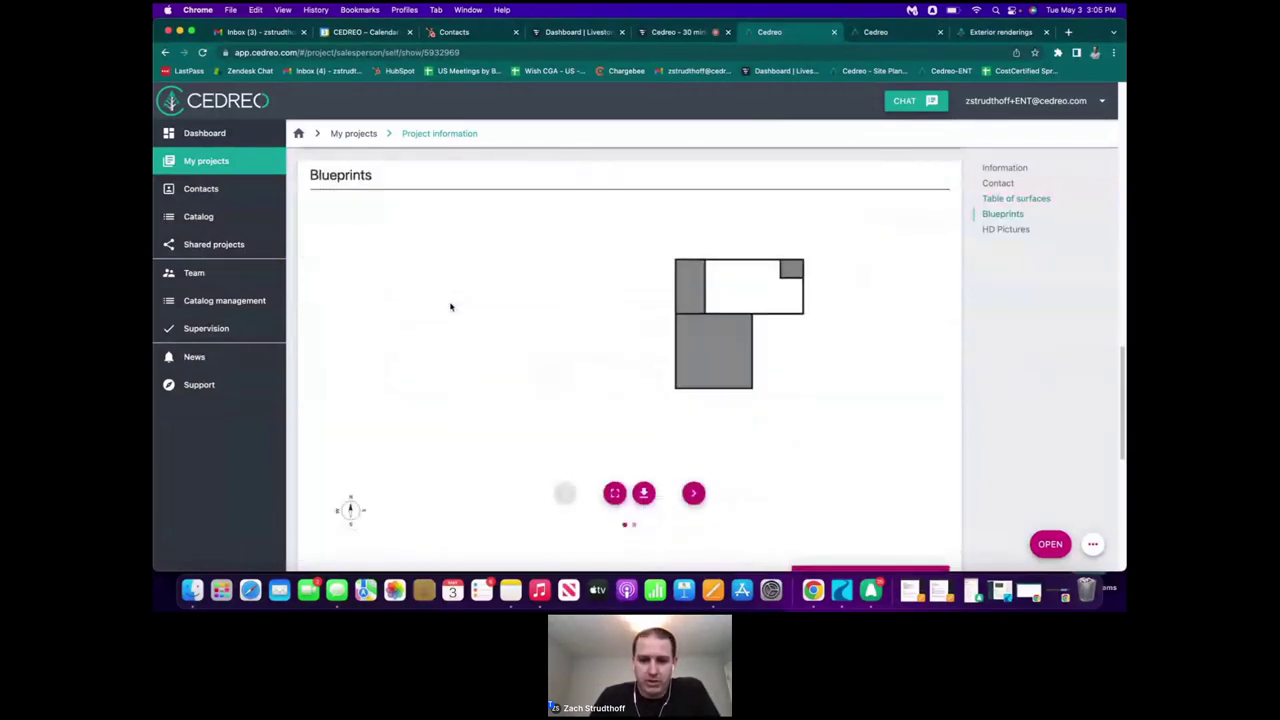
pyautogui.click(693, 492)
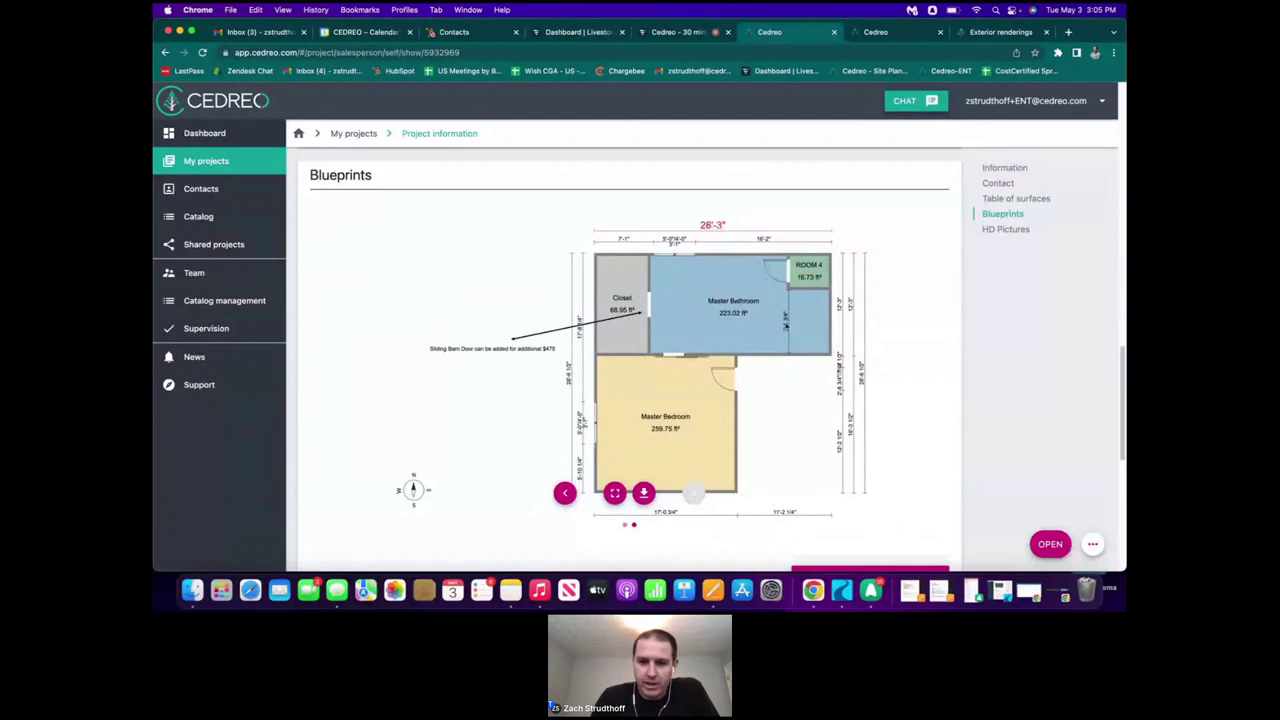
pyautogui.scroll(-1, 935, 506)
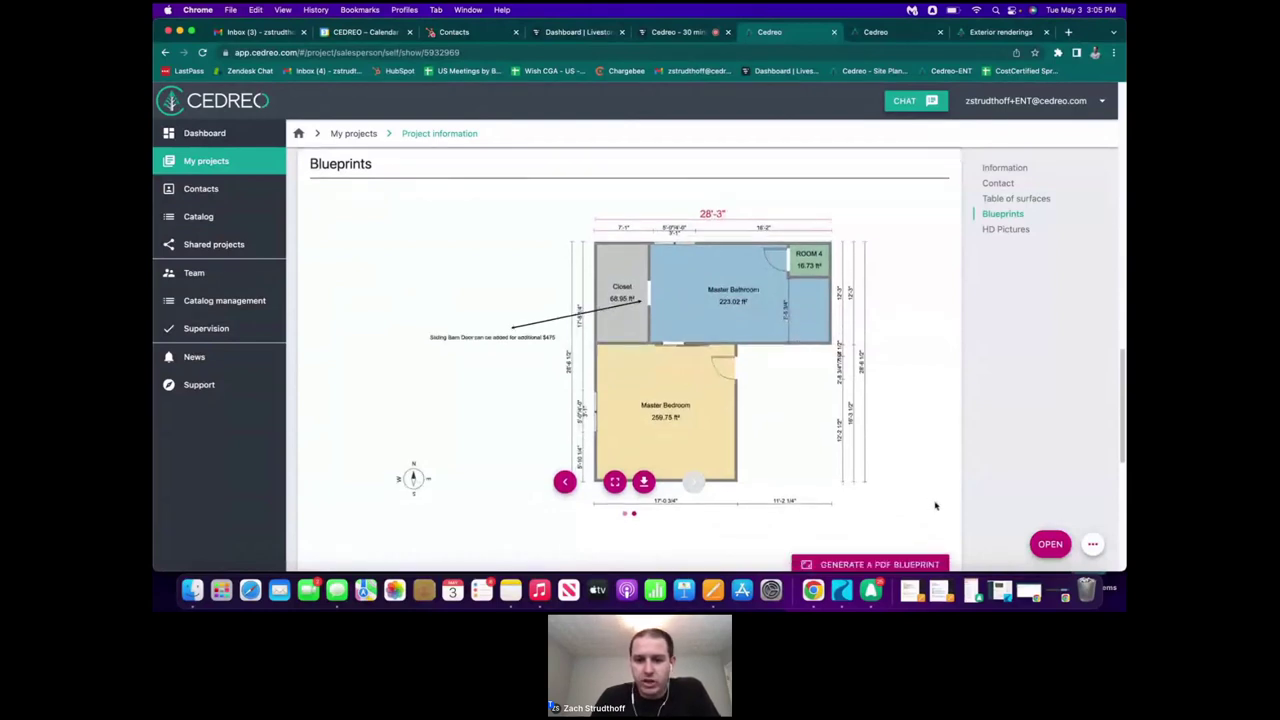
# - Review the floor plan scale, levels and orientation options for a PDF blueprint, and close the settings without generating it
pyautogui.scroll(-3, 935, 506)
pyautogui.click(872, 474)
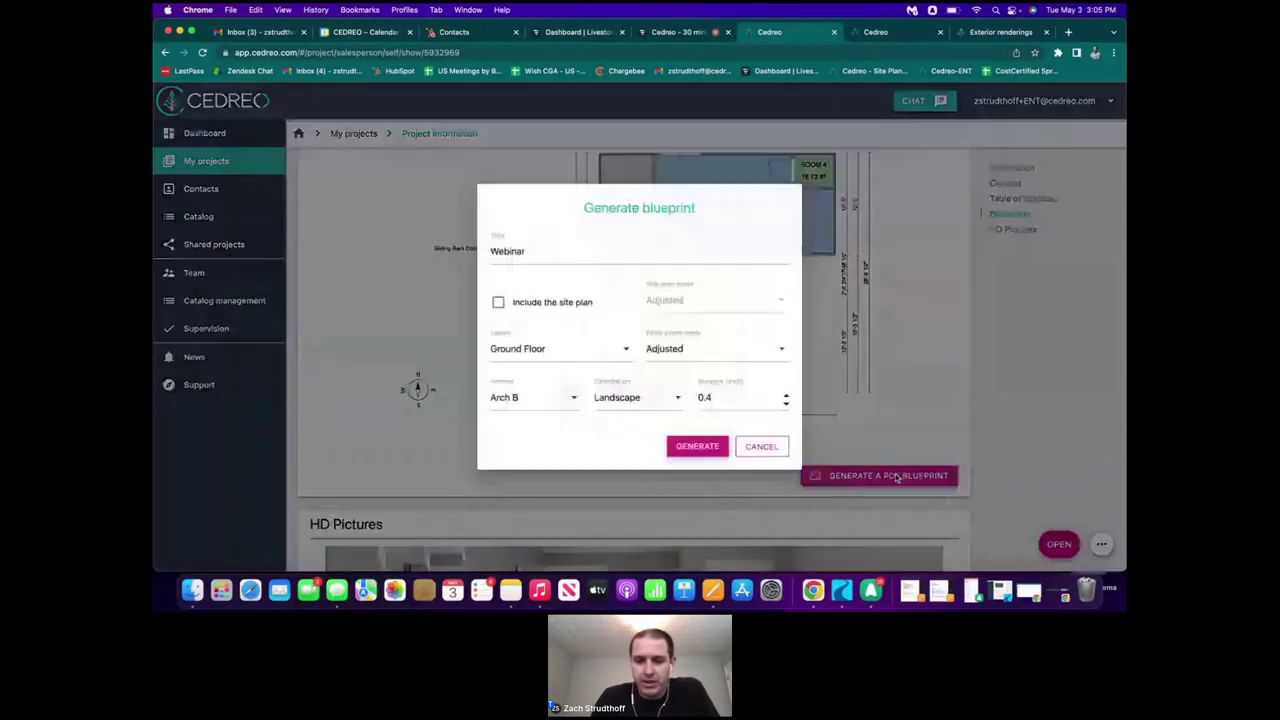
pyautogui.click(689, 348)
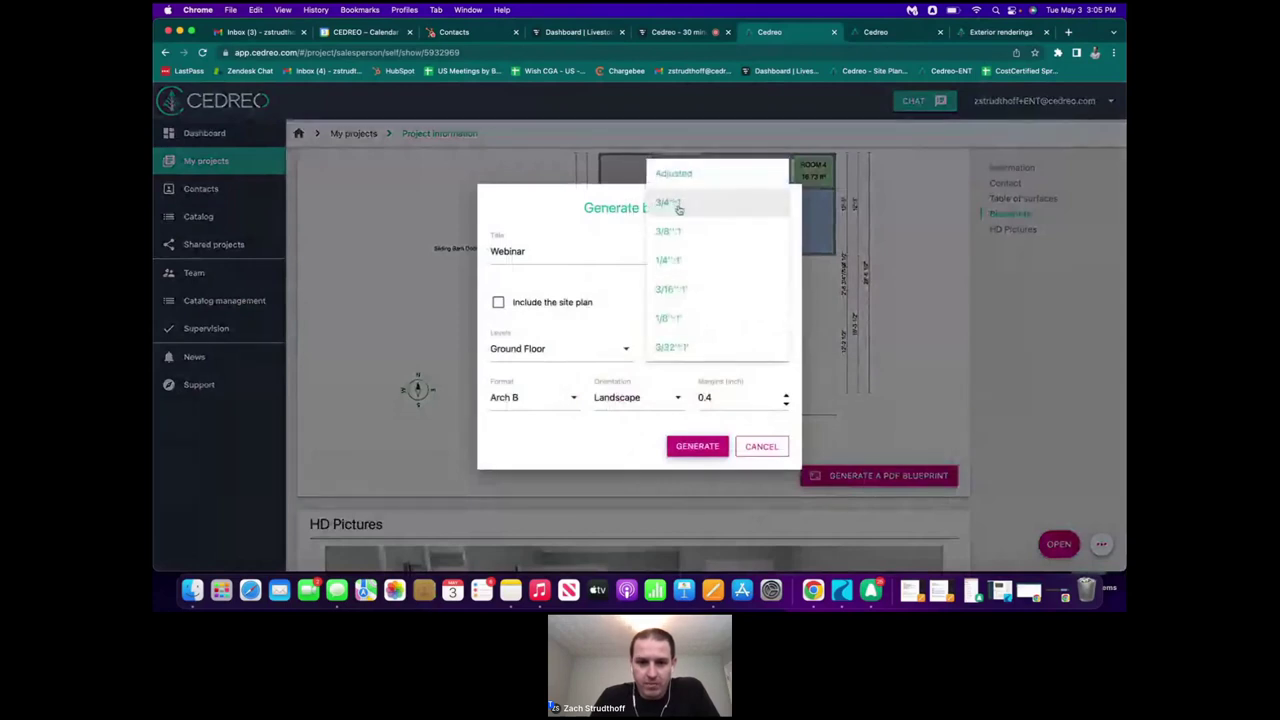
pyautogui.click(617, 241)
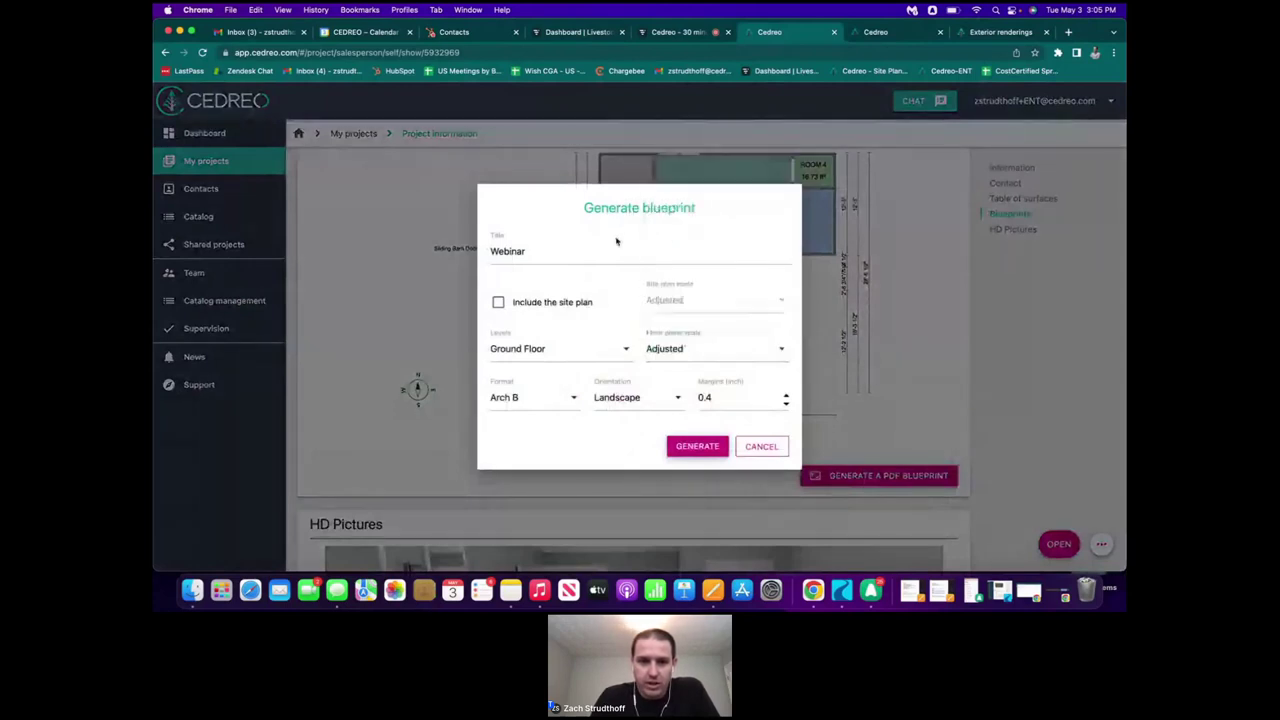
pyautogui.click(585, 349)
pyautogui.click(590, 243)
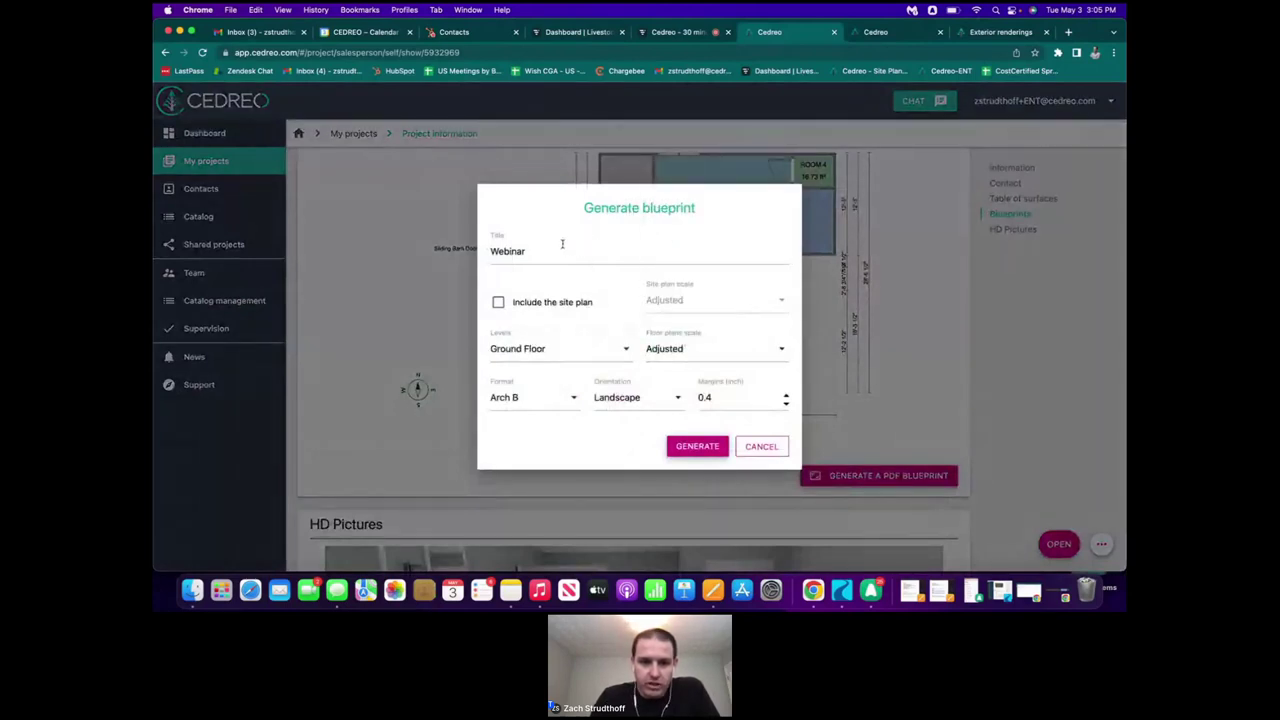
pyautogui.click(657, 406)
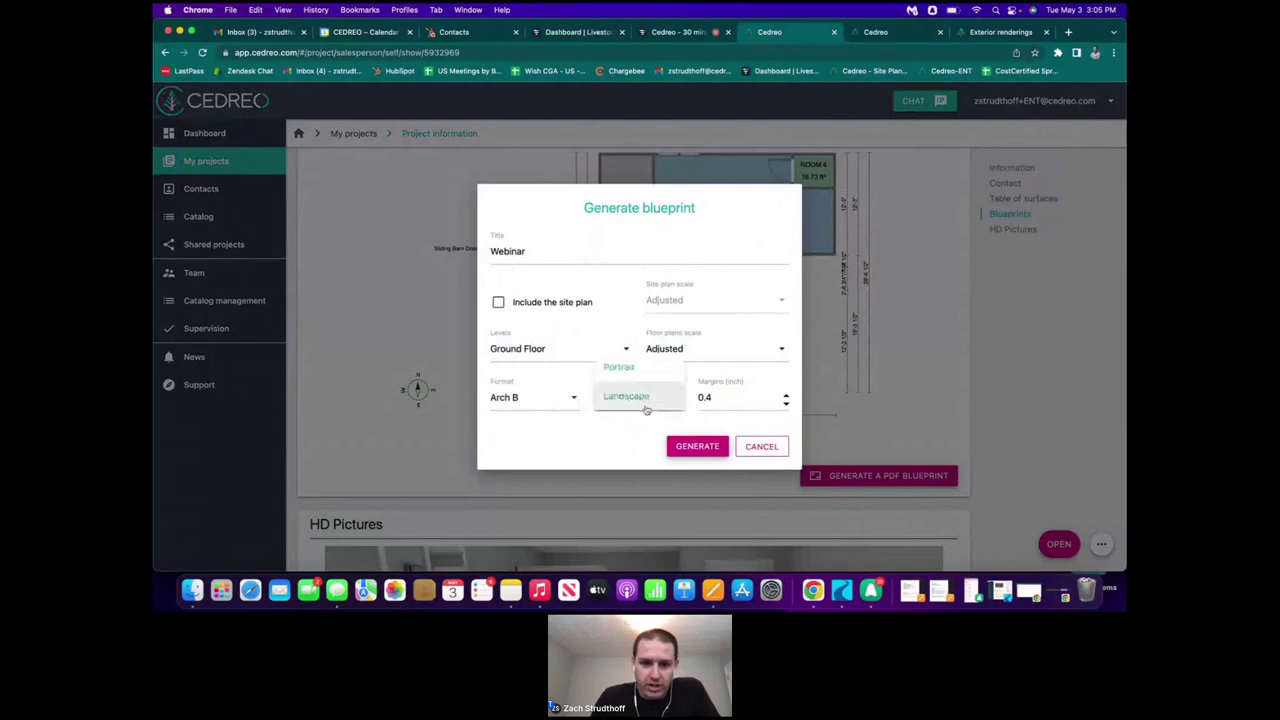
pyautogui.click(763, 446)
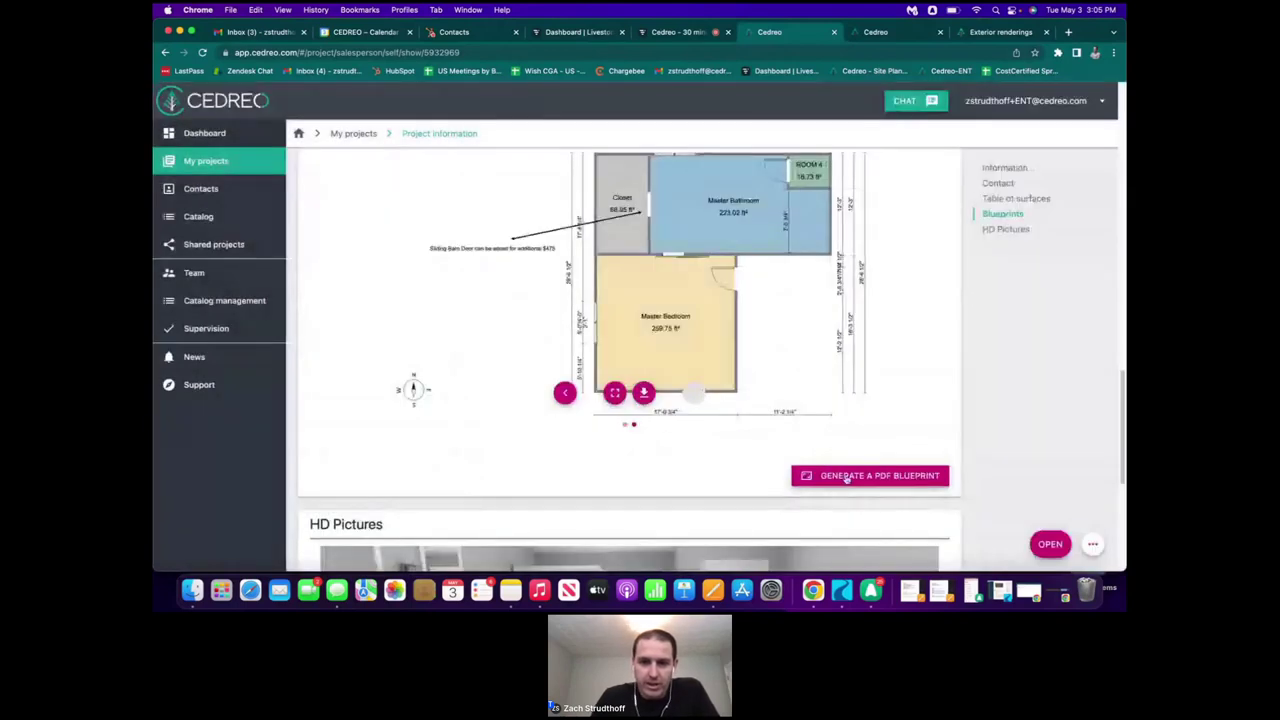
# - Compare the two bathroom renderings among the project's HD pictures
pyautogui.scroll(-5, 677, 313)
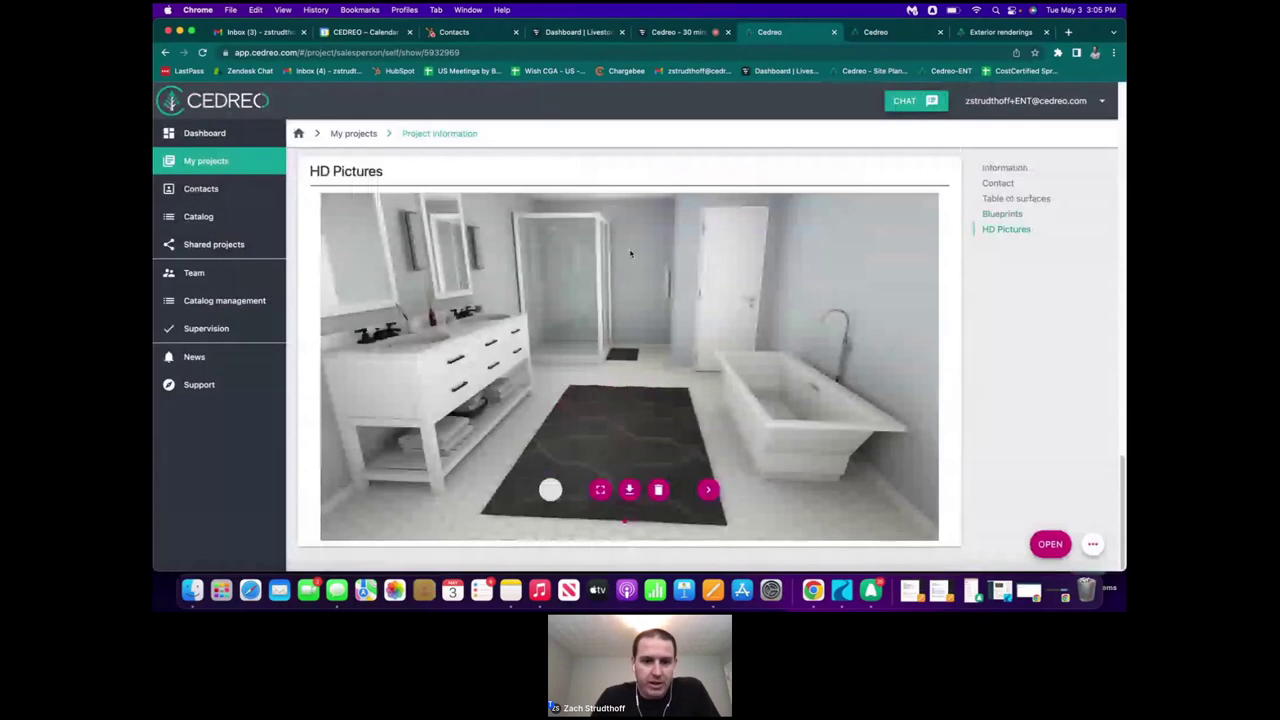
pyautogui.click(707, 488)
pyautogui.click(707, 488)
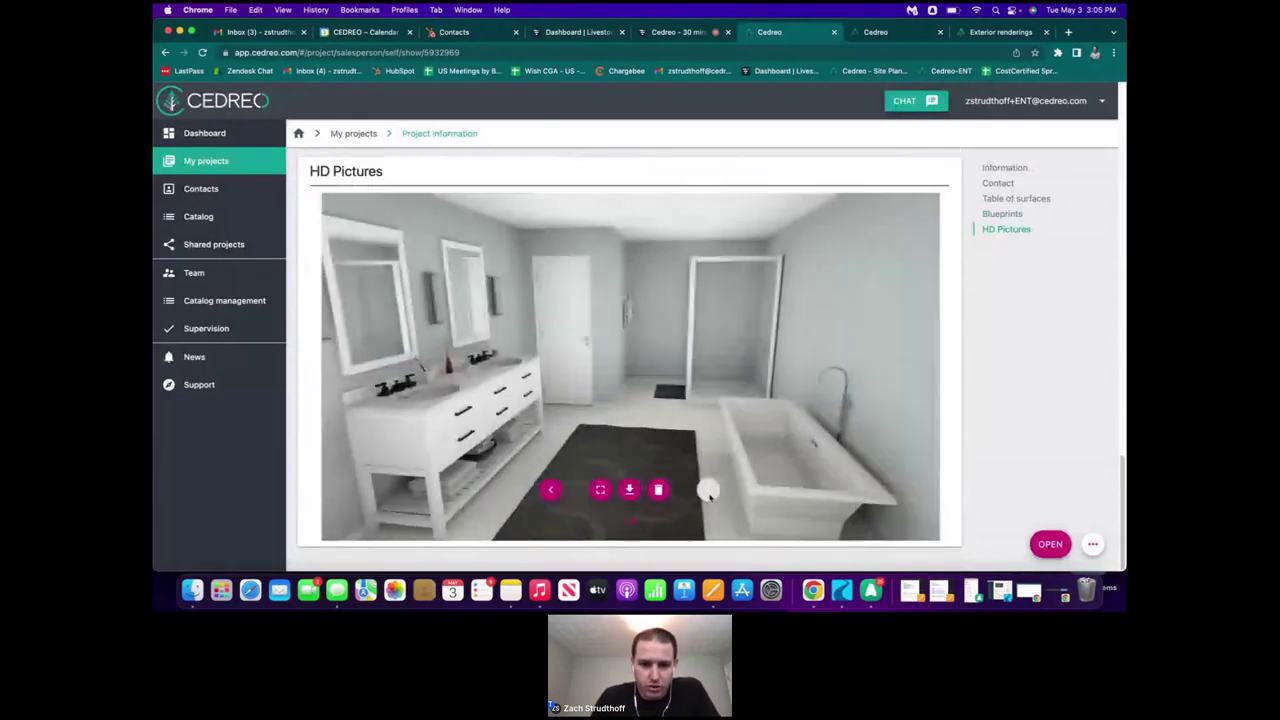
pyautogui.click(551, 490)
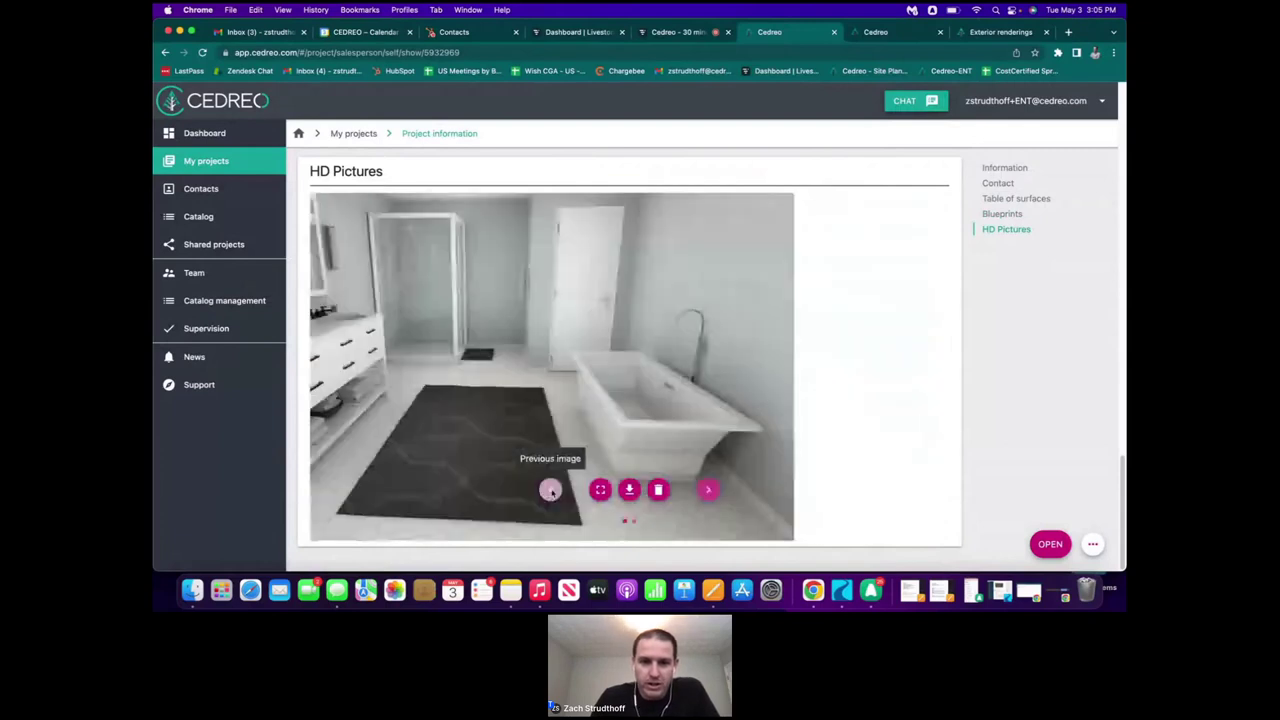
# - Download the second bathroom rendering as a JPG, view the downloaded image at full size, and close it
pyautogui.click(708, 489)
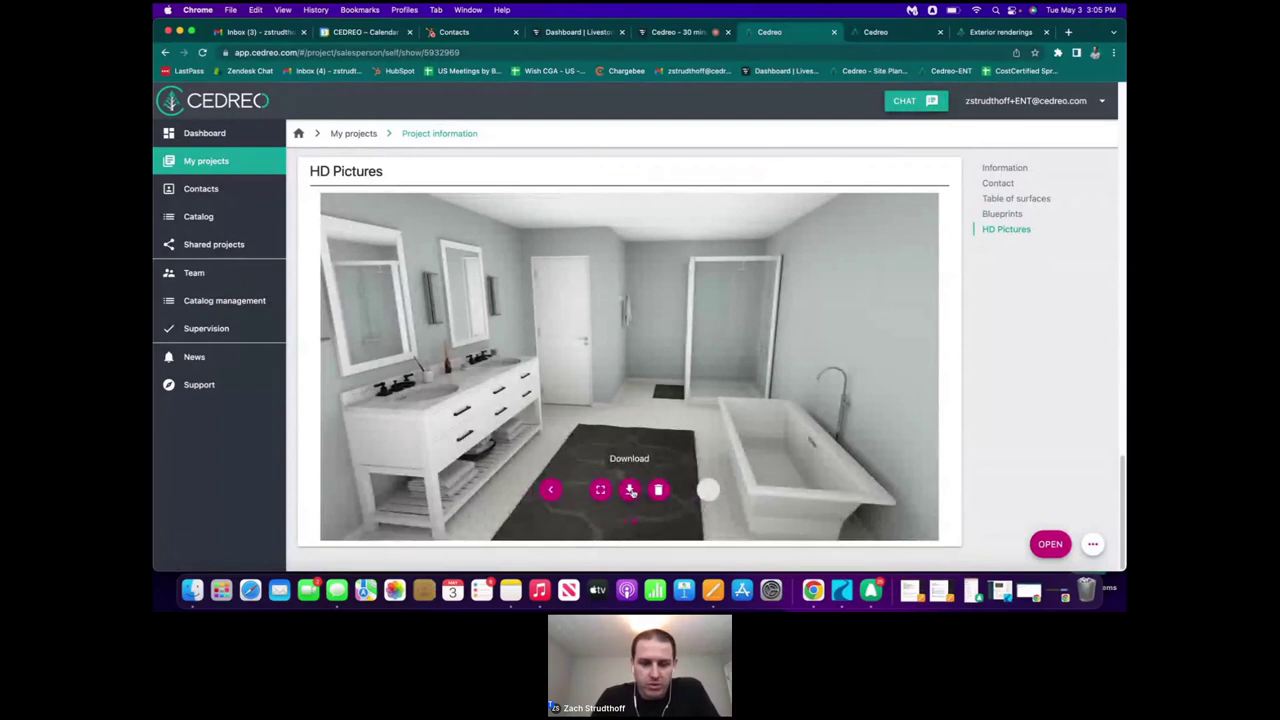
pyautogui.click(631, 491)
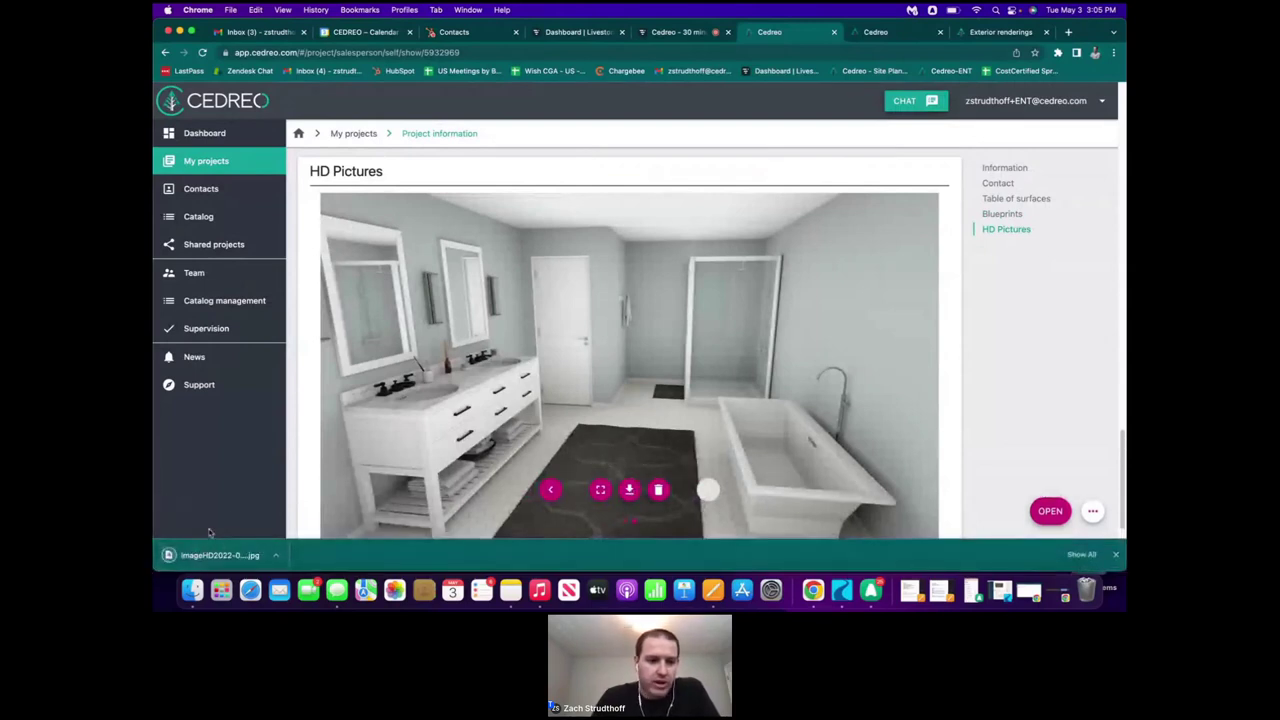
pyautogui.click(225, 555)
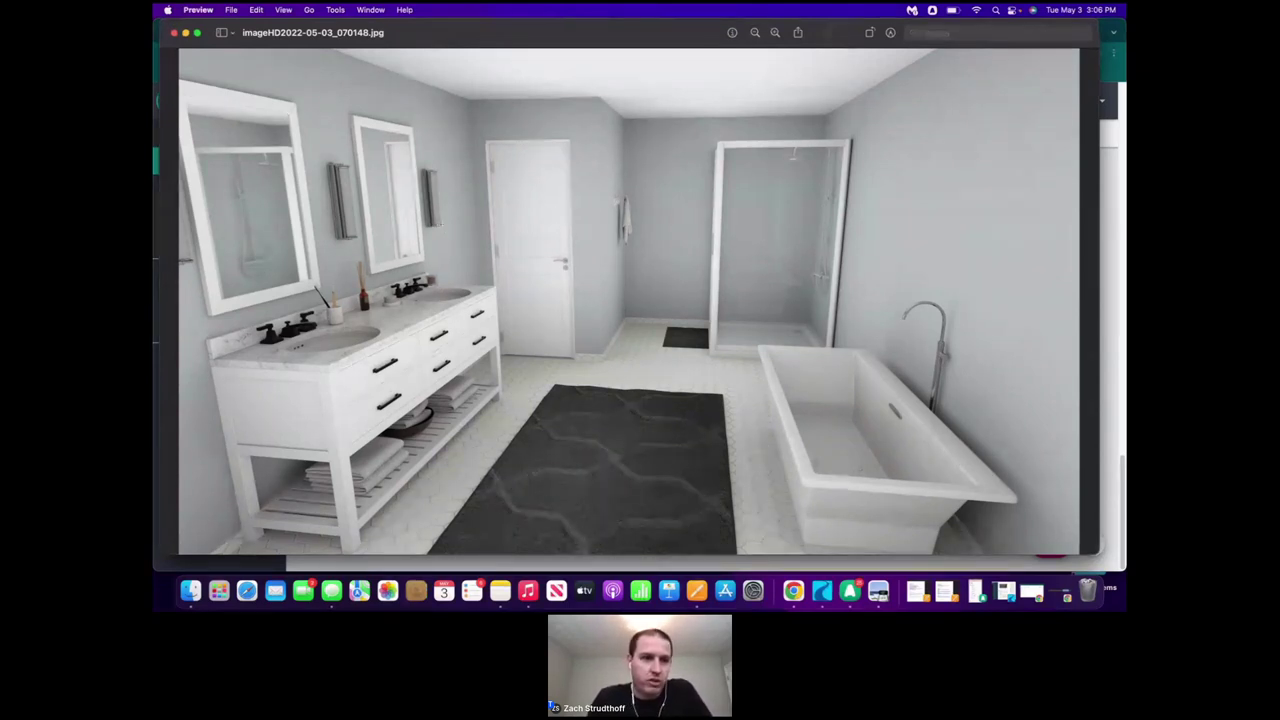
pyautogui.click(173, 33)
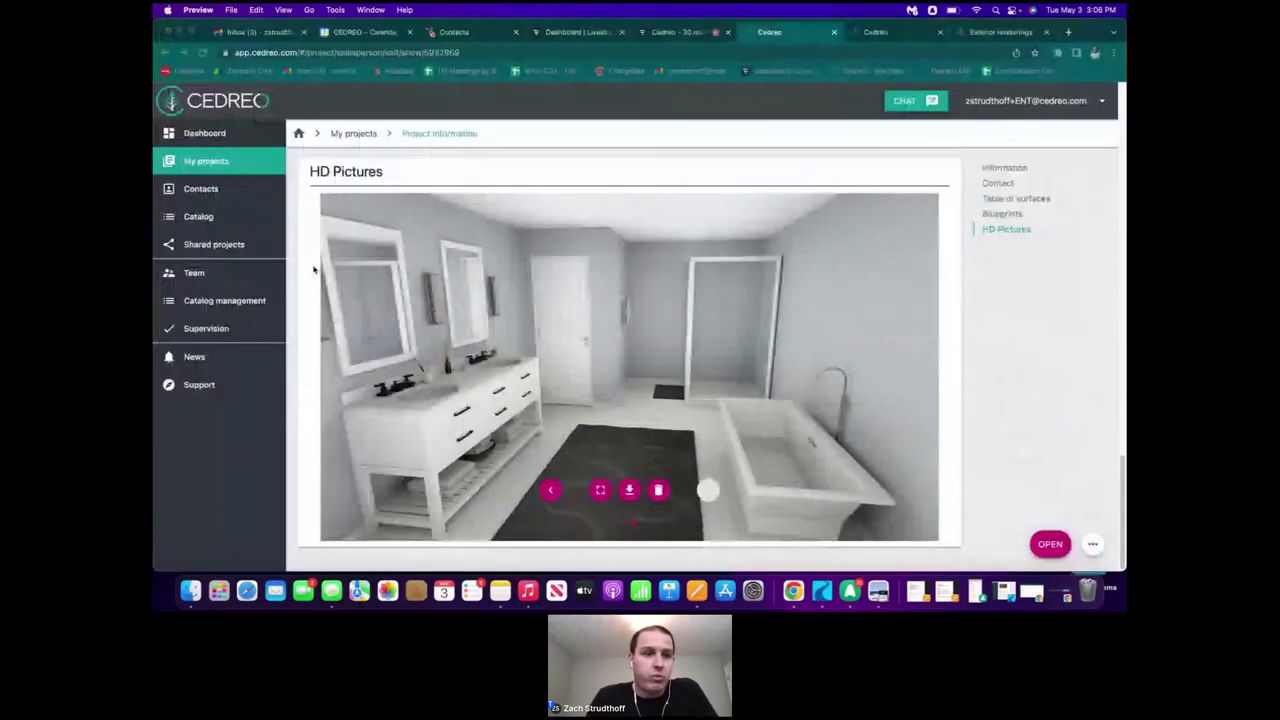
# - Return to the project dashboard and switch to the Livestorm page of the Cedreo 30 minute webinar
pyautogui.click(220, 134)
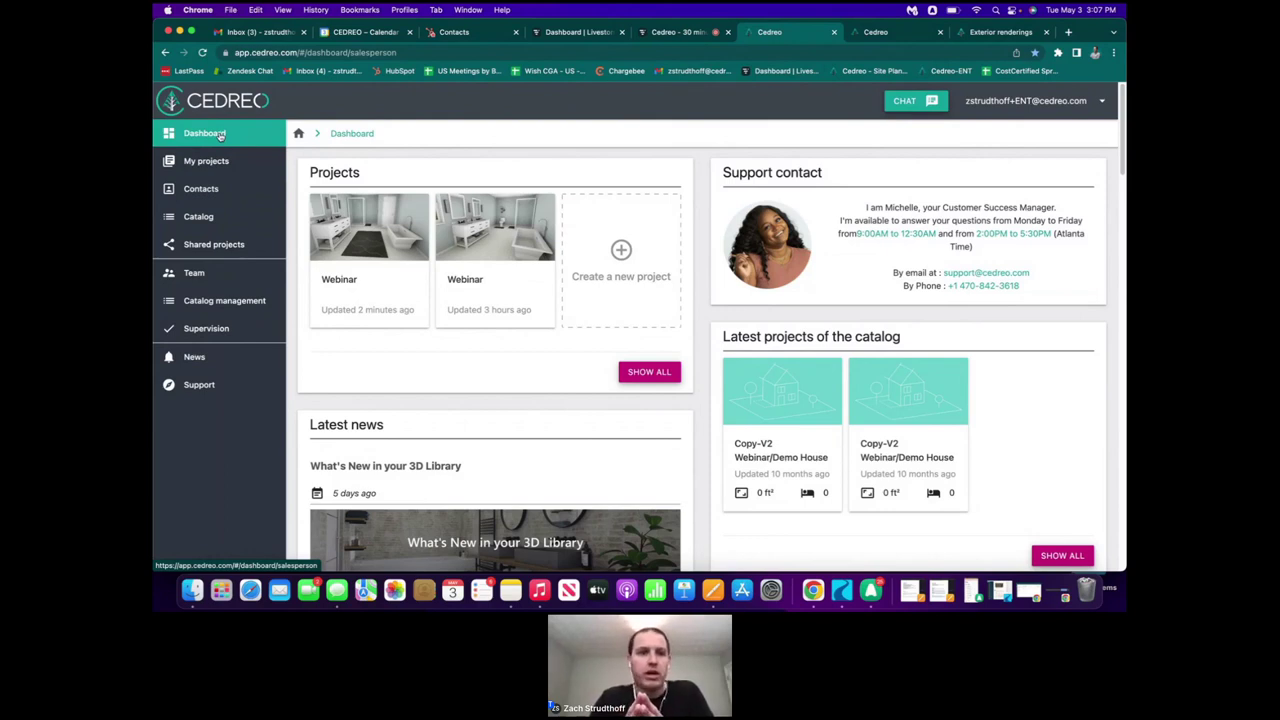
pyautogui.click(677, 31)
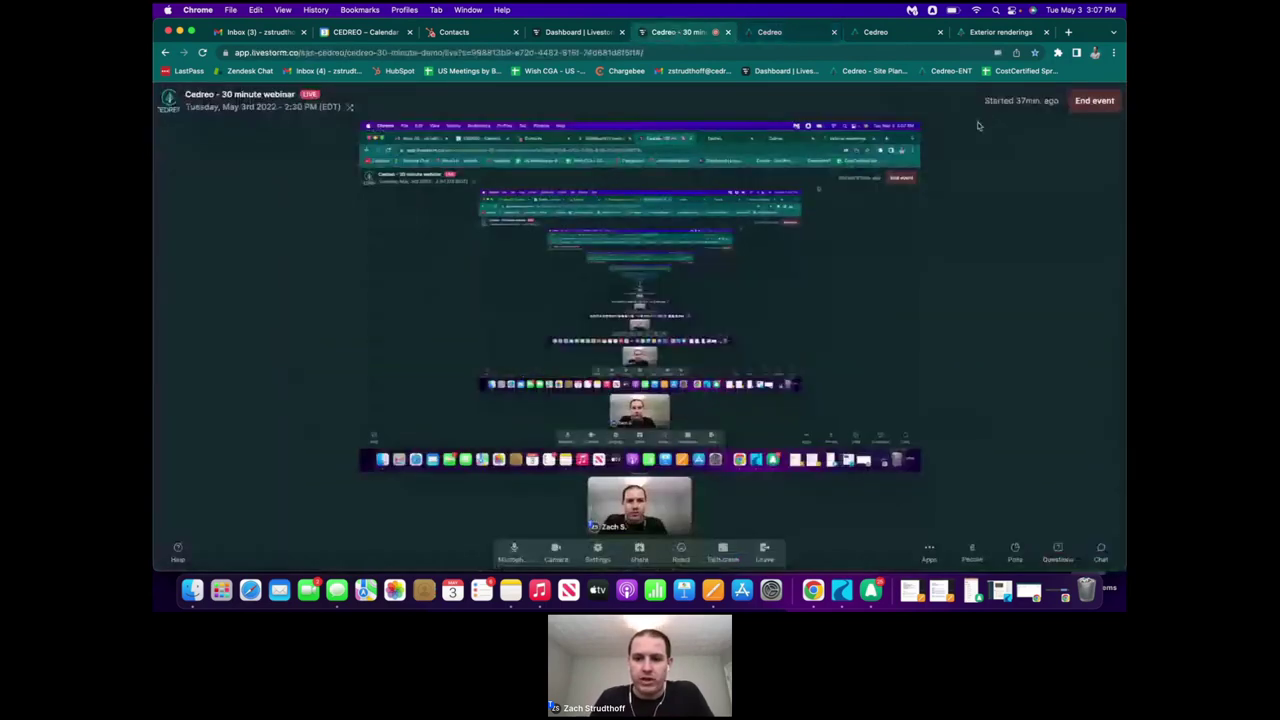